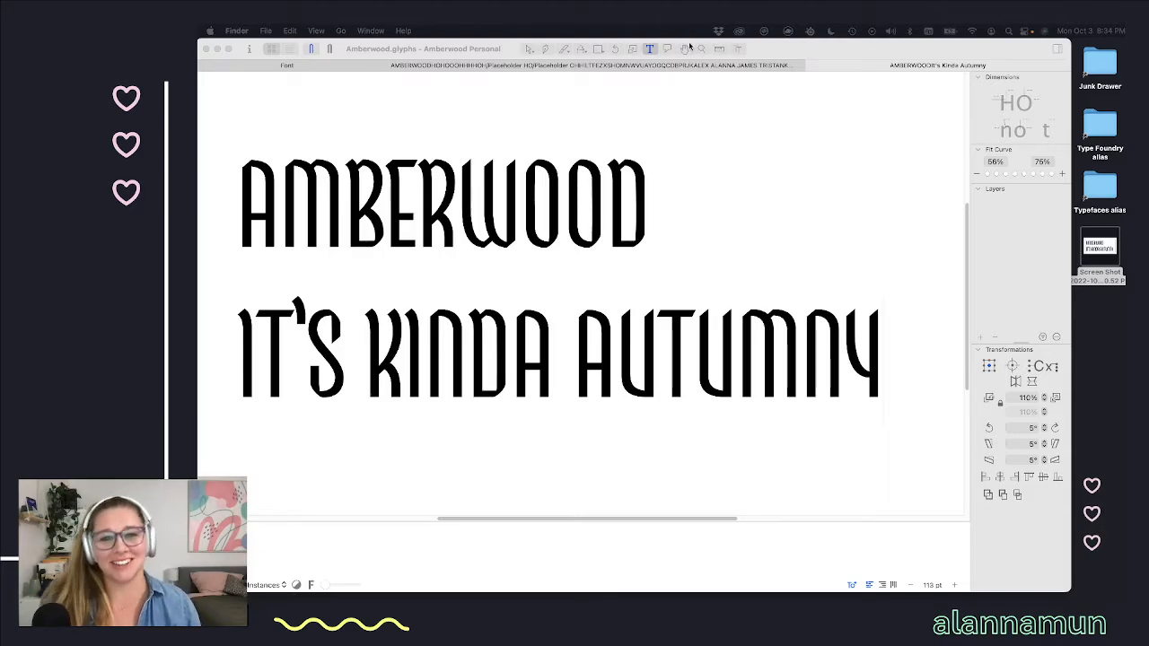
# Step: Preview the sample text in the Bold master and return it to the Light master
pyautogui.click(790, 54)
pyautogui.moveTo(790, 54)
pyautogui.mouseDown()
pyautogui.moveTo(810, 43)
pyautogui.moveTo(793, 39)
pyautogui.mouseUp()
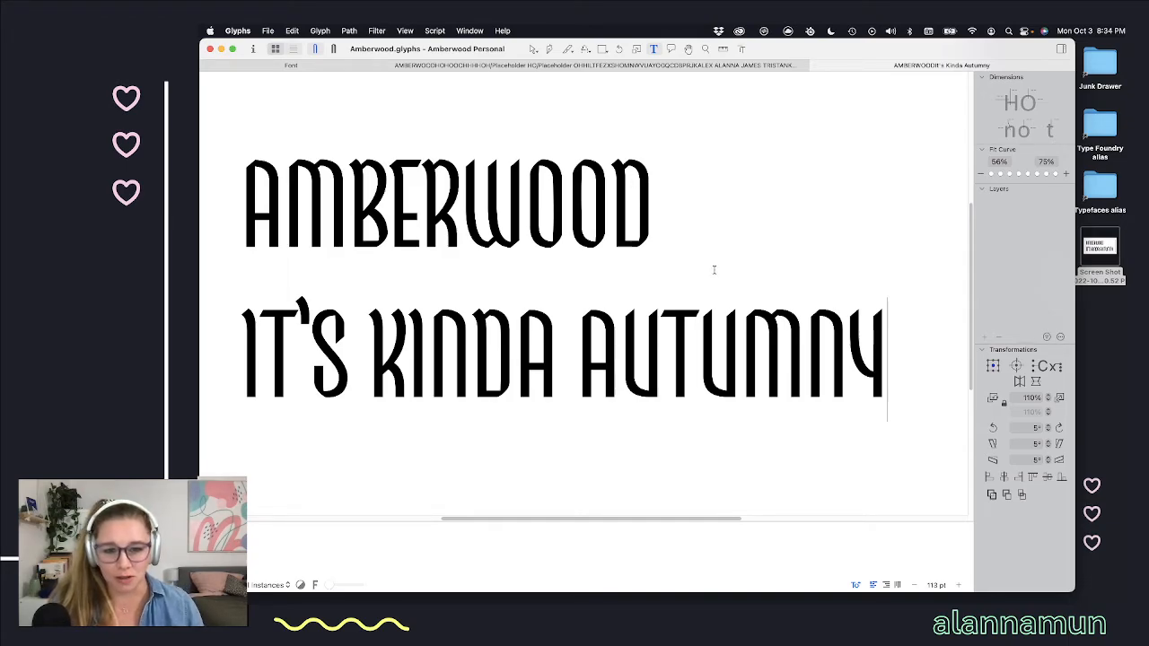
pyautogui.click(334, 50)
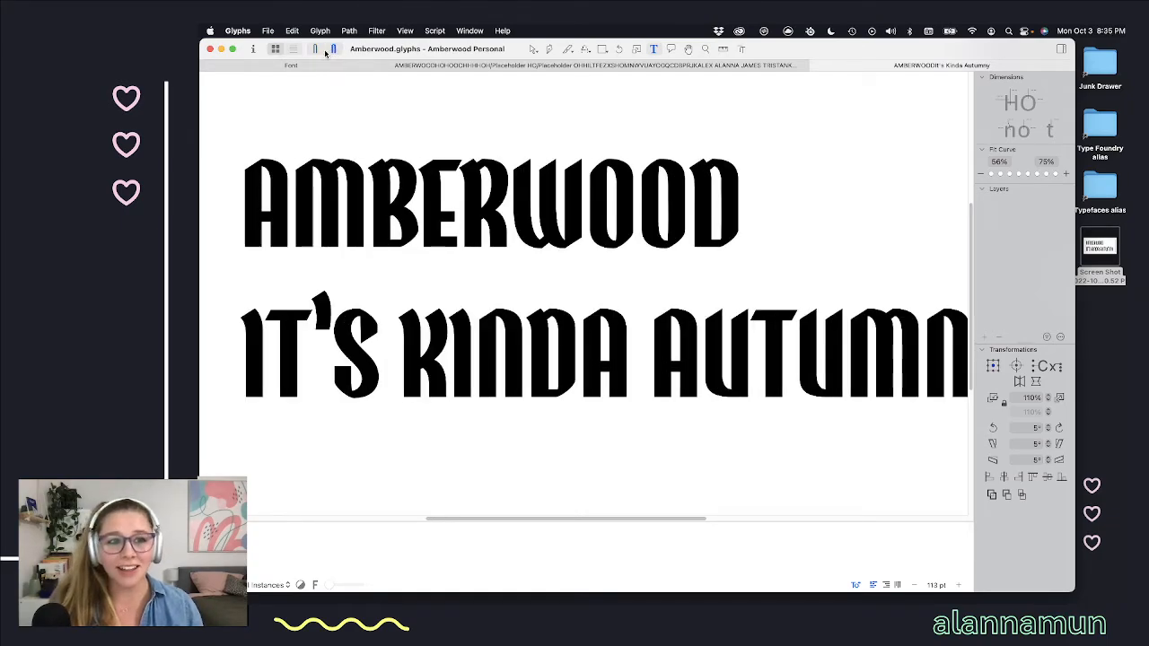
pyautogui.click(314, 48)
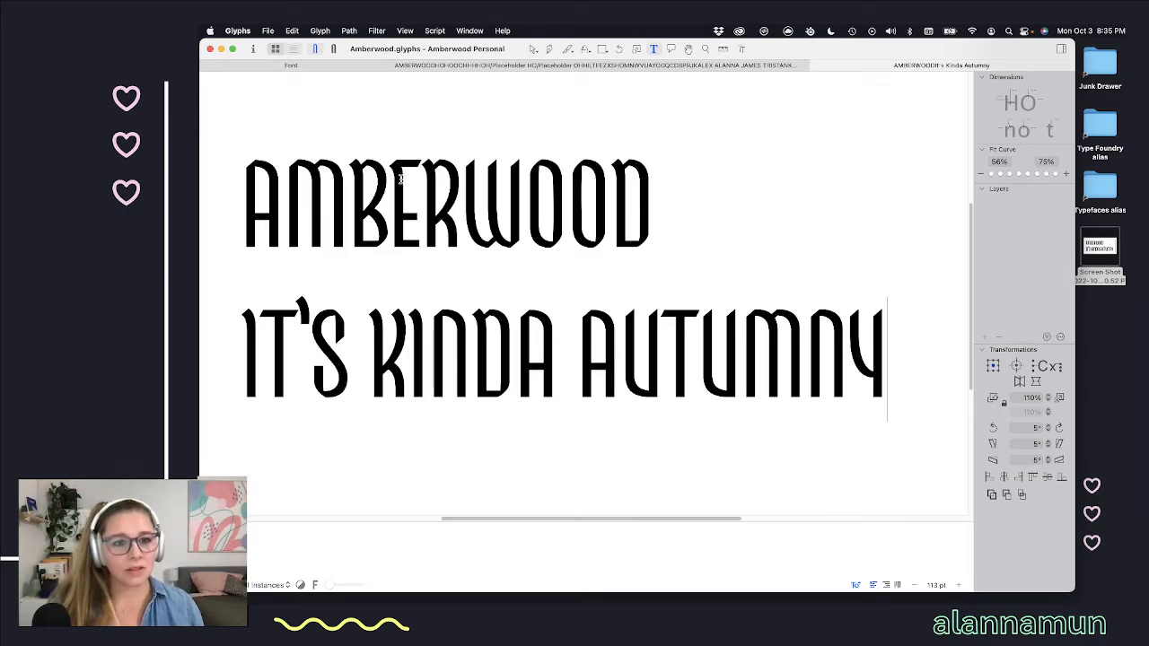
# Step: Show Amberwood's glyph overview, then bring up the Formulate font's window and look through its glyph set
pyautogui.click(303, 68)
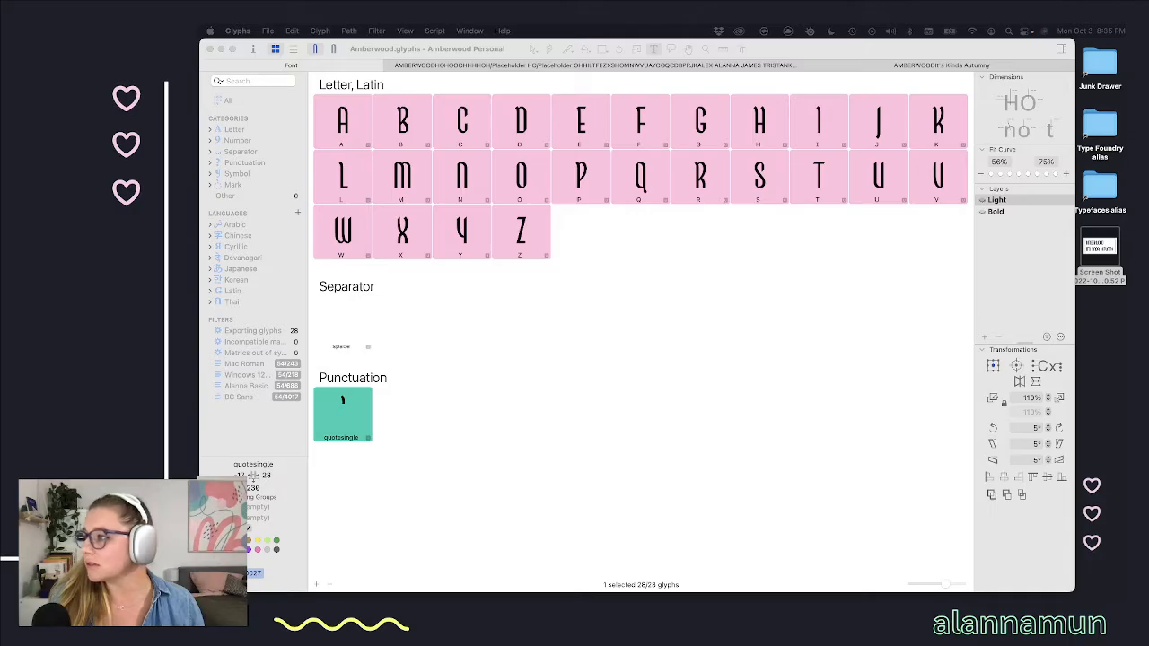
pyautogui.moveTo(1140, 270); pyautogui.dragTo(994, 29)
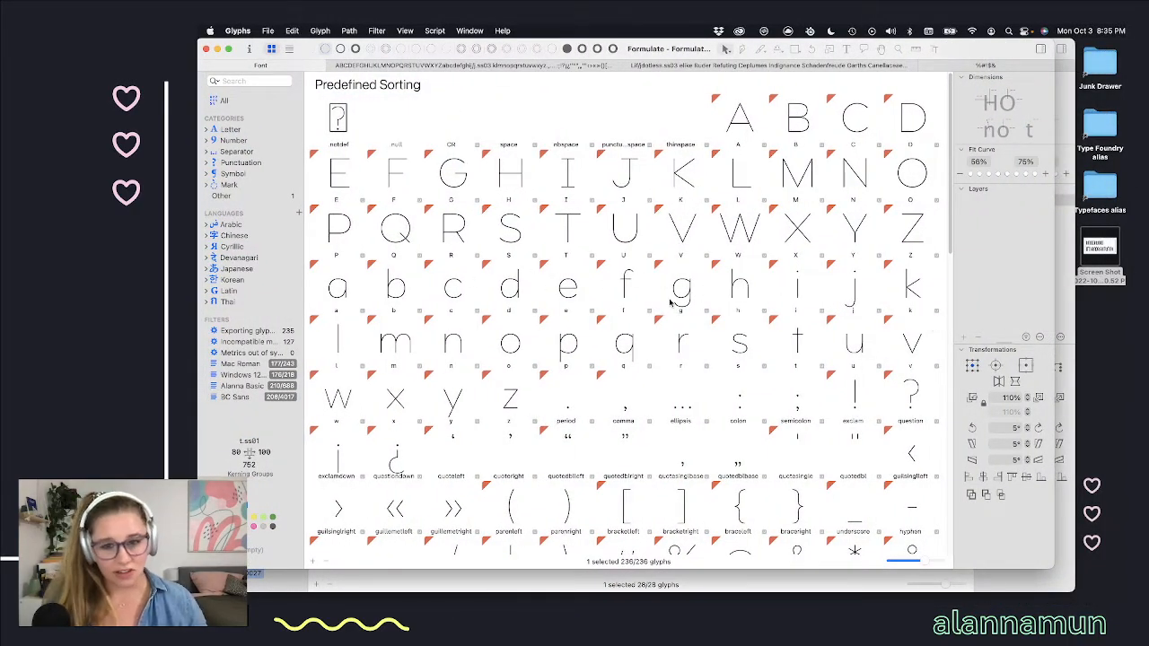
pyautogui.scroll(-5, 711, 299)
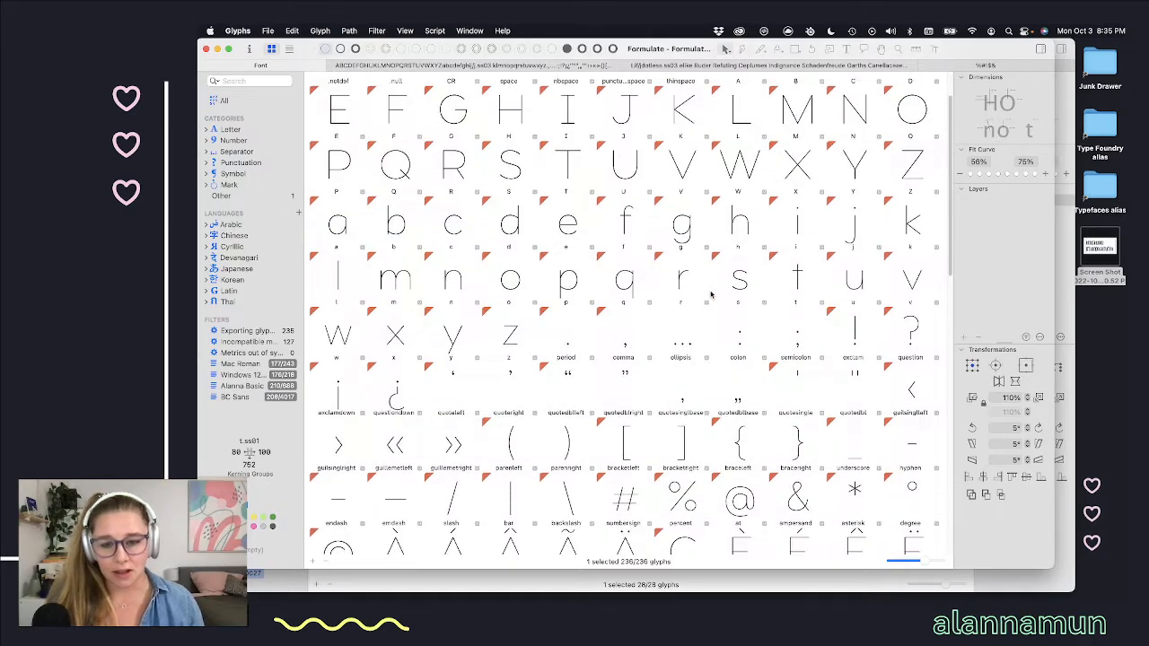
pyautogui.scroll(-5, 707, 291)
pyautogui.scroll(5, 707, 291)
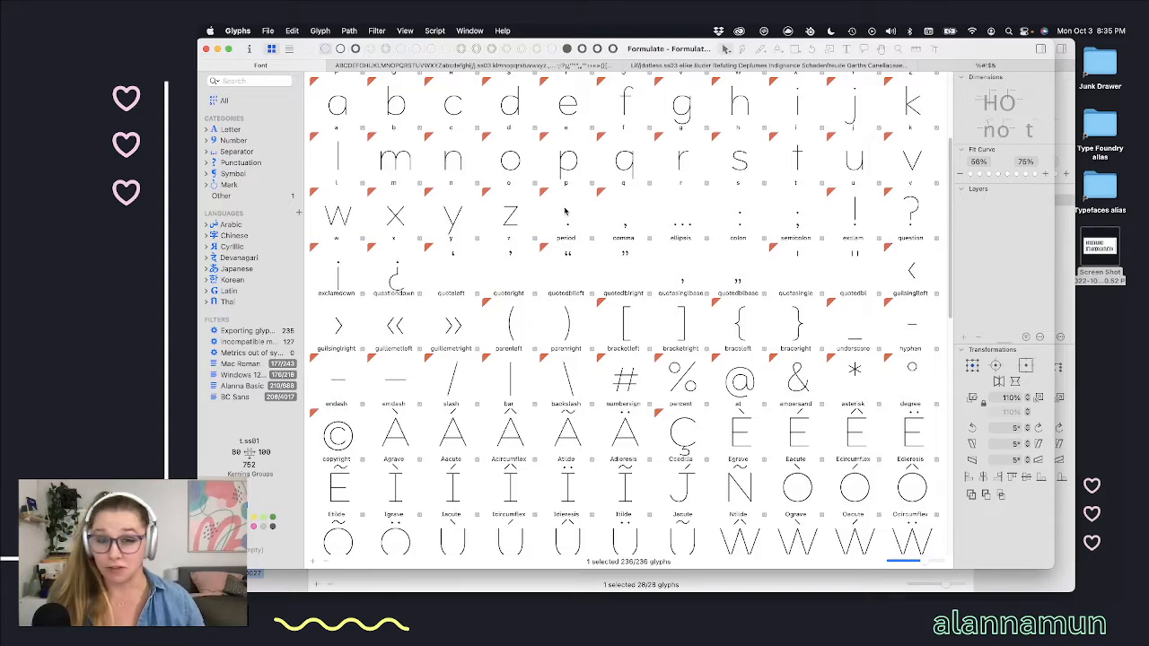
# Step: Select Formulate's punctuation, symbols and accented capitals, from period through OE
pyautogui.click(565, 211)
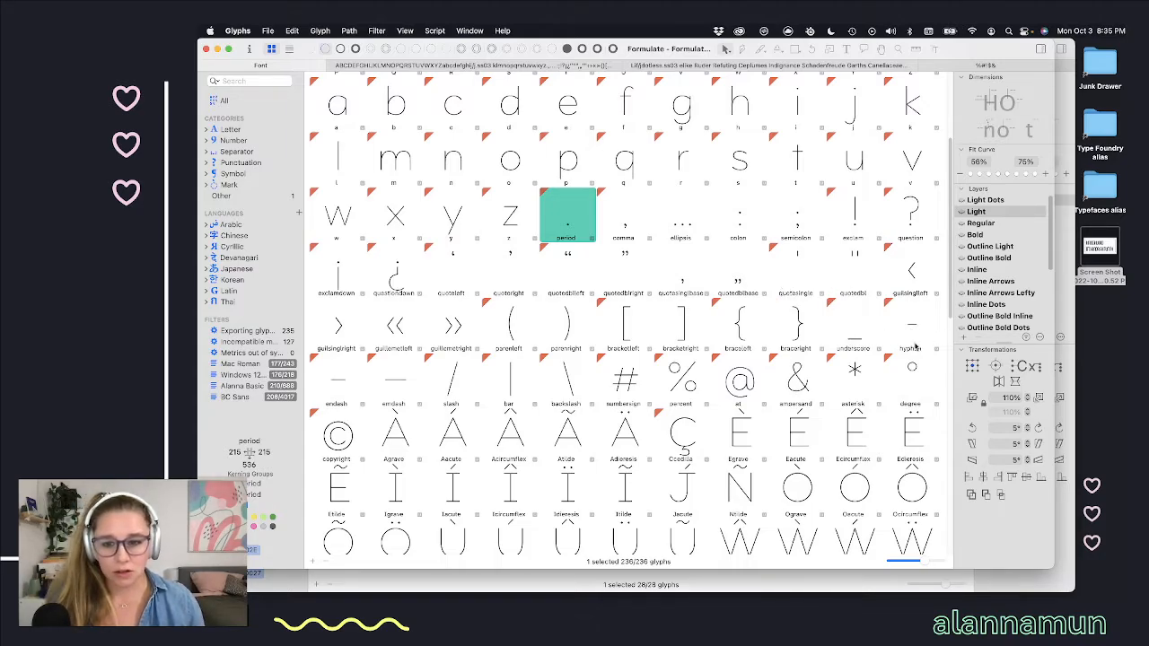
pyautogui.keyDown('shift'); pyautogui.click(347, 439); pyautogui.keyUp('shift')
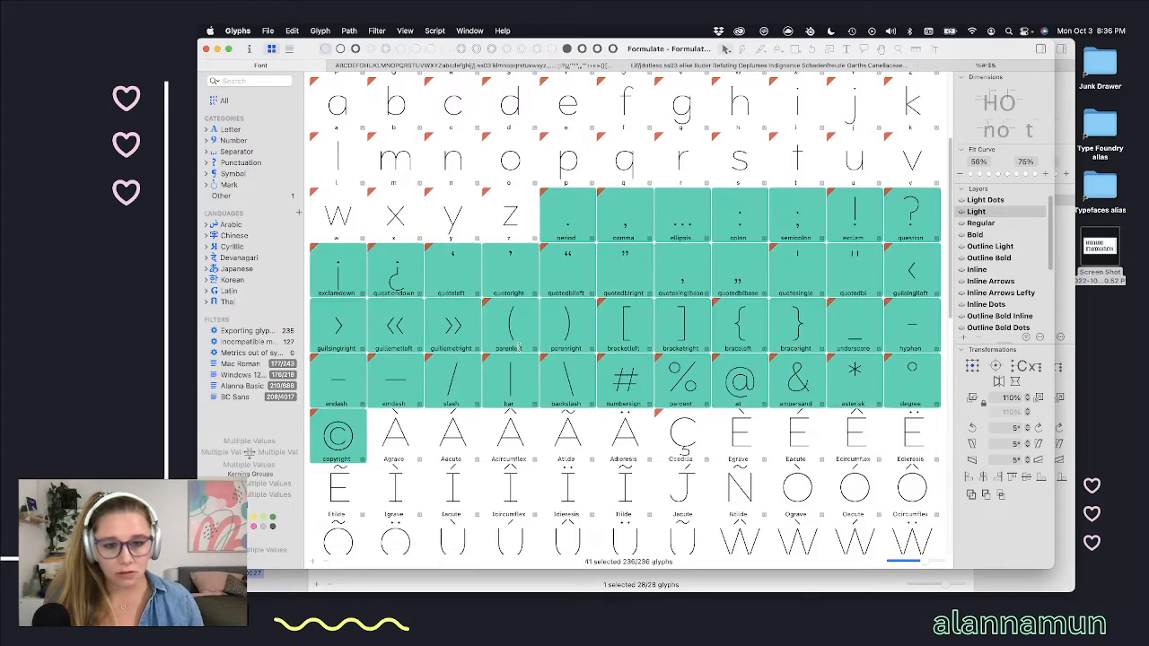
pyautogui.scroll(-5, 673, 340)
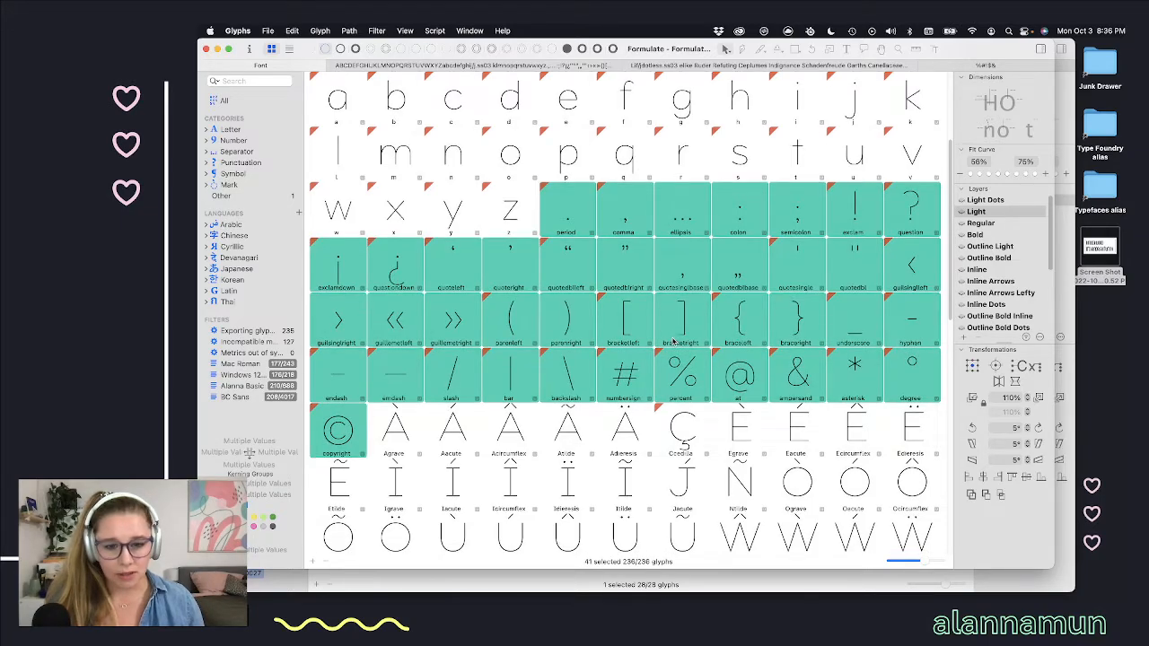
pyautogui.keyDown('shift'); pyautogui.click(683, 321); pyautogui.keyUp('shift')
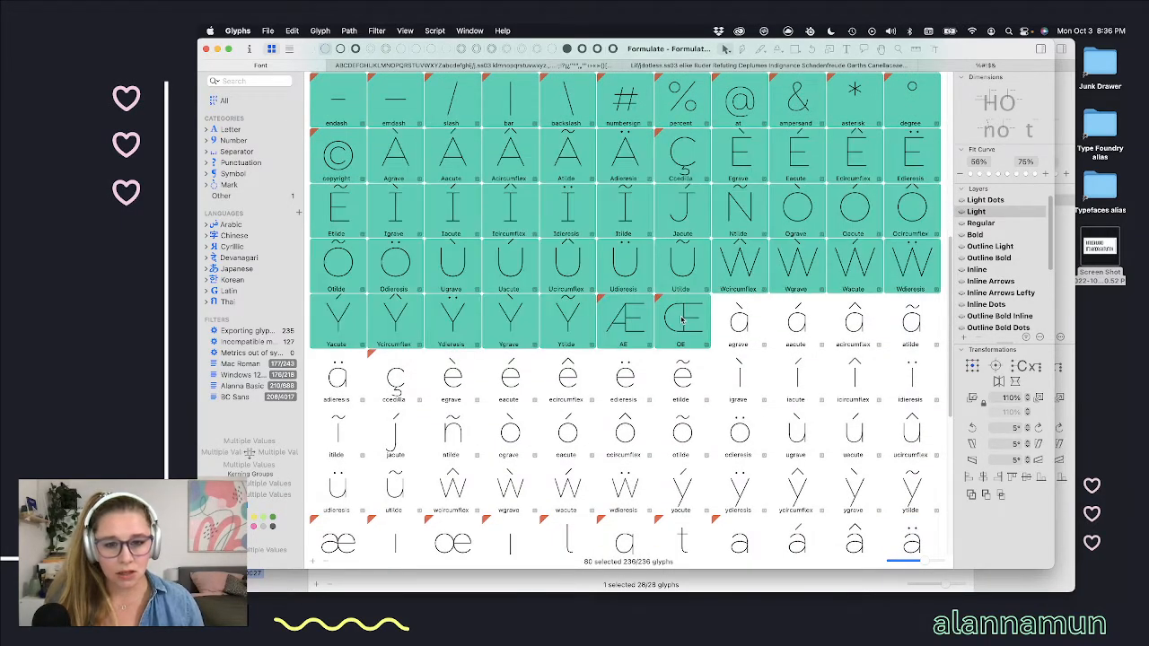
# Step: Add the figures, combining accents, math symbols and marks from nine.ss04 through cedilla to the glyph selection
pyautogui.scroll(-5, 690, 302)
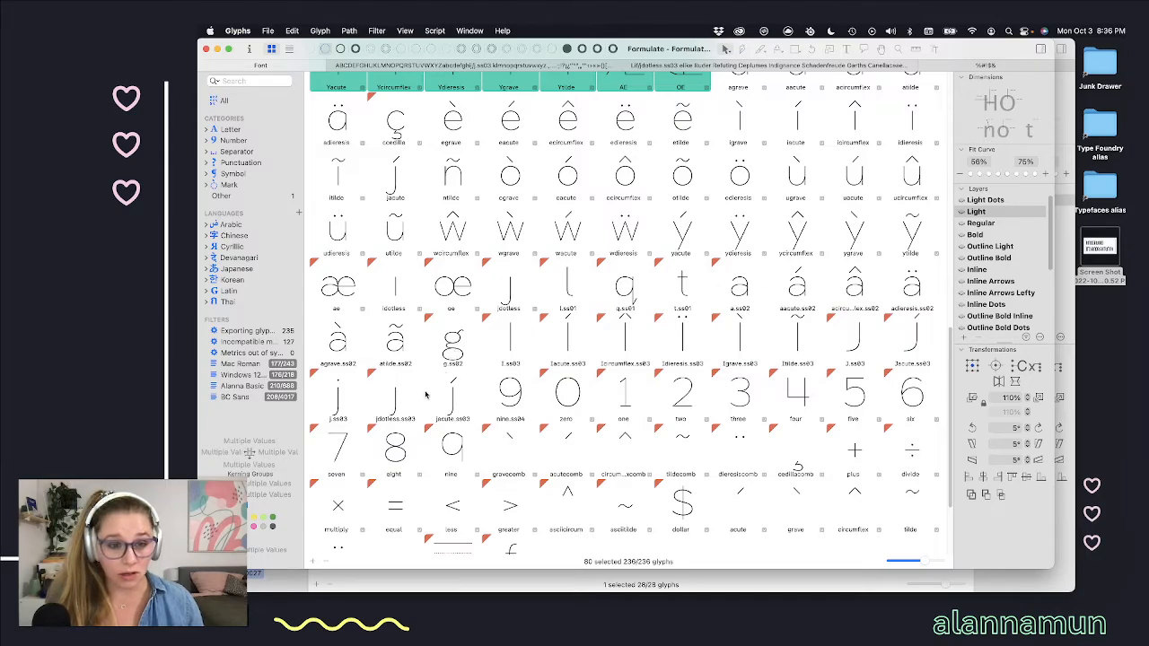
pyautogui.moveTo(514, 392); pyautogui.dragTo(914, 392)
pyautogui.moveTo(333, 447); pyautogui.dragTo(456, 437)
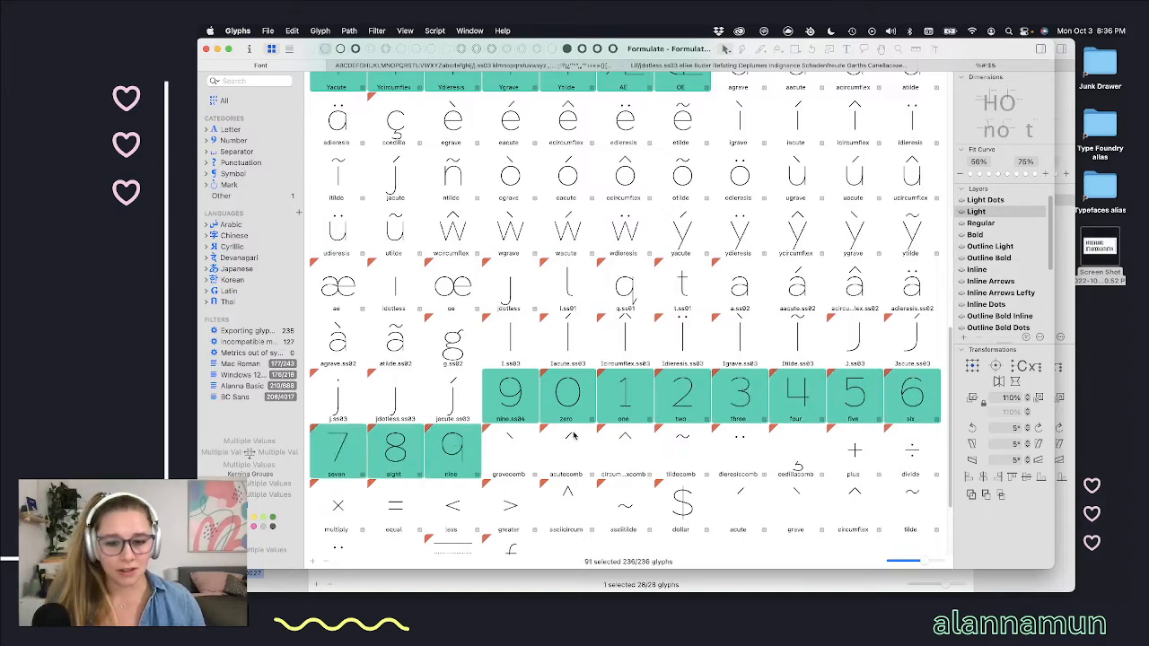
pyautogui.moveTo(526, 451); pyautogui.dragTo(845, 483)
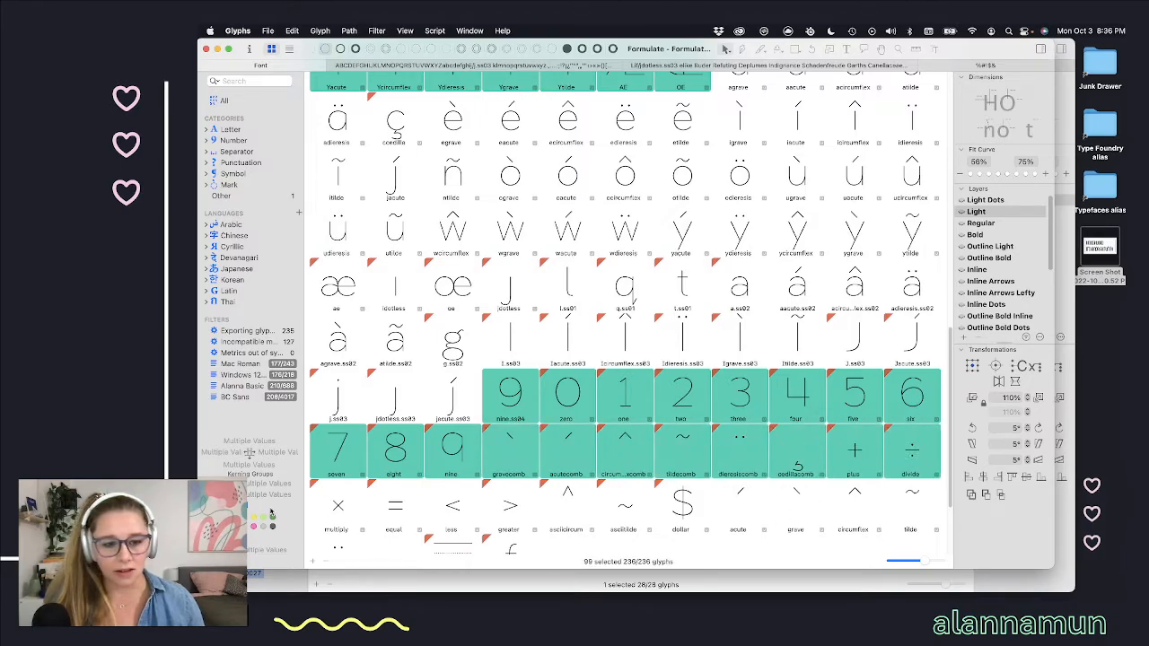
pyautogui.moveTo(271, 512); pyautogui.dragTo(880, 507)
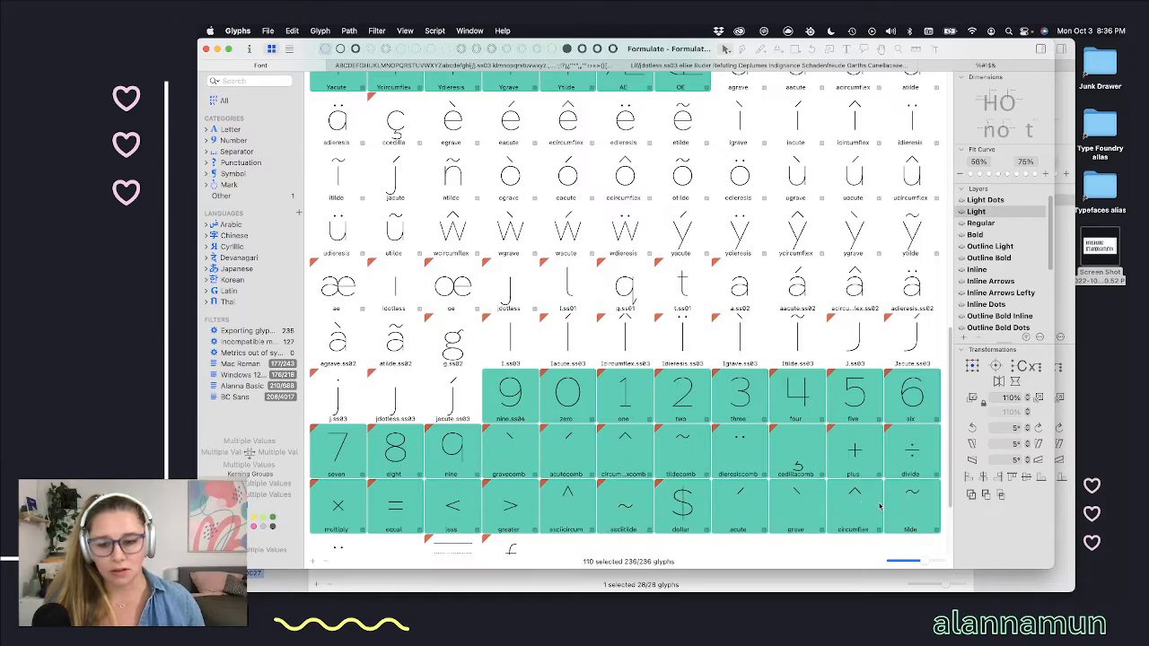
pyautogui.scroll(-3, 629, 494)
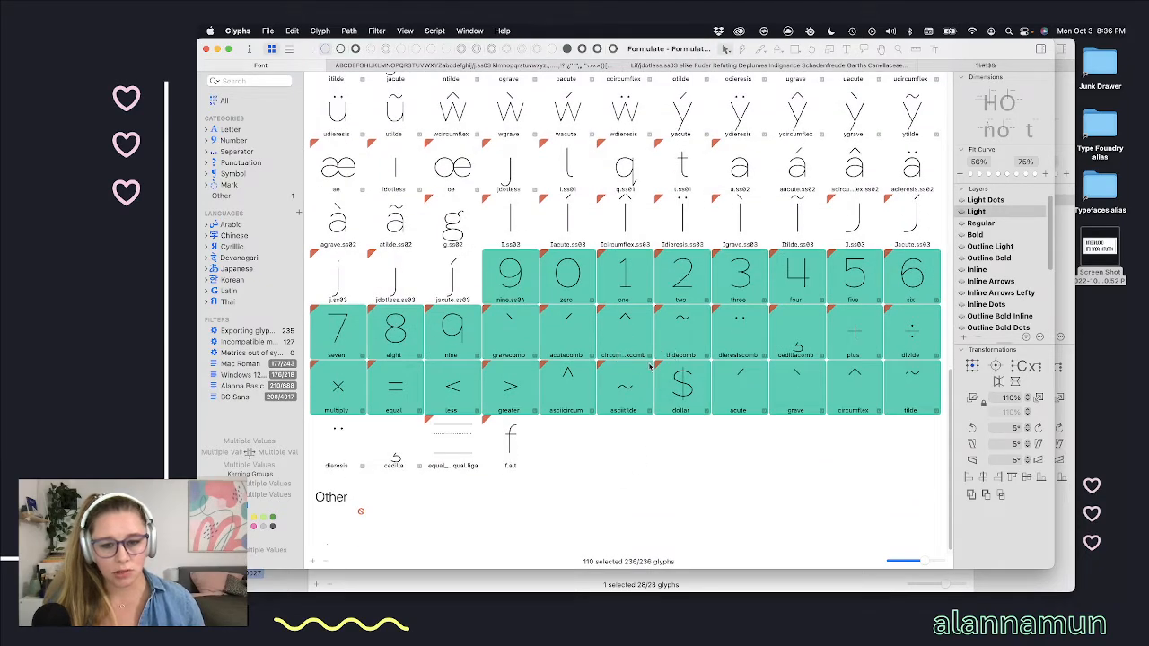
pyautogui.keyDown('shift'); pyautogui.click(337, 449); pyautogui.keyUp('shift')
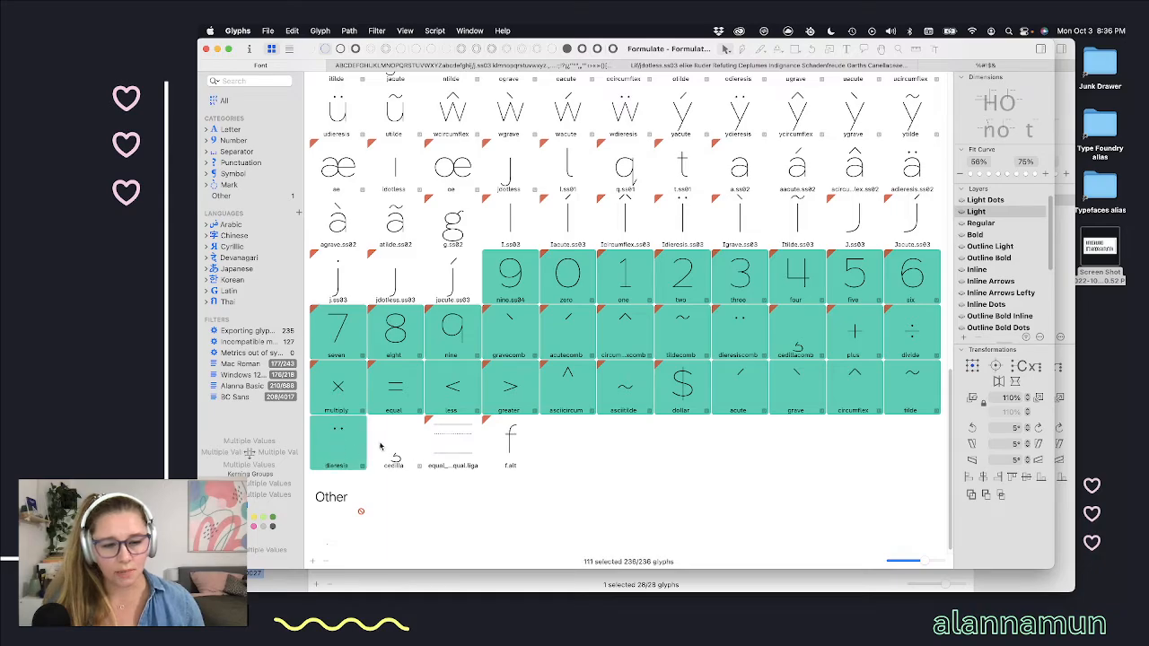
pyautogui.keyDown('shift'); pyautogui.click(380, 446); pyautogui.keyUp('shift')
# Step: Review the selected Formulate glyphs and copy their glyph names as a space-separated list
pyautogui.scroll(1, 553, 449)
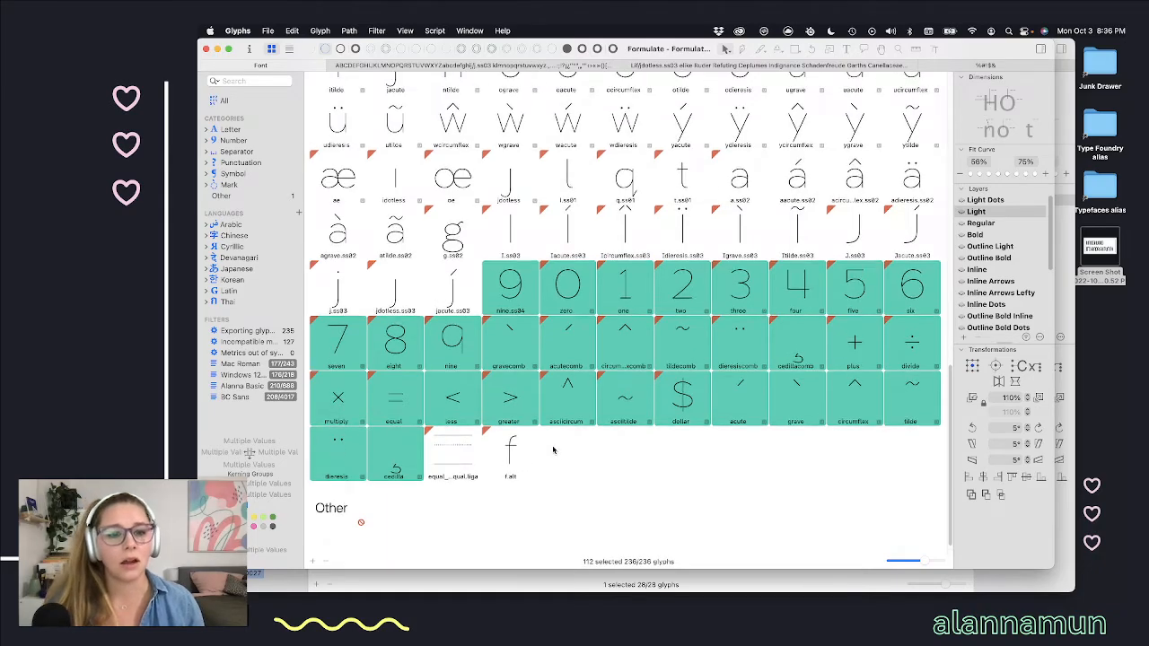
pyautogui.scroll(5, 553, 450)
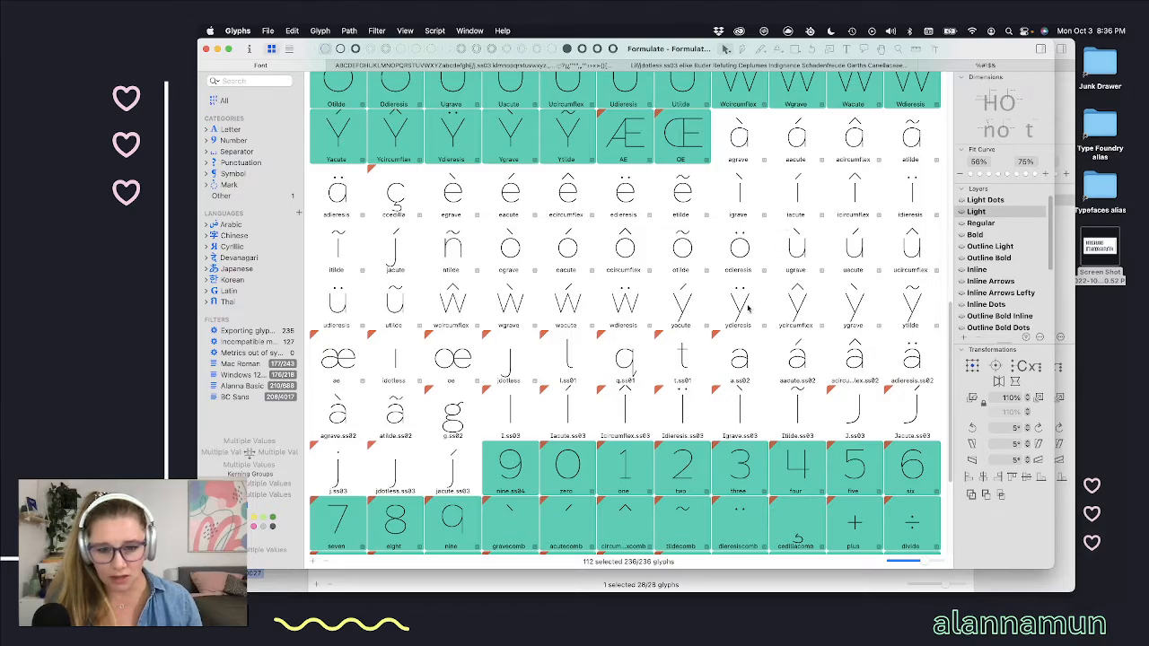
pyautogui.scroll(12, 549, 405)
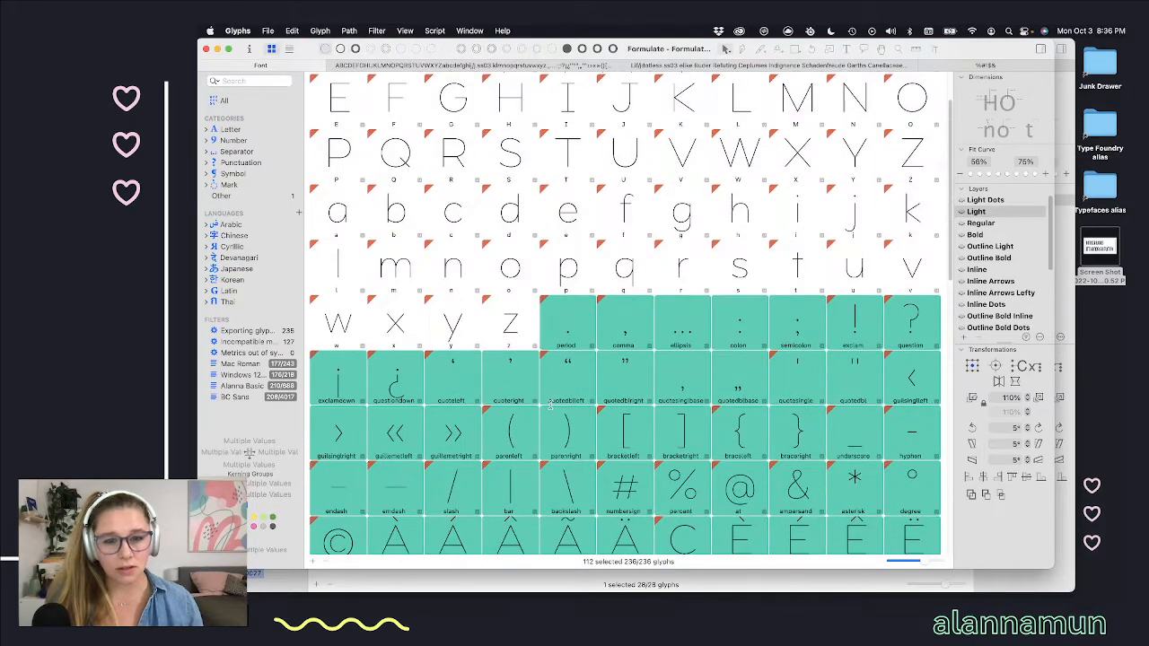
pyautogui.scroll(-8, 558, 402)
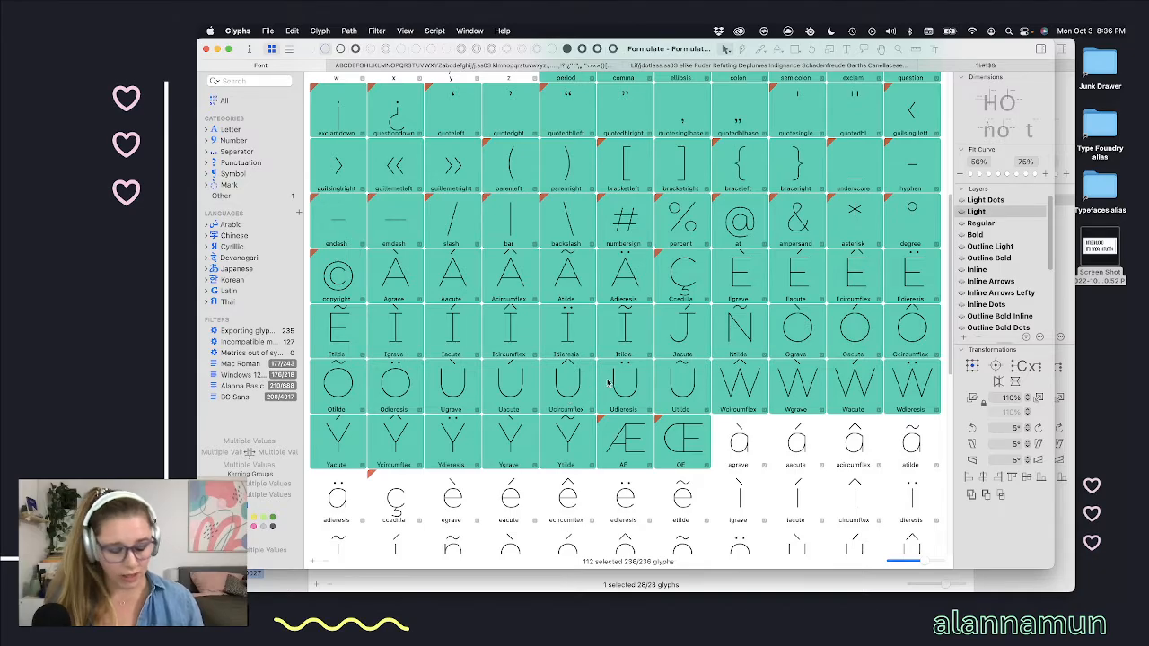
pyautogui.rightClick(559, 279)
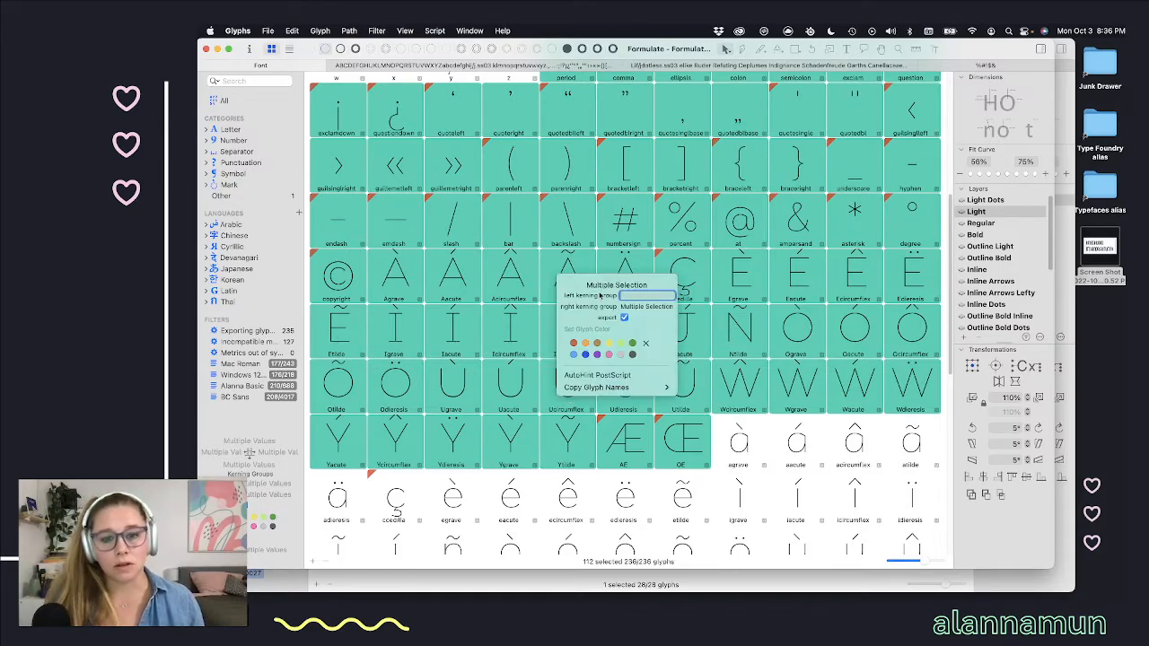
pyautogui.moveTo(642, 388)
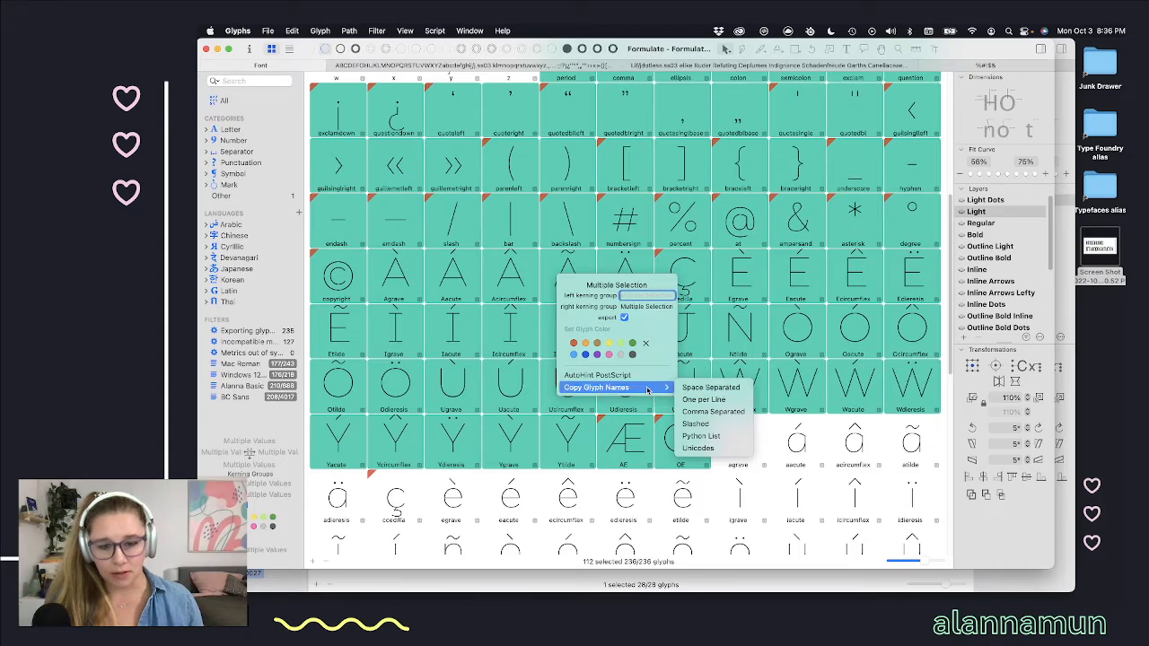
pyautogui.click(702, 388)
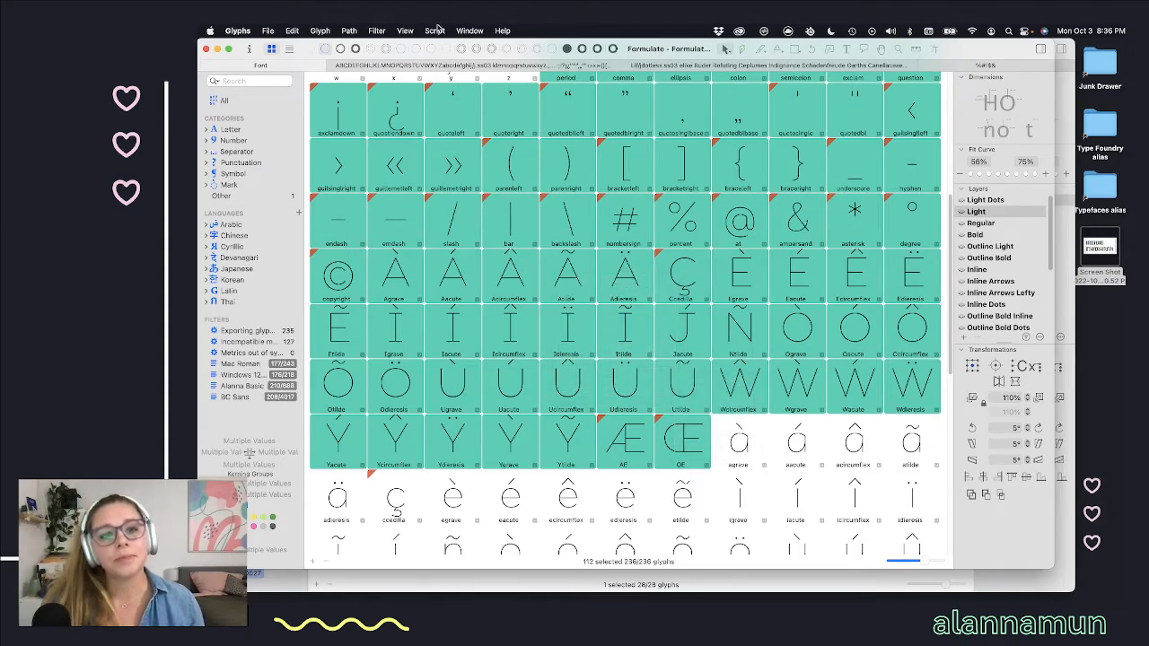
# Step: Minimize the Formulate window and add the glyphs from the copied name list to Amberwood, keeping any existing glyphs
pyautogui.click(217, 48)
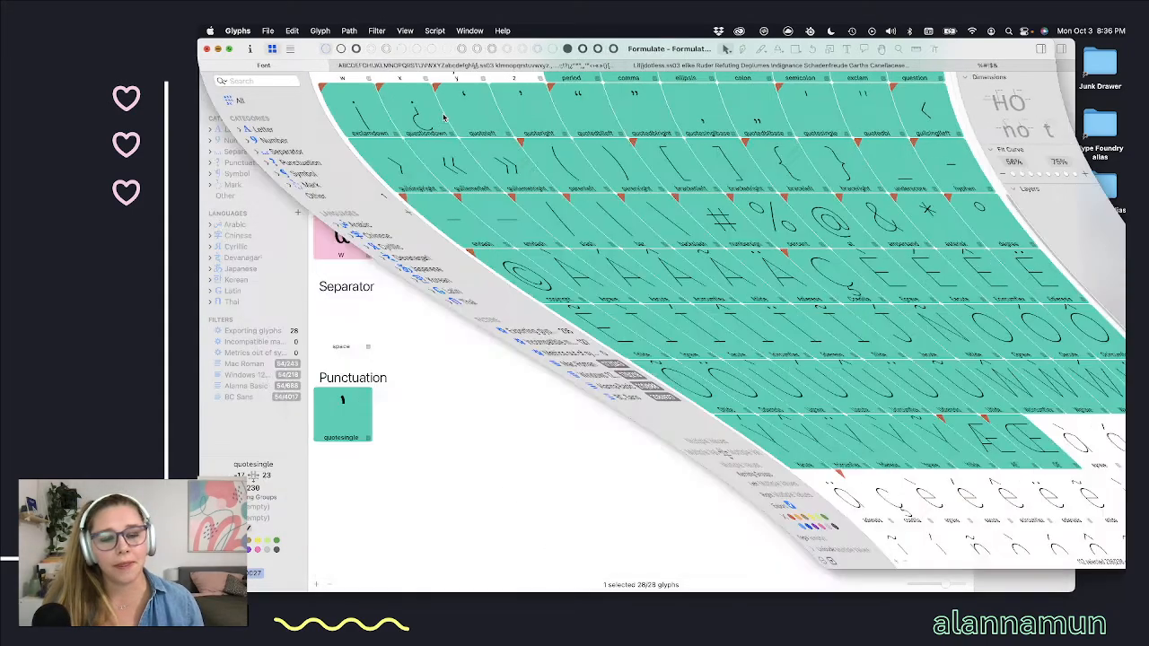
pyautogui.click(327, 33)
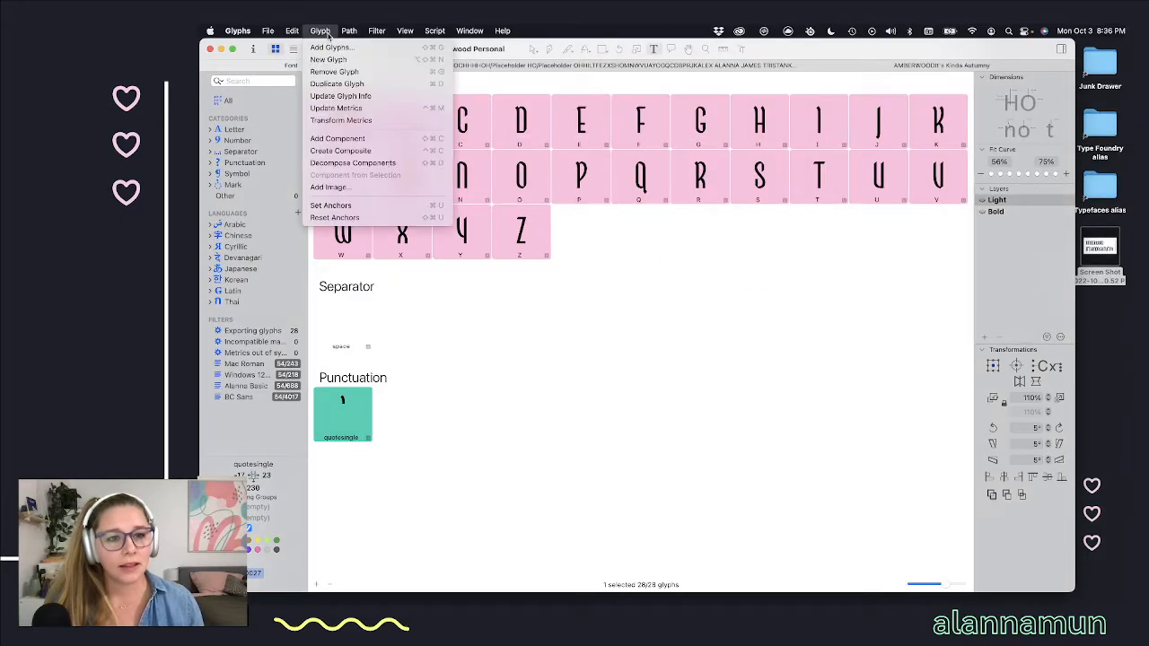
pyautogui.click(330, 48)
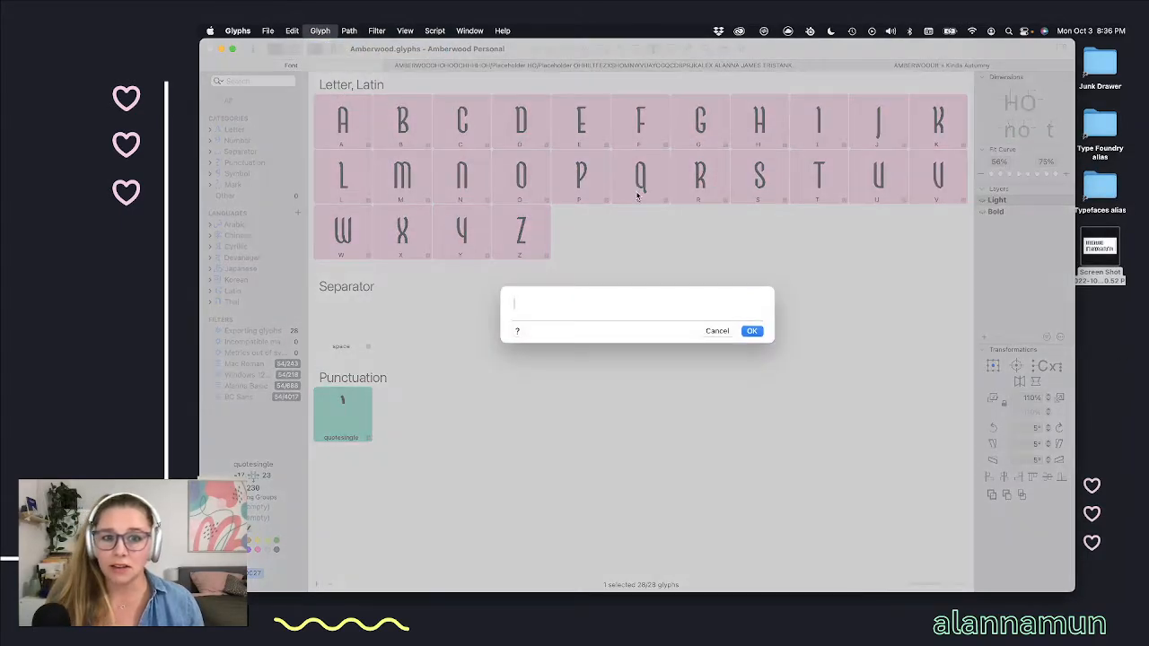
pyautogui.press('super+v')
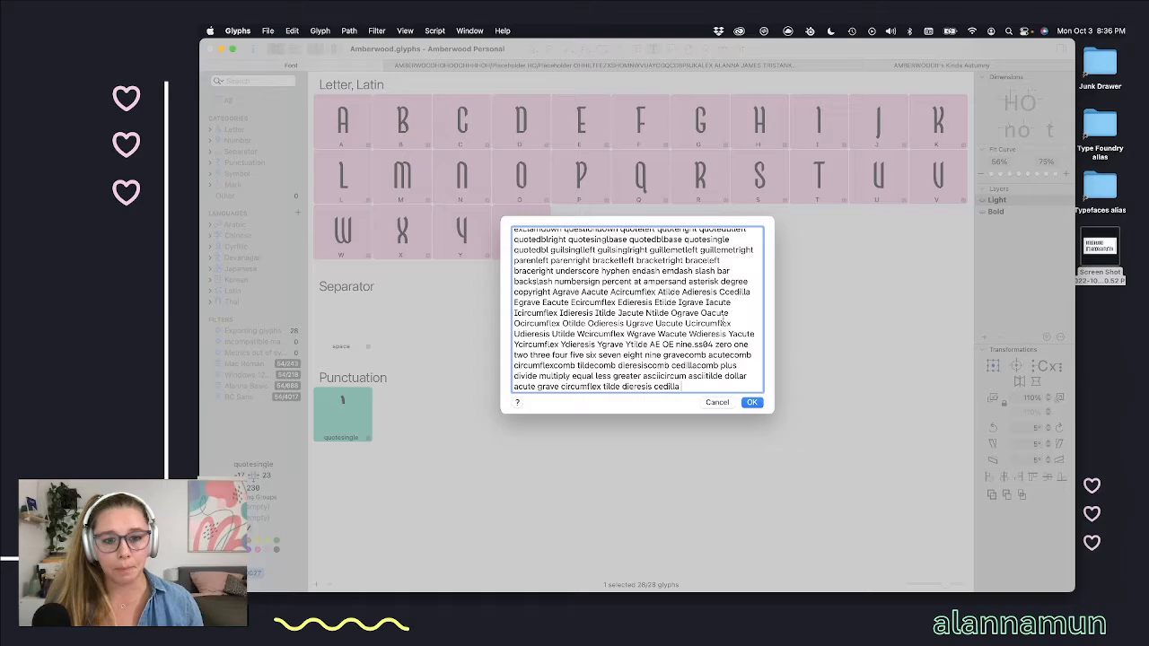
pyautogui.click(758, 401)
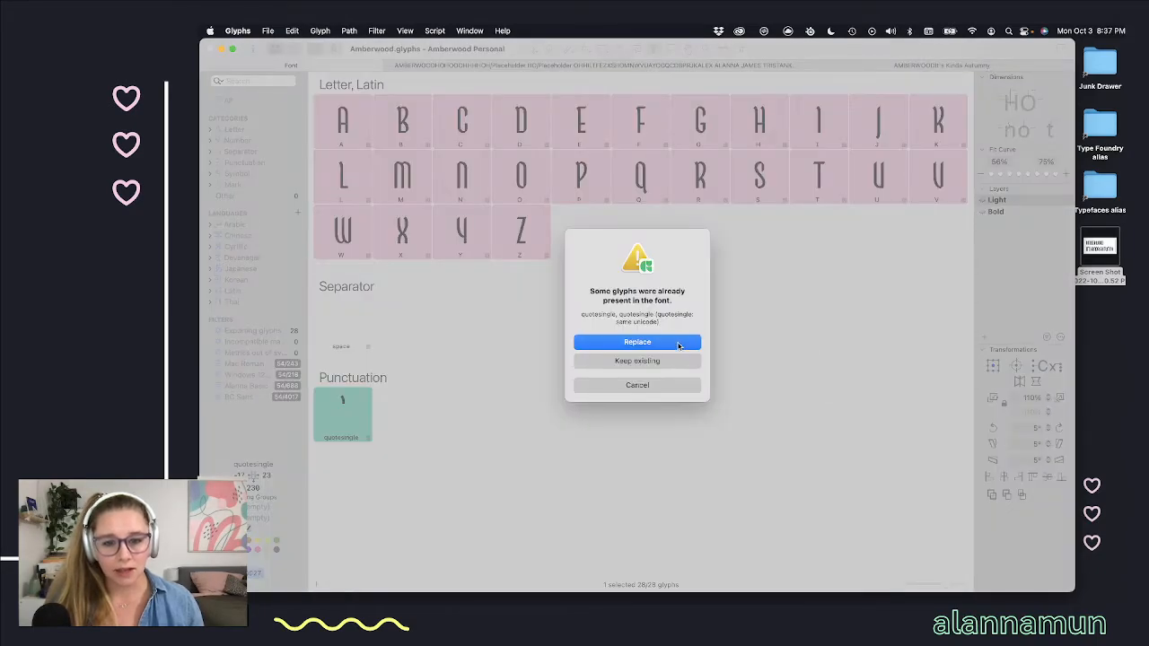
pyautogui.click(669, 360)
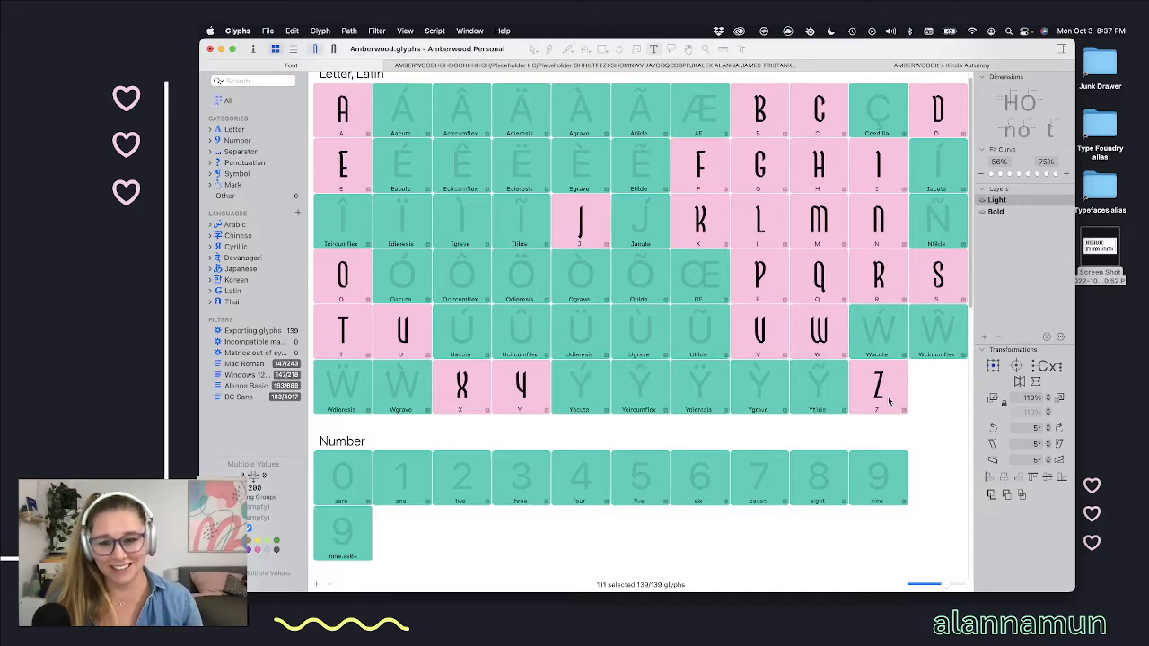
# Step: Reduce the selection to Ytilde and look through the newly added empty glyphs in Amberwood
pyautogui.click(818, 386)
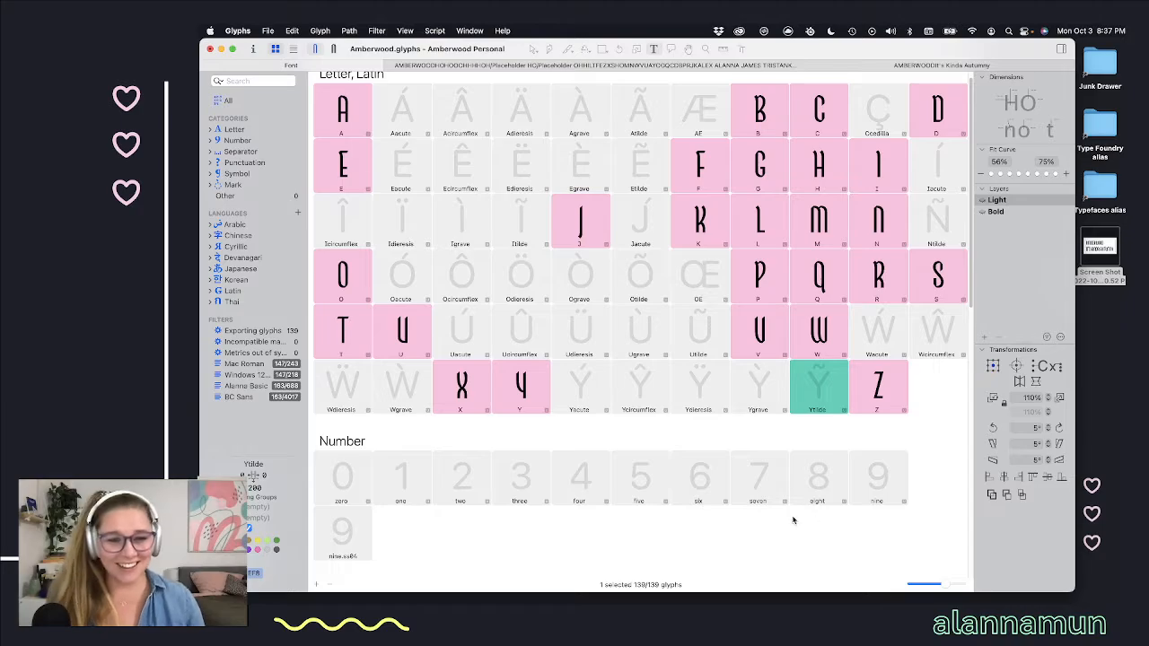
pyautogui.scroll(-10, 740, 532)
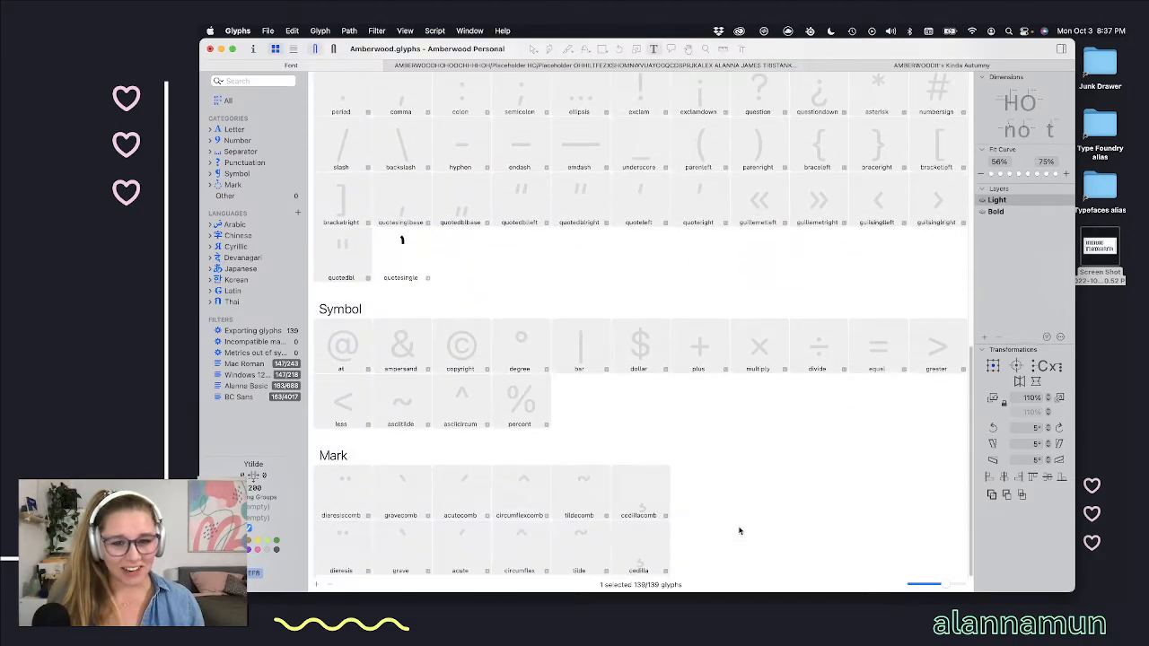
pyautogui.scroll(12, 739, 529)
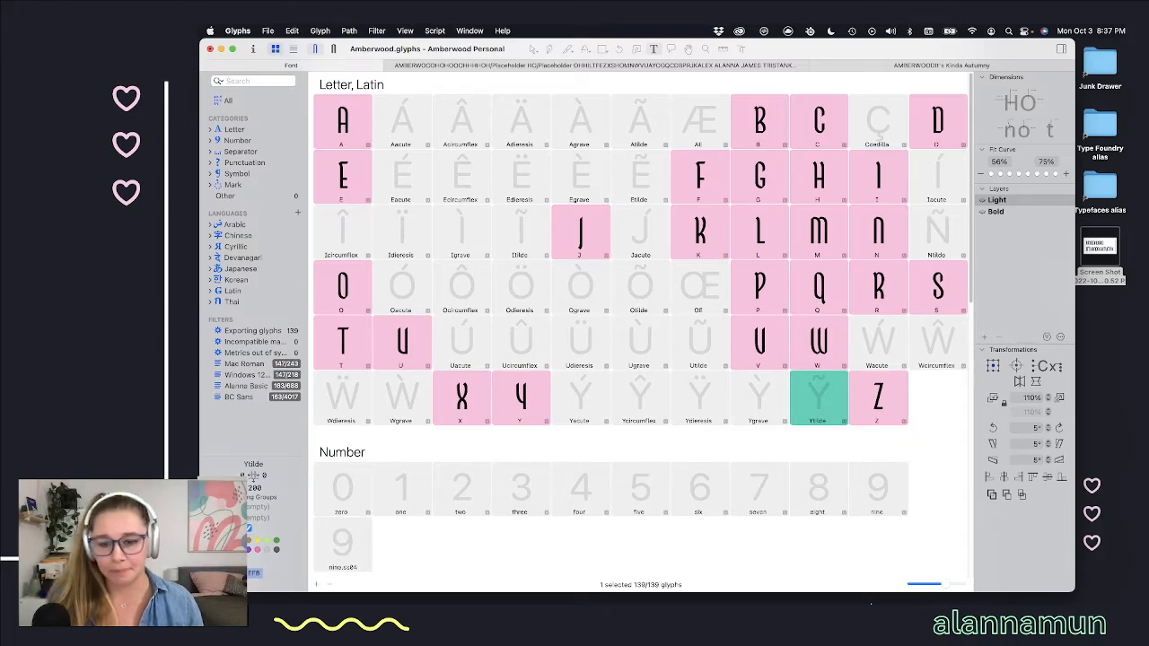
# Step: Restore the minimized Formulate window and show the beginning of its glyph overview
pyautogui.moveTo(936, 600)
pyautogui.click(896, 581)
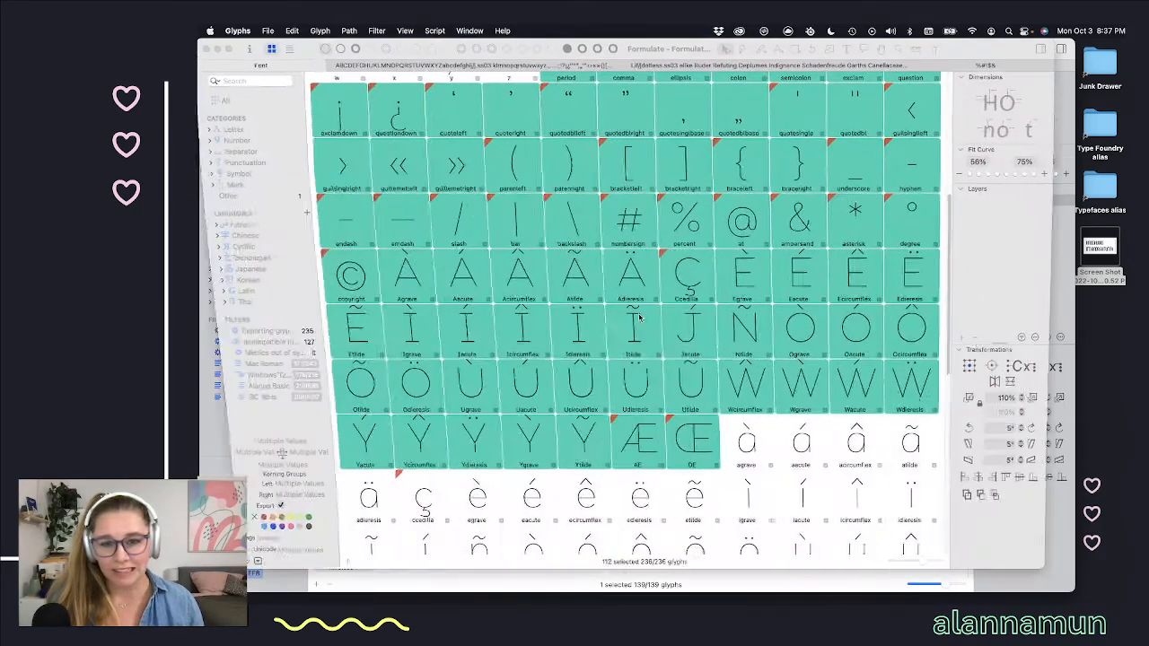
pyautogui.scroll(5, 557, 202)
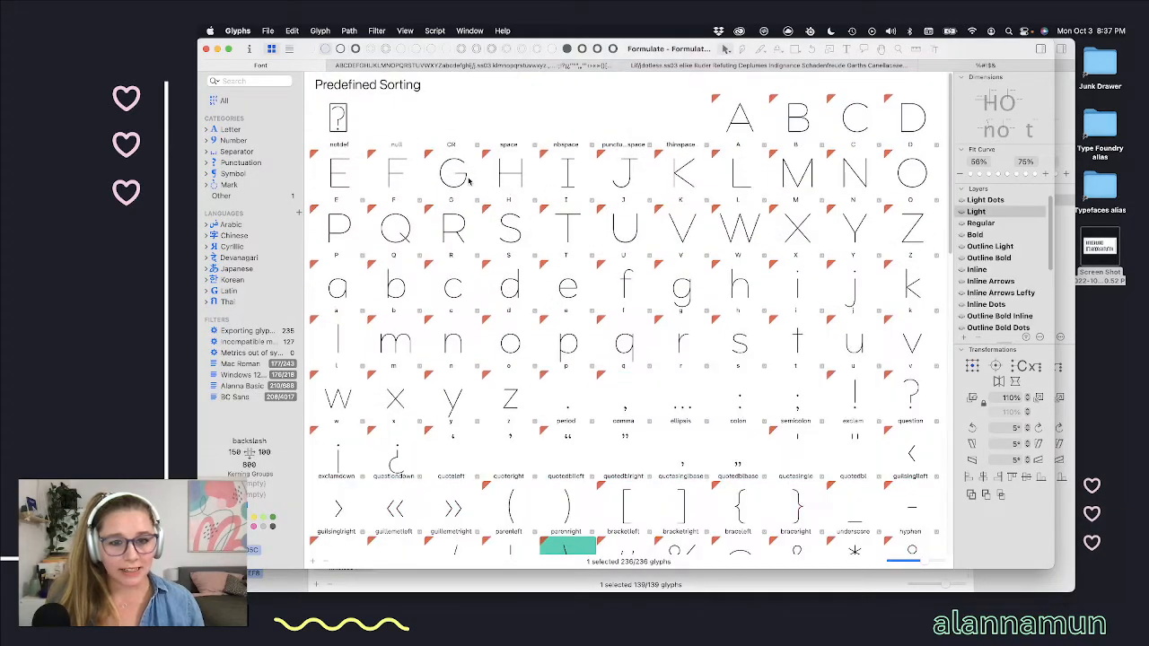
# Step: Copy the entire glyphOrder list from the Formulate font's custom parameters
pyautogui.click(251, 49)
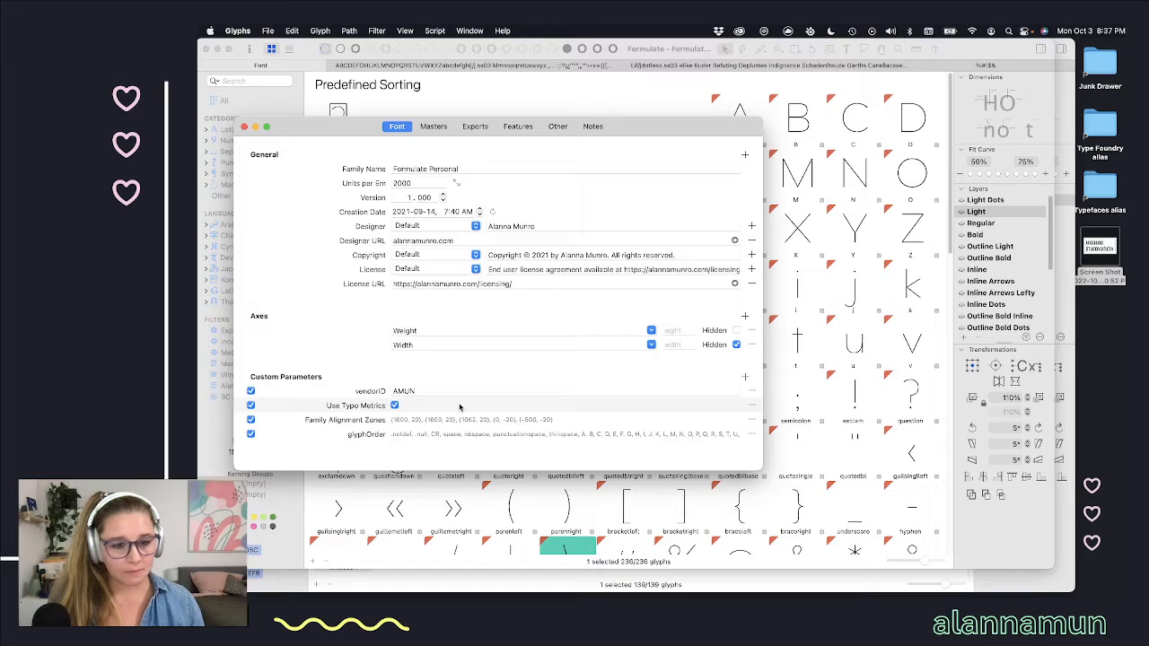
pyautogui.doubleClick(463, 435)
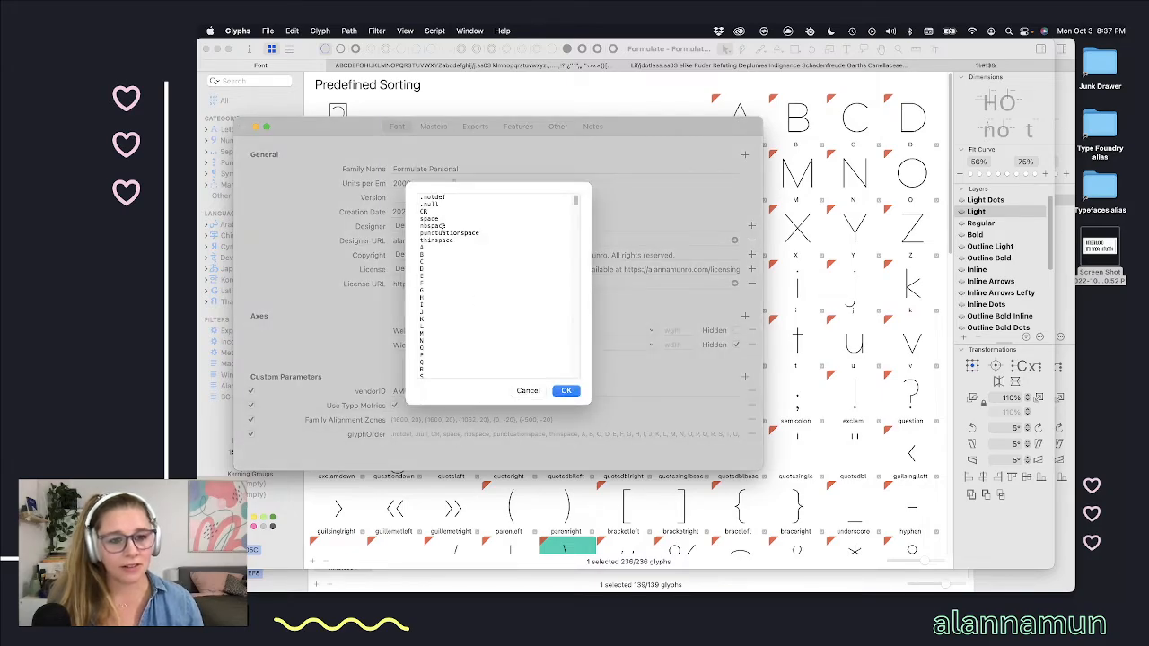
pyautogui.moveTo(420, 196); pyautogui.dragTo(542, 540)
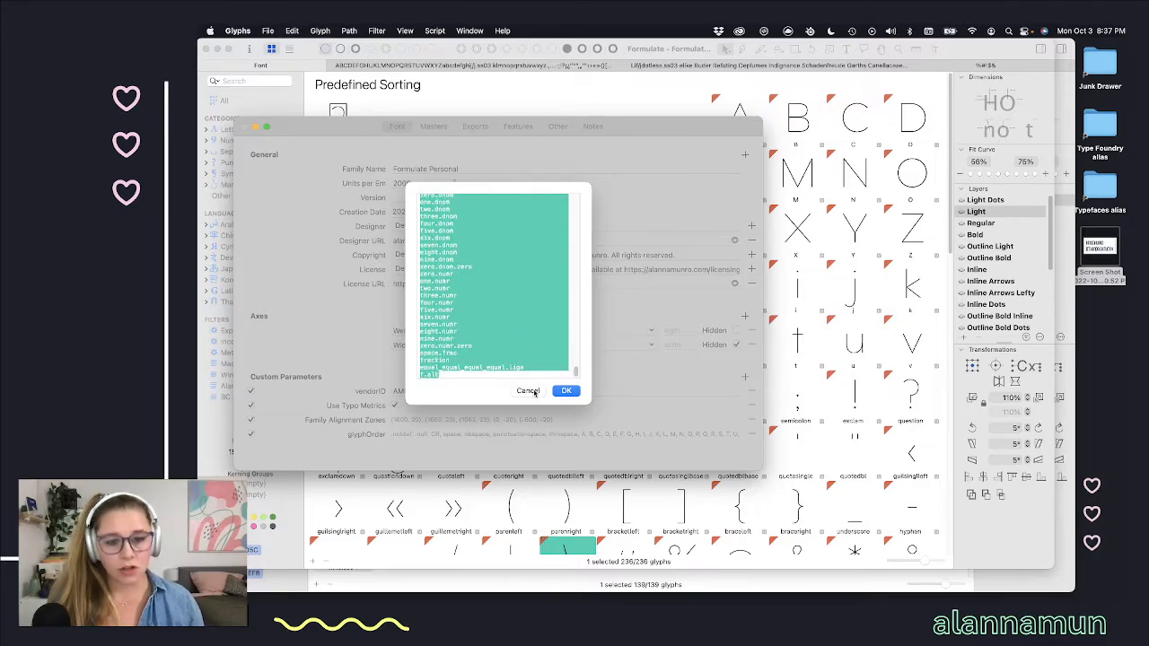
pyautogui.click(566, 392)
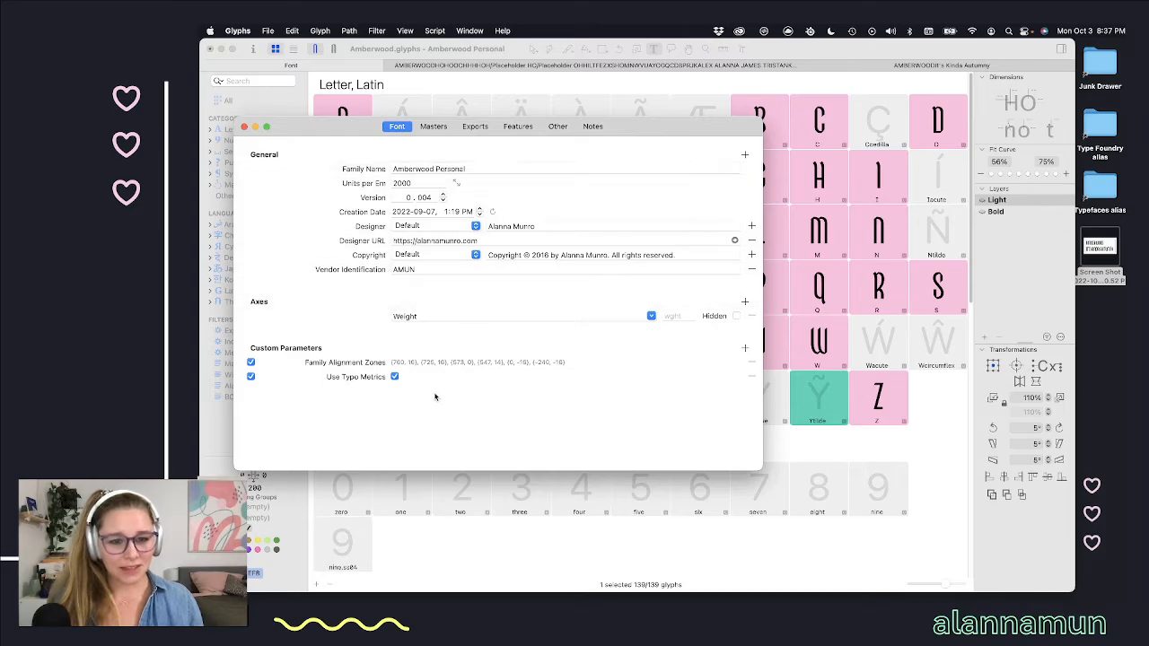
# Step: Add a glyphOrder custom parameter to Amberwood and fill it with the glyph list copied from Formulate
pyautogui.click(744, 348)
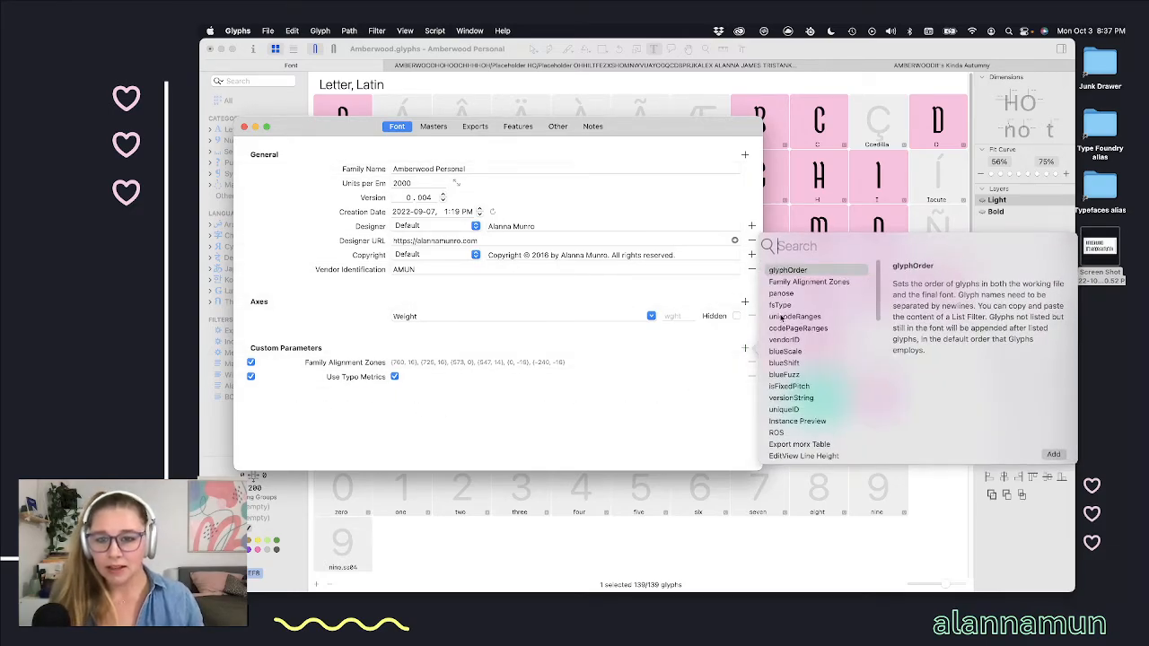
pyautogui.click(796, 270)
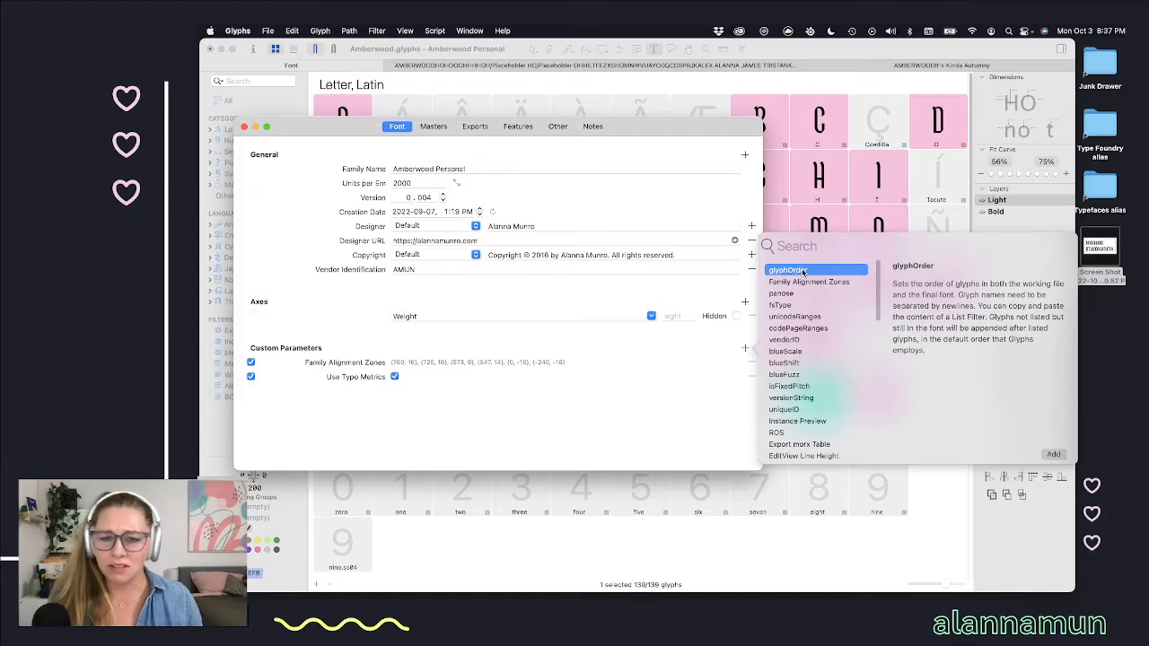
pyautogui.doubleClick(804, 271)
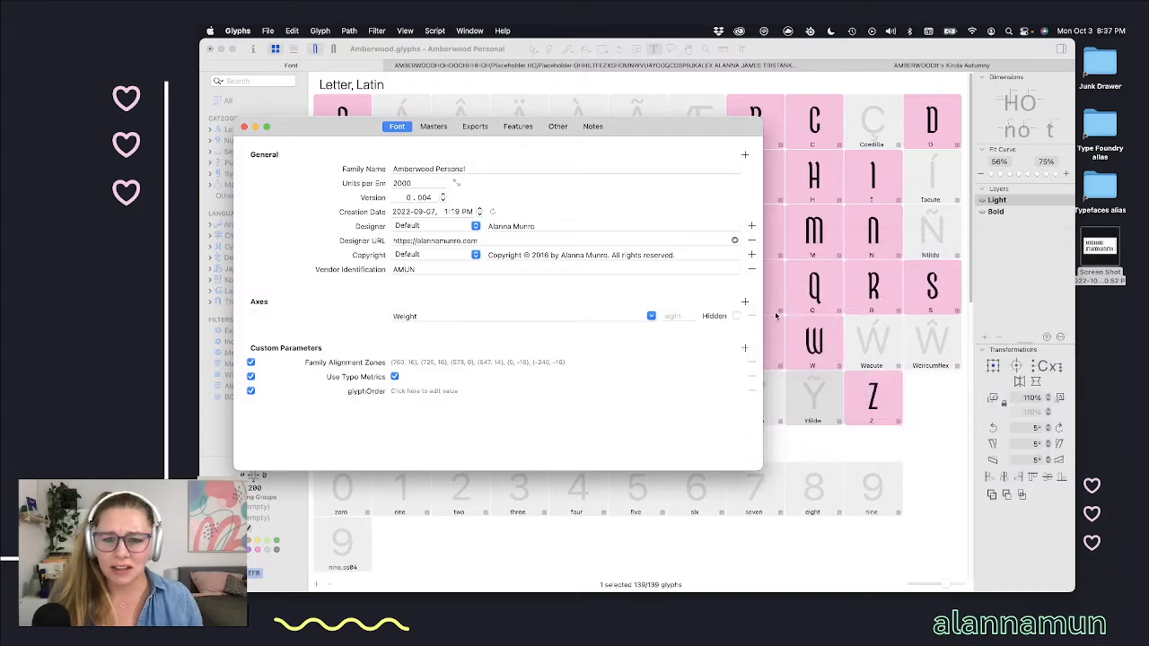
pyautogui.click(452, 392)
pyautogui.press('super+v')
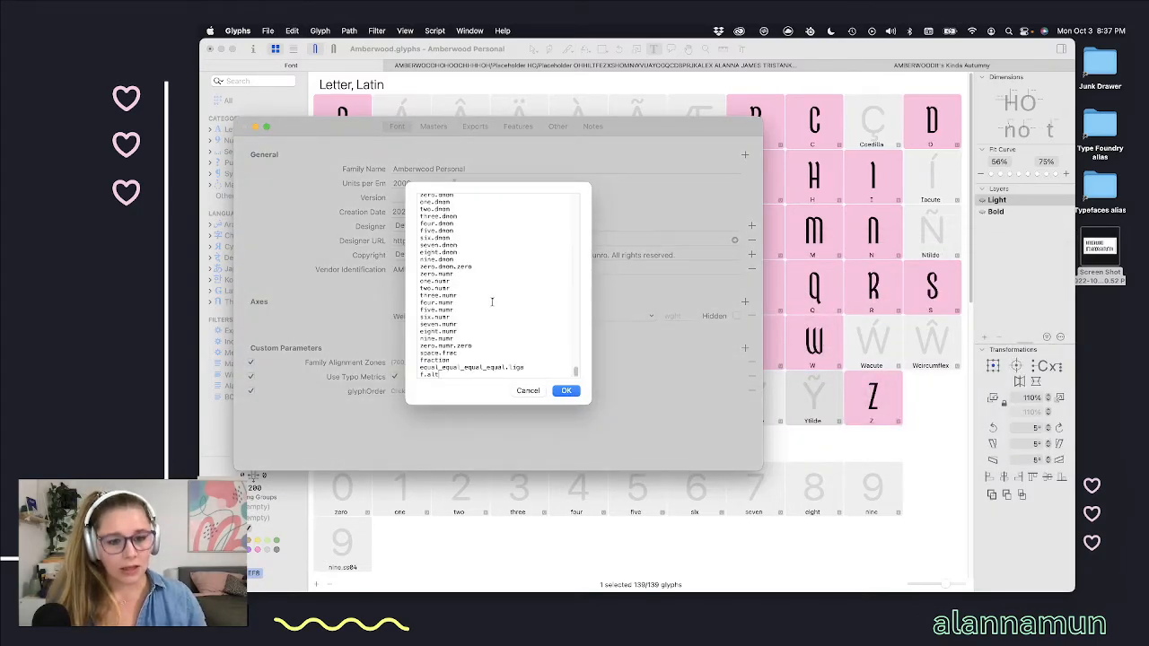
pyautogui.click(567, 392)
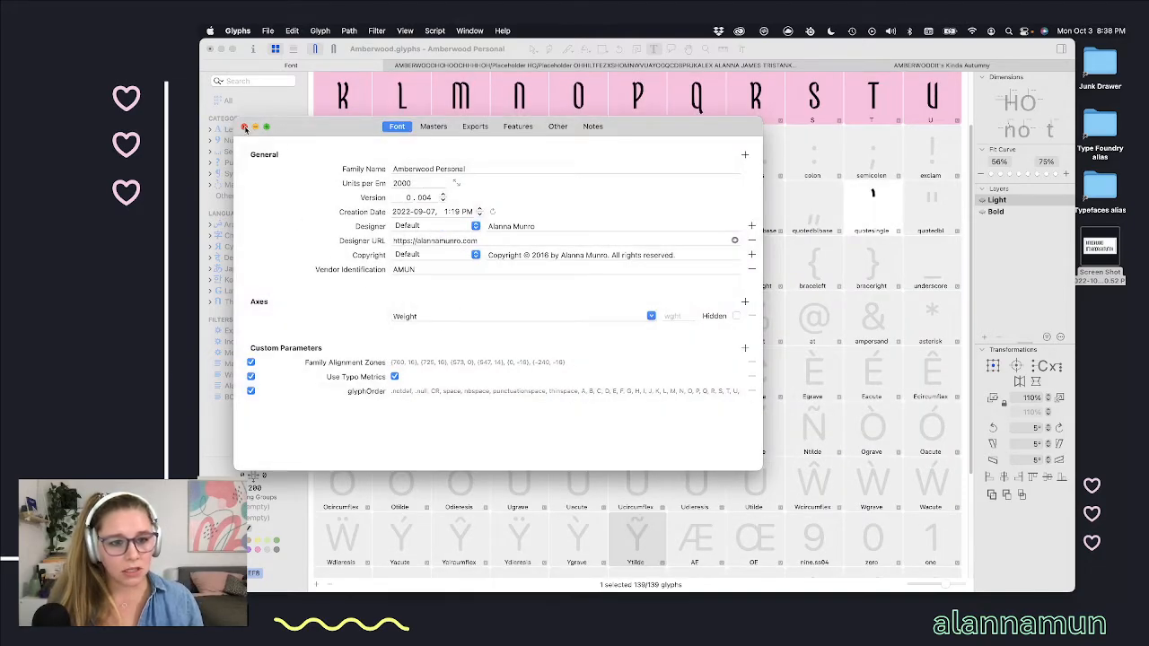
# Step: Close Amberwood's font settings and look through the glyph overview in its new predefined order, selecting the percent glyph
pyautogui.click(245, 128)
pyautogui.scroll(3, 667, 294)
pyautogui.click(751, 395)
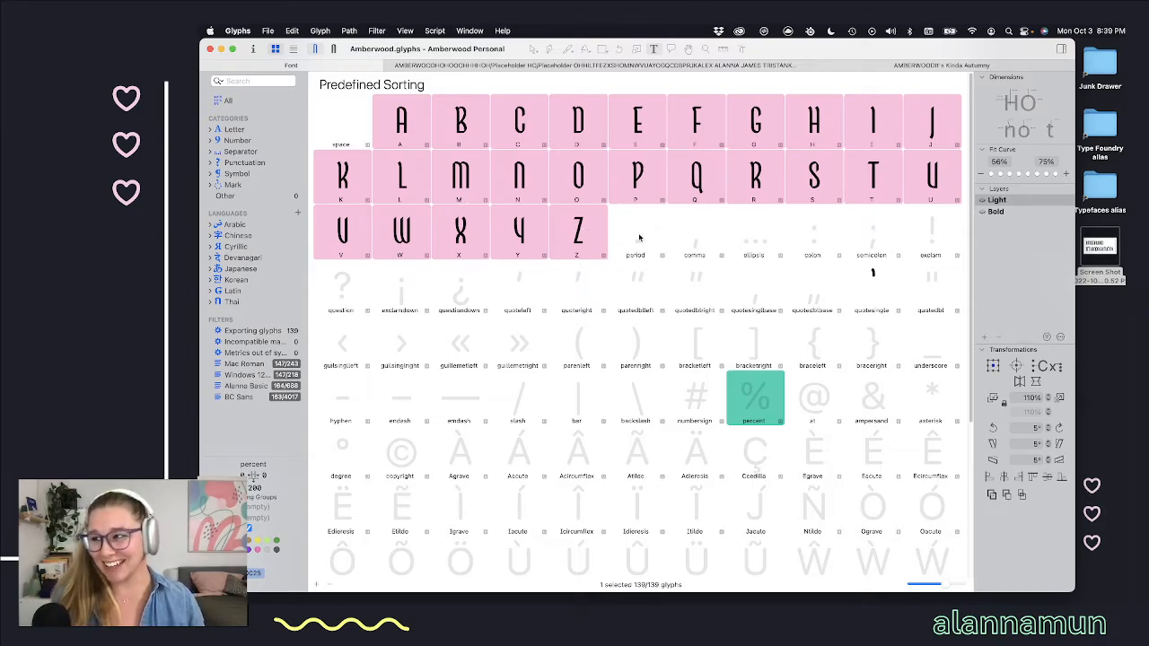
pyautogui.scroll(-3, 694, 262)
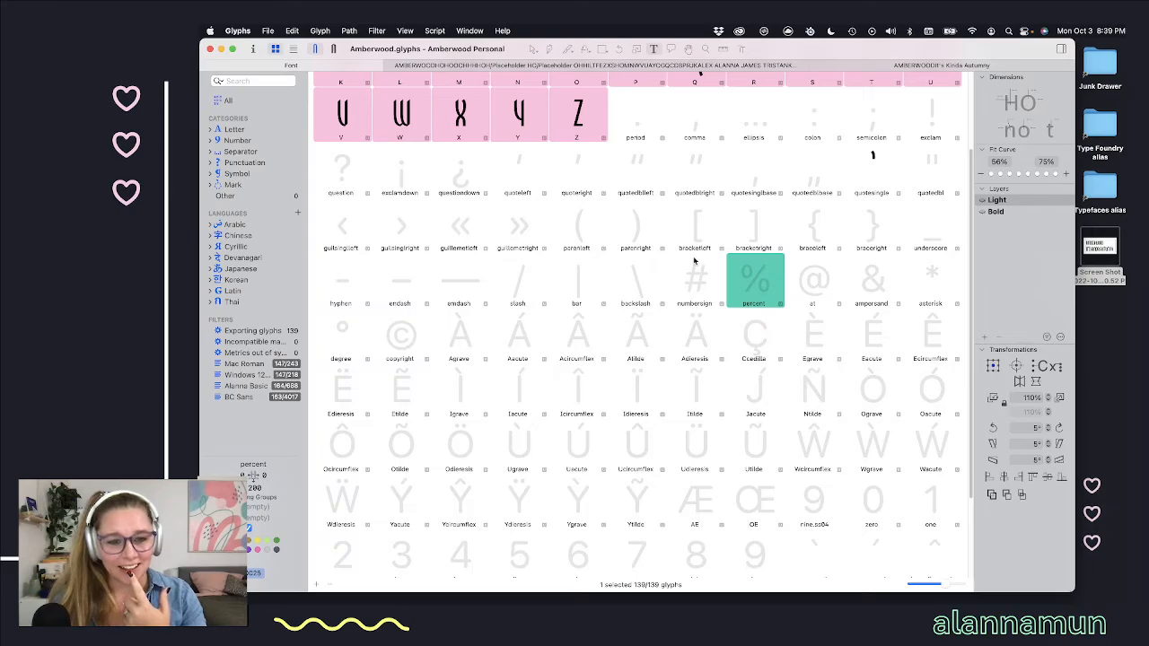
pyautogui.scroll(3, 641, 316)
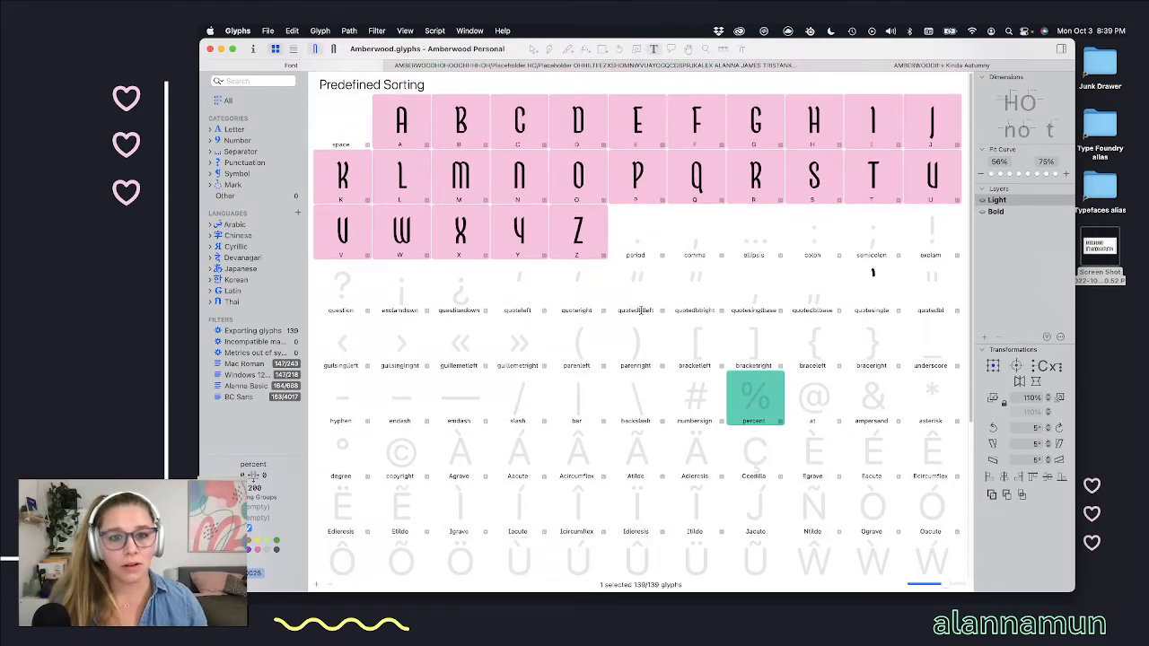
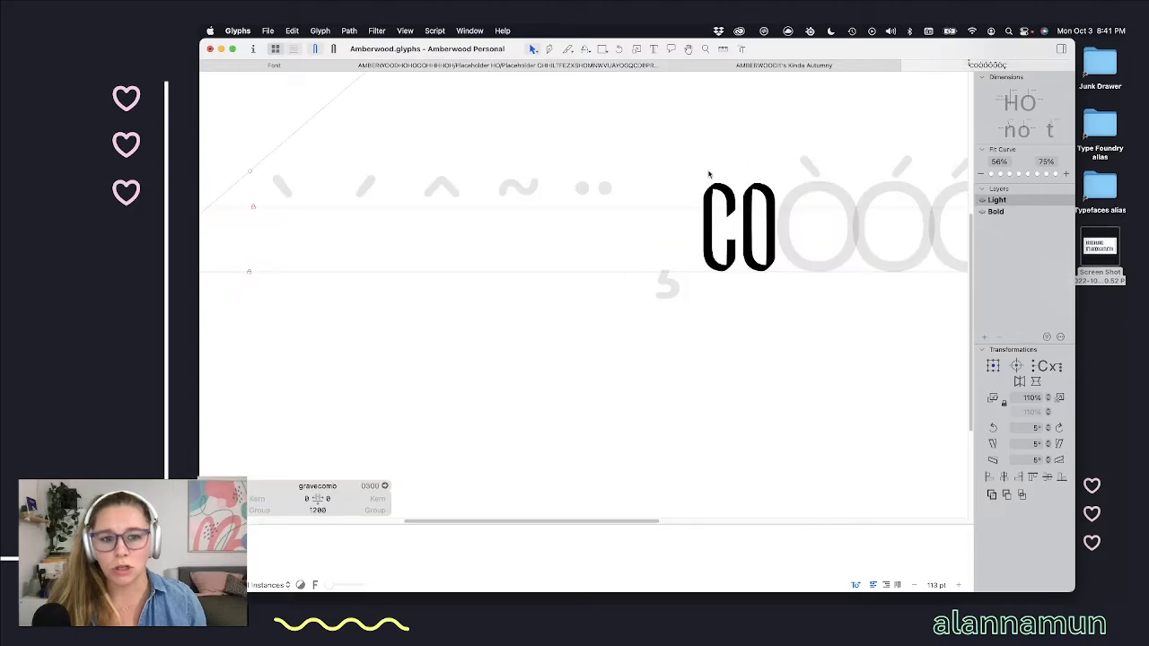
# Step: Insert an H before the gravecomb accent in the edit view as a source for the accent shape
pyautogui.hscroll(-4, 445, 261)
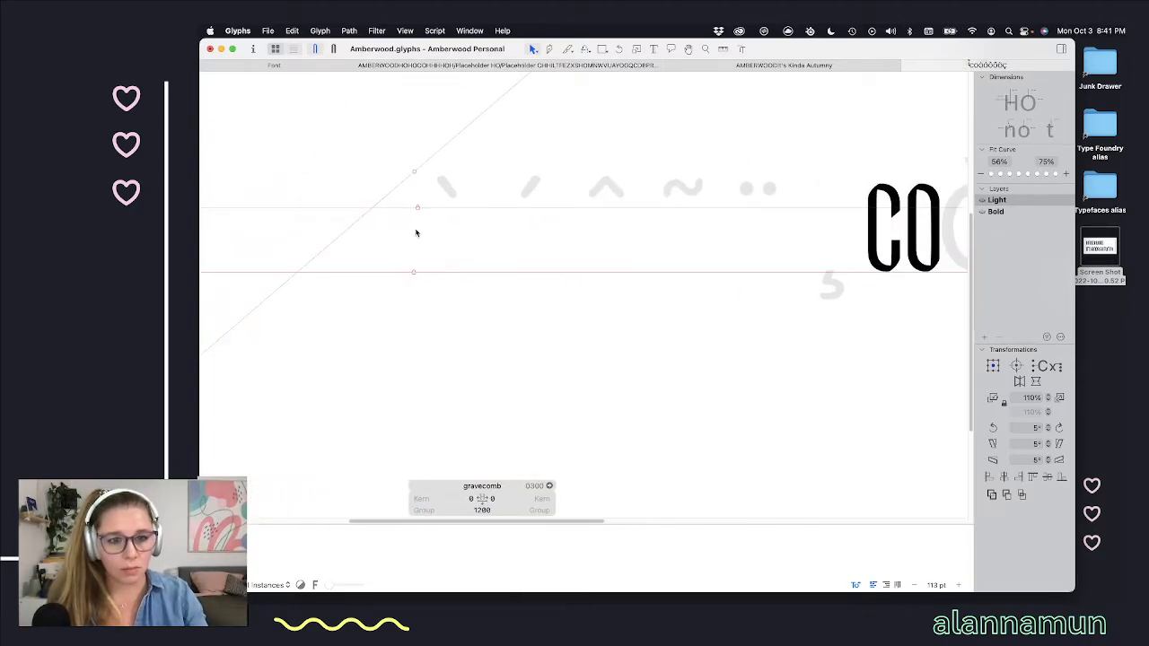
pyautogui.press('t')
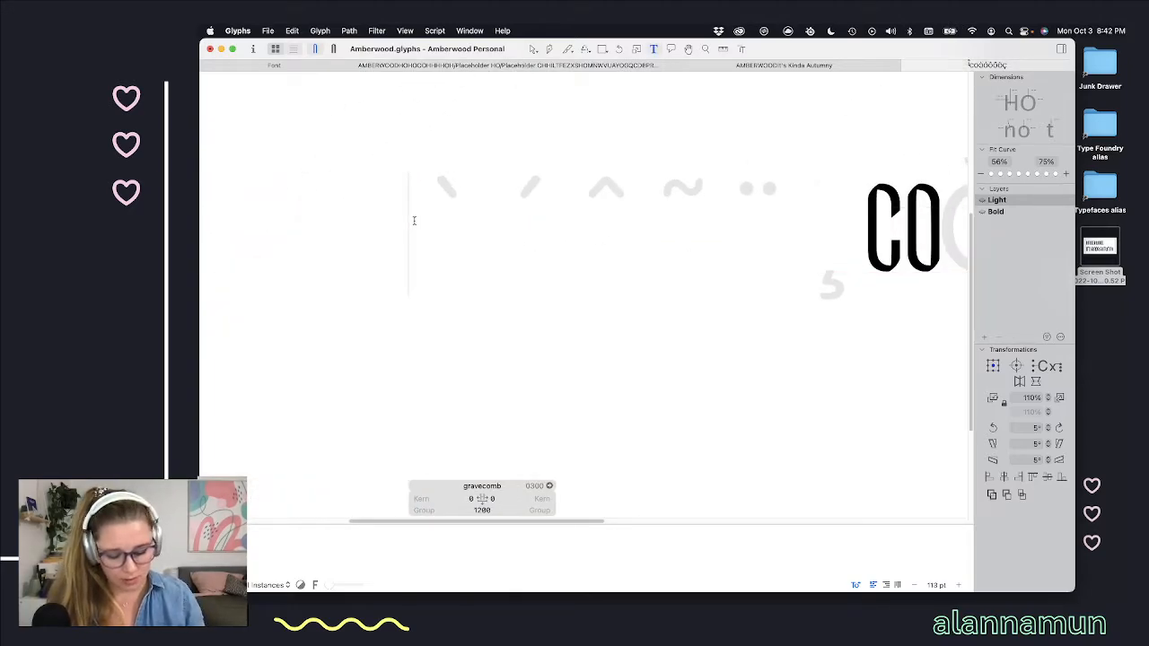
pyautogui.write('H')
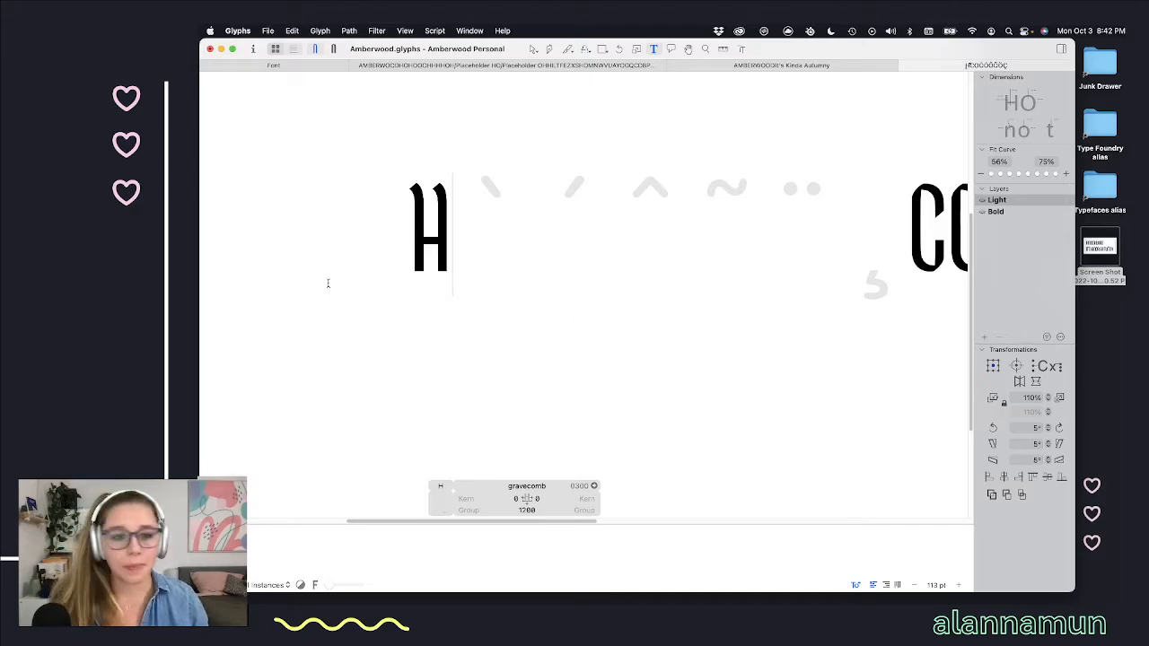
pyautogui.scroll(3, 423, 201)
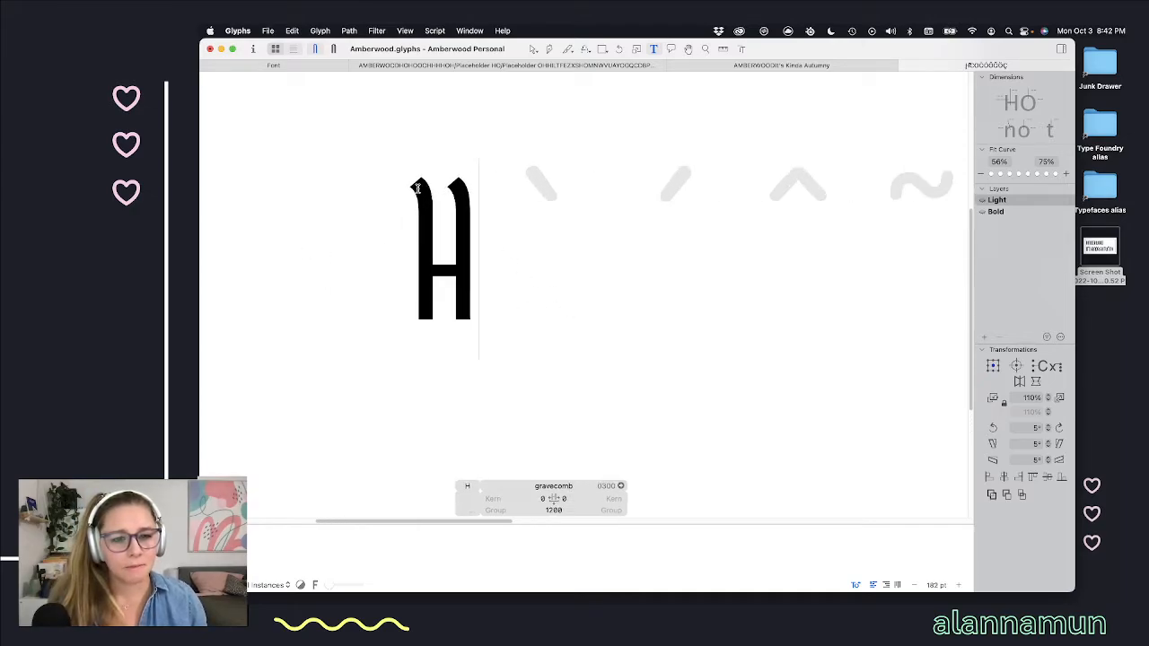
# Step: Copy the curved top of the H's first stem into the gravecomb glyph
pyautogui.press('Escape')
pyautogui.moveTo(439, 173); pyautogui.dragTo(399, 221)
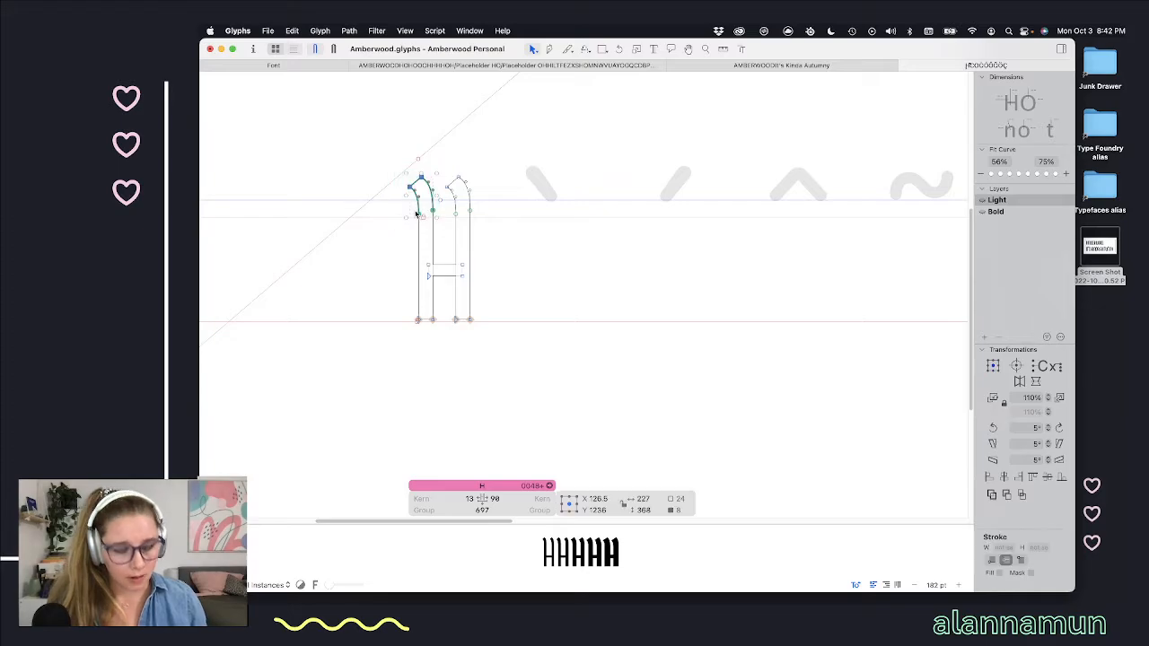
pyautogui.doubleClick(557, 181)
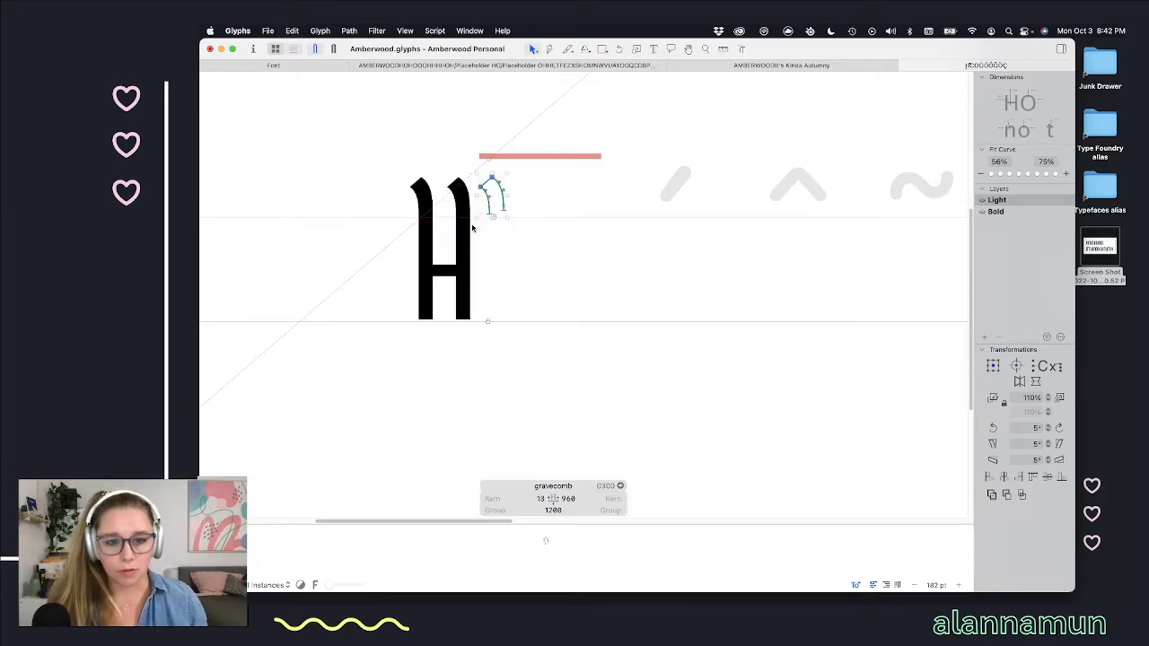
# Step: Move the pasted stem fragment in gravecomb straight up to Y 1456
pyautogui.hotkey('shift', 'Up')
pyautogui.hotkey('shift', 'Up')
pyautogui.hotkey('shift', 'Up')
pyautogui.hotkey('shift', 'Up')
pyautogui.hotkey('shift', 'Up')
pyautogui.hotkey('shift', 'Up')
pyautogui.hotkey('shift', 'Up')
pyautogui.hotkey('shift', 'Up')
pyautogui.hotkey('shift', 'Up')
pyautogui.hotkey('shift', 'Up')
pyautogui.hotkey('shift', 'Up')
pyautogui.hotkey('shift', 'Up')
pyautogui.hotkey('shift', 'Up')
pyautogui.hotkey('shift', 'Up')
pyautogui.hotkey('shift', 'Up')
pyautogui.hotkey('shift', 'Up')
pyautogui.hotkey('shift', 'Up')
pyautogui.hotkey('shift', 'Up')
pyautogui.hotkey('shift', 'Up')
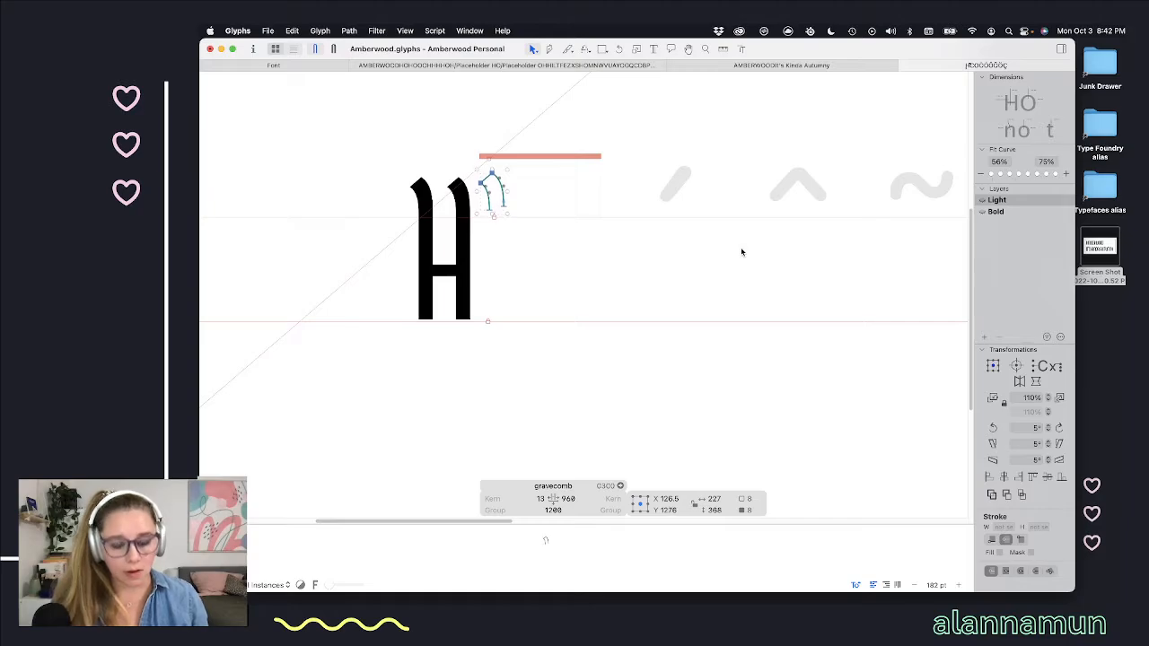
pyautogui.hotkey('shift', 'Up')
pyautogui.hotkey('shift', 'Up')
pyautogui.hotkey('shift', 'Up')
pyautogui.hotkey('shift', 'Up')
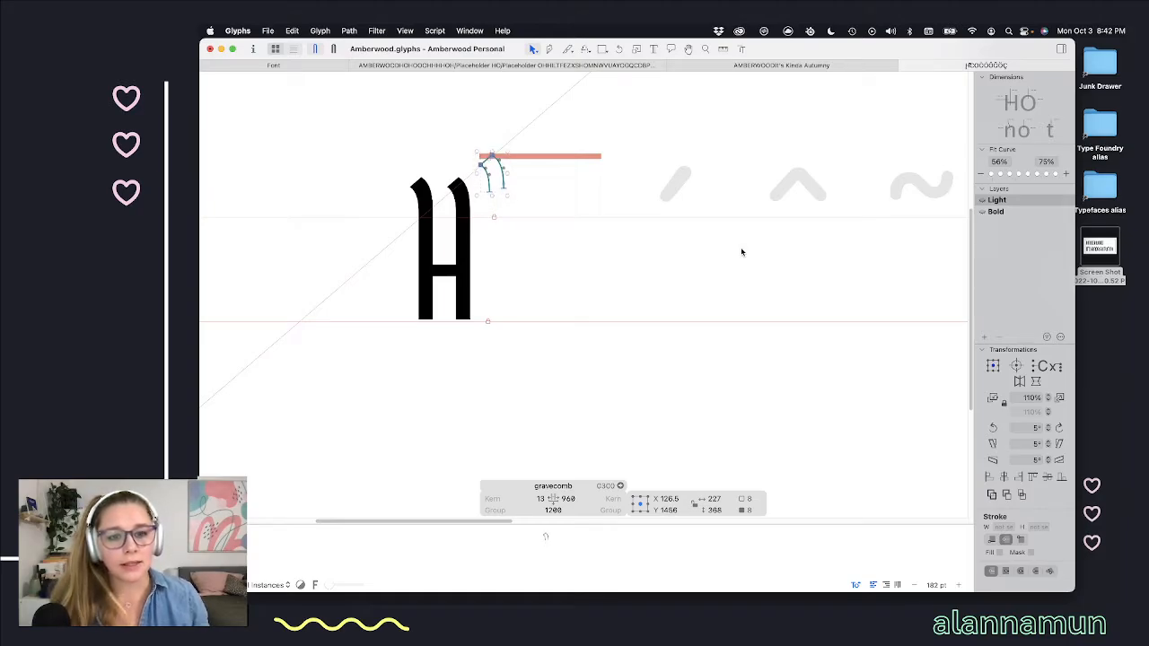
# Step: Close the open bottom of the gravecomb path with the Pen tool
pyautogui.click(601, 203)
pyautogui.press('i')
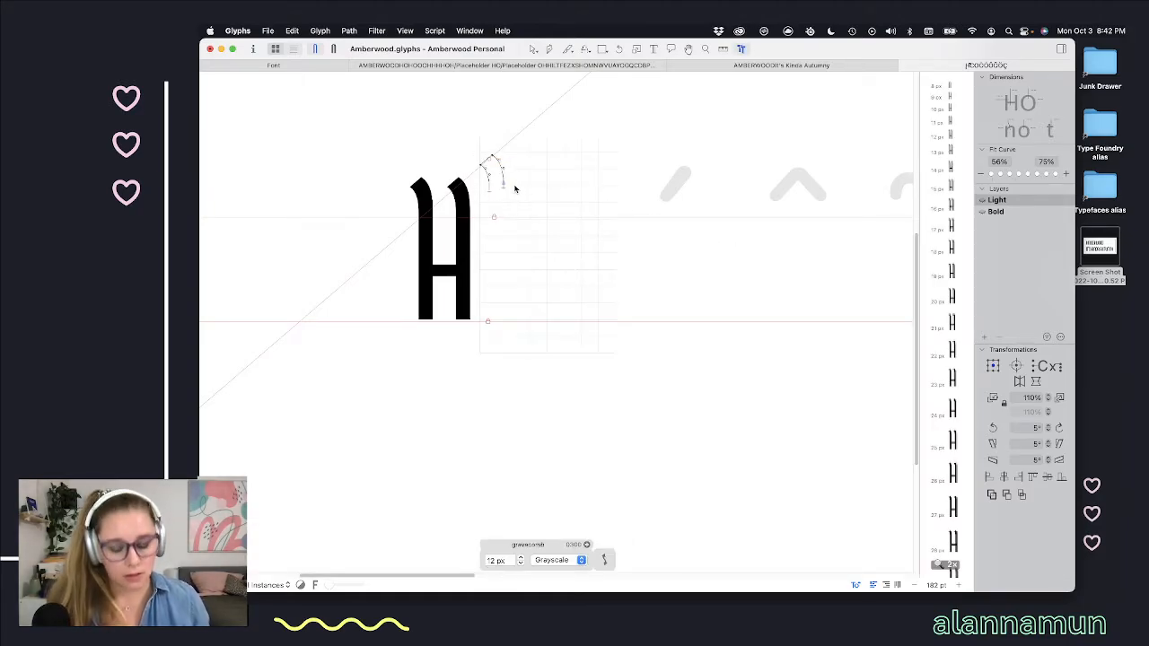
pyautogui.click(533, 49)
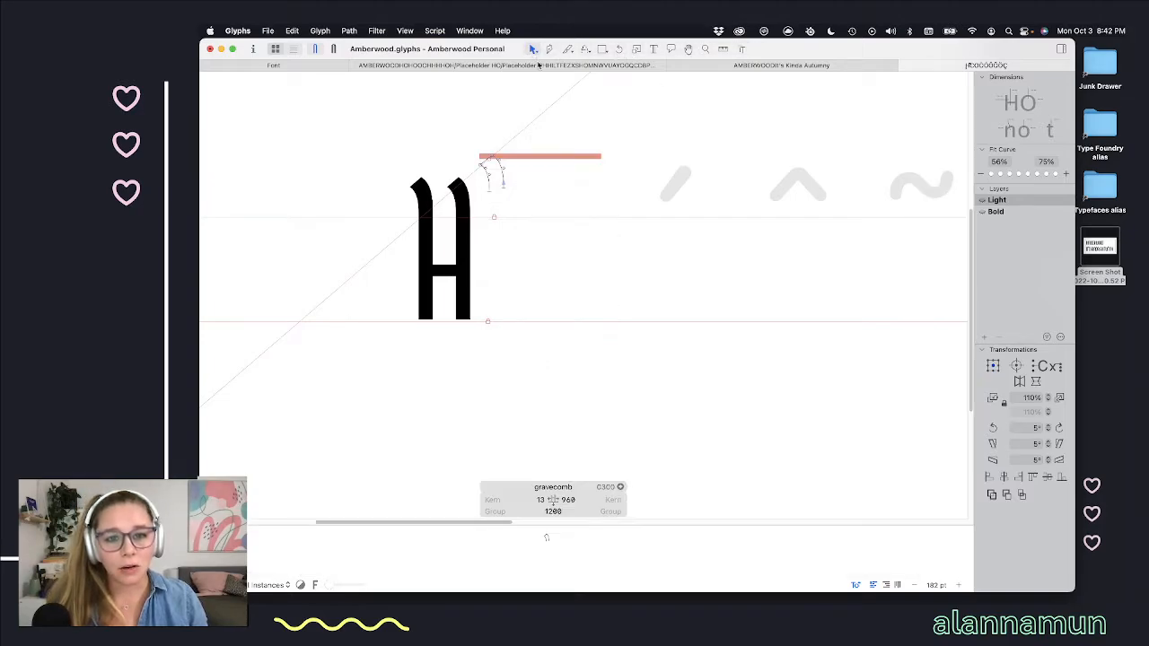
pyautogui.press('p')
pyautogui.click(490, 191)
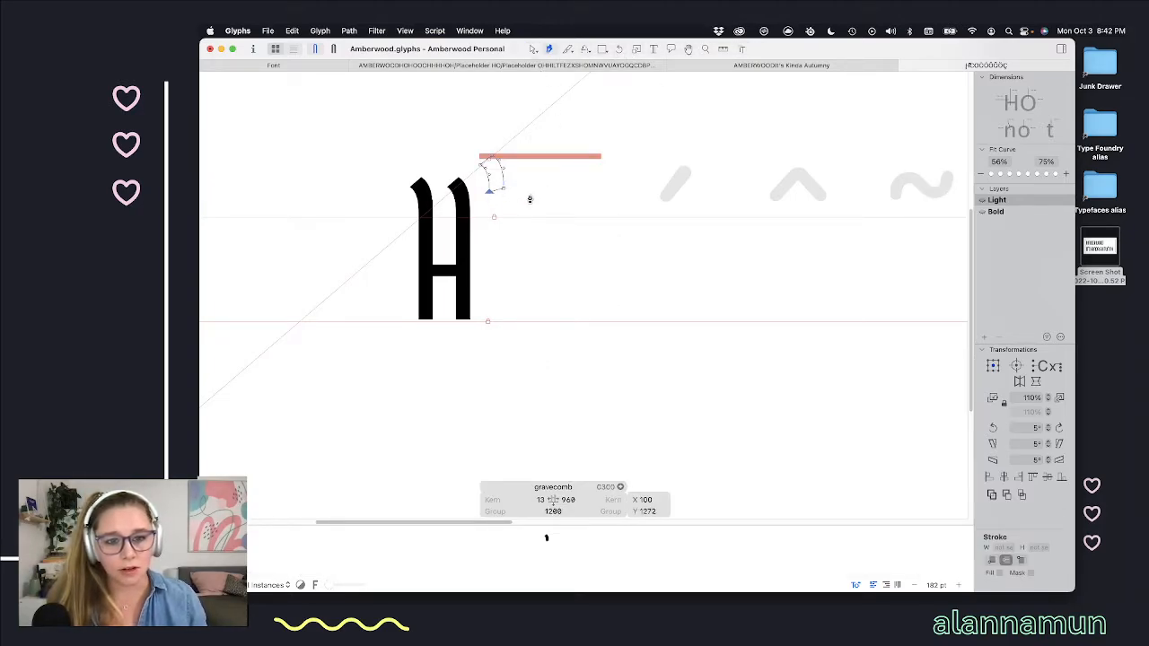
# Step: Select the whole closed gravecomb outline and raise it to Y 1546
pyautogui.press('v')
pyautogui.click(534, 172)
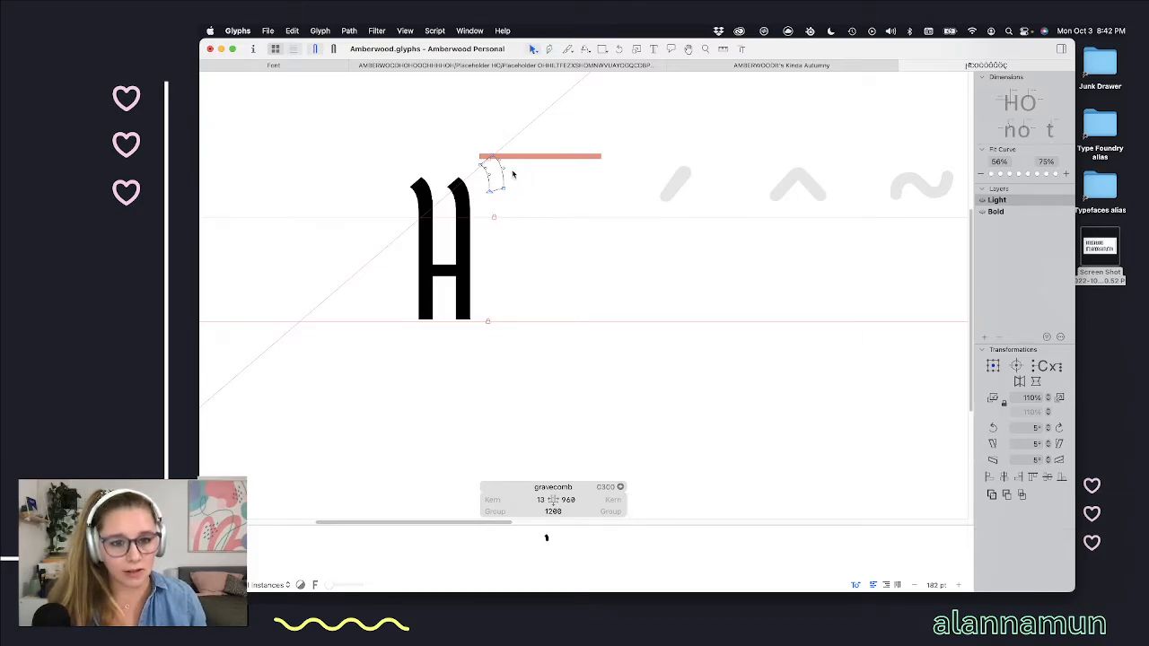
pyautogui.doubleClick(500, 176)
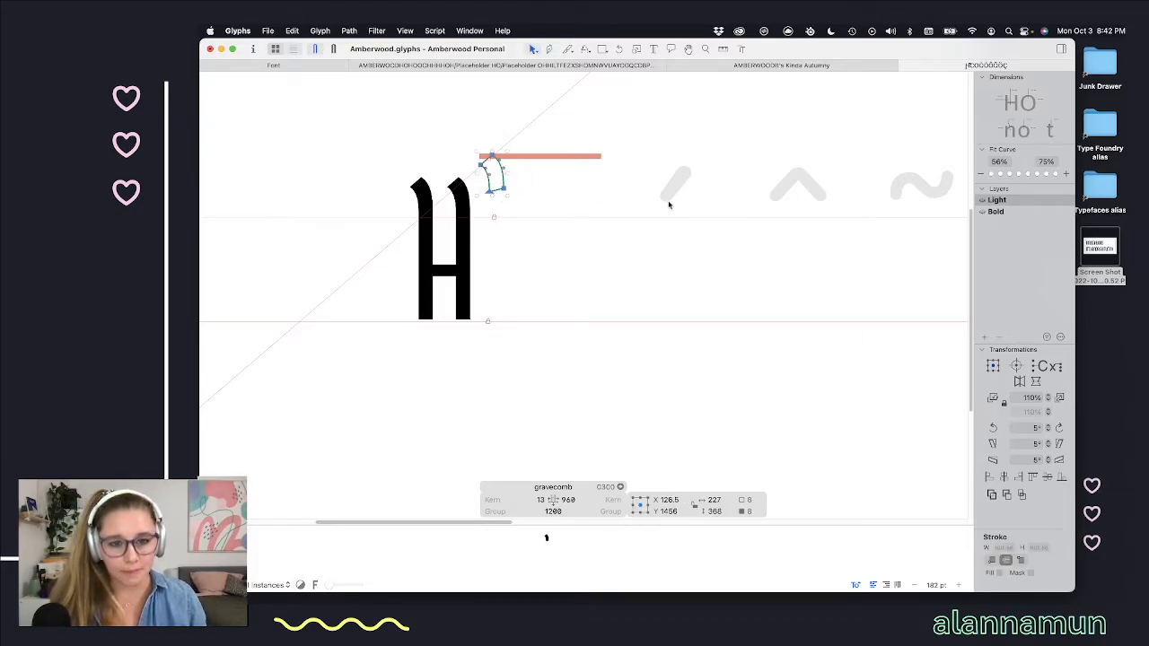
pyautogui.hotkey('shift', 'Up')
pyautogui.hotkey('shift', 'Up')
pyautogui.hotkey('shift', 'Up')
pyautogui.hotkey('shift', 'Up')
pyautogui.hotkey('shift', 'Up')
pyautogui.hotkey('shift', 'Up')
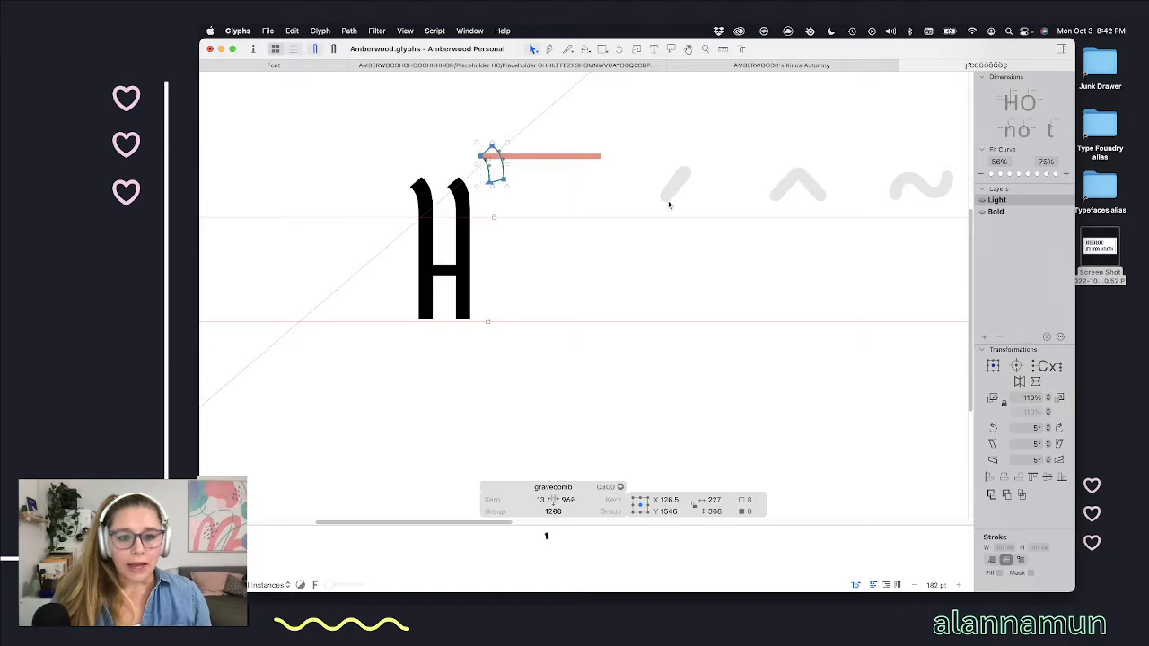
# Step: Slant the grave accent by shifting its two bottom nodes sideways to X 240
pyautogui.click(500, 189)
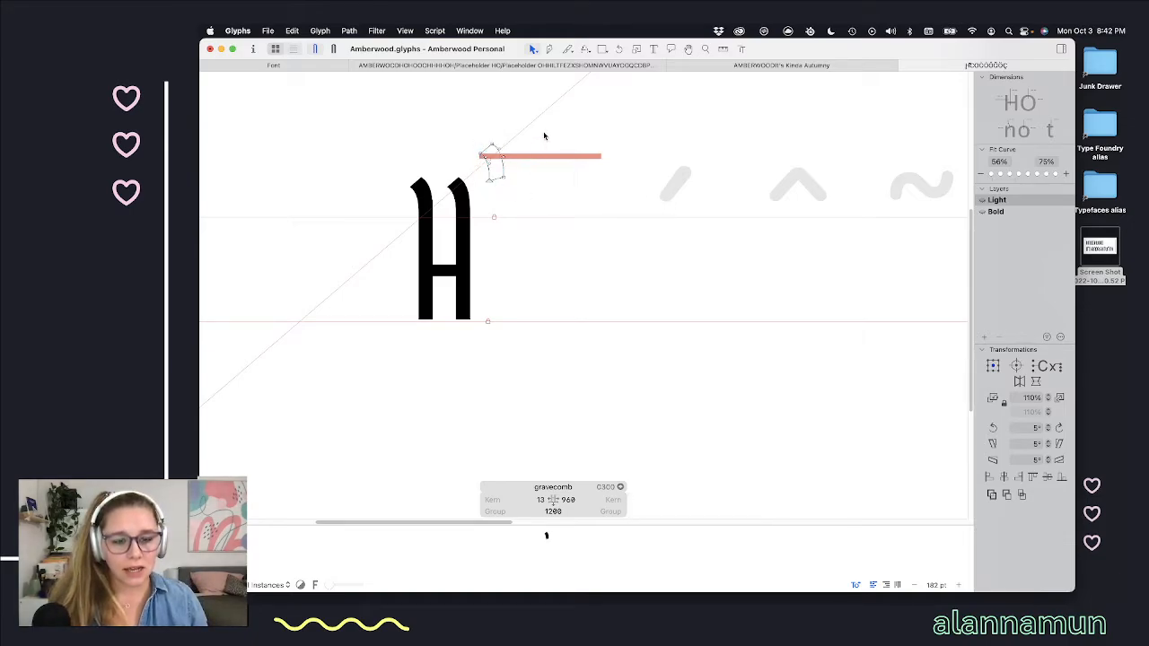
pyautogui.moveTo(516, 176); pyautogui.dragTo(485, 191)
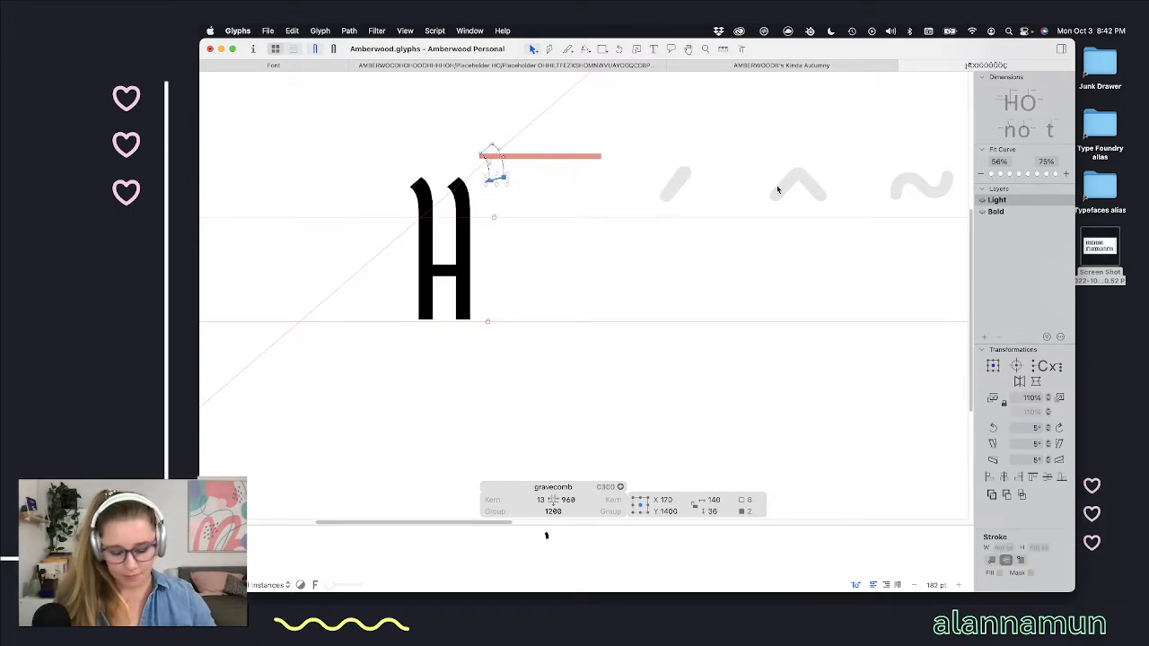
pyautogui.press('super+Right')
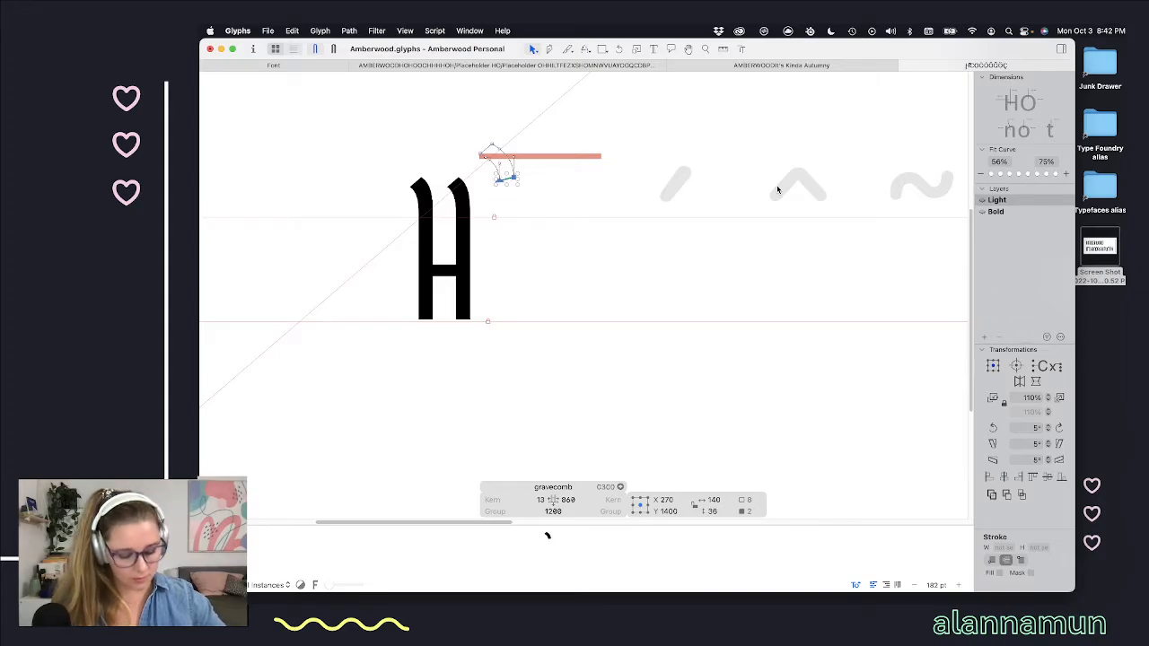
pyautogui.hotkey('shift', 'Left')
pyautogui.hotkey('shift', 'Left')
pyautogui.hotkey('shift', 'Left')
pyautogui.hotkey('shift', 'Left')
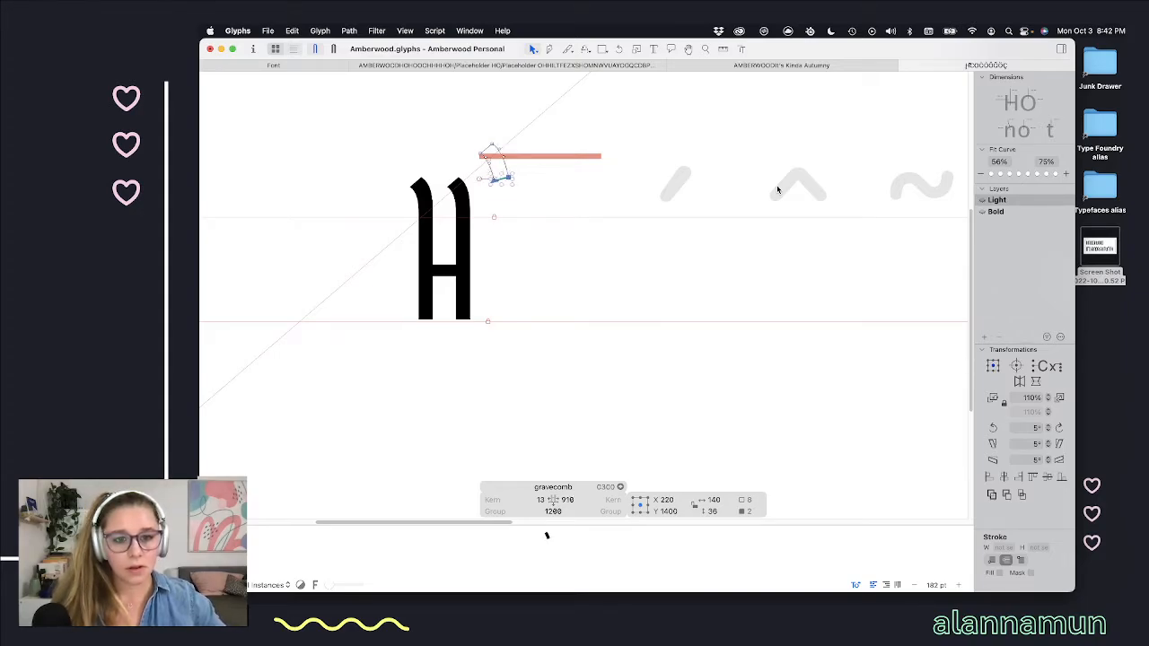
pyautogui.hotkey('shift', 'Right')
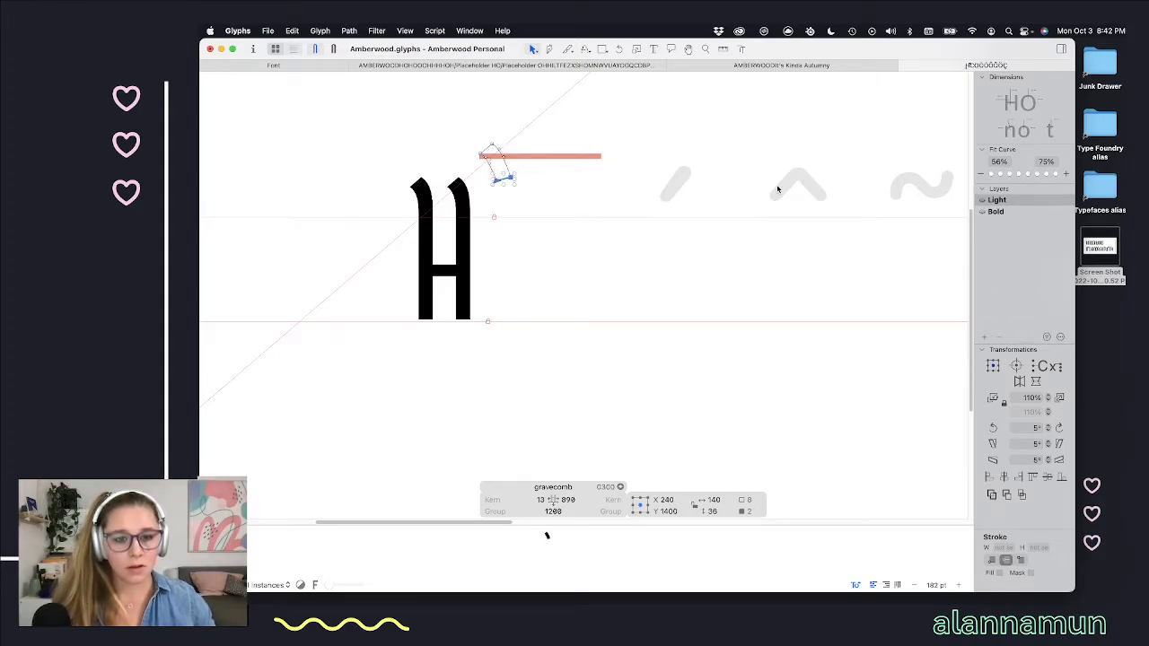
# Step: Show the master compatibility overlay on the gravecomb outline and inspect the shape up close
pyautogui.click(433, 31)
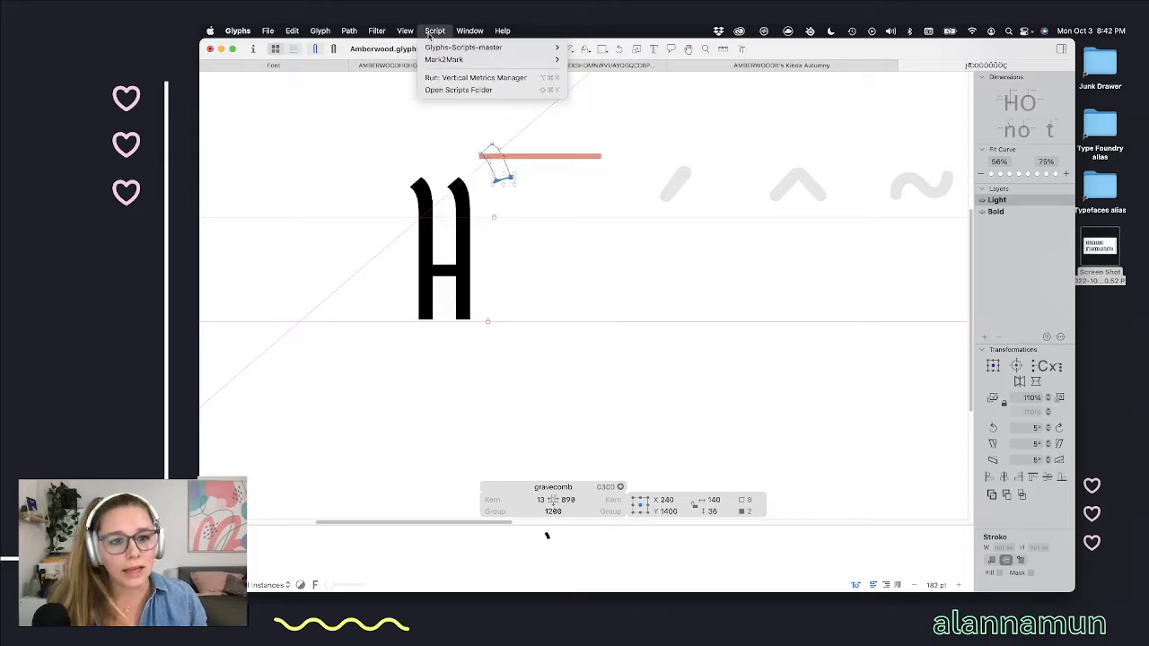
pyautogui.click(666, 307)
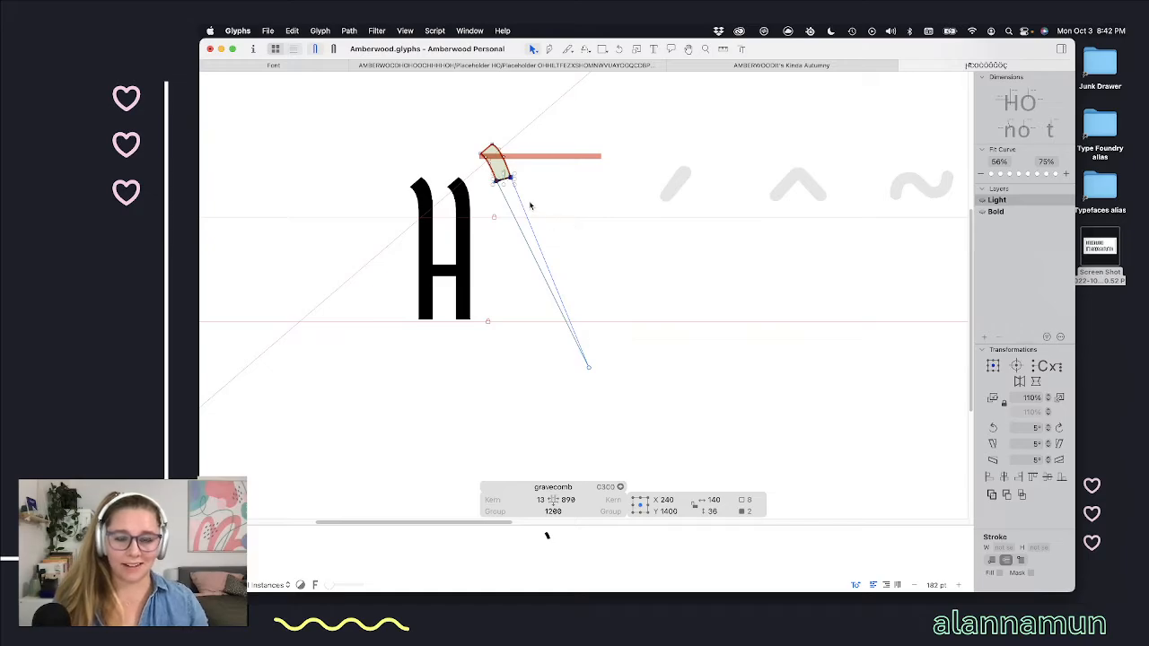
pyautogui.scroll(5, 504, 174)
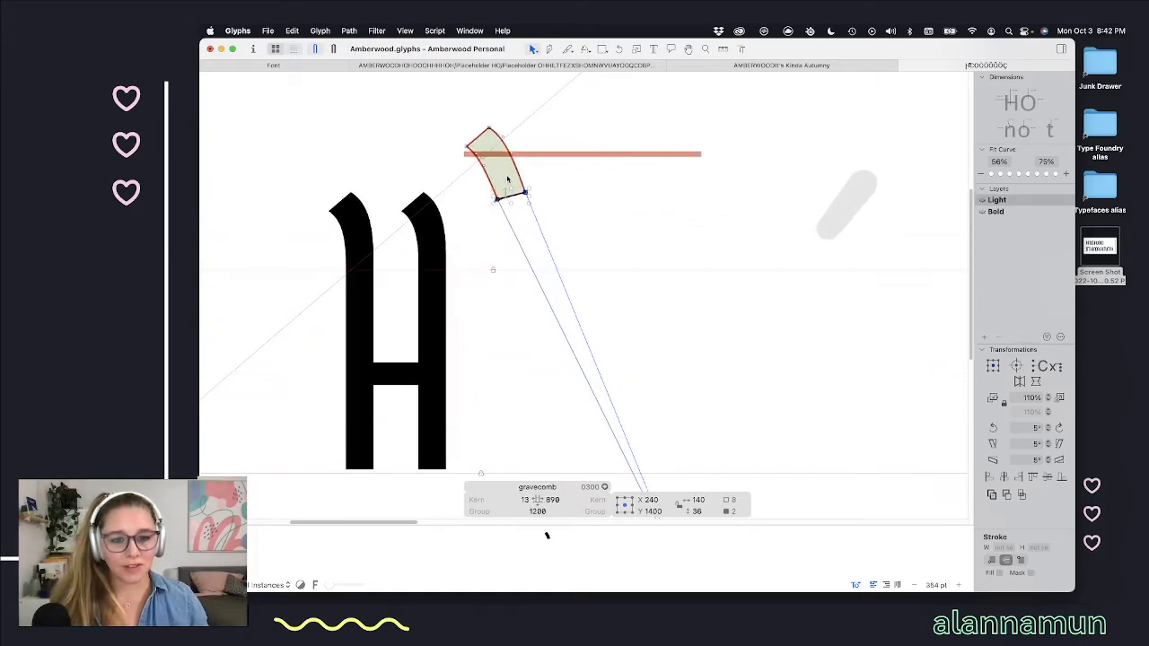
# Step: Set the gravecomb's right sidebearing to 12 and preview the accent beside the H
pyautogui.scroll(-1, 567, 214)
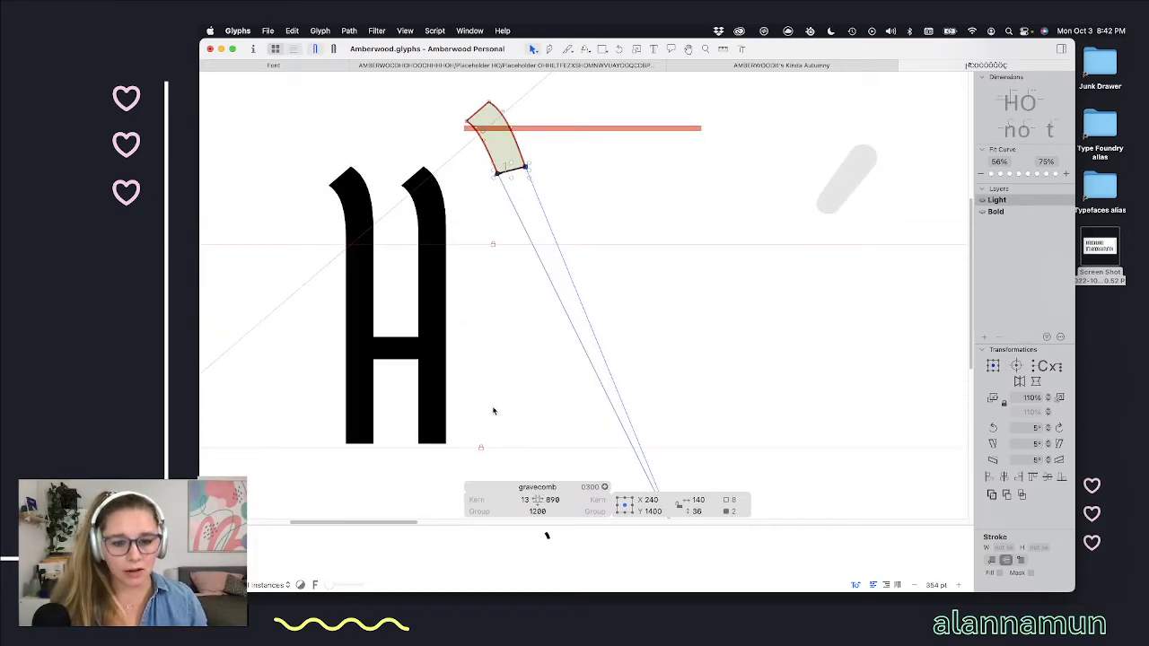
pyautogui.click(552, 499)
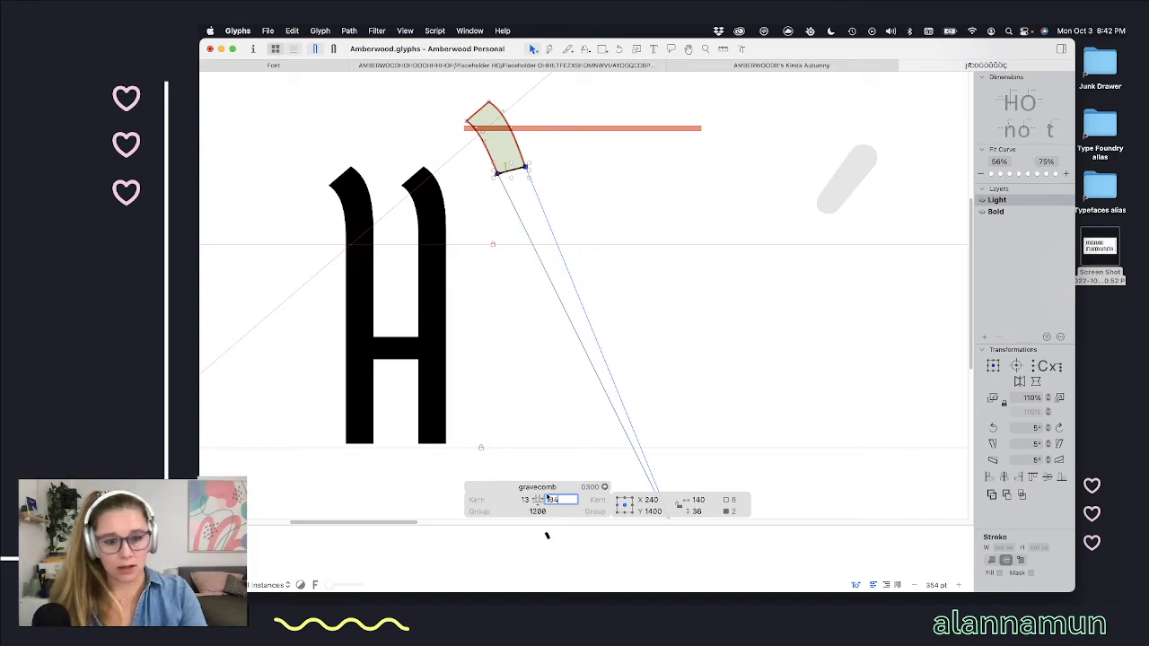
pyautogui.write('12')
pyautogui.press('Return')
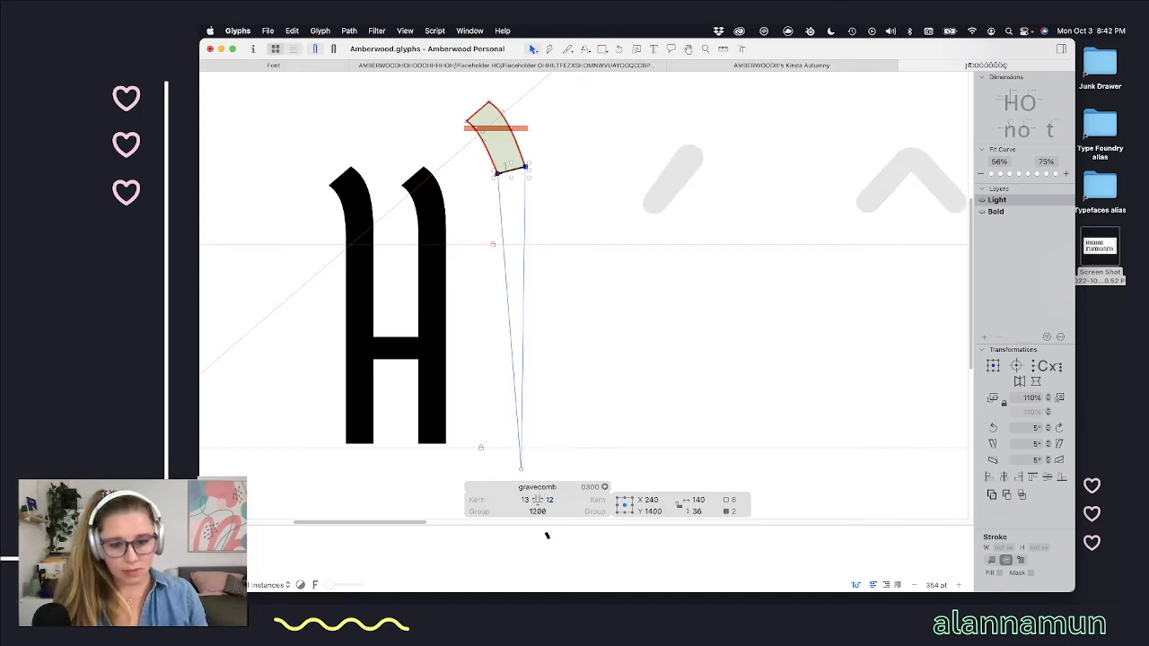
pyautogui.click(521, 190)
pyautogui.press('space')
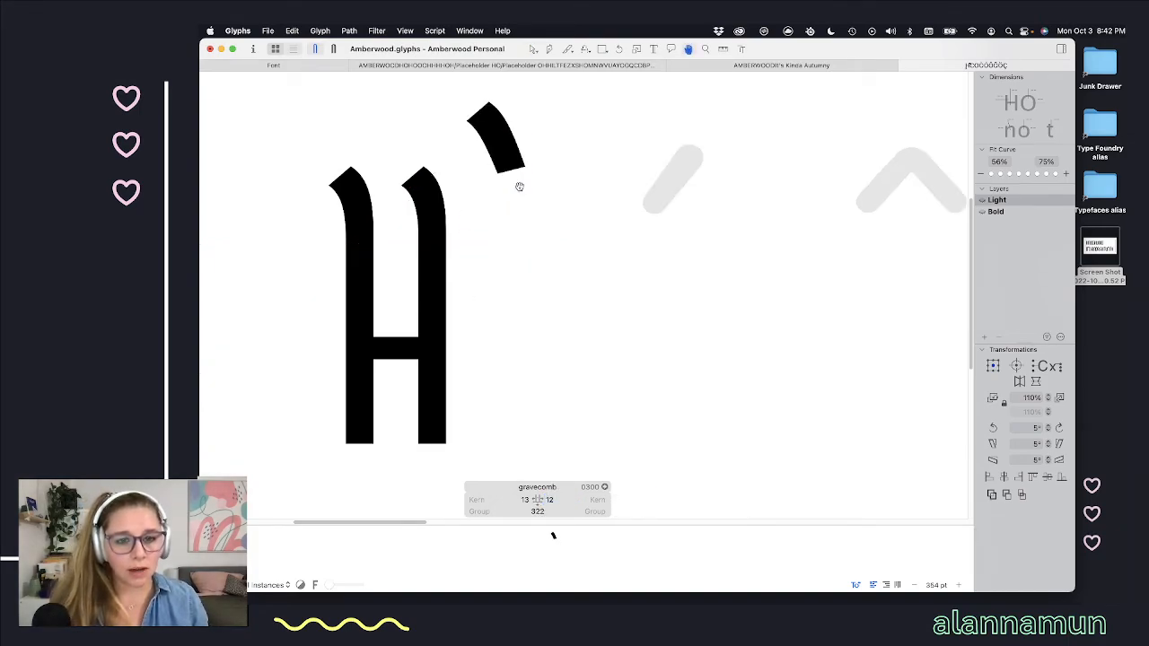
# Step: Slant the grave further by shifting its two bottom nodes sideways to X 270, then preview the shape
pyautogui.moveTo(534, 154)
pyautogui.mouseDown()
pyautogui.moveTo(490, 179)
pyautogui.moveTo(521, 122)
pyautogui.moveTo(530, 160)
pyautogui.moveTo(489, 195)
pyautogui.mouseUp()
pyautogui.click(498, 144)
pyautogui.hotkey('shift', 'Right')
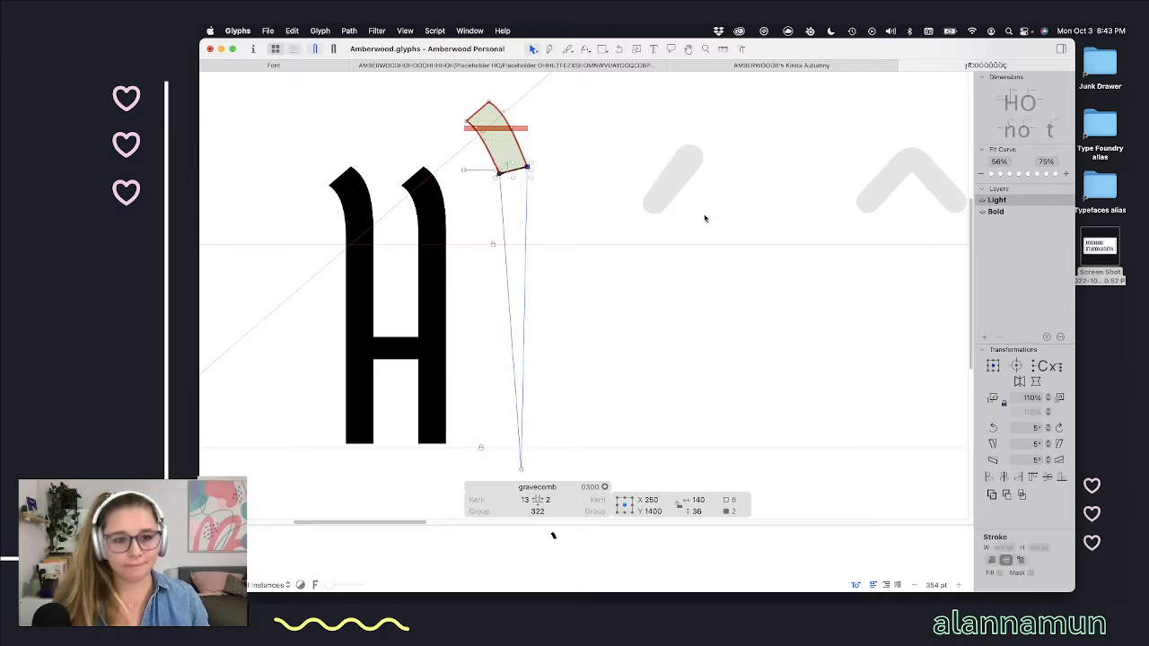
pyautogui.hotkey('shift', 'Right')
pyautogui.hotkey('shift', 'Right')
pyautogui.press('space')
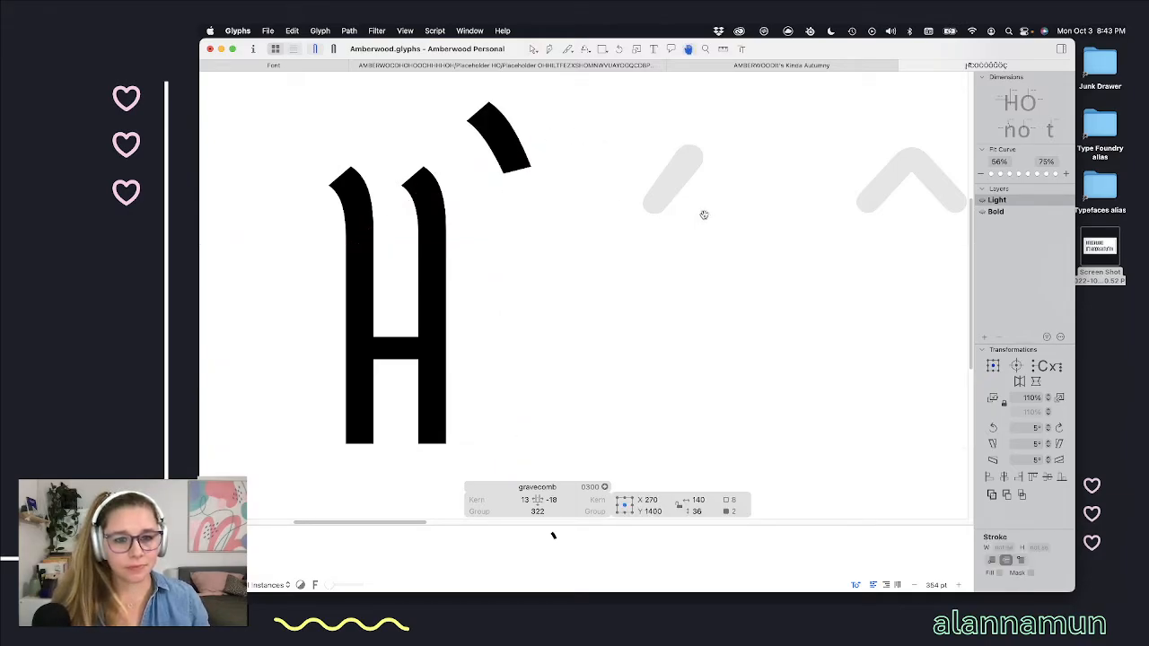
# Step: Raise the grave's bottom-right node to about X 322, Y 1457 and move the diagonal guide onto the bottom-left node
pyautogui.scroll(5, 550, 162)
pyautogui.moveTo(519, 168); pyautogui.dragTo(513, 157)
pyautogui.scroll(3, 516, 166)
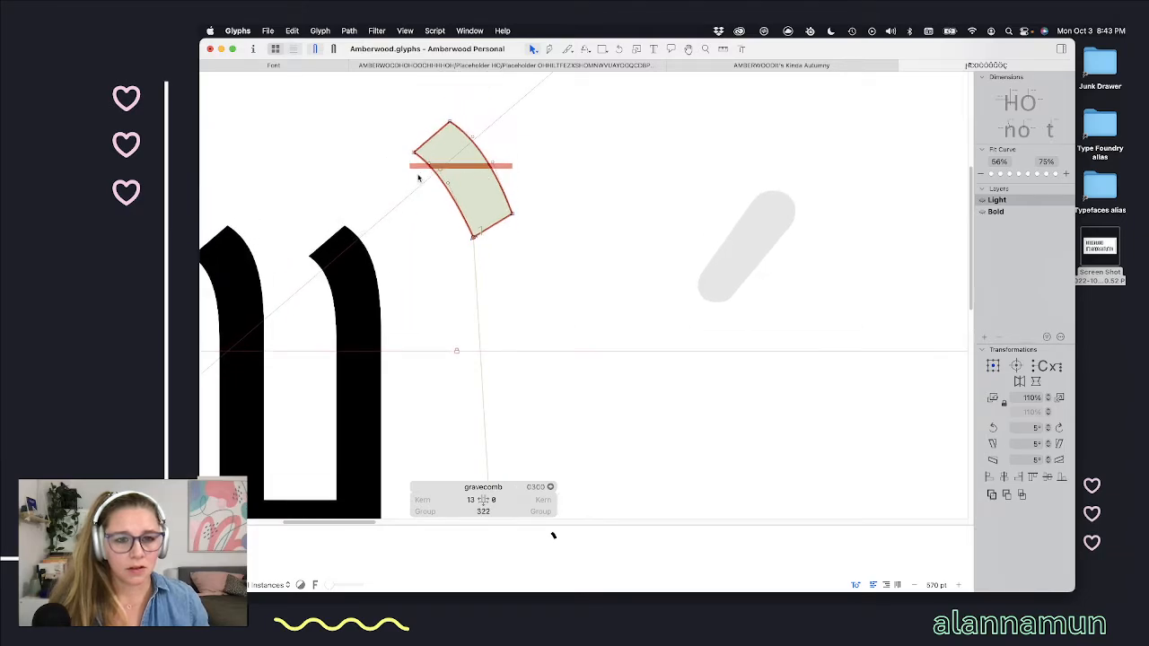
pyautogui.click(434, 164)
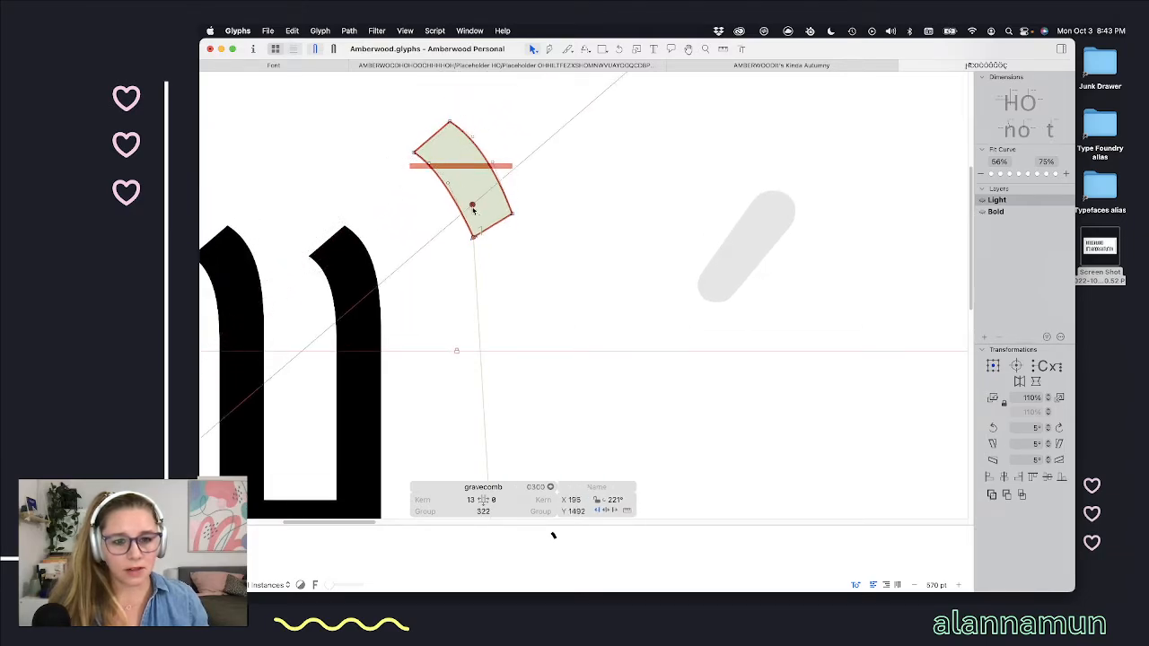
pyautogui.click(474, 237)
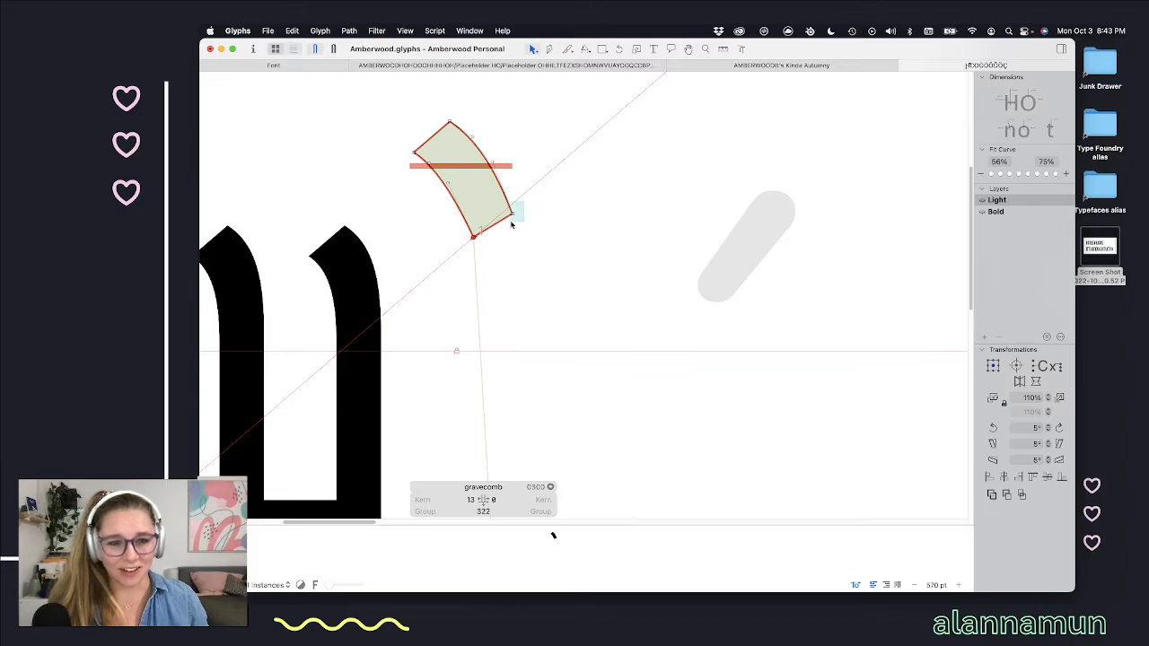
# Step: Move the grave's bottom-right node onto the diagonal guide at X 310, Y 1478 and preview the angled end
pyautogui.click(512, 214)
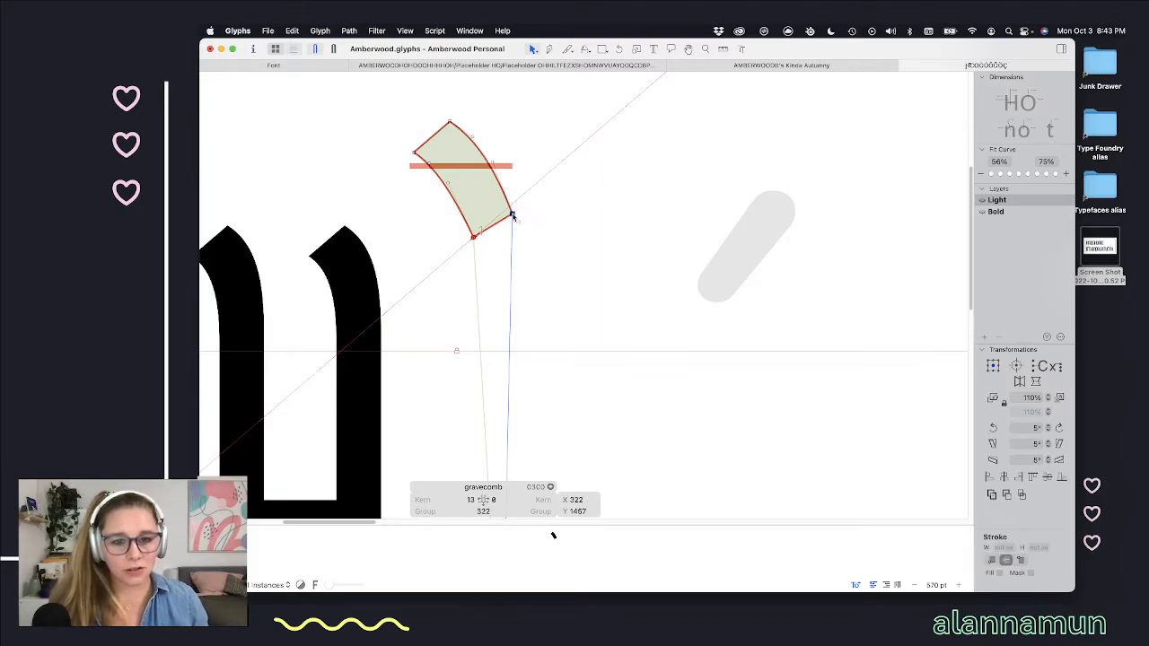
pyautogui.moveTo(512, 214); pyautogui.dragTo(508, 208)
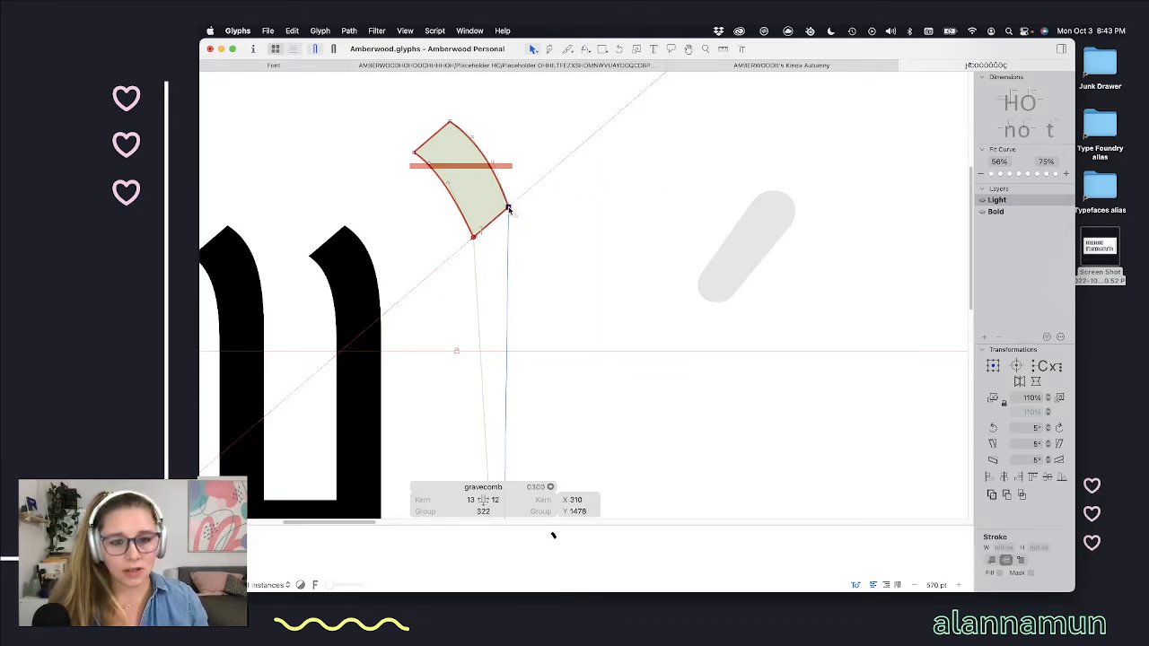
pyautogui.click(543, 268)
pyautogui.press('space')
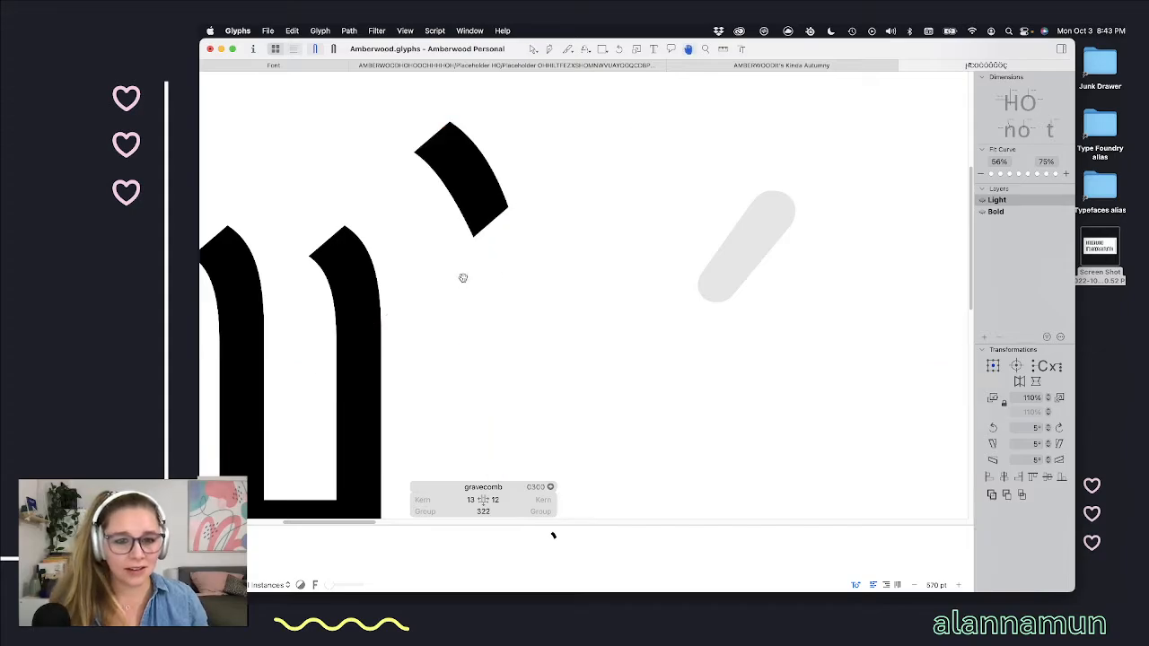
# Step: Fine-tune the grave's bottom-right node along the diagonal guide to about X 313, Y 1481, checking the filled shape in preview
pyautogui.click(508, 206)
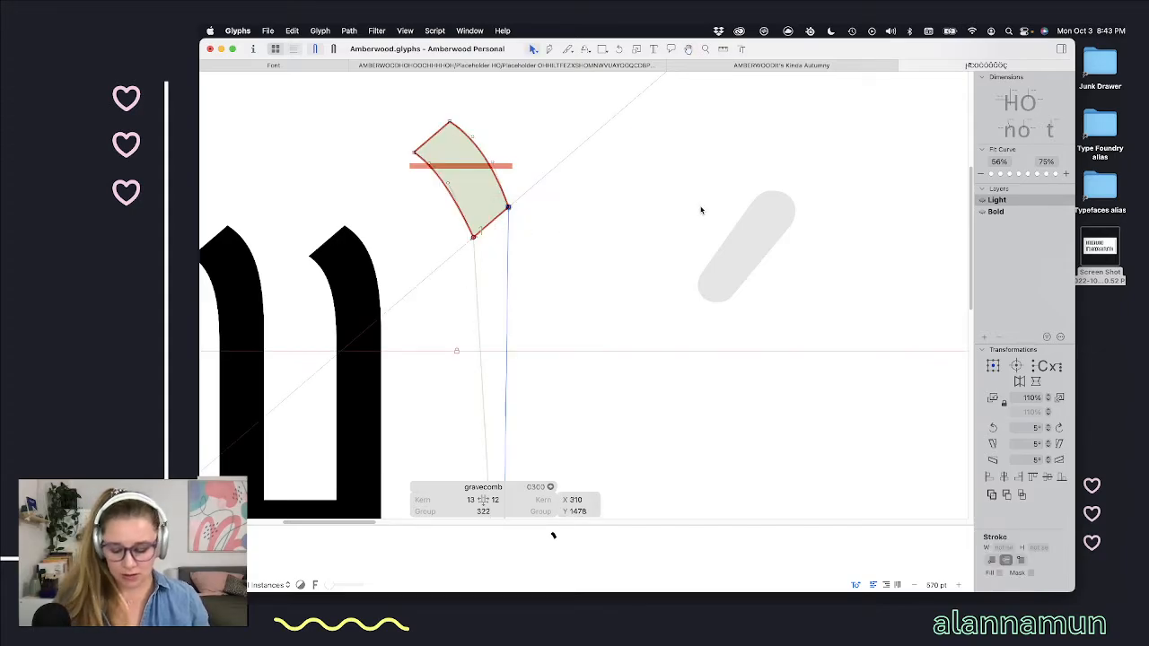
pyautogui.press('Right')
pyautogui.press('Right')
pyautogui.press('Right')
pyautogui.press('Right')
pyautogui.press('Right')
pyautogui.press('Right')
pyautogui.press('Right')
pyautogui.press('Up')
pyautogui.press('Up')
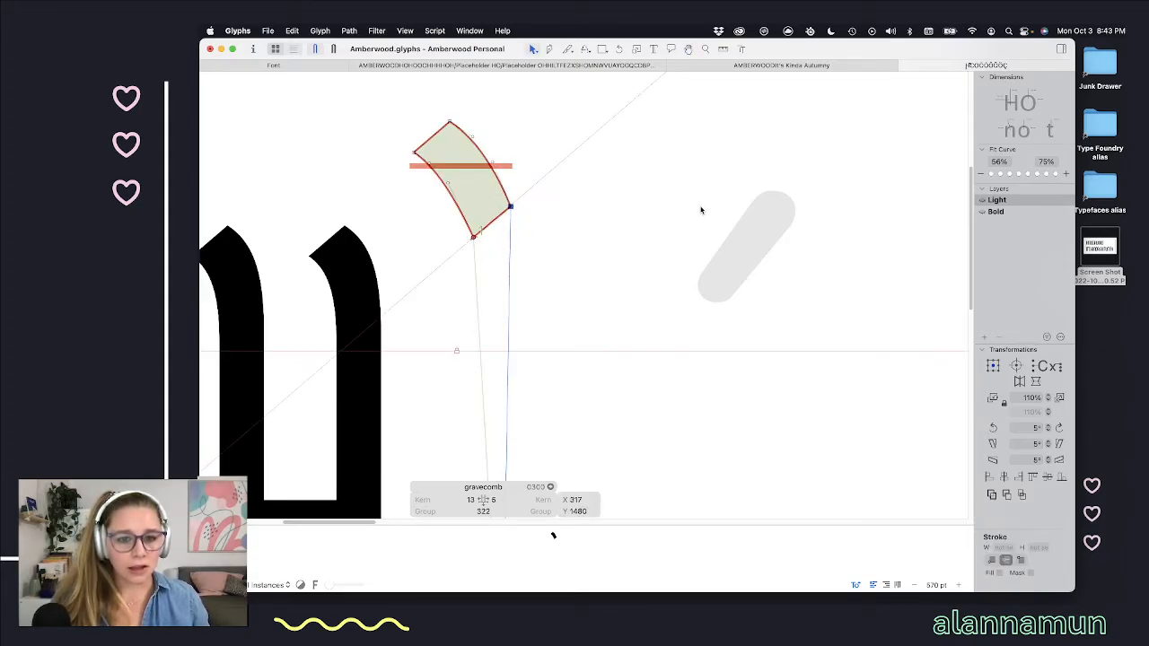
pyautogui.press('Right')
pyautogui.press('Right')
pyautogui.press('Right')
pyautogui.press('Up')
pyautogui.press('Up')
pyautogui.press('Up')
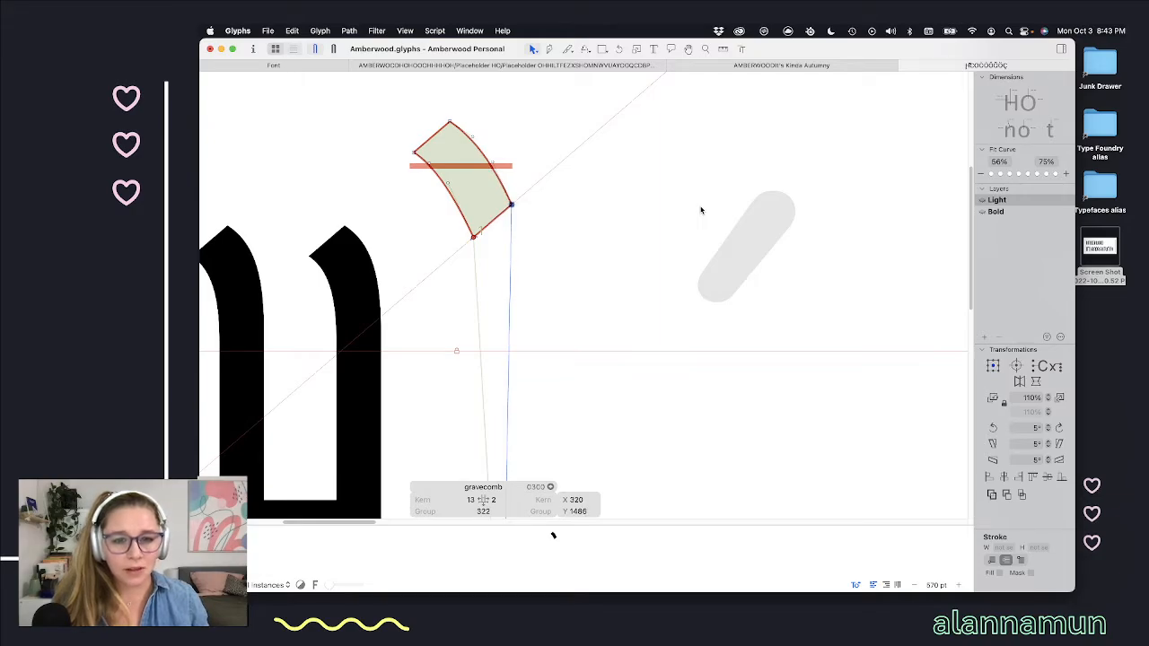
pyautogui.press('space')
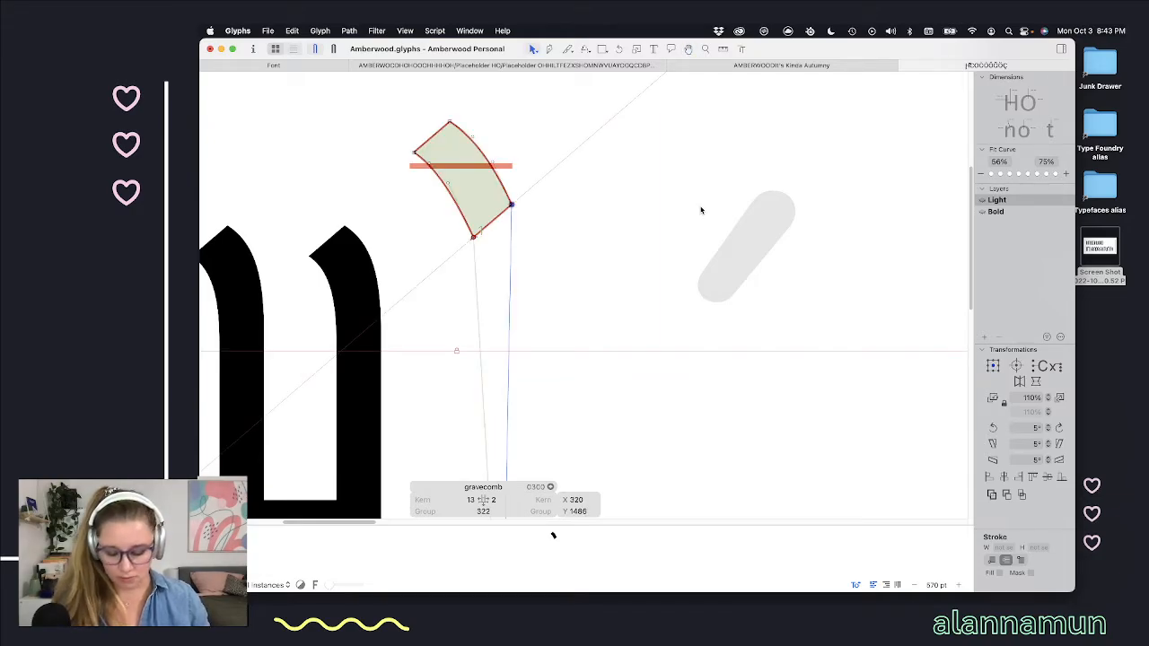
pyautogui.hotkey('shift', 'Down')
pyautogui.press('space')
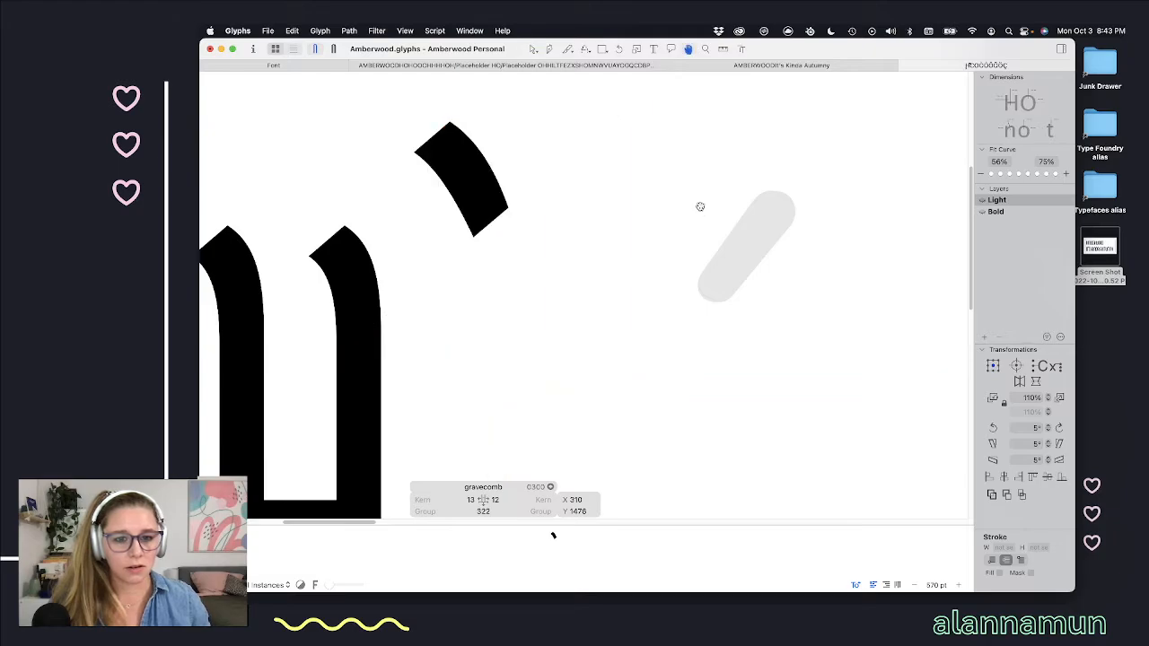
pyautogui.press('Up')
pyautogui.press('Right')
pyautogui.press('Right')
pyautogui.press('Up')
pyautogui.press('Up')
pyautogui.press('Up')
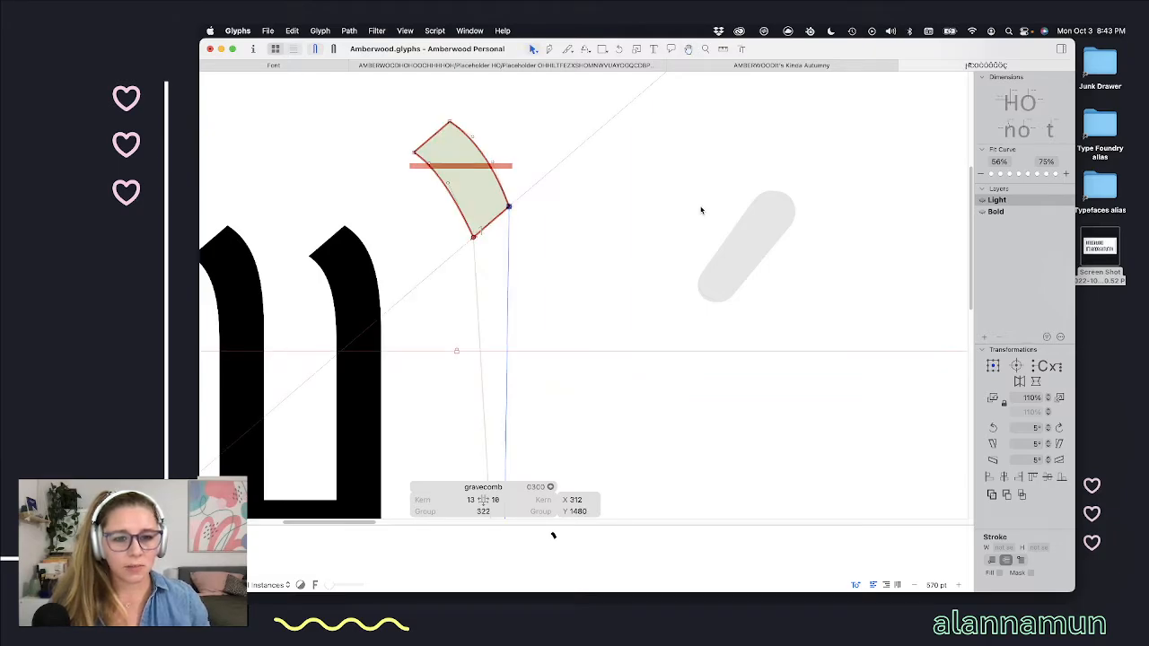
pyautogui.press('space')
pyautogui.press('Right')
pyautogui.press('Right')
pyautogui.press('Up')
pyautogui.press('Up')
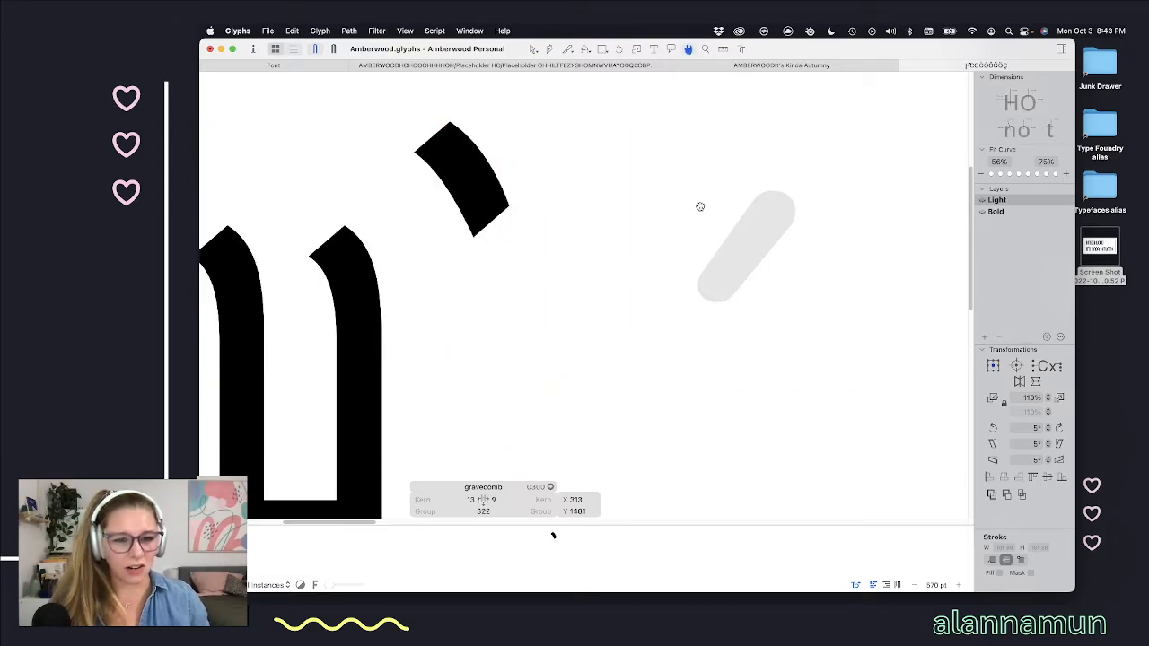
pyautogui.scroll(-3, 493, 275)
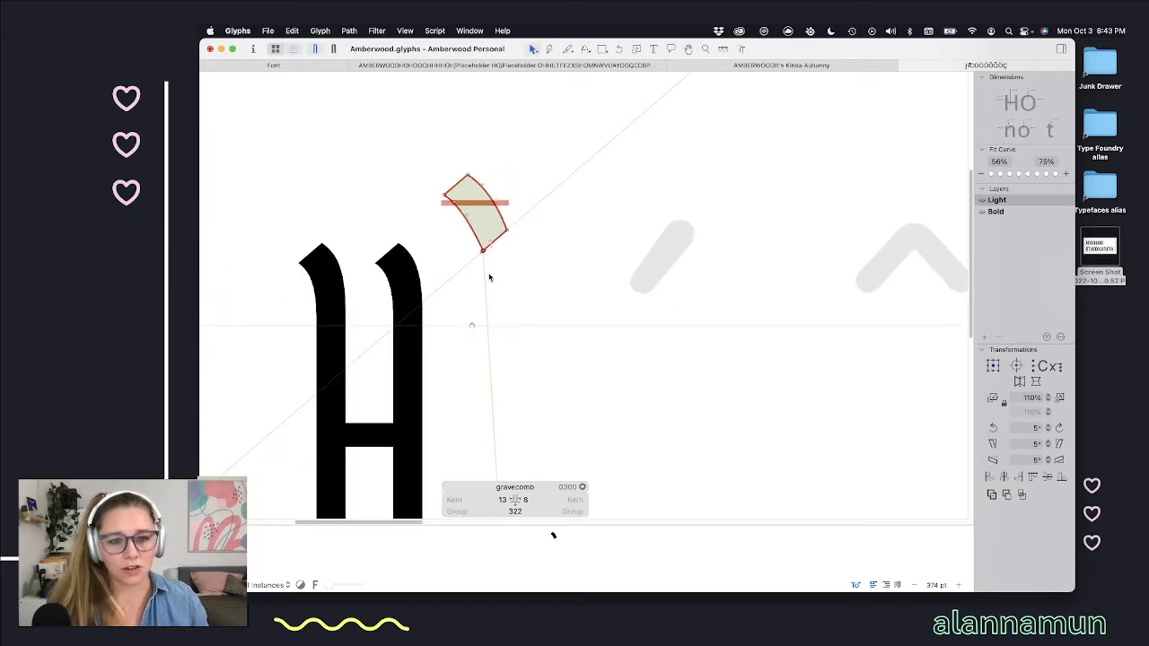
pyautogui.press('space')
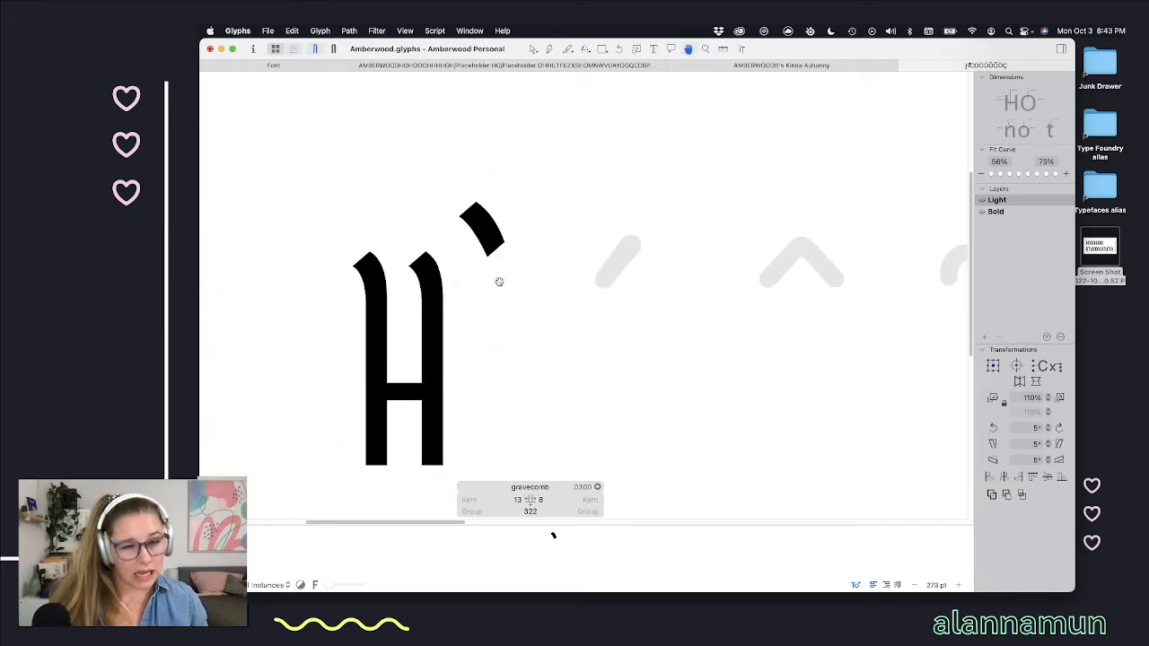
# Step: Show the metrics lines around the gravecomb glyph
pyautogui.scroll(5, 493, 274)
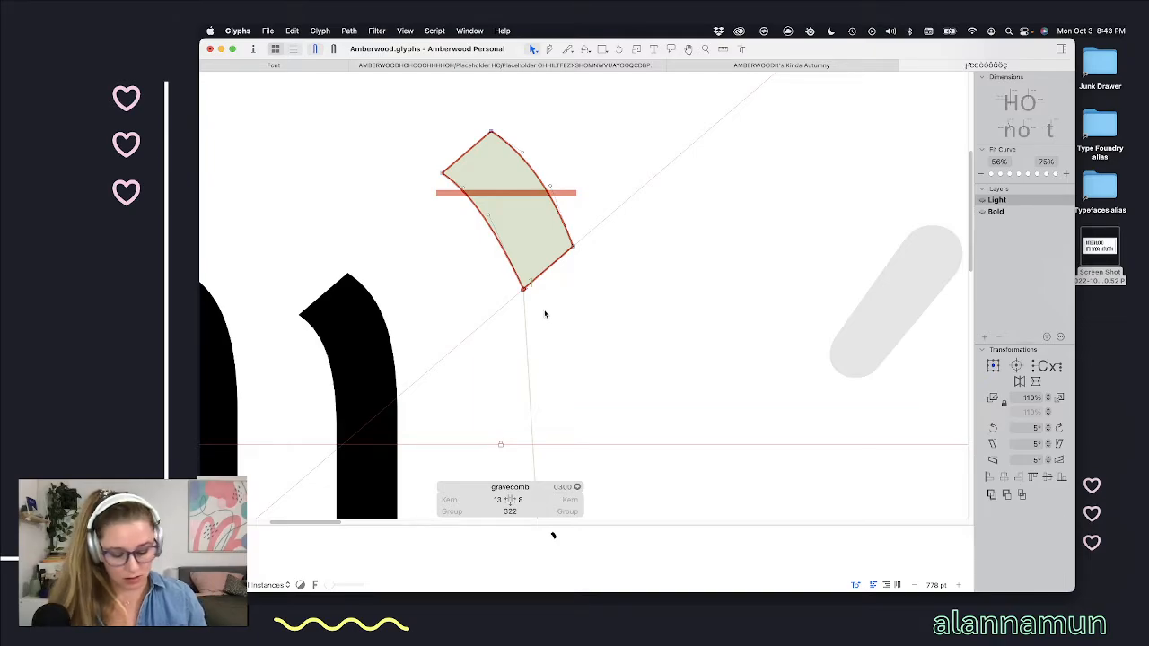
pyautogui.press('super+shift+m')
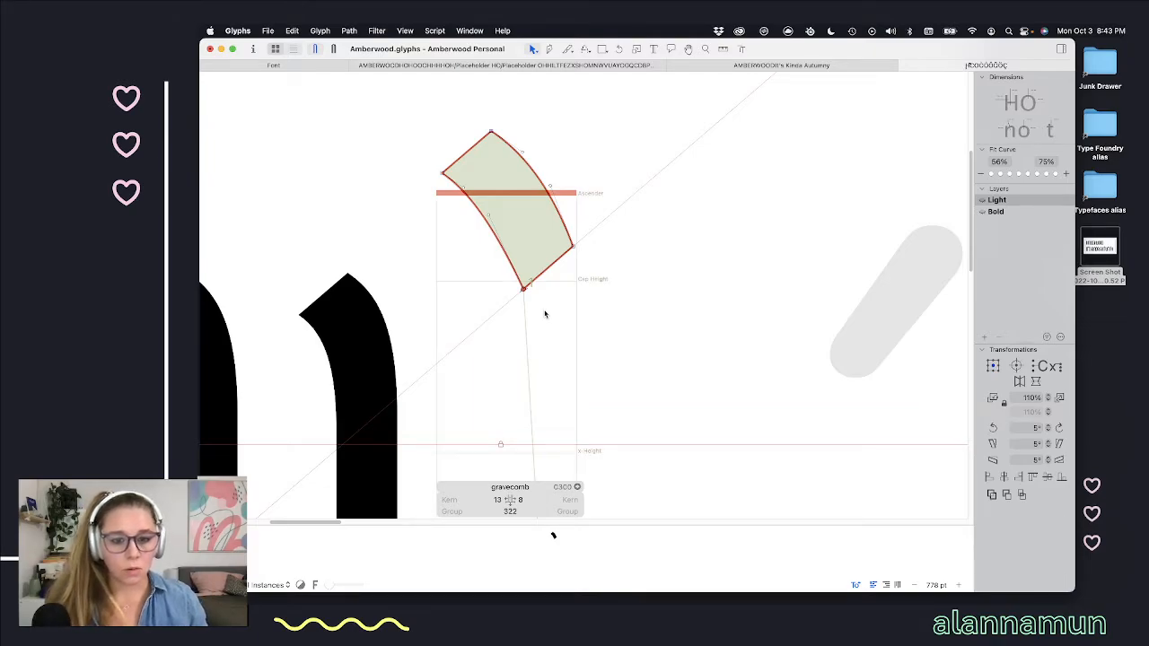
pyautogui.scroll(-3, 544, 313)
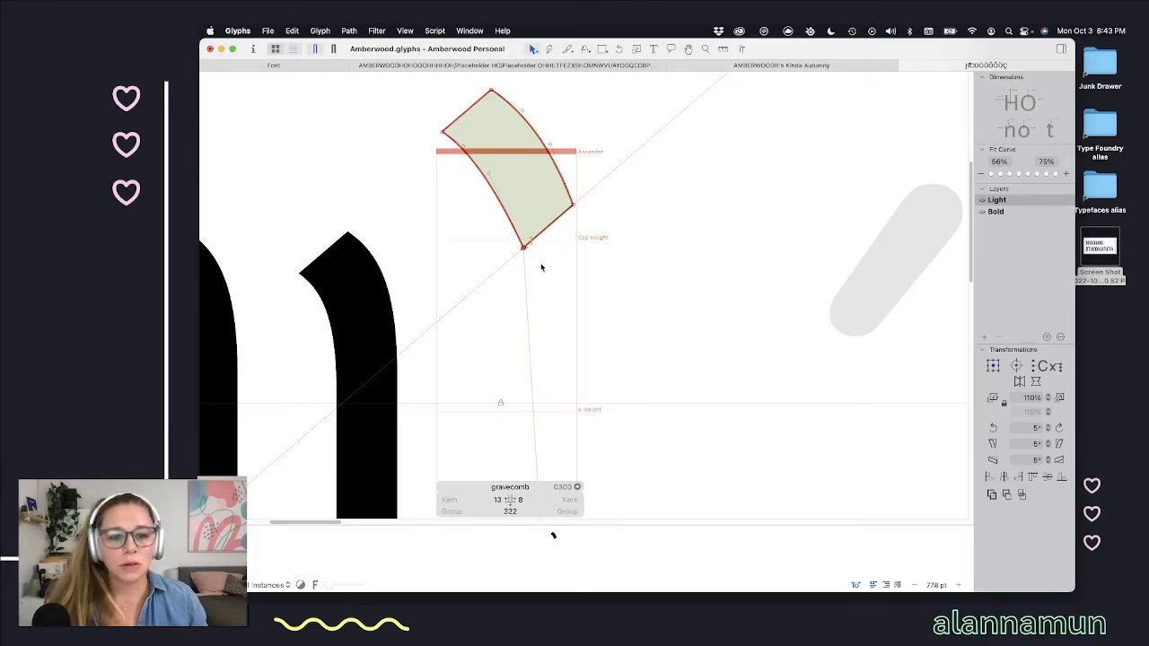
# Step: Add an anchor named top to gravecomb and move it onto the cap height line near the grave's lower tip
pyautogui.rightClick(540, 268)
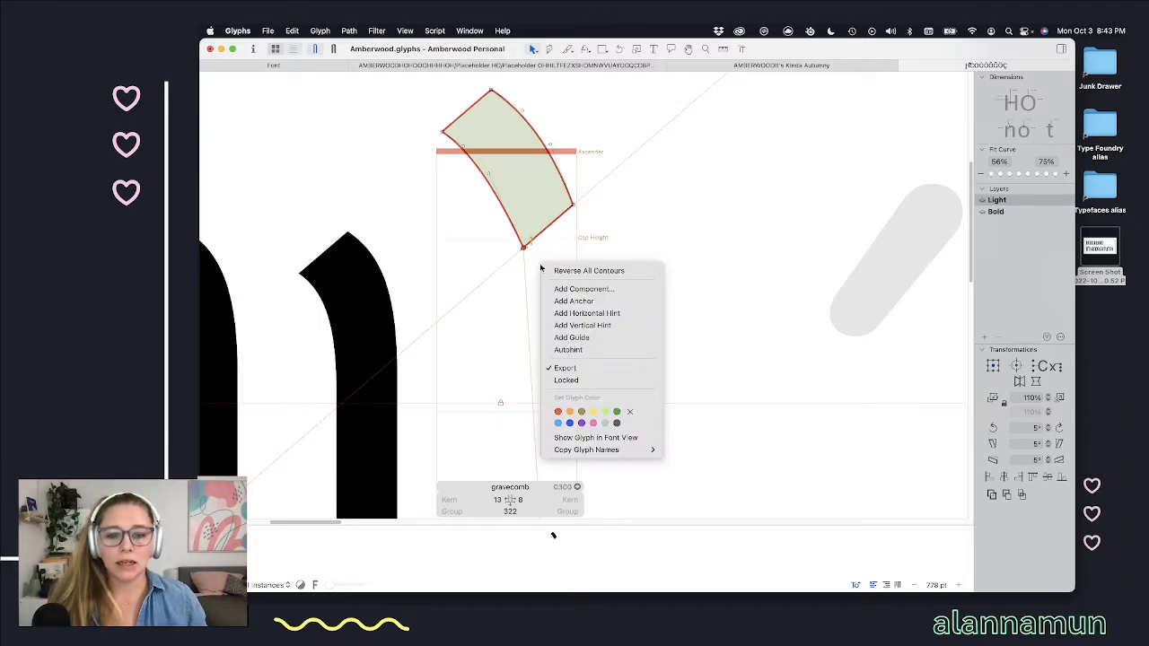
pyautogui.click(574, 301)
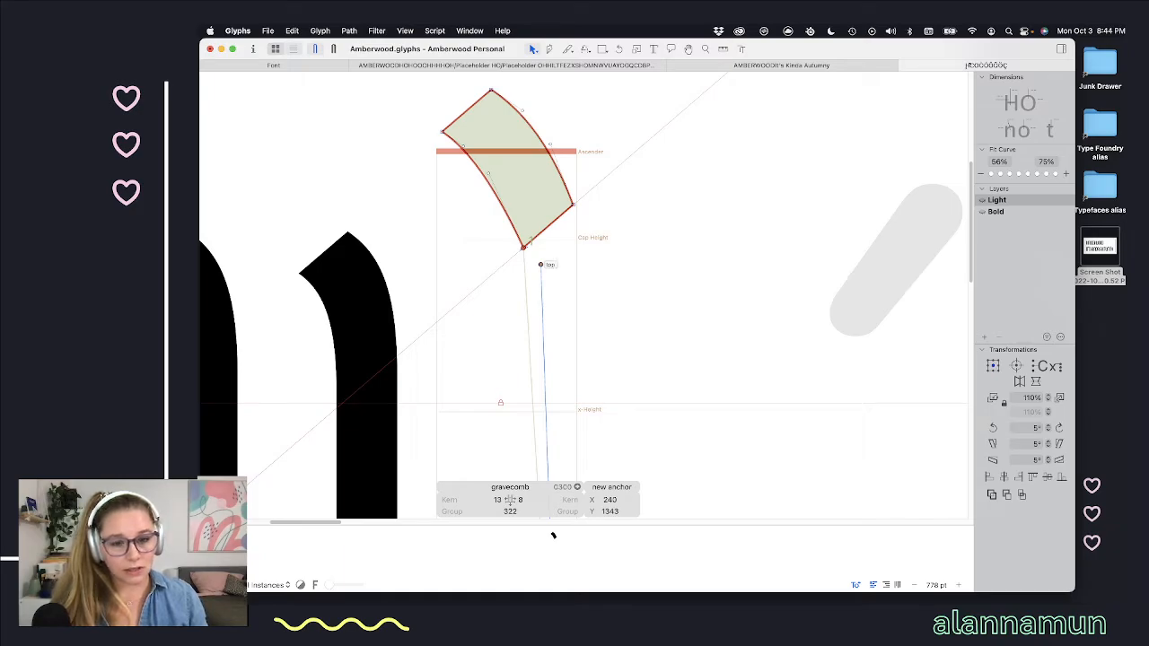
pyautogui.press('Return')
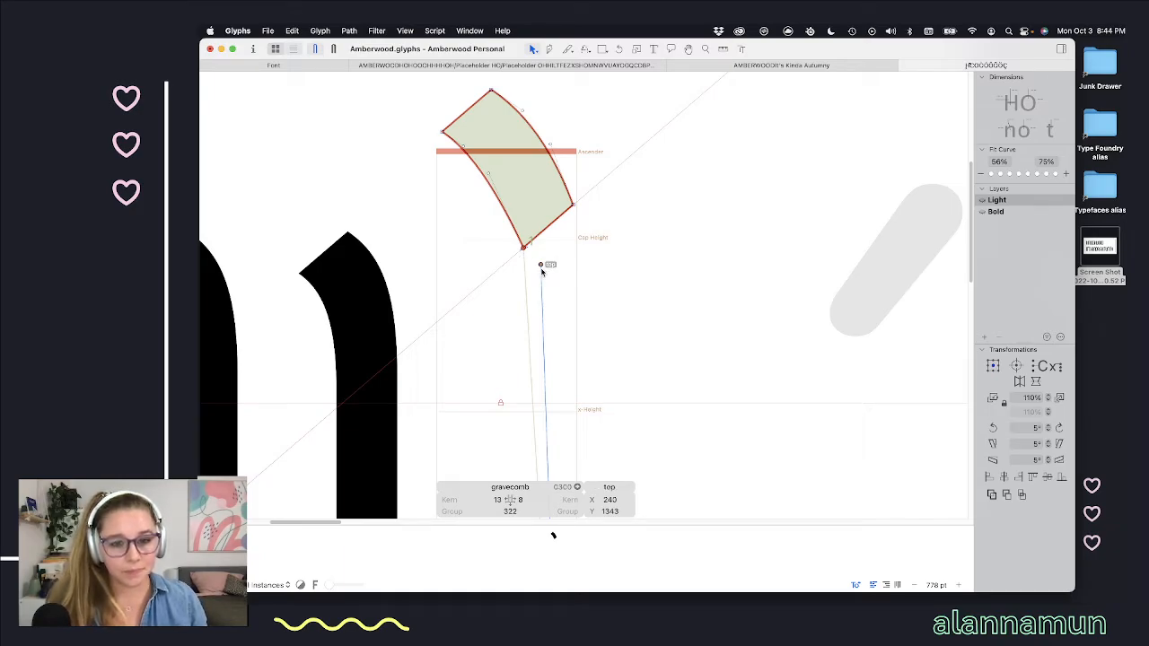
pyautogui.moveTo(540, 265); pyautogui.dragTo(509, 241)
# Step: Move the whole grave outline up and to the left to X 123.5, Y 1616, leaving the anchor in place
pyautogui.press('super+a')
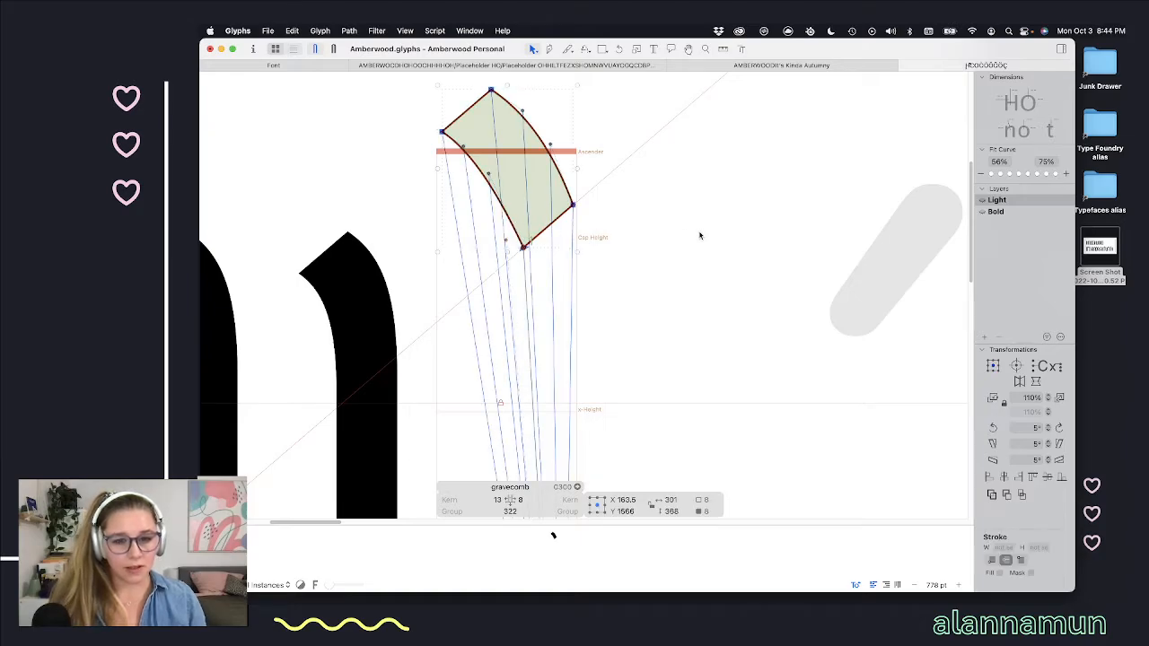
pyautogui.hotkey('shift', 'Up')
pyautogui.hotkey('shift', 'Up')
pyautogui.hotkey('shift', 'Up')
pyautogui.hotkey('shift', 'Up')
pyautogui.hotkey('shift', 'Left')
pyautogui.hotkey('shift', 'Left')
pyautogui.hotkey('shift', 'Left')
pyautogui.hotkey('shift', 'Left')
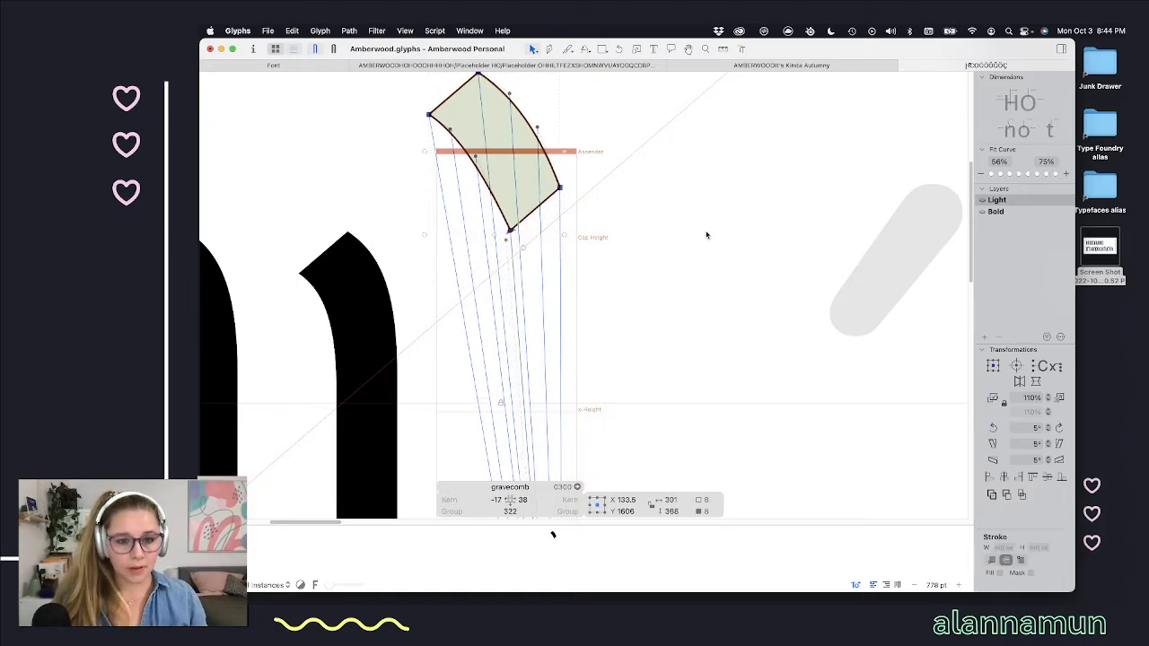
pyautogui.hotkey('shift', 'Up')
pyautogui.press('space')
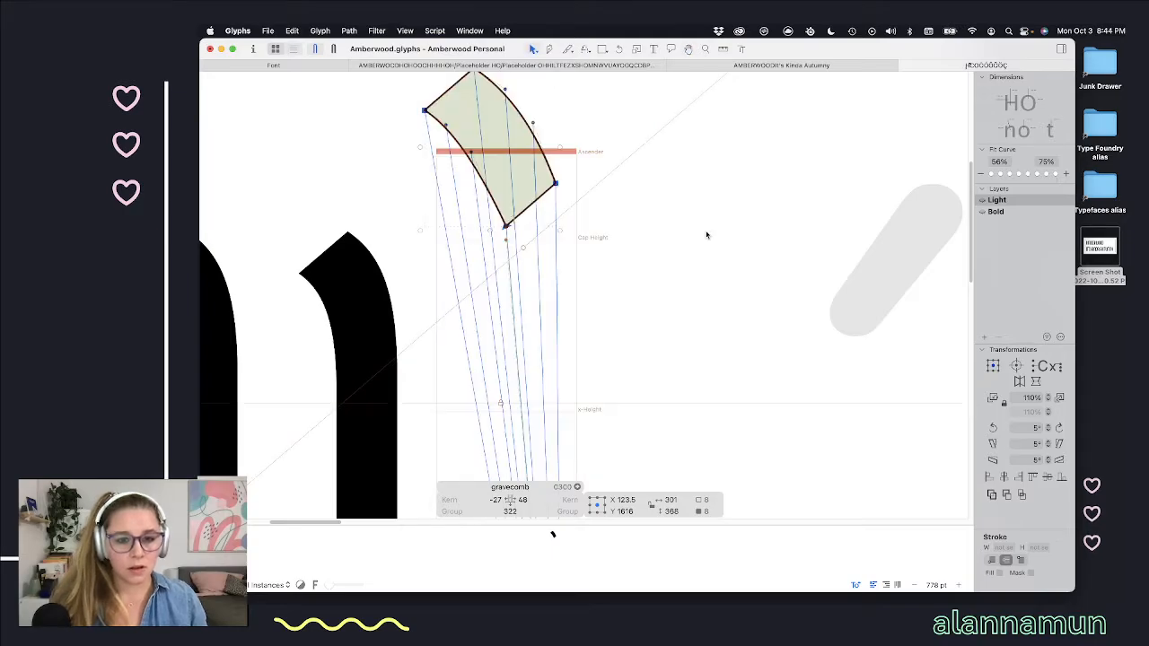
pyautogui.click(704, 235)
# Step: Add an anchor named _top to the Light O near its apex and align it with the cap height line
pyautogui.scroll(-5, 703, 235)
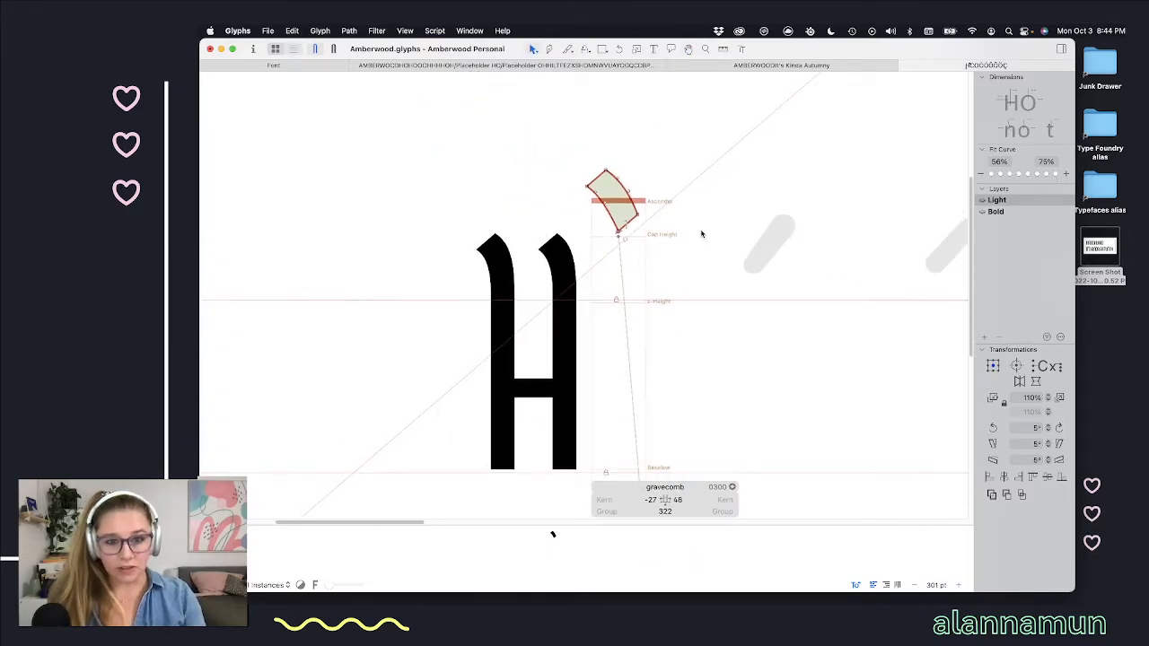
pyautogui.hscroll(10, 703, 234)
pyautogui.hscroll(10, 703, 234)
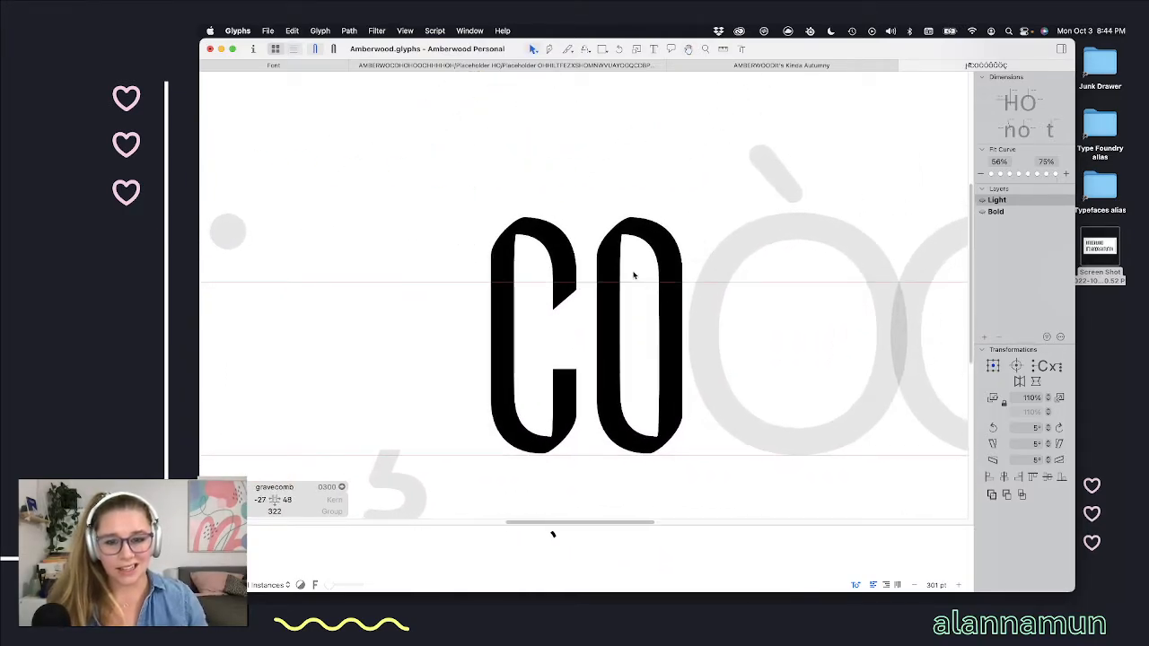
pyautogui.doubleClick(633, 276)
pyautogui.scroll(5, 640, 236)
pyautogui.rightClick(641, 232)
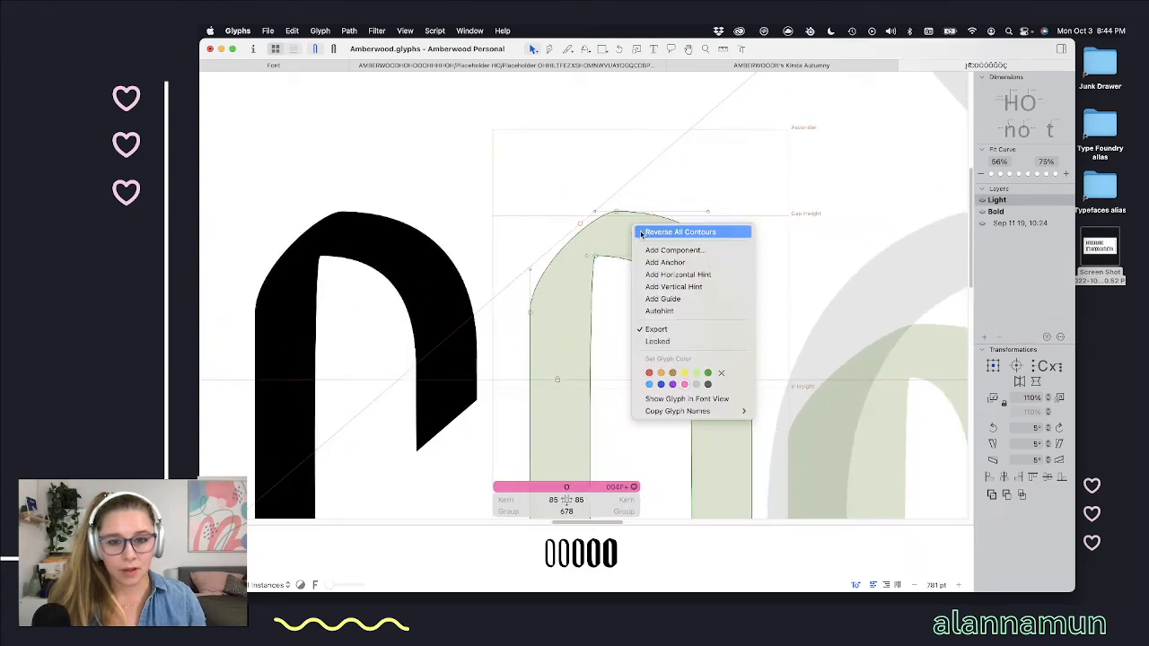
pyautogui.click(664, 264)
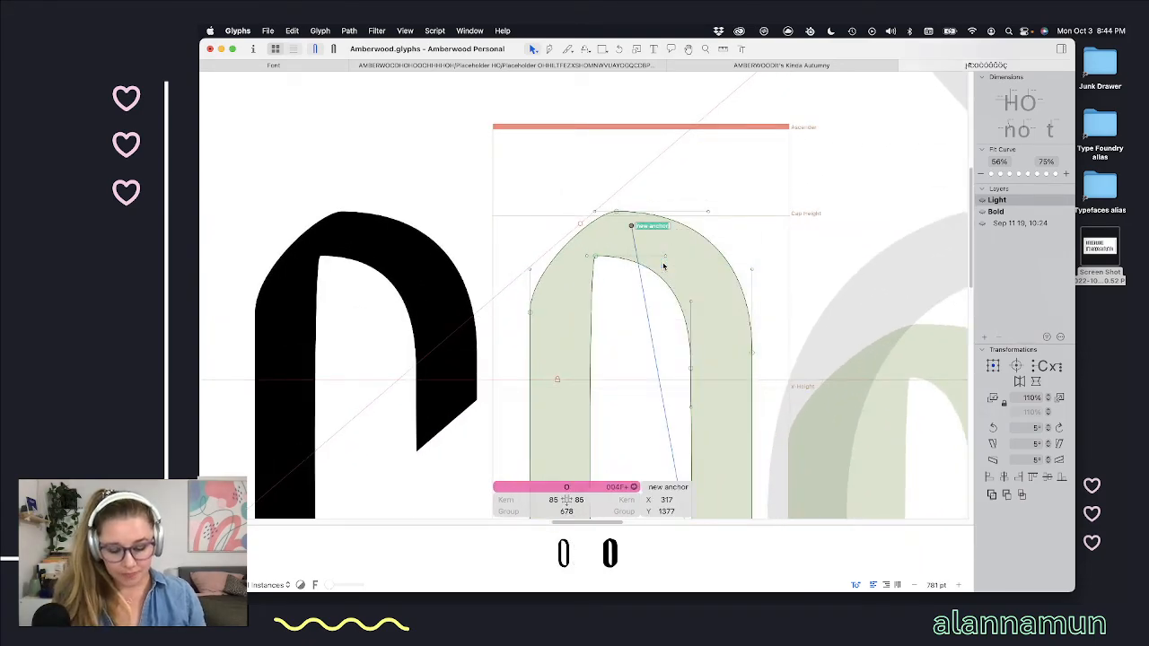
pyautogui.press('BackSpace')
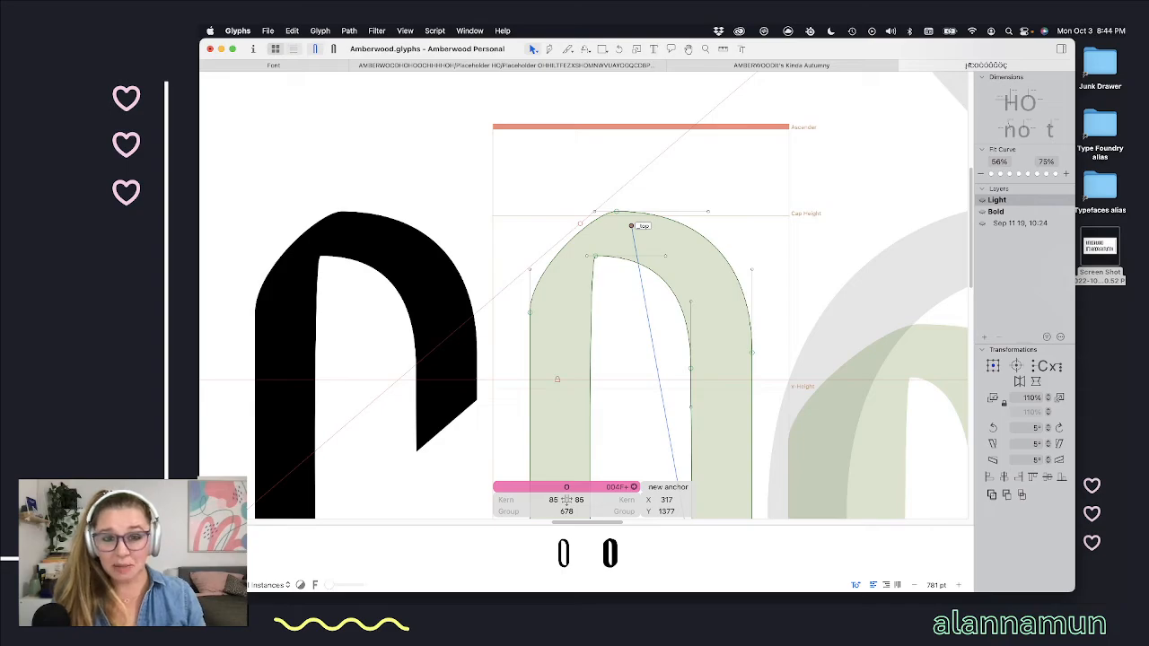
pyautogui.press('Return')
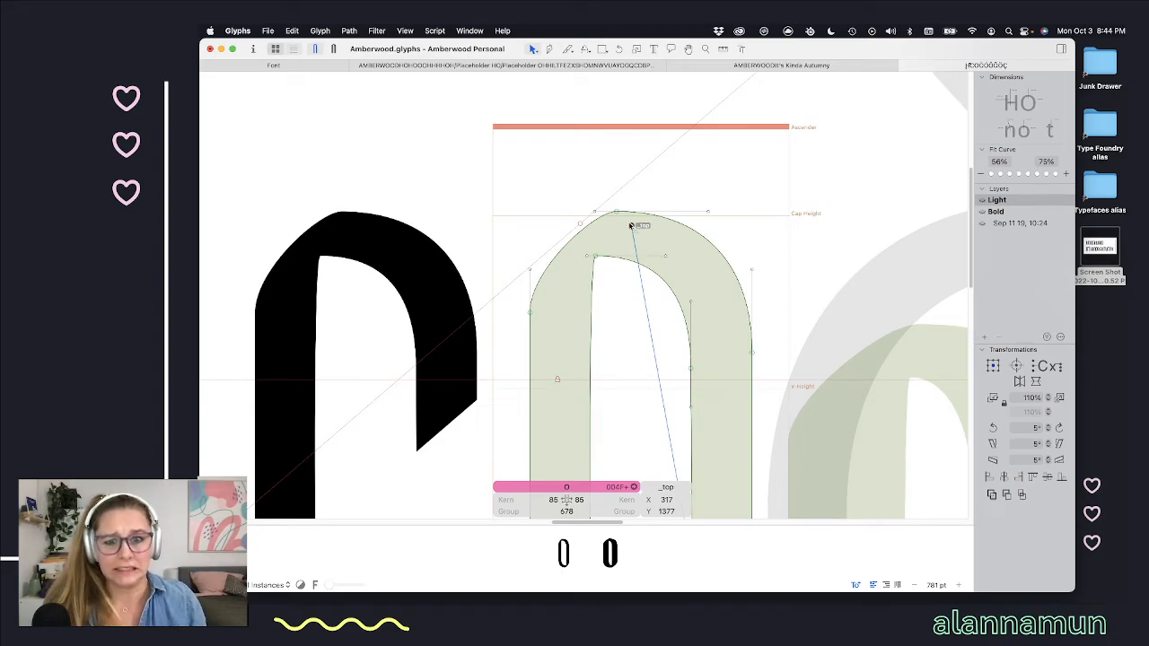
pyautogui.press('space')
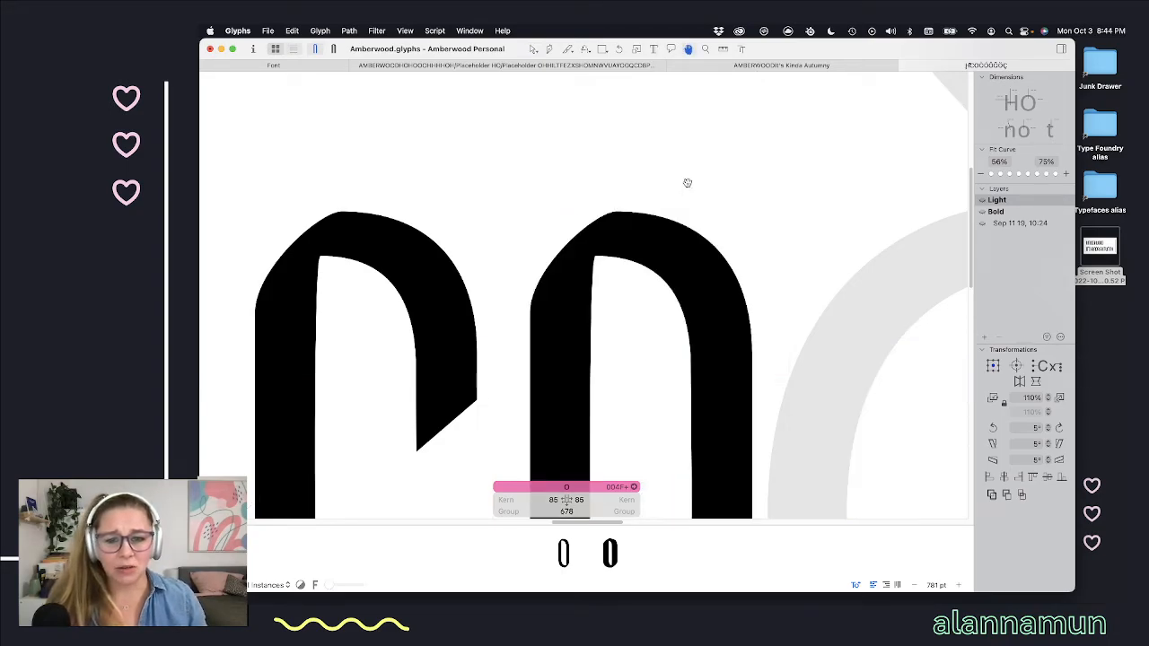
# Step: Compare the O, Ograve and gravecomb glyphs in the text line with the anchor in place
pyautogui.scroll(-6, 688, 183)
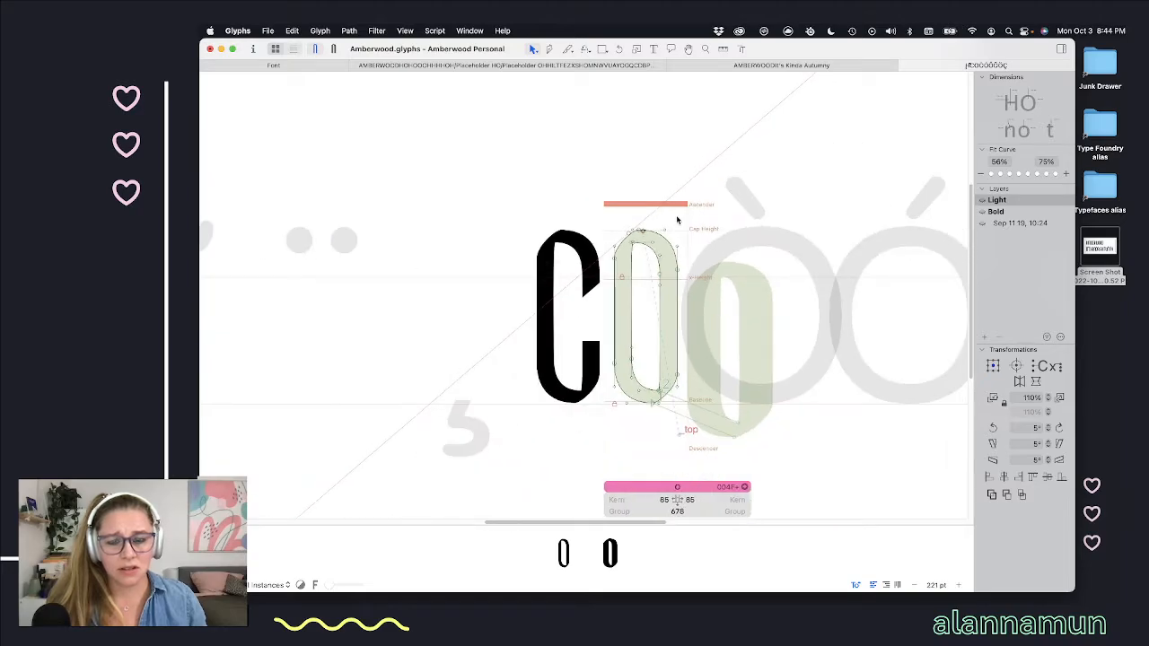
pyautogui.press('space')
pyautogui.scroll(-4, 756, 246)
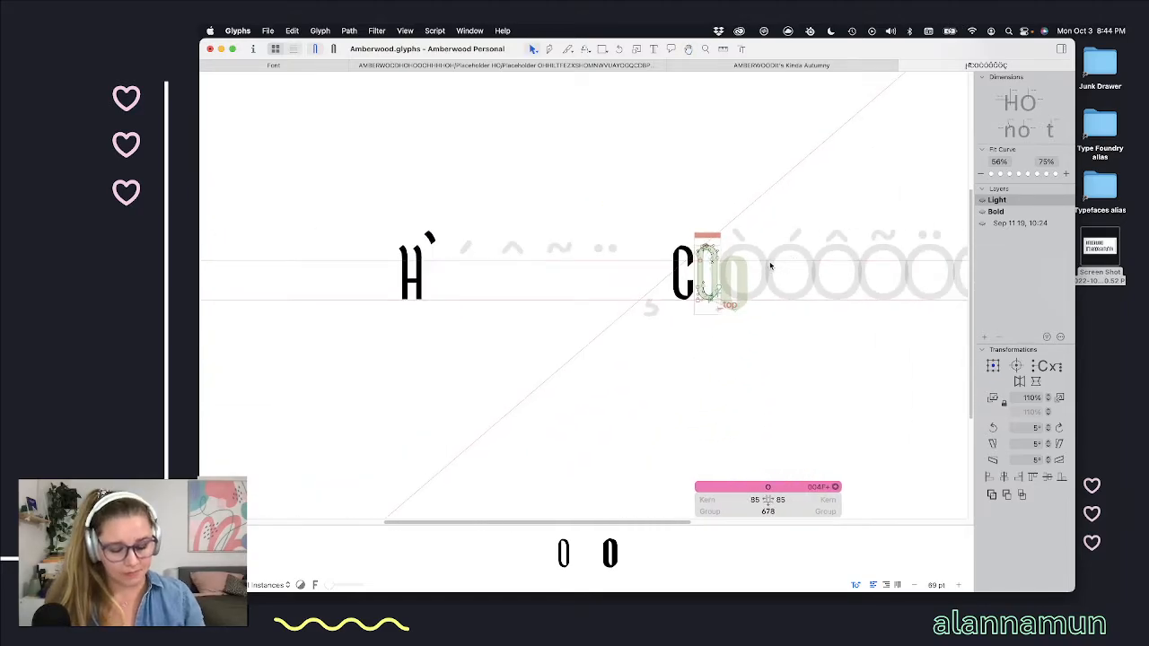
pyautogui.press('t')
pyautogui.click(719, 271)
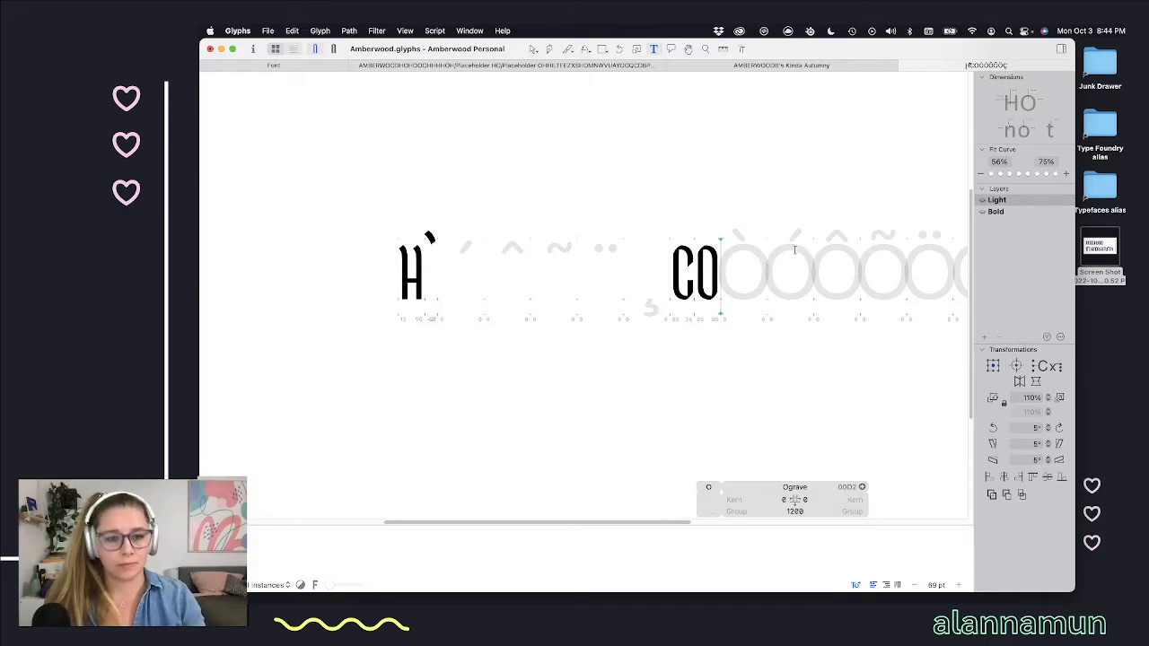
pyautogui.click(431, 252)
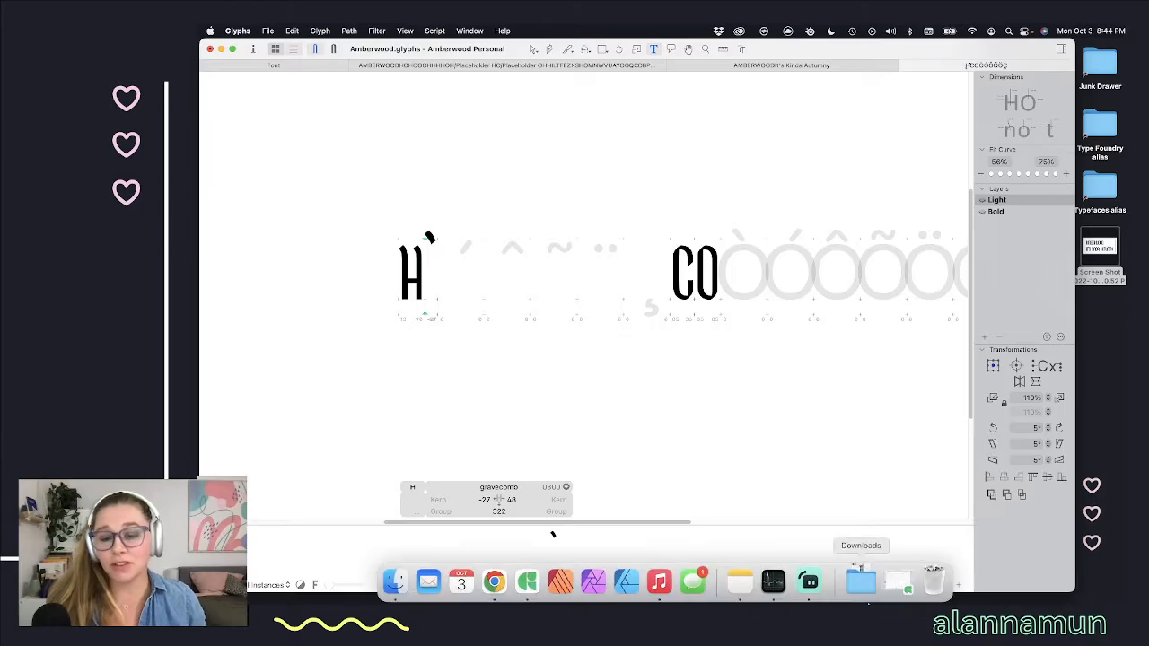
# Step: Bring up the Formulate font as a reference, browse its accented glyphs and open its O for editing
pyautogui.click(859, 579)
pyautogui.scroll(-15, 603, 281)
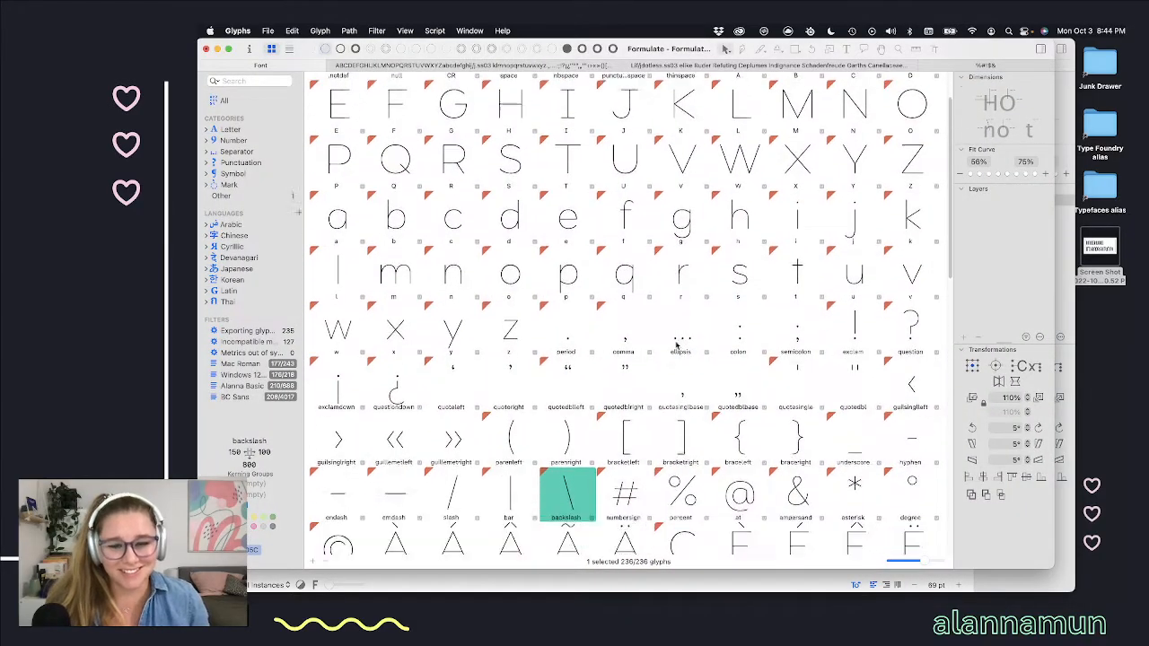
pyautogui.scroll(5, 631, 318)
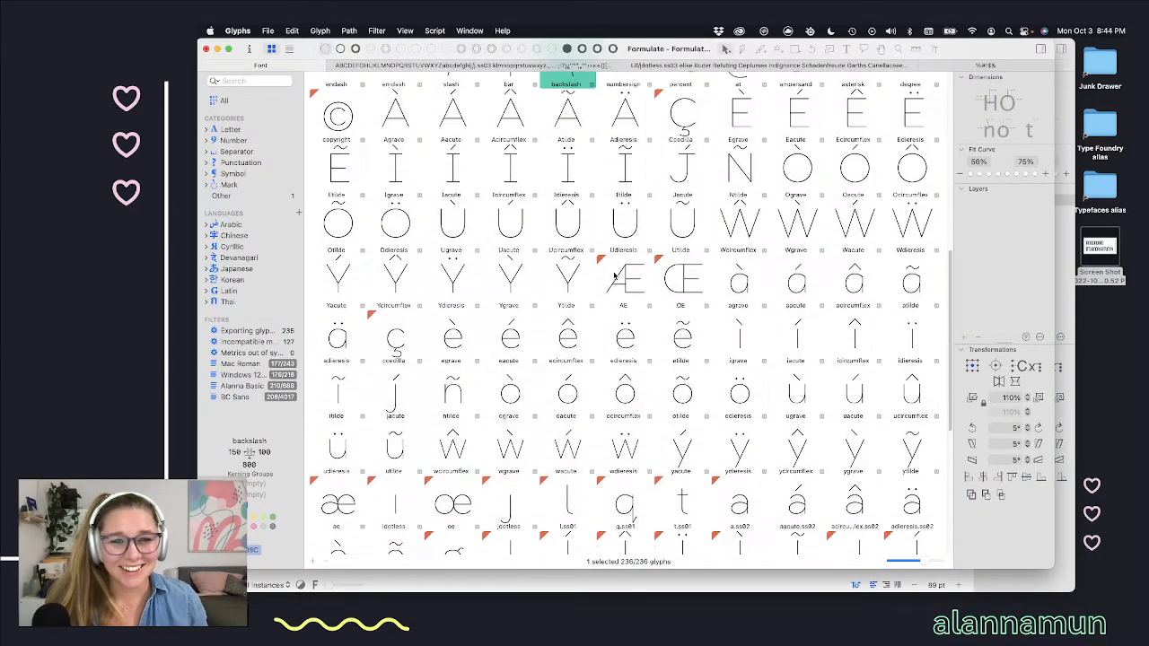
pyautogui.scroll(10, 715, 182)
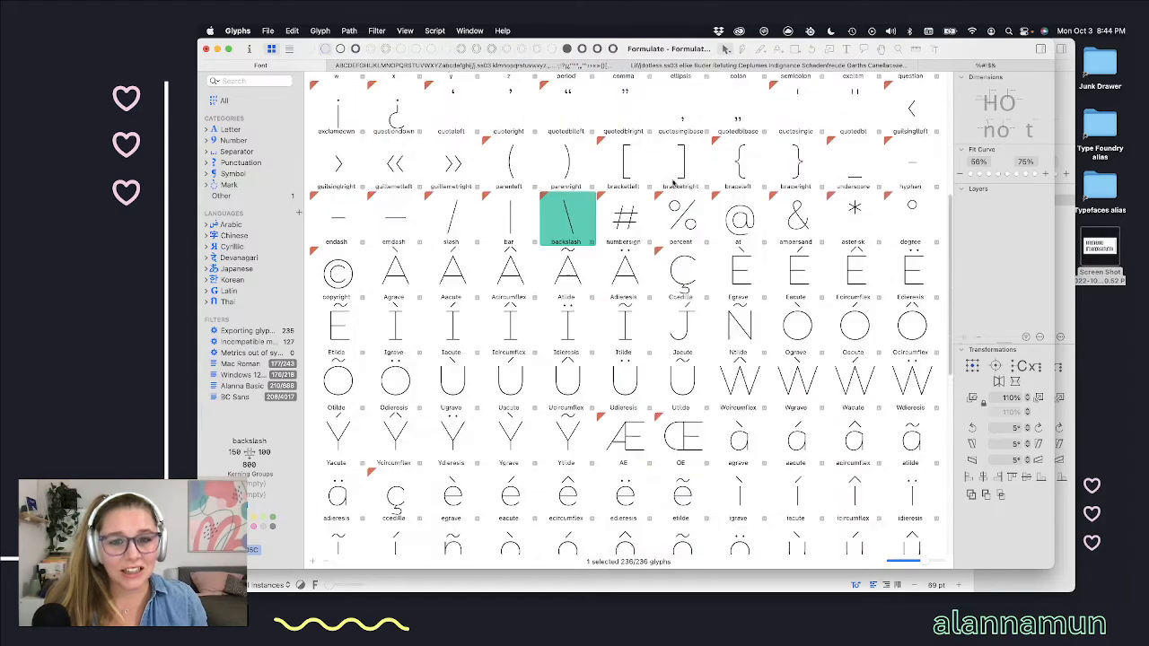
pyautogui.doubleClick(889, 175)
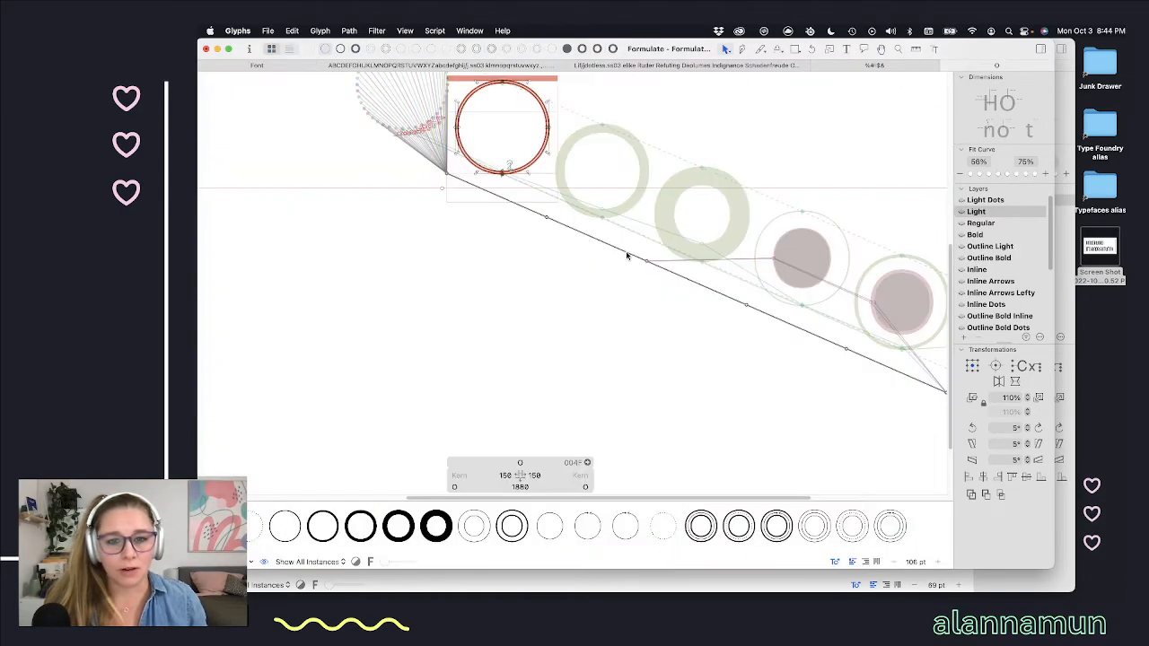
# Step: Inspect the top anchor on Formulate's O and the accents it previews, then minimize Formulate to return to Amberwood
pyautogui.scroll(10, 625, 254)
pyautogui.scroll(10, 573, 312)
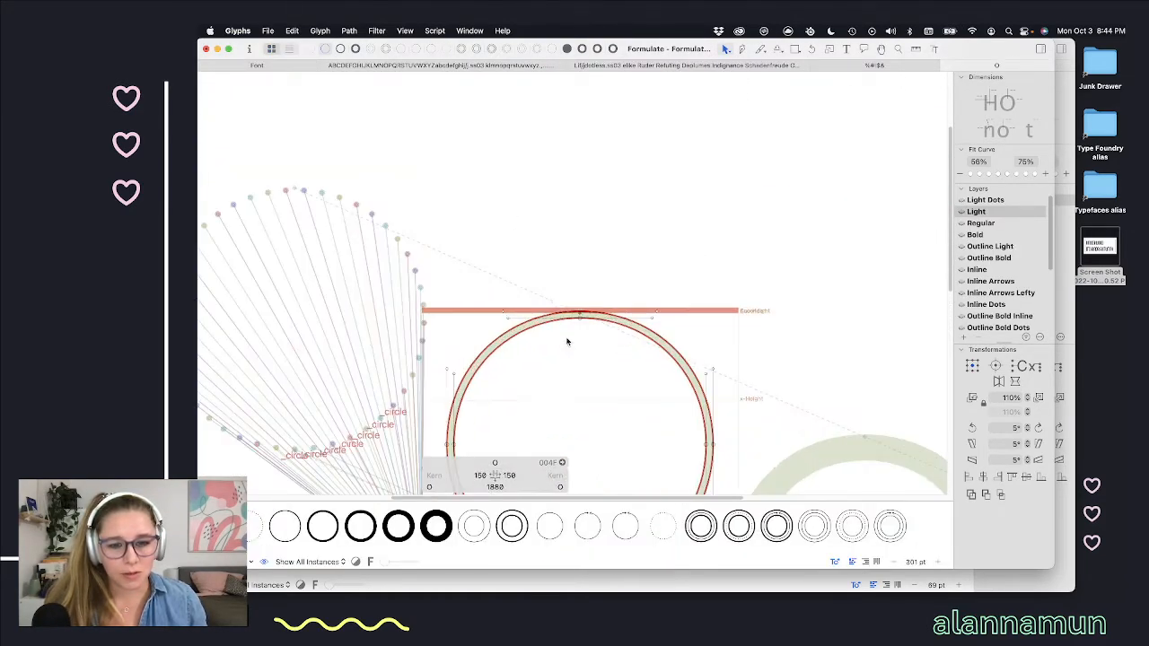
pyautogui.click(585, 301)
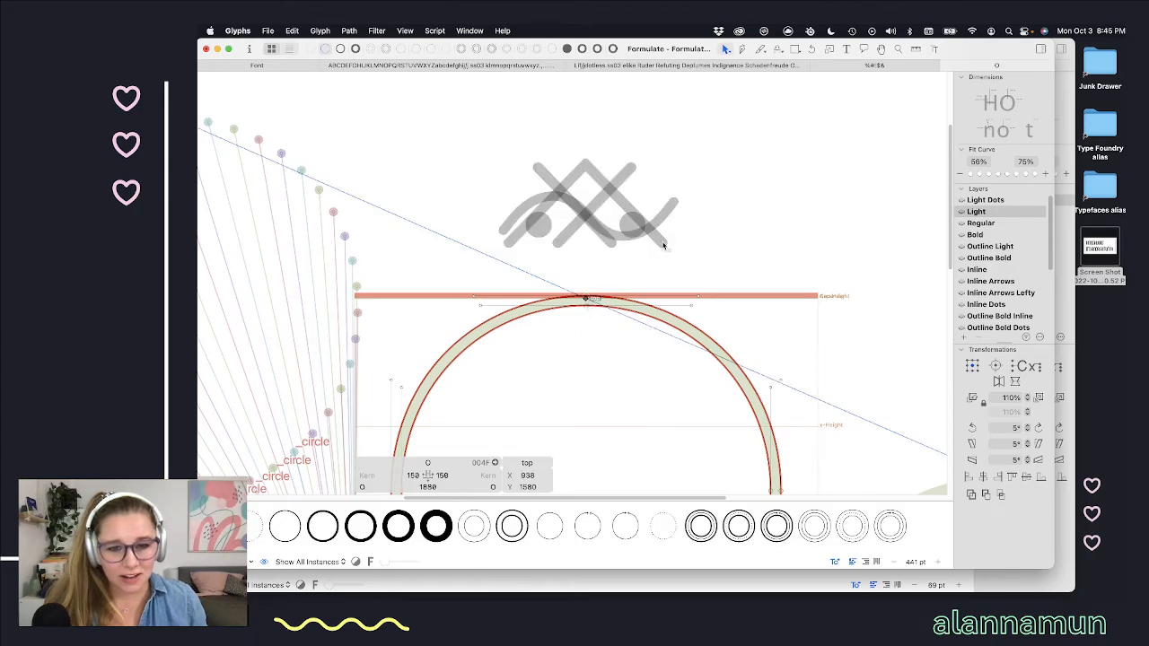
pyautogui.click(441, 143)
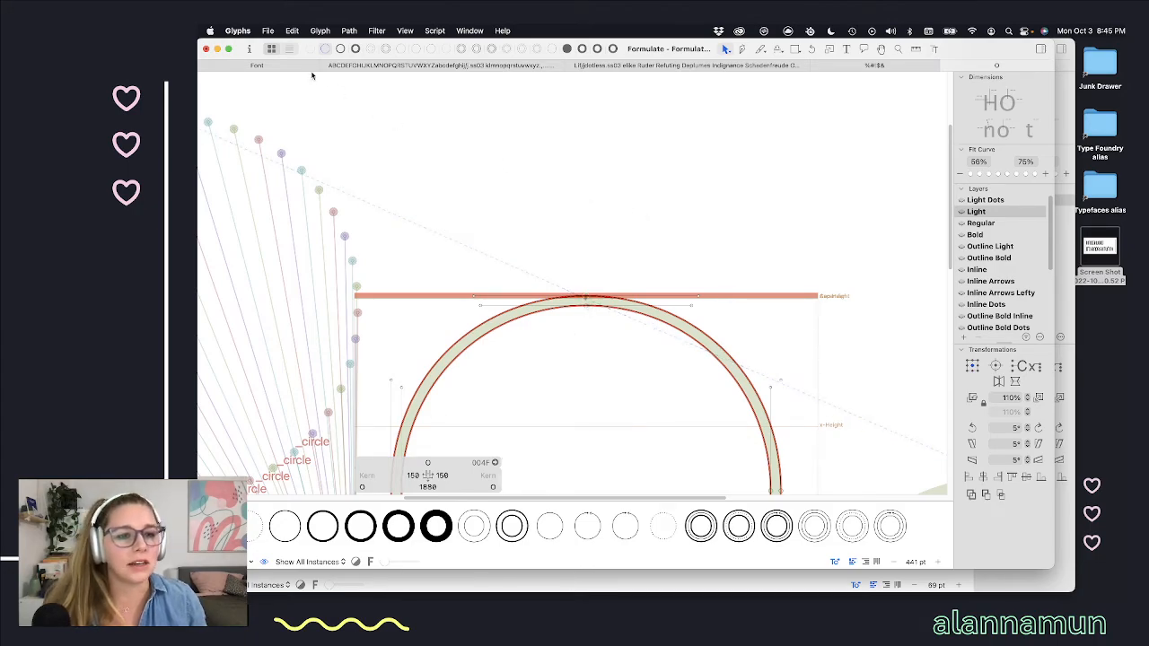
pyautogui.click(218, 49)
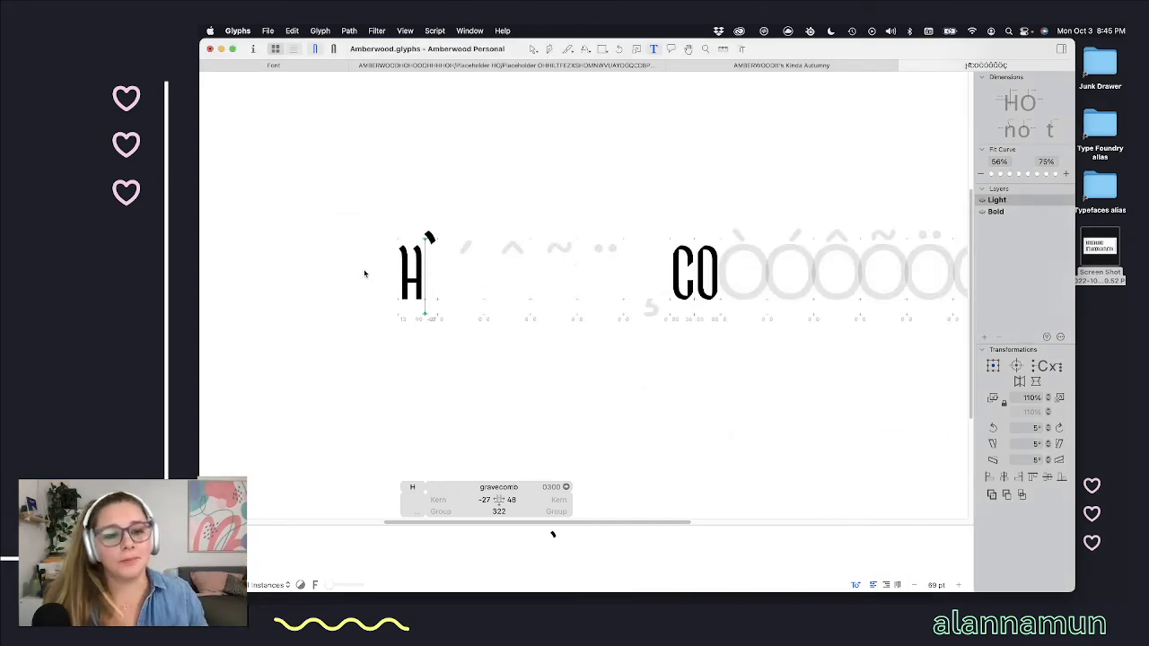
# Step: Rename the anchor below the grave's lower tip in gravecomb to _top
pyautogui.scroll(4, 385, 273)
pyautogui.scroll(10, 455, 273)
pyautogui.doubleClick(477, 168)
pyautogui.scroll(9, 482, 168)
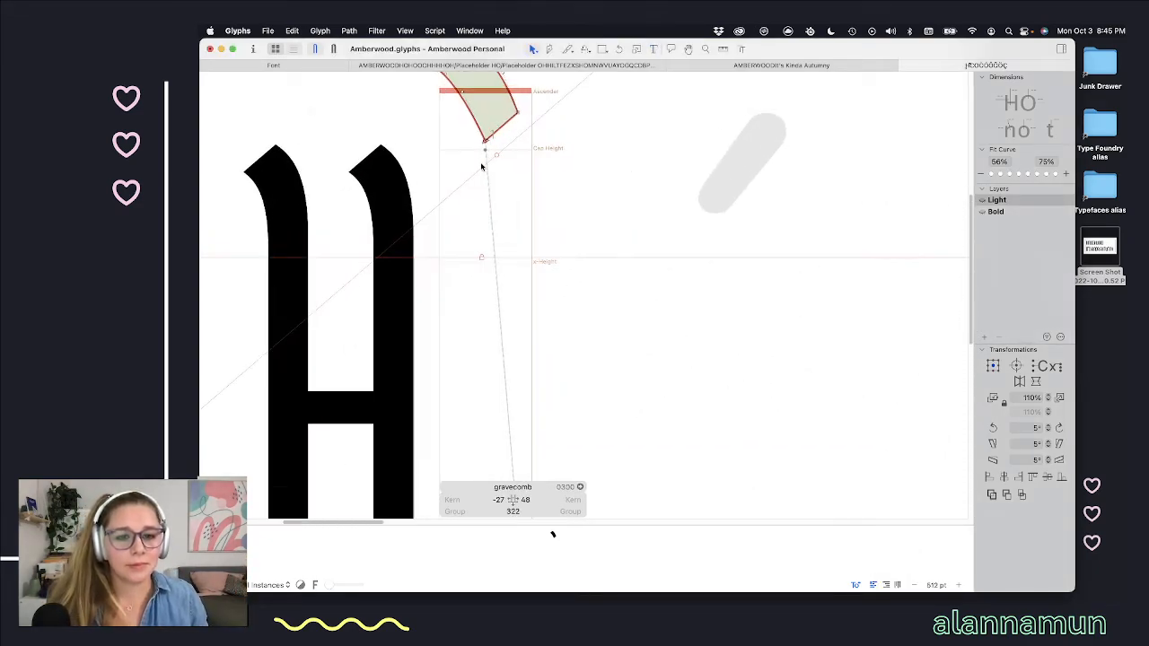
pyautogui.click(500, 150)
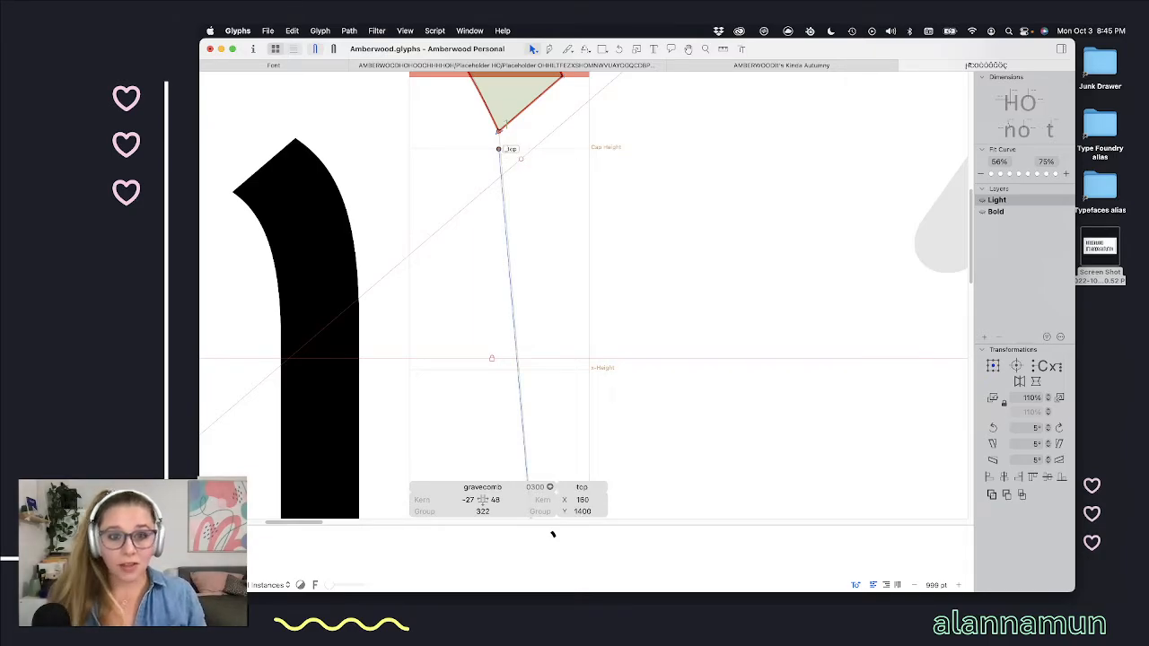
pyautogui.click(528, 201)
# Step: Rename the anchor at the apex of the Light O to top
pyautogui.hscroll(10, 567, 193)
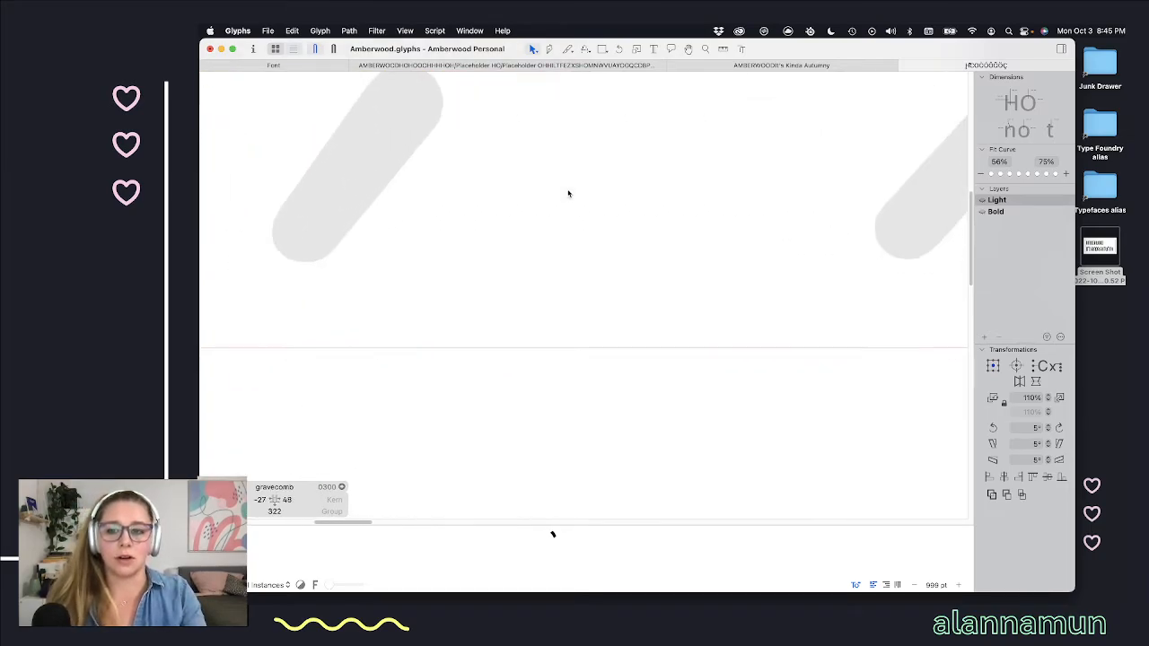
pyautogui.hscroll(8, 568, 193)
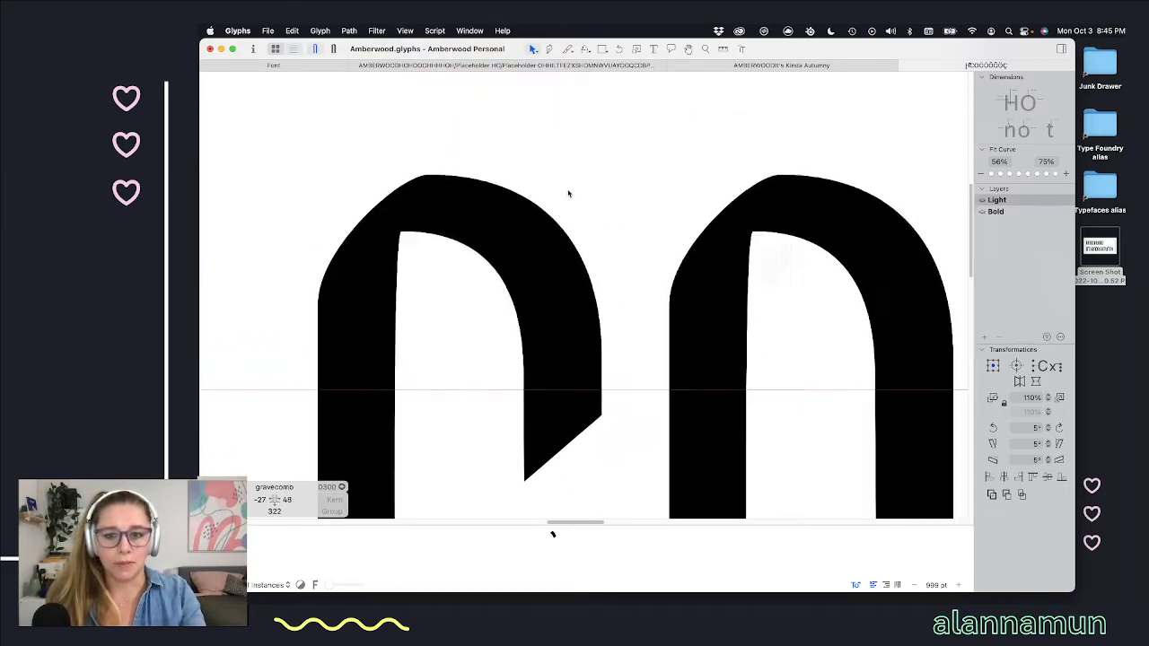
pyautogui.doubleClick(728, 203)
pyautogui.click(715, 174)
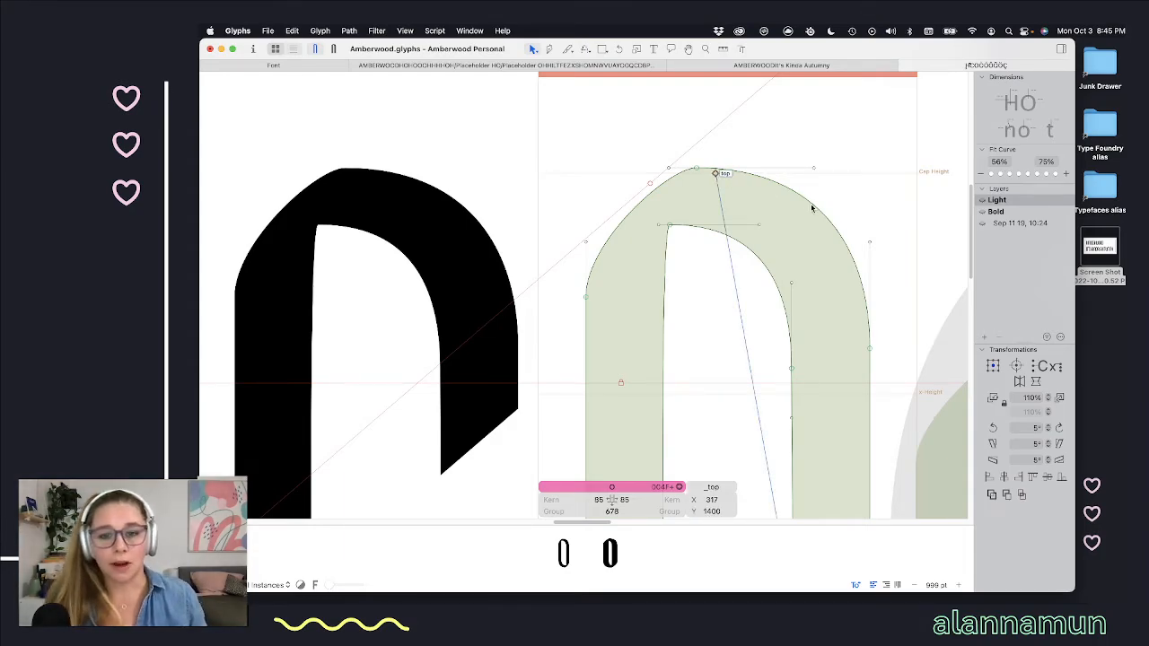
pyautogui.click(790, 141)
# Step: Select O's top anchor to preview how the grave sits above the letter
pyautogui.scroll(-10, 790, 141)
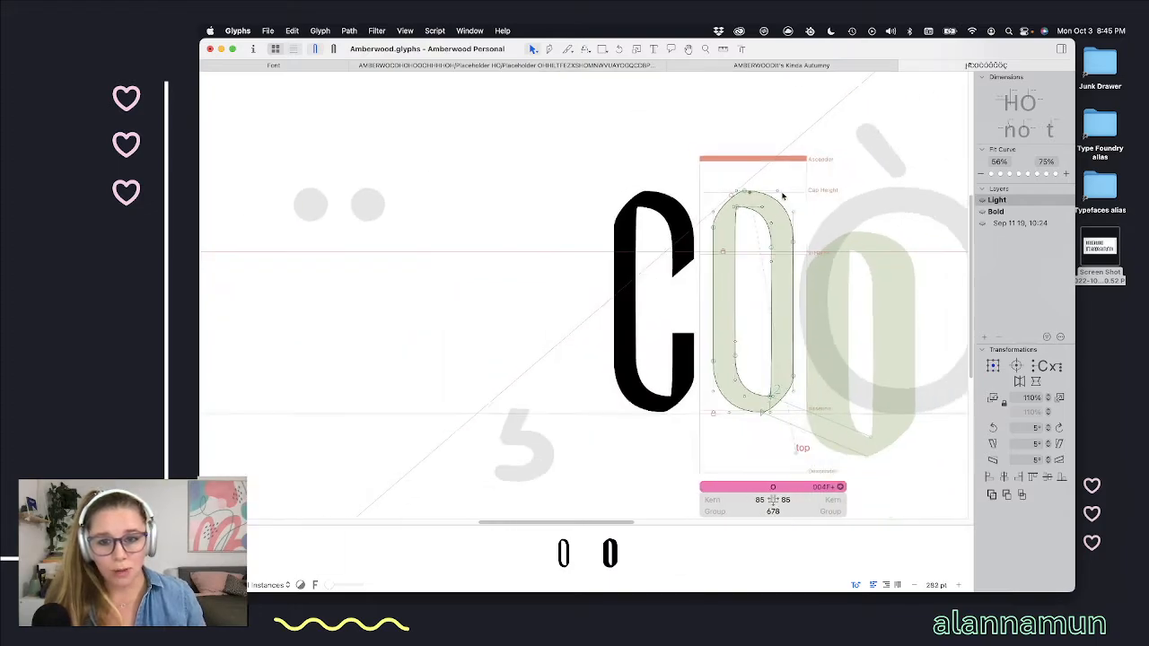
pyautogui.hscroll(-5, 783, 179)
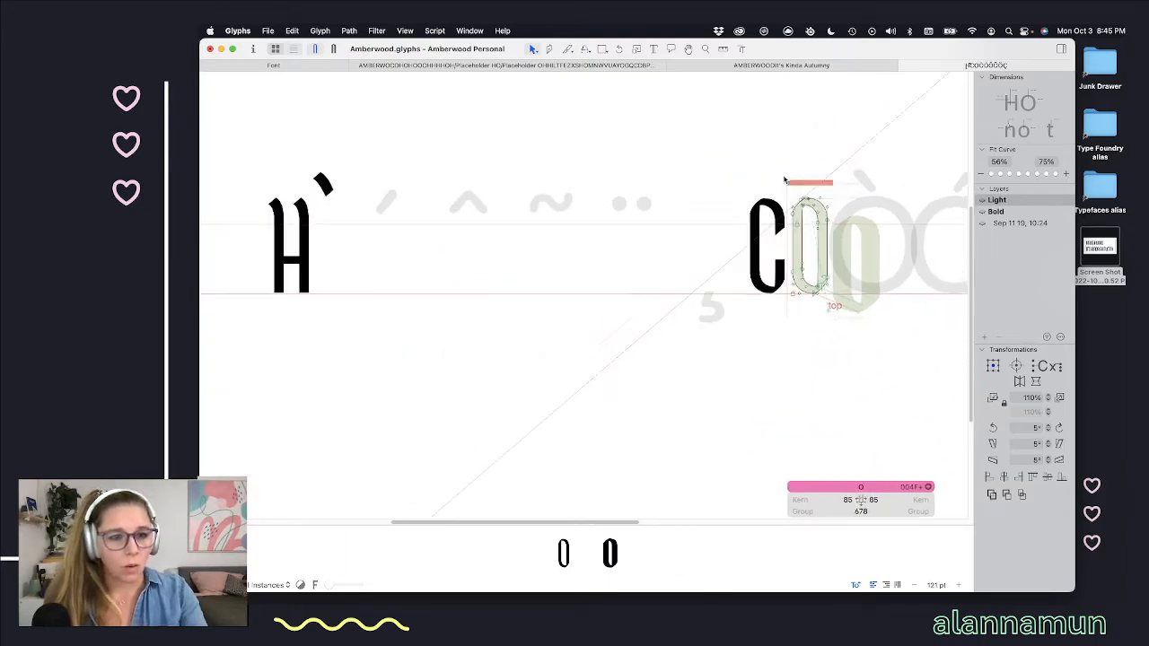
pyautogui.press('space')
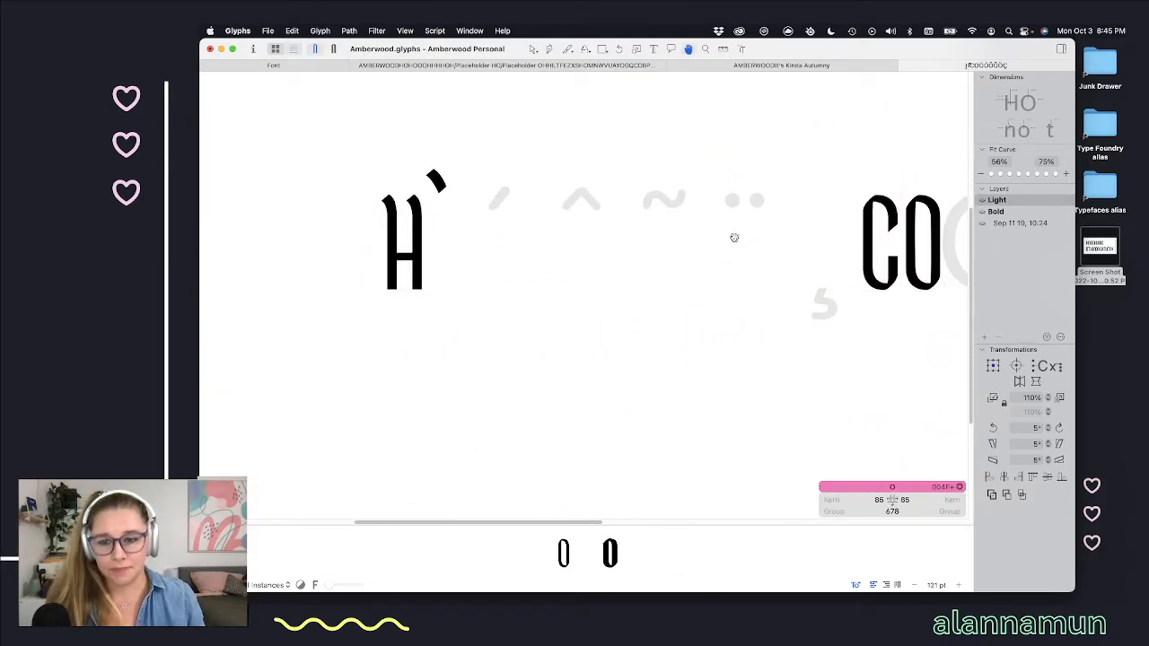
pyautogui.hscroll(5, 927, 251)
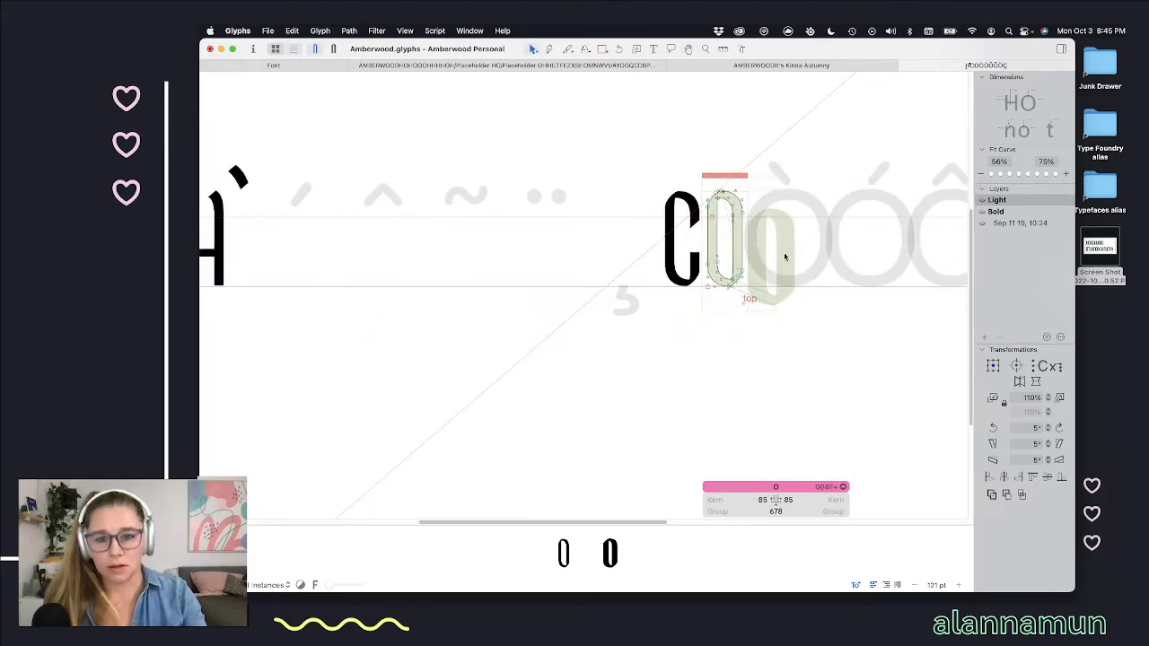
pyautogui.scroll(8, 694, 203)
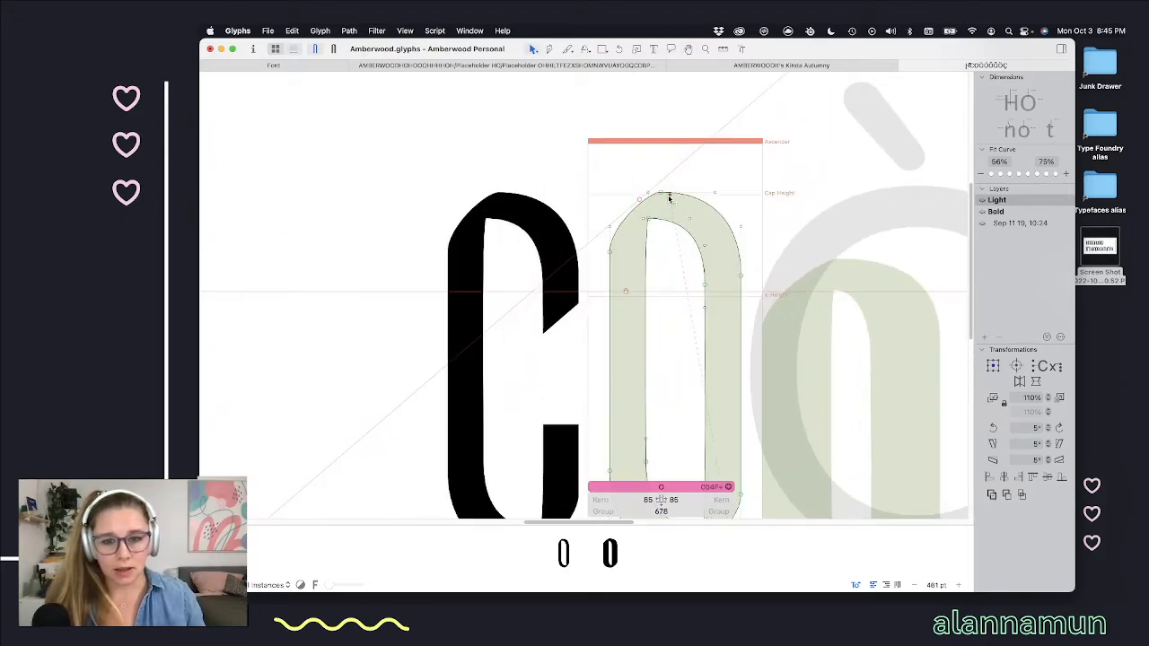
pyautogui.click(670, 195)
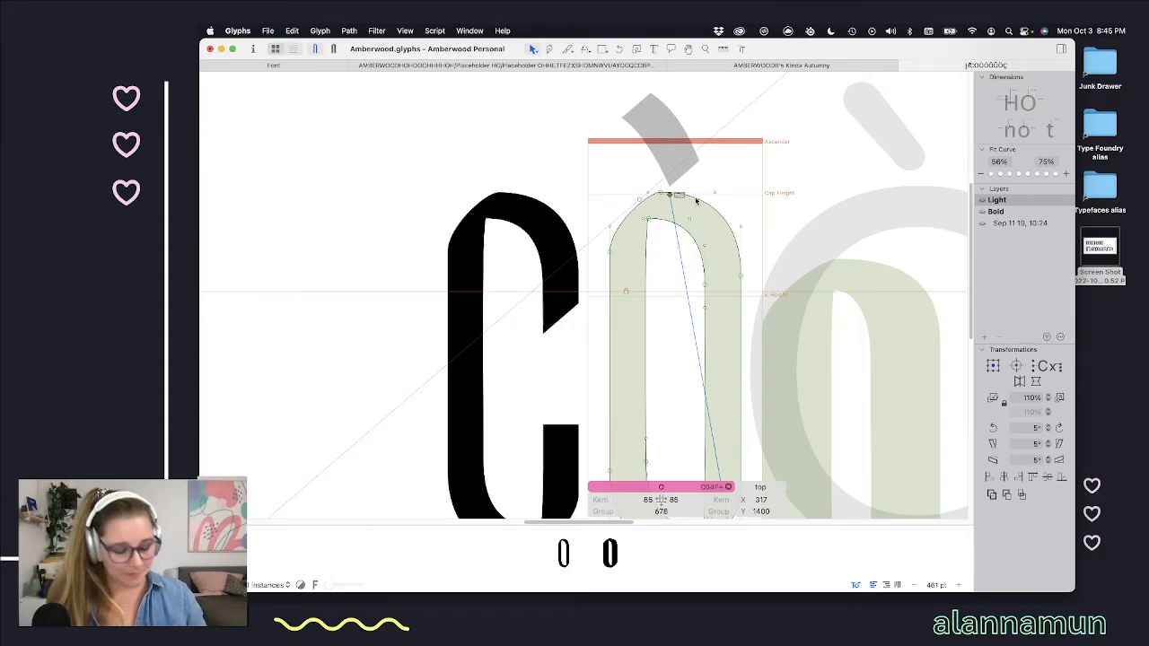
# Step: Go back to the gravecomb glyph beside the H and open its outline for editing
pyautogui.scroll(-10, 688, 216)
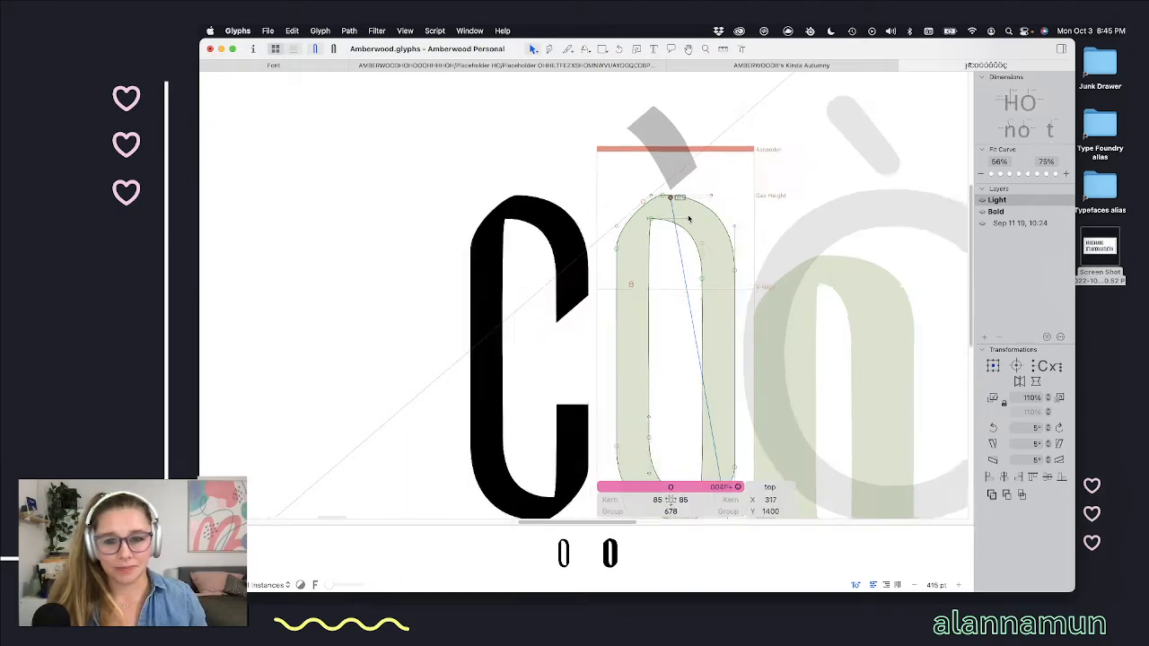
pyautogui.hscroll(-5, 688, 216)
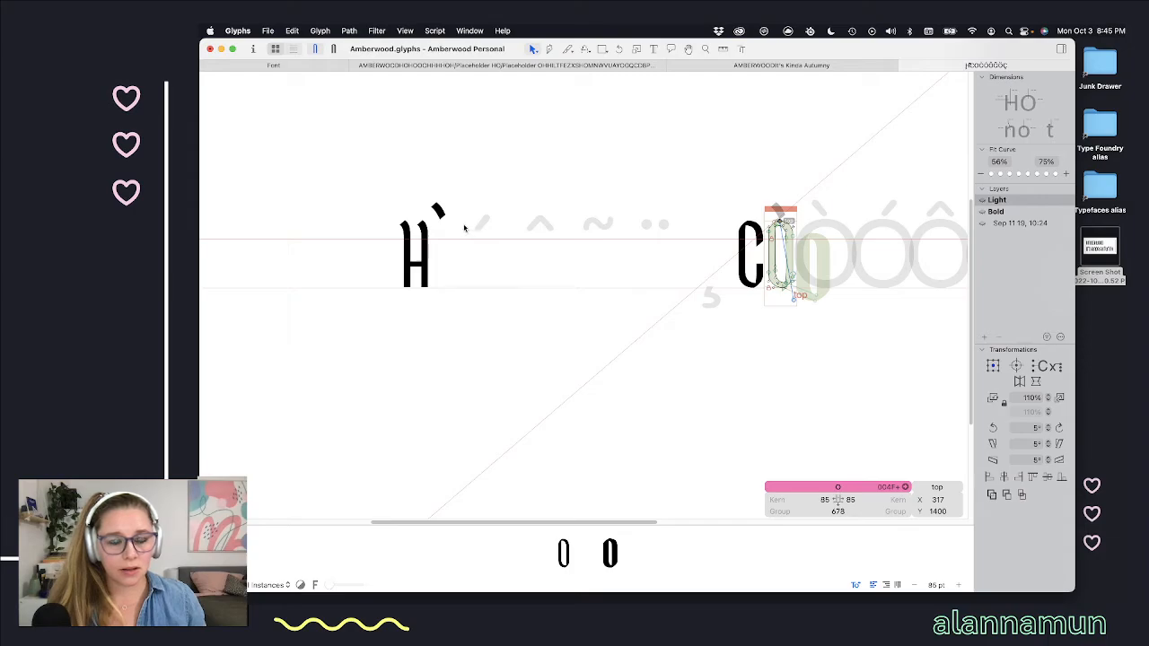
pyautogui.scroll(5, 446, 228)
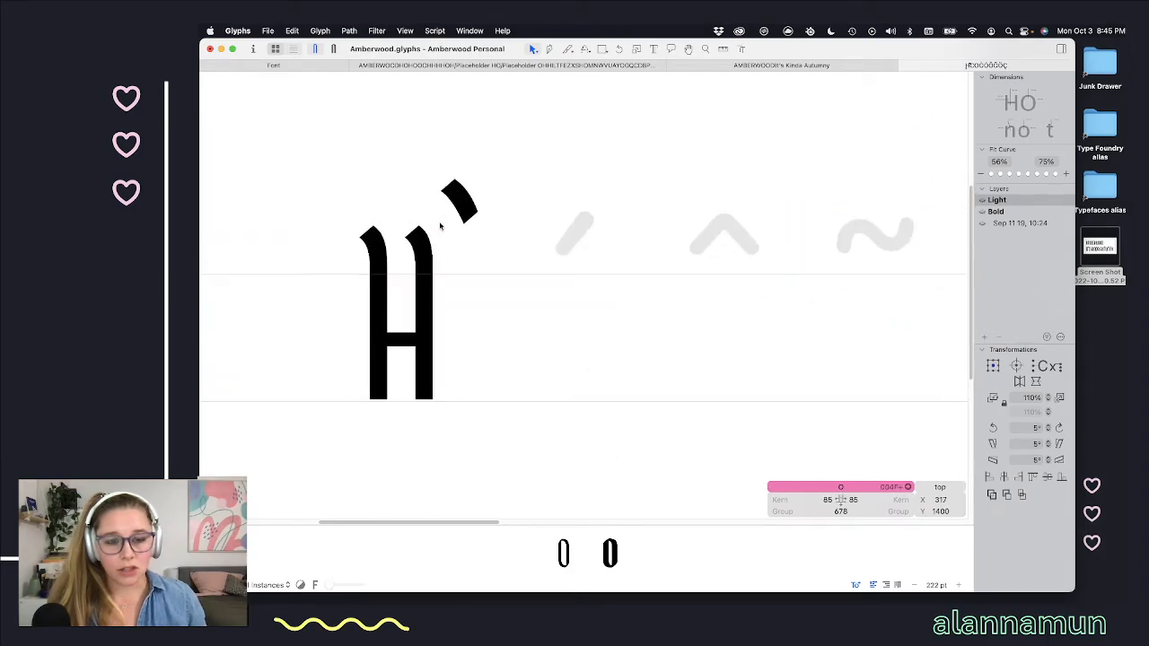
pyautogui.scroll(10, 512, 232)
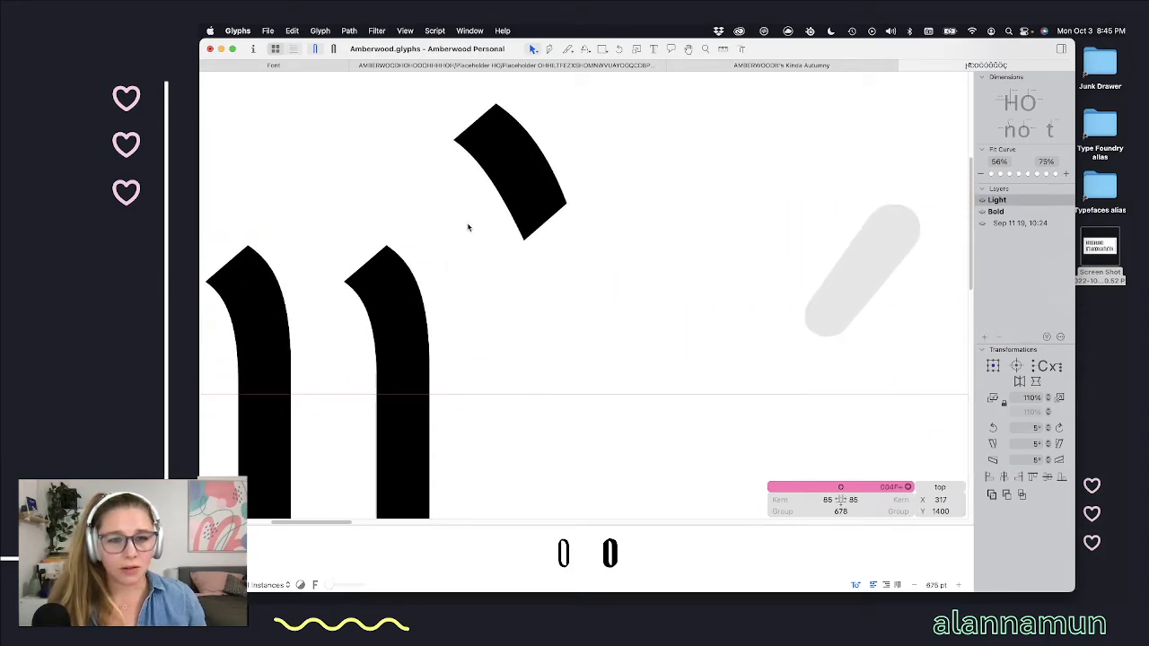
pyautogui.scroll(-3, 525, 178)
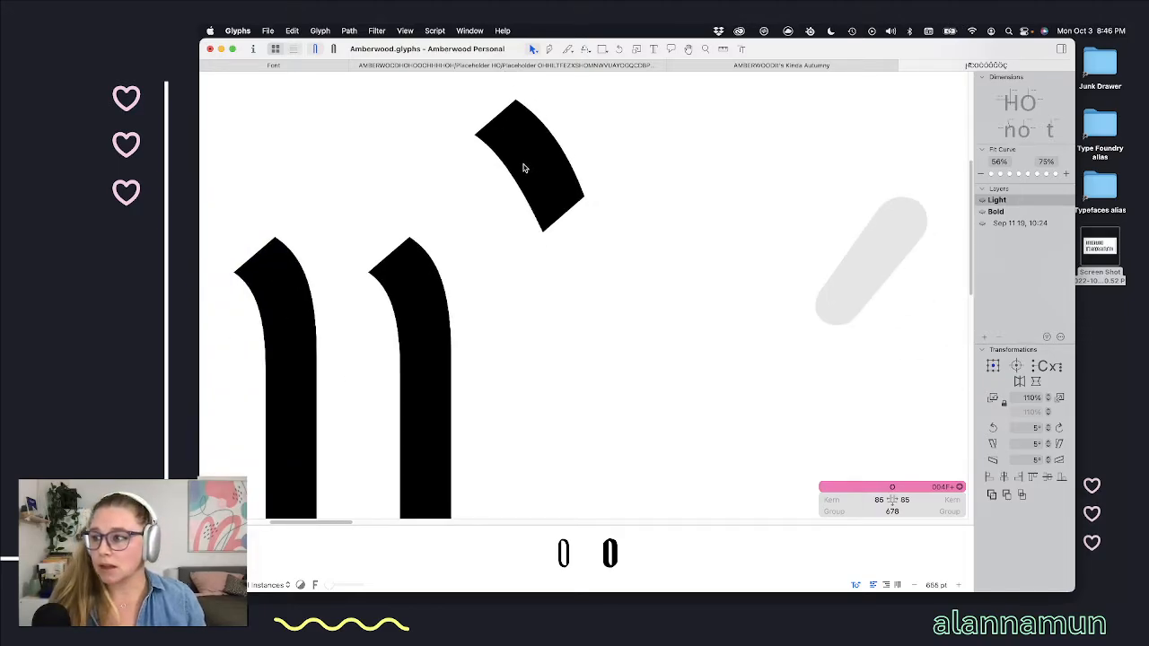
pyautogui.scroll(3, 544, 198)
pyautogui.doubleClick(547, 218)
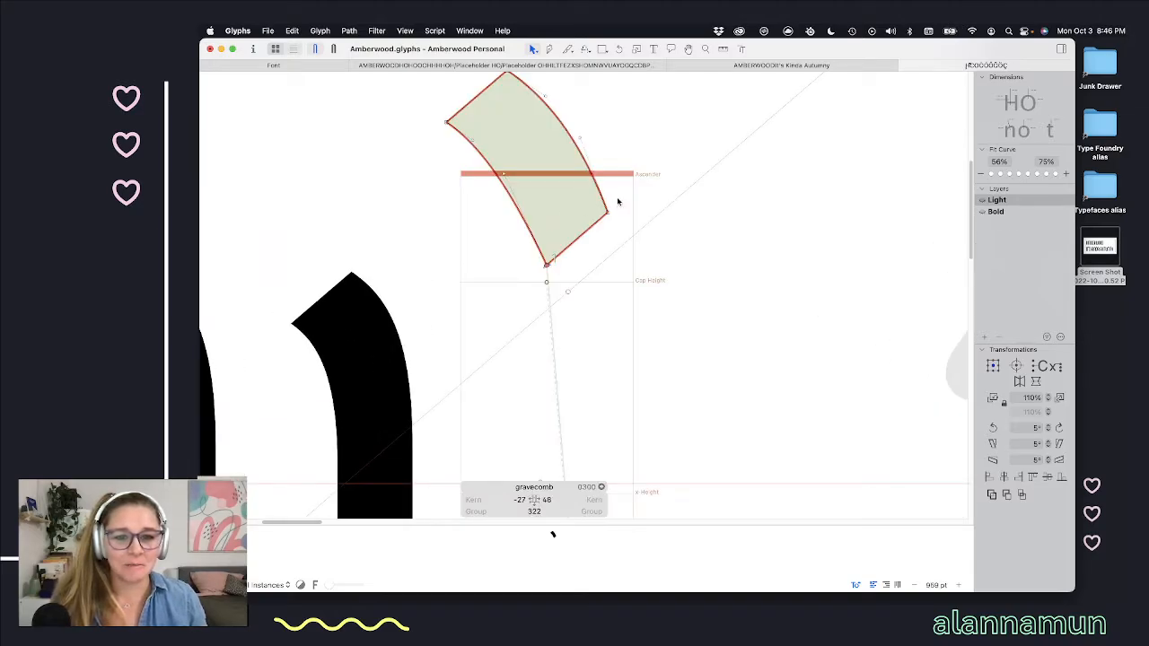
# Step: Shorten the grave by moving its two lower corner nodes up and slightly right, centring them at X 227, Y 1542
pyautogui.moveTo(617, 196); pyautogui.dragTo(507, 271)
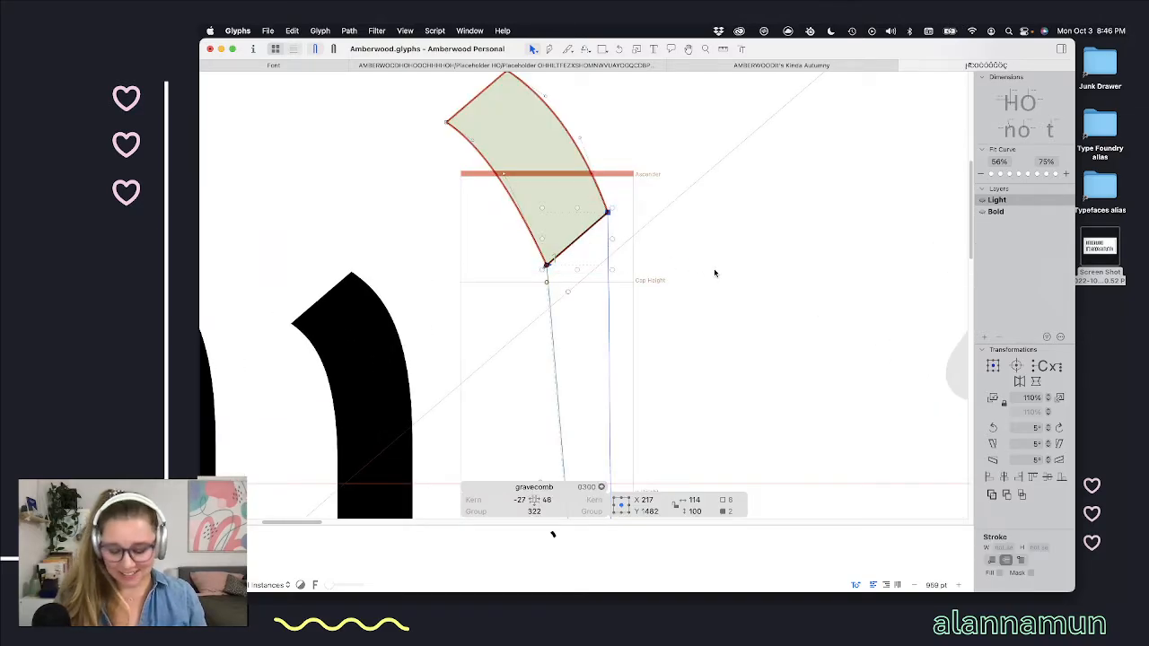
pyautogui.hotkey('shift', 'Up')
pyautogui.hotkey('shift', 'Up')
pyautogui.hotkey('shift', 'Up')
pyautogui.hotkey('shift', 'Up')
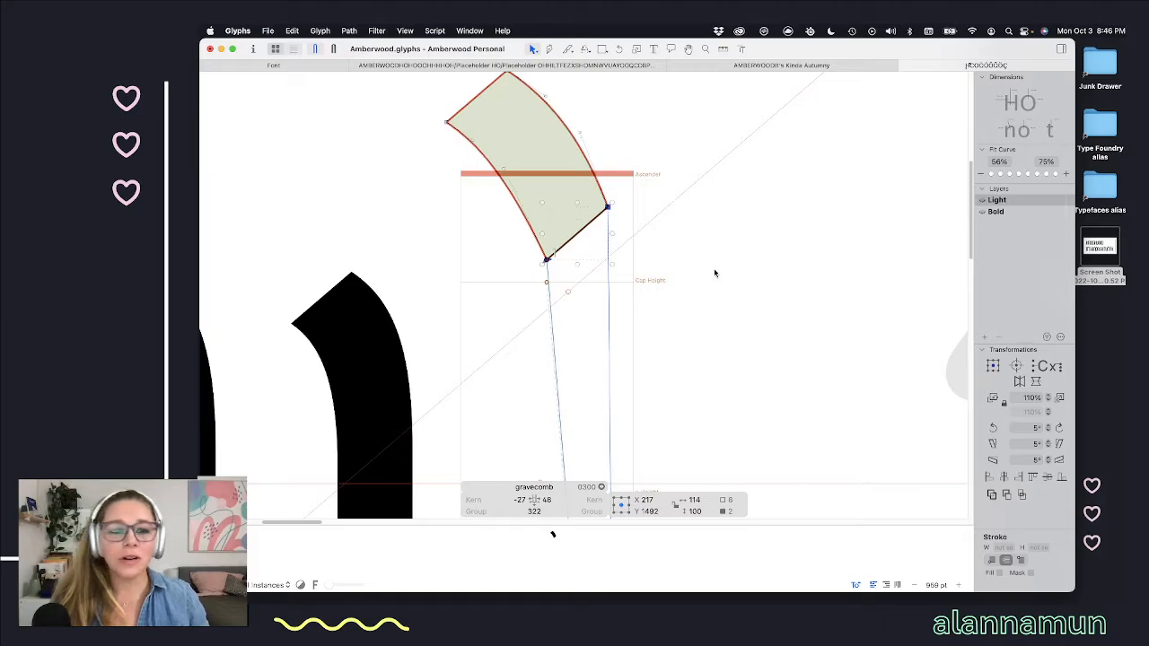
pyautogui.hotkey('shift', 'Right')
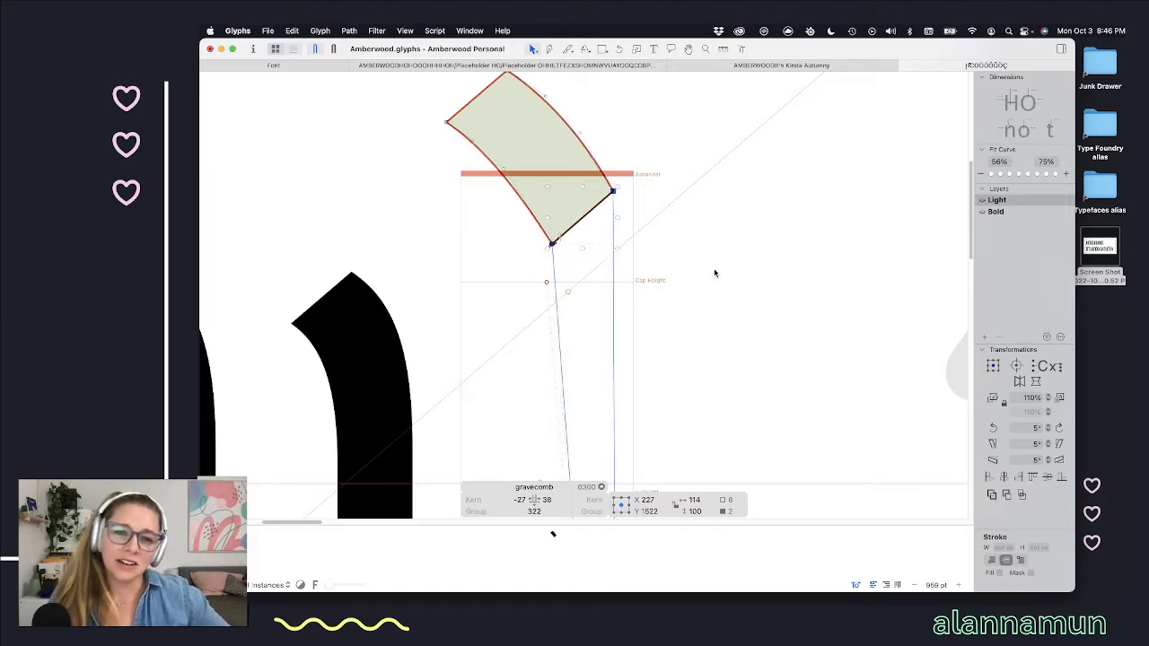
pyautogui.hotkey('shift', 'Up')
pyautogui.press('space')
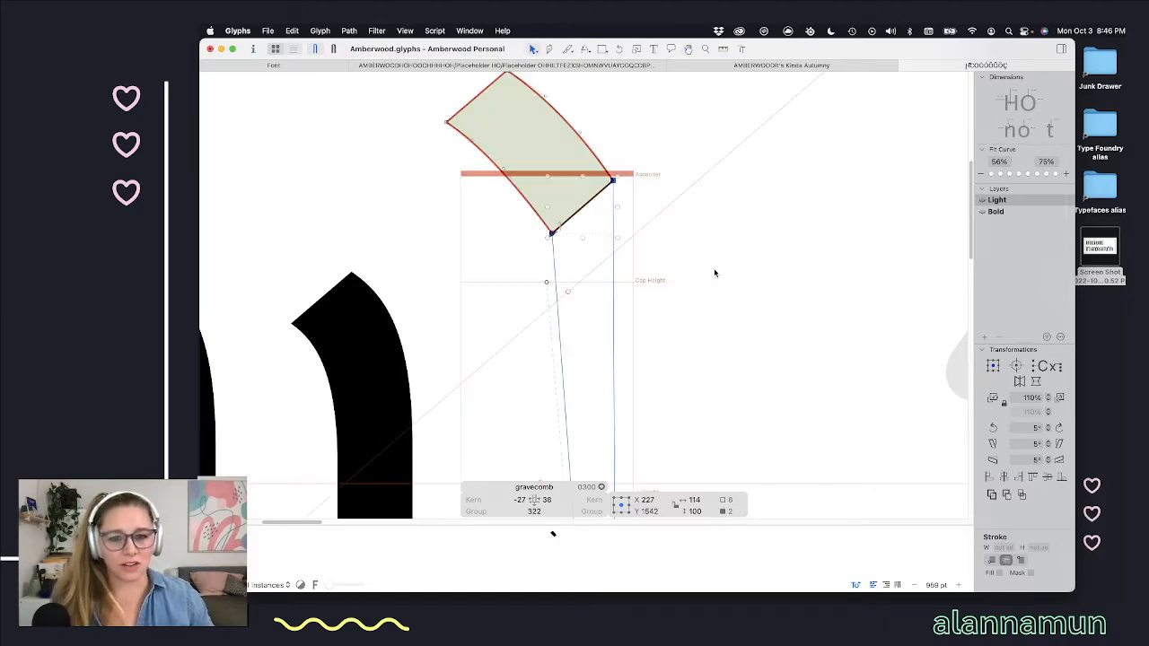
# Step: Open the Light O with its top anchor selected to preview the shortened grave above it
pyautogui.scroll(-1, 652, 243)
pyautogui.scroll(-5, 652, 243)
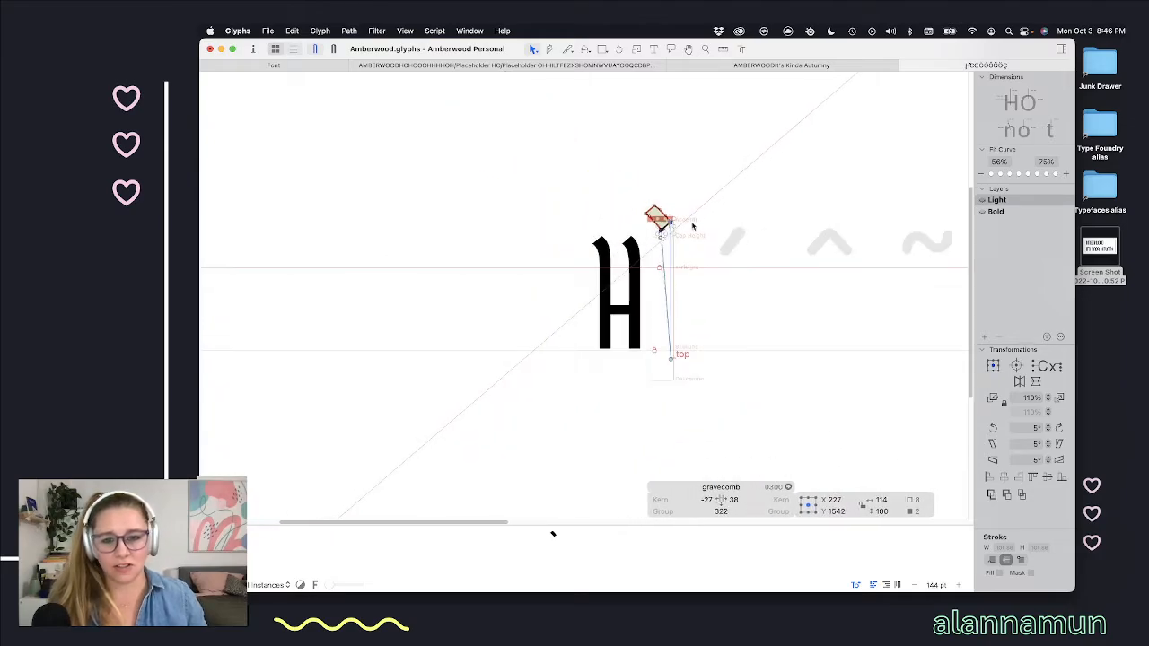
pyautogui.hscroll(10, 692, 226)
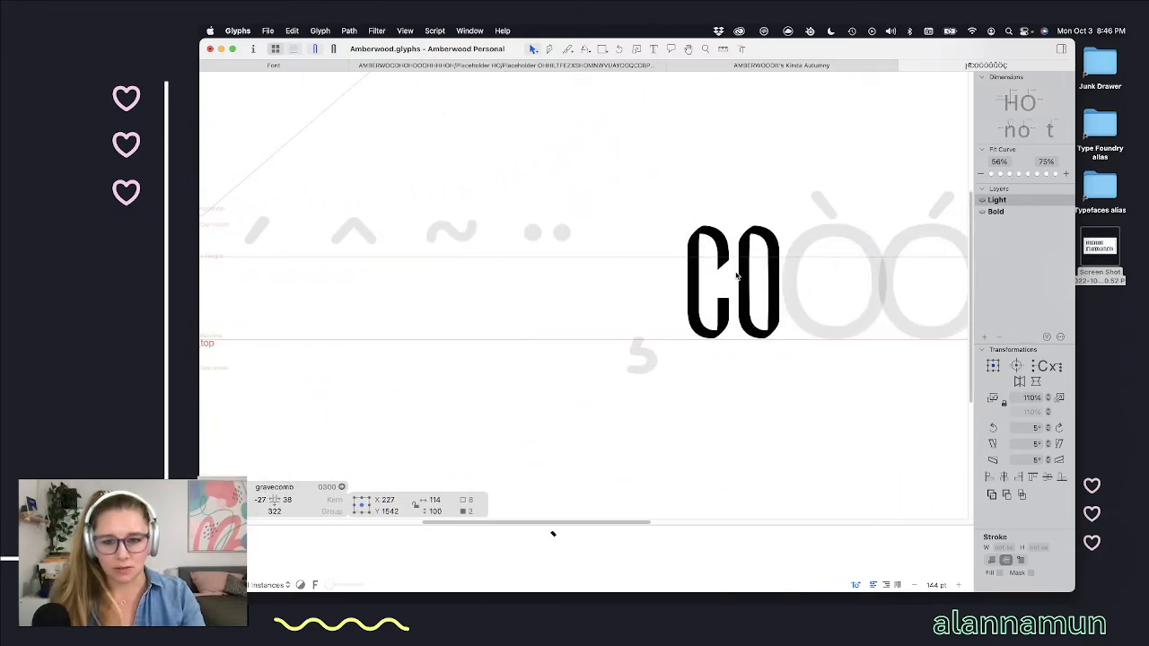
pyautogui.doubleClick(761, 241)
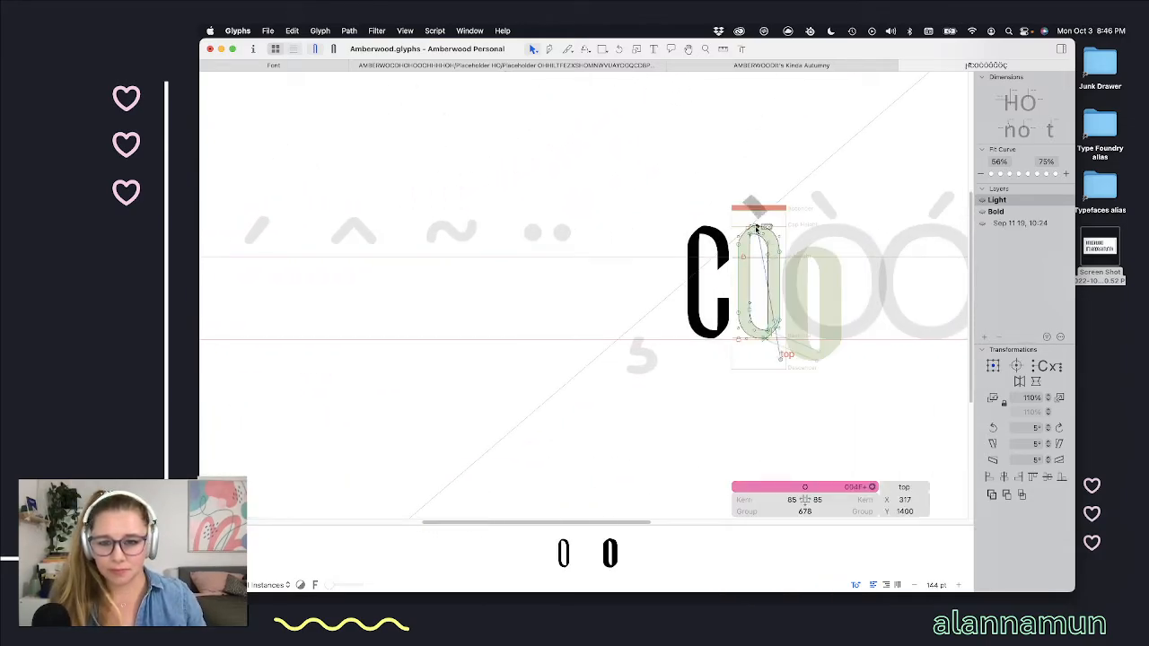
# Step: Select the placeholder accented O glyphs and the C cedilla as text and create composites for them
pyautogui.scroll(-3, 757, 239)
pyautogui.hscroll(3, 757, 239)
pyautogui.press('t')
pyautogui.moveTo(623, 259); pyautogui.dragTo(872, 249)
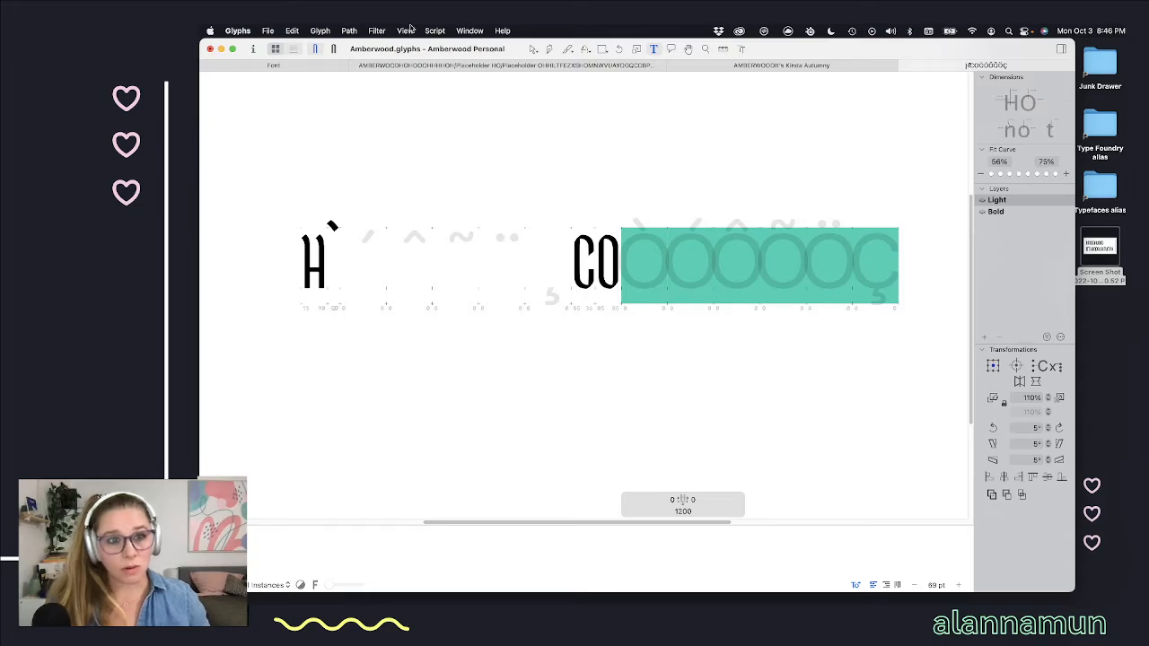
pyautogui.click(327, 33)
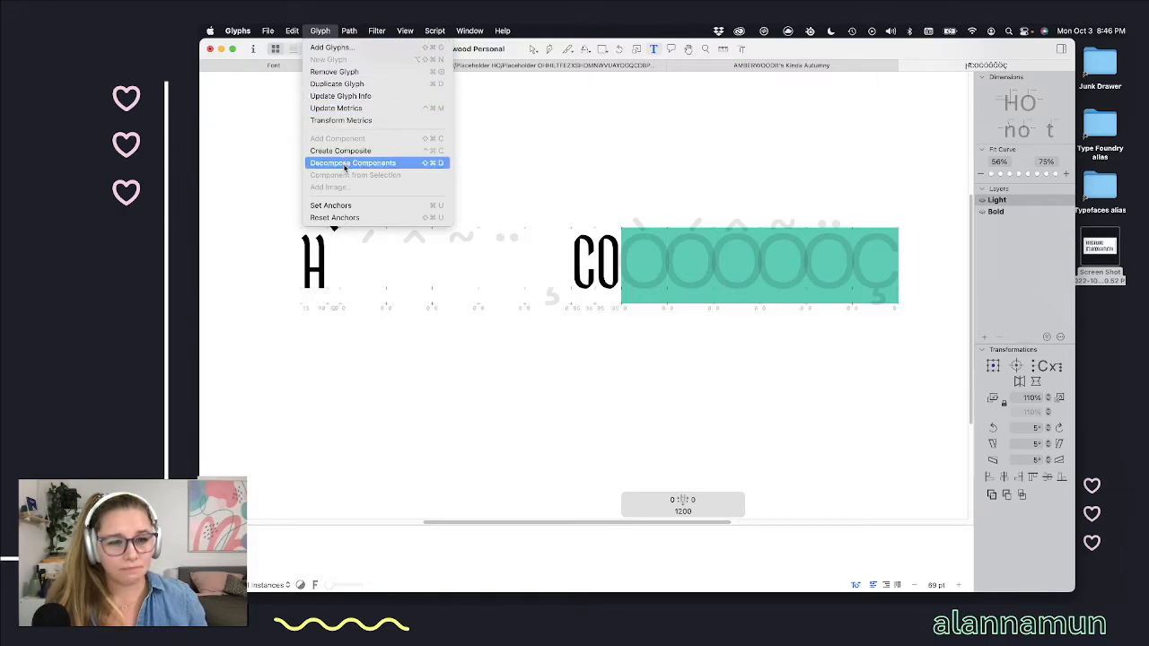
pyautogui.moveTo(350, 31)
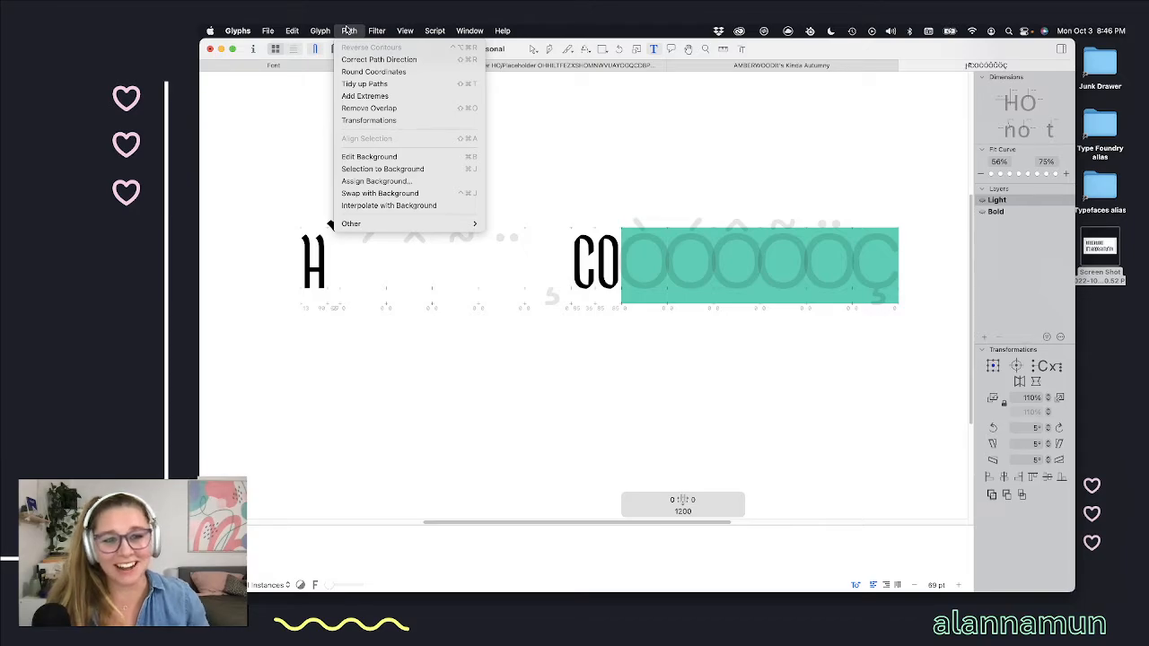
pyautogui.moveTo(384, 32)
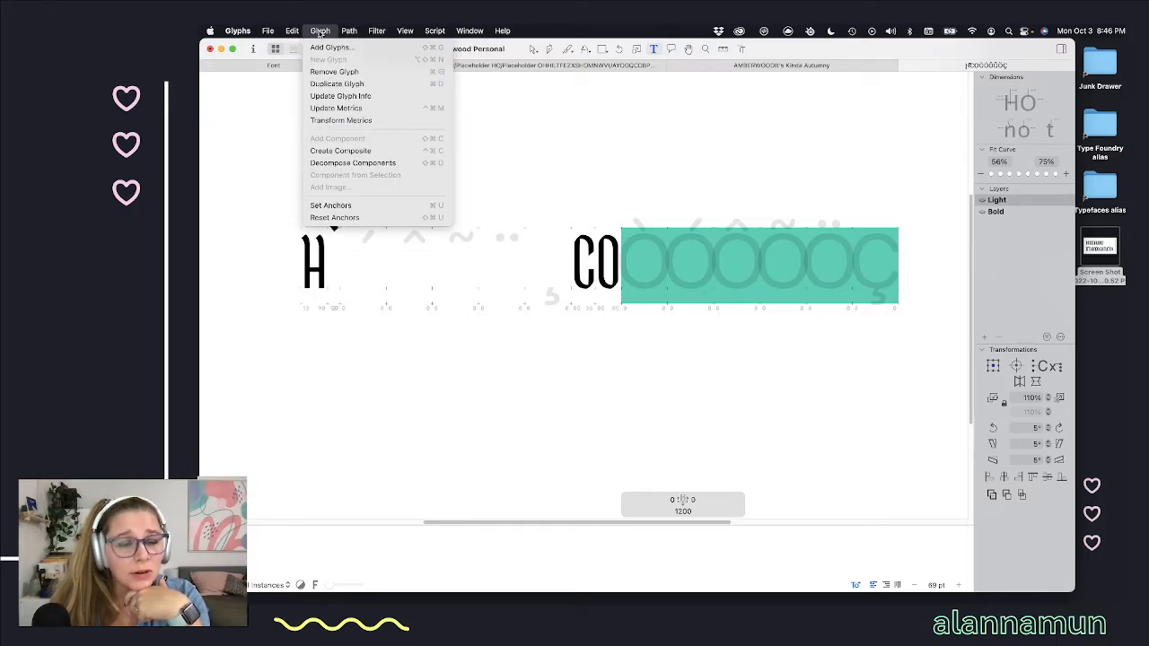
pyautogui.click(326, 153)
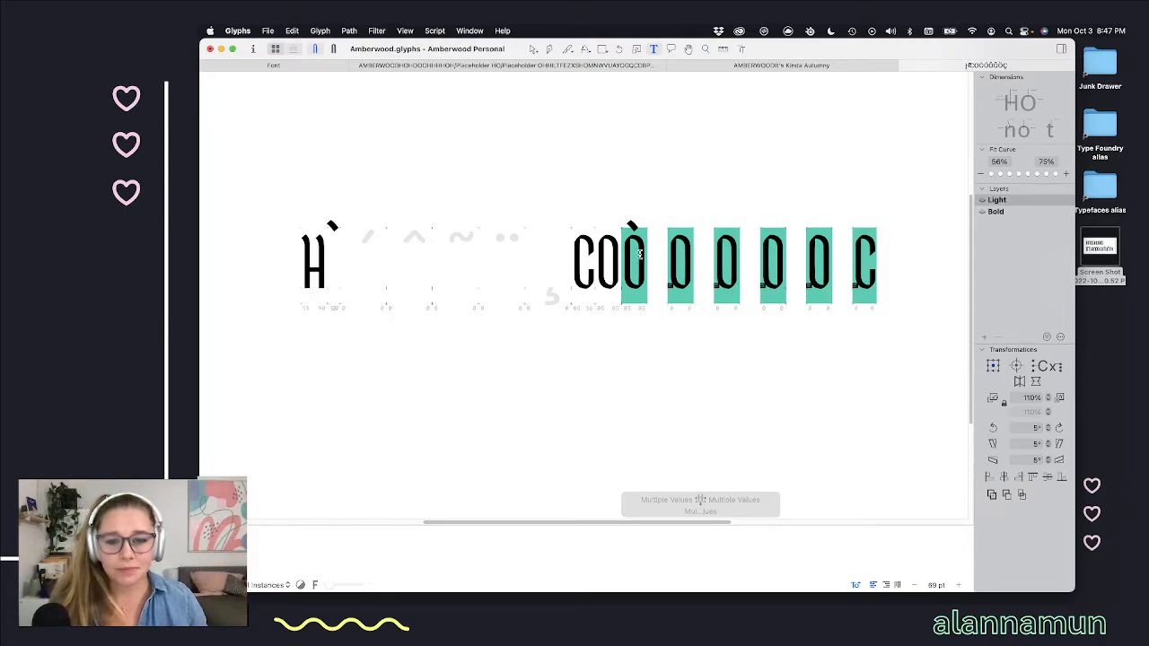
# Step: Examine the composite Ograve up close, checking the grave's weight and position and the glyph's automatic spacing
pyautogui.click(658, 261)
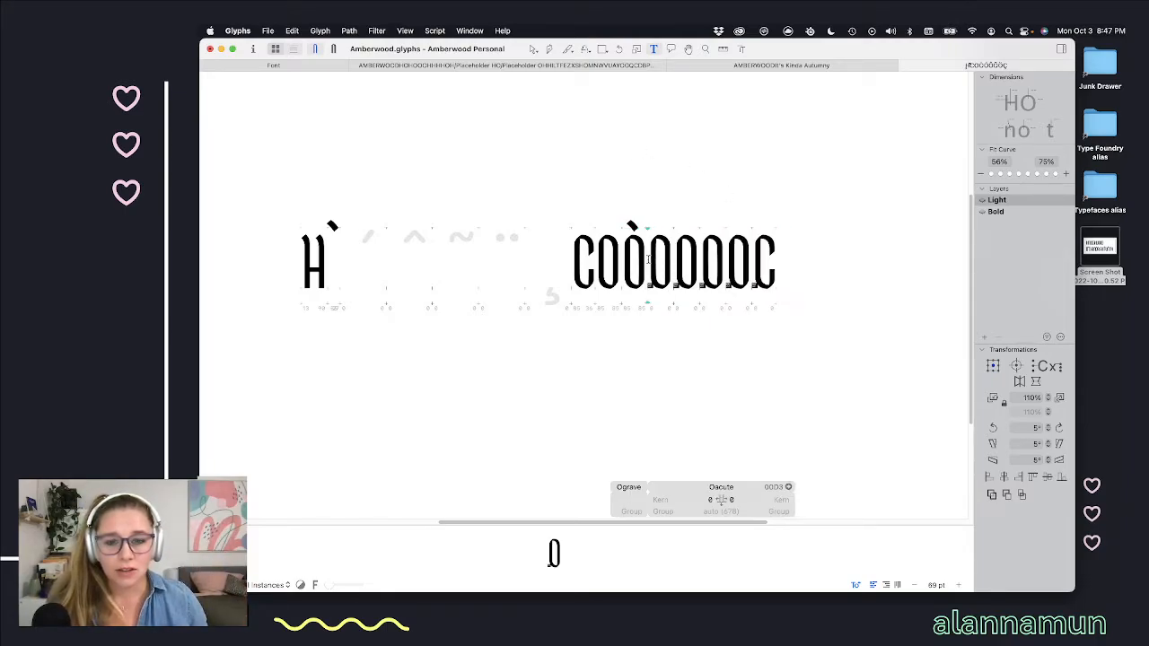
pyautogui.scroll(10, 629, 264)
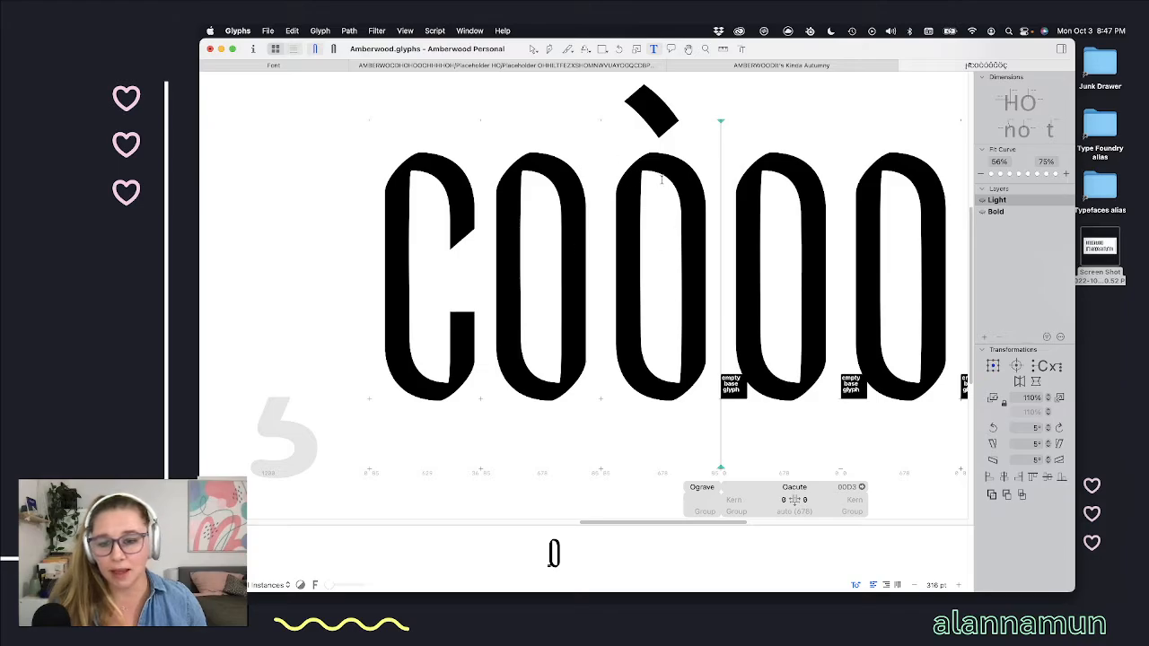
pyautogui.scroll(2, 689, 279)
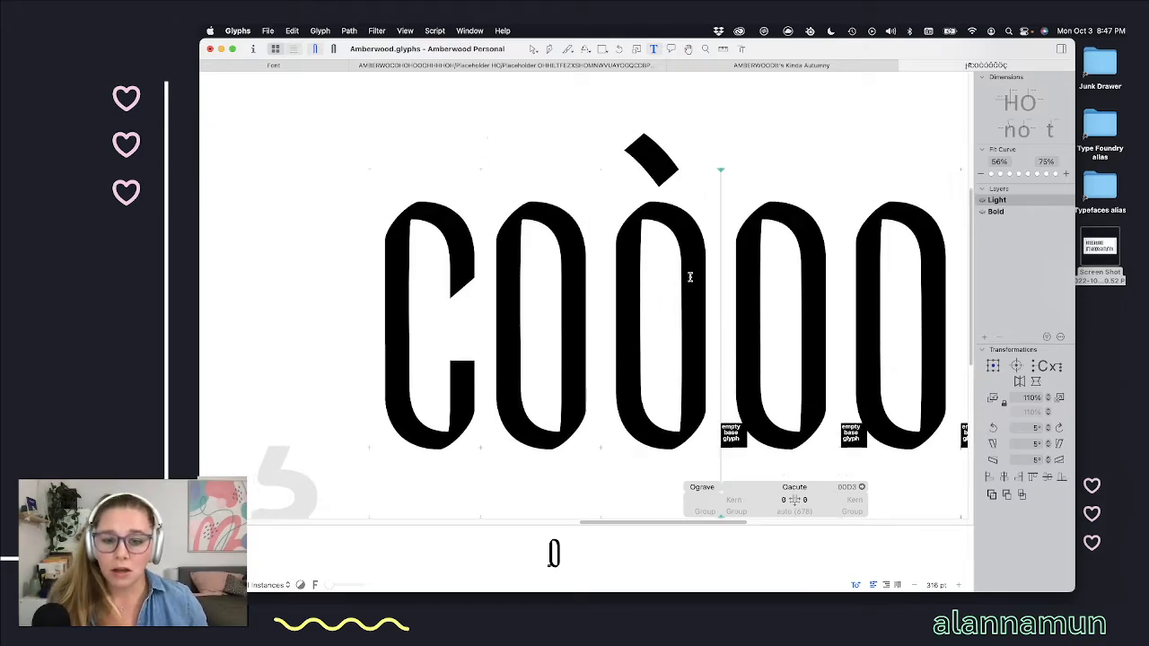
pyautogui.click(612, 301)
pyautogui.scroll(2, 697, 256)
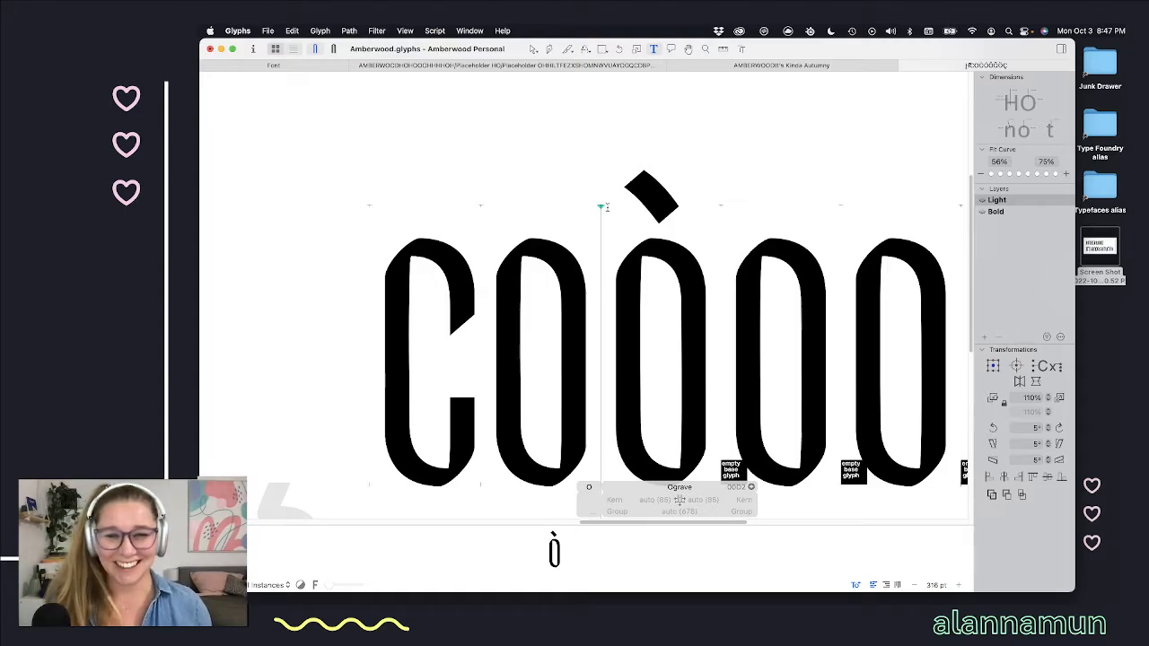
pyautogui.scroll(-2, 629, 285)
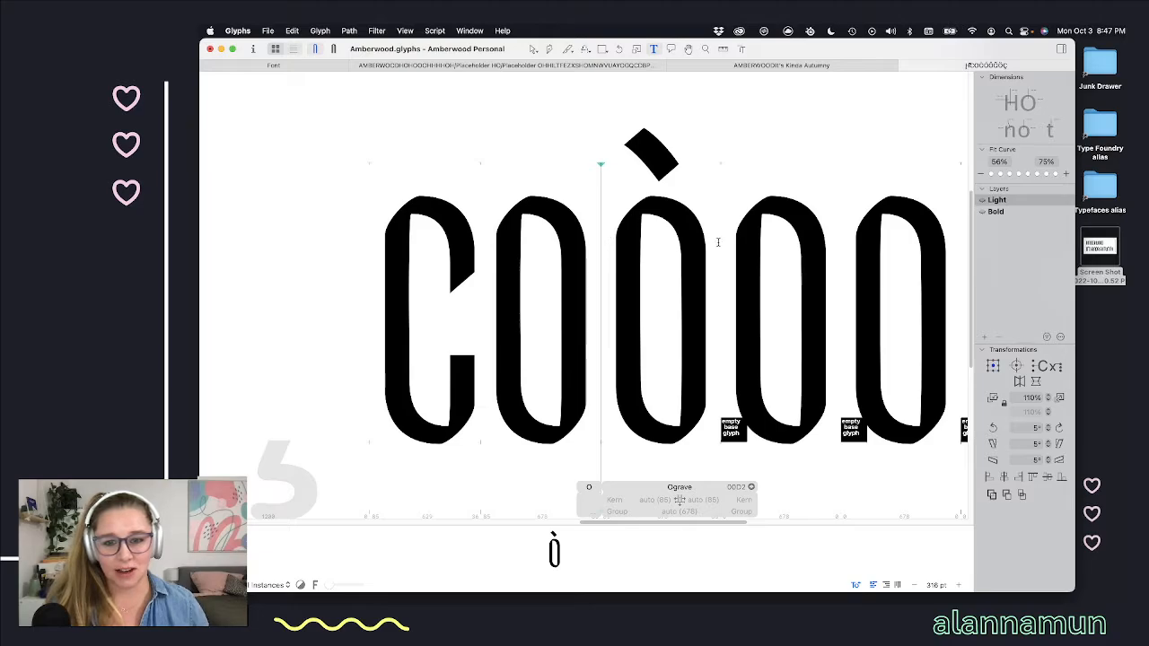
pyautogui.hotkey('shift', 'Right')
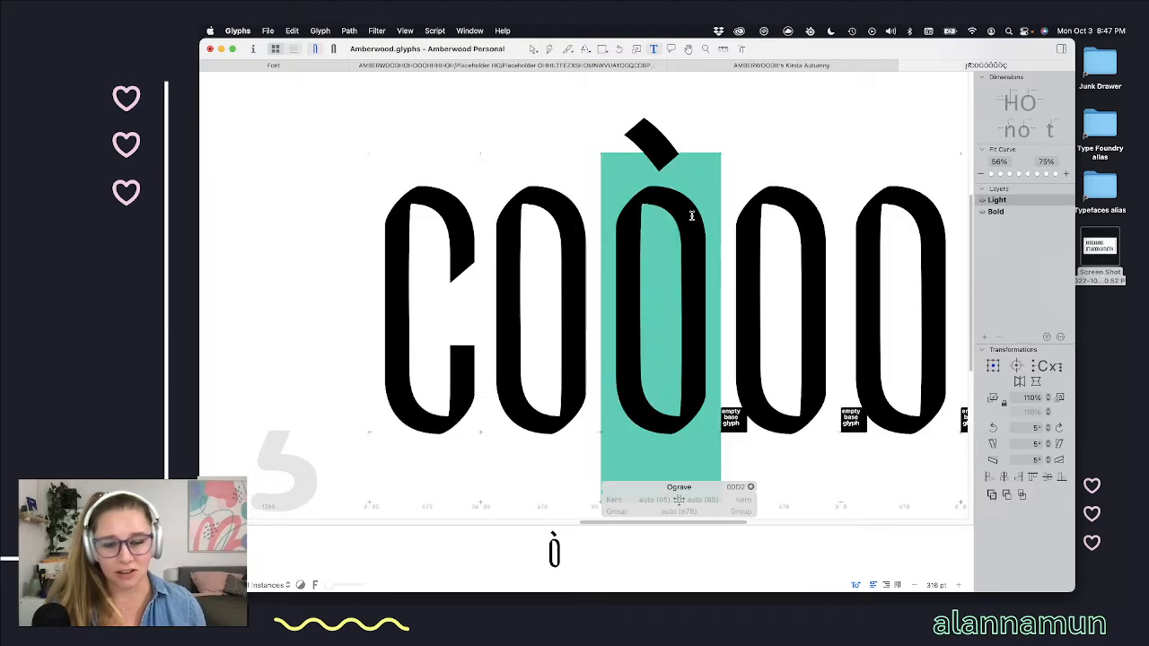
pyautogui.press('Right')
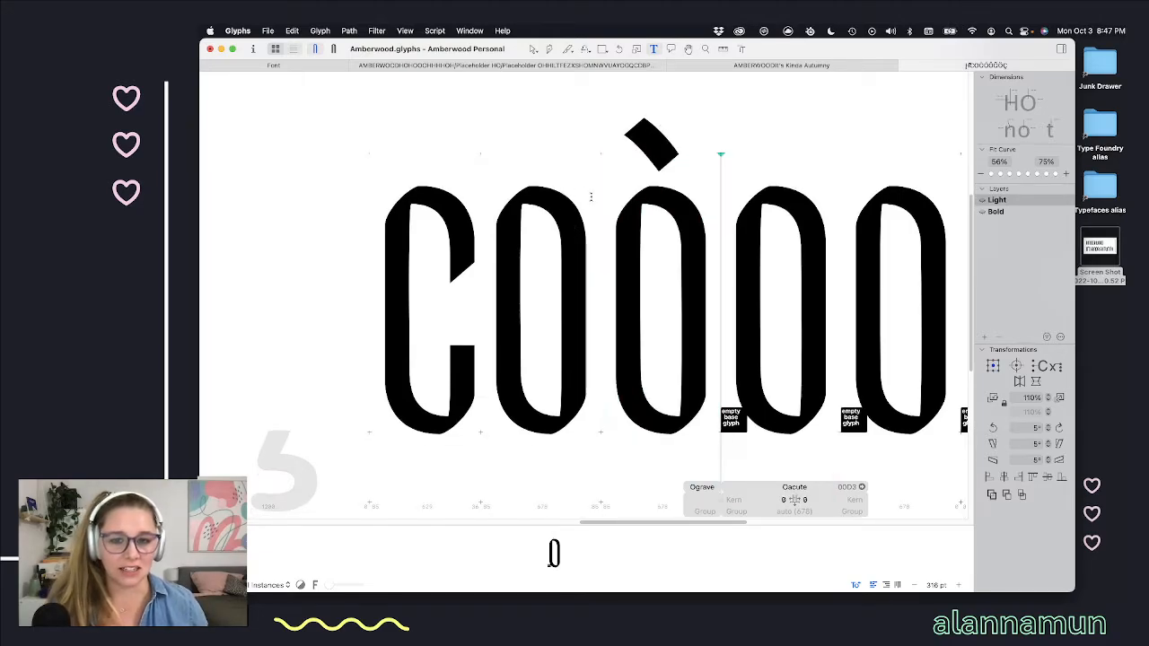
# Step: Reopen gravecomb for editing and move the diagonal guide onto the grave's upper-left corner, along its top edge
pyautogui.scroll(-2, 640, 274)
pyautogui.hscroll(-10, 640, 274)
pyautogui.scroll(5, 507, 261)
pyautogui.doubleClick(508, 261)
pyautogui.moveTo(500, 186); pyautogui.dragTo(482, 211)
pyautogui.moveTo(589, 275); pyautogui.dragTo(571, 302)
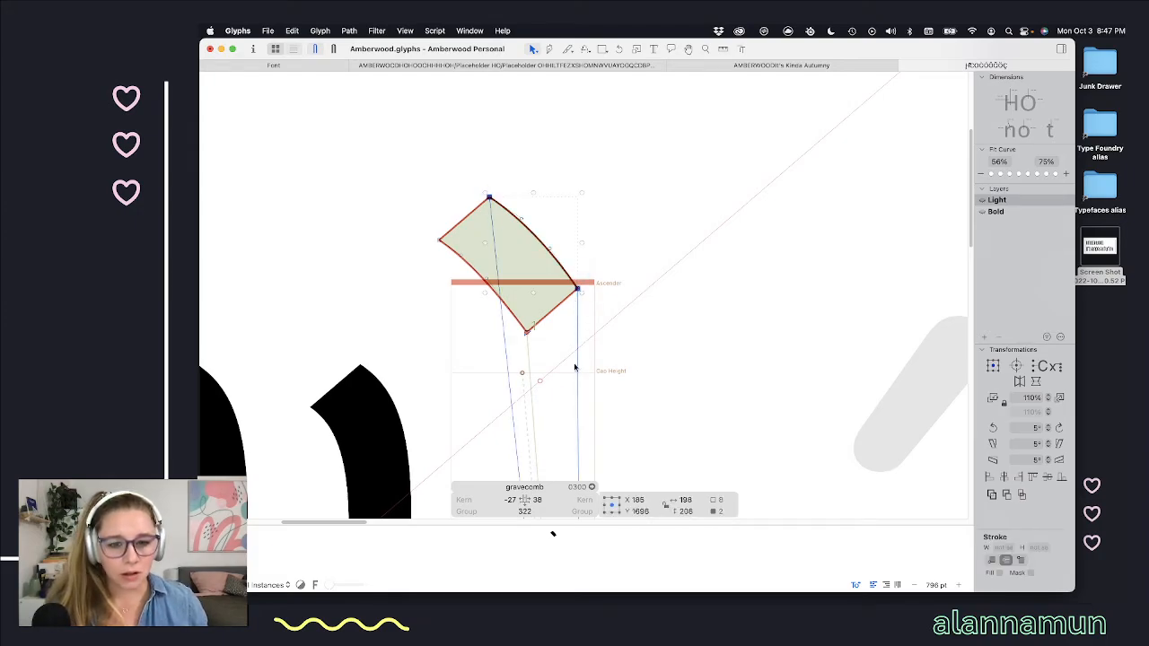
pyautogui.click(576, 368)
pyautogui.click(440, 241)
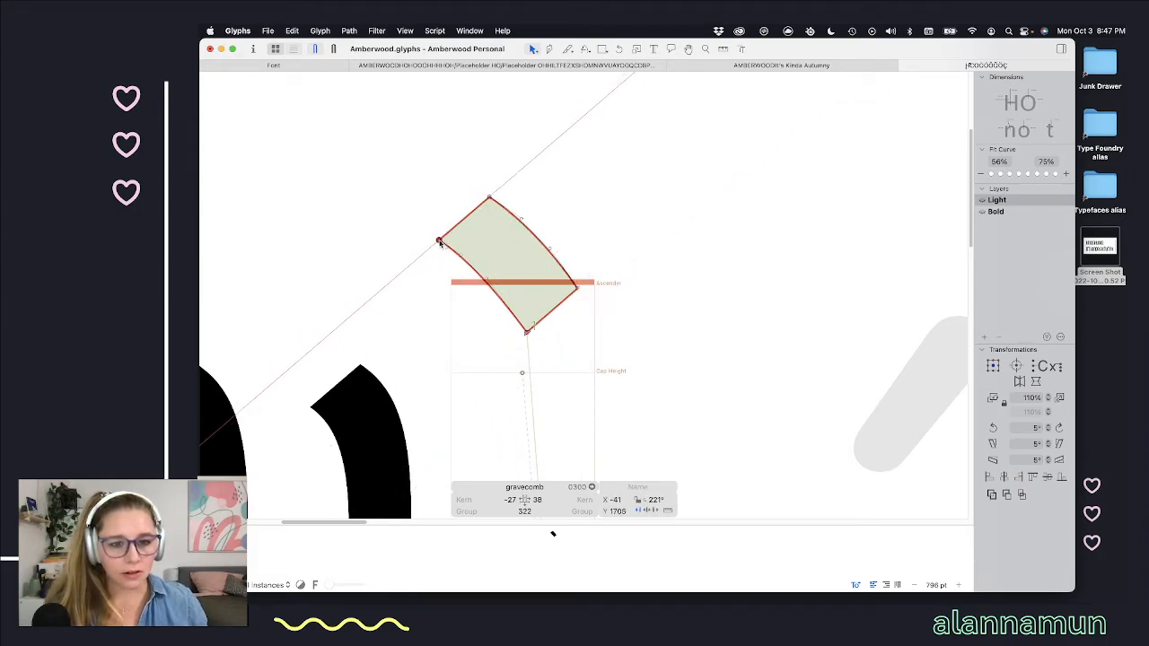
# Step: Thin the grave by moving its outer curve's corner nodes and handles down-left along the guide, centred at X 175, Y 1687
pyautogui.moveTo(465, 177); pyautogui.dragTo(570, 300)
pyautogui.moveTo(475, 181); pyautogui.dragTo(567, 271)
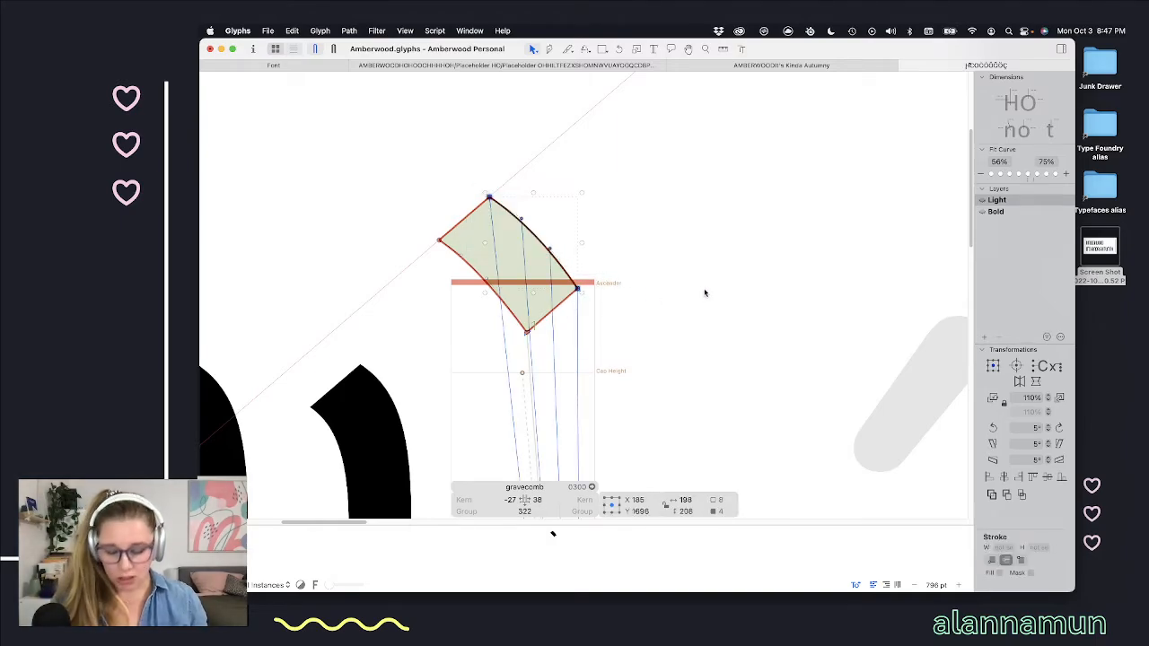
pyautogui.hotkey('shift', 'Down')
pyautogui.hotkey('shift', 'Down')
pyautogui.hotkey('shift', 'Left')
pyautogui.hotkey('shift', 'Up')
pyautogui.press('Up')
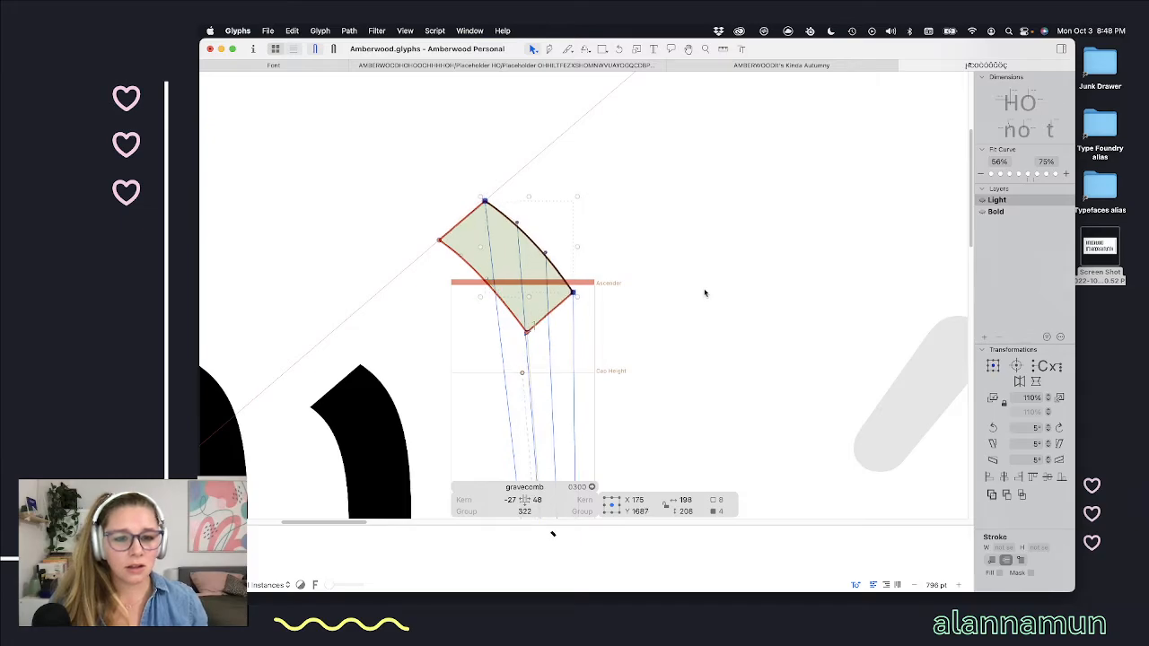
# Step: Check the thinned grave on Ograve, then return to gravecomb and undo the removal of the outer curve's handles
pyautogui.scroll(-2, 705, 292)
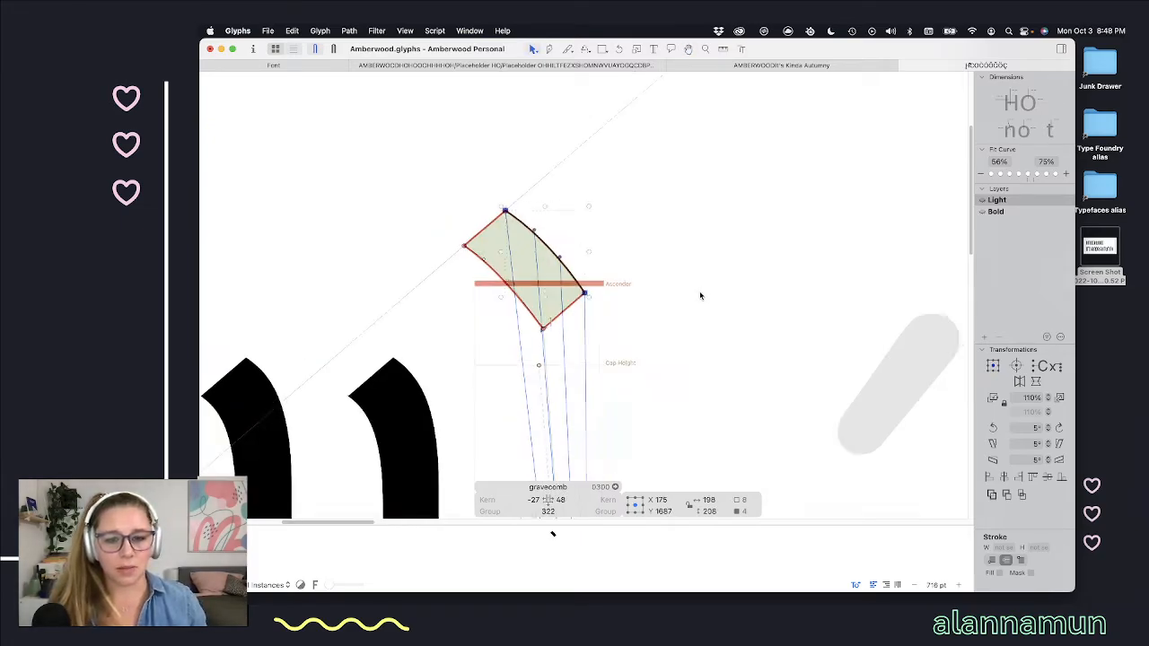
pyautogui.scroll(-6, 700, 295)
pyautogui.hscroll(15, 692, 293)
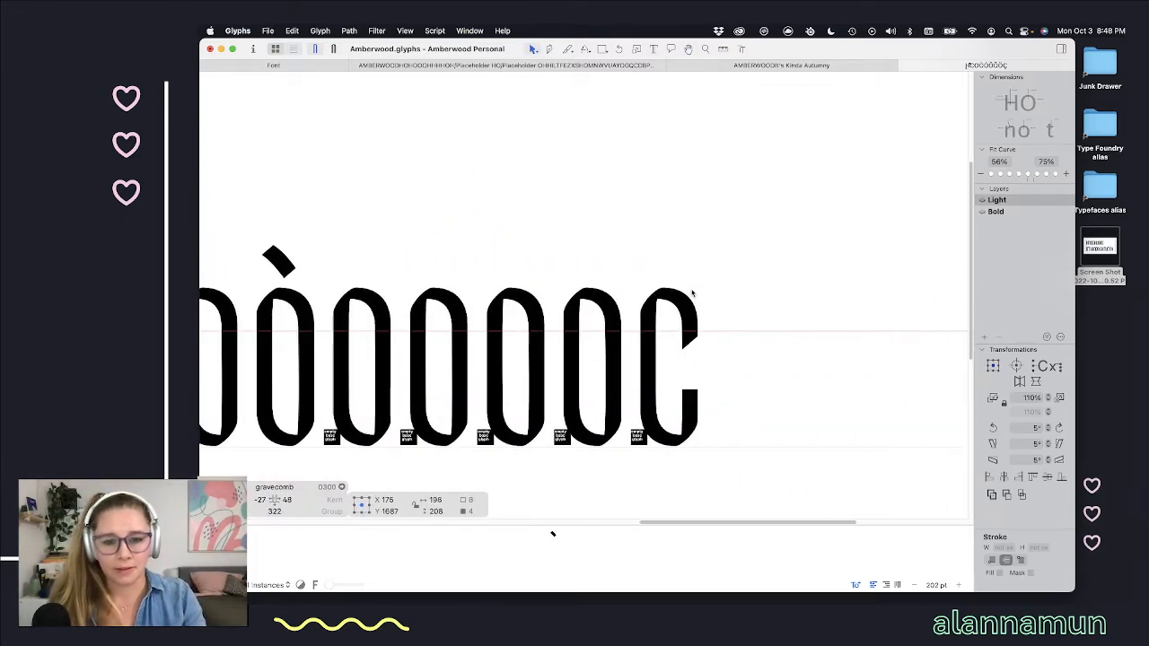
pyautogui.hscroll(-10, 692, 293)
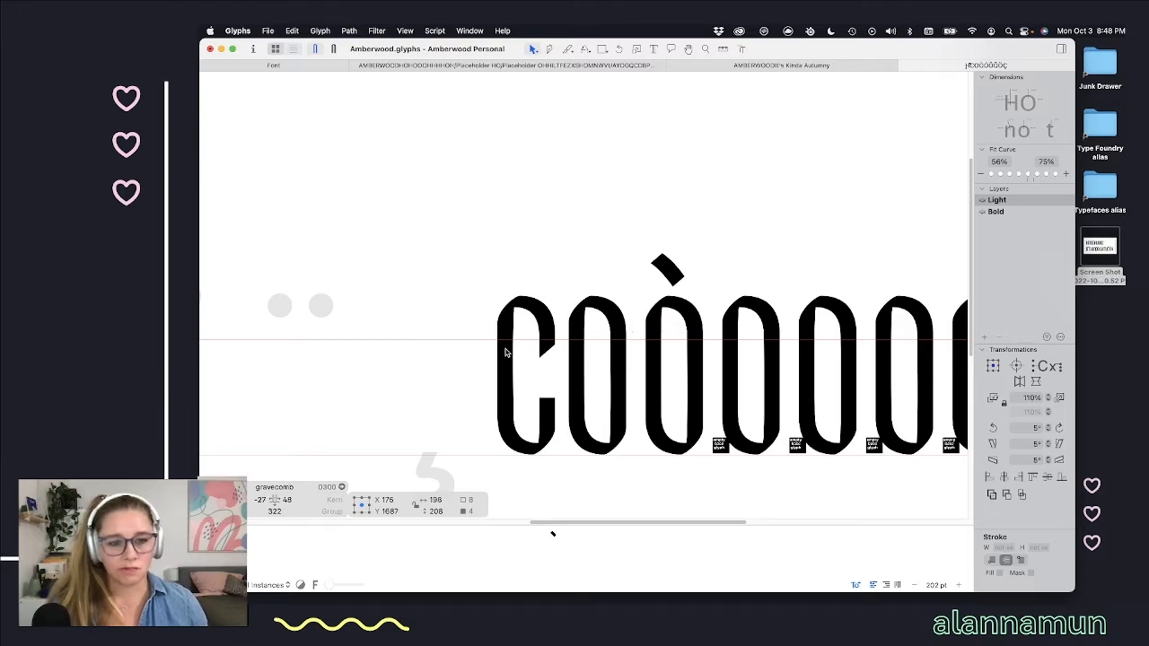
pyautogui.hscroll(-15, 513, 352)
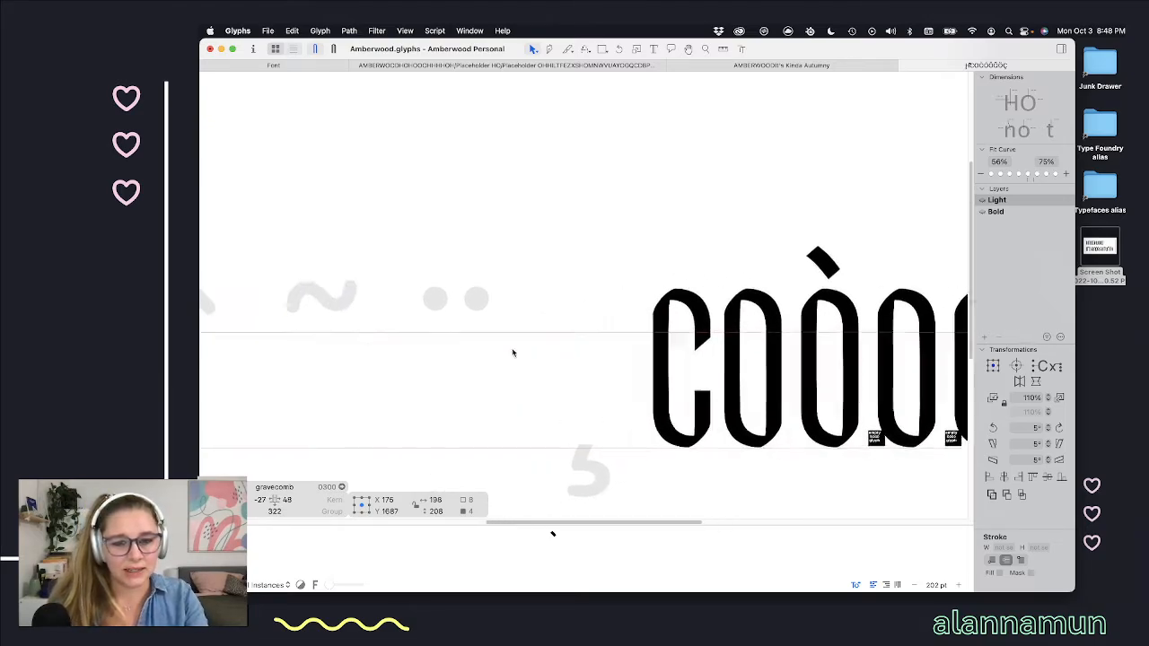
pyautogui.scroll(6, 392, 251)
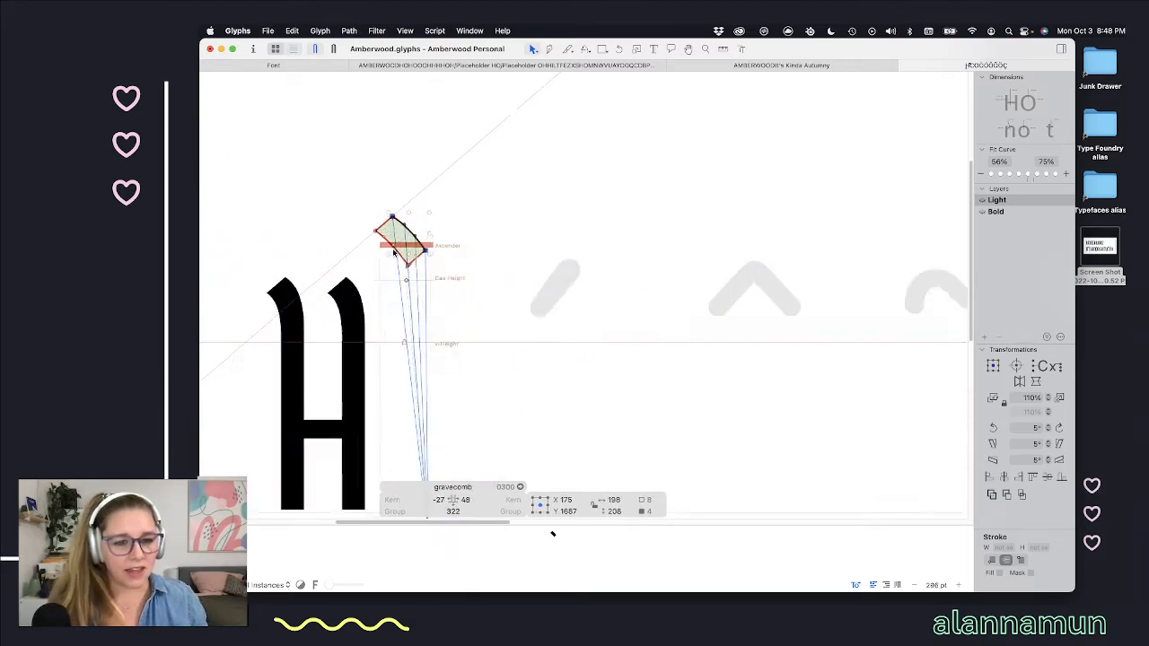
pyautogui.scroll(5, 392, 252)
pyautogui.press('super+z')
pyautogui.press('super+z')
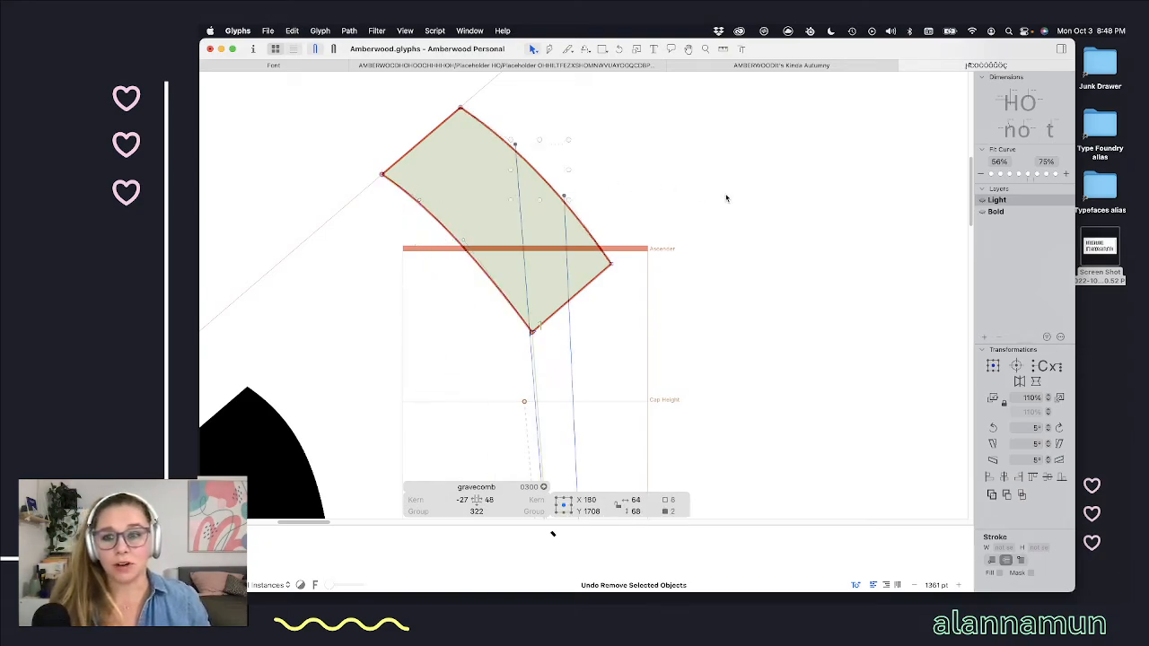
# Step: Back up gravecomb's Light layer and remove the handles from both long curves so the grave has straight sides
pyautogui.click(868, 252)
pyautogui.click(985, 338)
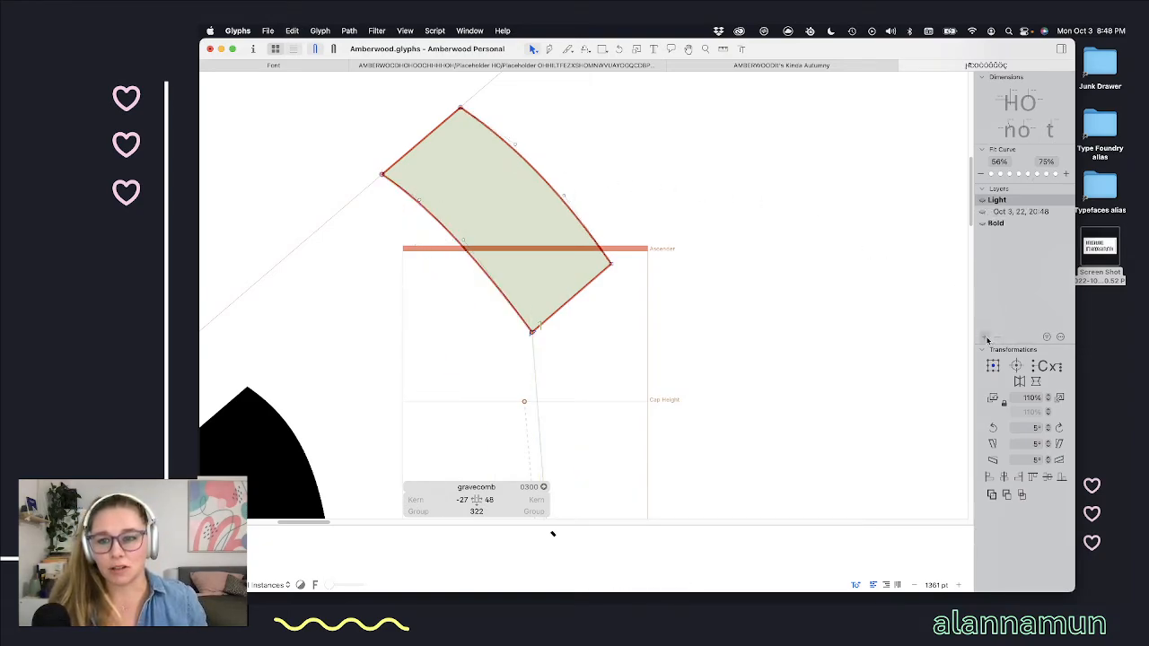
pyautogui.moveTo(568, 134); pyautogui.dragTo(479, 228)
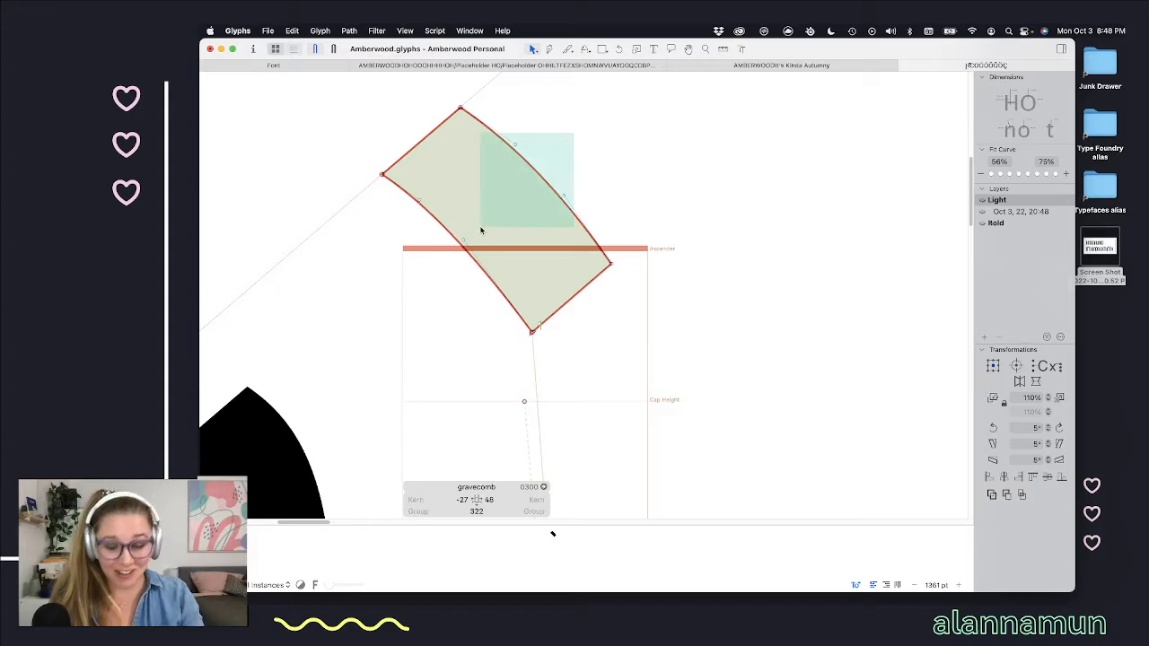
pyautogui.press('Delete')
pyautogui.moveTo(476, 187); pyautogui.dragTo(385, 273)
pyautogui.press('Delete')
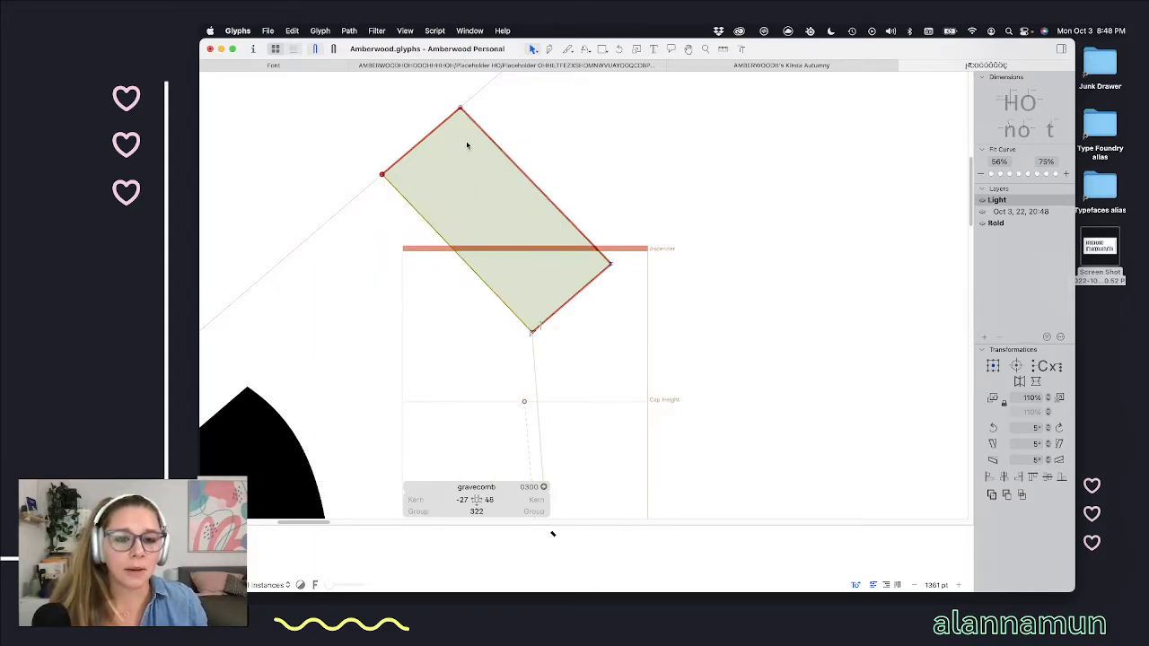
# Step: Flatten the grave's slant by moving its two upper-left end nodes down and left, centred at X -25.5, Y 1686.5
pyautogui.moveTo(357, 90); pyautogui.dragTo(491, 179)
pyautogui.hotkey('shift', 'Down')
pyautogui.hotkey('shift', 'Down')
pyautogui.hotkey('shift', 'Down')
pyautogui.hotkey('shift', 'Down')
pyautogui.hotkey('shift', 'Down')
pyautogui.hotkey('shift', 'Down')
pyautogui.hotkey('shift', 'Left')
pyautogui.hotkey('shift', 'Left')
pyautogui.hotkey('shift', 'Left')
pyautogui.hotkey('shift', 'Left')
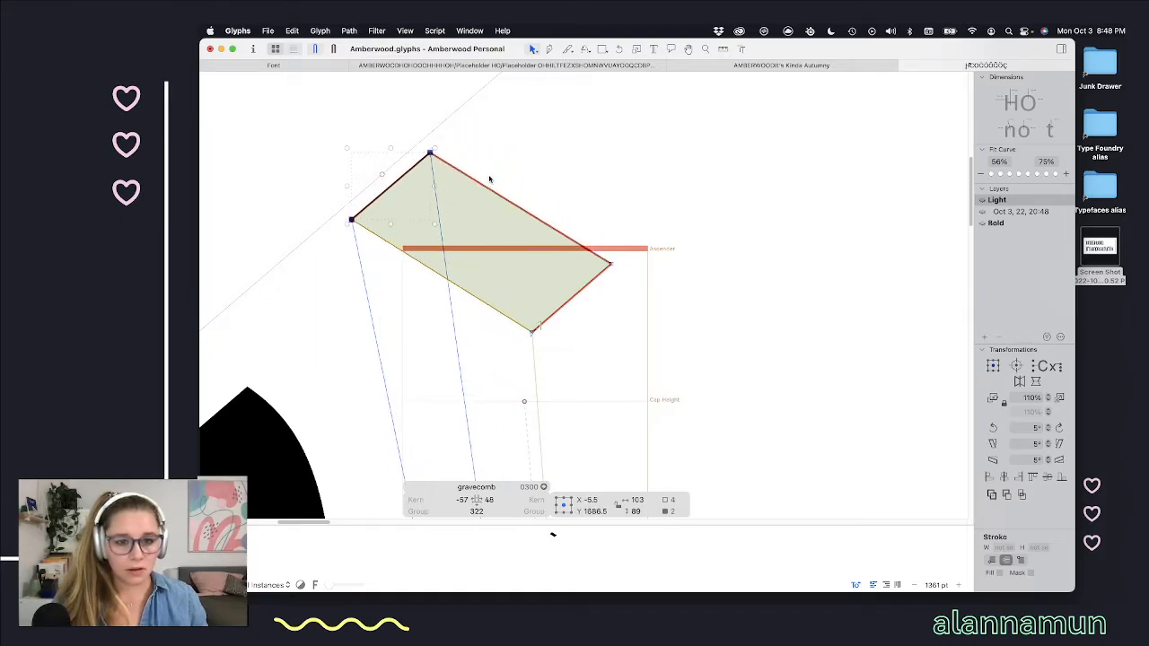
pyautogui.hotkey('shift', 'Left')
pyautogui.hotkey('shift', 'Left')
pyautogui.hotkey('shift', 'Left')
pyautogui.hotkey('shift', 'Left')
pyautogui.hotkey('shift', 'Right')
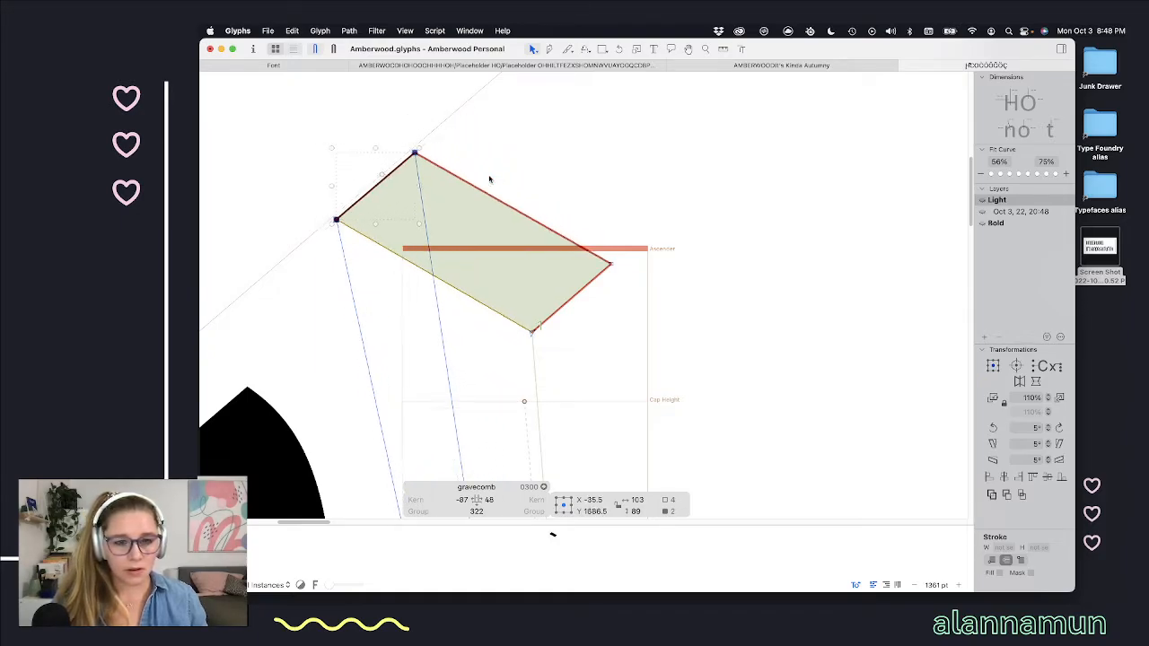
pyautogui.hotkey('shift', 'Right')
# Step: Preview the flatter grave and compare its two short ends by placing the diagonal guide against the upper-left and bottom corners
pyautogui.press('space')
pyautogui.scroll(-4, 544, 171)
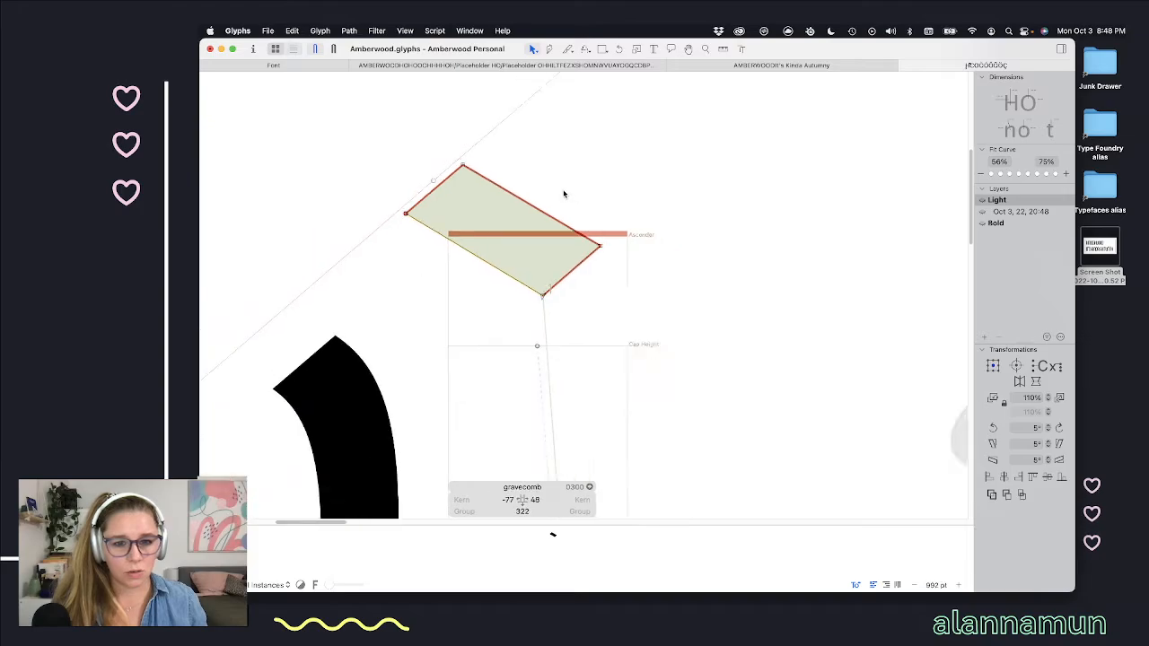
pyautogui.click(460, 208)
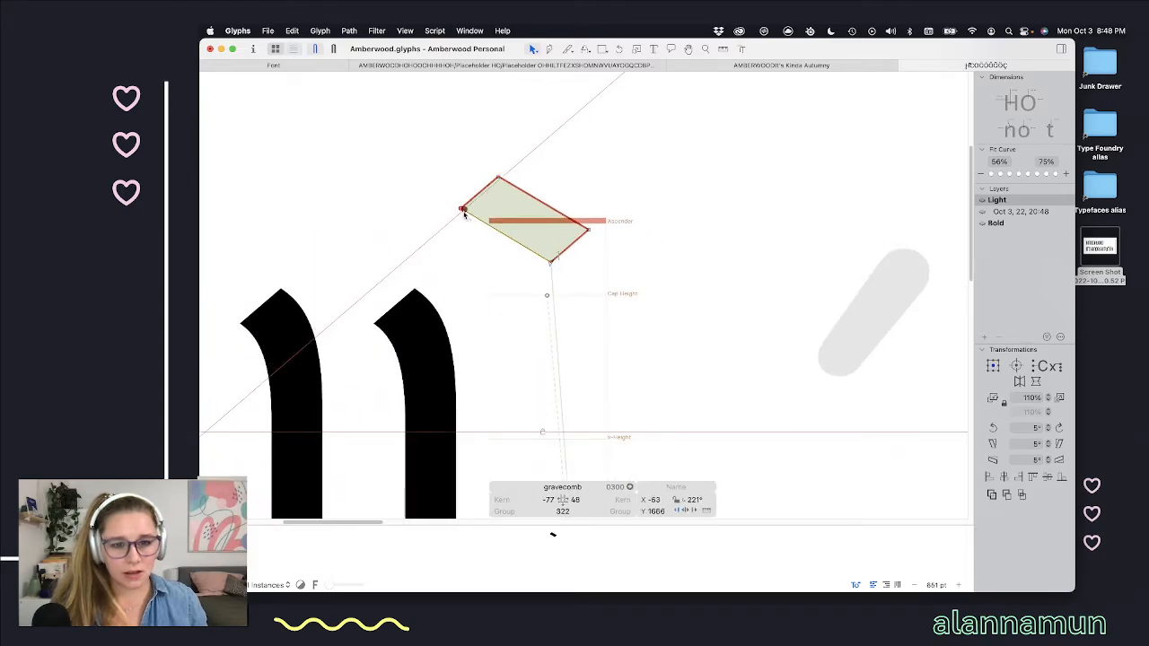
pyautogui.click(551, 263)
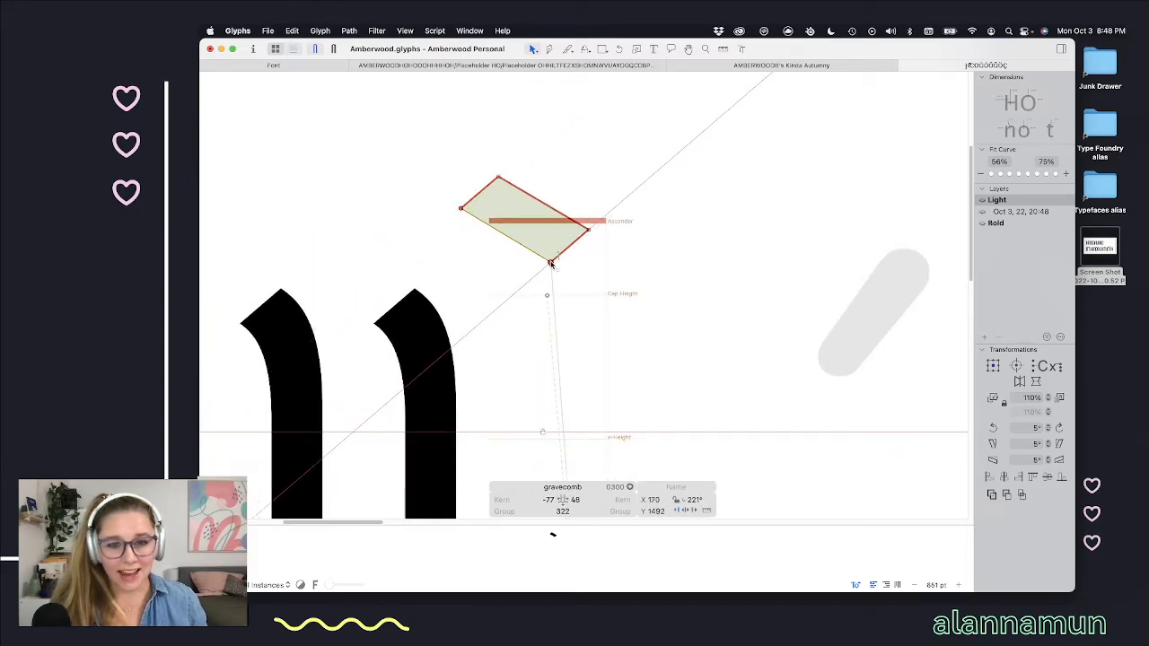
pyautogui.click(665, 266)
pyautogui.scroll(-4, 667, 269)
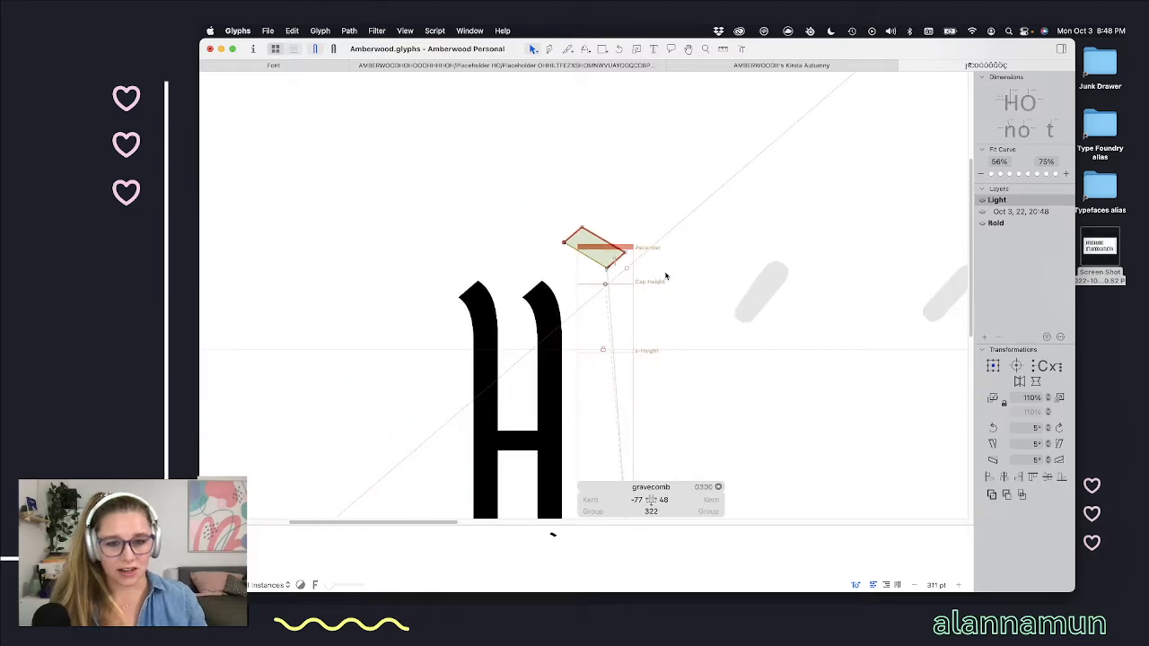
# Step: Move the acute, circumflex, tilde, dieresis and cedilla combining placeholders from after the grave to the start of the line, before H
pyautogui.press('t')
pyautogui.scroll(-4, 754, 321)
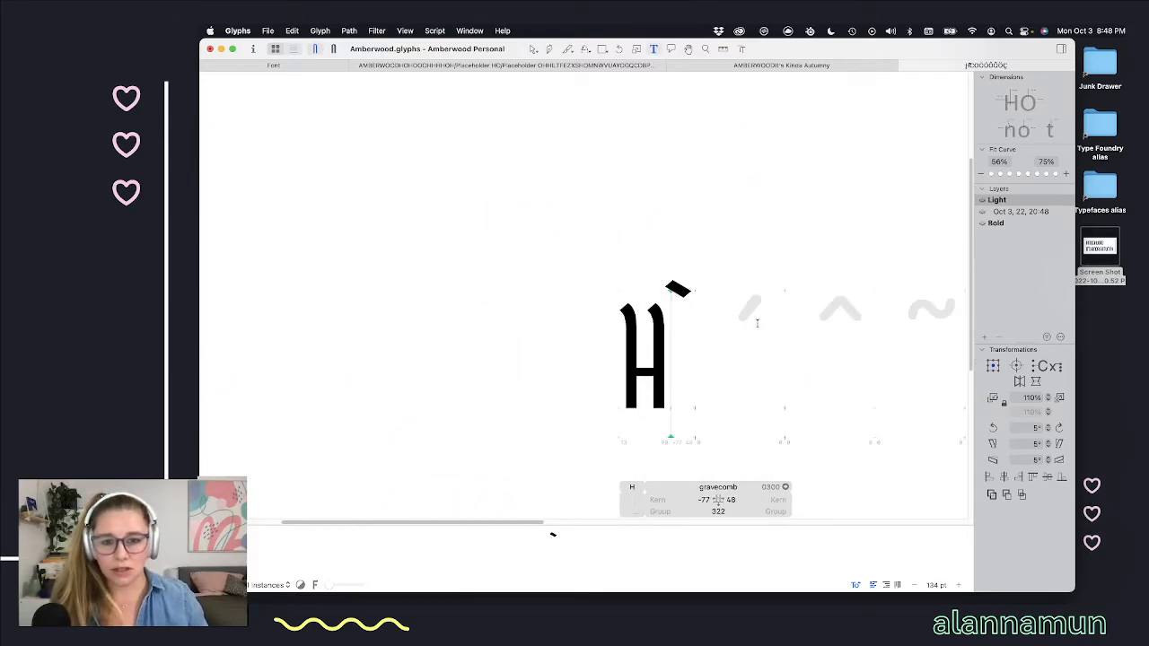
pyautogui.hscroll(5, 823, 325)
pyautogui.click(898, 329)
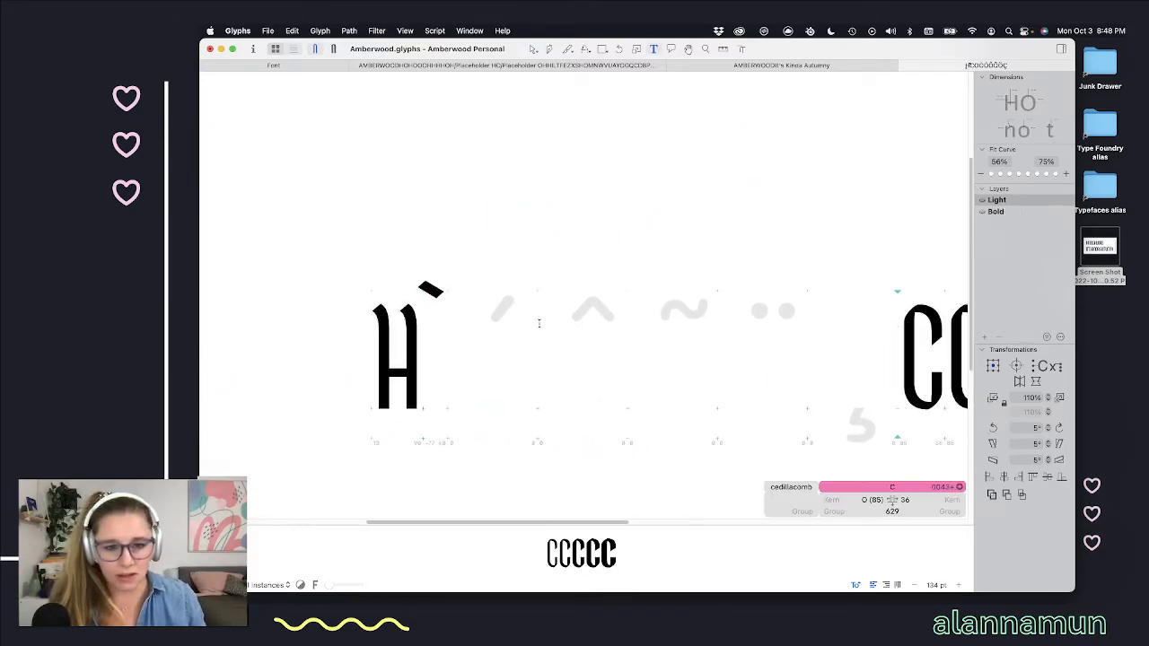
pyautogui.keyDown('shift'); pyautogui.click(464, 341); pyautogui.keyUp('shift')
pyautogui.press('BackSpace')
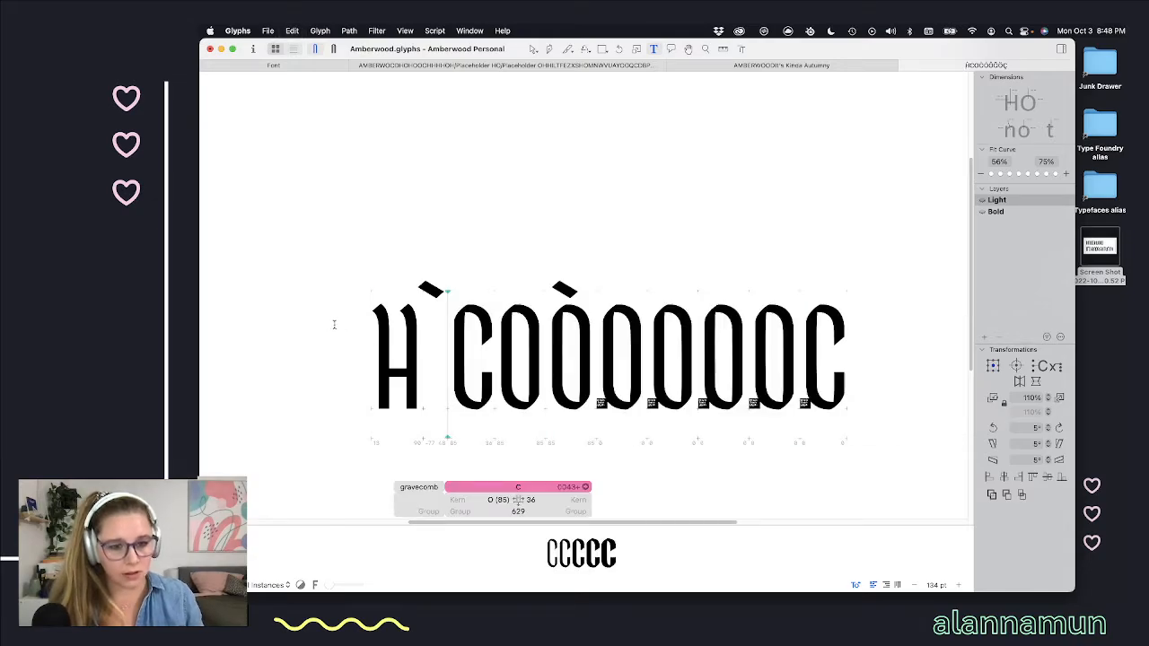
pyautogui.click(338, 323)
pyautogui.write('´ˆ˜¨¸')
pyautogui.hscroll(6, 706, 316)
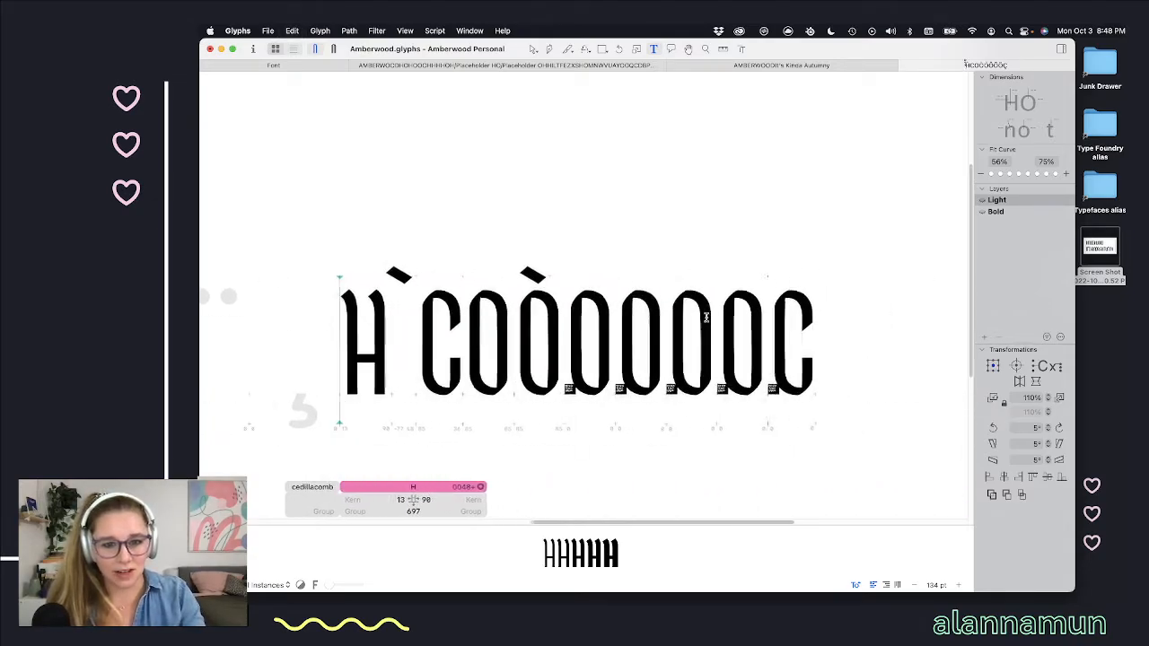
# Step: Remove the C that follows the grave and check the accent's shape on Ograve
pyautogui.scroll(2, 489, 318)
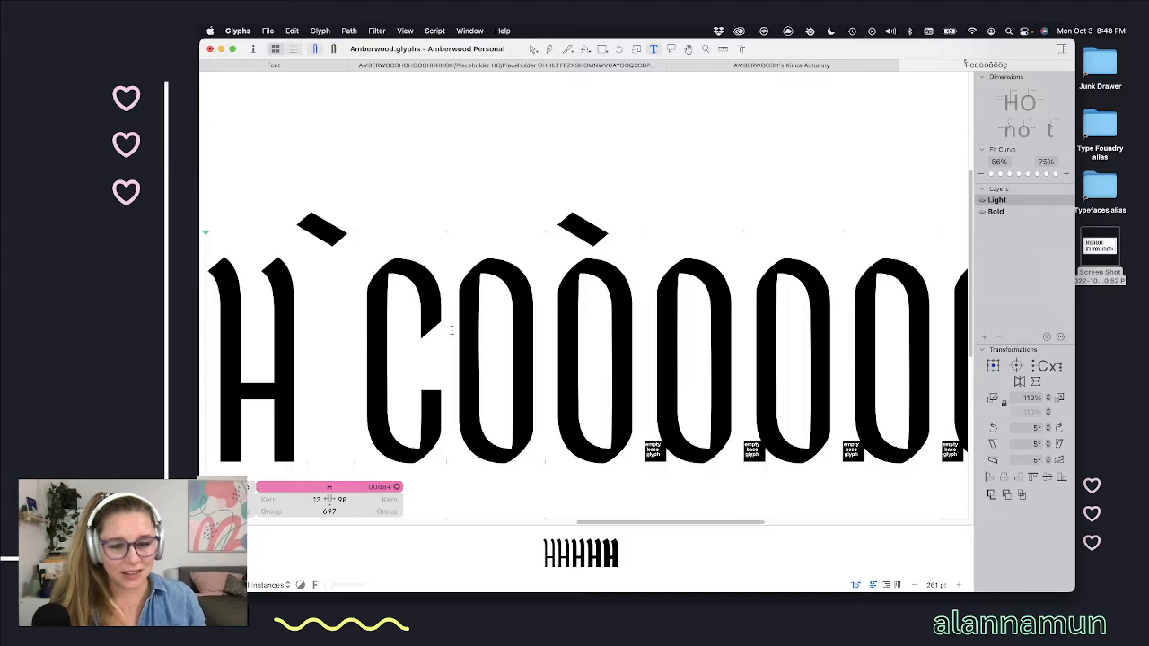
pyautogui.click(447, 331)
pyautogui.press('BackSpace')
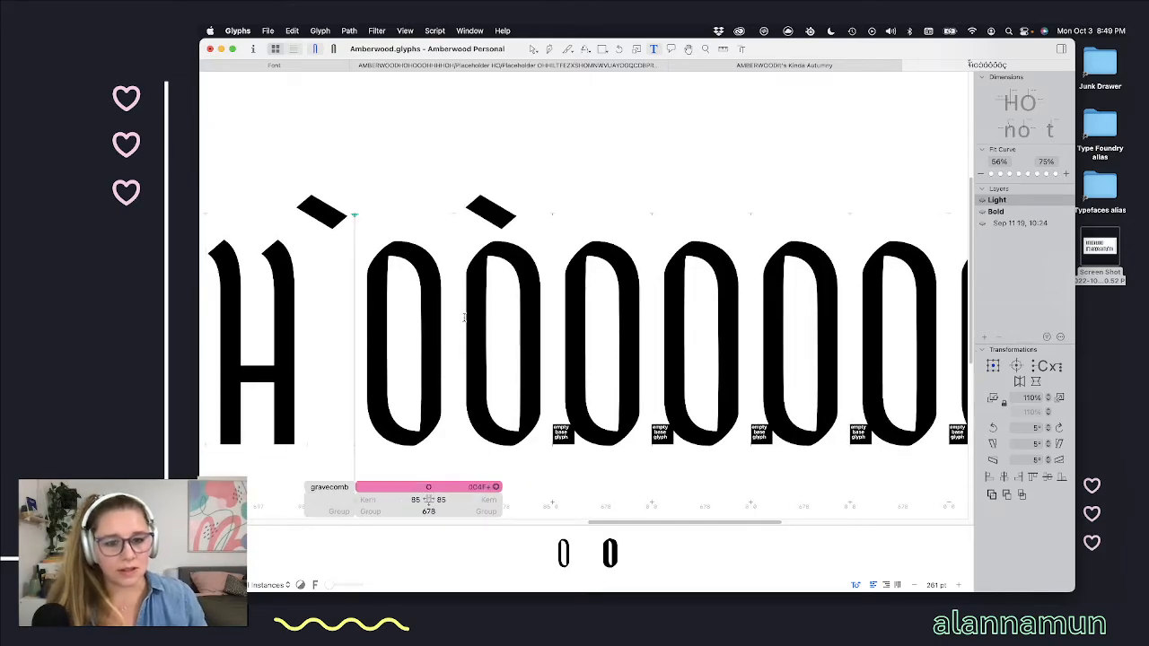
pyautogui.click(465, 317)
pyautogui.click(504, 352)
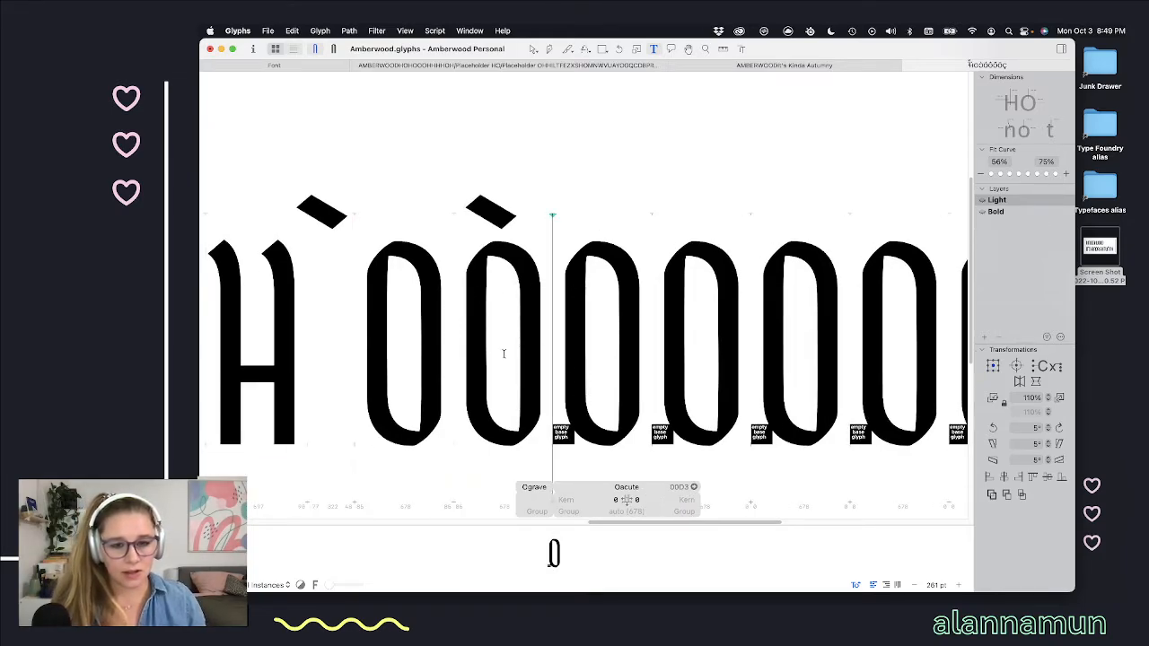
pyautogui.press('Left')
# Step: Shorten the grave by moving its upper-left end nodes 30 units right and 10 units down in gravecomb
pyautogui.doubleClick(321, 210)
pyautogui.press('super+plus')
pyautogui.moveTo(343, 177); pyautogui.dragTo(274, 237)
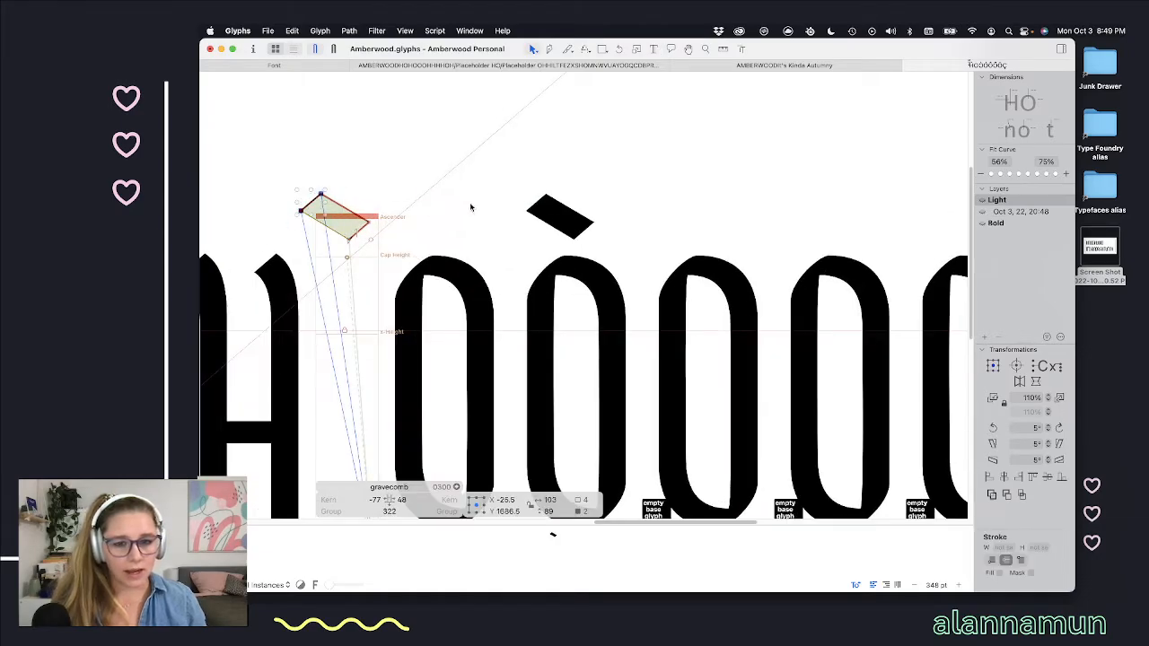
pyautogui.hotkey('shift', 'Right')
pyautogui.hotkey('shift', 'Right')
pyautogui.hotkey('shift', 'Right')
pyautogui.hotkey('shift', 'Down')
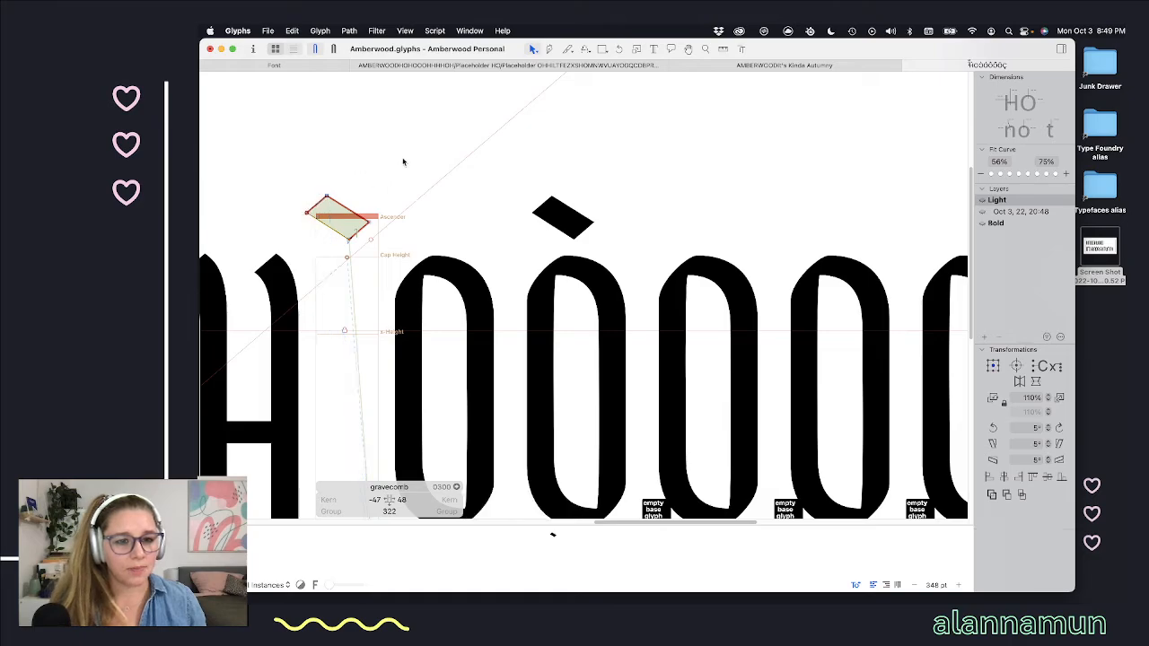
# Step: Copy the grave's outline together with its _top anchor into the empty acutecomb glyph
pyautogui.moveTo(411, 154); pyautogui.dragTo(287, 247)
pyautogui.press('super+c')
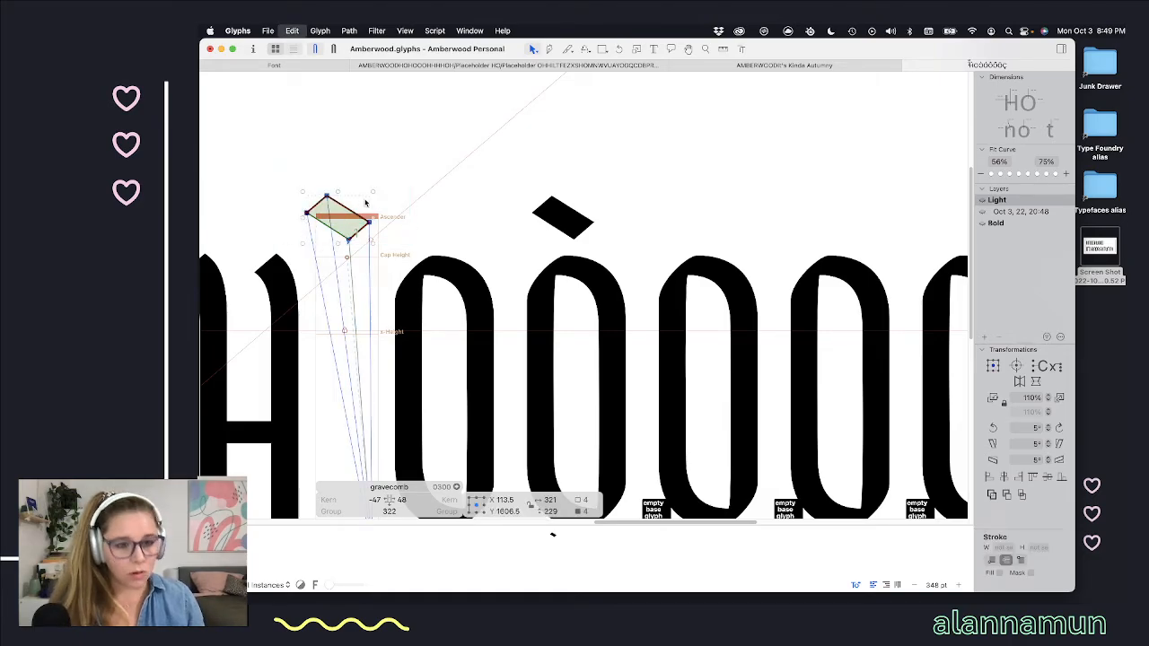
pyautogui.keyDown('shift'); pyautogui.click(348, 259); pyautogui.keyUp('shift')
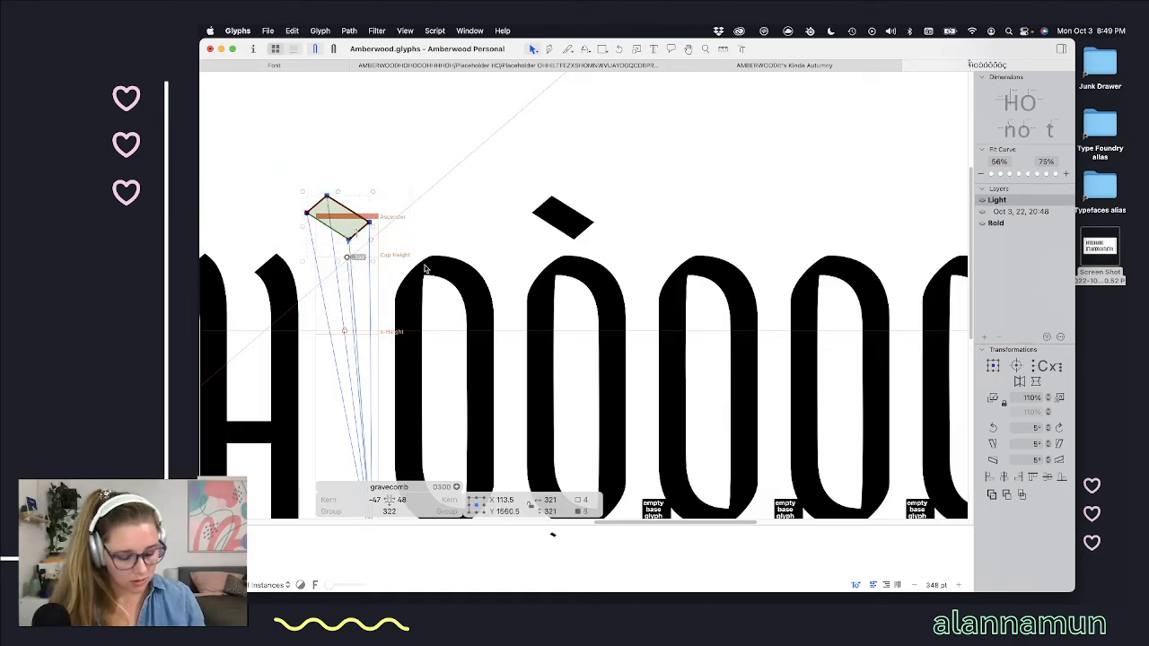
pyautogui.scroll(-3, 376, 276)
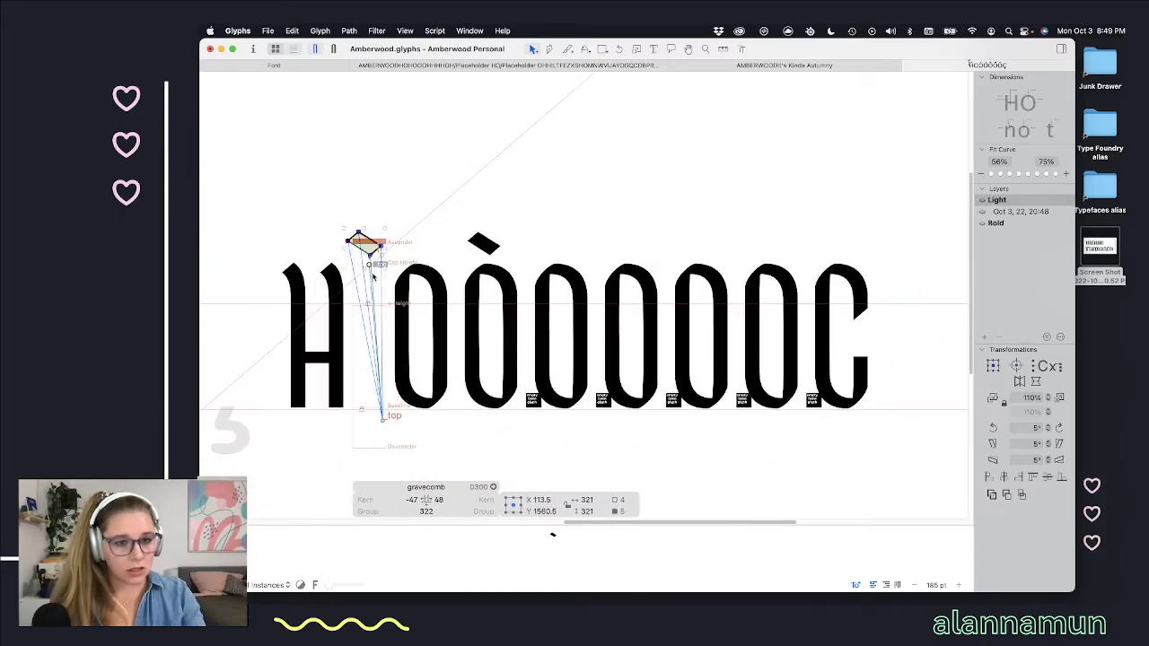
pyautogui.hscroll(-10, 374, 277)
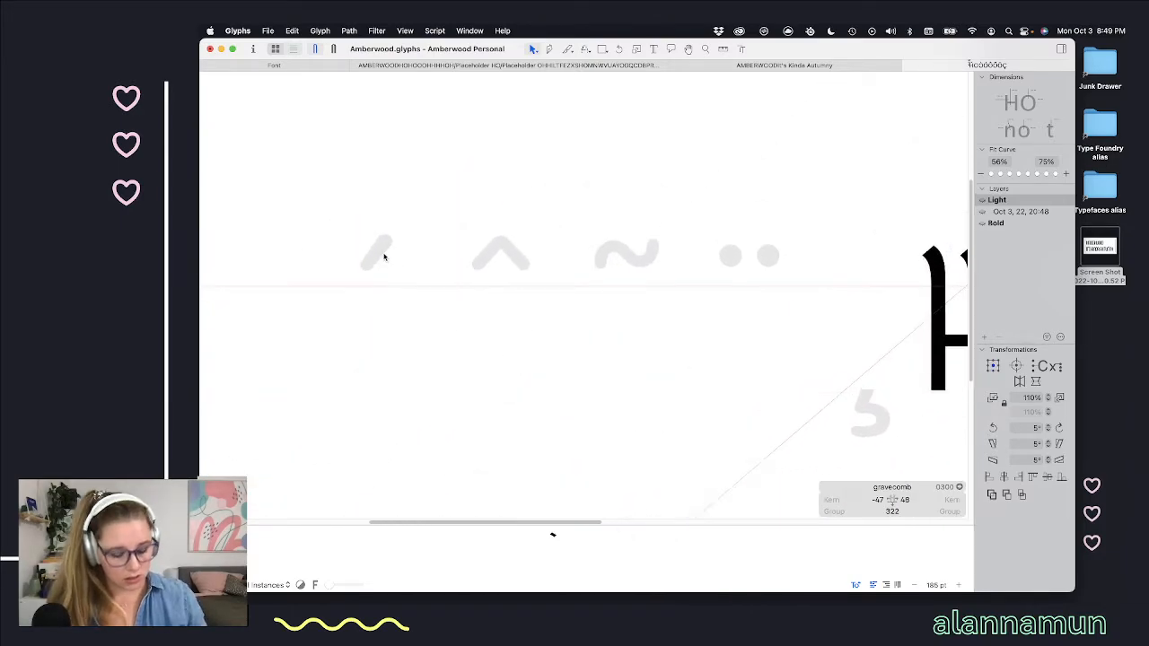
pyautogui.doubleClick(384, 257)
pyautogui.scroll(2, 316, 250)
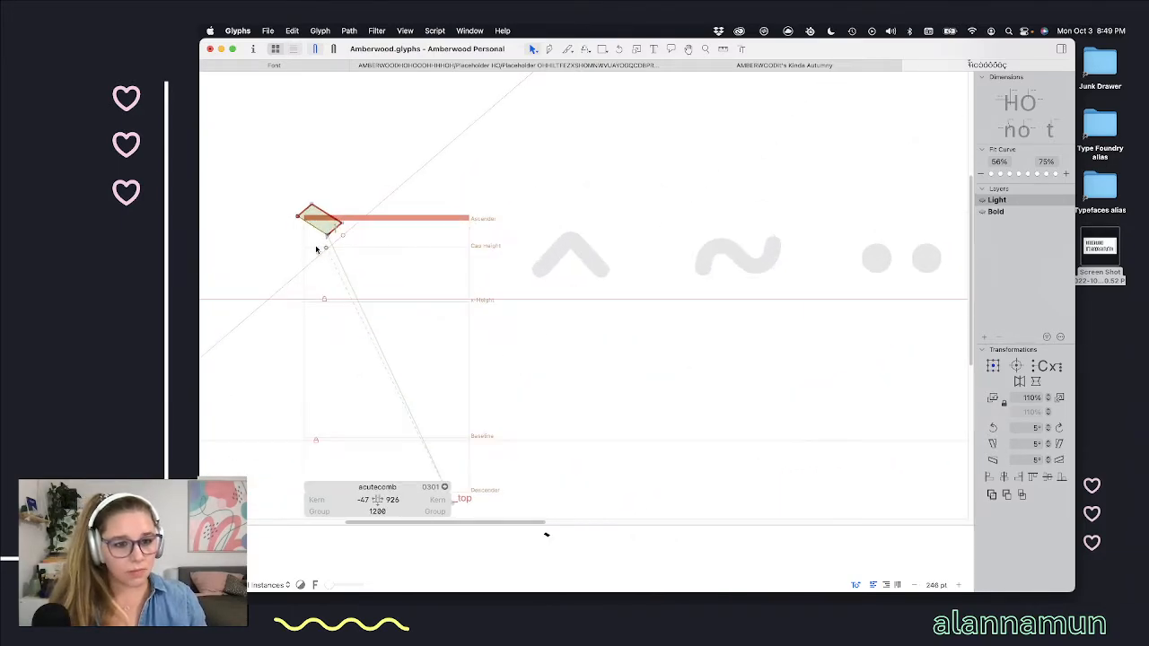
pyautogui.scroll(2, 316, 249)
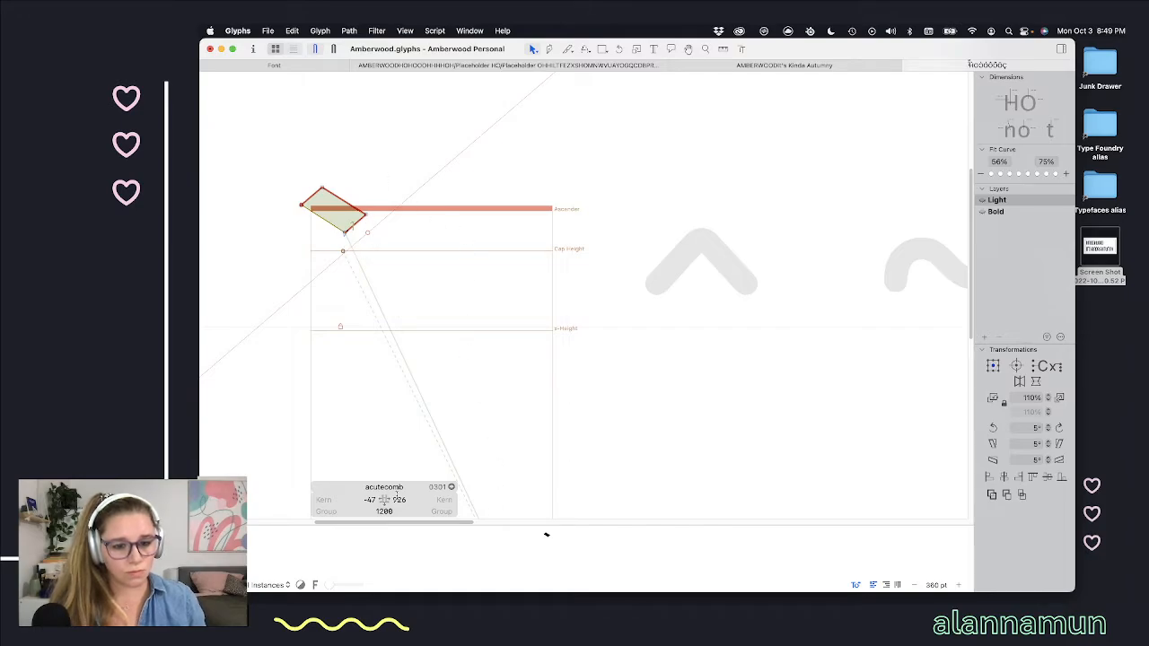
# Step: Mirror the outline in acutecomb horizontally and shift it right so its bottom corner sits above the anchor
pyautogui.doubleClick(330, 219)
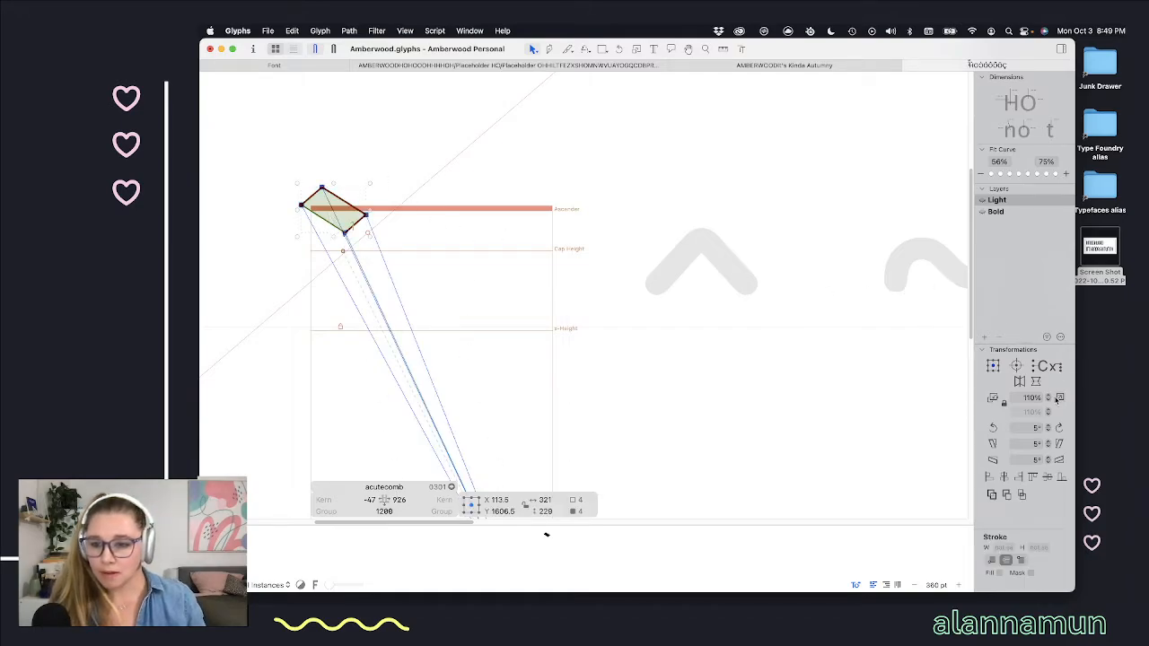
pyautogui.click(1019, 382)
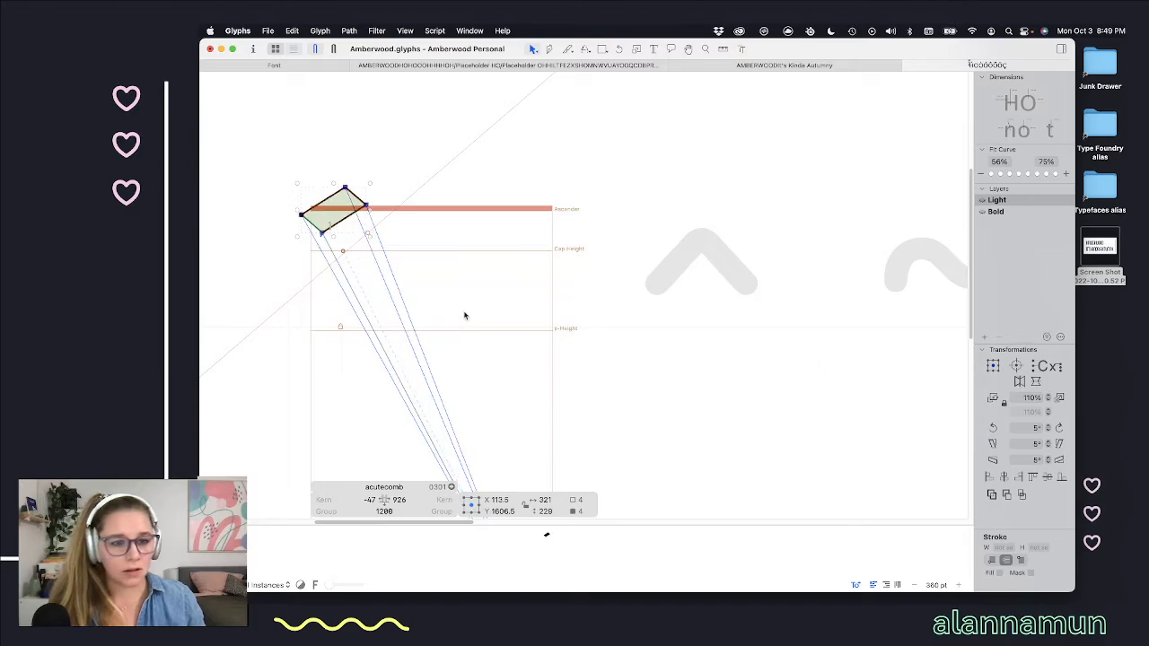
pyautogui.moveTo(322, 235); pyautogui.dragTo(345, 235)
pyautogui.click(474, 274)
pyautogui.press('space')
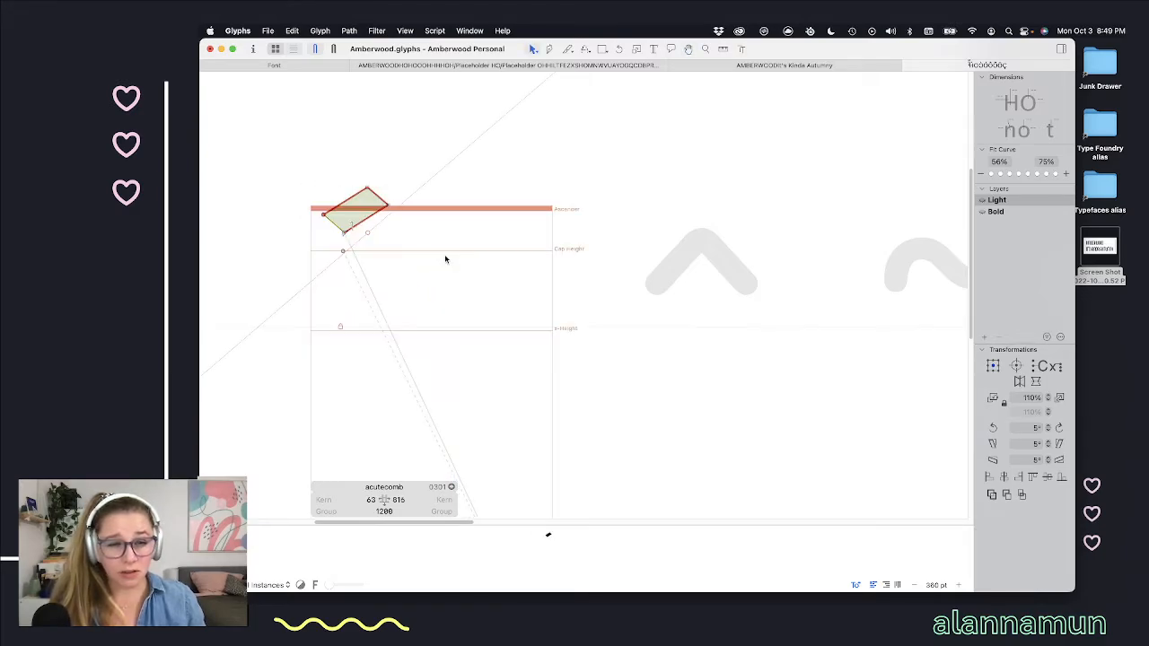
# Step: Set acutecomb's right sidebearing to 12
pyautogui.scroll(-5, 444, 258)
pyautogui.hscroll(3, 442, 257)
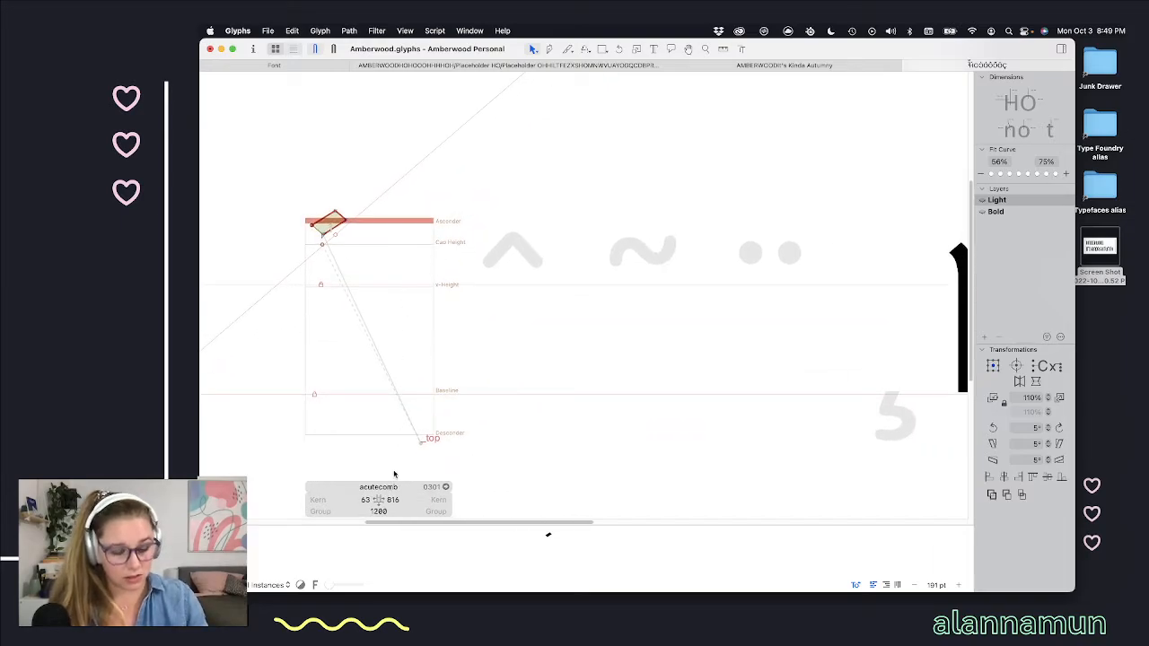
pyautogui.click(393, 498)
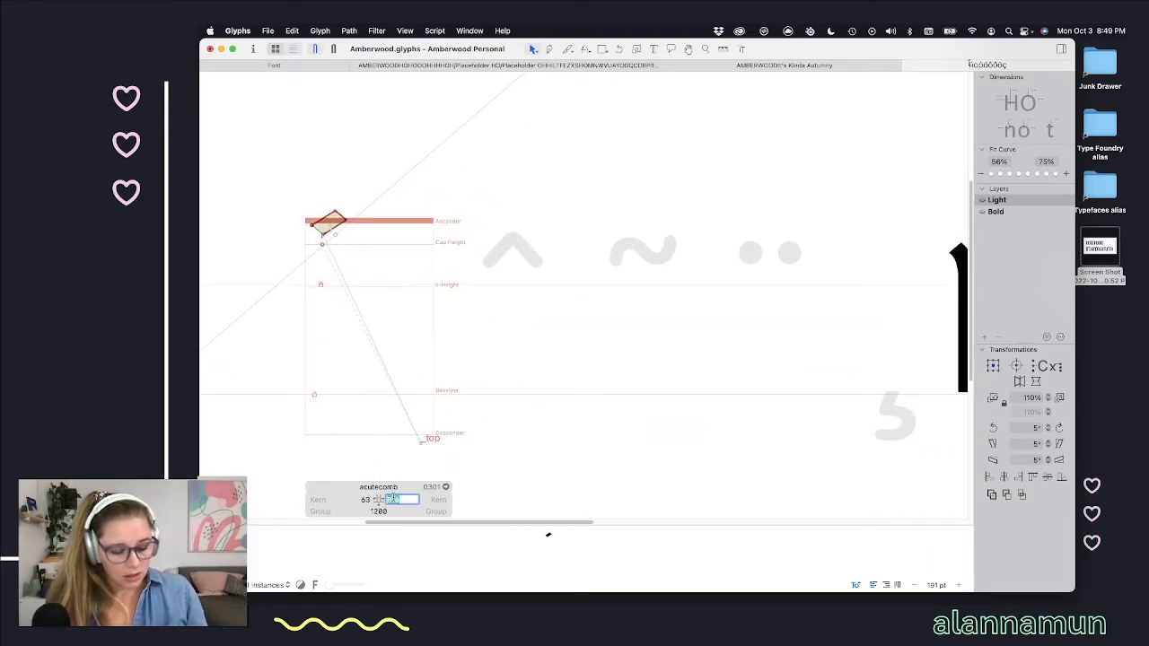
pyautogui.write('12')
pyautogui.press('Return')
# Step: Check the acute on Oacute and move acutecomb in the text line to directly after gravecomb
pyautogui.hscroll(10, 377, 248)
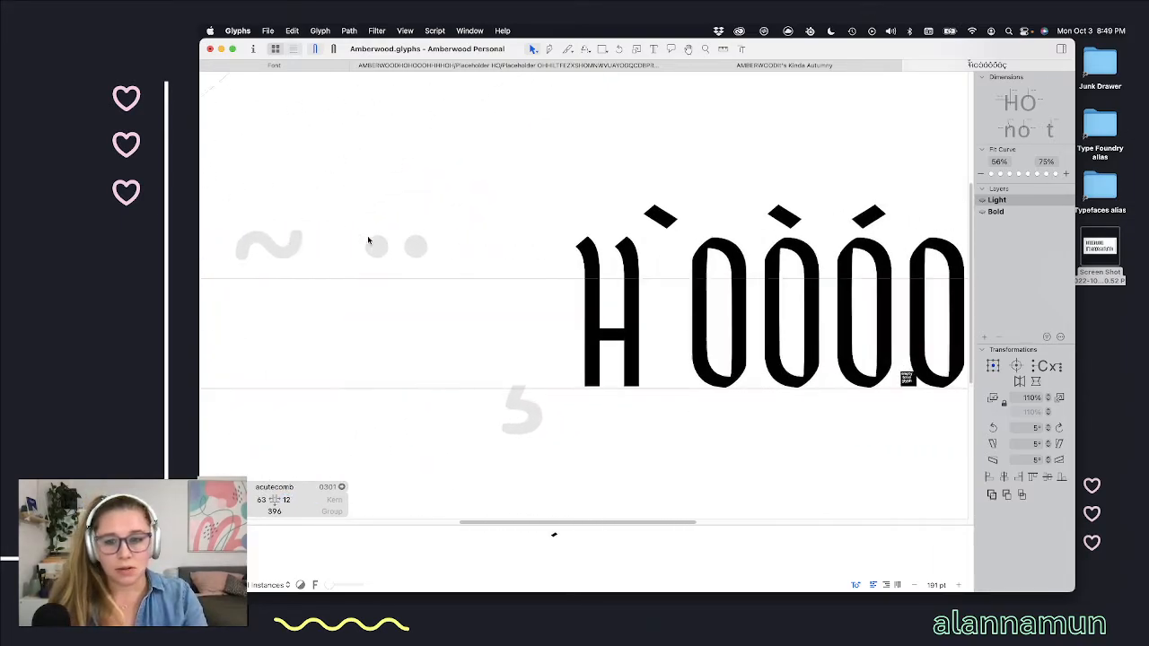
pyautogui.hscroll(3, 367, 241)
pyautogui.hscroll(-10, 385, 249)
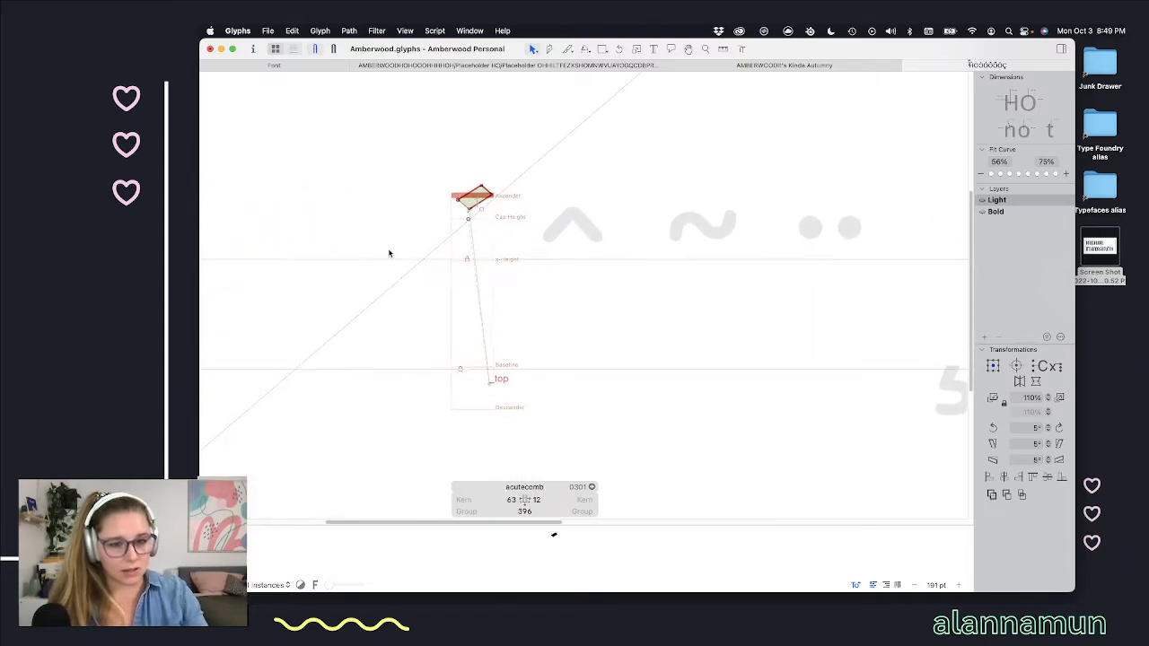
pyautogui.press('t')
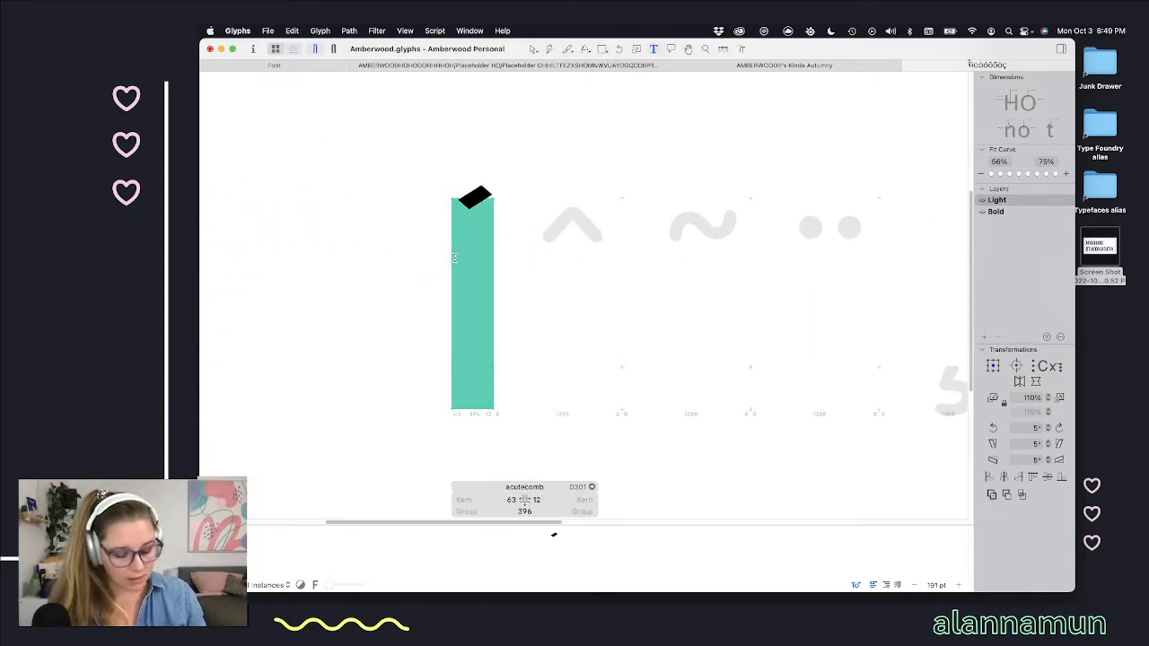
pyautogui.hscroll(10, 455, 258)
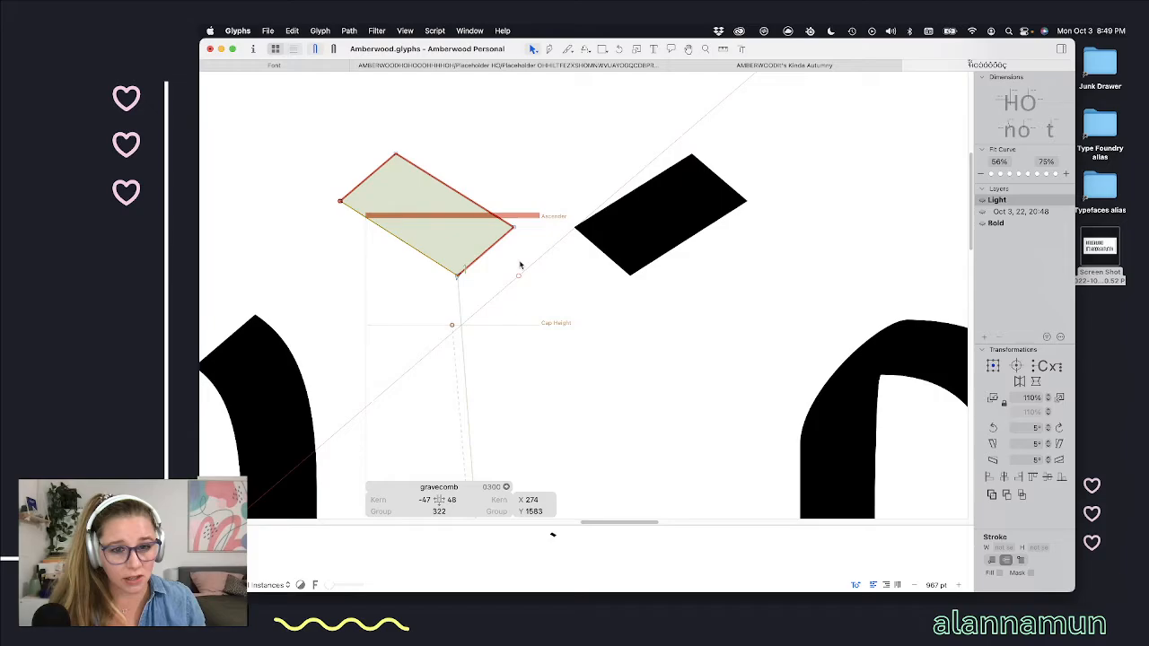
# Step: Align the slanted guide with gravecomb's bottom corner and move the outline's right corner node onto it at X 252, Y 1563
pyautogui.click(520, 269)
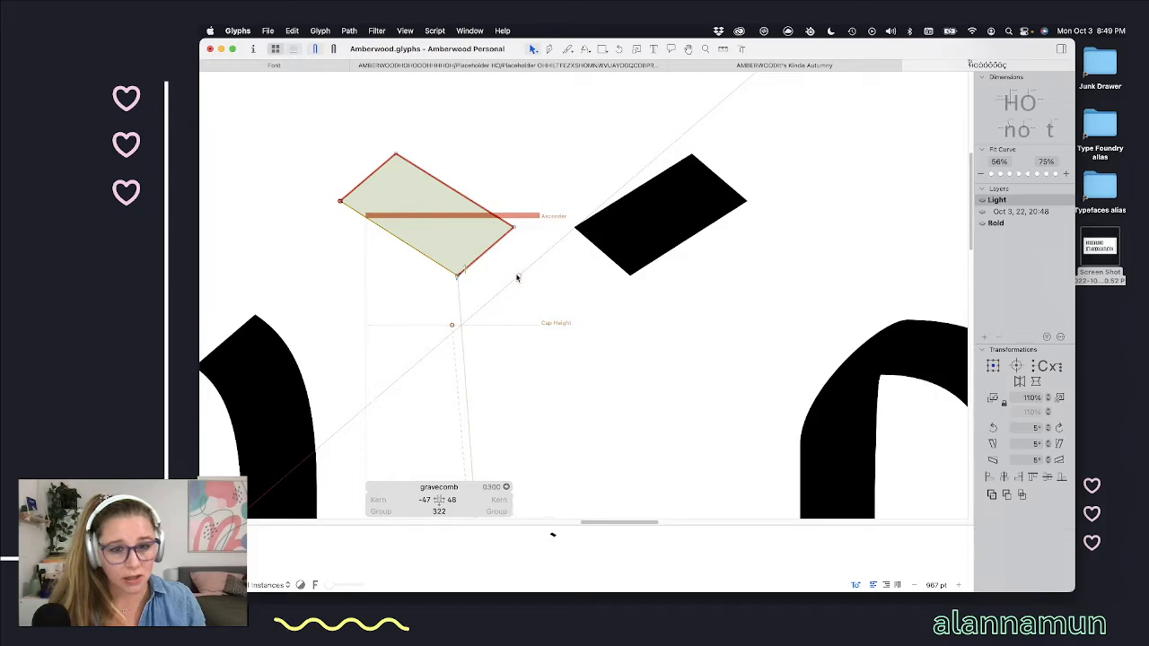
pyautogui.moveTo(515, 278); pyautogui.dragTo(470, 279)
pyautogui.click(514, 226)
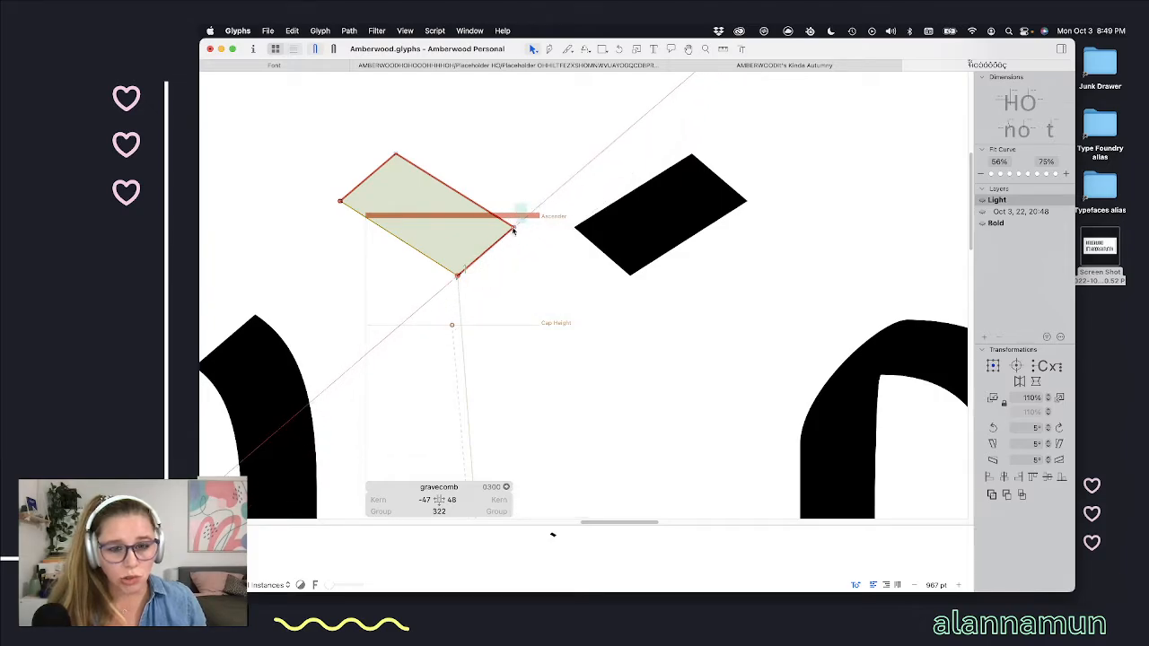
pyautogui.press('Left')
pyautogui.press('Left')
pyautogui.press('Left')
pyautogui.press('Left')
pyautogui.press('Left')
pyautogui.press('Left')
pyautogui.press('Left')
pyautogui.press('Left')
pyautogui.press('Left')
pyautogui.press('Left')
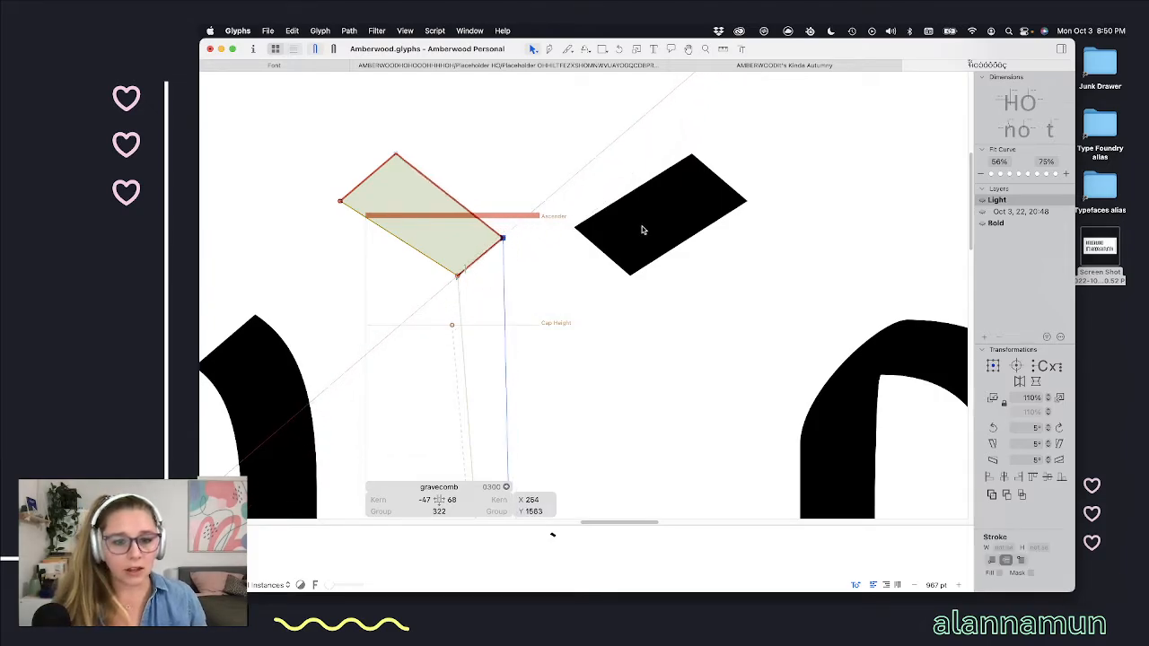
pyautogui.press('Left')
pyautogui.press('Left')
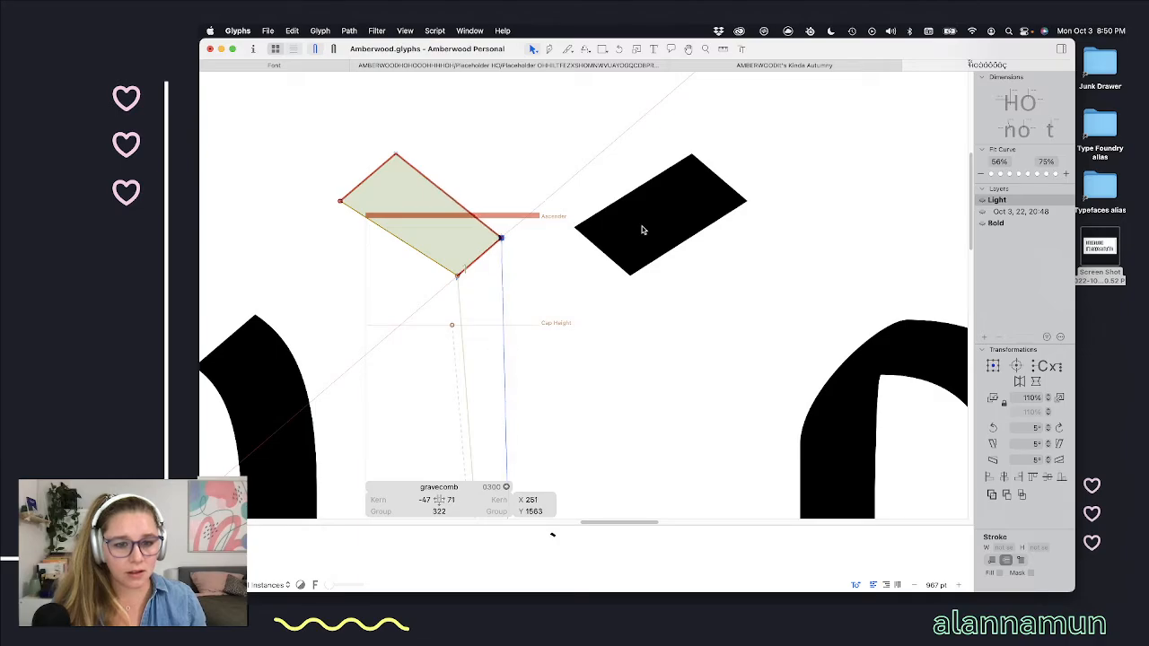
pyautogui.press('space')
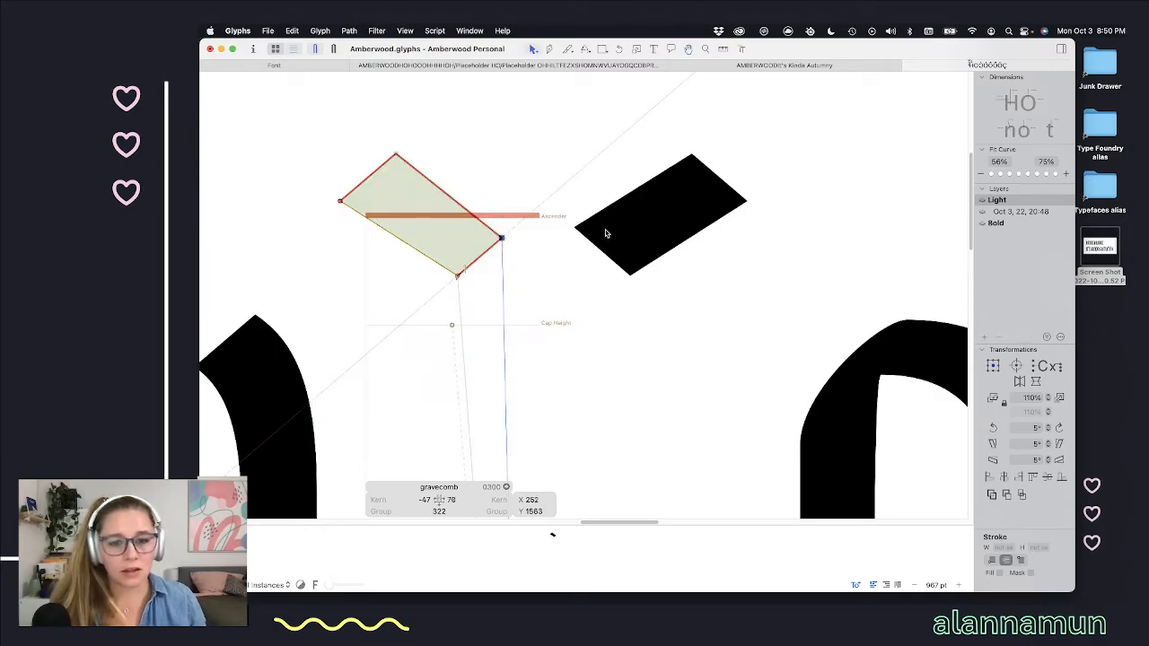
# Step: Taper acutecomb to match the grave by lowering its left corner node and moving it right to X 87
pyautogui.doubleClick(606, 233)
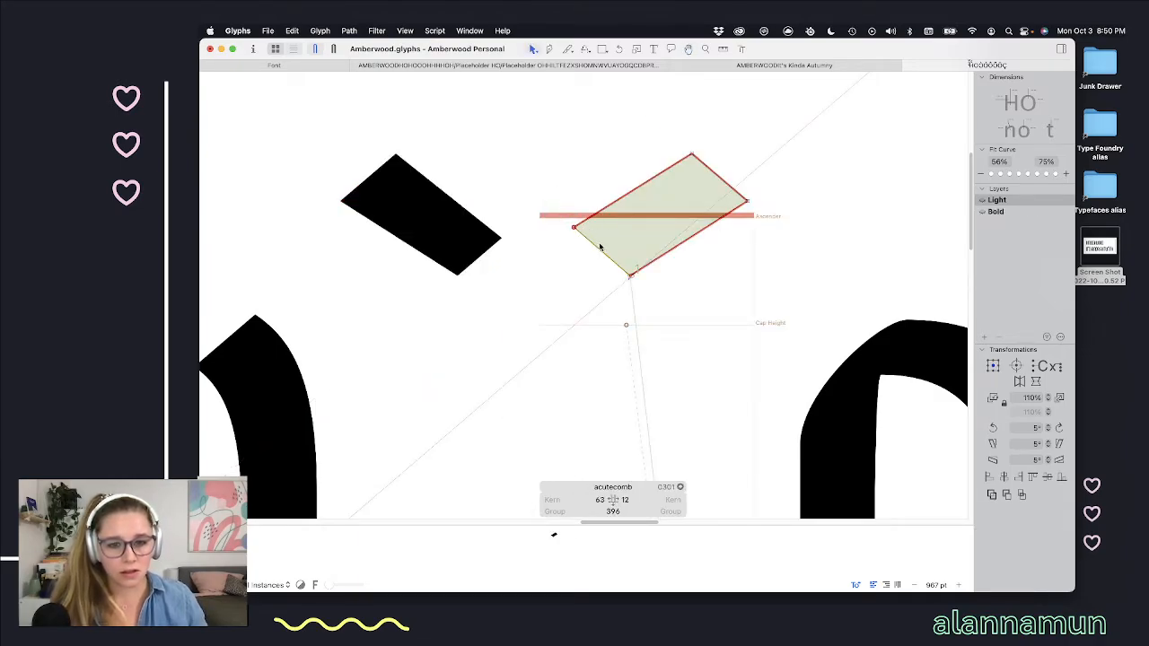
pyautogui.click(573, 226)
pyautogui.hotkey('shift', 'Right')
pyautogui.hotkey('shift', 'Right')
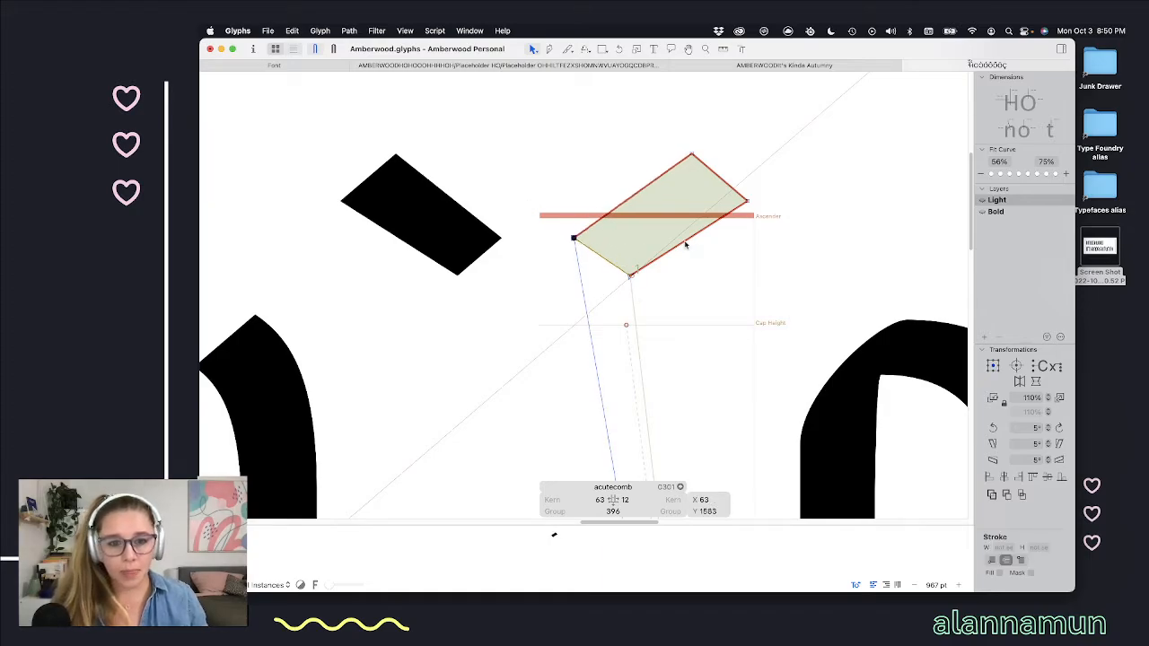
pyautogui.press('Right')
pyautogui.press('Right')
pyautogui.press('Right')
pyautogui.press('Right')
pyautogui.press('space')
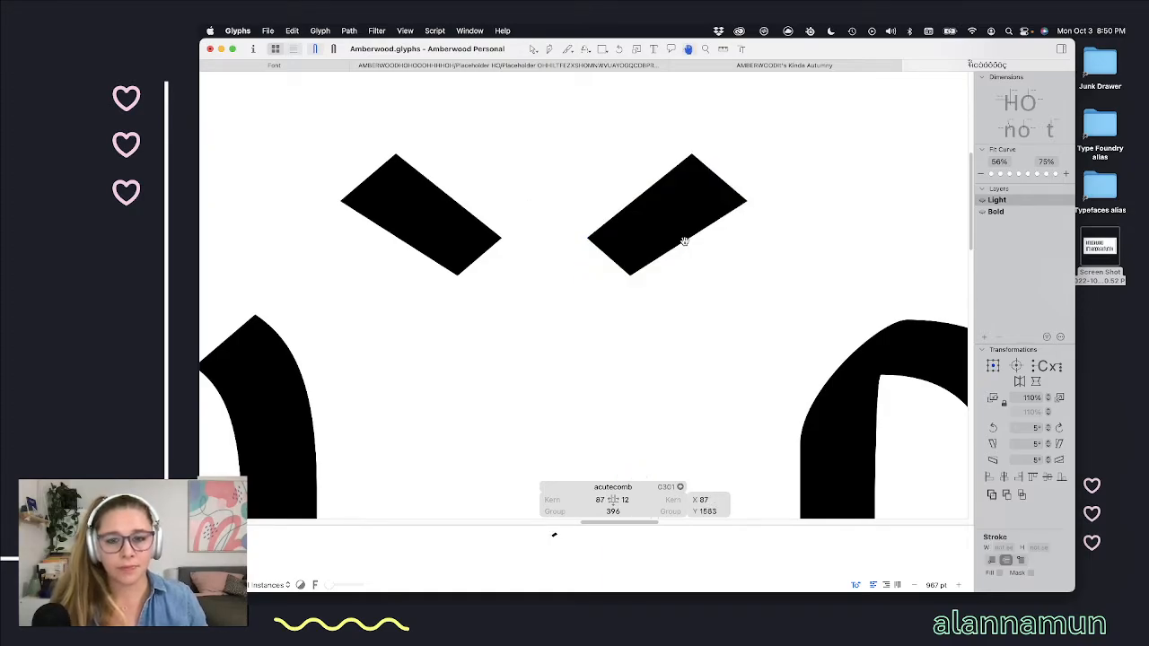
# Step: Shift the whole grave outline in gravecomb 20 units right, leaving its anchor in place
pyautogui.scroll(-5, 684, 242)
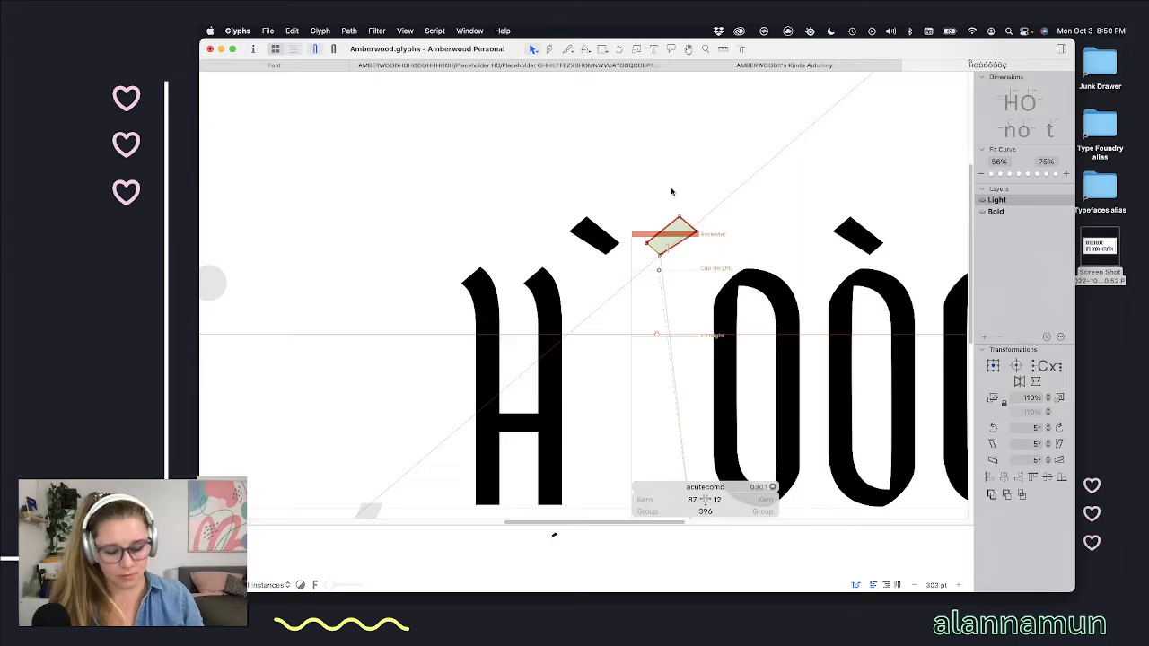
pyautogui.press('t')
pyautogui.hscroll(5, 671, 188)
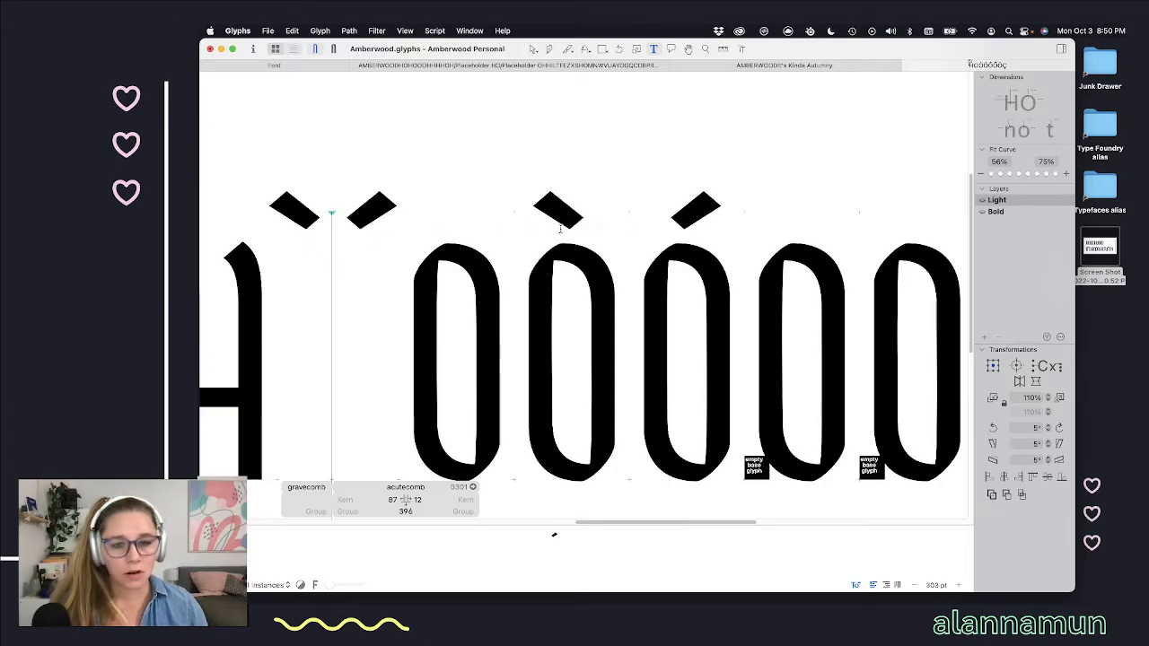
pyautogui.scroll(-2, 296, 255)
pyautogui.doubleClick(313, 254)
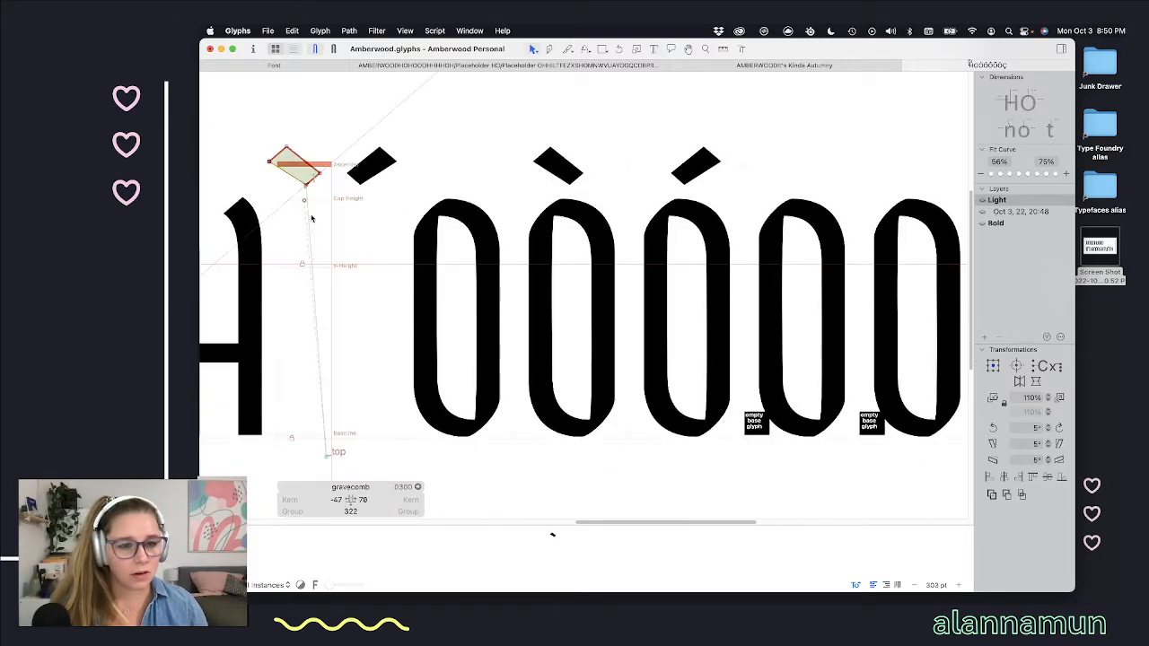
pyautogui.moveTo(342, 125); pyautogui.dragTo(255, 200)
pyautogui.hotkey('shift', 'Right')
pyautogui.hotkey('shift', 'Right')
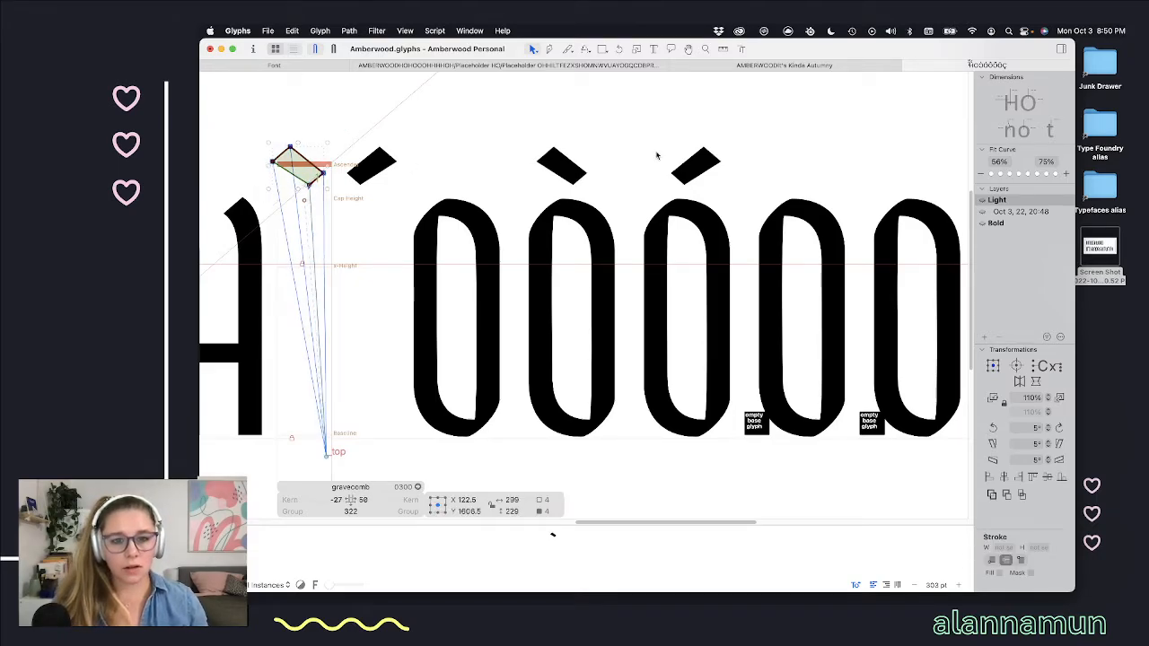
# Step: Shift the whole acute outline in acutecomb 20 units left, leaving its anchor in place
pyautogui.moveTo(436, 132); pyautogui.dragTo(359, 187)
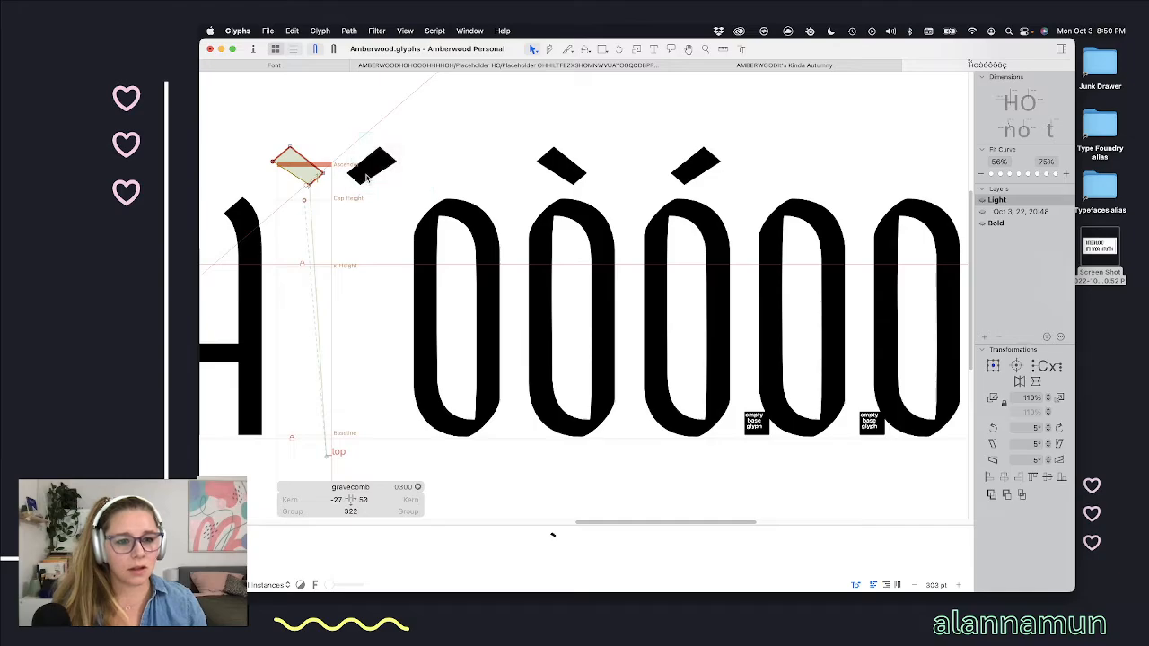
pyautogui.doubleClick(368, 172)
pyautogui.moveTo(423, 129); pyautogui.dragTo(346, 195)
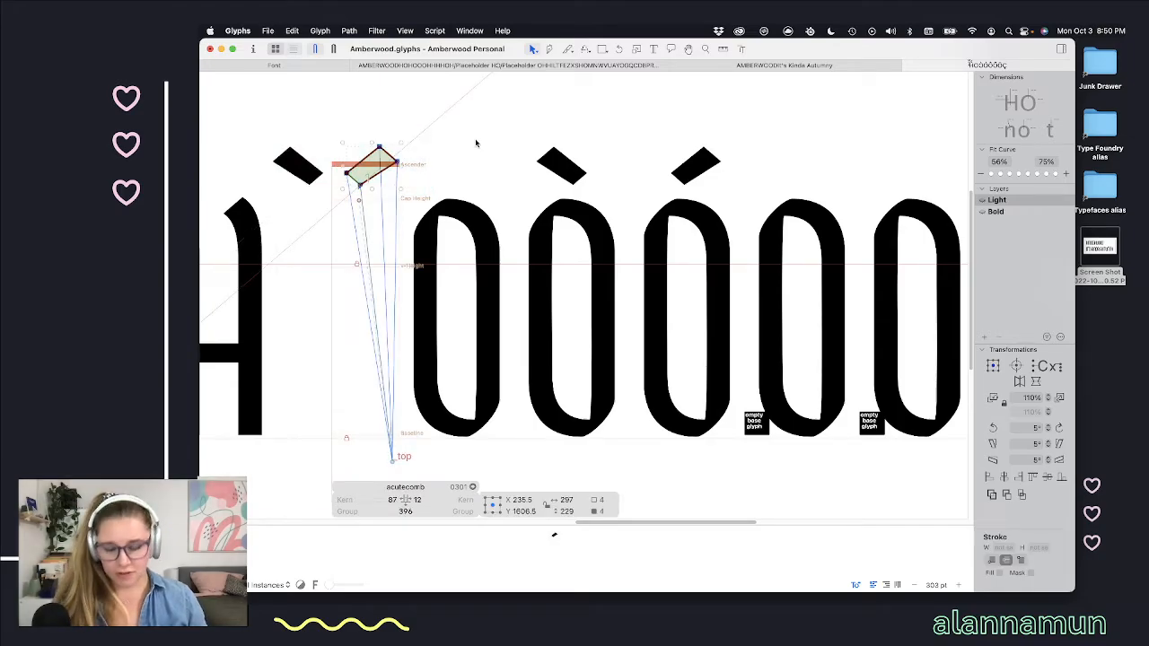
pyautogui.hotkey('shift', 'Left')
# Step: Preview the shifted grave and acute and review their placement over Ograve and Oacute in the text line
pyautogui.press('space')
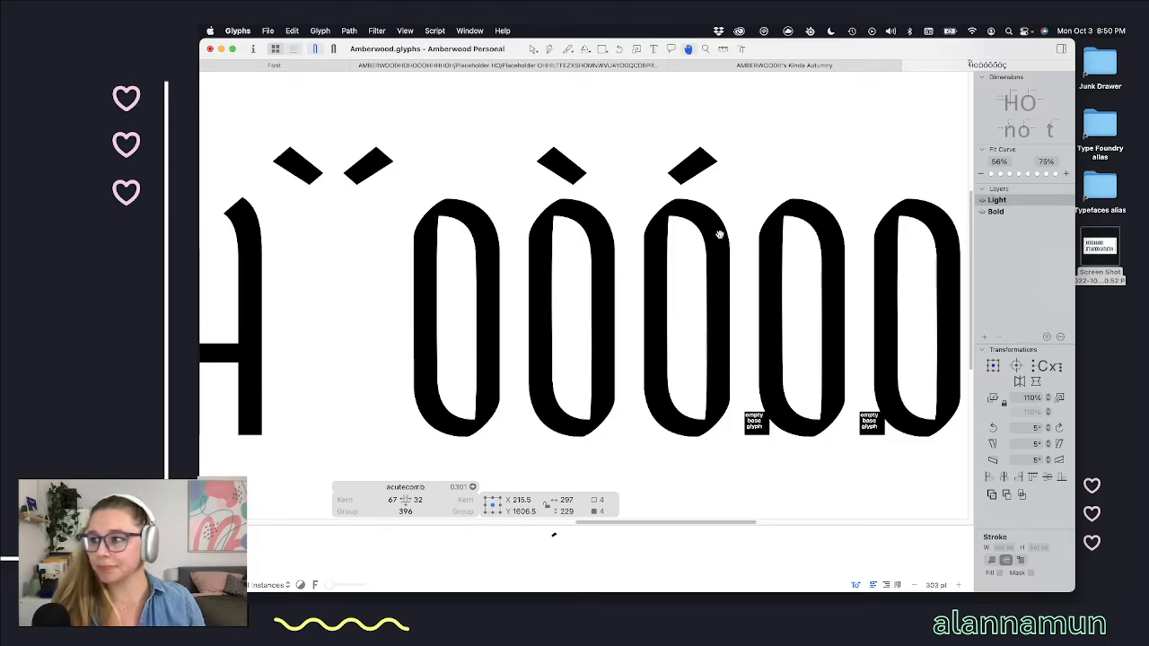
pyautogui.scroll(-3, 666, 176)
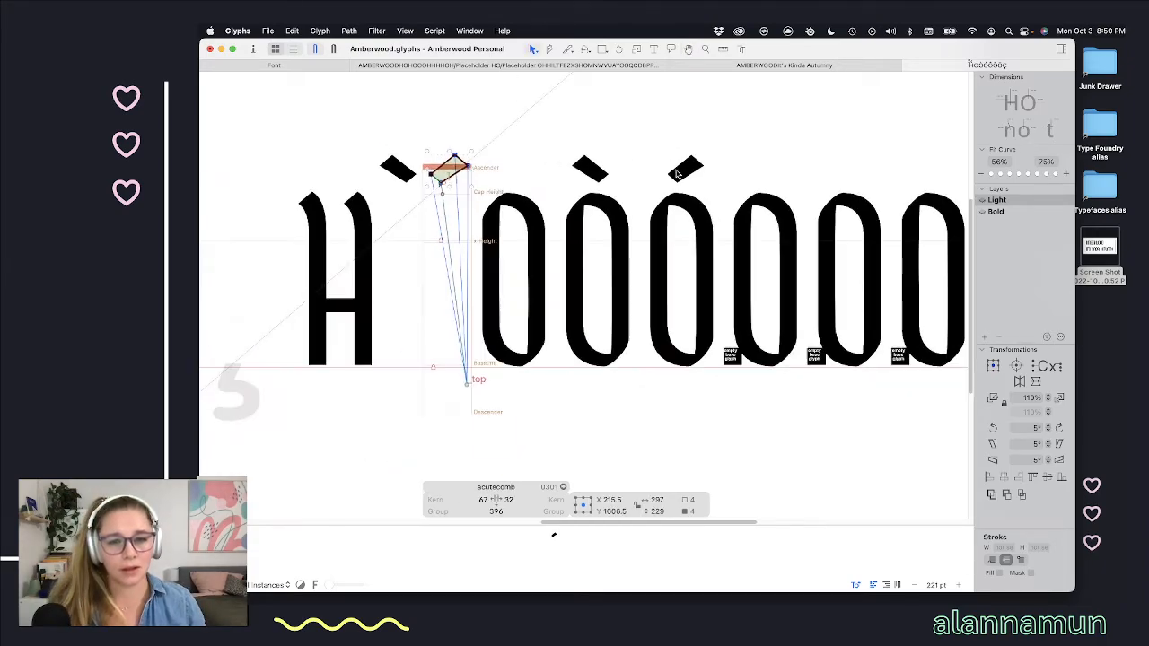
pyautogui.click(816, 162)
pyautogui.press('space')
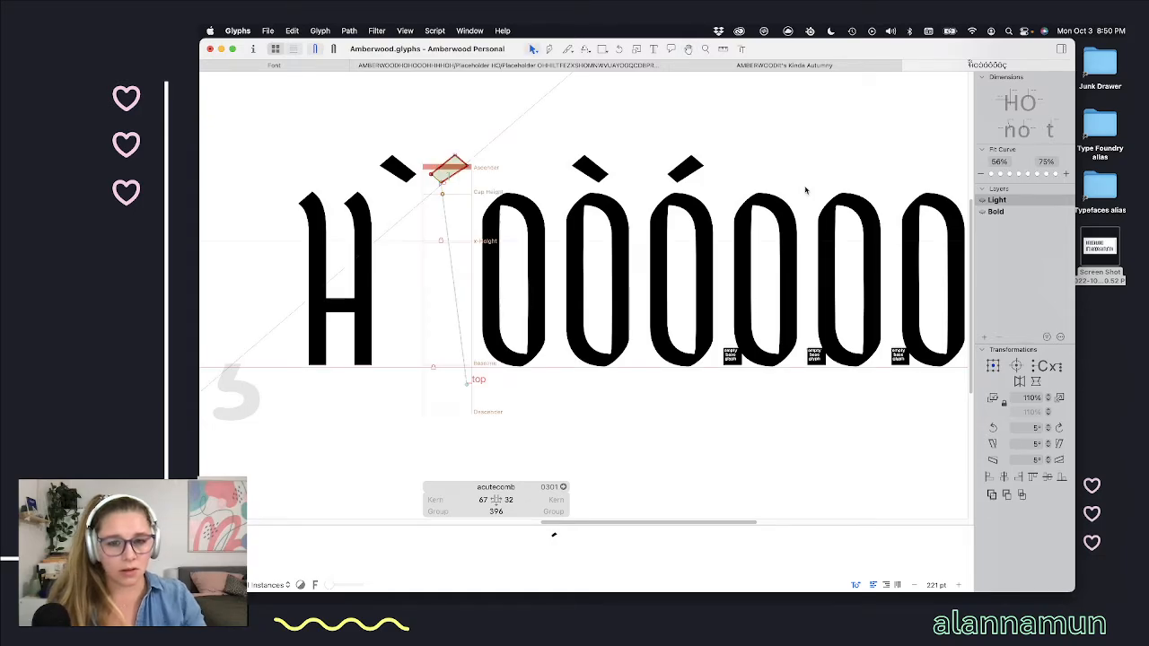
pyautogui.hscroll(-10, 806, 187)
pyautogui.hscroll(-3, 805, 190)
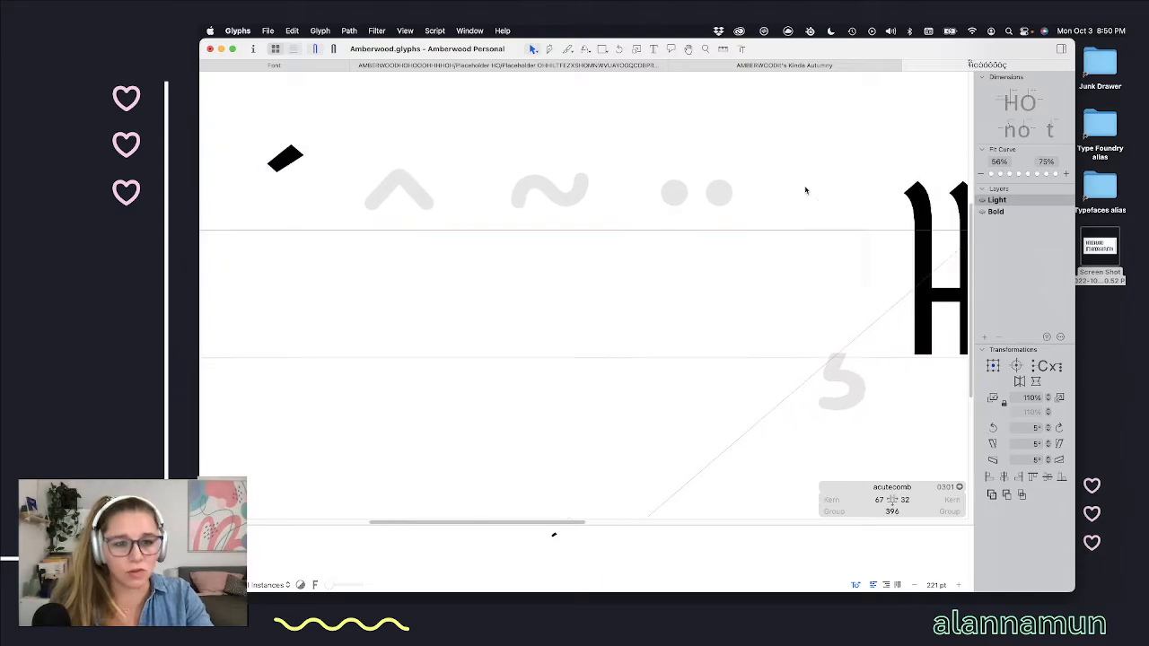
pyautogui.hscroll(8, 805, 191)
pyautogui.hscroll(10, 805, 191)
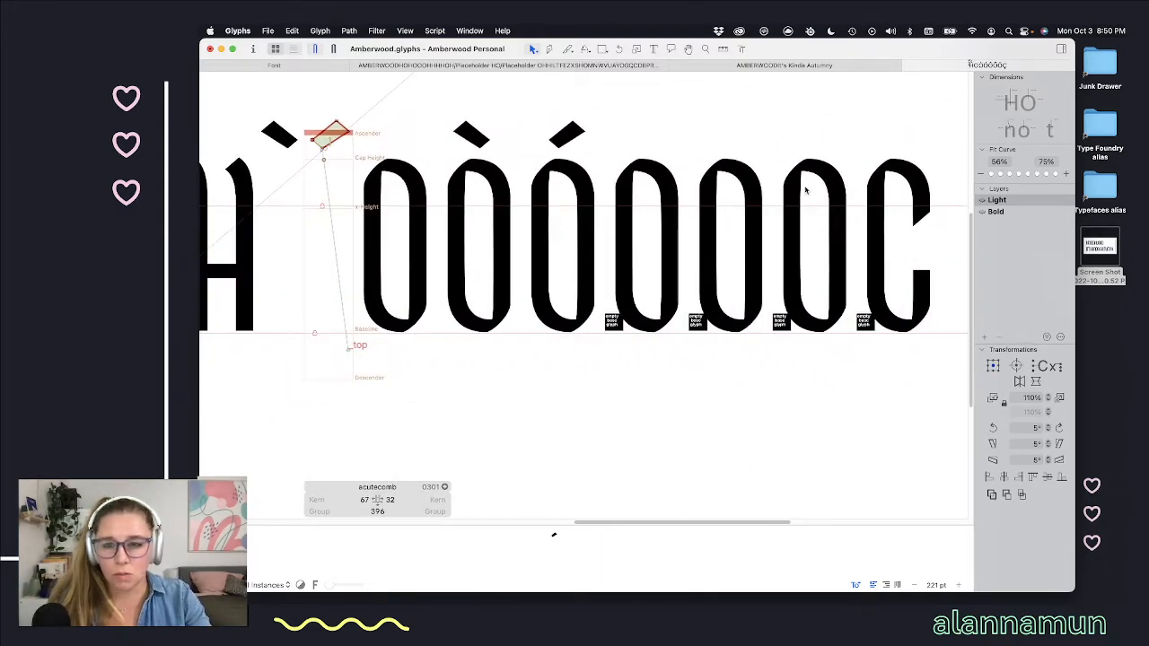
# Step: Copy acutecomb's outline together with its _top anchor into the empty circumflexcomb glyph
pyautogui.hscroll(-10, 751, 192)
pyautogui.scroll(3, 513, 159)
pyautogui.scroll(2, 466, 175)
pyautogui.press('super+plus')
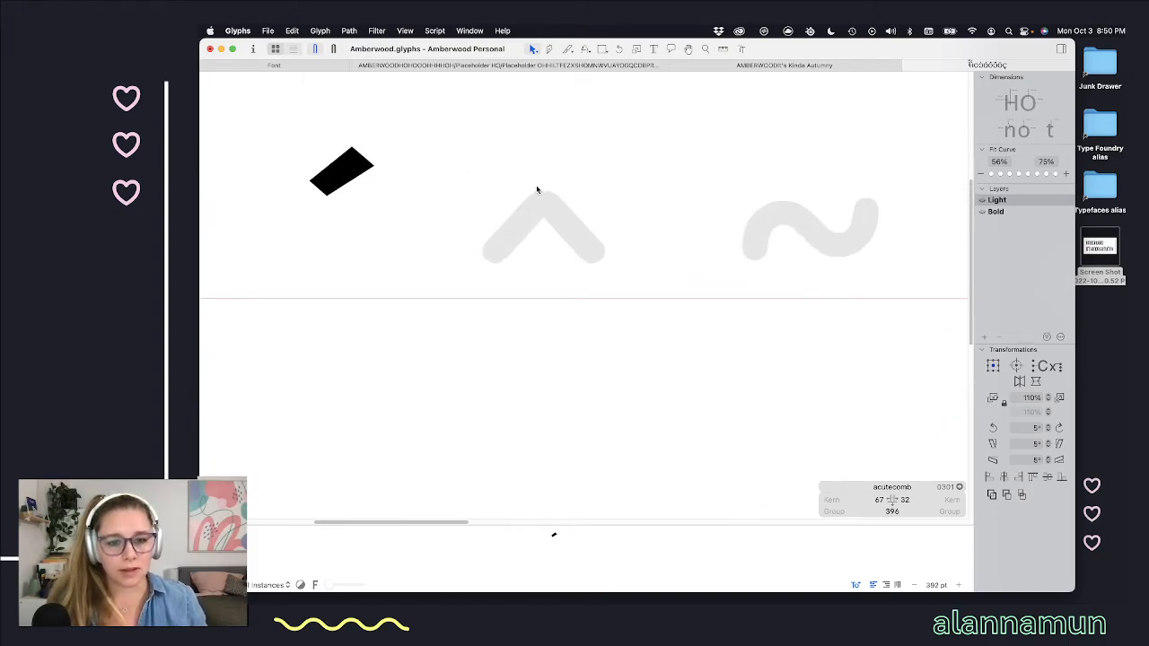
pyautogui.doubleClick(412, 190)
pyautogui.doubleClick(349, 192)
pyautogui.click(331, 213)
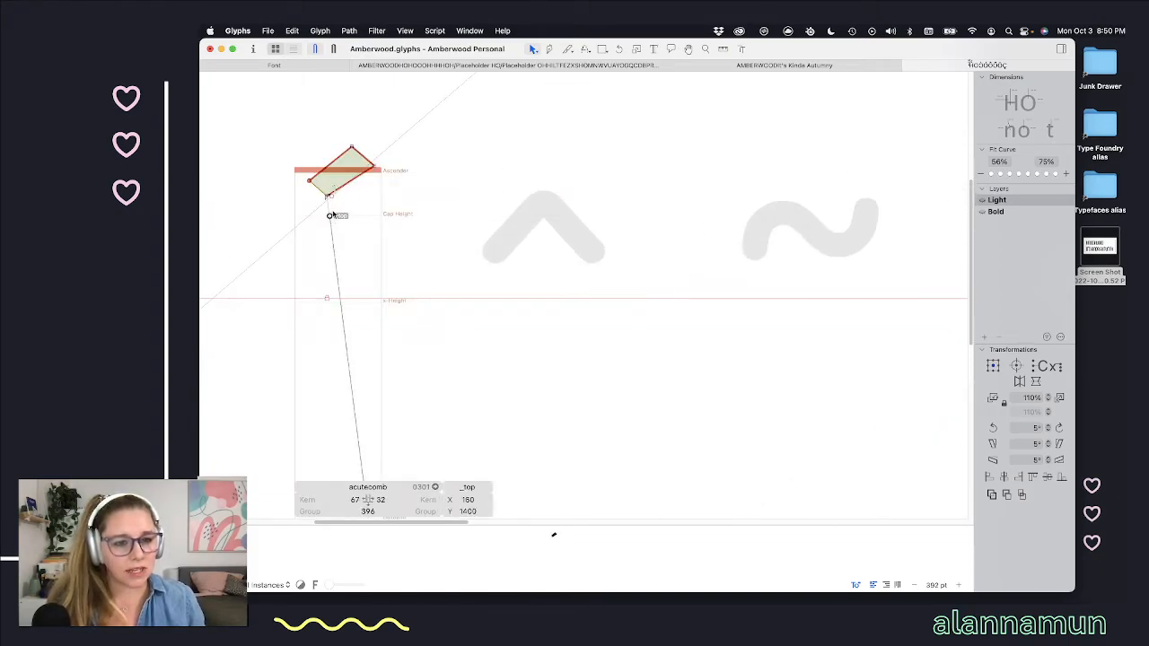
pyautogui.press('super+a')
pyautogui.press('super+c')
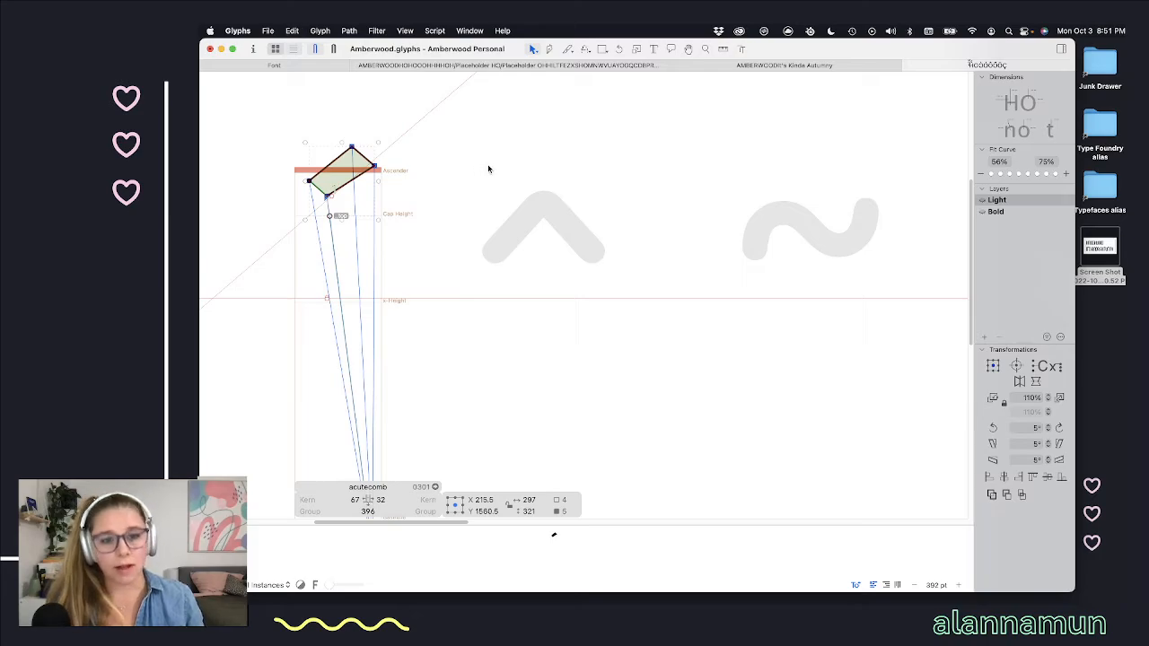
pyautogui.doubleClick(549, 179)
pyautogui.press('super+v')
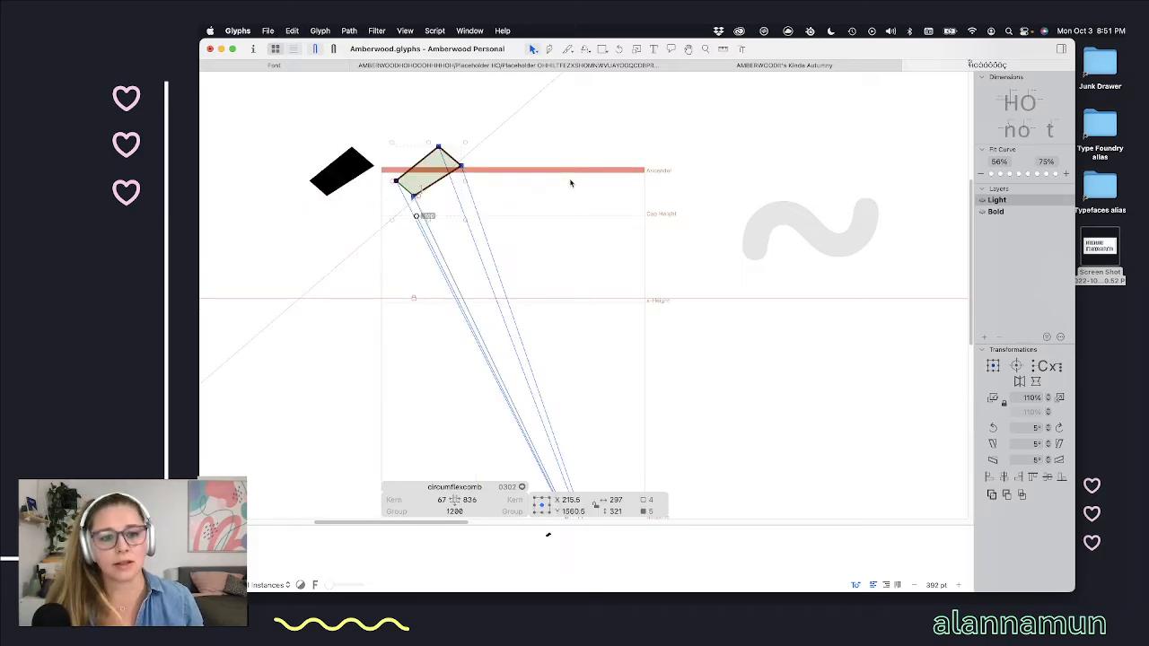
# Step: Duplicate the pasted outline in circumflexcomb and mirror the copy horizontally
pyautogui.click(491, 213)
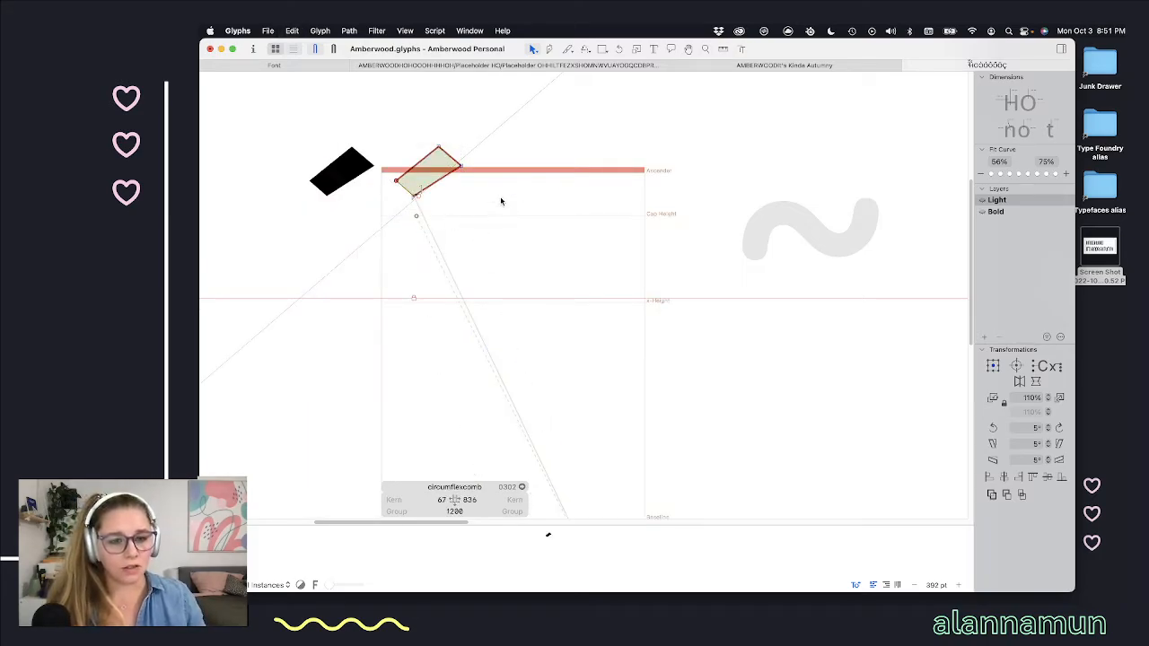
pyautogui.hscroll(-5, 501, 202)
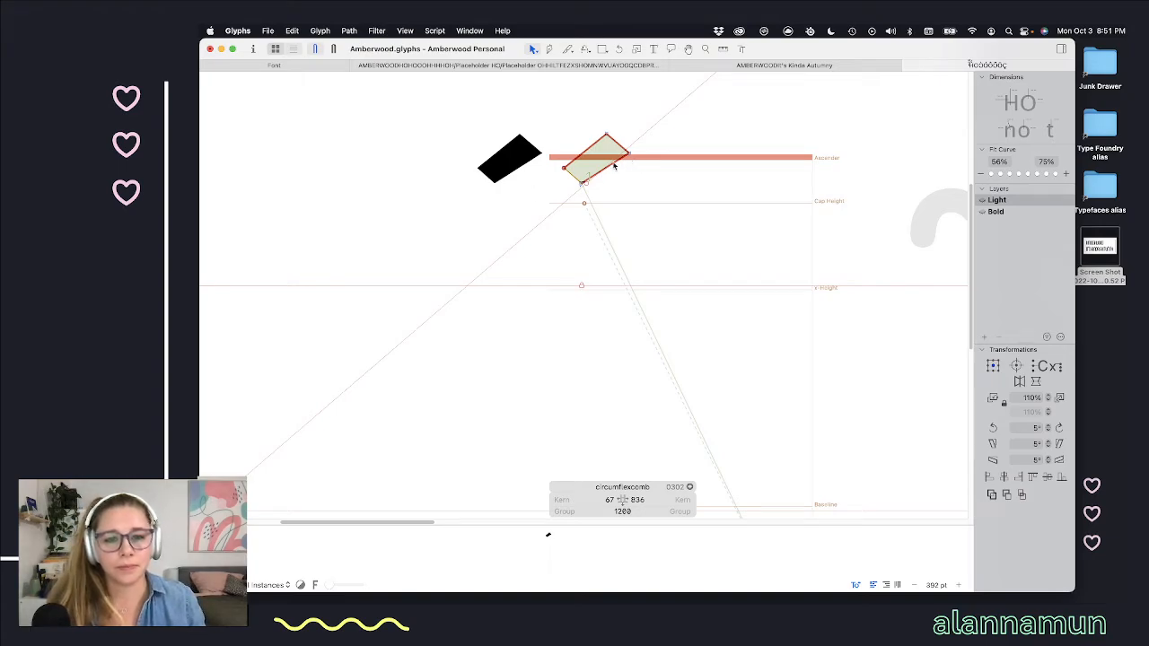
pyautogui.doubleClick(614, 166)
pyautogui.press('super+v')
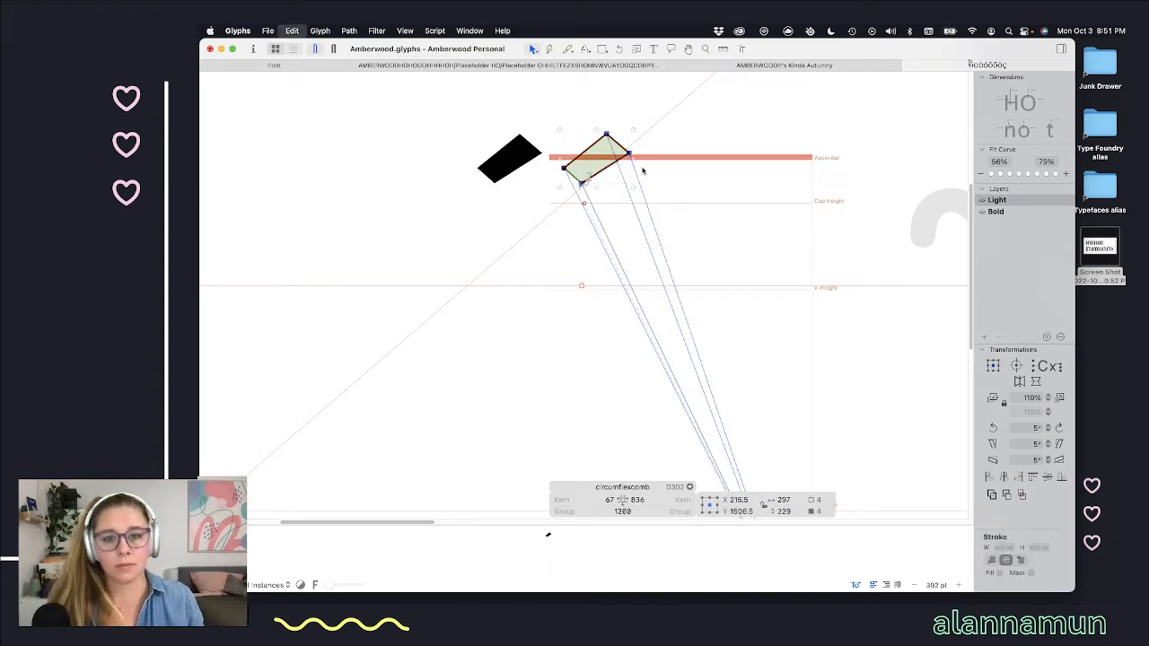
pyautogui.click(1021, 382)
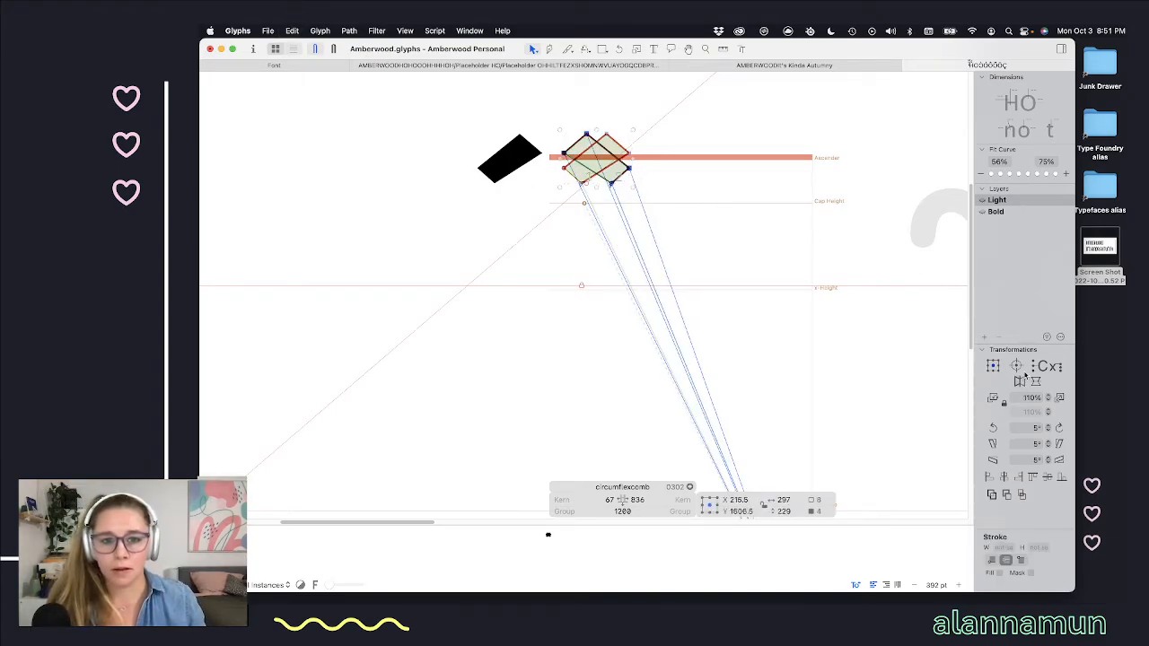
# Step: Move the mirrored copy right to a centre of X 306.5 so both strokes' peaks coincide, and preview the circumflex
pyautogui.hotkey('shift', 'Right')
pyautogui.hotkey('shift', 'Right')
pyautogui.hotkey('shift', 'Right')
pyautogui.hotkey('shift', 'Right')
pyautogui.hotkey('shift', 'Right')
pyautogui.hotkey('shift', 'Right')
pyautogui.hotkey('shift', 'Right')
pyautogui.hotkey('shift', 'Right')
pyautogui.hotkey('shift', 'Right')
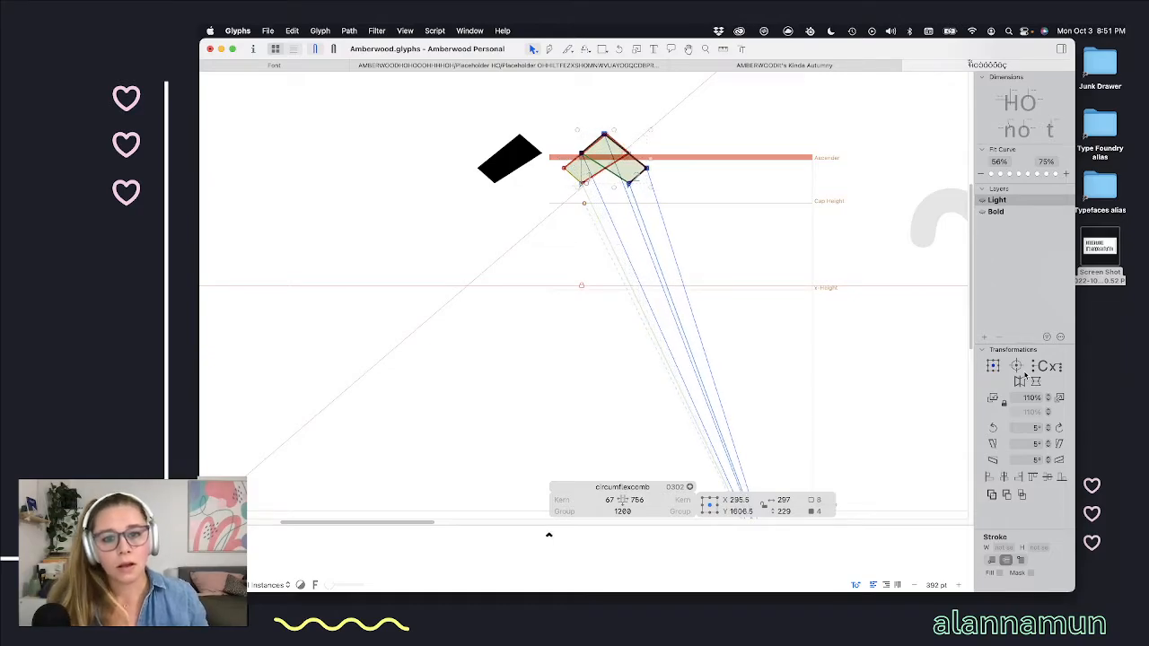
pyautogui.press('space')
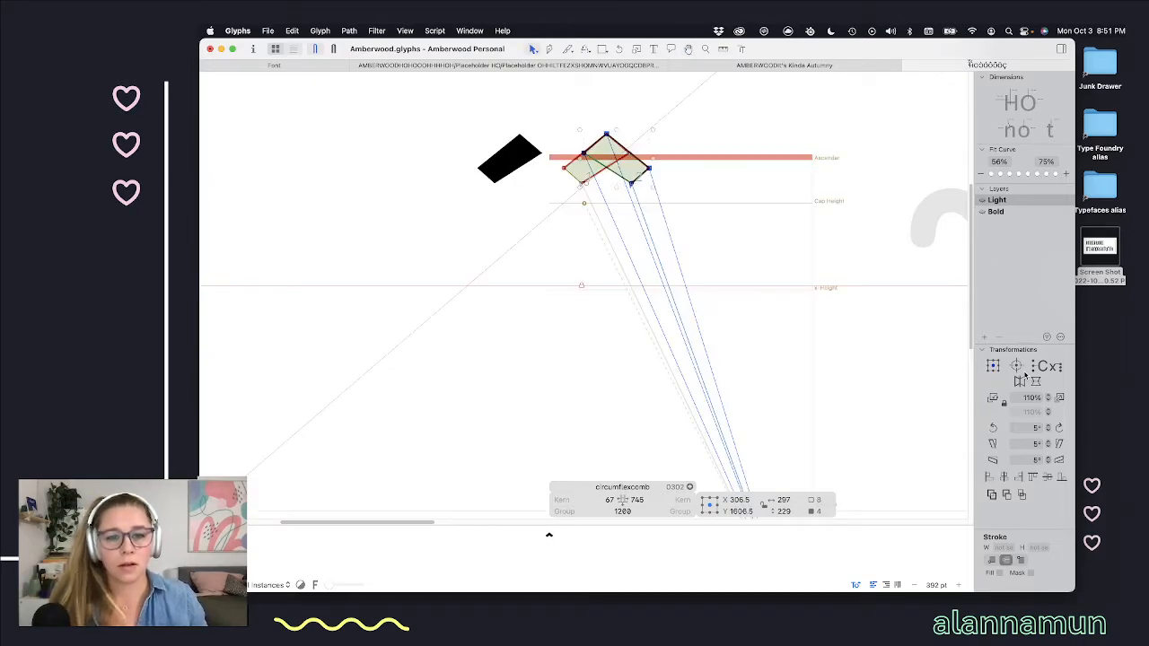
pyautogui.scroll(8, 619, 159)
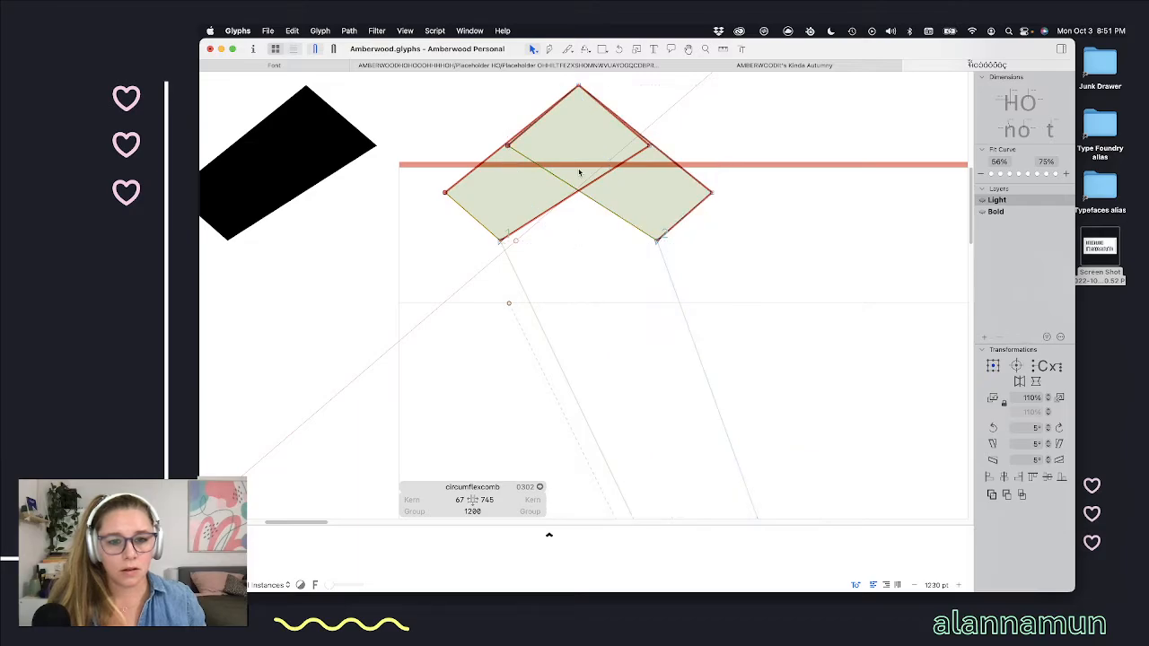
pyautogui.press('space')
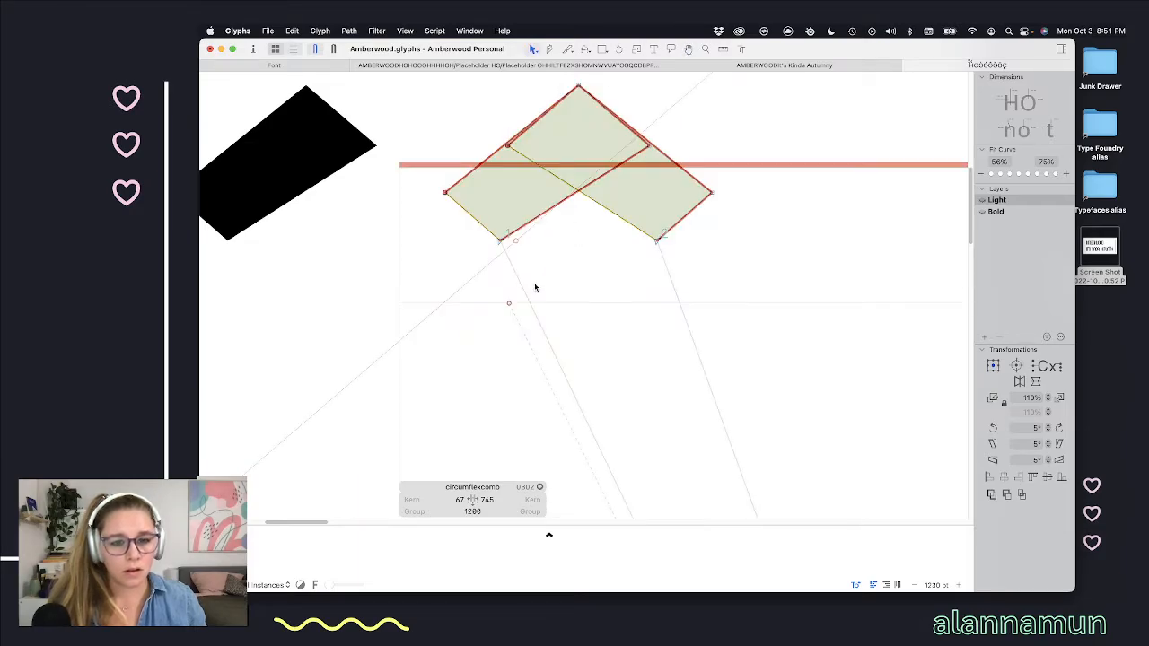
# Step: Move circumflexcomb's _top anchor along the cap height to X 261, directly beneath the circumflex's peak
pyautogui.moveTo(508, 304); pyautogui.dragTo(576, 303)
pyautogui.click(591, 259)
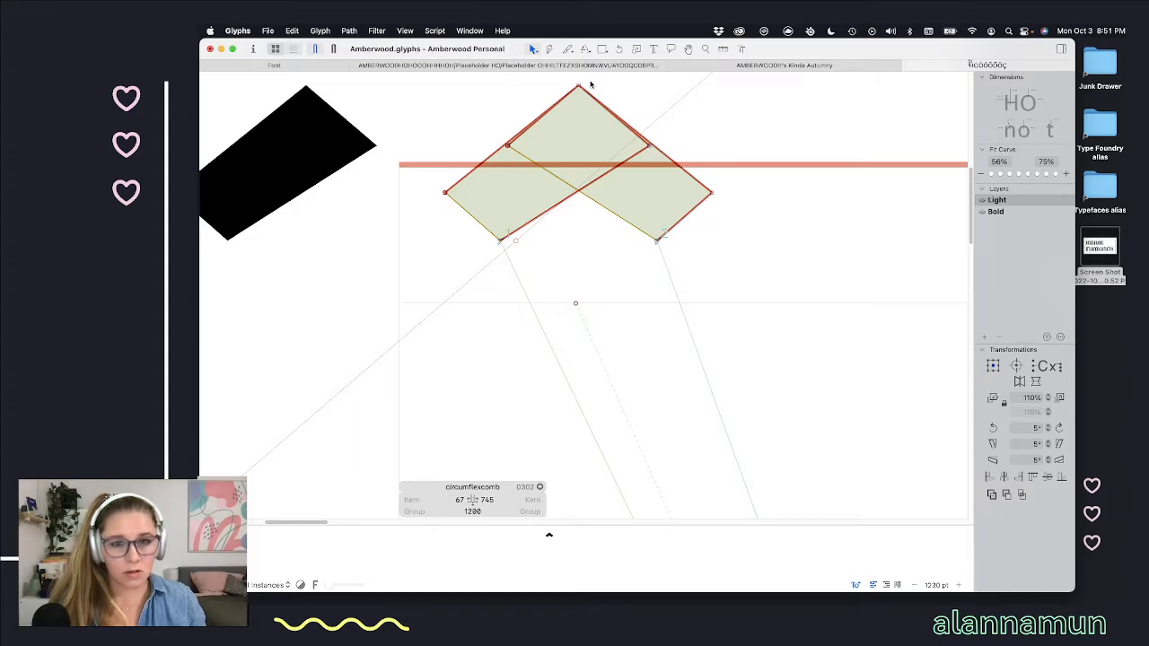
pyautogui.click(576, 304)
pyautogui.keyDown('shift'); pyautogui.click(579, 86); pyautogui.keyUp('shift')
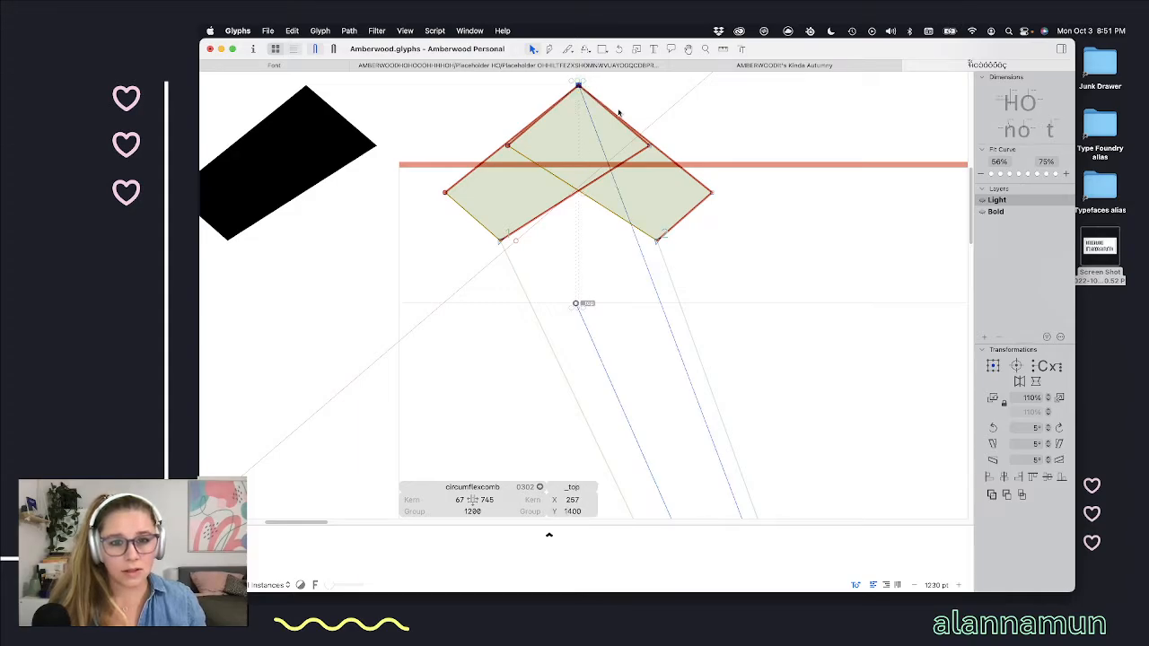
pyautogui.click(596, 286)
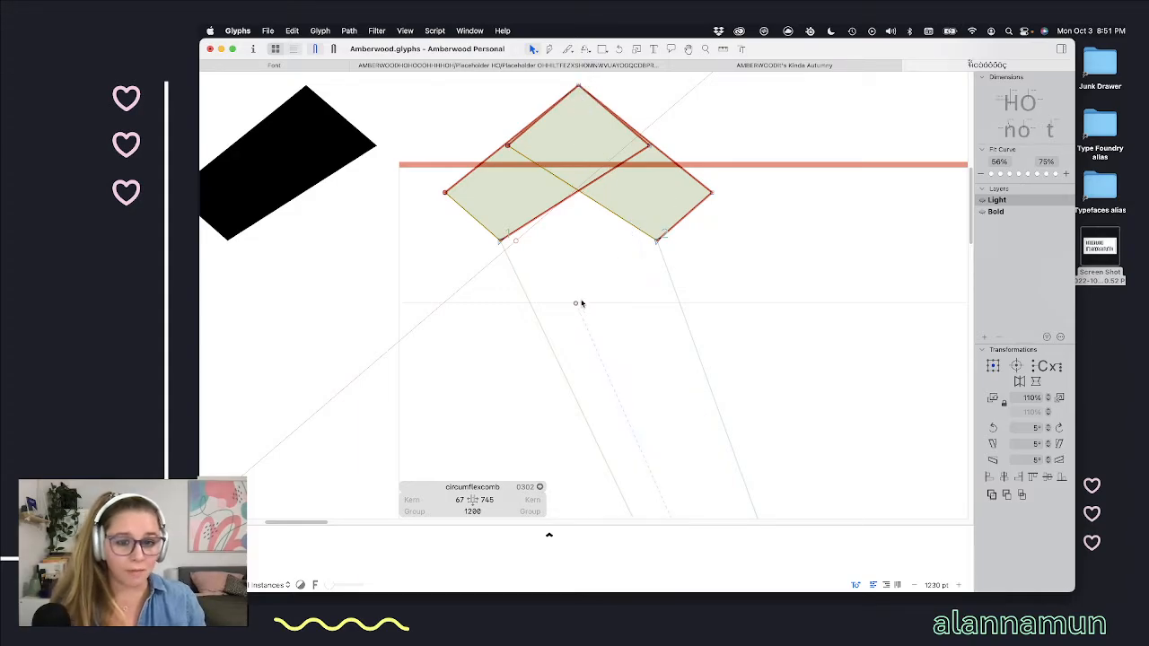
pyautogui.click(576, 305)
pyautogui.press('Right')
pyautogui.press('Right')
pyautogui.press('Right')
pyautogui.press('Right')
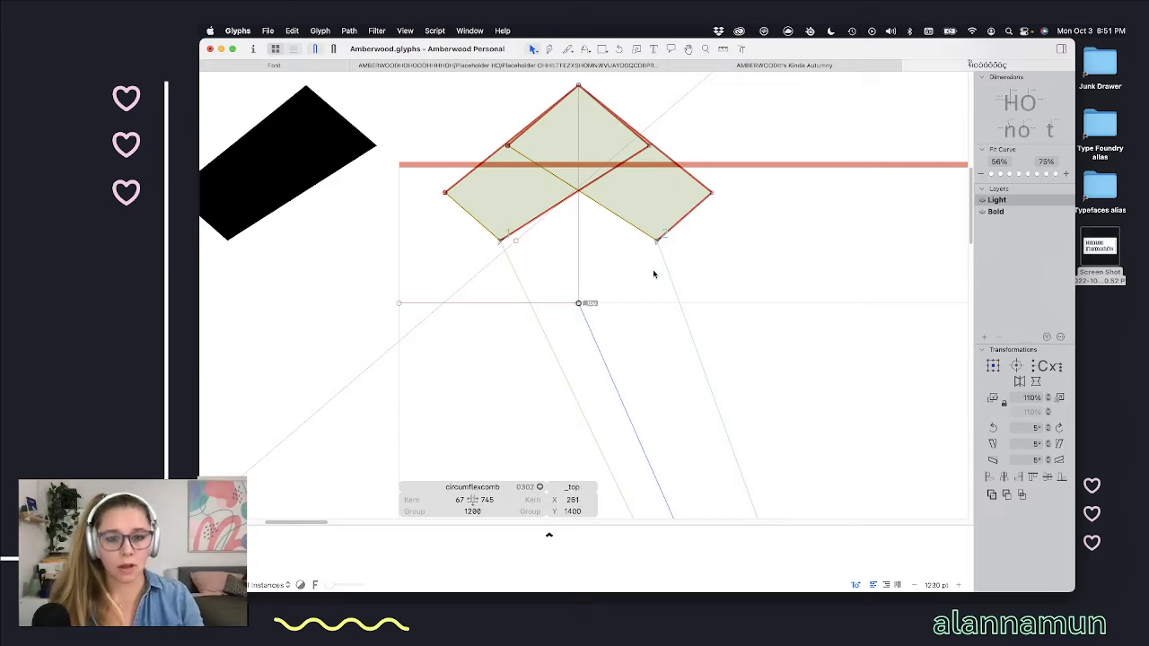
# Step: Set circumflexcomb's right sidebearing to 67
pyautogui.click(656, 275)
pyautogui.press('space')
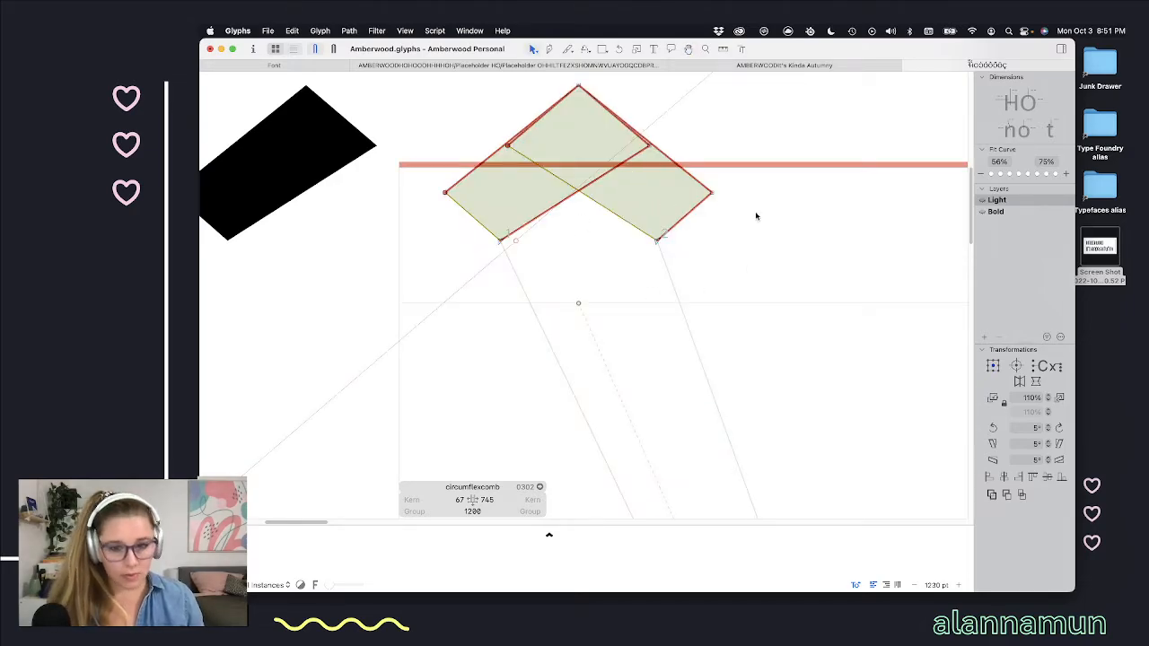
pyautogui.click(492, 501)
pyautogui.doubleClick(492, 500)
pyautogui.write('67')
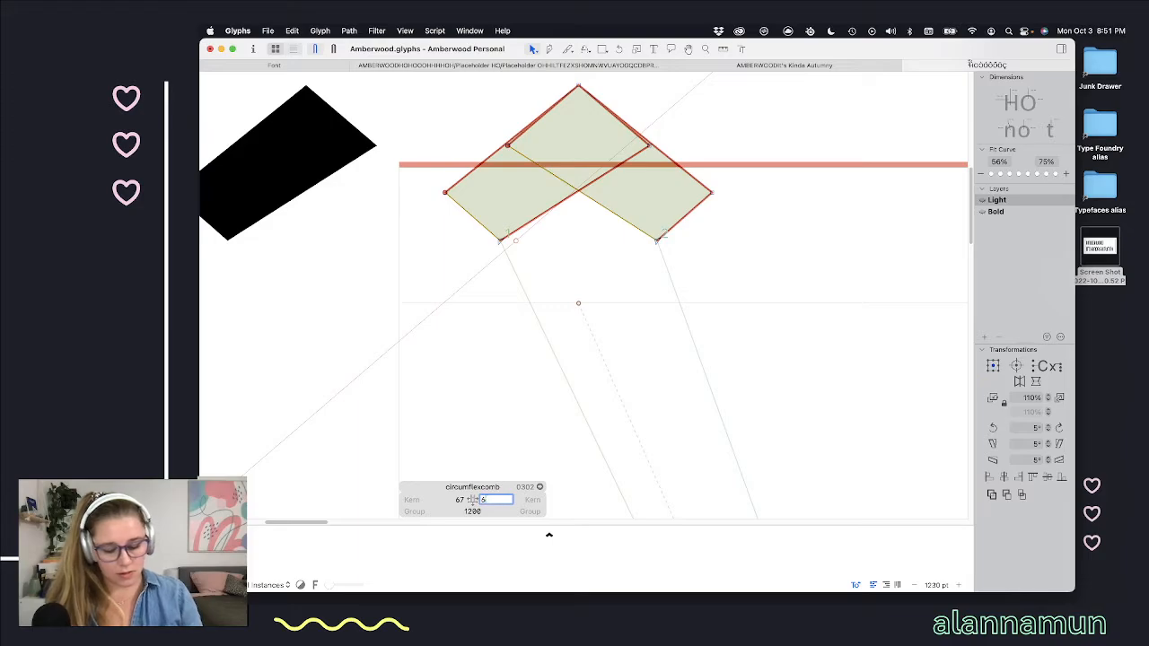
pyautogui.press('Return')
# Step: Examine the grave, acute and circumflex on the accented O composites, comparing their size, position and spacing above the letters
pyautogui.scroll(-10, 642, 379)
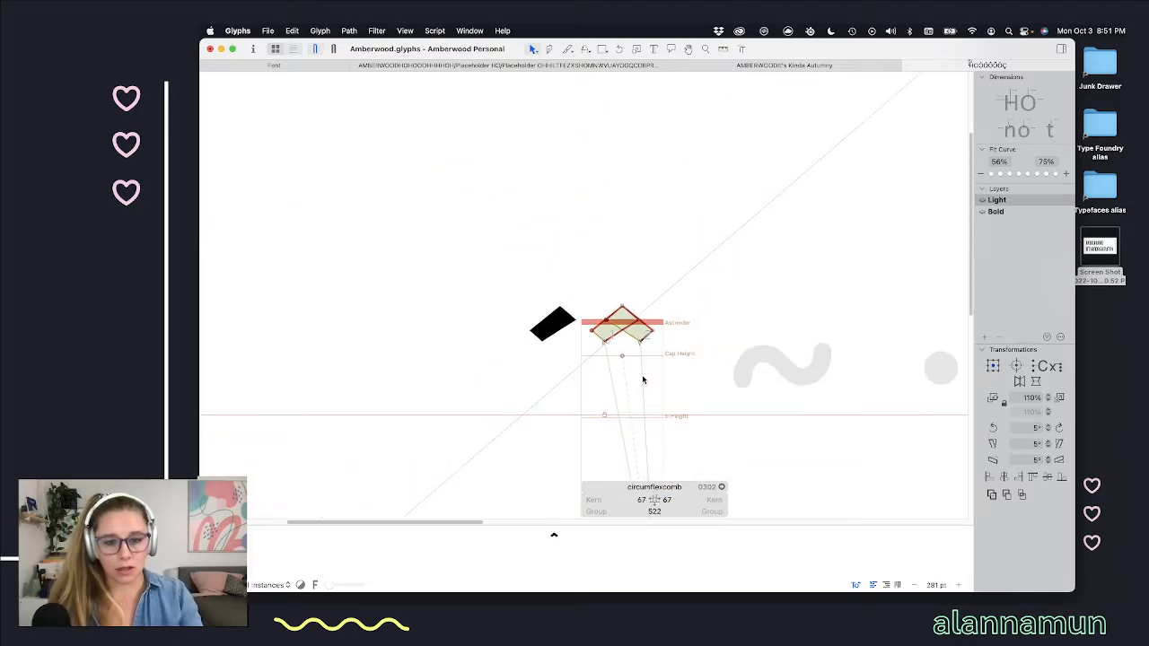
pyautogui.hscroll(10, 642, 379)
pyautogui.hscroll(7, 643, 380)
pyautogui.scroll(-2, 645, 377)
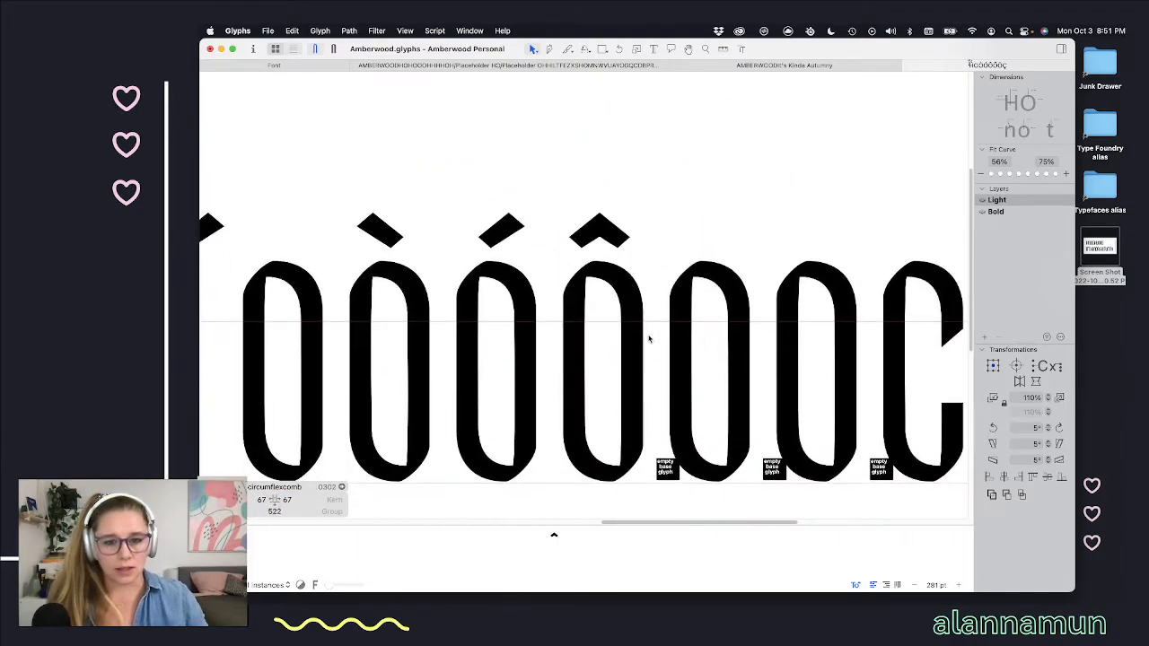
pyautogui.scroll(-3, 593, 275)
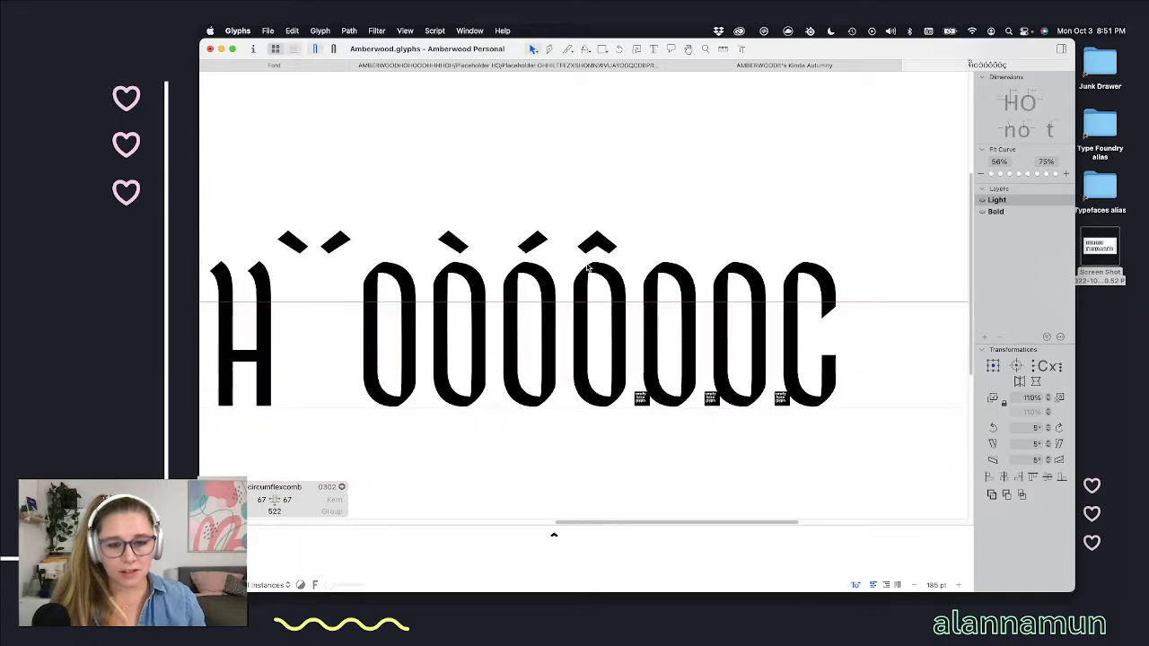
pyautogui.scroll(3, 593, 270)
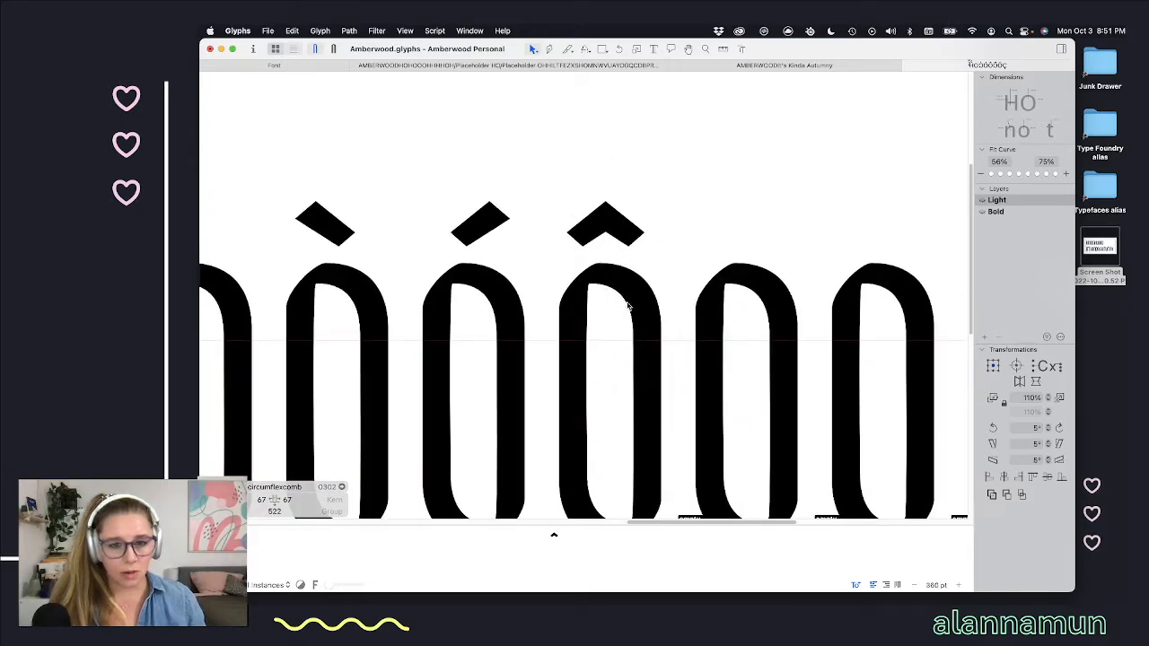
pyautogui.scroll(-2, 593, 294)
pyautogui.hscroll(-2, 603, 287)
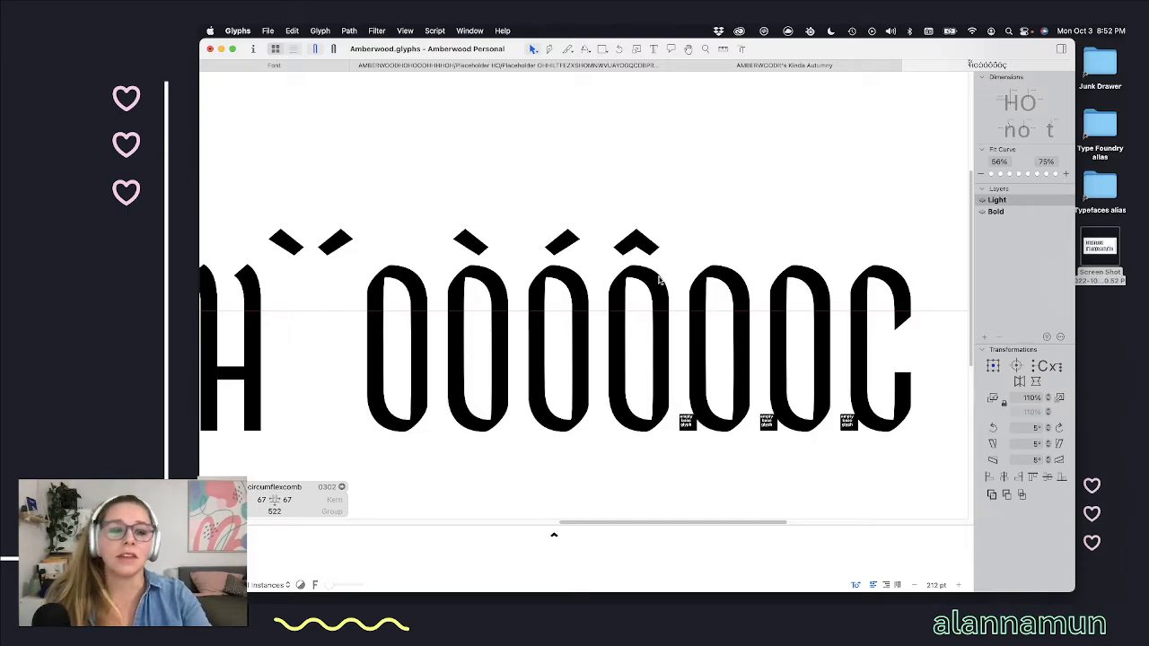
pyautogui.hscroll(-5, 660, 280)
pyautogui.scroll(2, 616, 262)
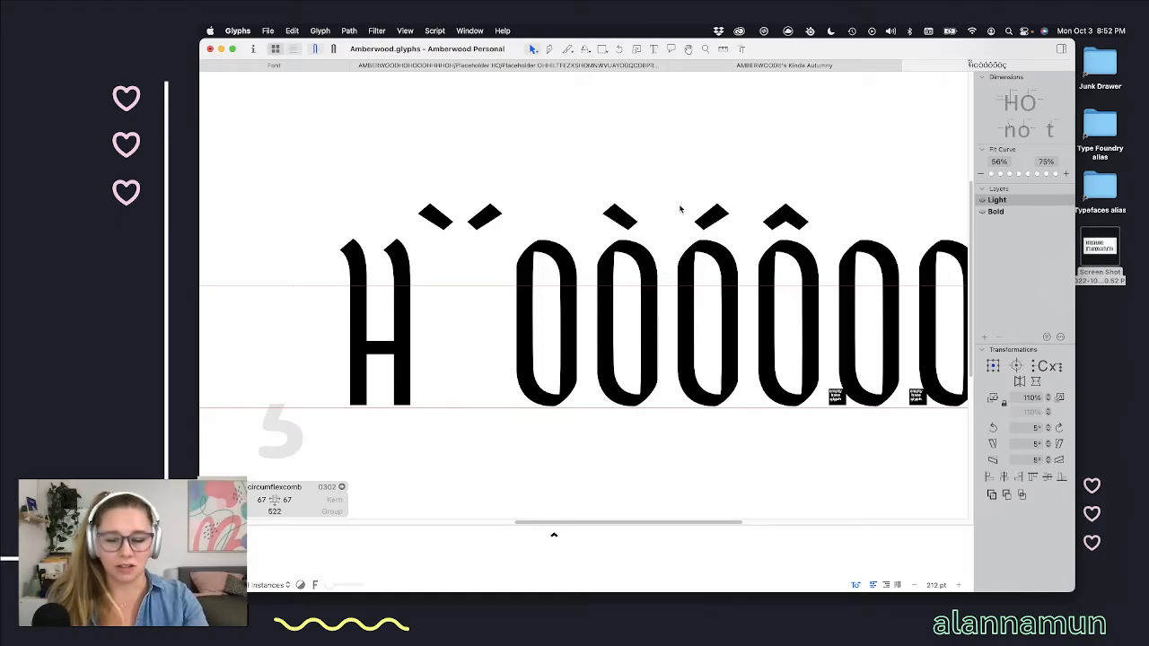
pyautogui.hscroll(5, 680, 210)
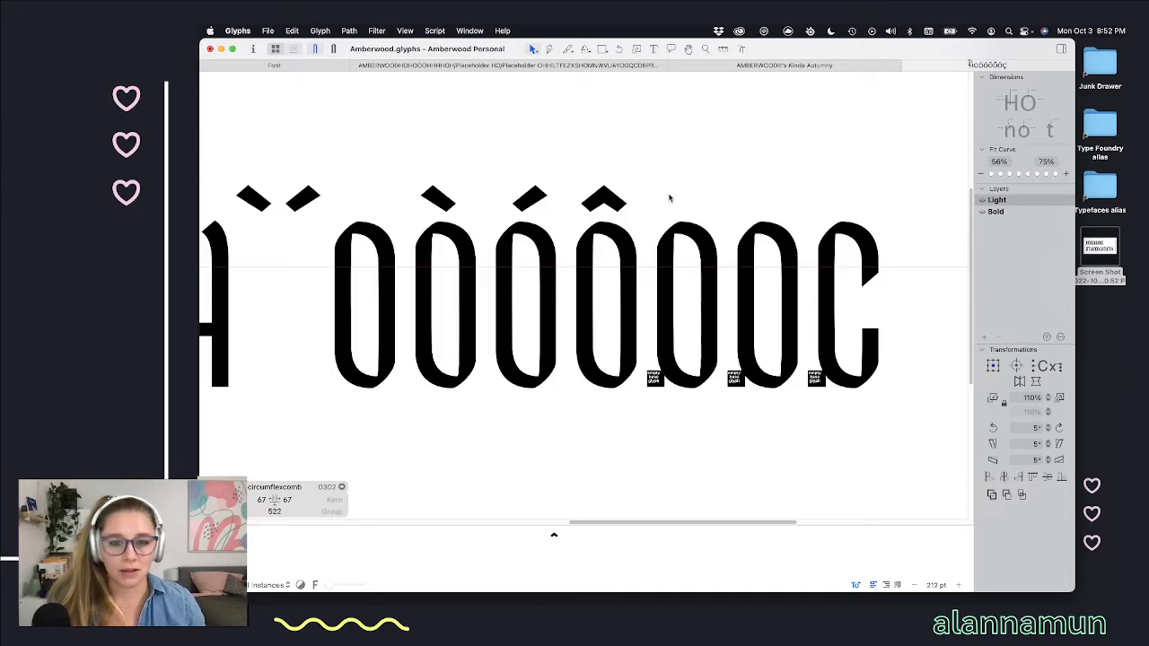
pyautogui.hscroll(-3, 680, 198)
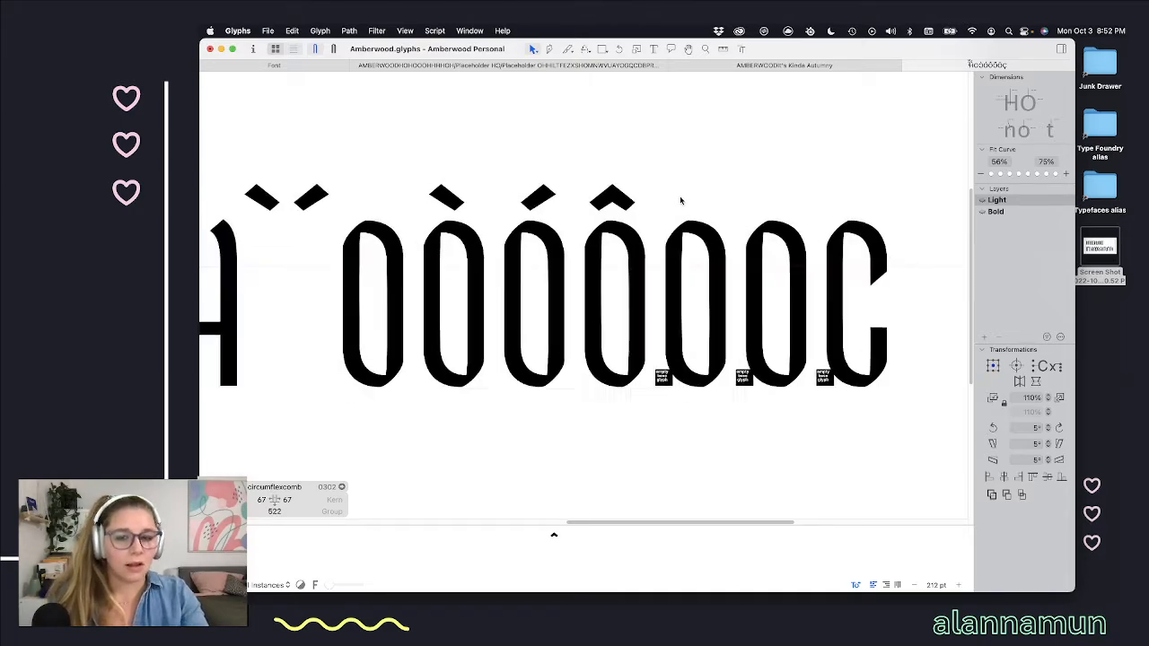
pyautogui.hscroll(-15, 646, 190)
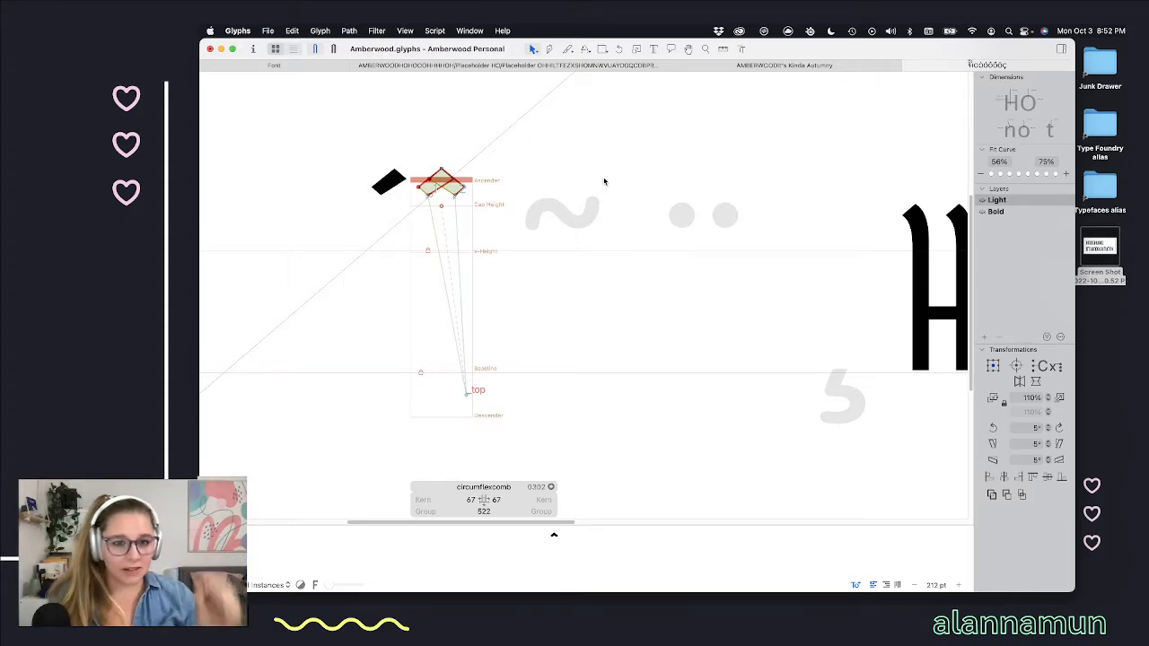
pyautogui.hscroll(15, 616, 246)
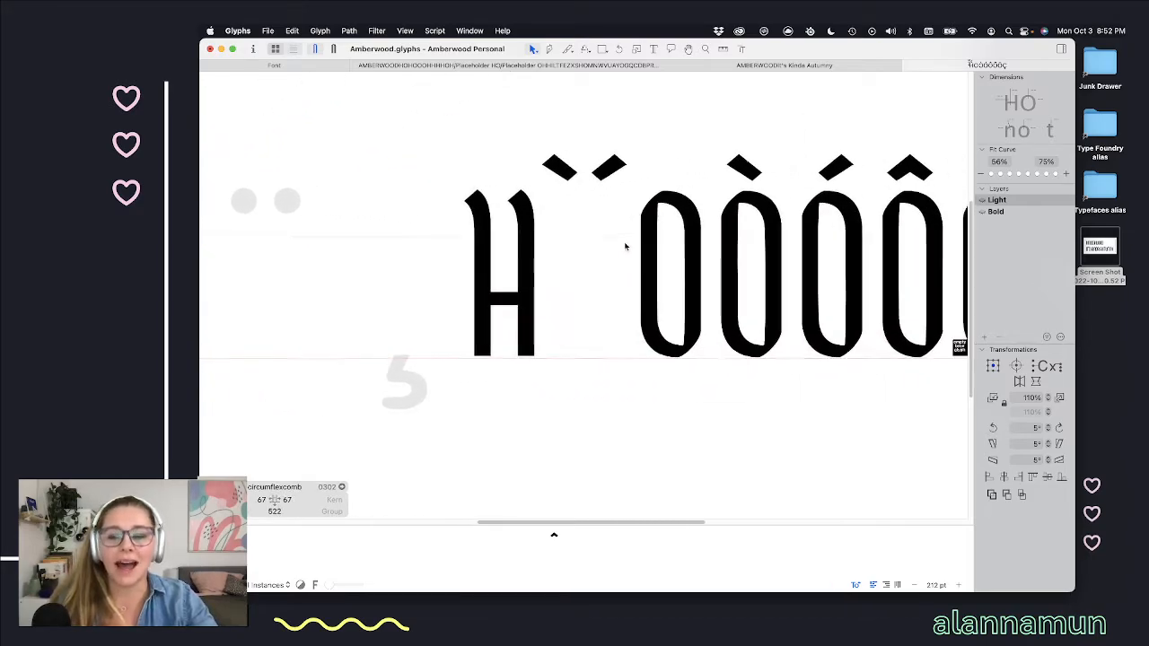
pyautogui.hscroll(10, 626, 246)
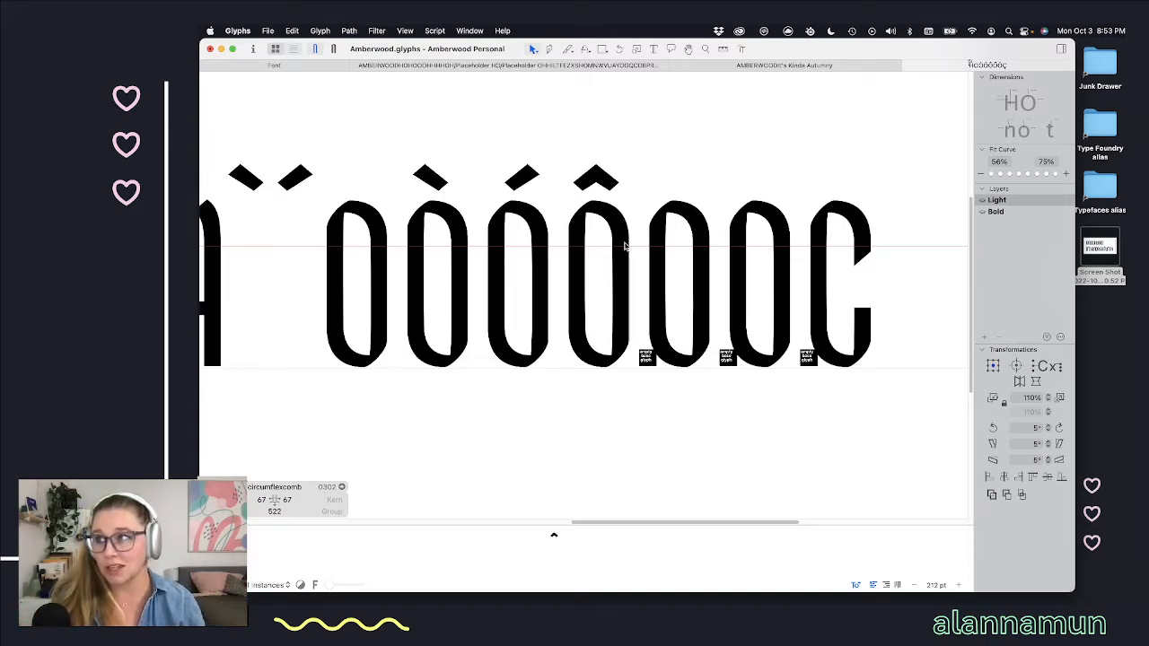
pyautogui.hscroll(-7, 626, 246)
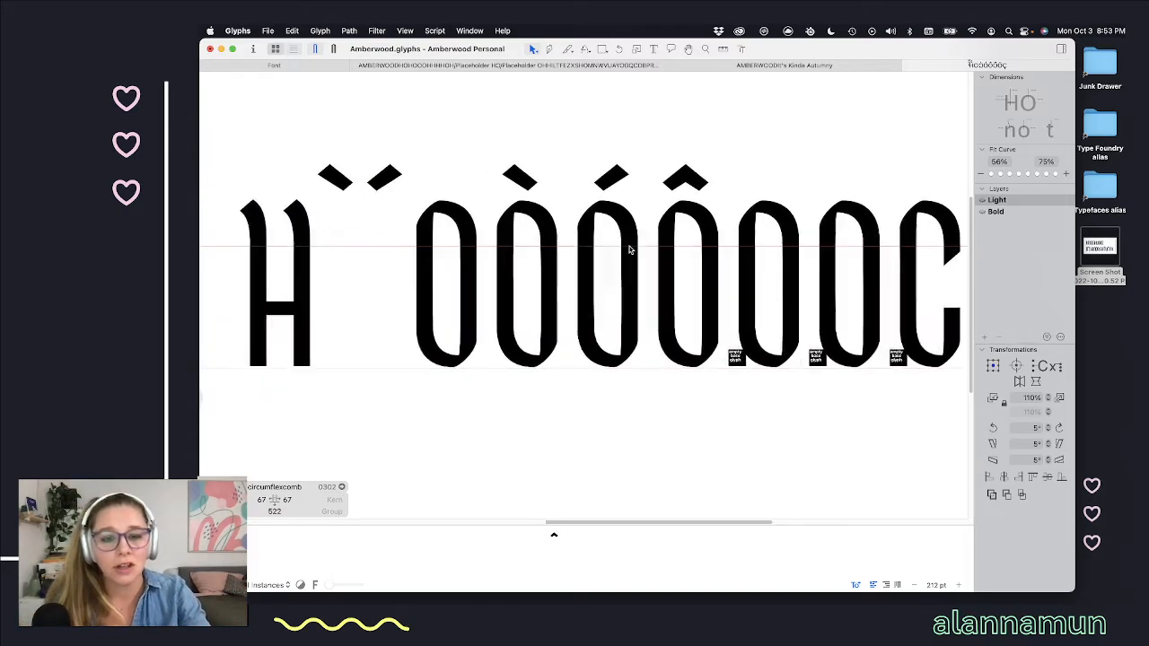
pyautogui.hscroll(-15, 629, 249)
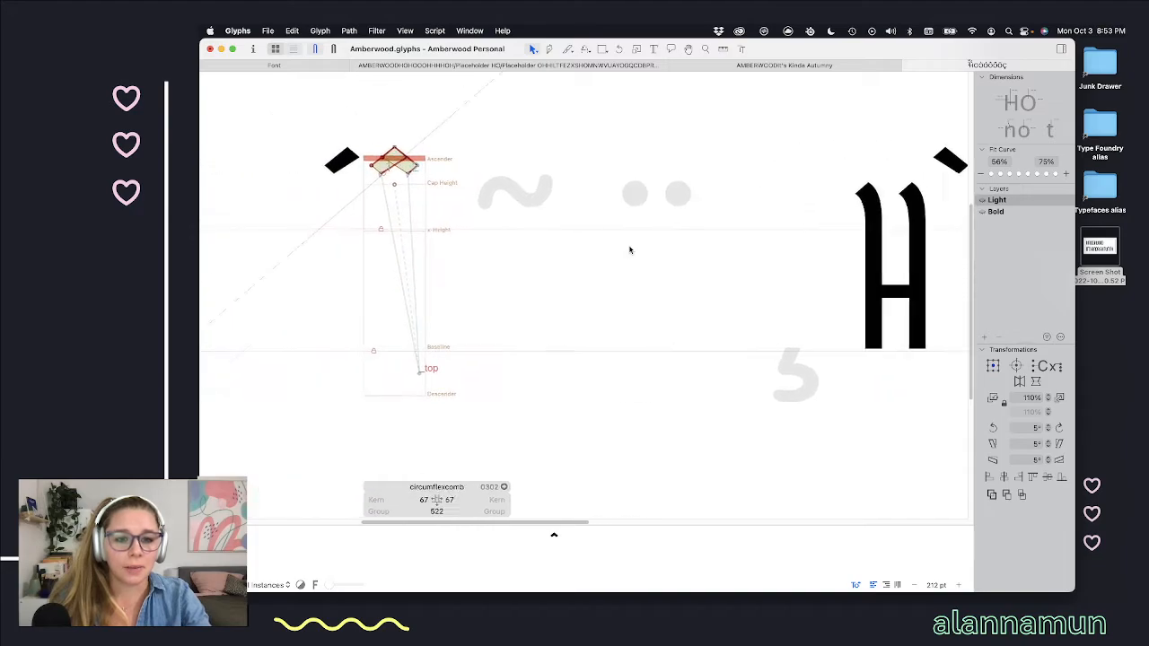
pyautogui.hscroll(4, 629, 249)
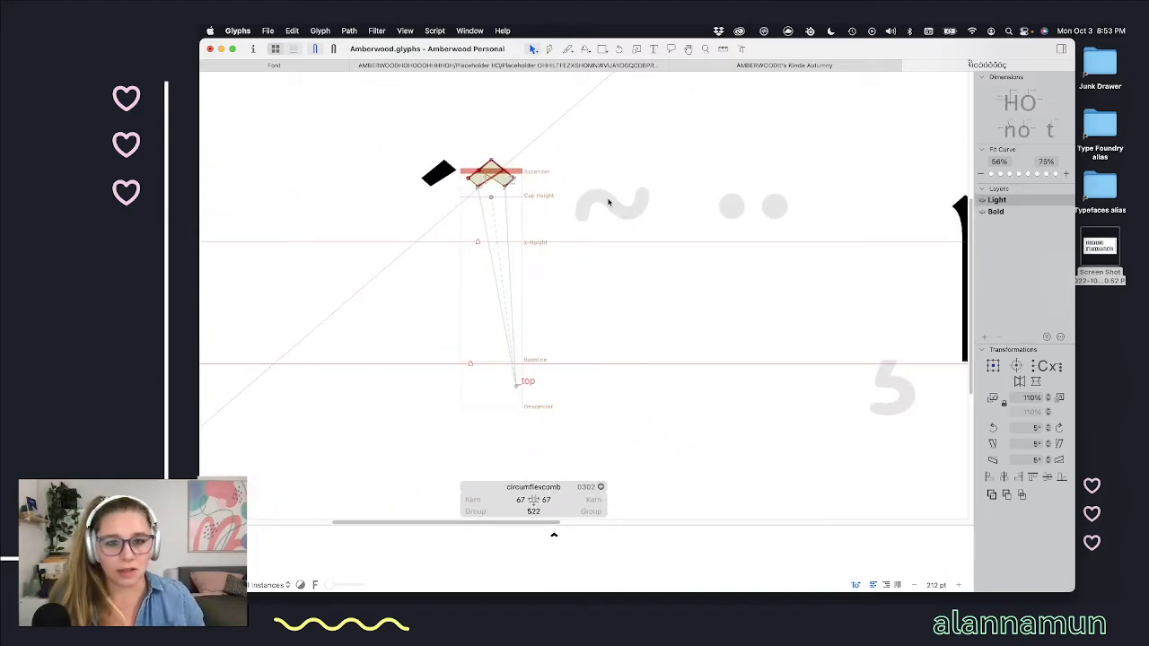
# Step: Insert a capital S between circumflexcomb and tildecomb in the edit text
pyautogui.press('t')
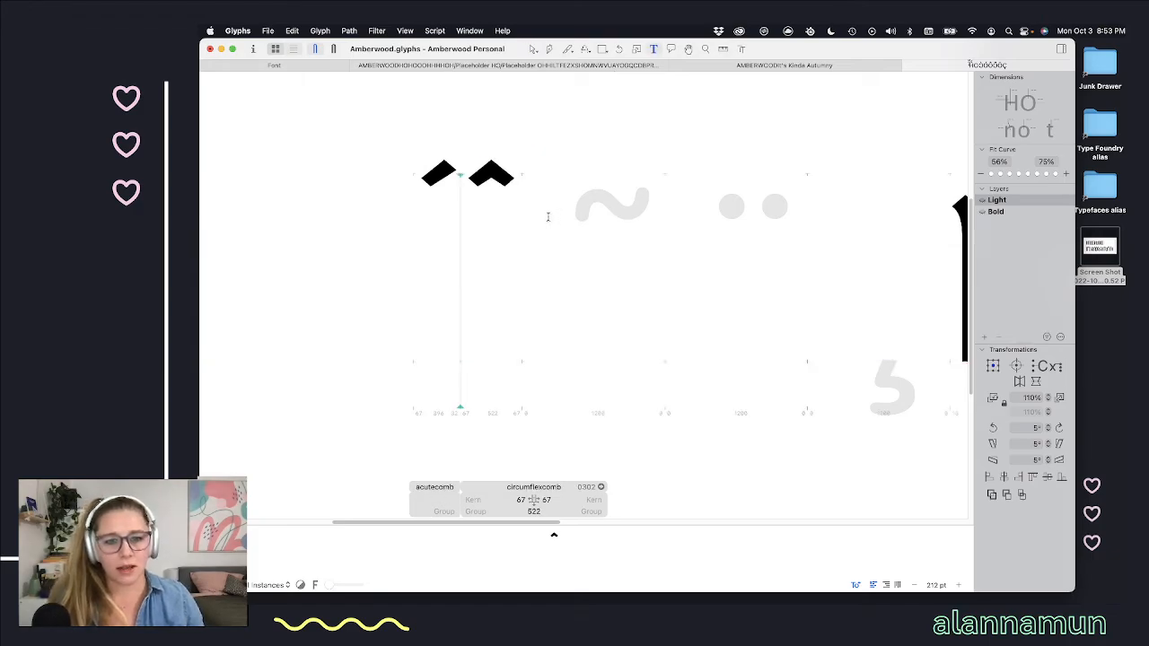
pyautogui.press('Right')
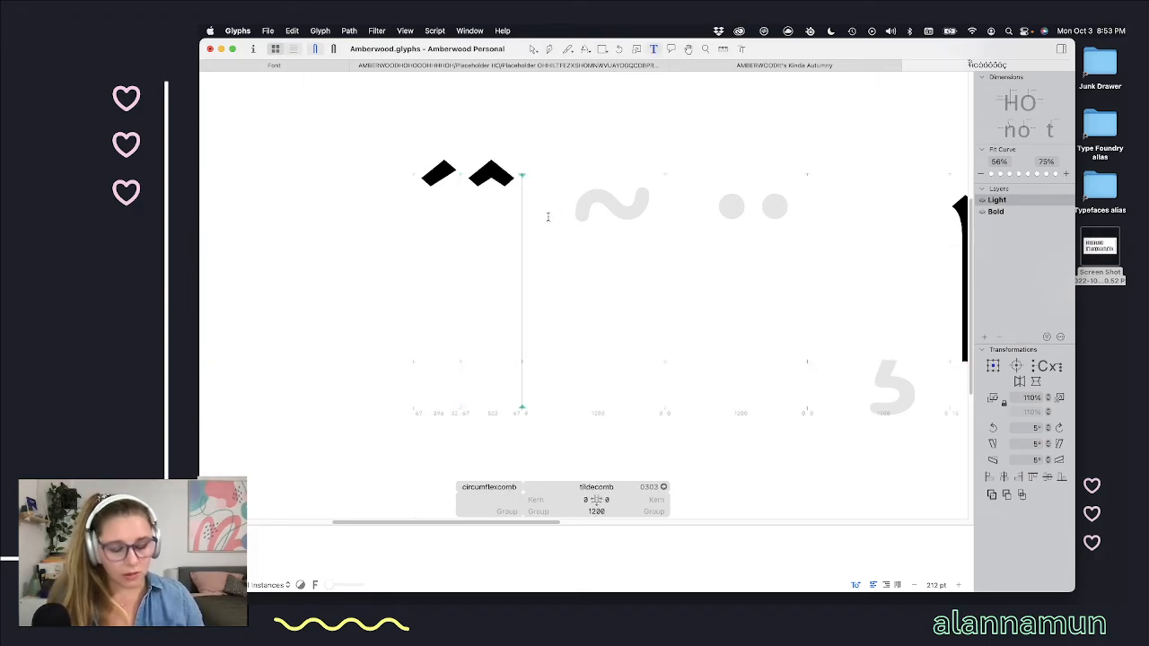
pyautogui.write('S')
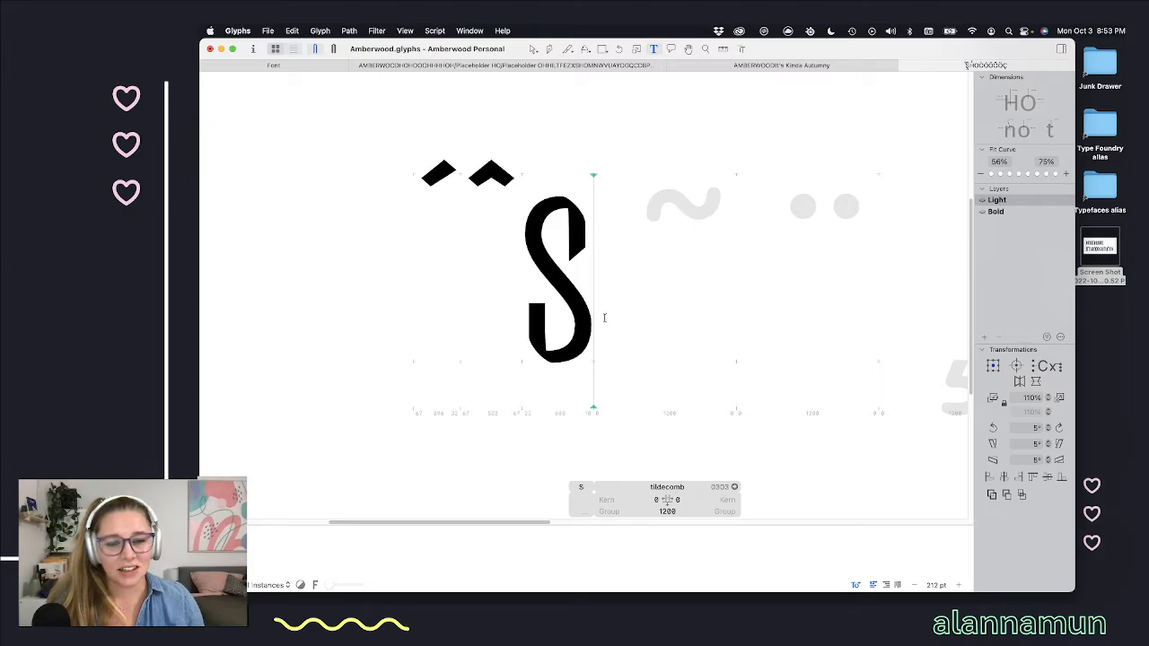
# Step: Copy all three paths of the Light S into the empty tildecomb glyph
pyautogui.doubleClick(582, 316)
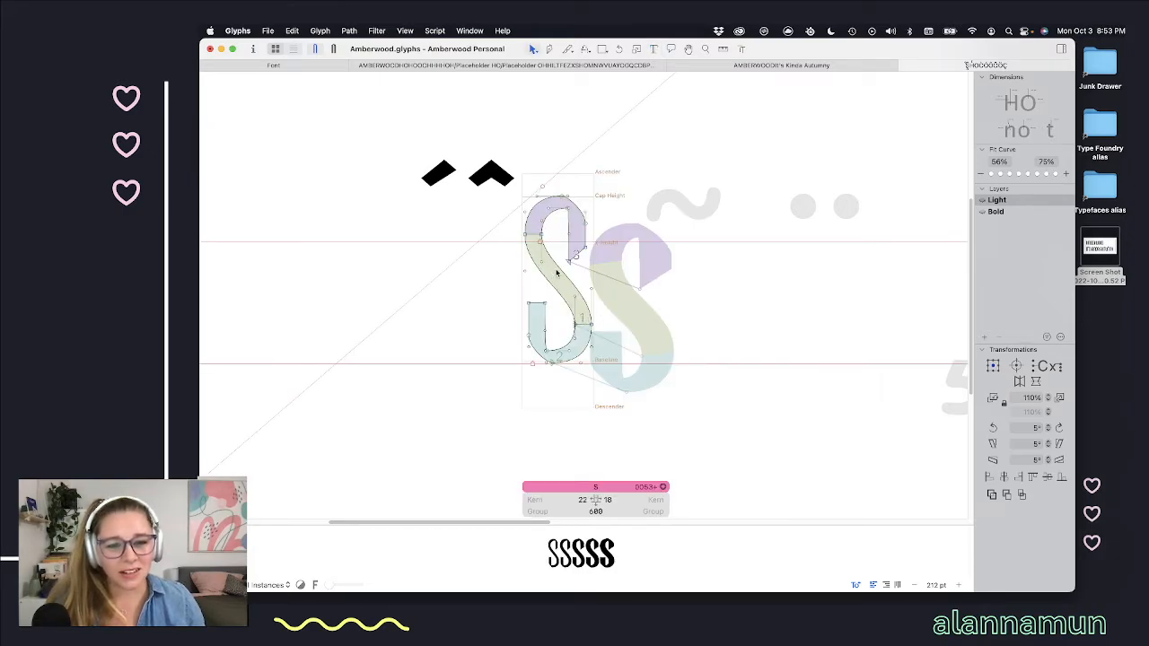
pyautogui.click(564, 282)
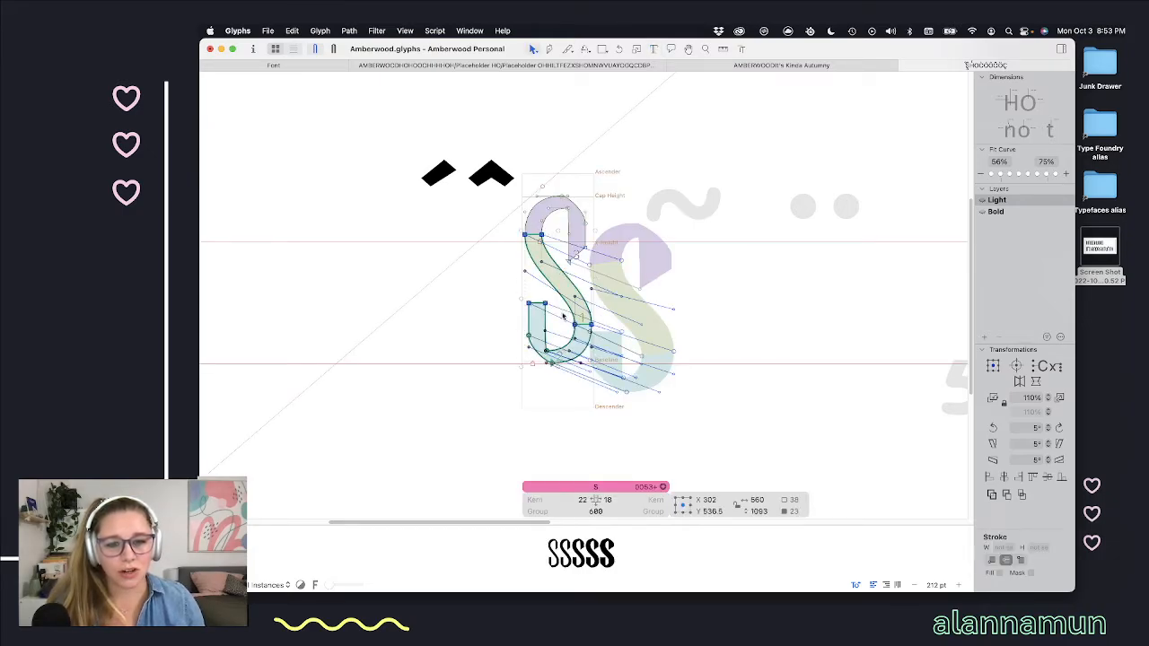
pyautogui.keyDown('shift'); pyautogui.click(563, 354); pyautogui.keyUp('shift')
pyautogui.keyDown('shift'); pyautogui.click(588, 223); pyautogui.keyUp('shift')
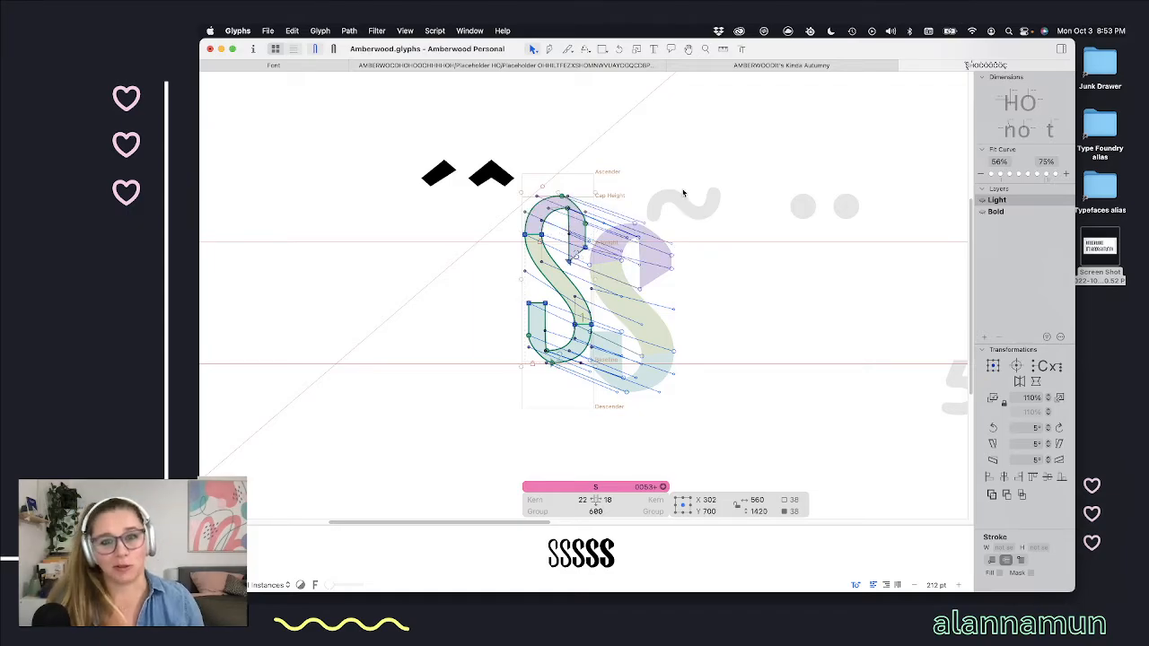
pyautogui.doubleClick(683, 191)
pyautogui.press('super+v')
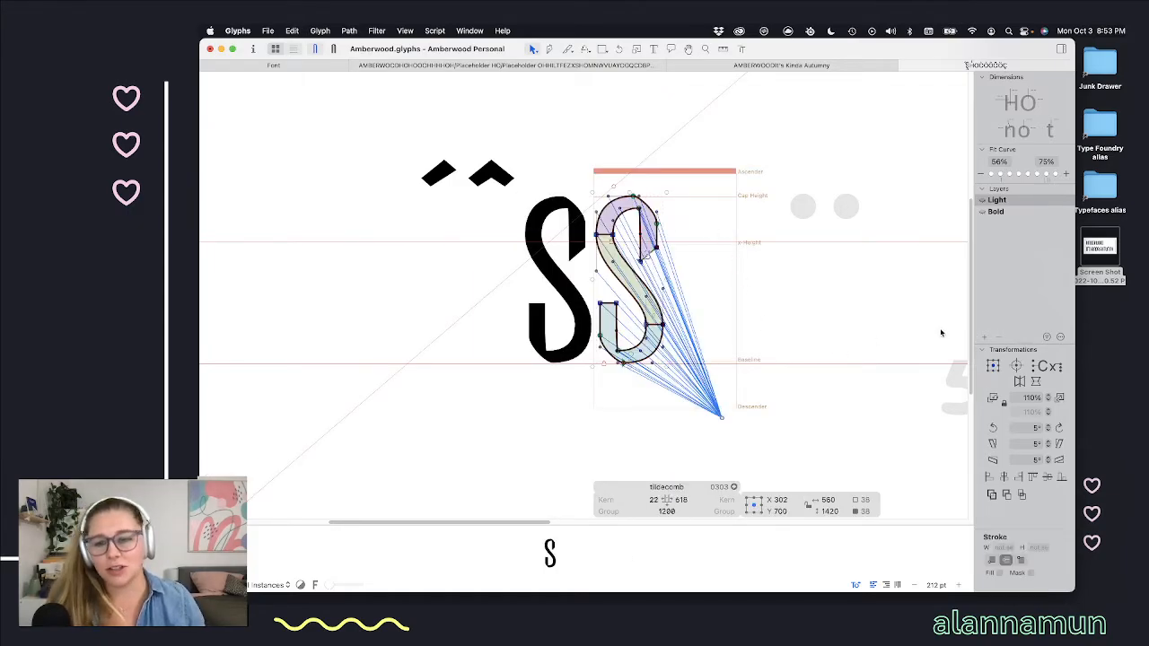
# Step: Rotate the pasted S outline in tildecomb 90° clockwise
pyautogui.click(1036, 428)
pyautogui.write('90')
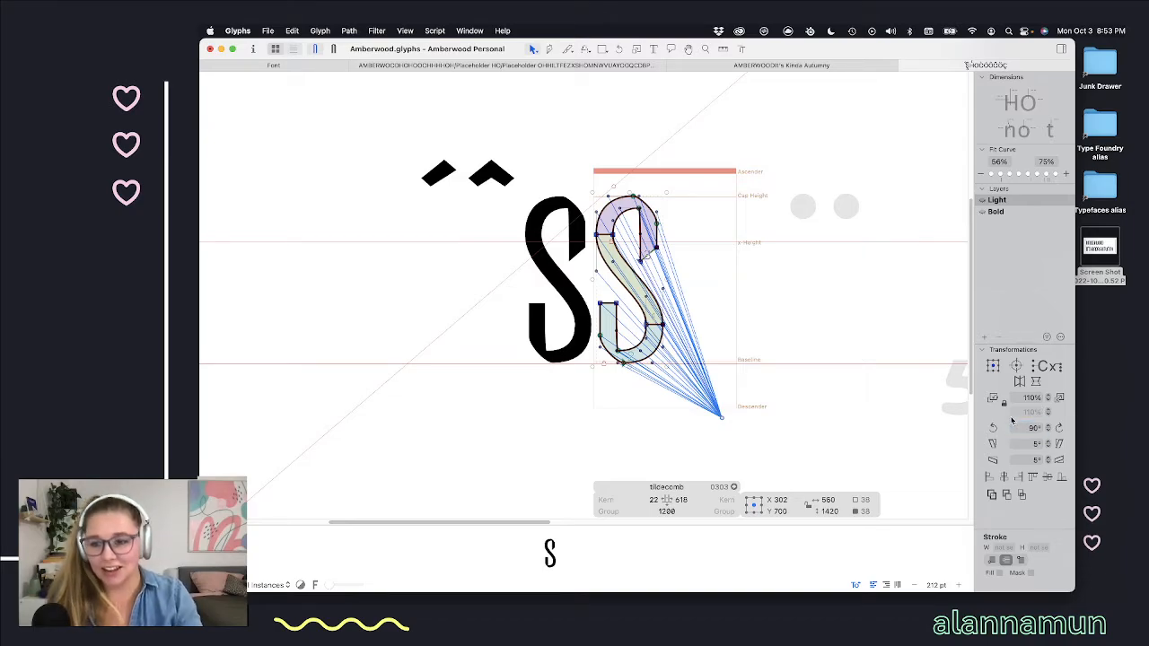
pyautogui.click(1058, 429)
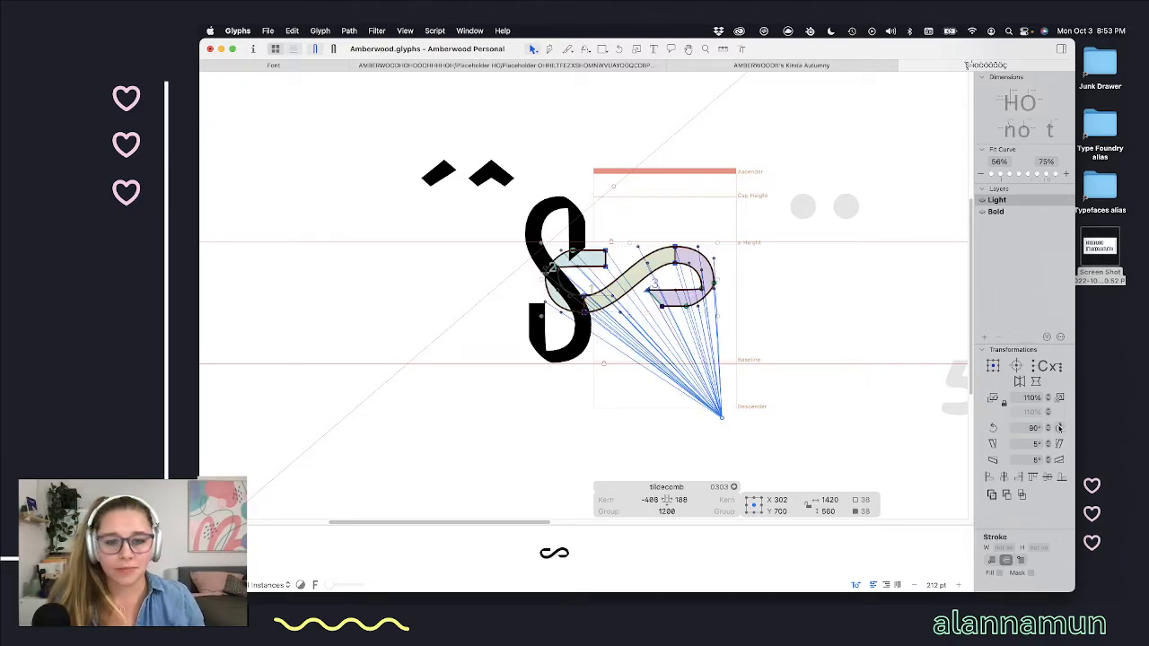
# Step: Mirror the rotated S outline vertically and trim the straight terminals off both ends to leave a tilde curve
pyautogui.click(710, 315)
pyautogui.click(699, 276)
pyautogui.press('BackSpace')
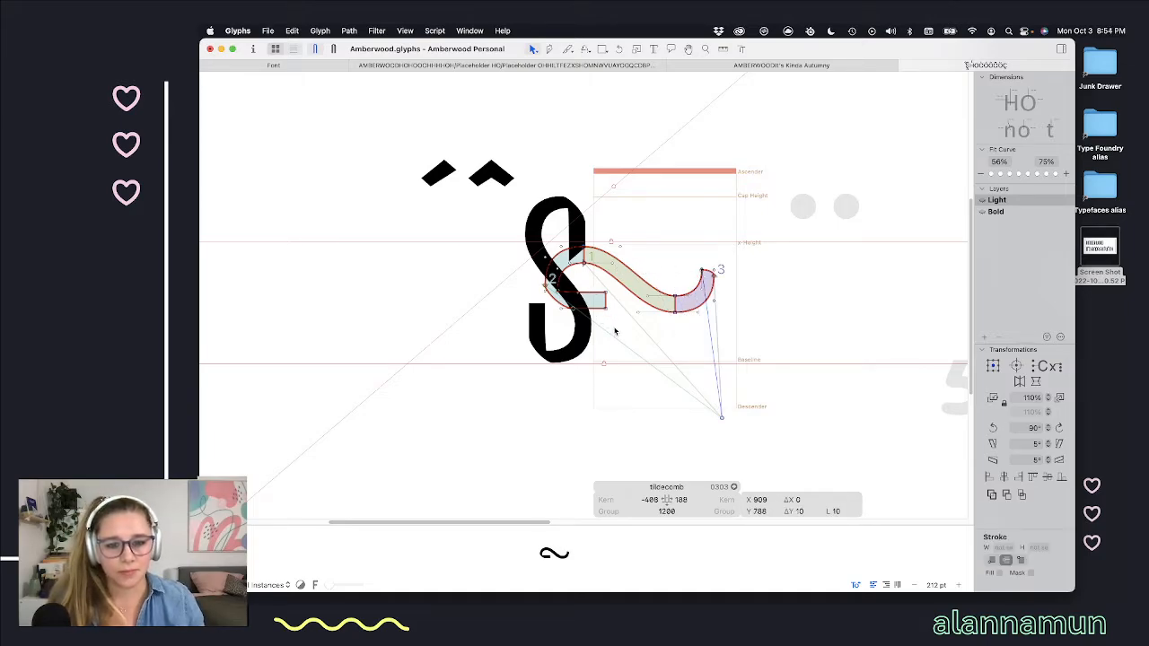
pyautogui.moveTo(617, 329); pyautogui.dragTo(524, 295)
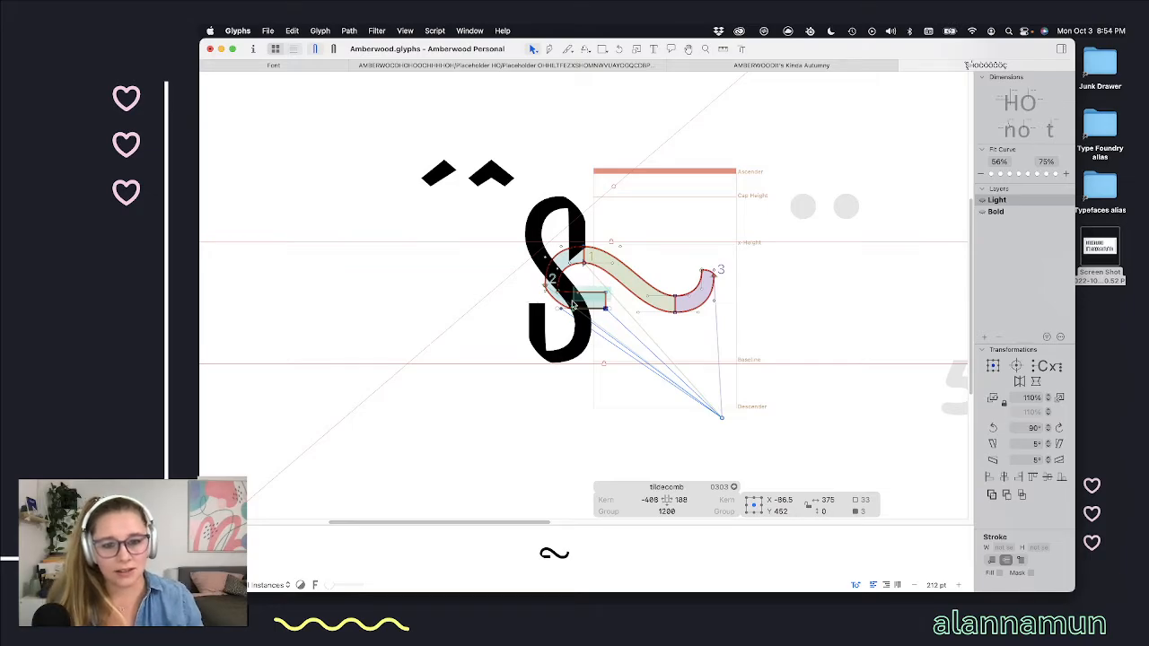
pyautogui.click(574, 307)
# Step: Move the whole tilde outline to a centre of X 712, Y 1355 and unite its overlapping paths
pyautogui.moveTo(751, 228); pyautogui.dragTo(513, 341)
pyautogui.moveTo(674, 311); pyautogui.dragTo(726, 238)
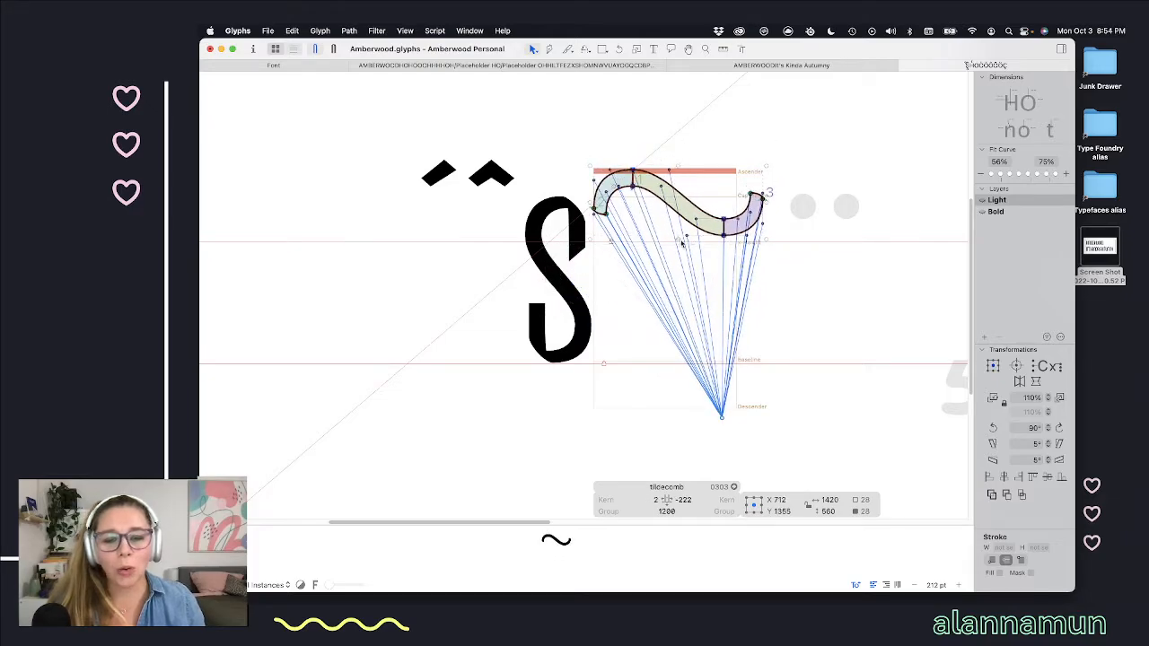
pyautogui.click(664, 239)
pyautogui.moveTo(813, 143); pyautogui.dragTo(625, 272)
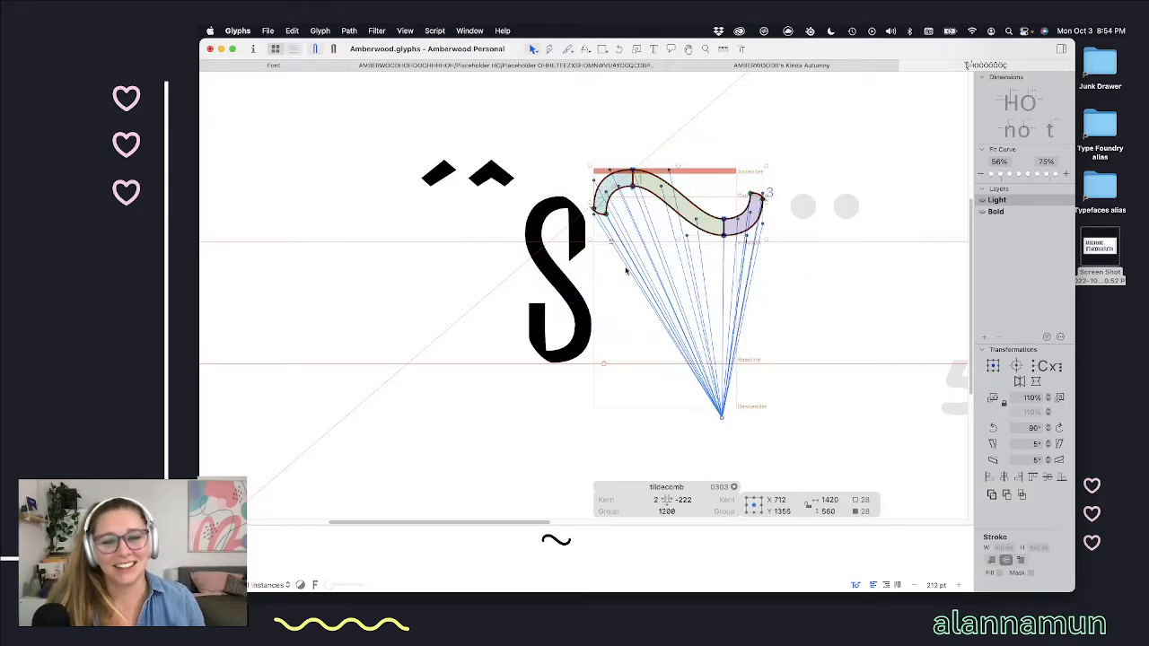
pyautogui.click(992, 495)
# Step: Delete the surplus node at the tilde's right terminal for a clean straight cut, and preview the shape
pyautogui.scroll(5, 660, 191)
pyautogui.click(533, 242)
pyautogui.moveTo(950, 225); pyautogui.dragTo(899, 191)
pyautogui.press('Delete')
pyautogui.press('space')
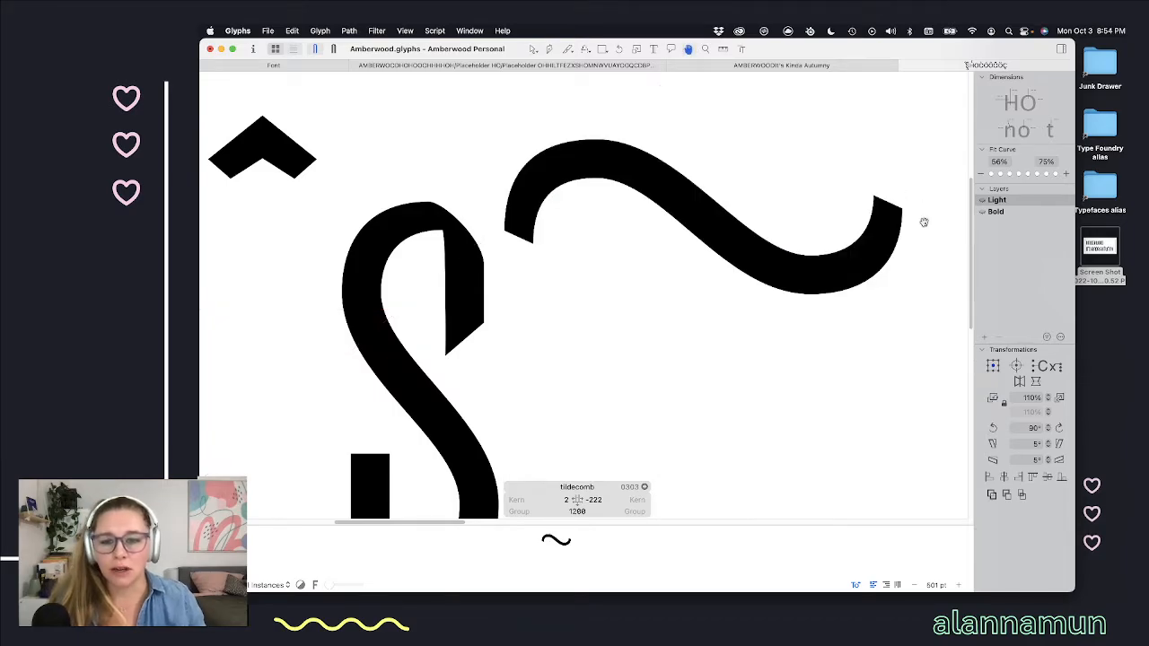
# Step: Scale the whole tilde down in repeated 110% steps to about 548 units wide, positioned with a left sidebearing of 16
pyautogui.moveTo(939, 137); pyautogui.dragTo(481, 345)
pyautogui.click(628, 298)
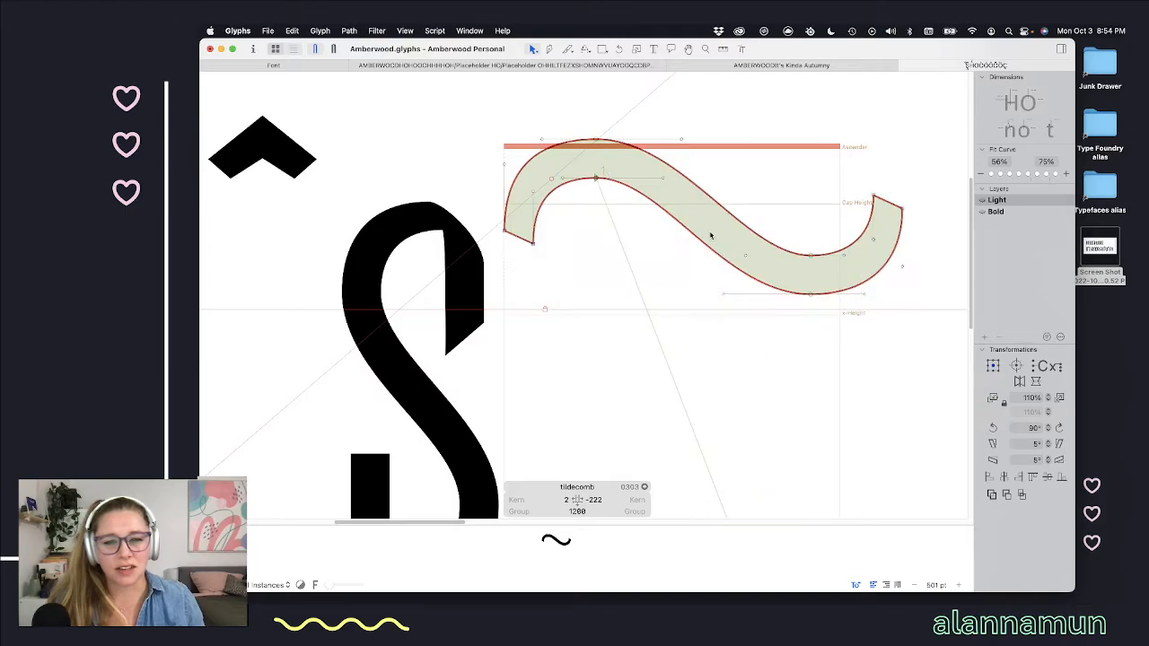
pyautogui.moveTo(945, 131); pyautogui.dragTo(480, 312)
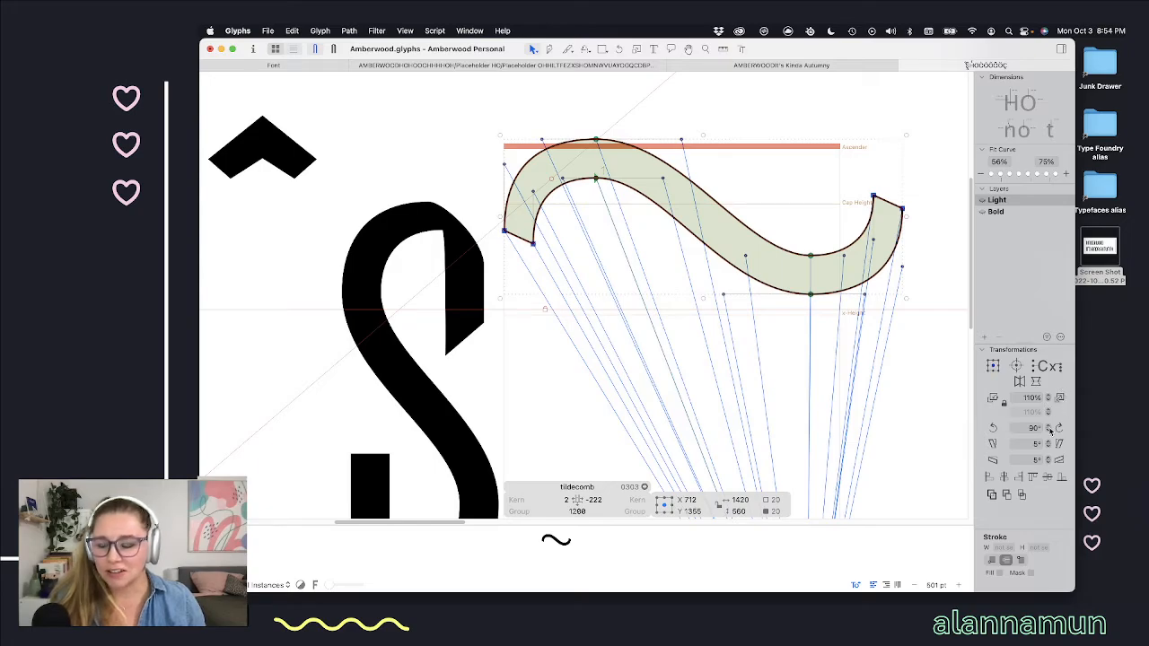
pyautogui.click(992, 399)
pyautogui.click(992, 399)
pyautogui.click(993, 399)
pyautogui.click(992, 399)
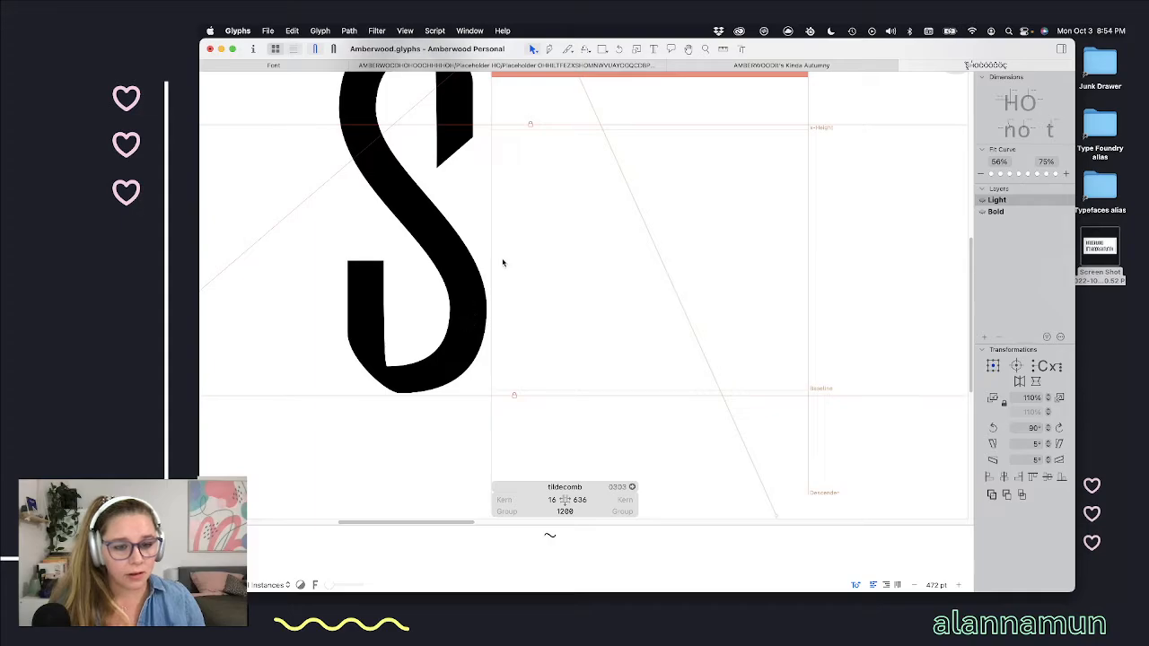
# Step: Remove the reference S from the edit text so tildecomb directly follows circumflexcomb
pyautogui.scroll(5, 474, 243)
pyautogui.press('t')
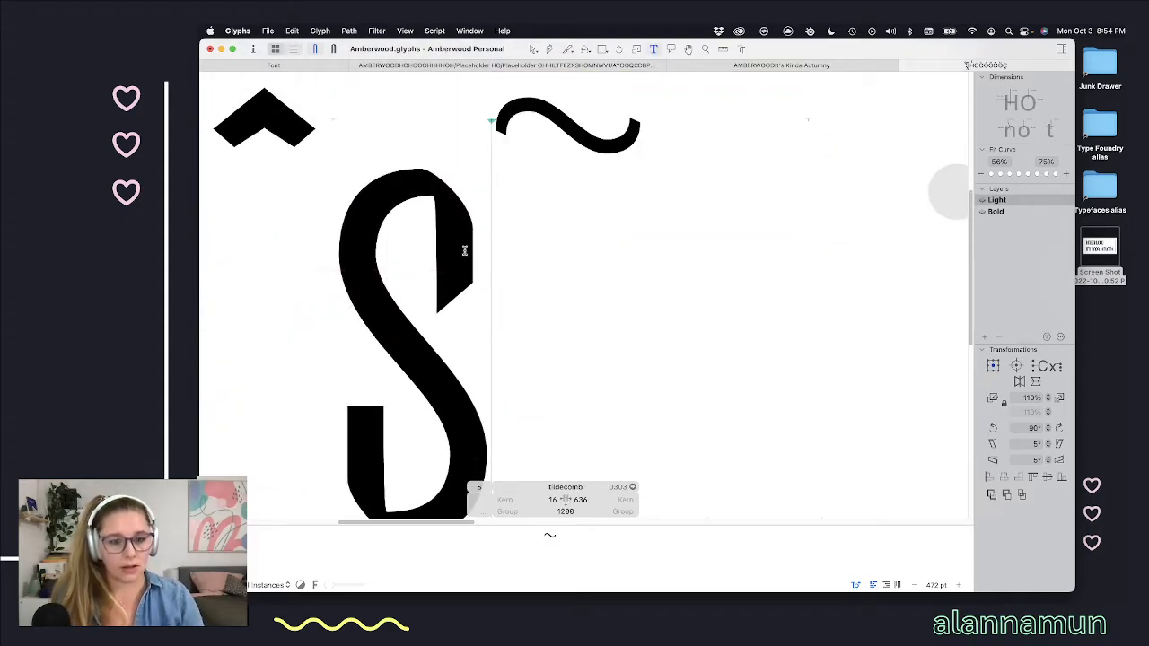
pyautogui.scroll(-1, 485, 227)
pyautogui.press('BackSpace')
pyautogui.hscroll(-8, 485, 227)
pyautogui.scroll(2, 485, 227)
pyautogui.hscroll(-5, 497, 230)
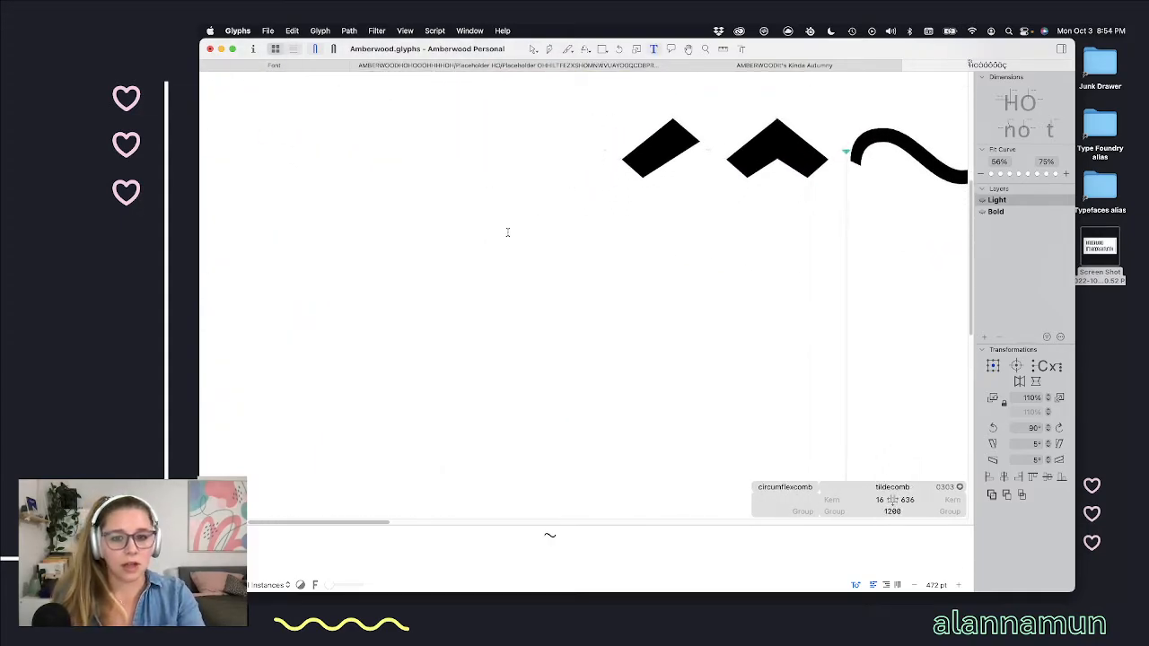
# Step: Measure the thickness of the H's crossbar in the Light layer as a stroke reference
pyautogui.hscroll(20, 688, 242)
pyautogui.doubleClick(691, 328)
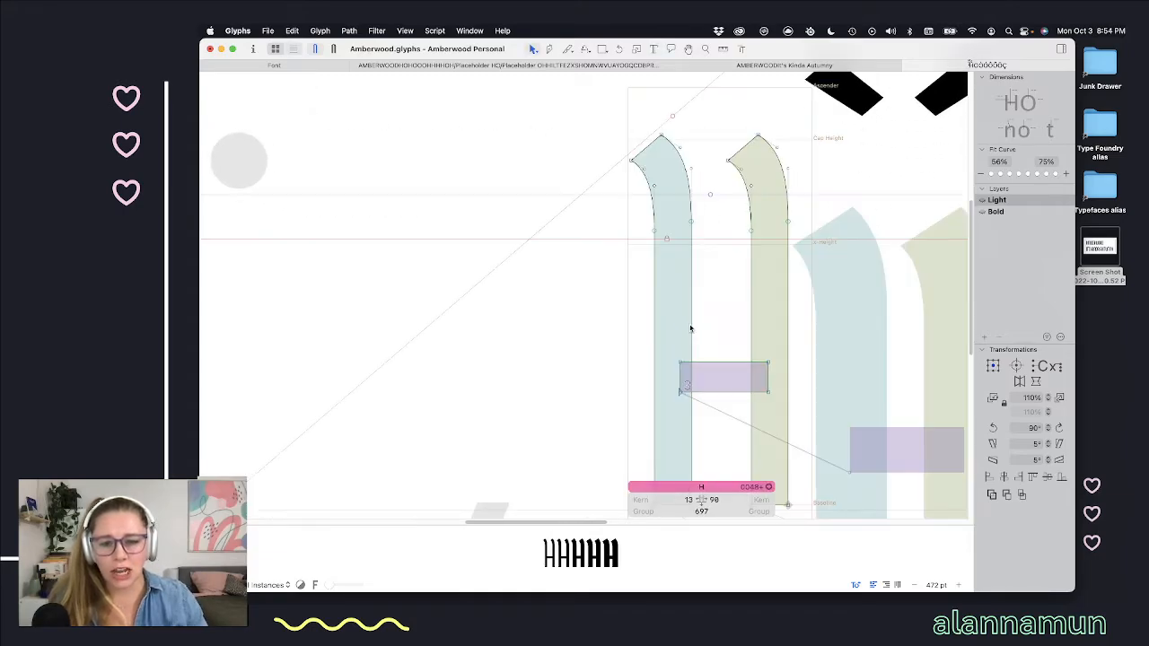
pyautogui.moveTo(675, 350); pyautogui.dragTo(689, 414)
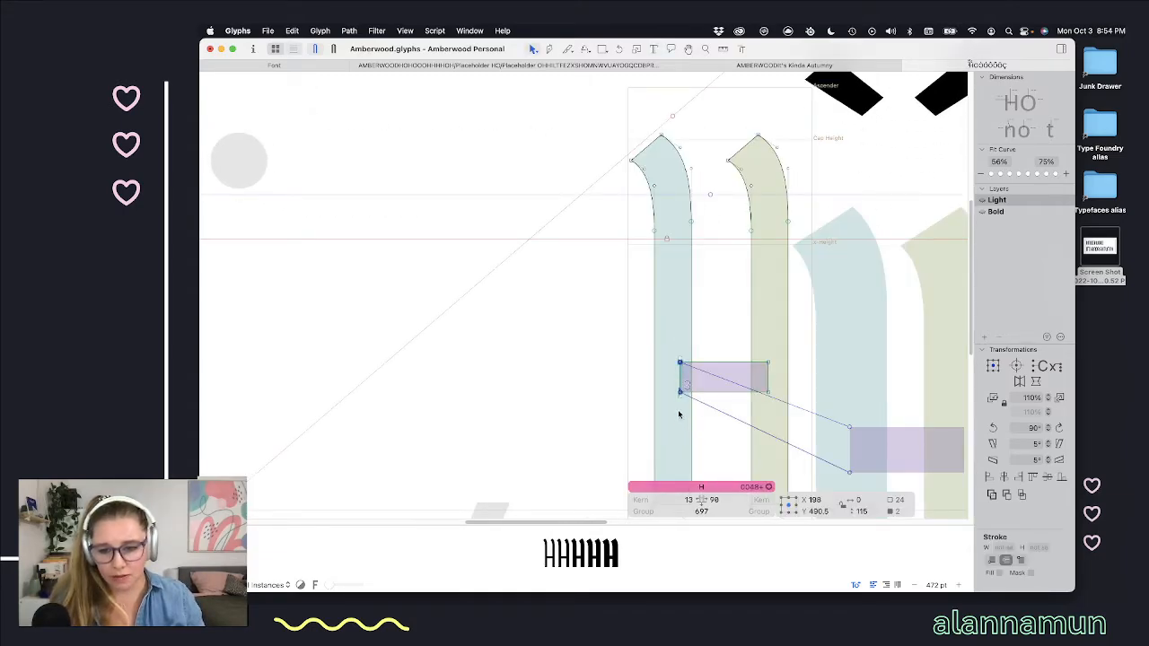
pyautogui.moveTo(710, 208); pyautogui.dragTo(634, 258)
pyautogui.hscroll(-10, 631, 256)
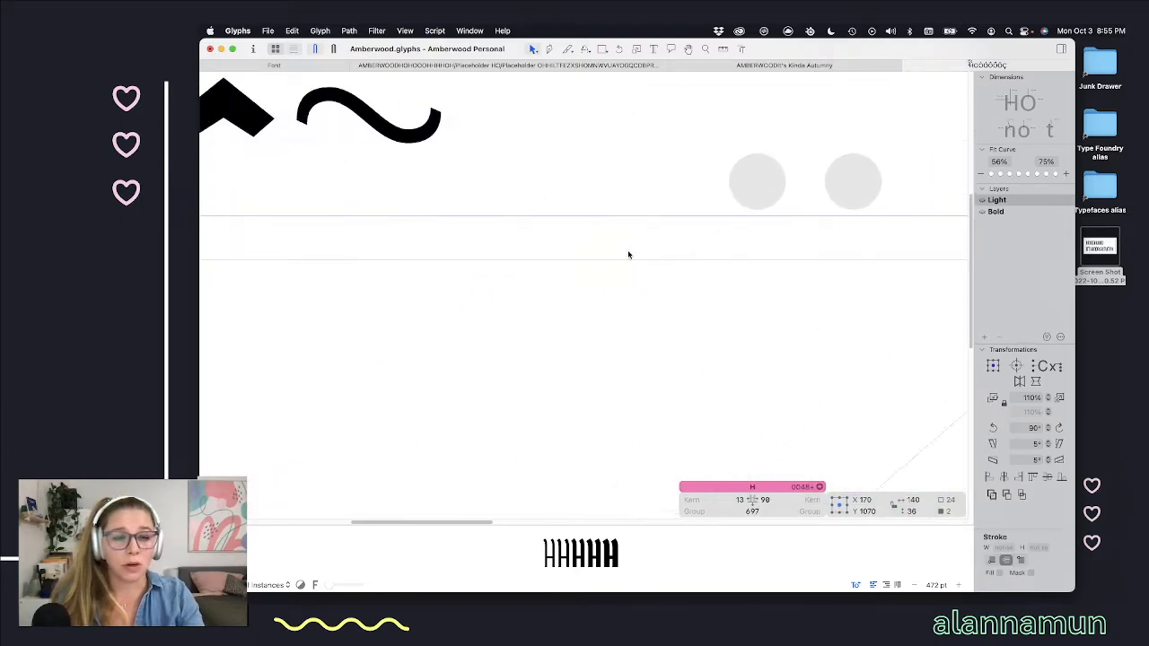
# Step: Thicken the left half of tildecomb by lowering its inner curve and left terminal 50 units
pyautogui.doubleClick(657, 152)
pyautogui.scroll(3, 604, 144)
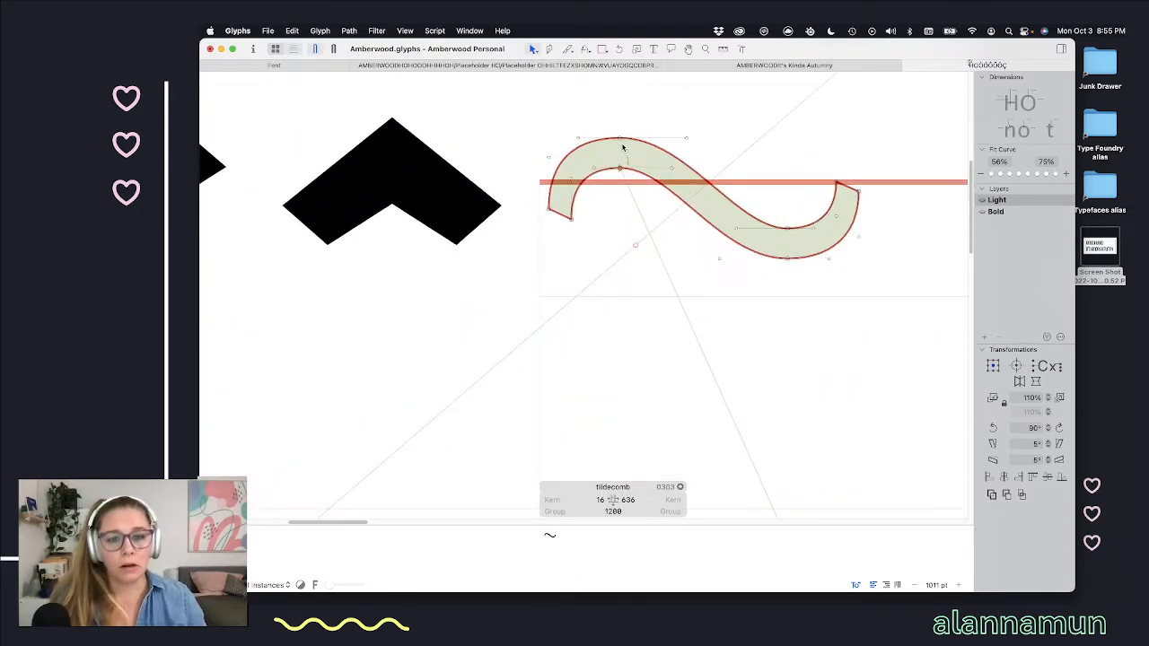
pyautogui.moveTo(642, 120); pyautogui.dragTo(618, 196)
pyautogui.click(618, 197)
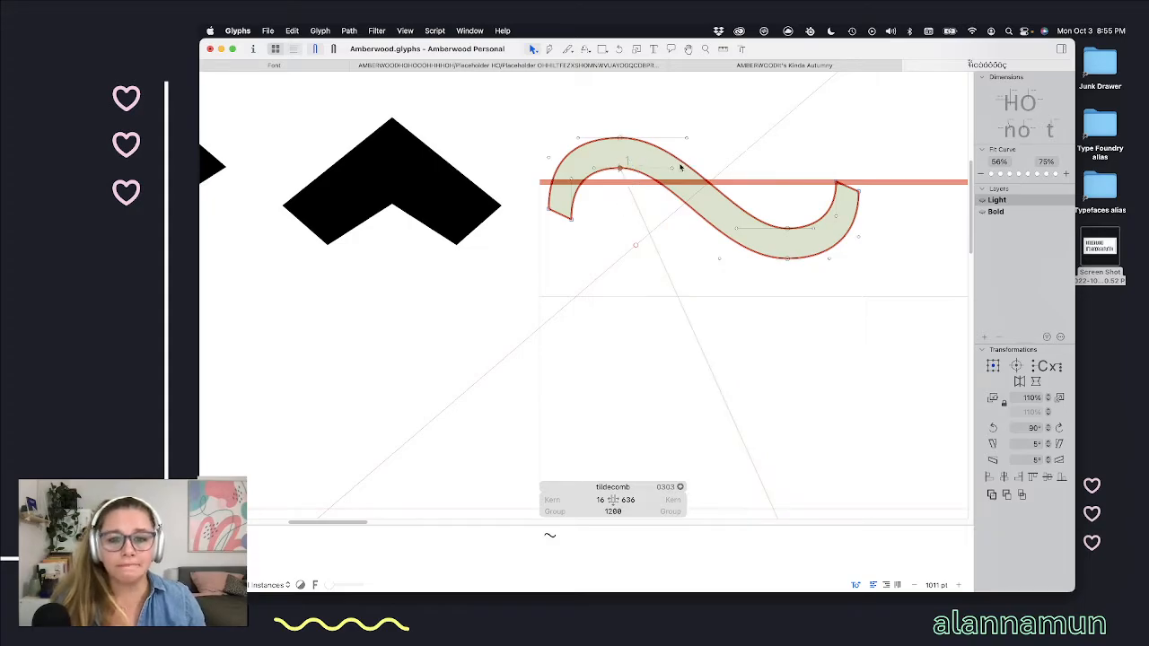
pyautogui.moveTo(680, 167); pyautogui.dragTo(526, 234)
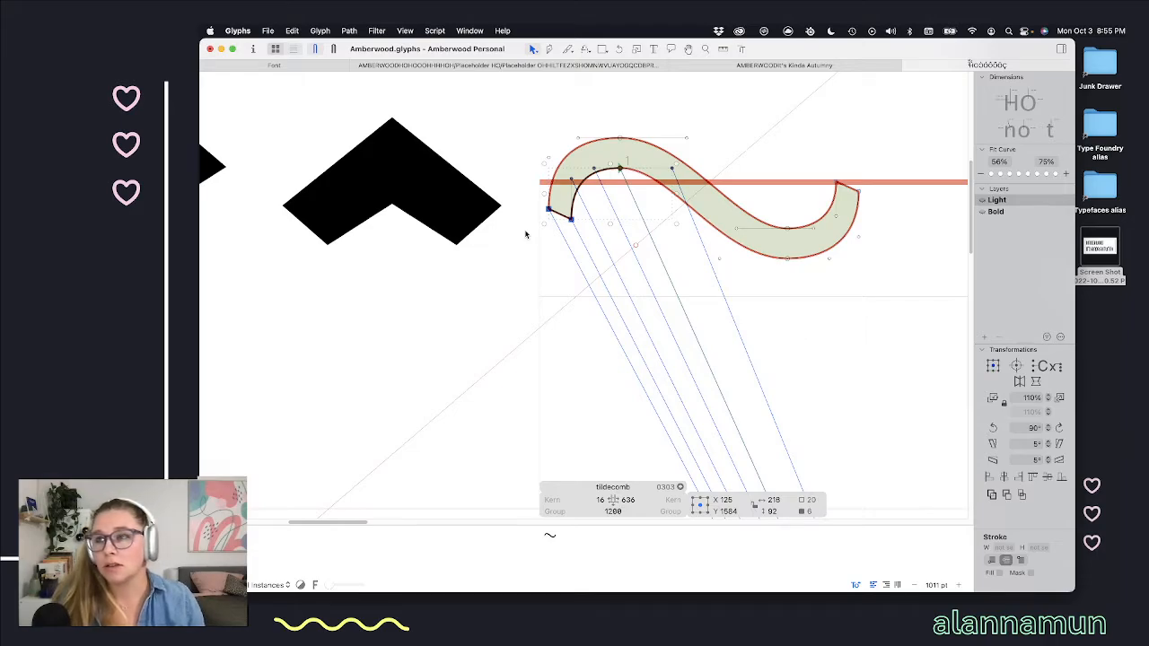
pyautogui.hotkey('shift', 'Down')
pyautogui.hotkey('shift', 'Down')
pyautogui.hotkey('shift', 'Down')
pyautogui.hotkey('shift', 'Down')
pyautogui.hotkey('shift', 'Down')
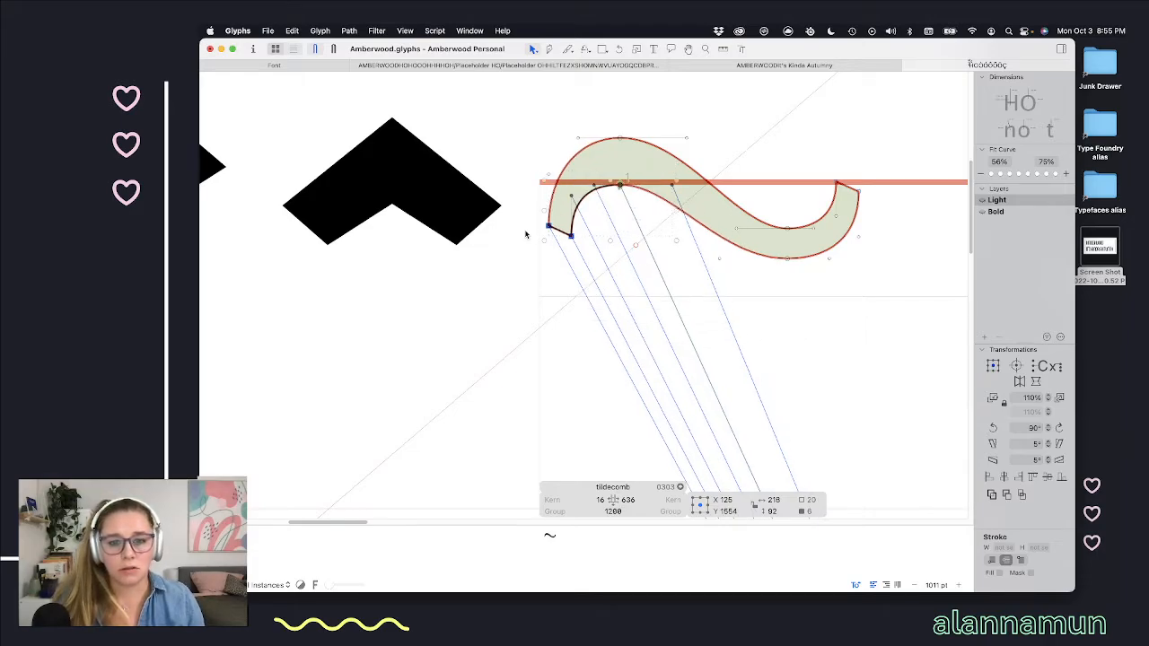
# Step: Check the left crest's thickness and lower its inner curve and terminal by another 10 units
pyautogui.moveTo(643, 118); pyautogui.dragTo(607, 178)
pyautogui.click(641, 234)
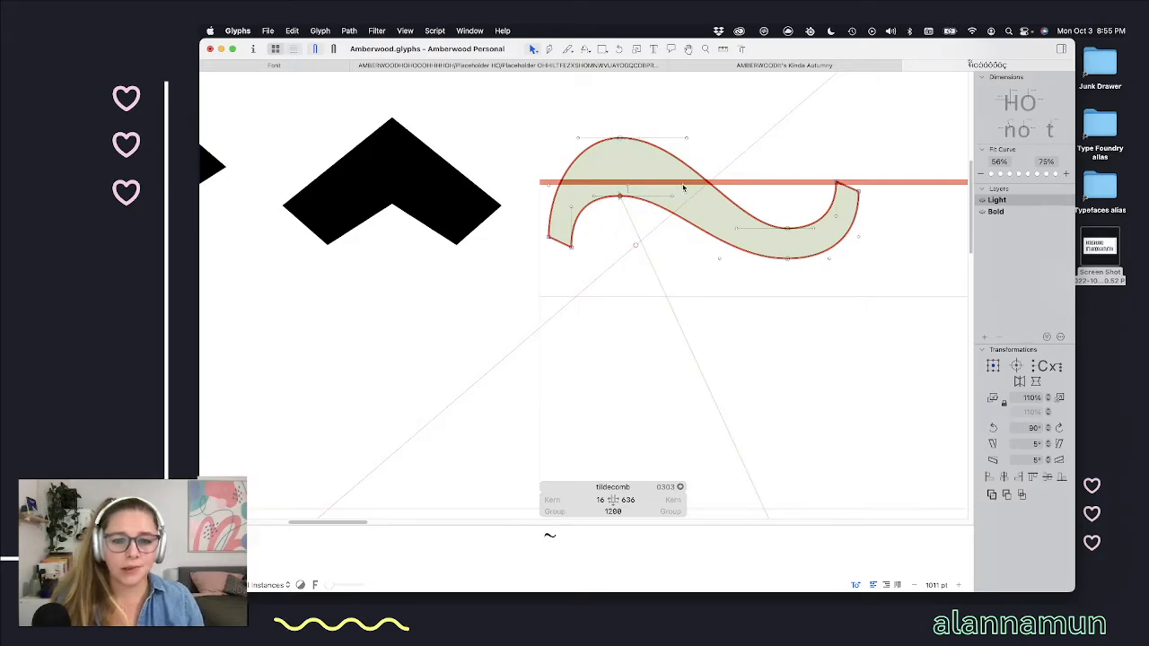
pyautogui.moveTo(685, 184); pyautogui.dragTo(526, 265)
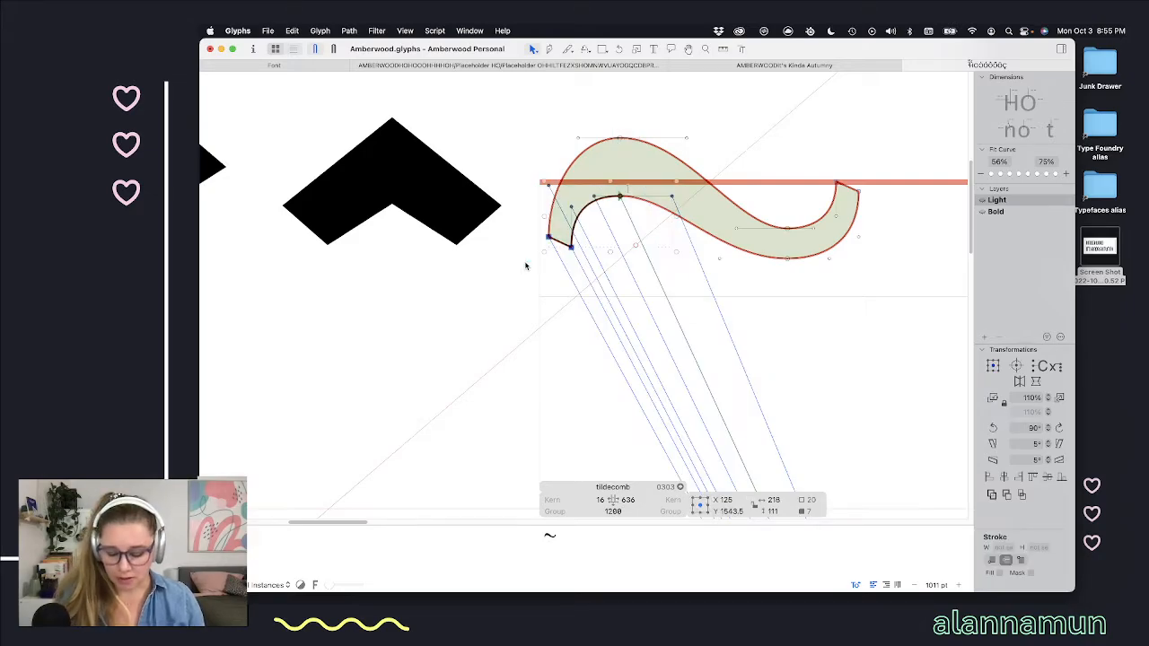
pyautogui.hotkey('shift', 'Down')
pyautogui.press('space')
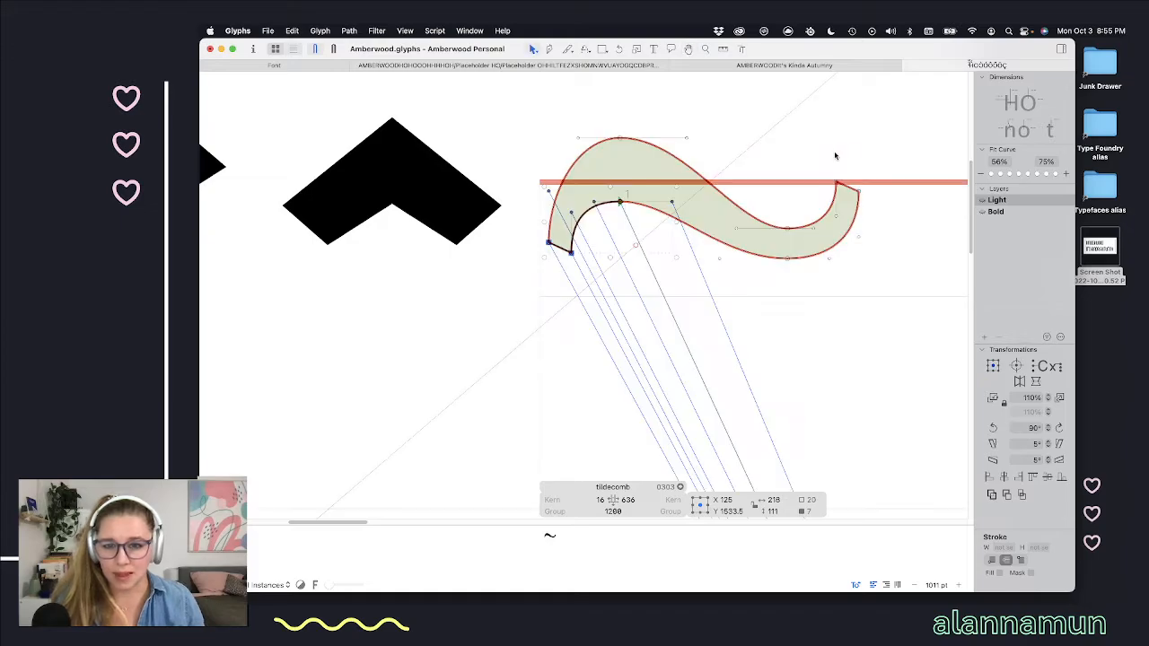
# Step: Thicken the right half of the tilde by raising the inner curve of its trough 50 units, and preview the shape
pyautogui.moveTo(857, 159); pyautogui.dragTo(736, 235)
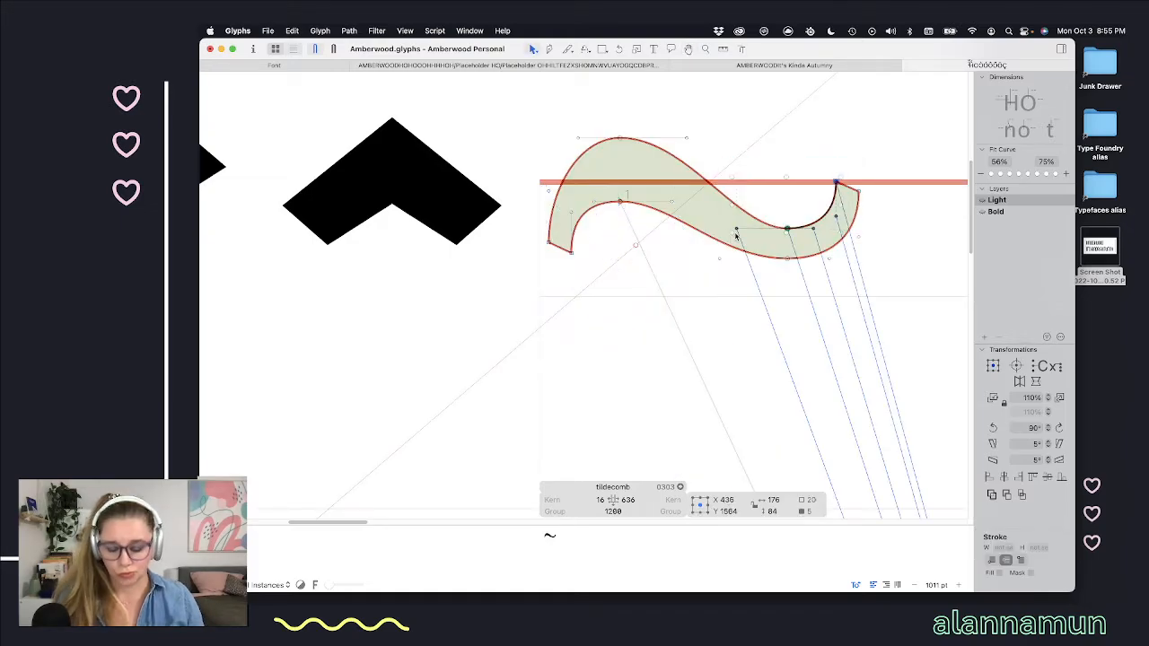
pyautogui.hotkey('shift', 'Up')
pyautogui.hotkey('shift', 'Up')
pyautogui.hotkey('shift', 'Up')
pyautogui.hotkey('shift', 'Up')
pyautogui.hotkey('shift', 'Up')
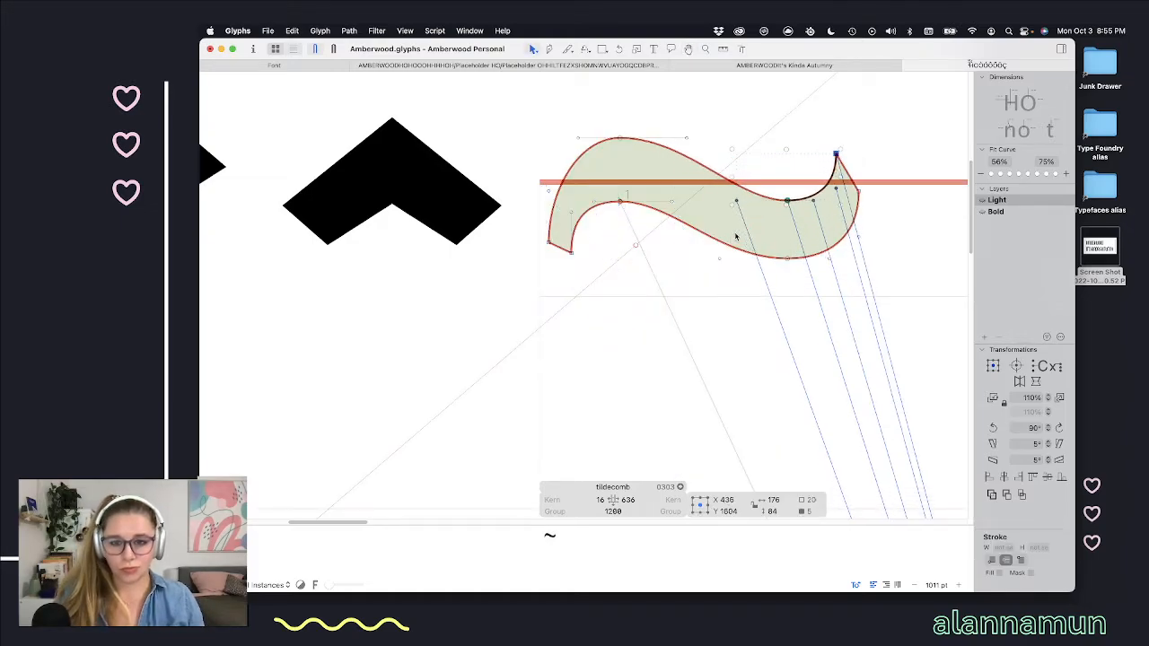
pyautogui.press('space')
# Step: Compare the trough and crest thicknesses, and raise the left inner curve and terminal by 10 units
pyautogui.moveTo(802, 179); pyautogui.dragTo(762, 305)
pyautogui.click(757, 313)
pyautogui.moveTo(628, 121); pyautogui.dragTo(613, 231)
pyautogui.moveTo(674, 188); pyautogui.dragTo(527, 280)
pyautogui.hotkey('shift', 'Up')
pyautogui.press('space')
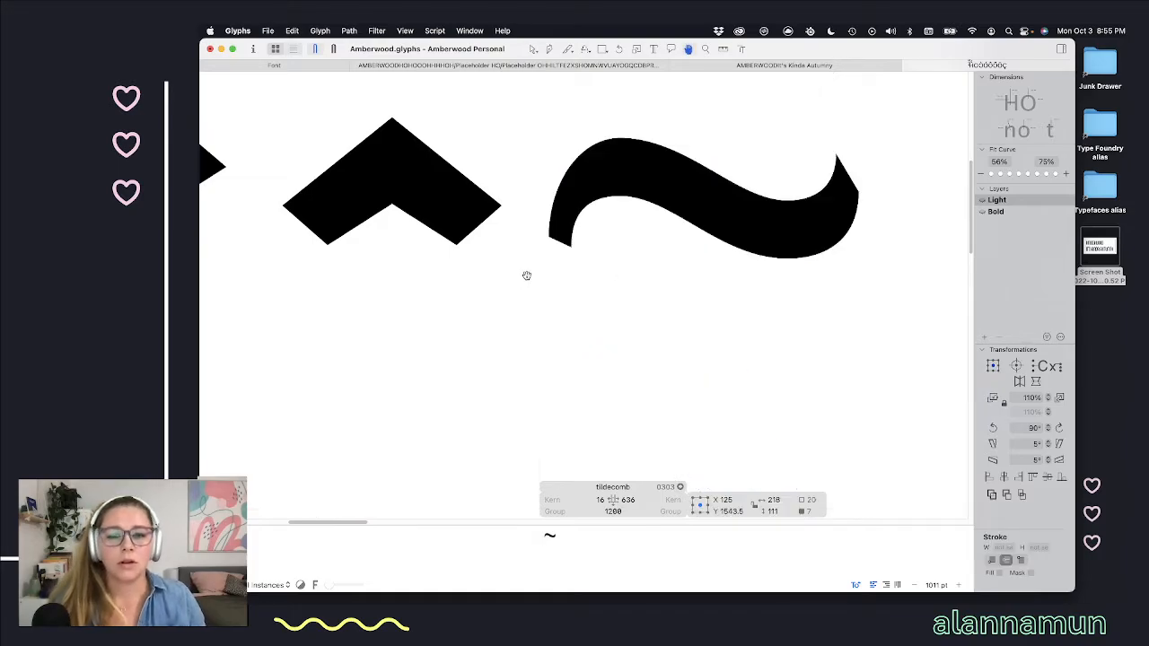
# Step: Fine-tune the stroke by nudging the left inner curve down and the right inner curve up 1 unit each
pyautogui.click(638, 272)
pyautogui.moveTo(682, 188)
pyautogui.mouseDown()
pyautogui.moveTo(523, 257)
pyautogui.moveTo(512, 273)
pyautogui.mouseUp()
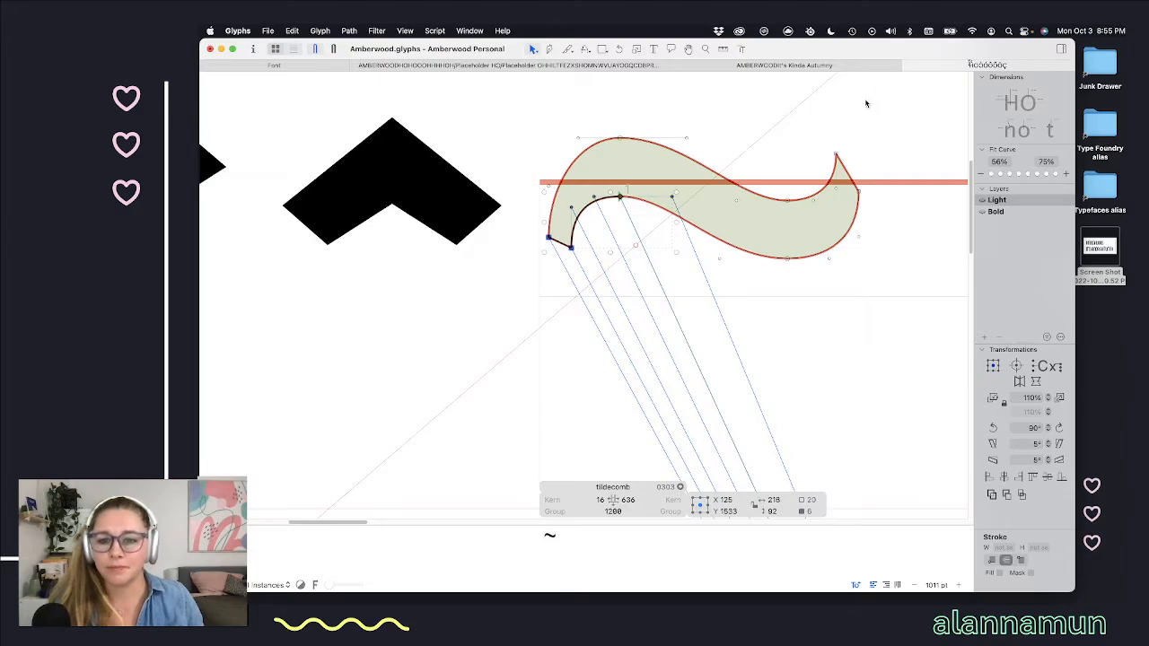
pyautogui.moveTo(859, 120); pyautogui.dragTo(713, 218)
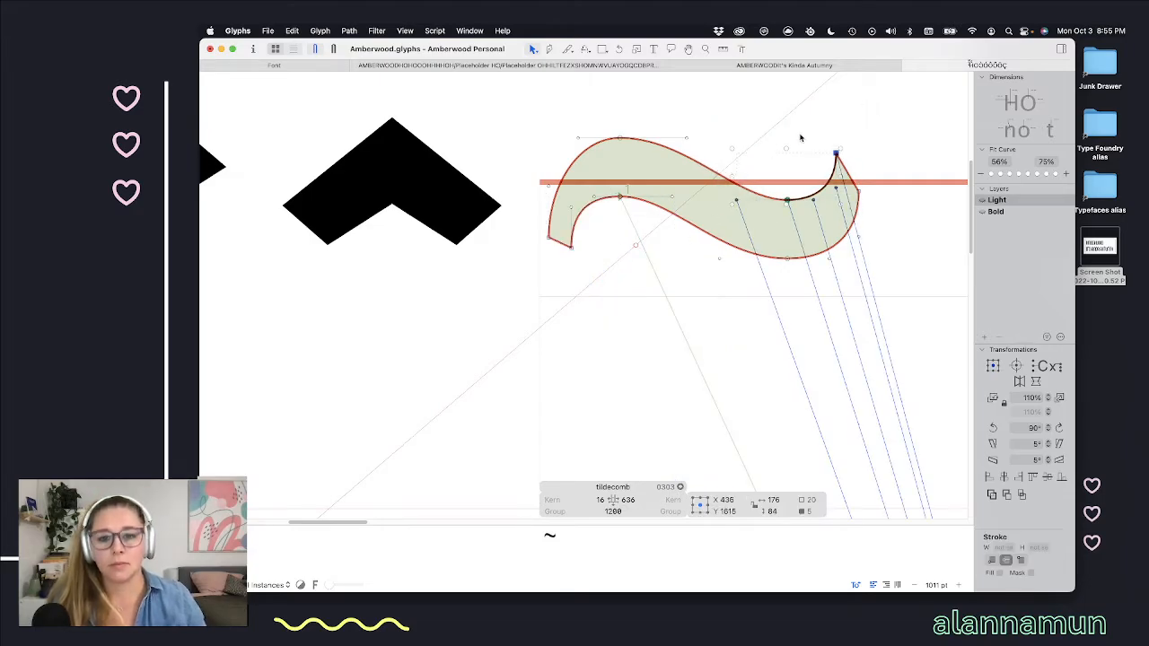
pyautogui.press('space')
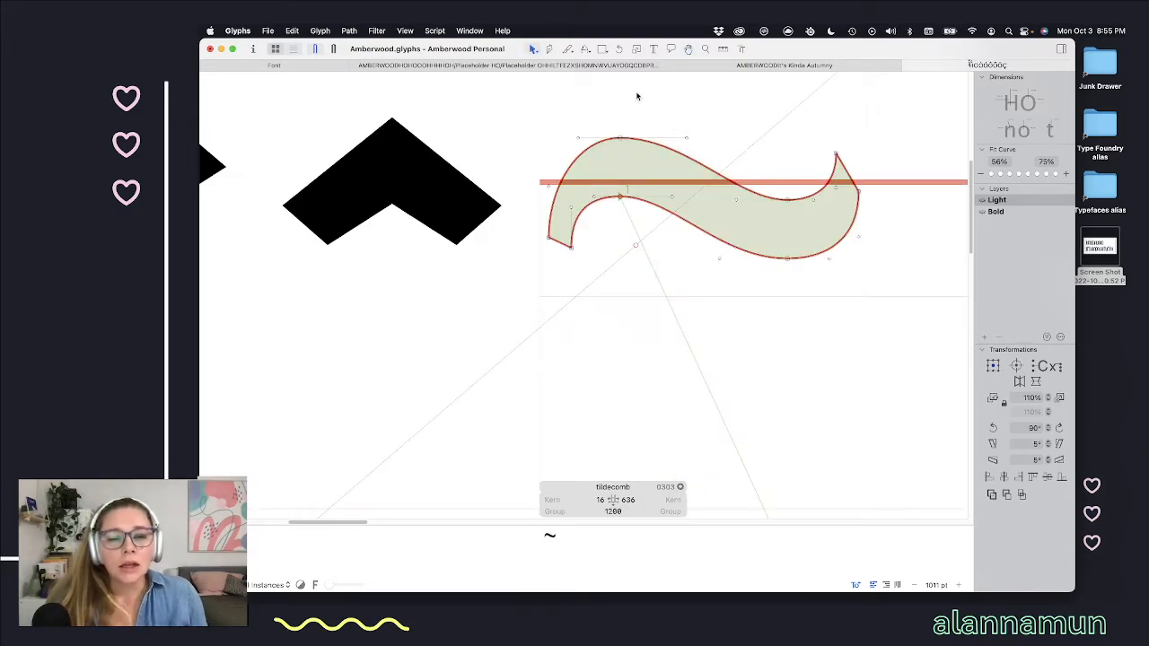
# Step: Narrow the tilde by moving the nodes of its right end 80 units left, and preview the shape
pyautogui.moveTo(904, 126); pyautogui.dragTo(776, 289)
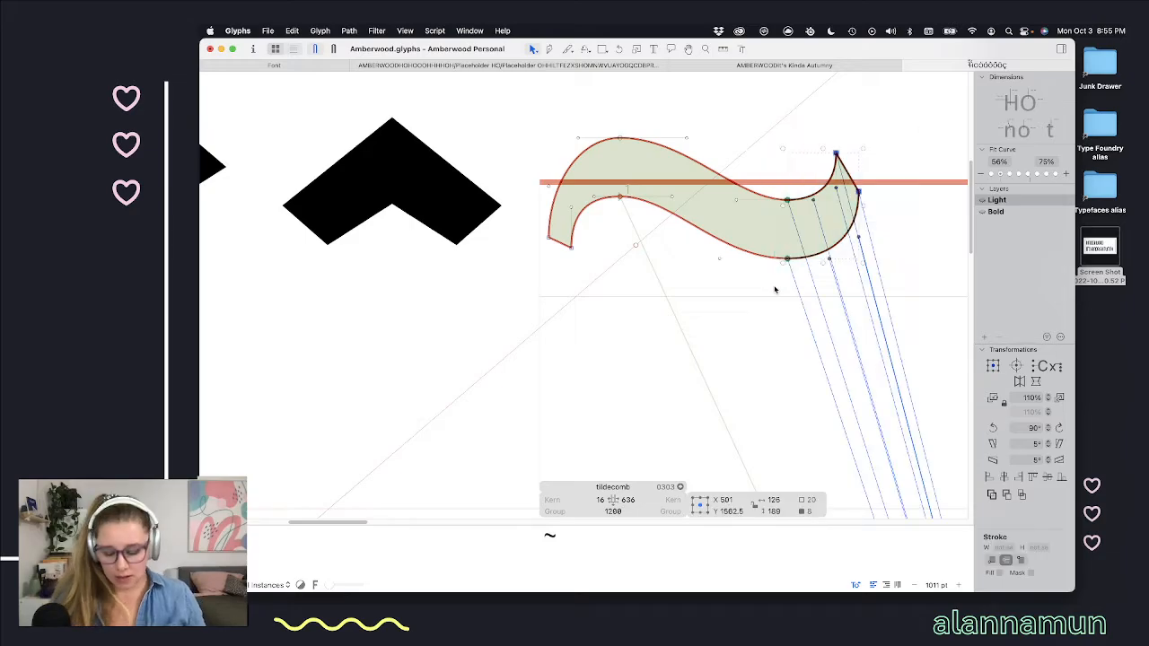
pyautogui.hotkey('shift', 'Left')
pyautogui.hotkey('shift', 'Left')
pyautogui.hotkey('shift', 'Left')
pyautogui.hotkey('shift', 'Left')
pyautogui.hotkey('shift', 'Left')
pyautogui.hotkey('shift', 'Left')
pyautogui.press('space')
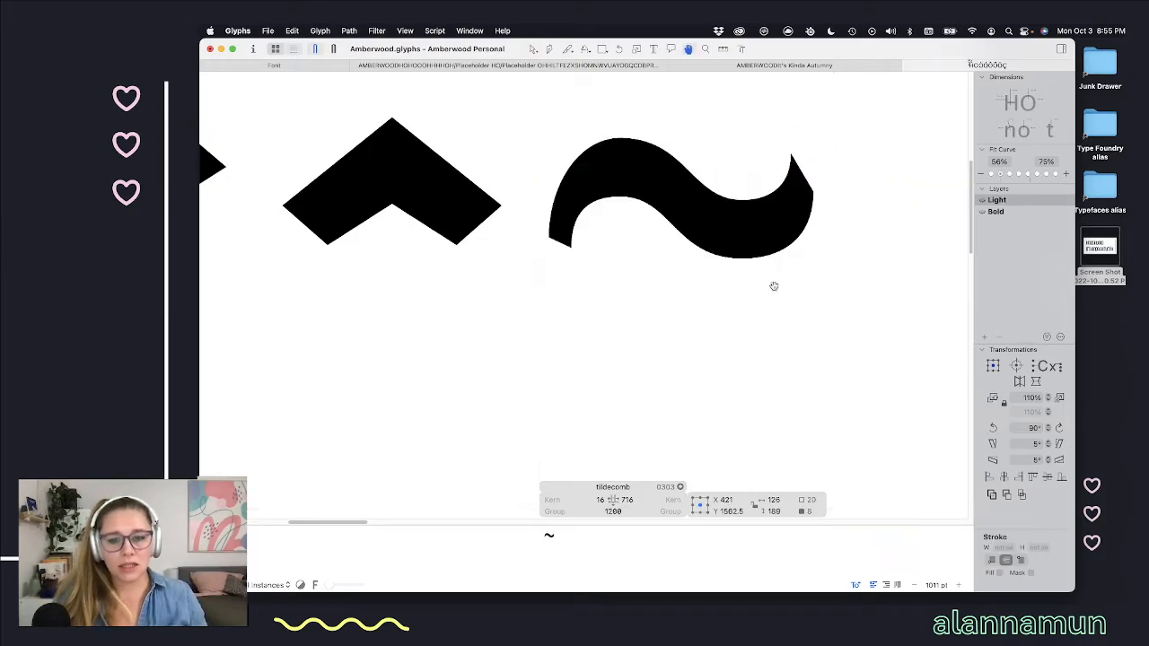
# Step: Shorten the left handle of the trough's inner node by 30 units to smooth the upper diagonal curve
pyautogui.scroll(3, 731, 205)
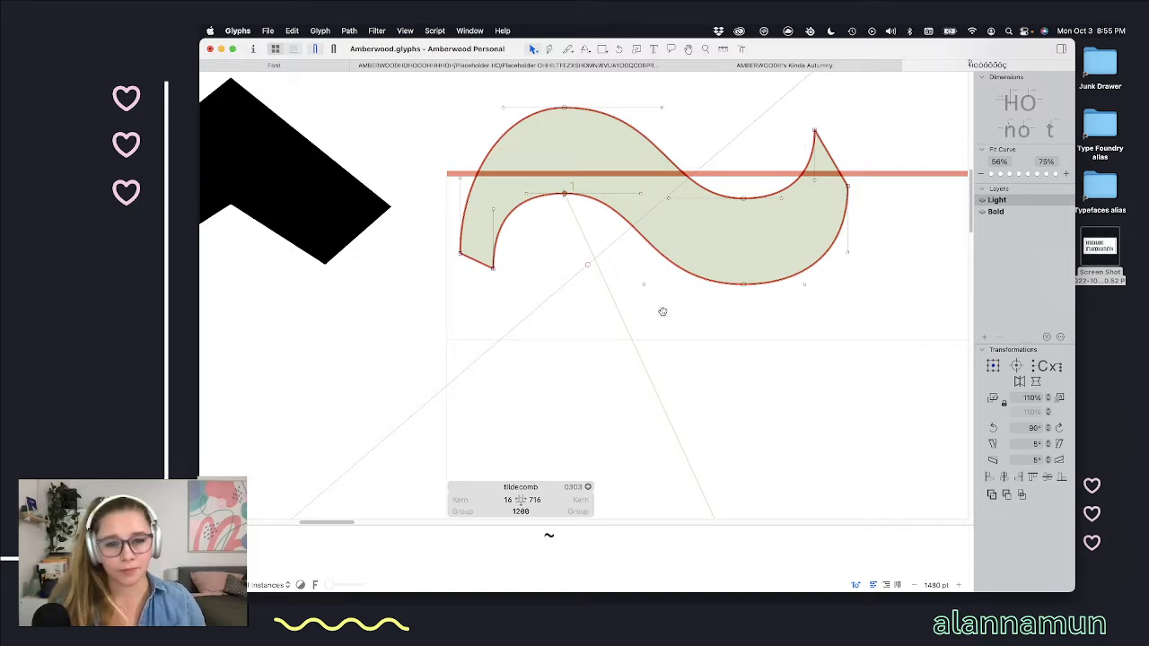
pyautogui.press('space')
pyautogui.scroll(-5, 626, 262)
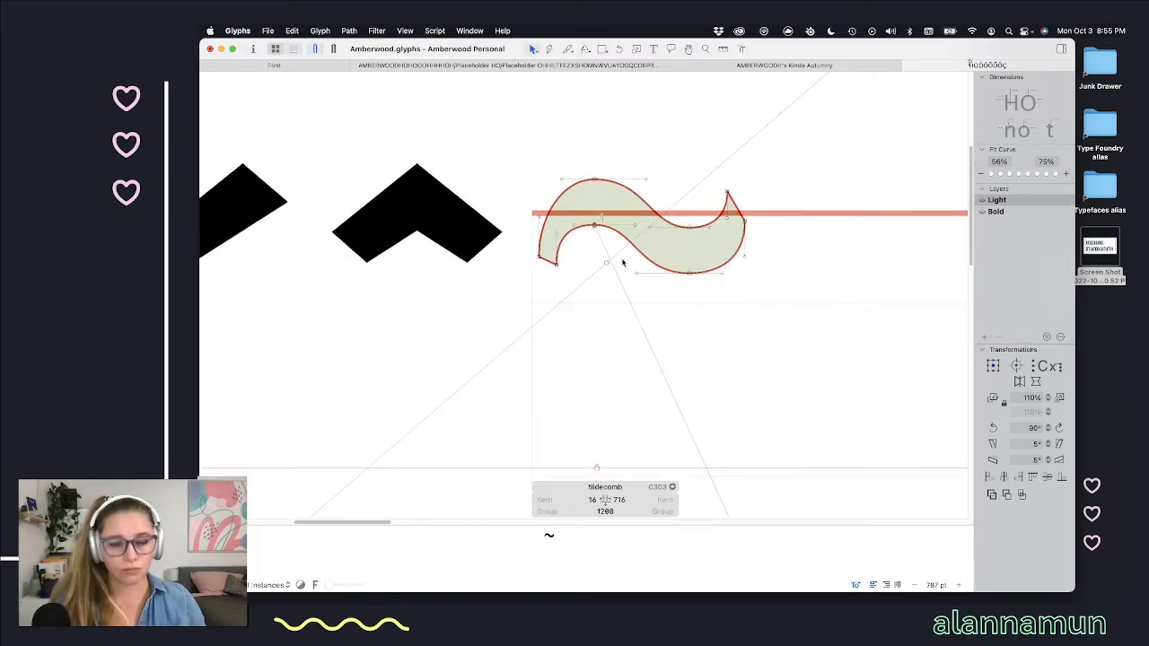
pyautogui.press('space')
pyautogui.scroll(5, 658, 205)
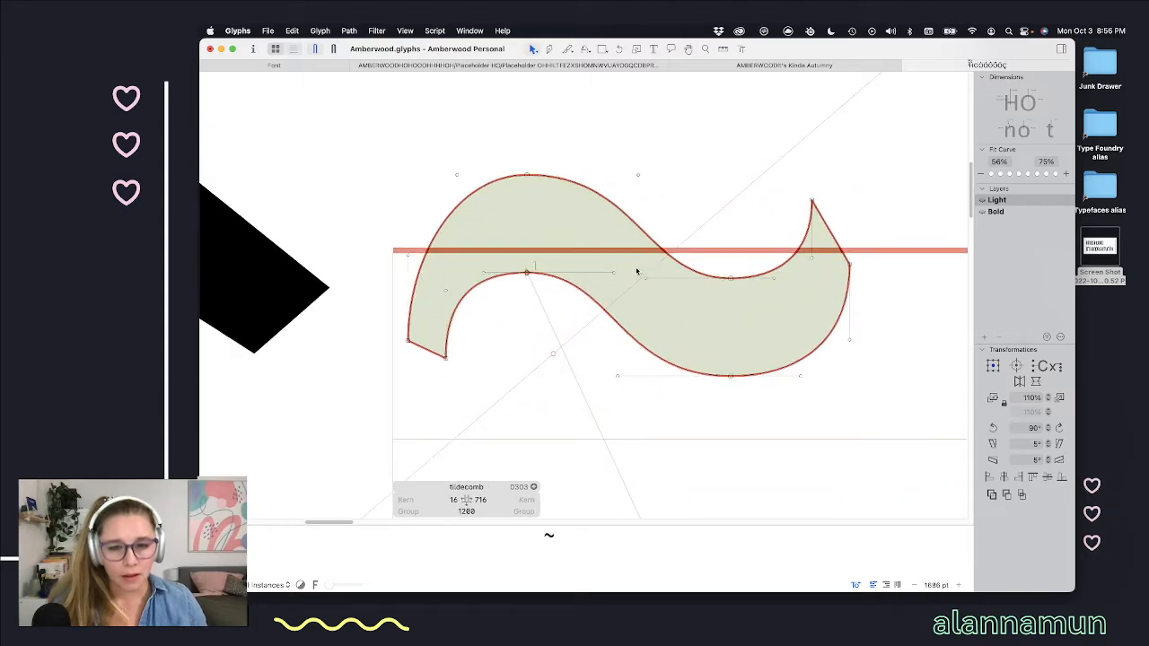
pyautogui.click(646, 279)
pyautogui.hotkey('shift', 'Right')
pyautogui.hotkey('shift', 'Right')
pyautogui.hotkey('shift', 'Right')
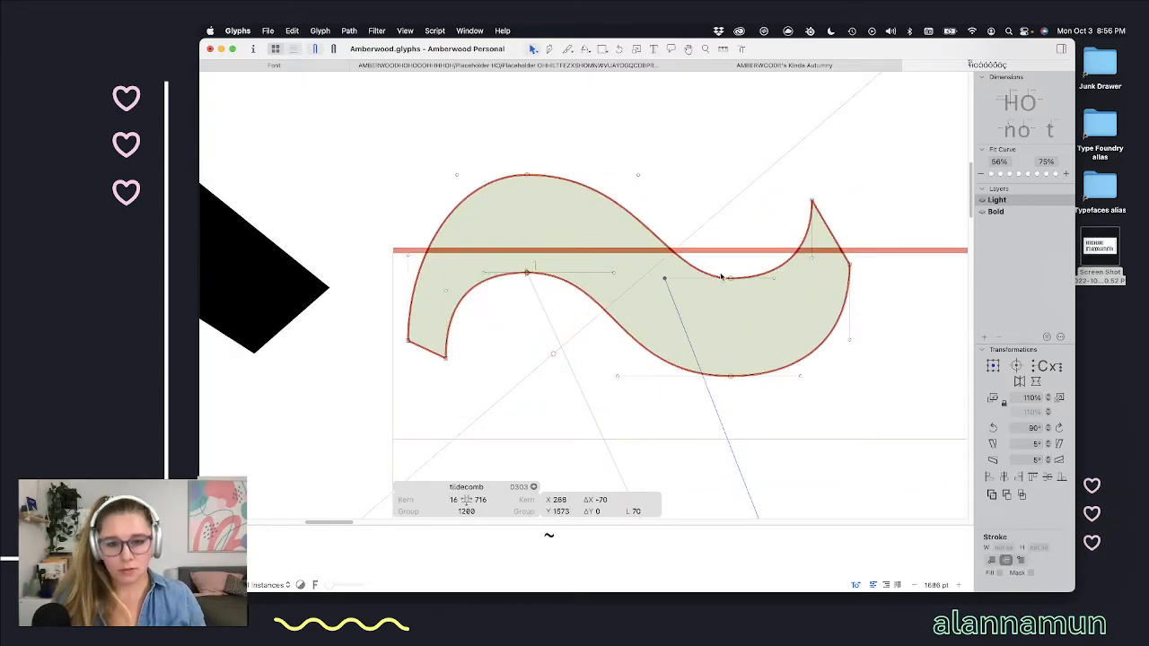
pyautogui.press('space')
# Step: Shorten the right handle of the crest's inner node by about 30 units and preview the curve
pyautogui.moveTo(617, 254); pyautogui.dragTo(594, 291)
pyautogui.hotkey('shift', 'Left')
pyautogui.hotkey('shift', 'Left')
pyautogui.press('space')
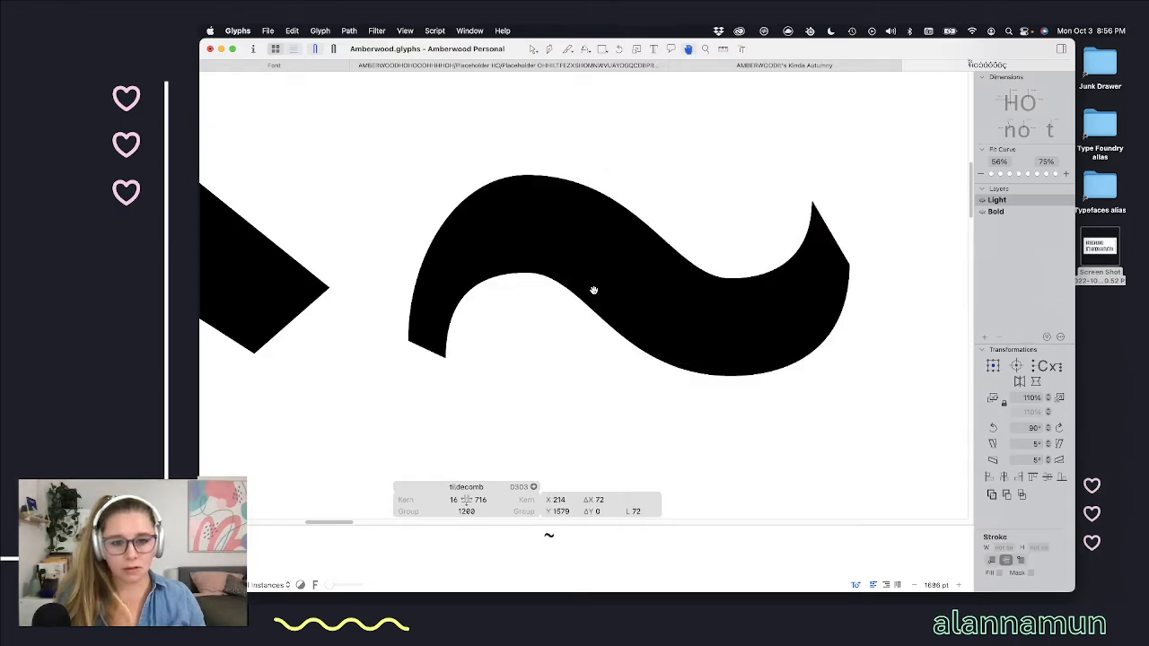
# Step: Move the crest's inner node to X 132 and lower the left terminal's inner handle to Y 1540
pyautogui.moveTo(541, 257); pyautogui.dragTo(519, 297)
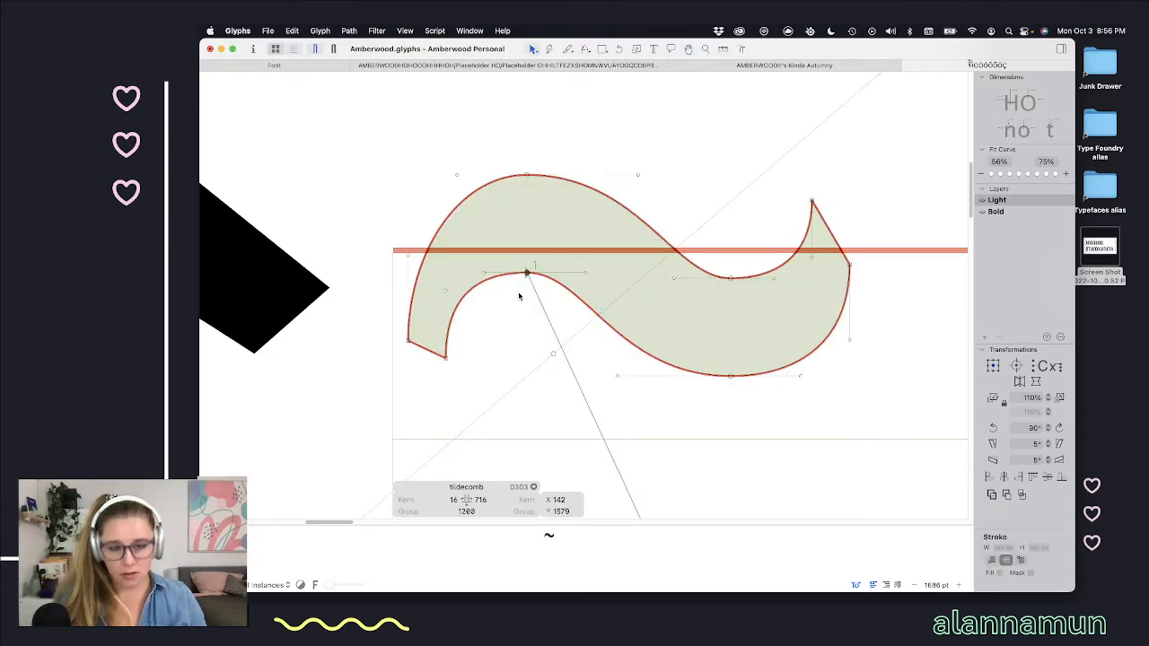
pyautogui.hotkey('shift', 'Left')
pyautogui.press('space')
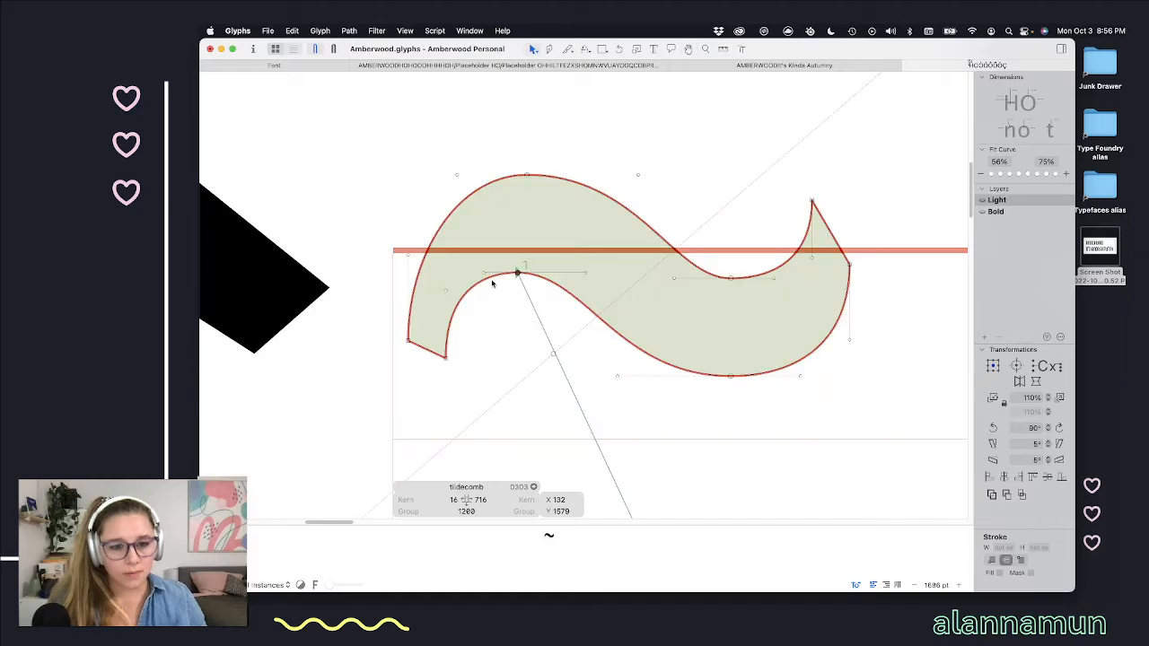
pyautogui.moveTo(460, 279); pyautogui.dragTo(437, 302)
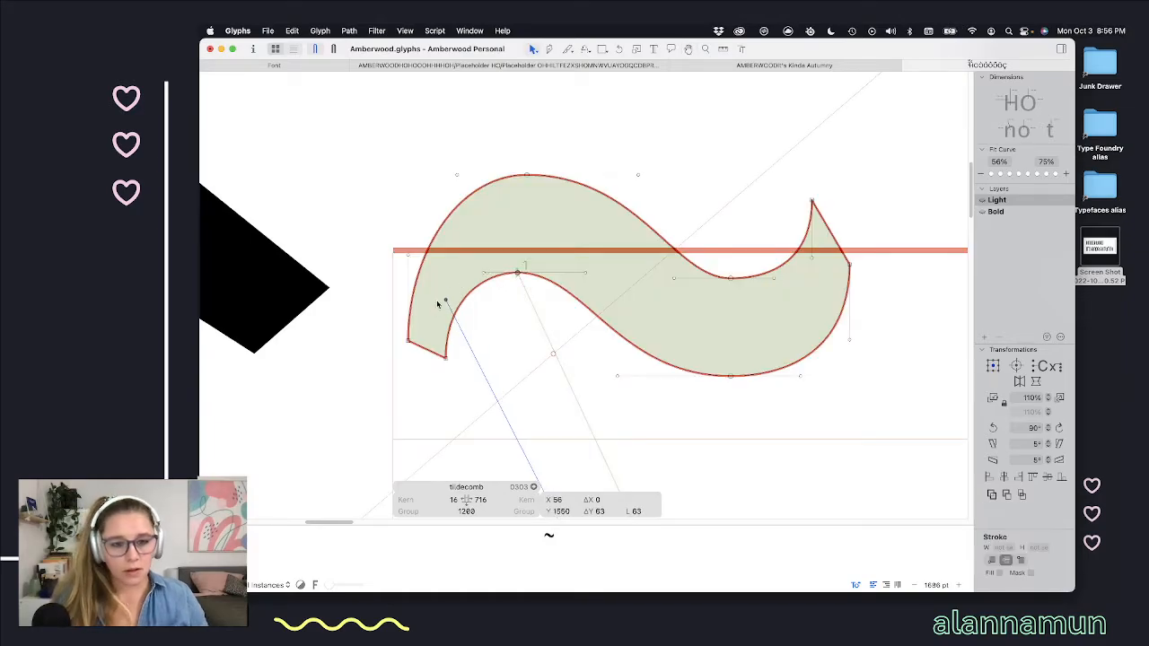
pyautogui.press('space')
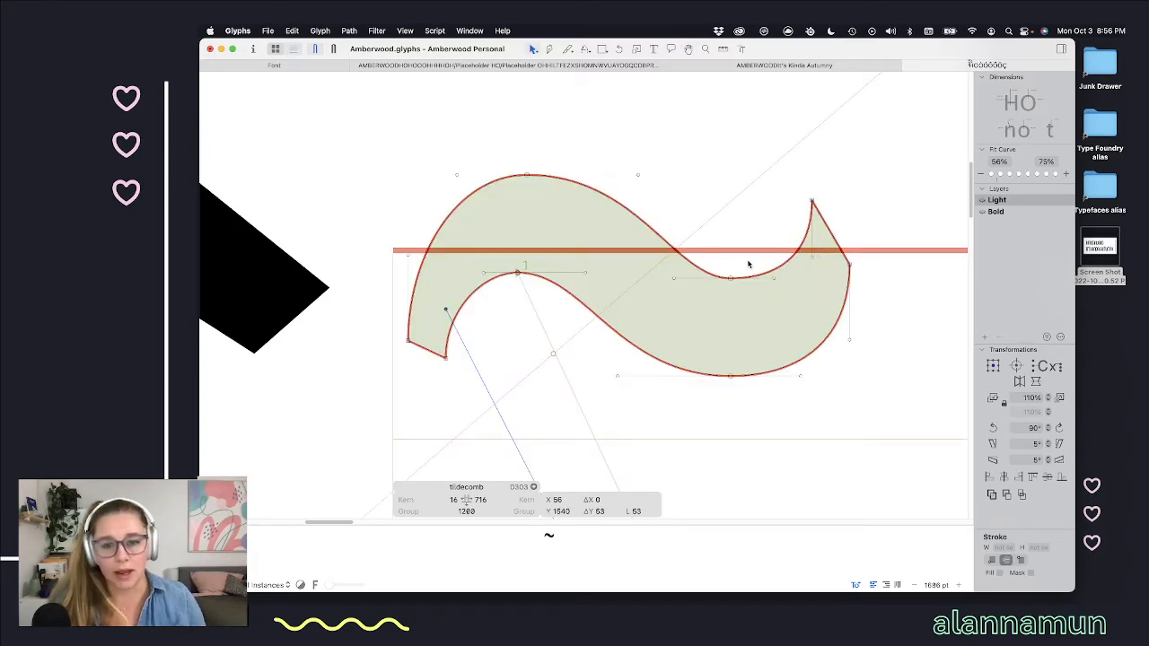
# Step: Move the right terminal 20 units left and shorten the trough's inner right handle to X 394
pyautogui.moveTo(795, 179); pyautogui.dragTo(889, 304)
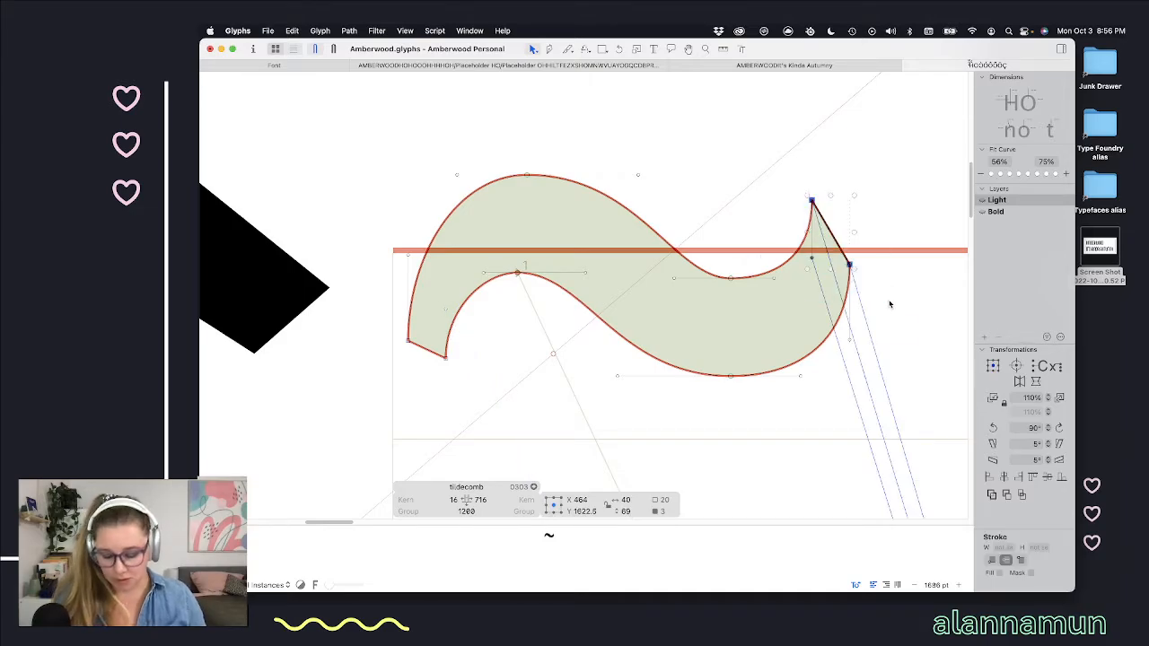
pyautogui.hotkey('shift', 'Left')
pyautogui.hotkey('shift', 'Left')
pyautogui.press('space')
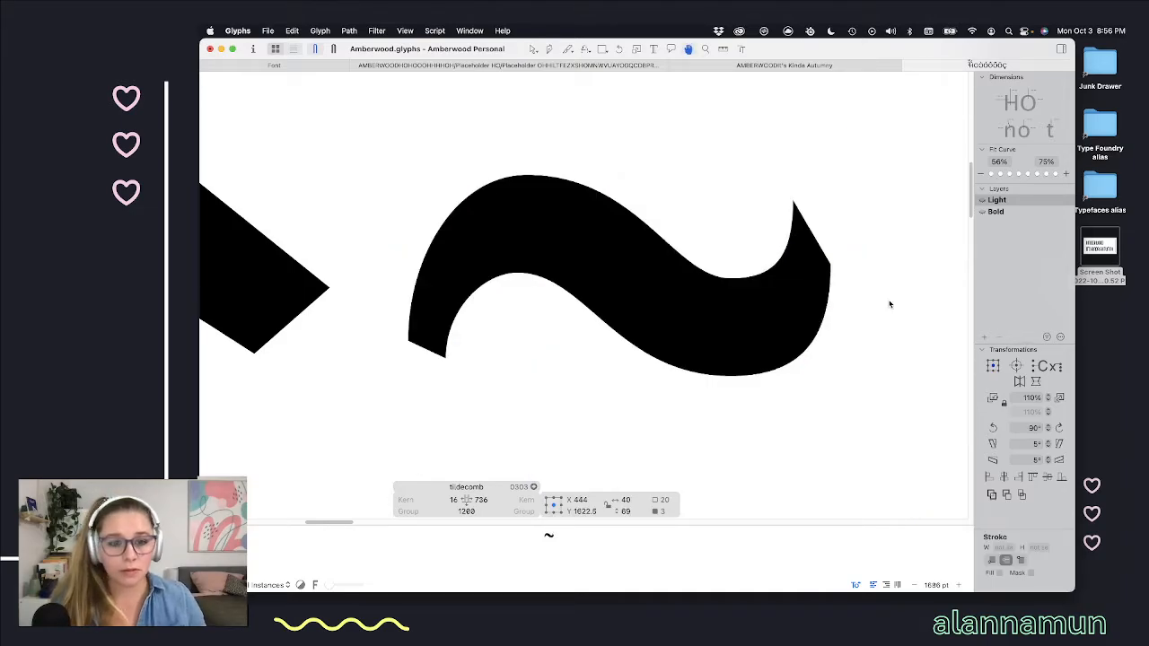
pyautogui.click(765, 282)
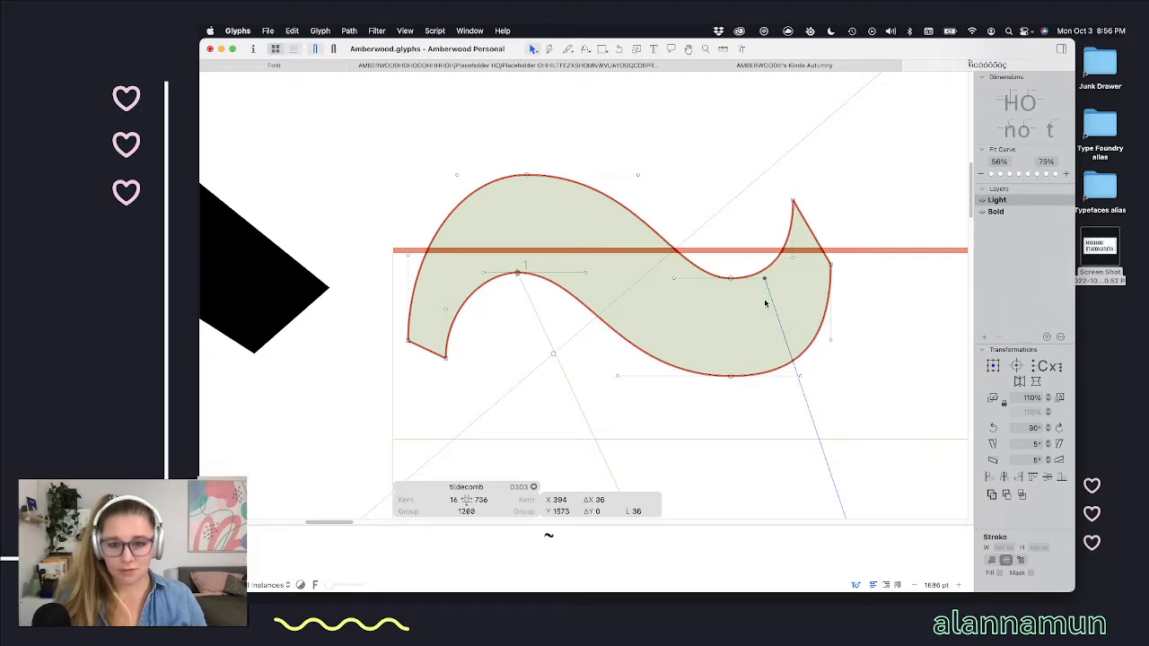
pyautogui.press('space')
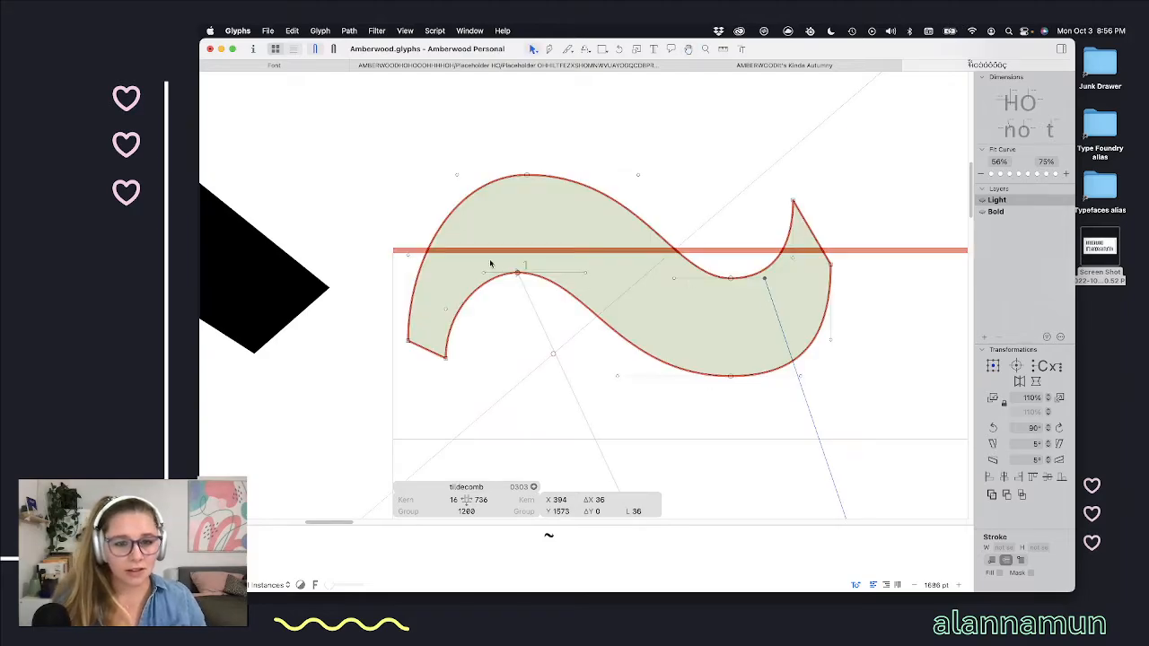
# Step: Extend the left handle of the crest's outer top node to X 58 and preview the tilde
pyautogui.click(457, 177)
pyautogui.hotkey('shift', 'Left')
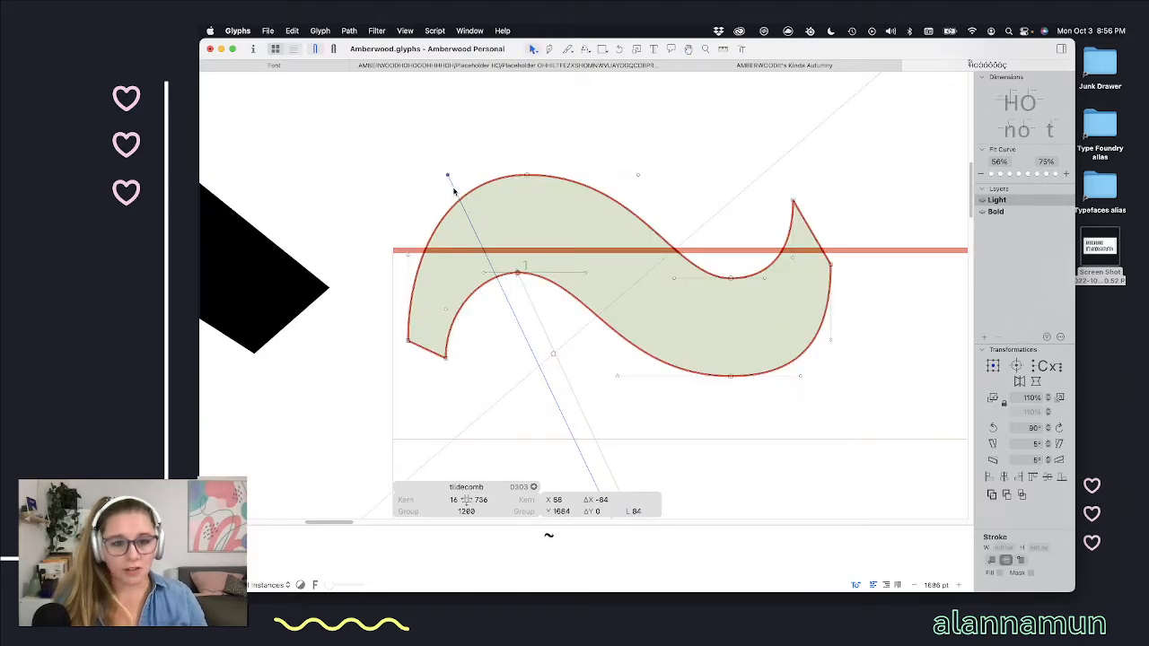
pyautogui.press('space')
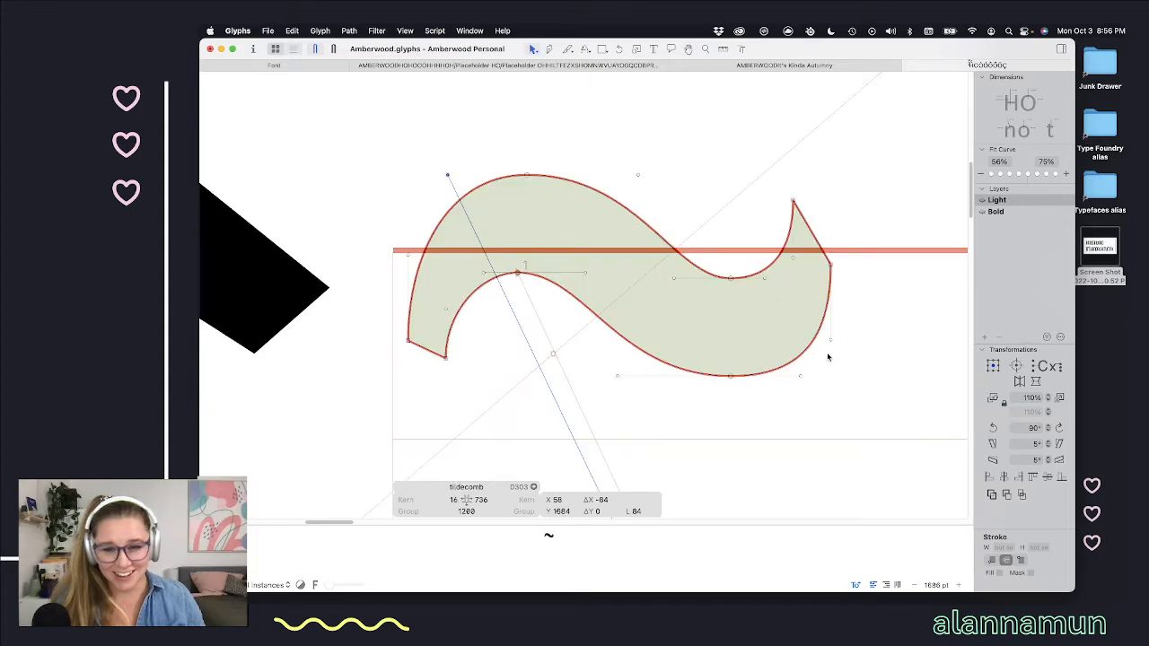
# Step: Move the tildecomb's _top anchor to X 230, Y 1400, centring it beneath the accent like the circumflexcomb's anchor
pyautogui.press('space')
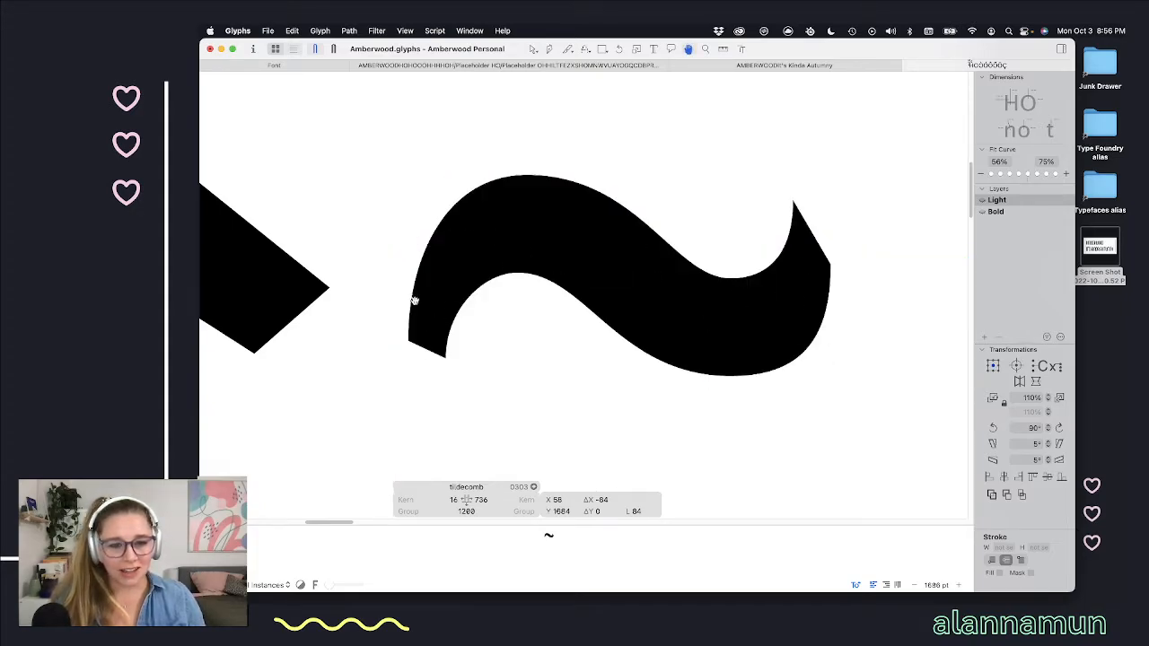
pyautogui.scroll(-10, 610, 354)
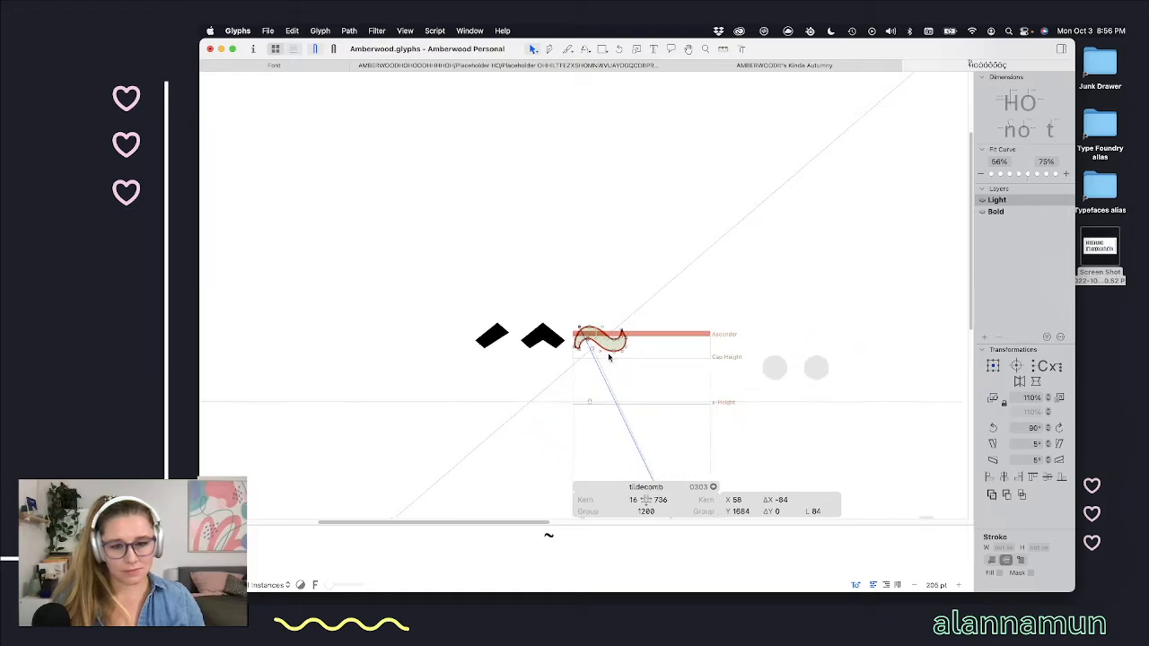
pyautogui.press('space')
pyautogui.scroll(10, 624, 341)
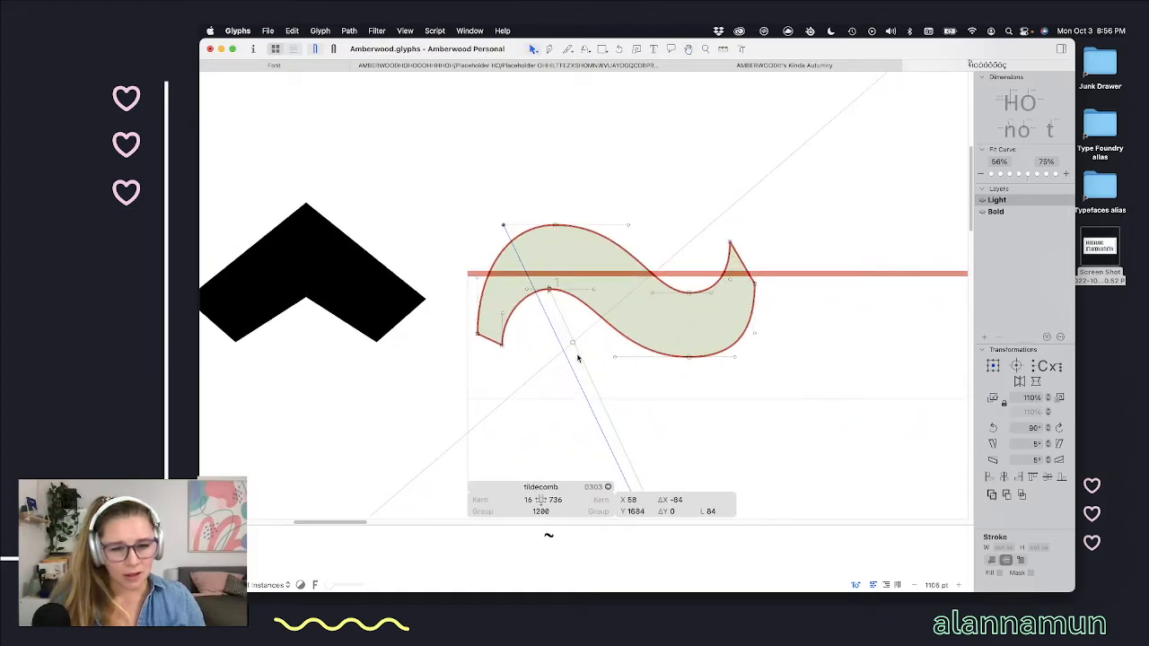
pyautogui.scroll(-5, 606, 390)
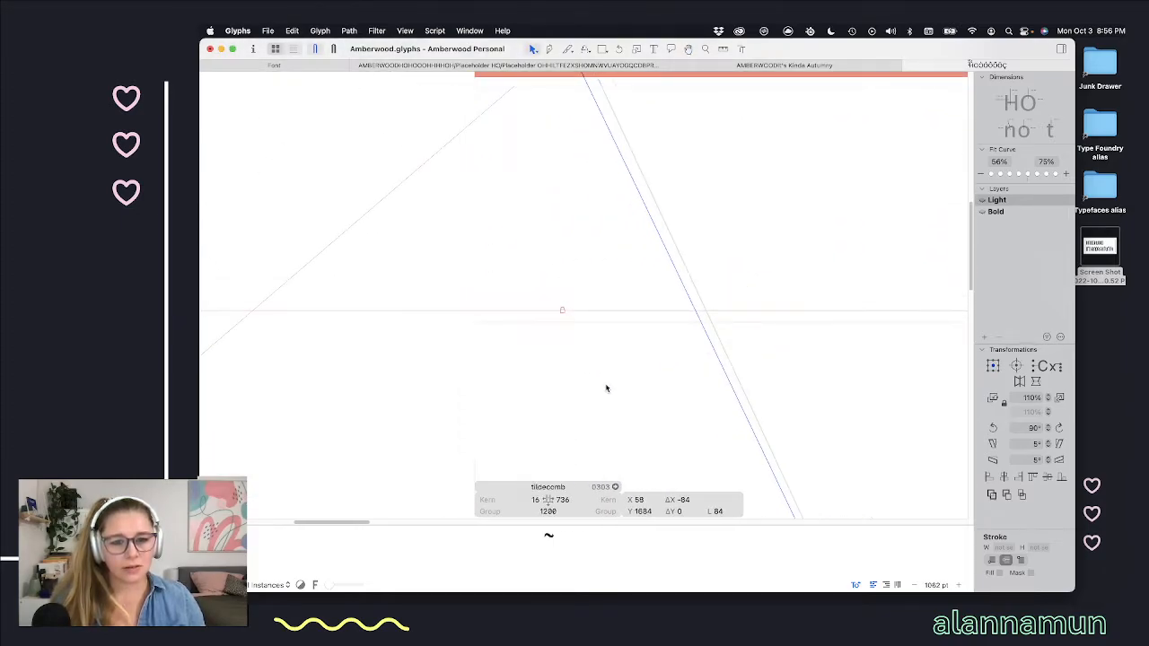
pyautogui.doubleClick(448, 182)
pyautogui.click(435, 205)
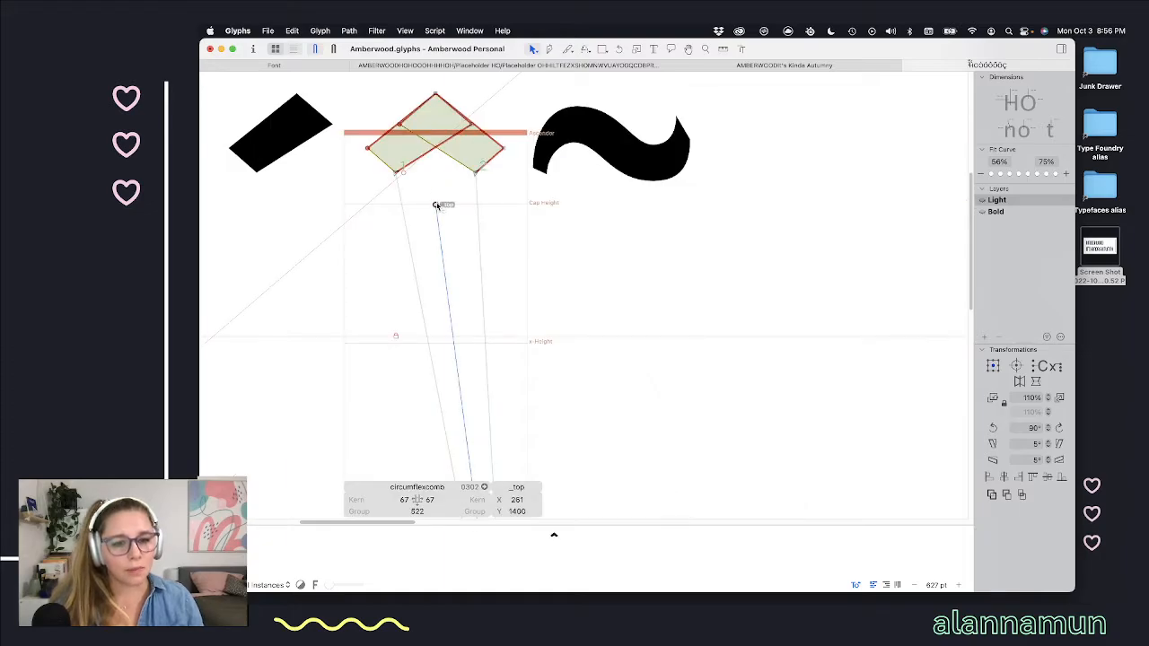
pyautogui.doubleClick(666, 198)
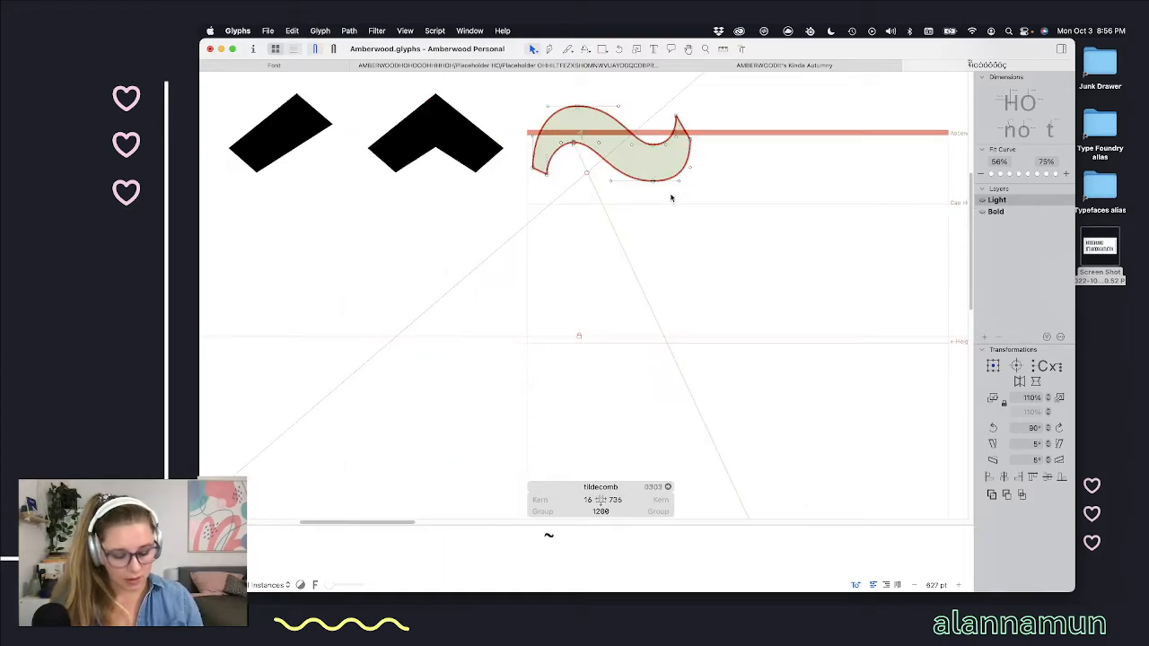
pyautogui.click(618, 205)
pyautogui.moveTo(618, 206); pyautogui.dragTo(609, 208)
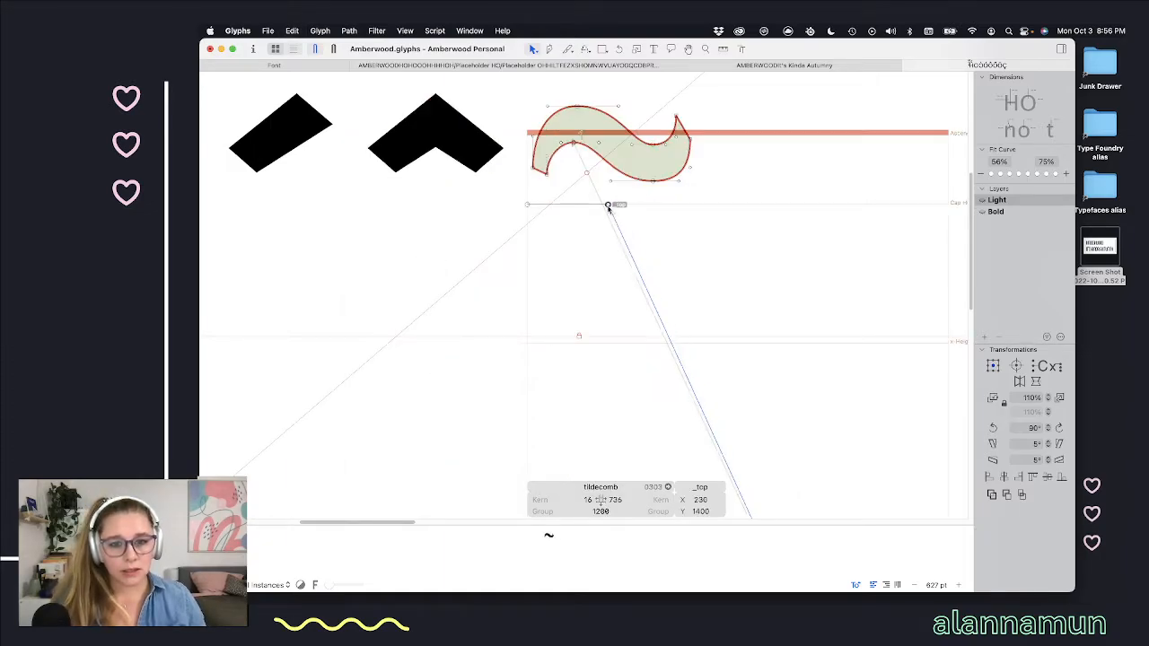
# Step: Set the tildecomb's right sidebearing to 16 to match its left side
pyautogui.click(872, 209)
pyautogui.scroll(-3, 868, 208)
pyautogui.press('t')
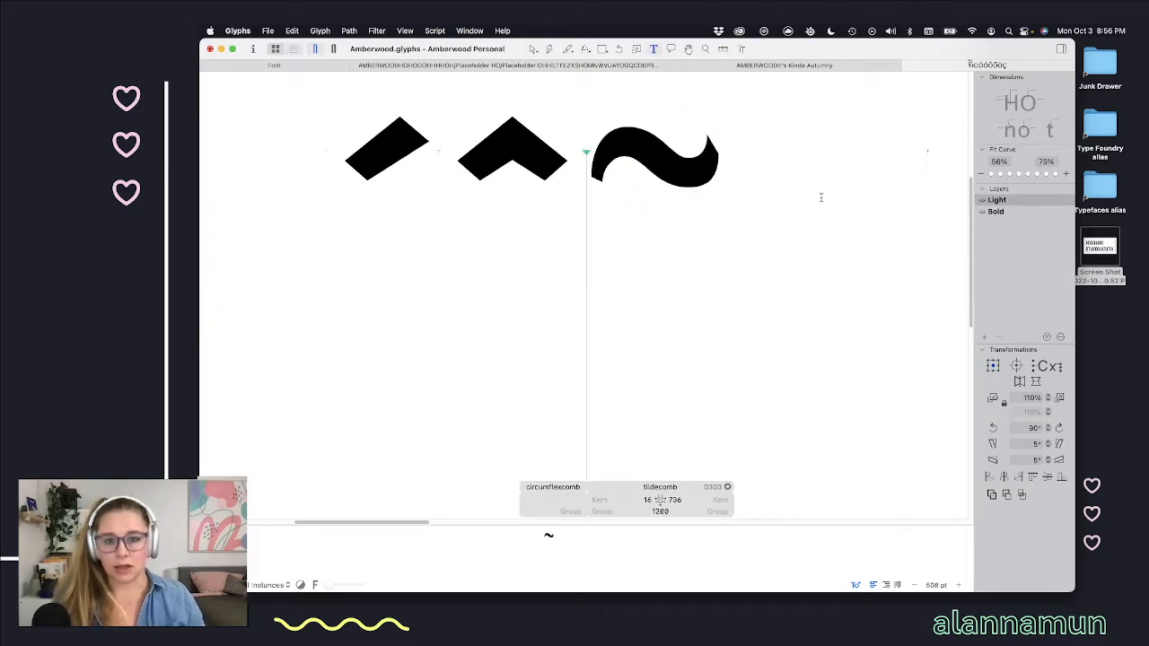
pyautogui.press('Right')
pyautogui.press('Left')
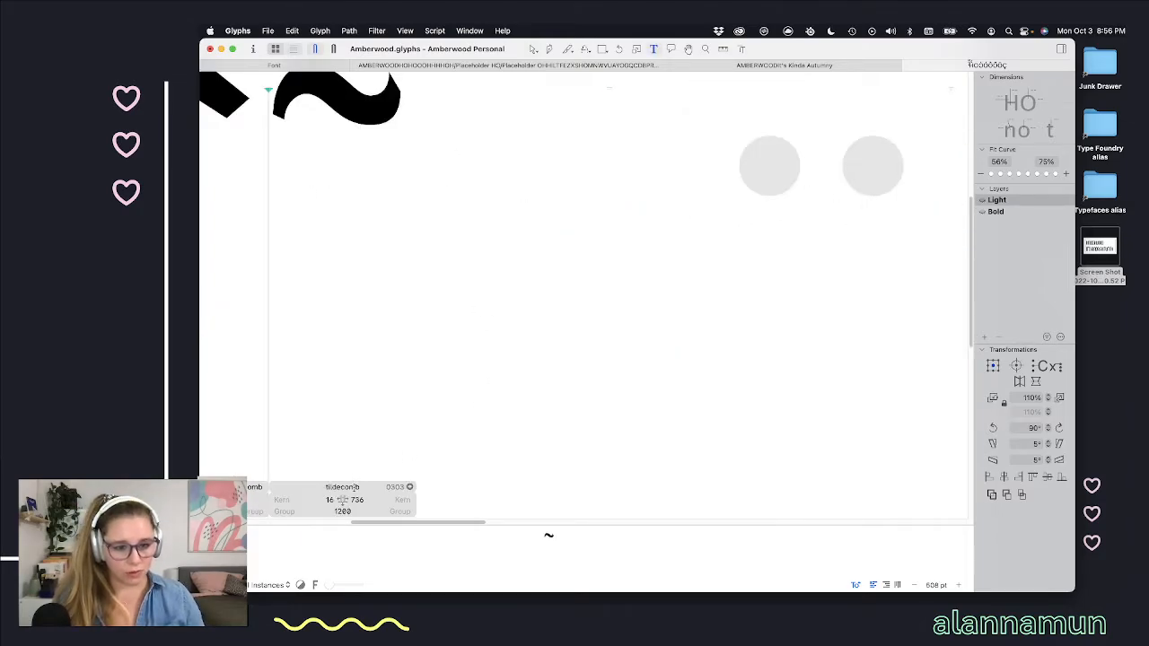
pyautogui.click(358, 499)
pyautogui.write('16')
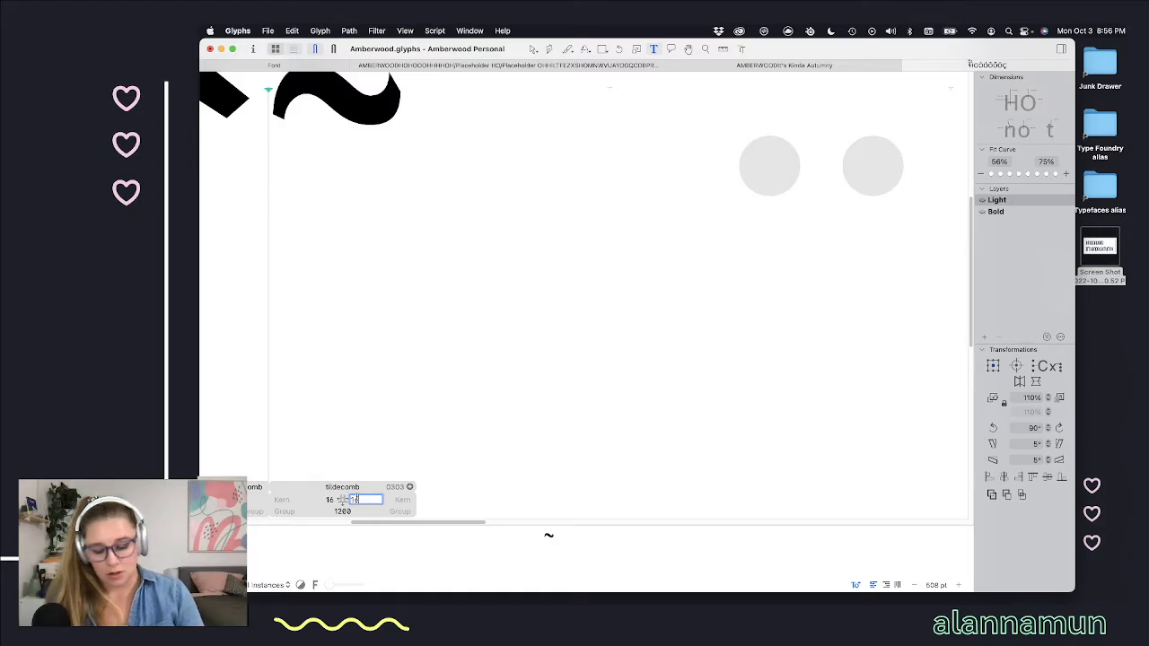
pyautogui.press('Return')
# Step: Open the Otilde composite and insert its tildecomb component glyph before it in the text line
pyautogui.scroll(-5, 334, 140)
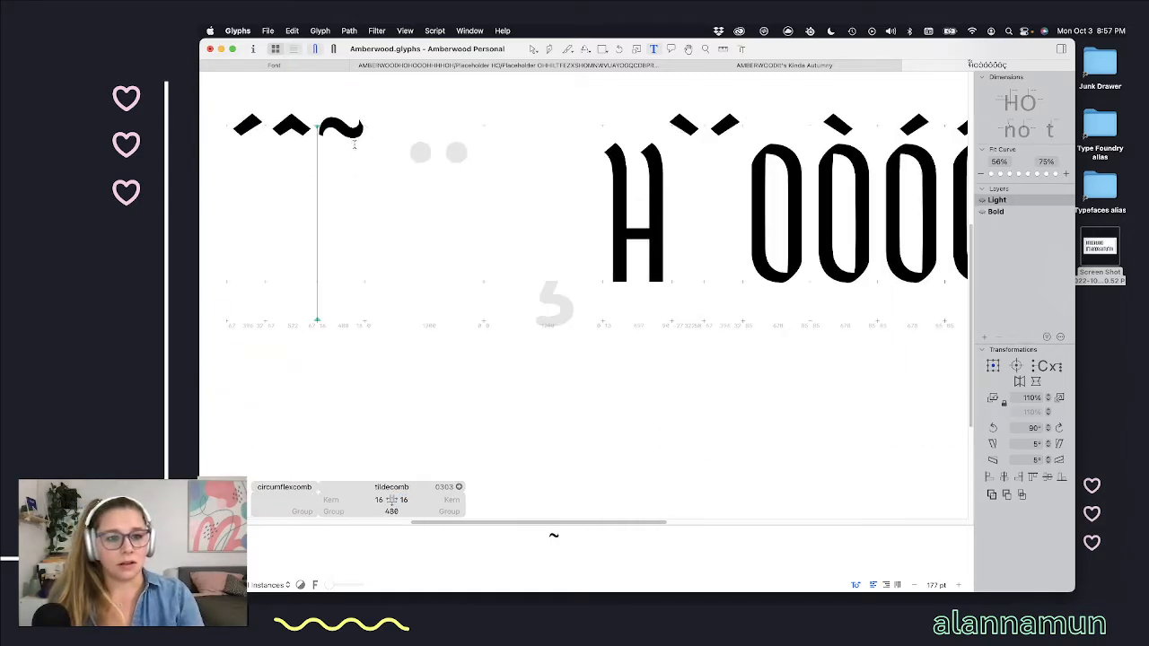
pyautogui.hotkey('shift', 'Right')
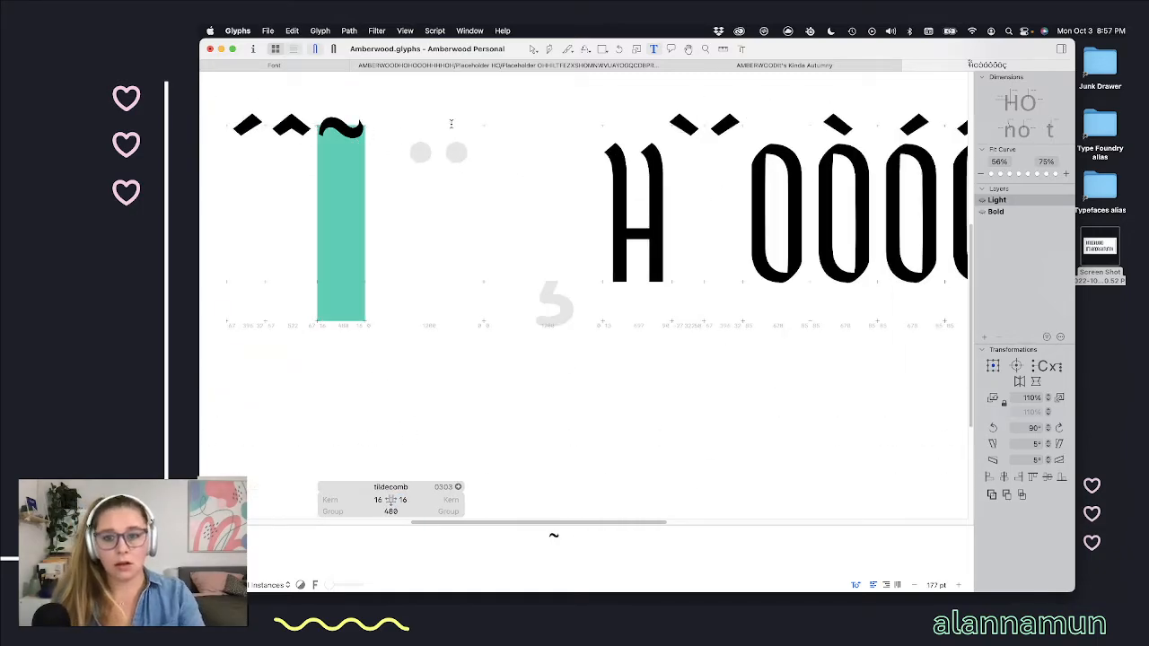
pyautogui.click(781, 147)
pyautogui.hscroll(5, 781, 147)
pyautogui.click(747, 174)
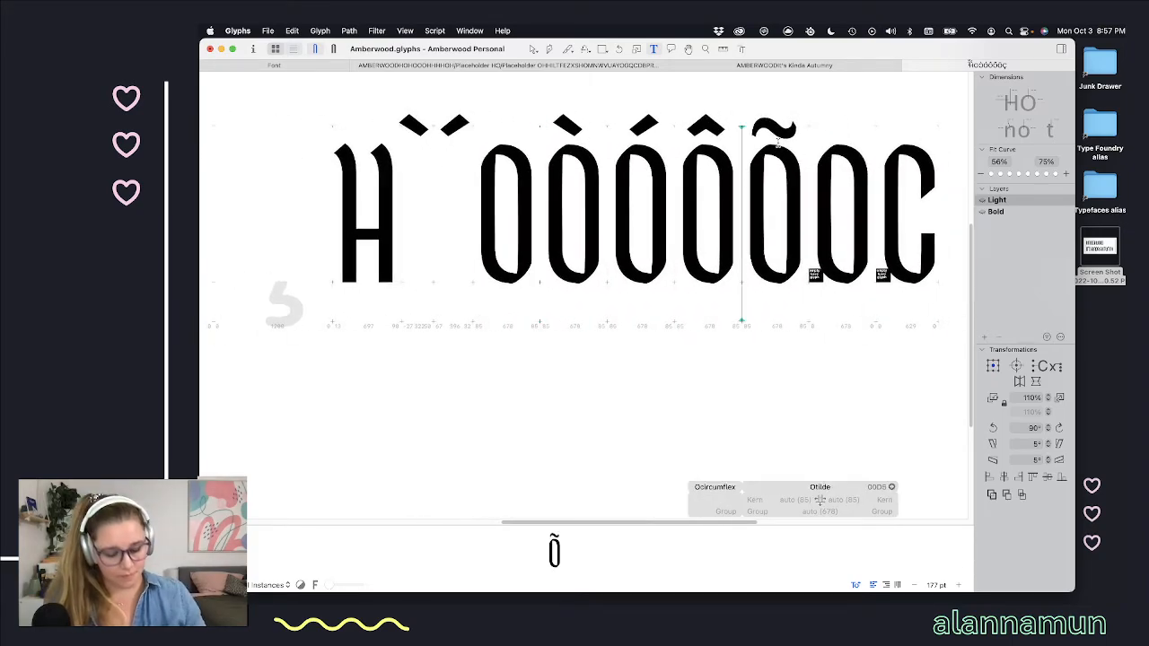
pyautogui.press('Escape')
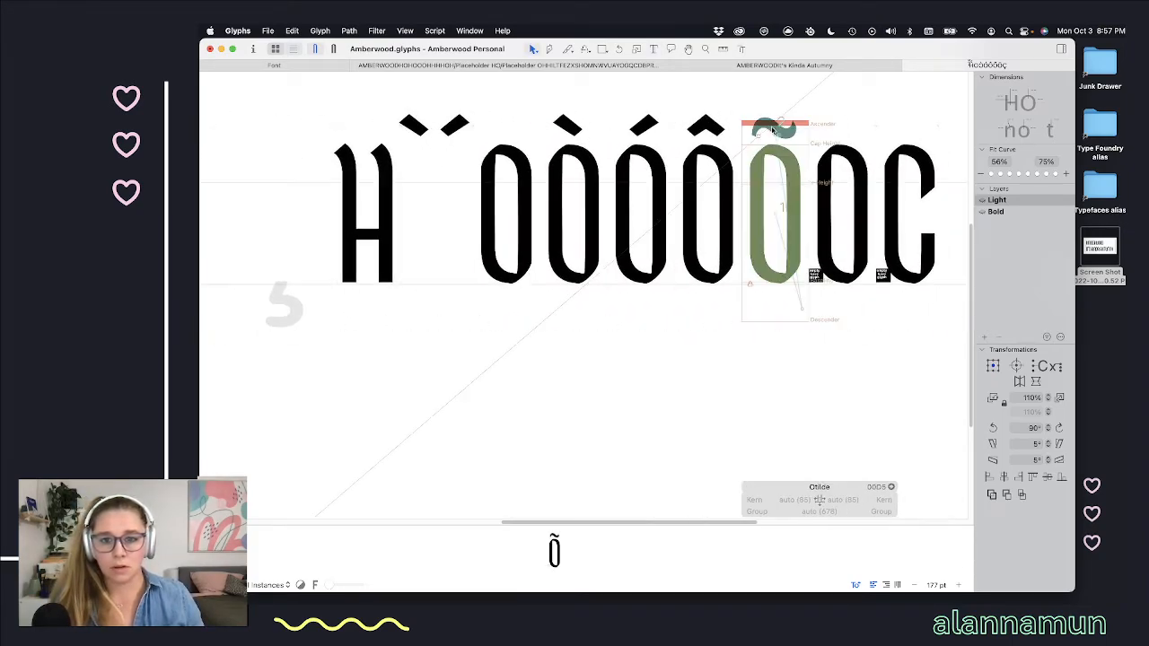
pyautogui.doubleClick(773, 131)
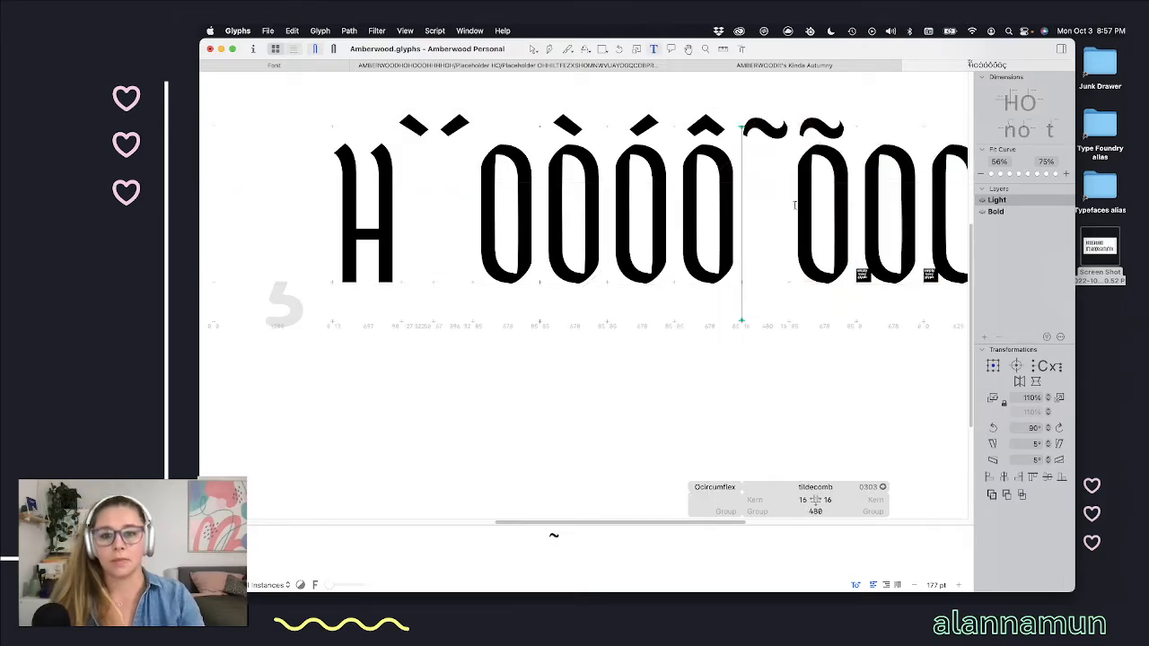
pyautogui.press('t')
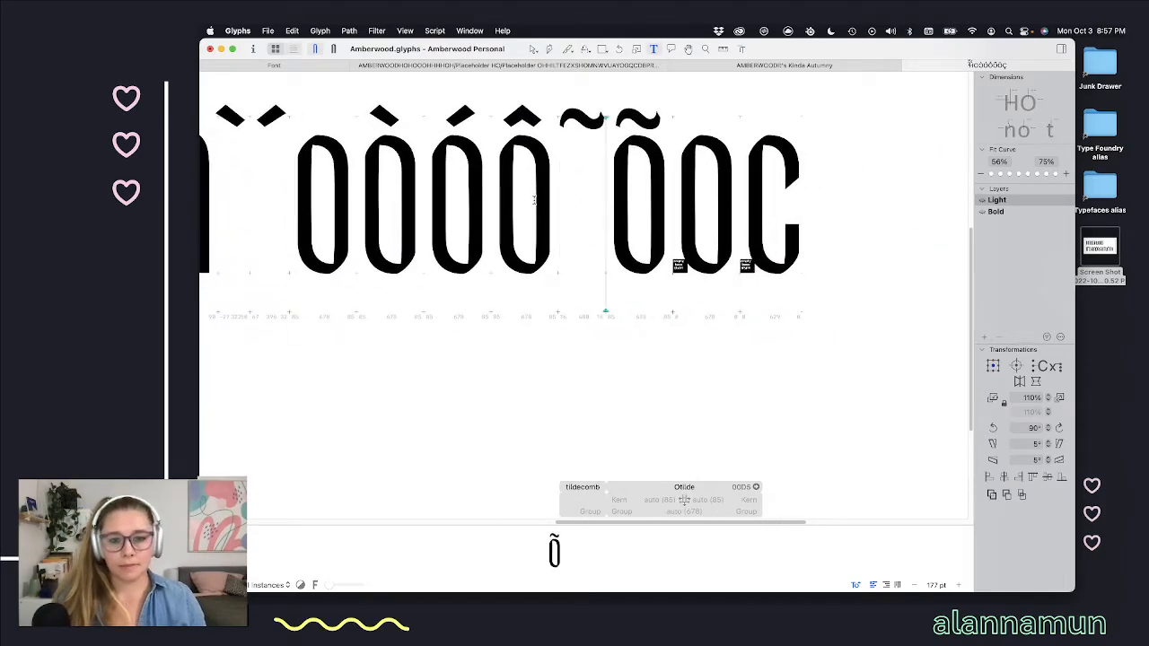
# Step: Examine the tildecomb's shape and weight against the neighbouring Ocircumflex and Otilde accents
pyautogui.scroll(5, 539, 194)
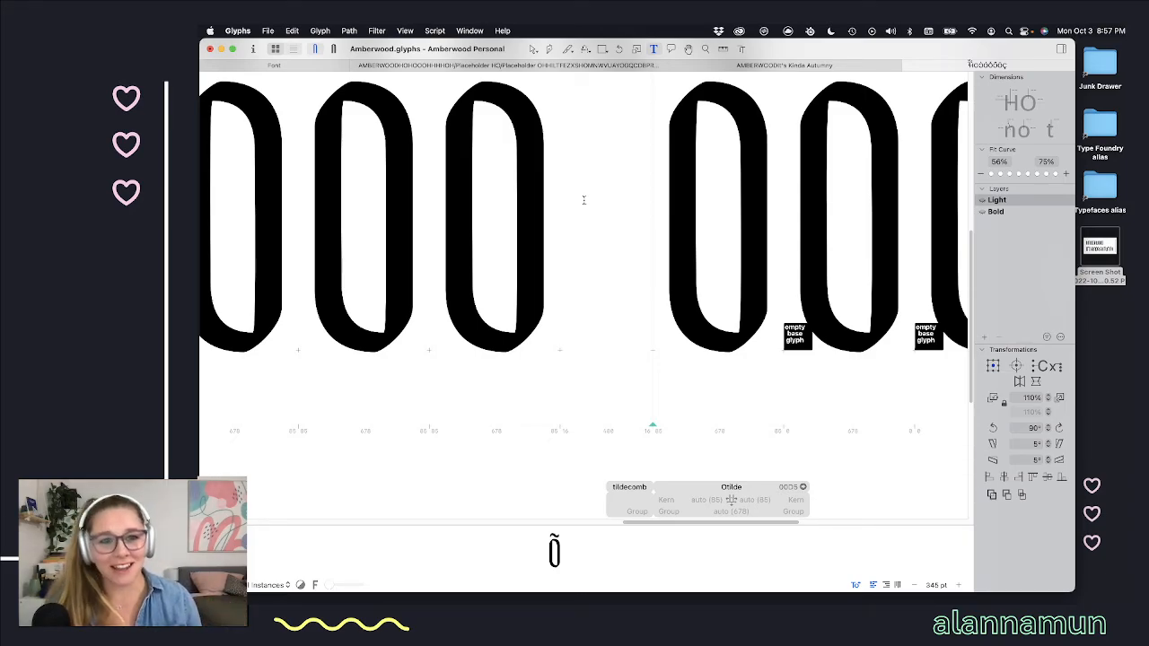
pyautogui.scroll(5, 583, 199)
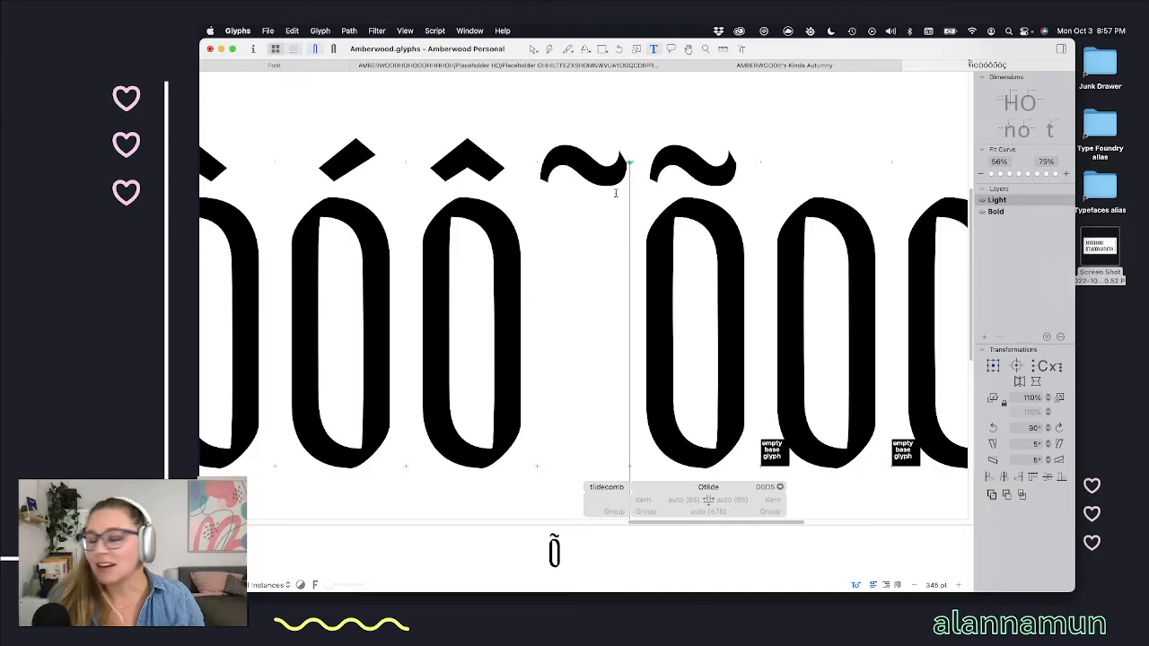
pyautogui.click(534, 190)
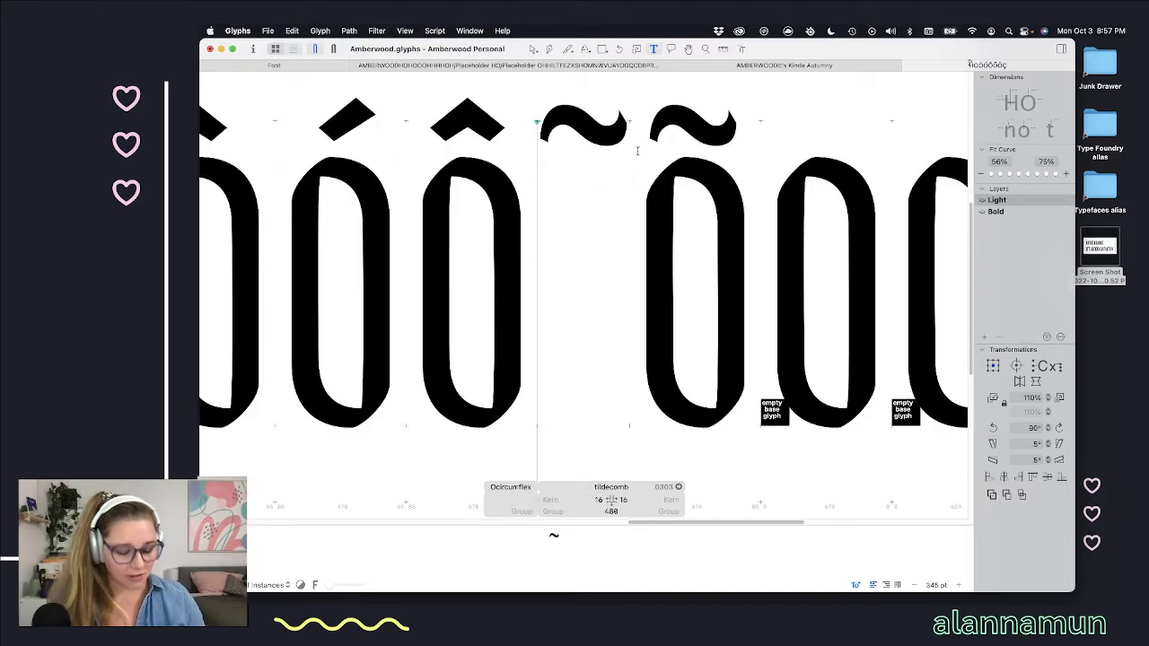
pyautogui.press('super+plus')
pyautogui.press('super+plus')
pyautogui.press('super+plus')
pyautogui.press('super+plus')
pyautogui.scroll(3, 575, 153)
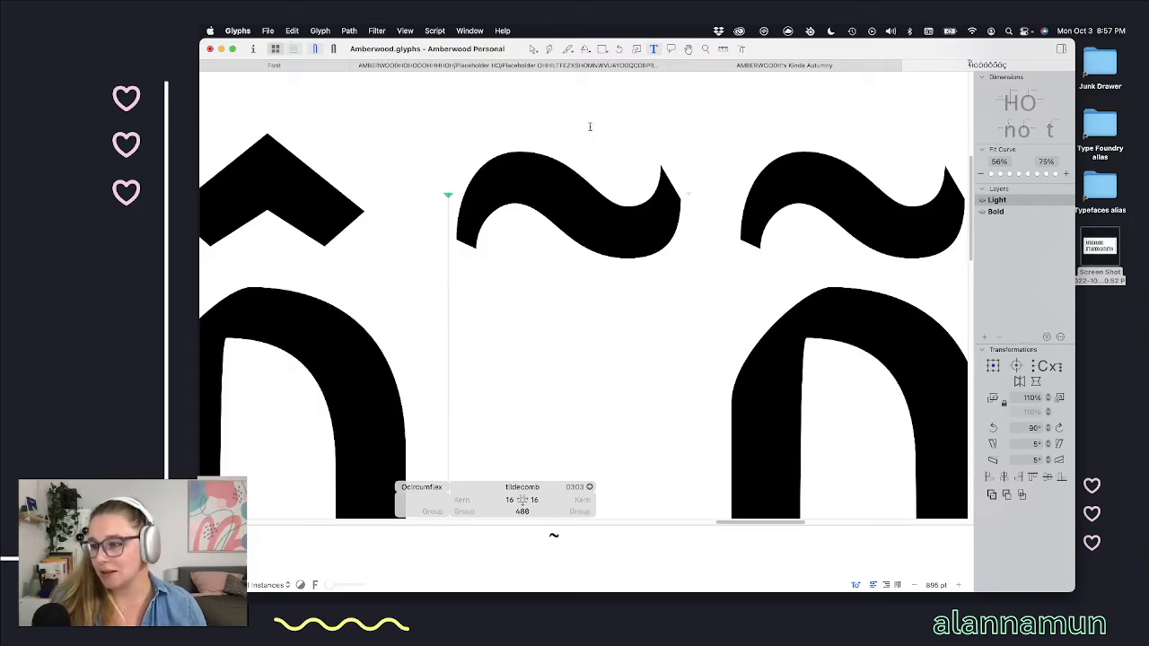
pyautogui.scroll(-4, 467, 193)
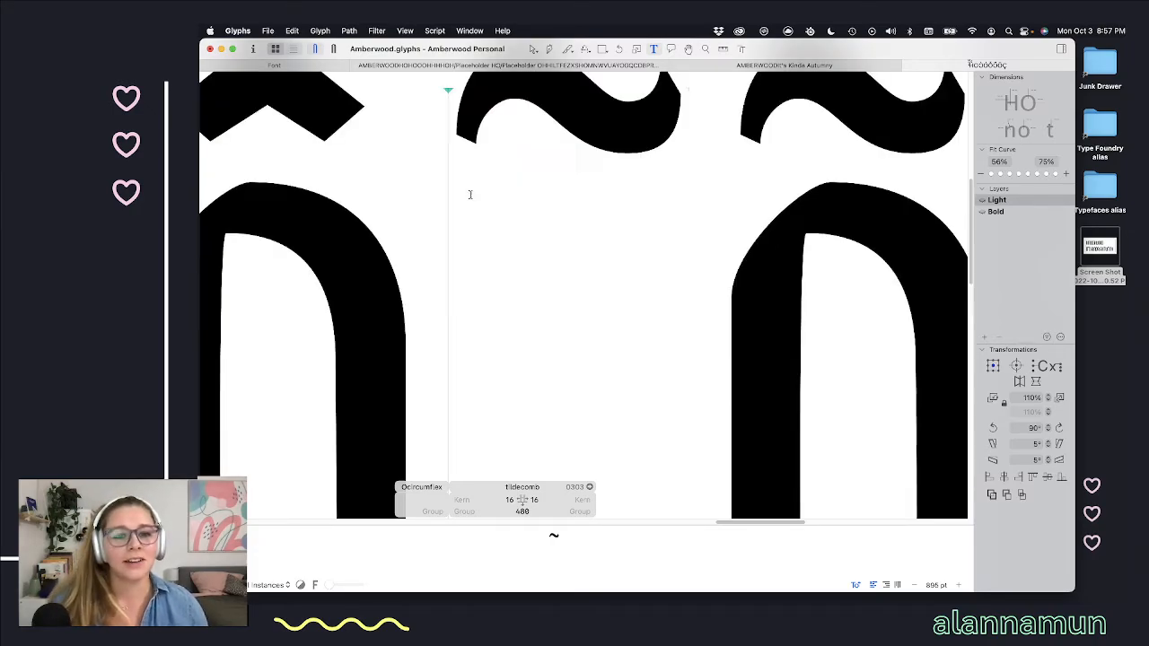
pyautogui.scroll(3, 577, 117)
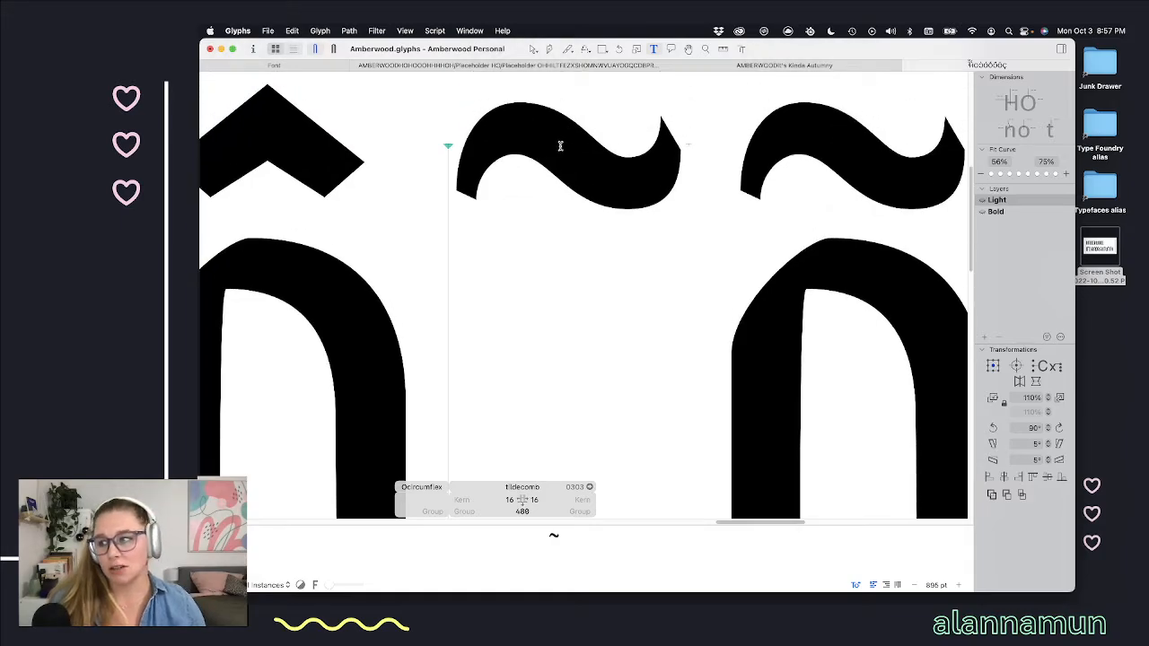
pyautogui.scroll(5, 560, 146)
pyautogui.scroll(-2, 549, 145)
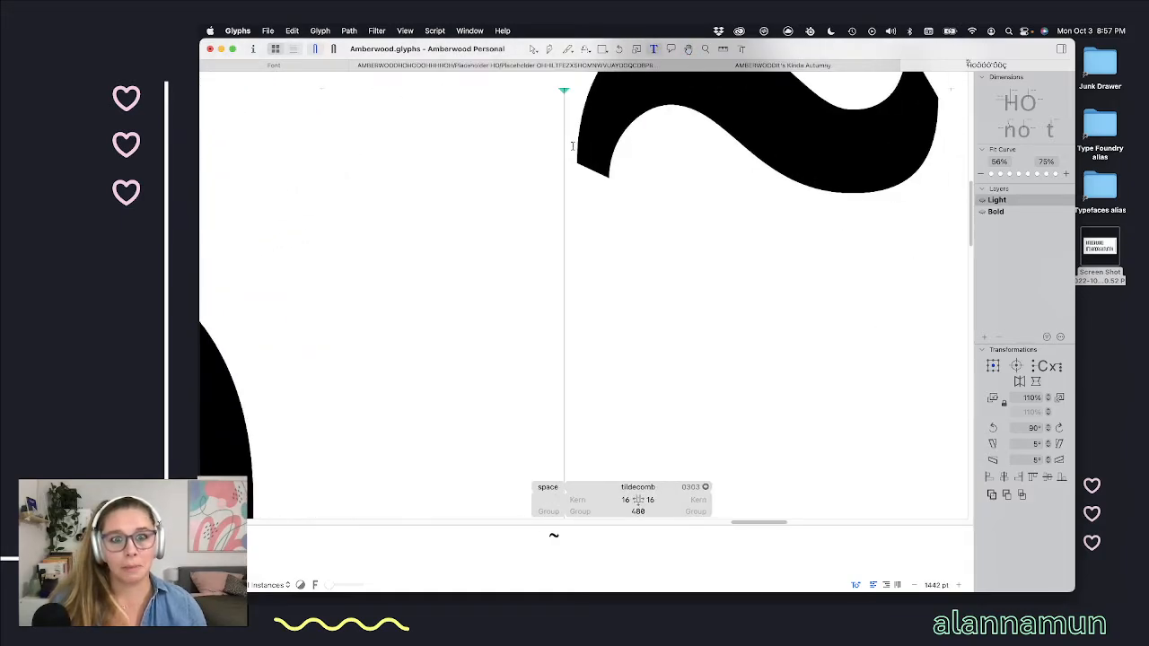
pyautogui.press('BackSpace')
pyautogui.scroll(5, 613, 151)
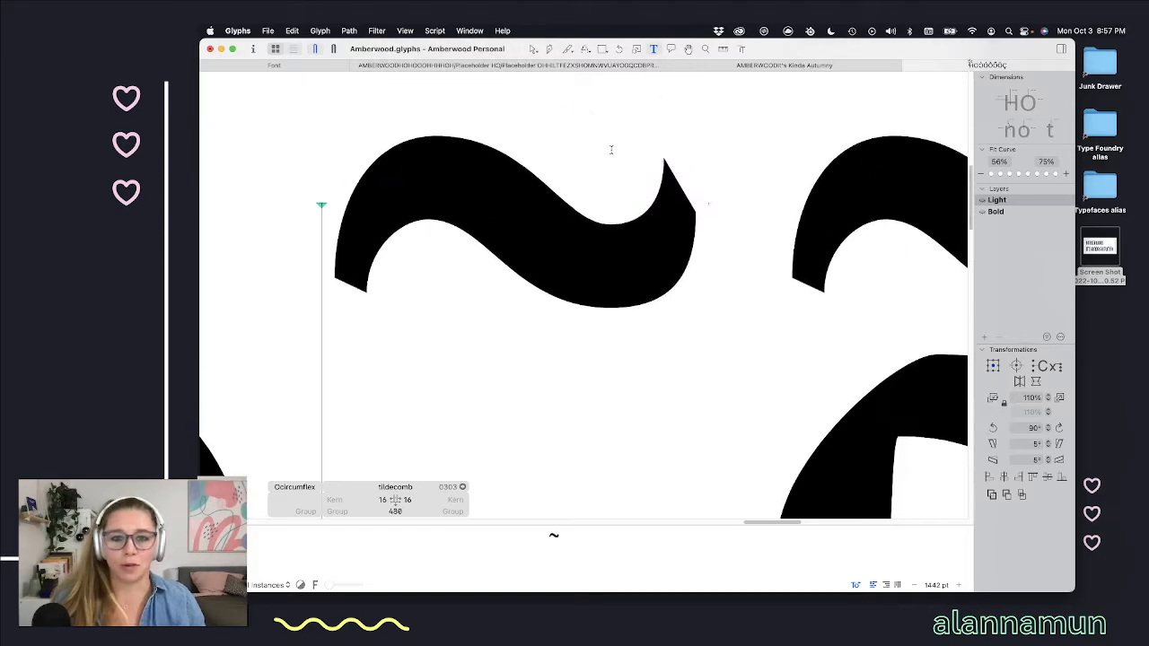
# Step: Open the tildecomb for editing, shift the inner corner node of its left terminal 10 units right to X 66, and preview the shape
pyautogui.press('Escape')
pyautogui.scroll(3, 526, 207)
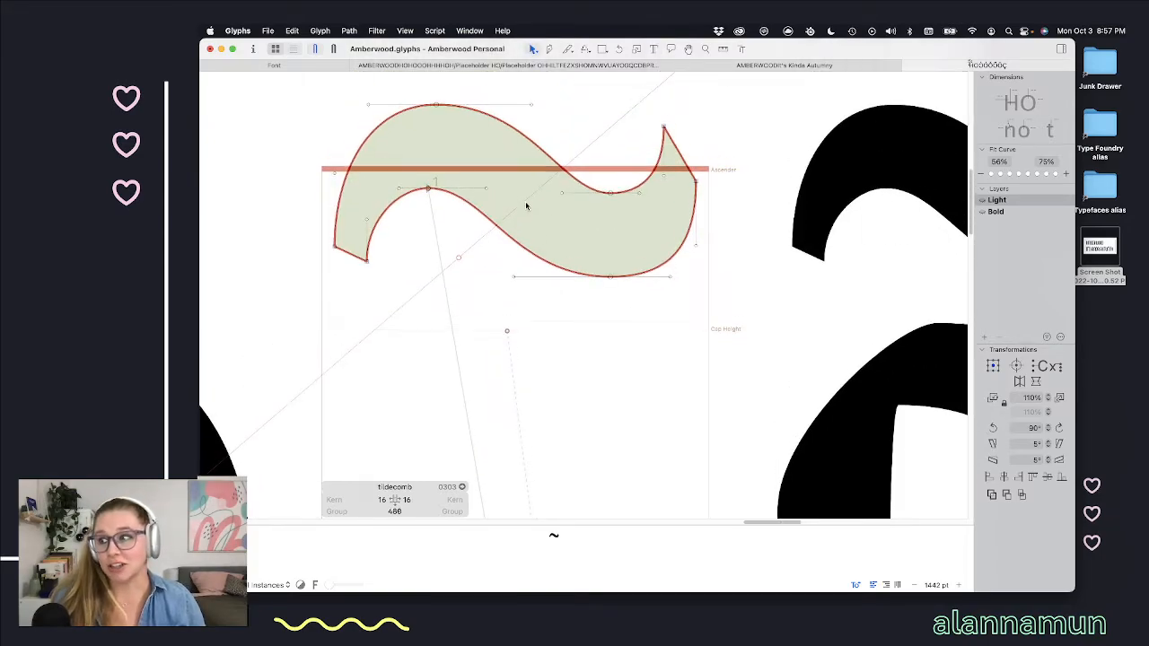
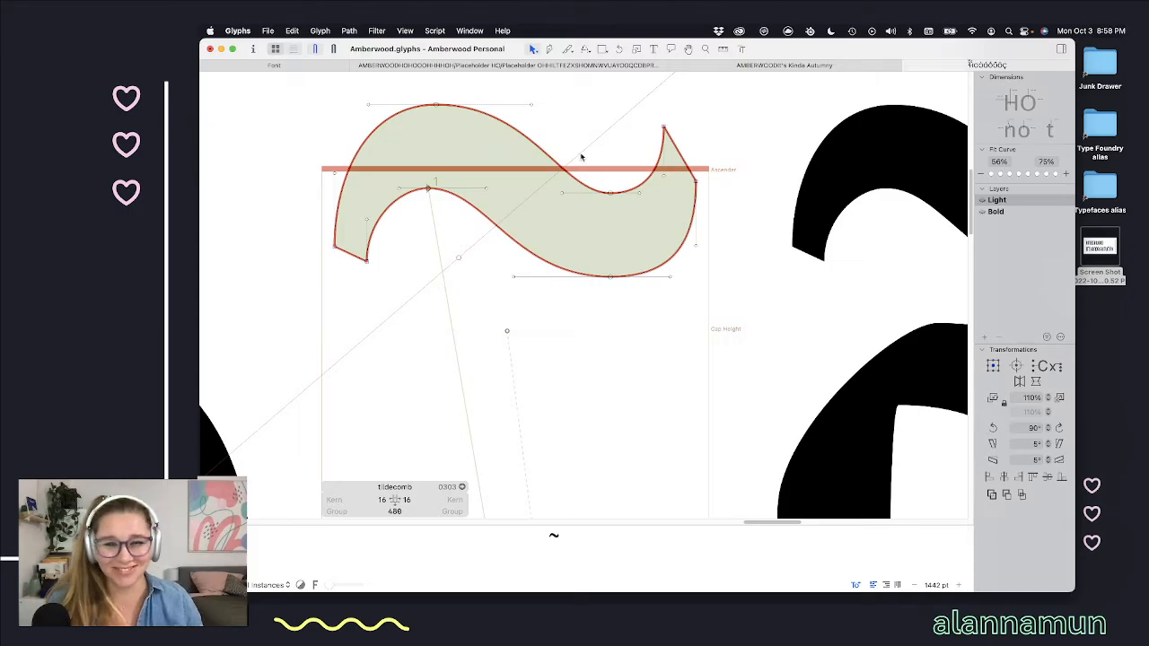
pyautogui.press('space')
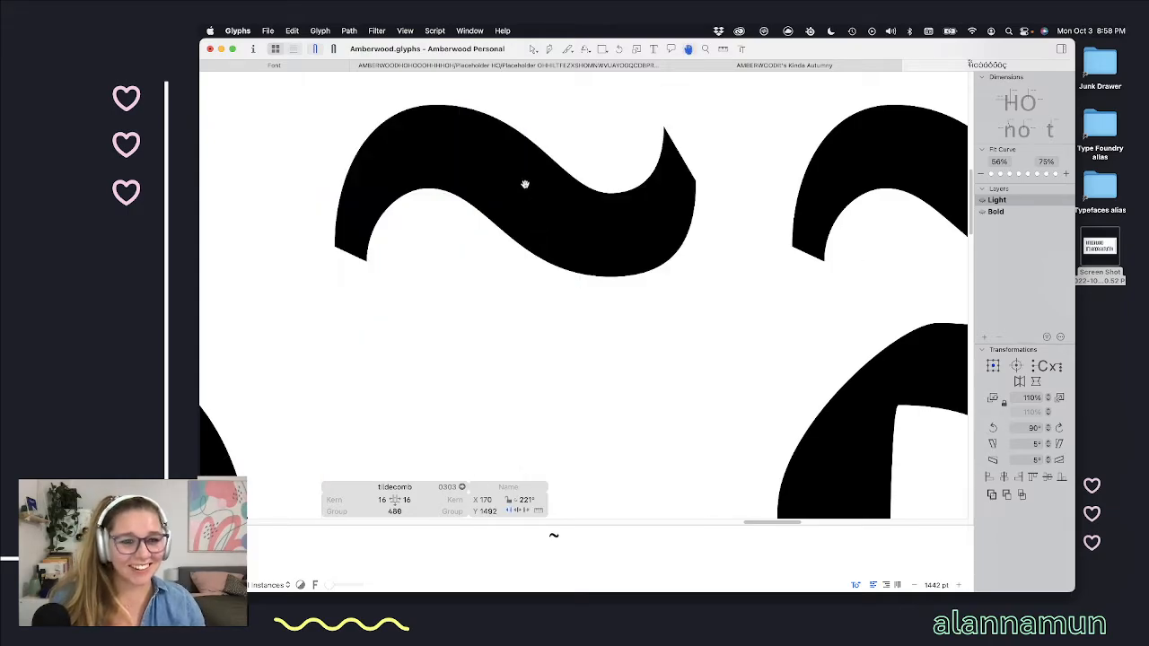
pyautogui.click(367, 260)
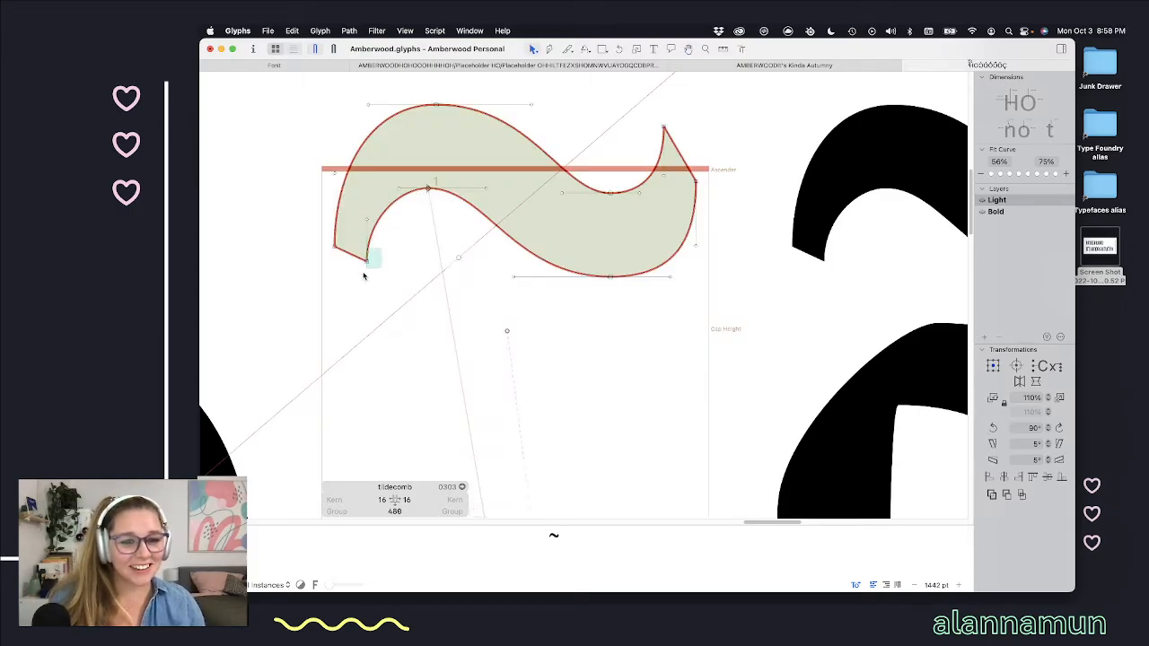
pyautogui.click(418, 252)
pyautogui.moveTo(395, 244); pyautogui.dragTo(356, 285)
pyautogui.hotkey('shift', 'Right')
pyautogui.press('space')
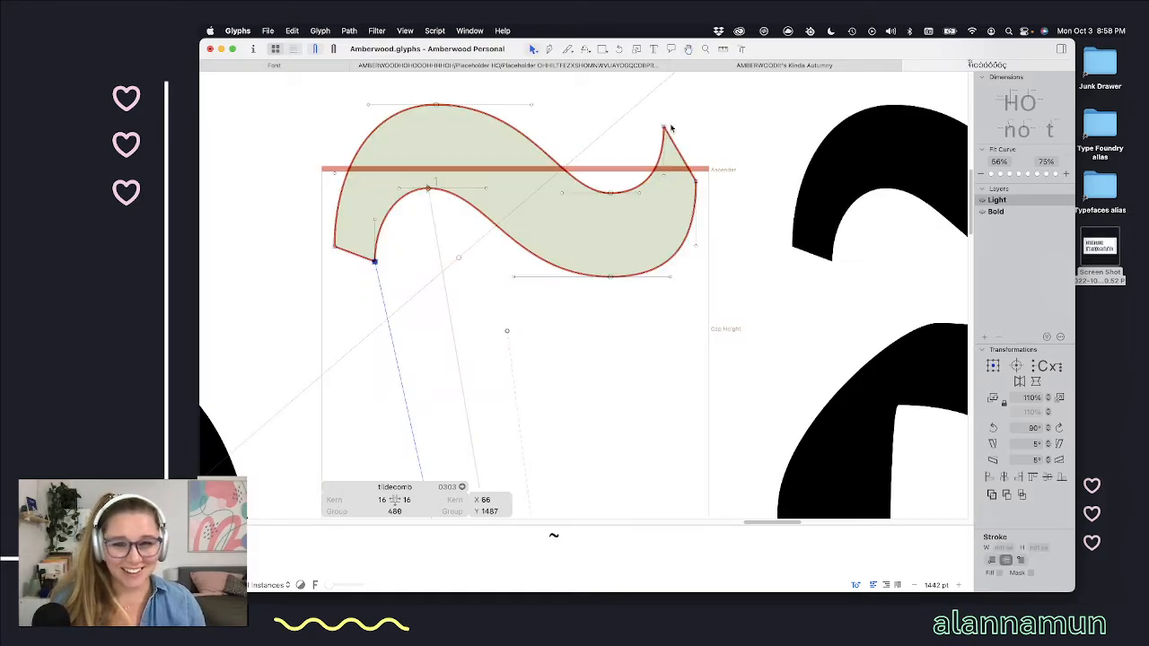
pyautogui.press('space')
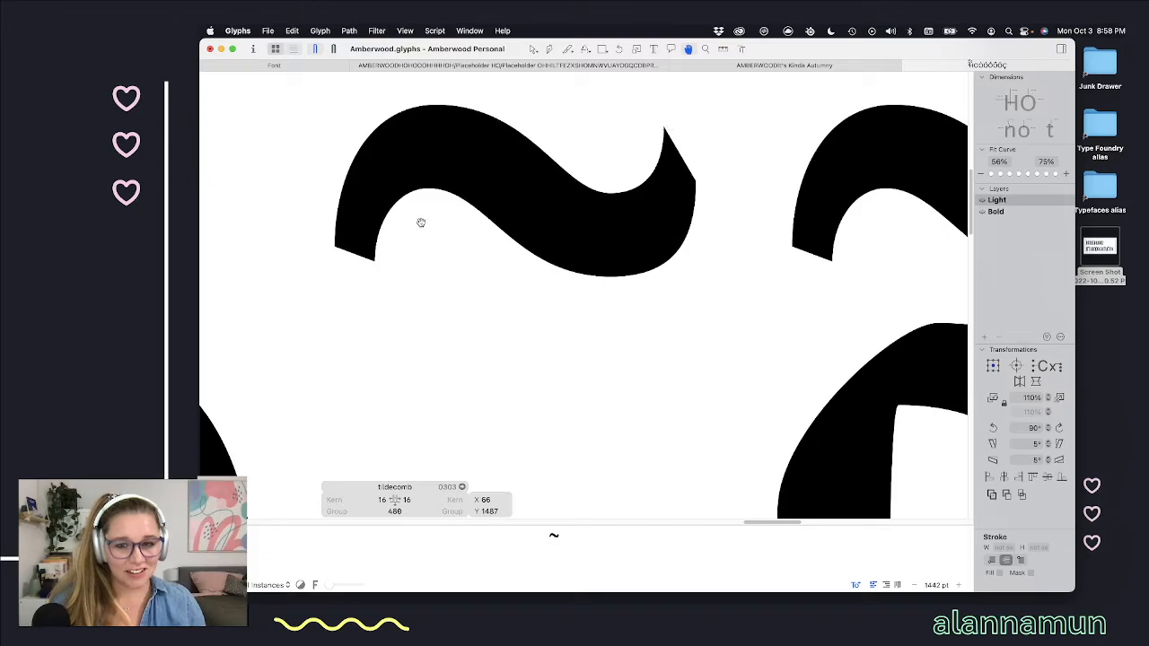
pyautogui.scroll(-10, 419, 264)
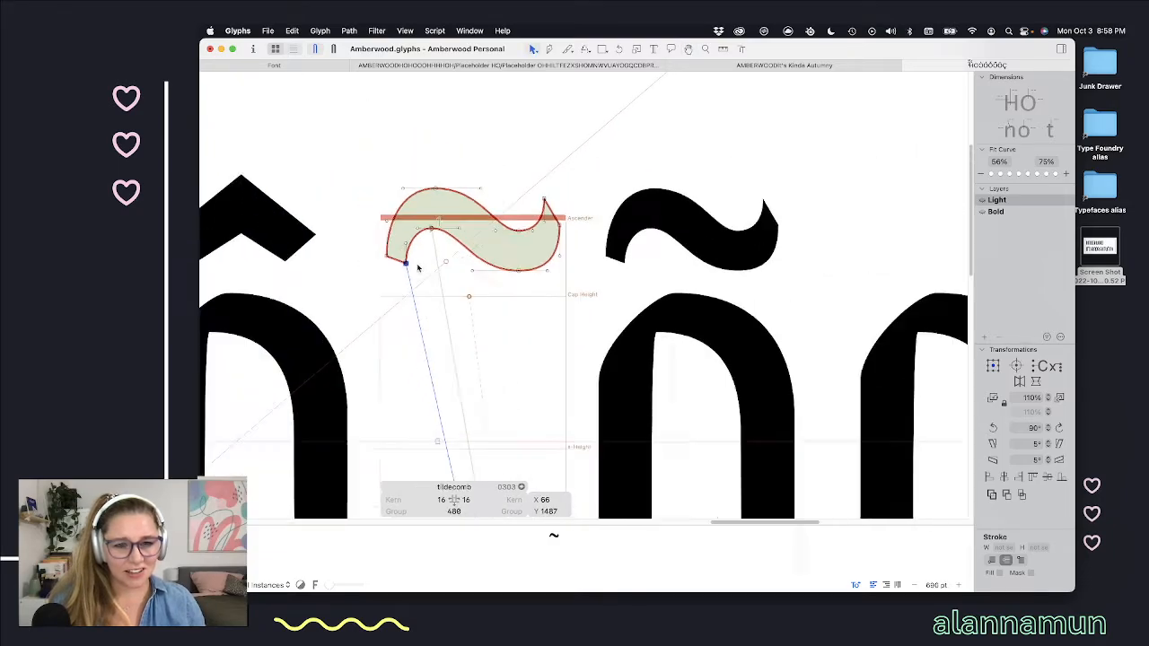
pyautogui.press('space')
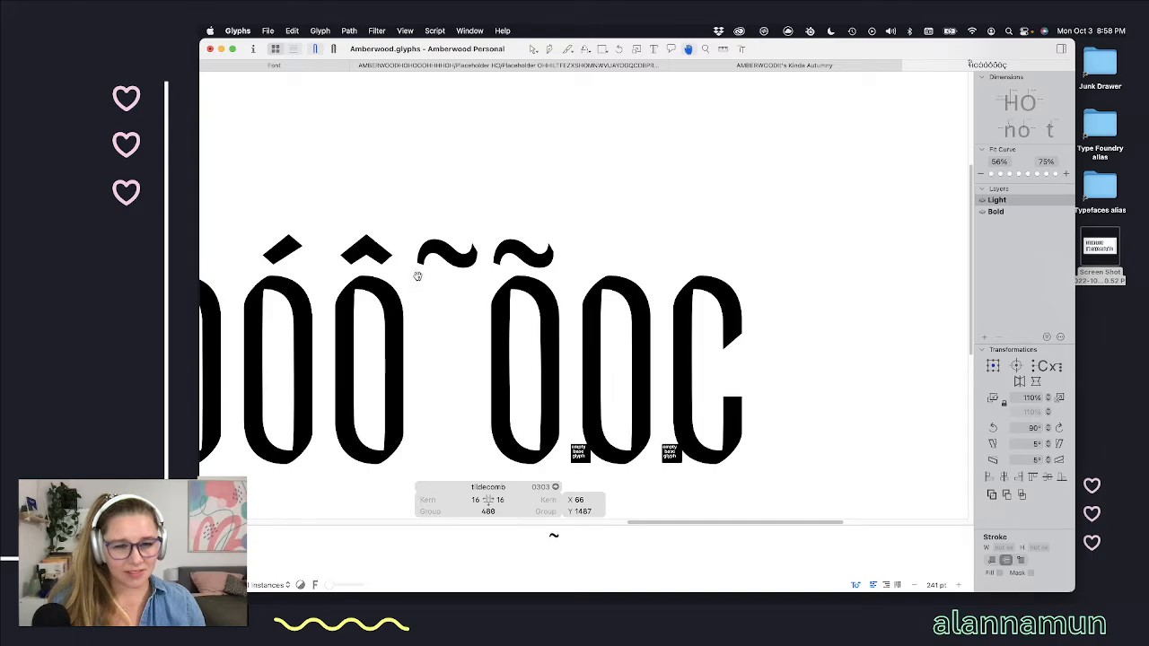
pyautogui.scroll(8, 421, 274)
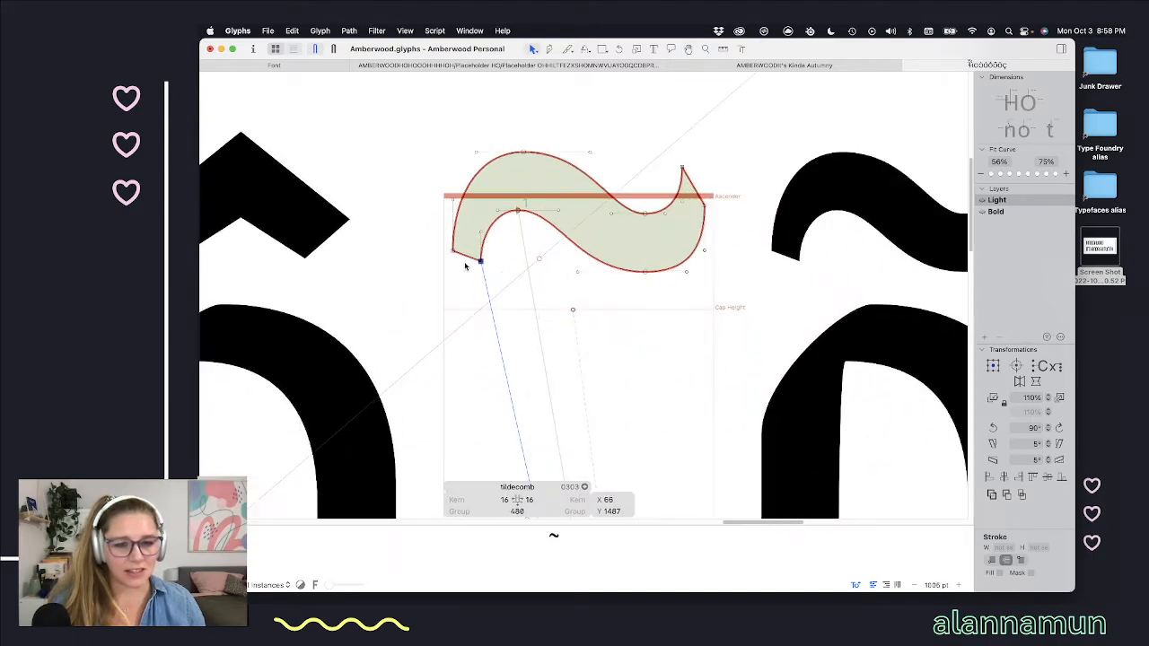
# Step: Turn the diagonal guideline to 131° and move its origin to X 35, Y 1540, across the tilde's left stroke
pyautogui.click(542, 261)
pyautogui.doubleClick(539, 260)
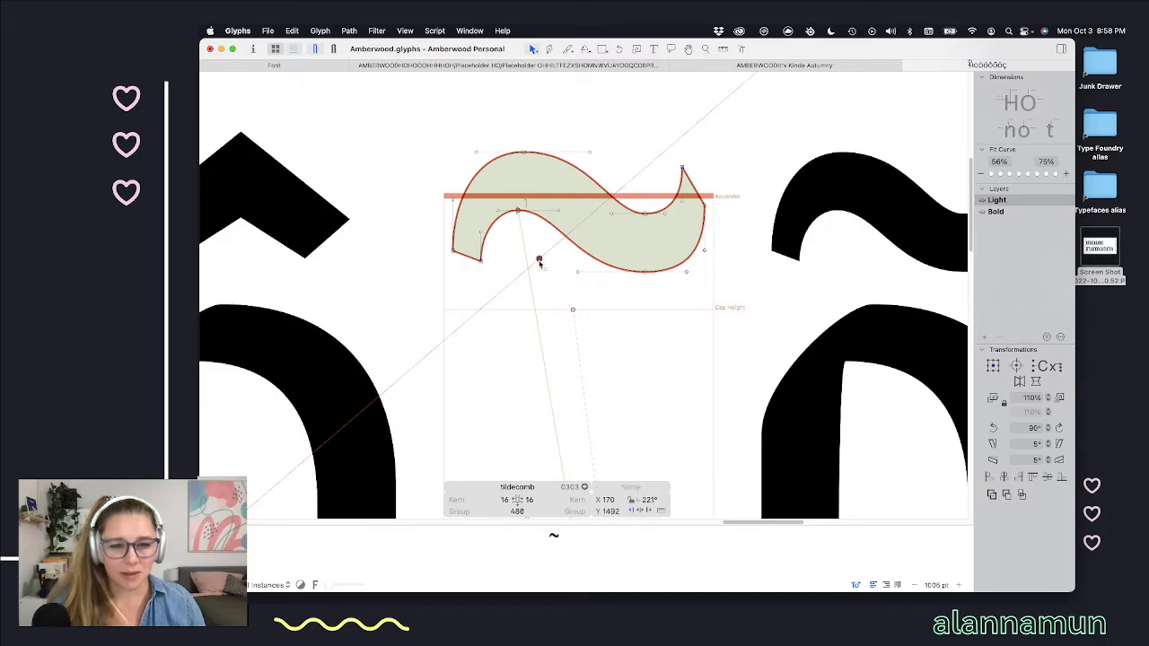
pyautogui.moveTo(540, 260); pyautogui.dragTo(463, 232)
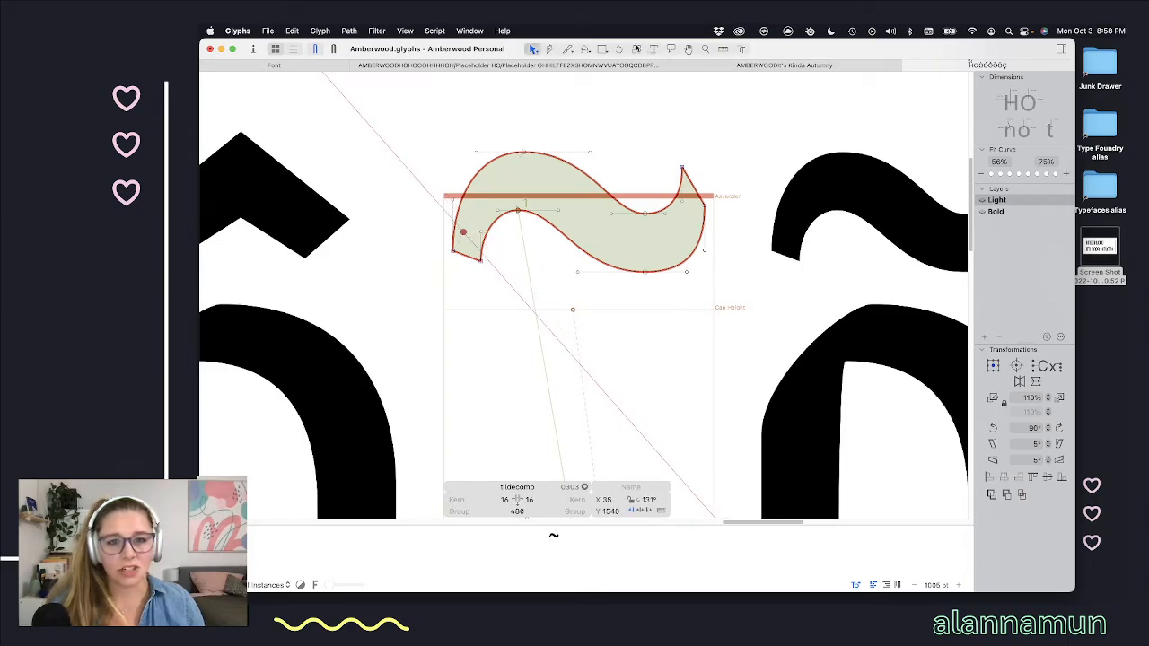
# Step: Cut the tilde's left terminal along the 131° guideline with the Knife tool, delete the piece below the cut, and preview the shape
pyautogui.click(567, 49)
pyautogui.scroll(5, 473, 220)
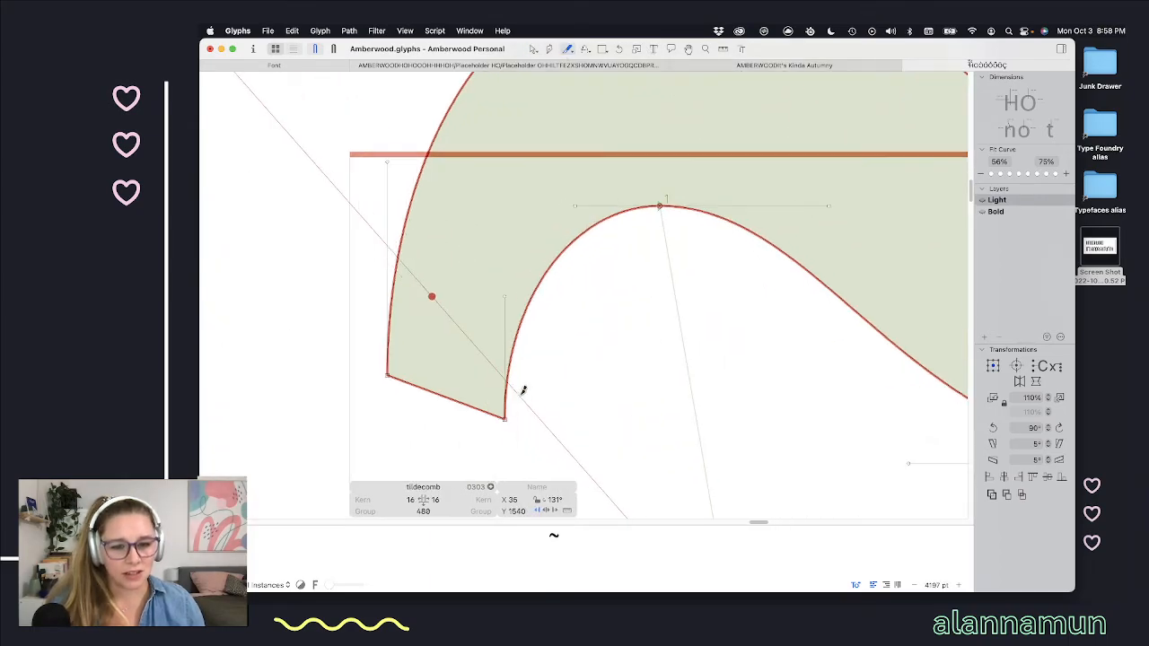
pyautogui.click(397, 260)
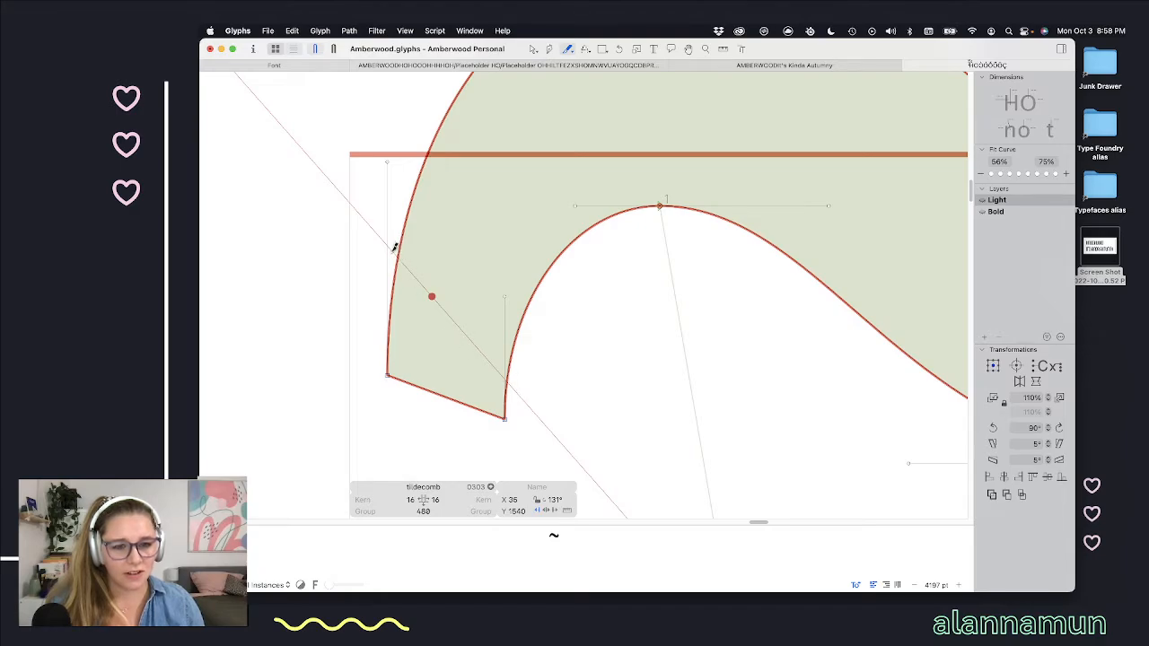
pyautogui.moveTo(433, 297); pyautogui.dragTo(535, 407)
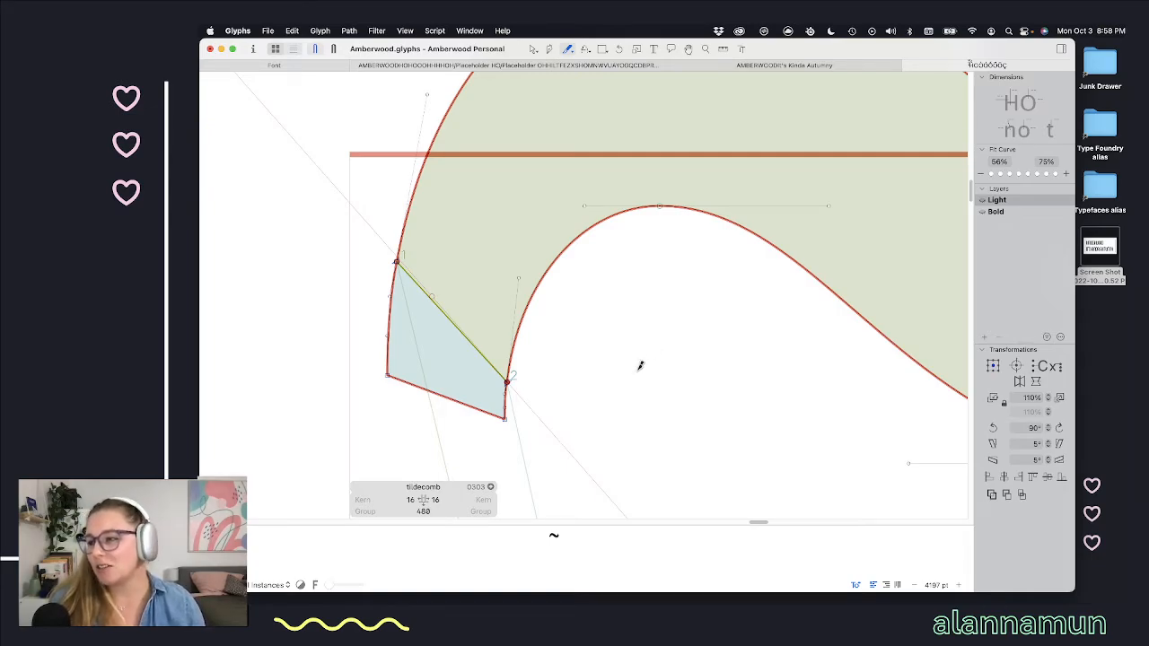
pyautogui.press('v')
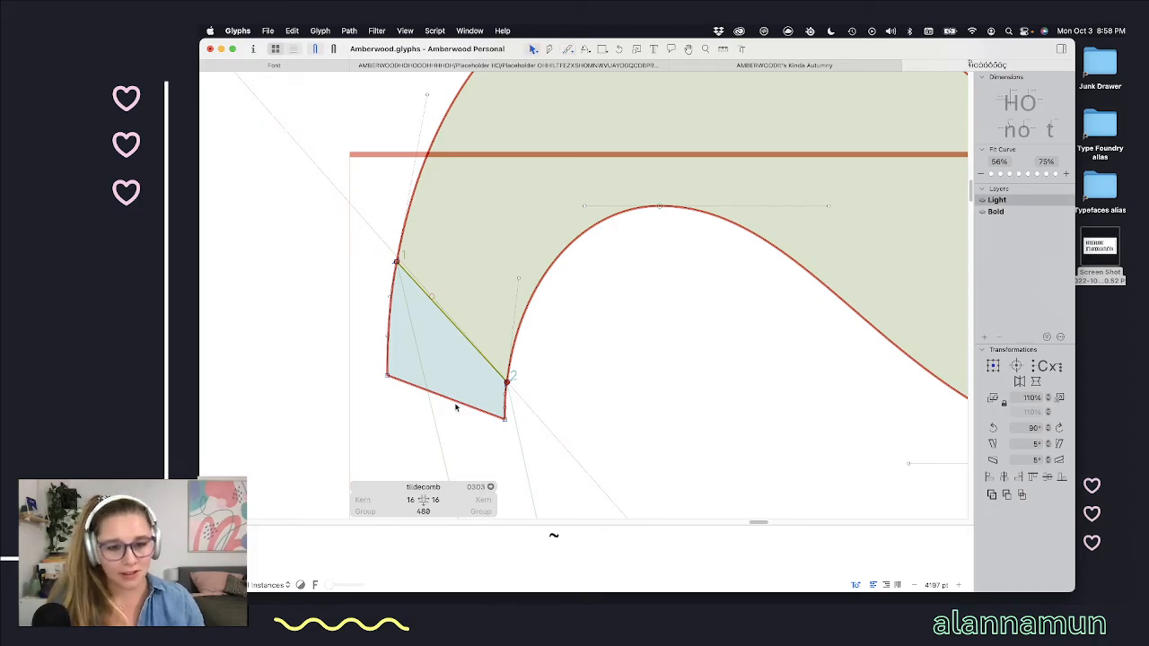
pyautogui.doubleClick(456, 406)
pyautogui.press('BackSpace')
pyautogui.press('space')
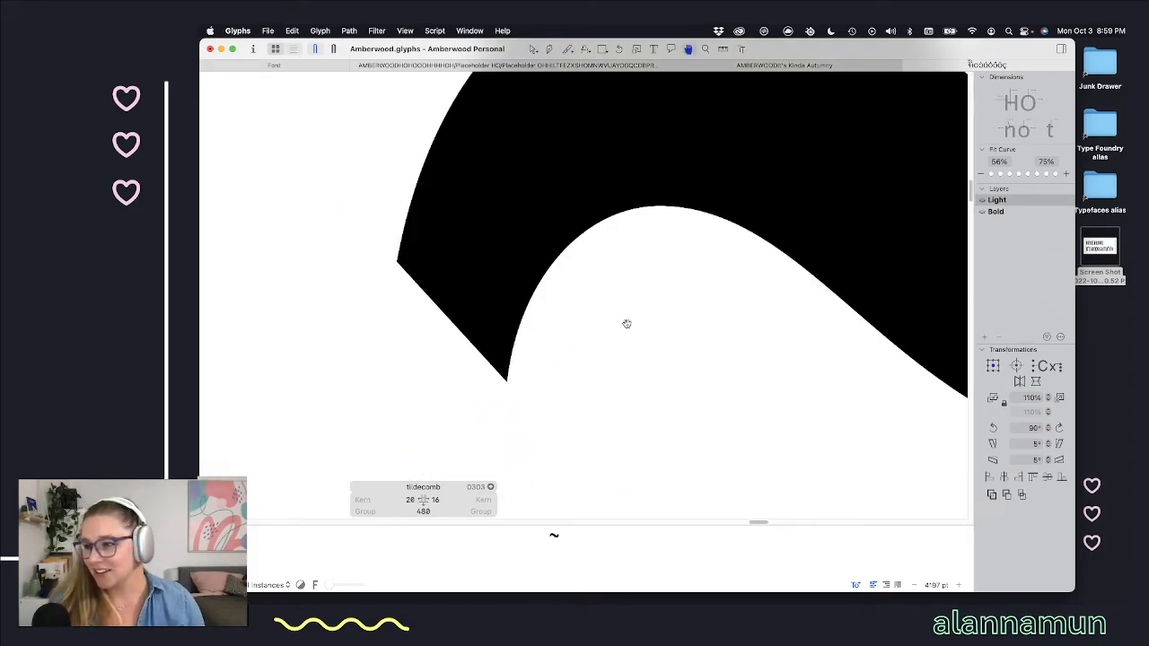
# Step: Examine the tilde's angled left terminal against the neighbouring circumflex and the Otilde accent
pyautogui.scroll(-6, 510, 376)
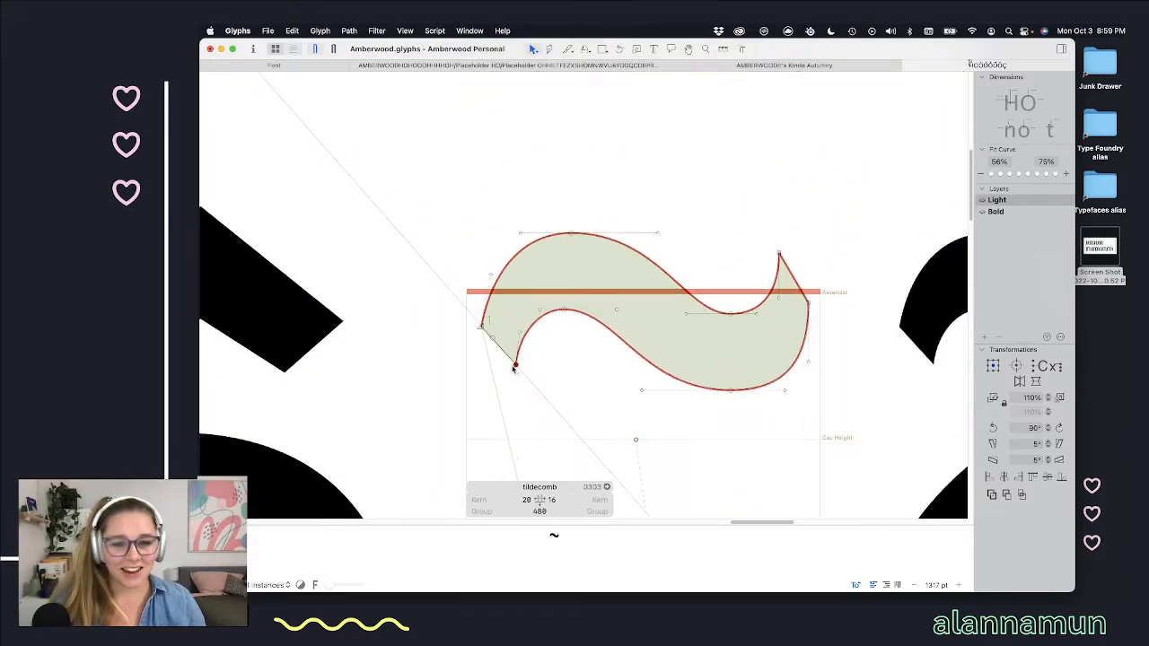
pyautogui.press('space')
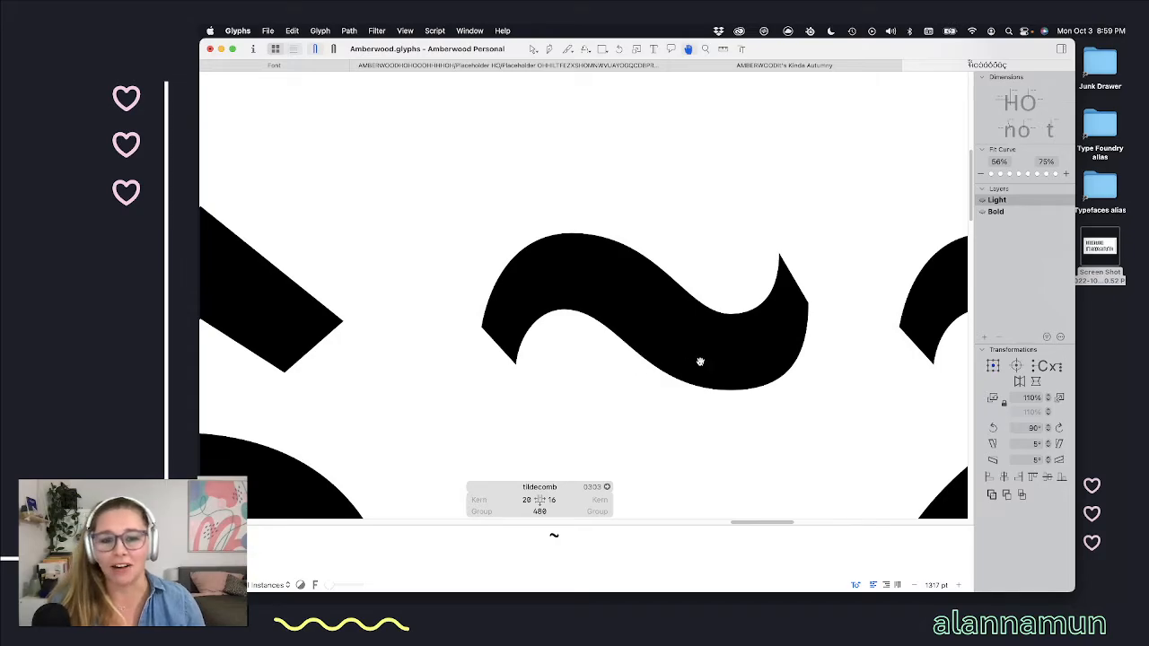
pyautogui.scroll(-5, 701, 361)
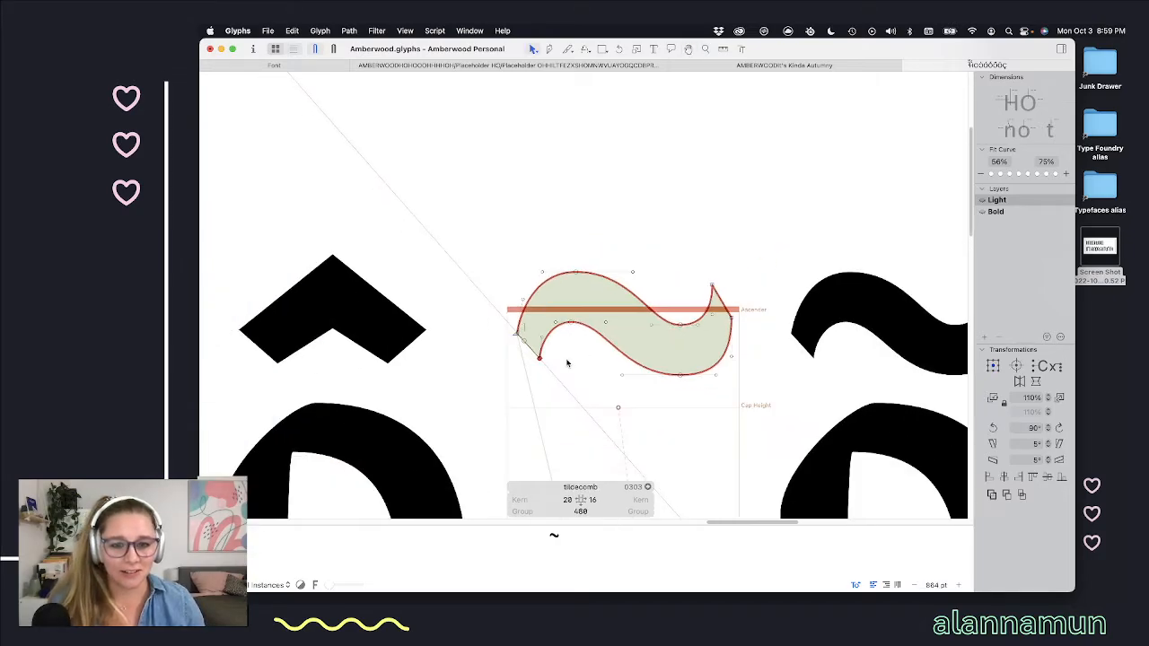
pyautogui.press('v')
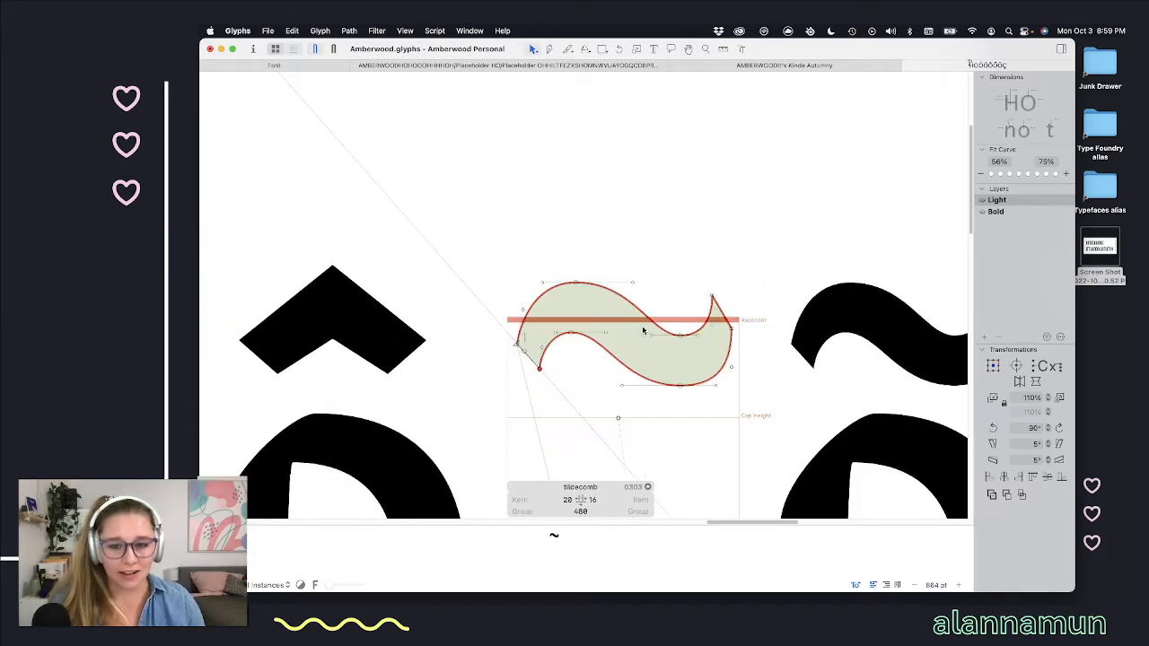
pyautogui.scroll(-1, 649, 327)
pyautogui.scroll(-3, 651, 328)
pyautogui.scroll(5, 601, 328)
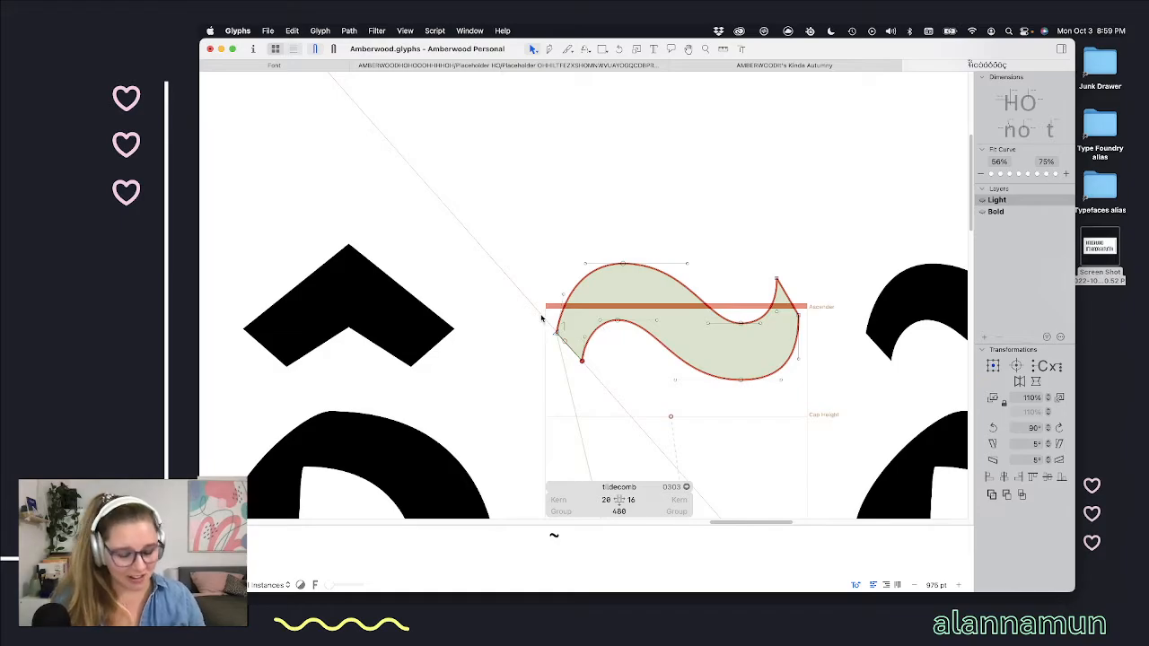
# Step: Move the outer corner node of the tilde's left terminal to X 4, Y 1576, widening the angled cut
pyautogui.scroll(5, 560, 331)
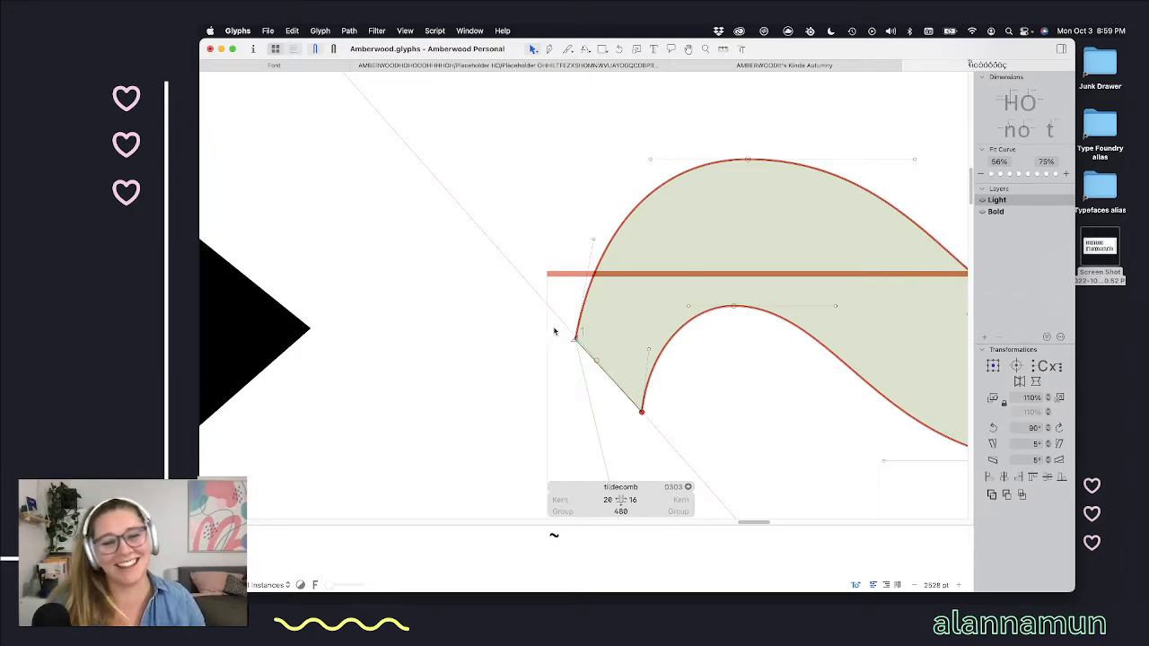
pyautogui.moveTo(538, 312); pyautogui.dragTo(589, 361)
pyautogui.scroll(3, 675, 349)
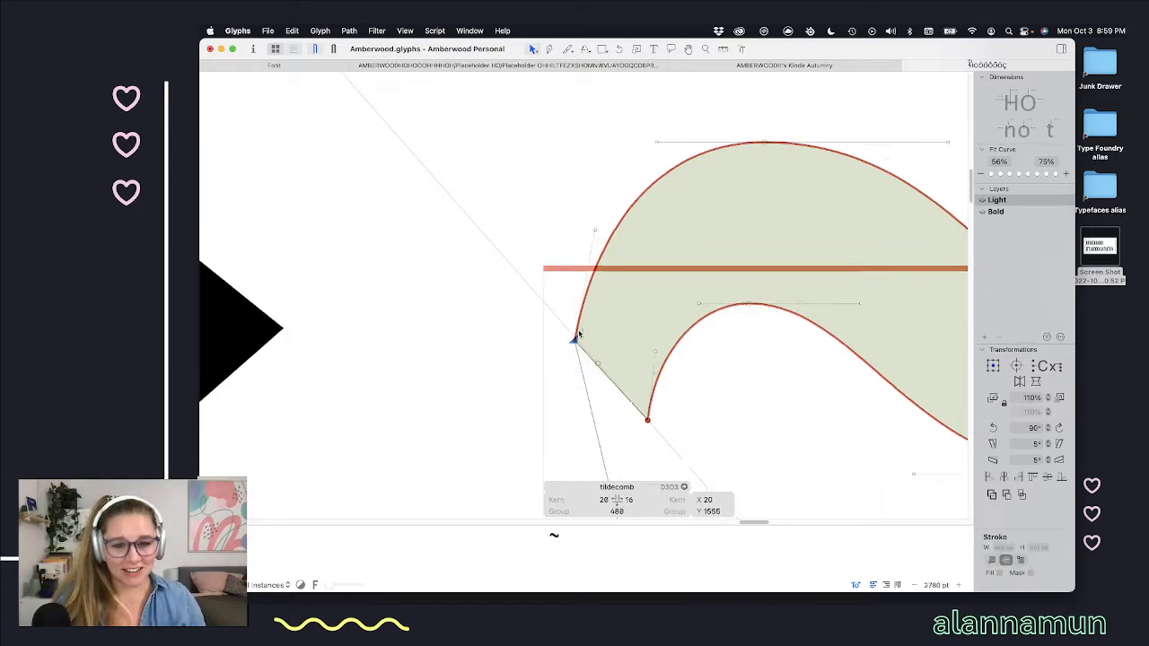
pyautogui.hotkey('shift', 'Left')
pyautogui.hotkey('shift', 'Up')
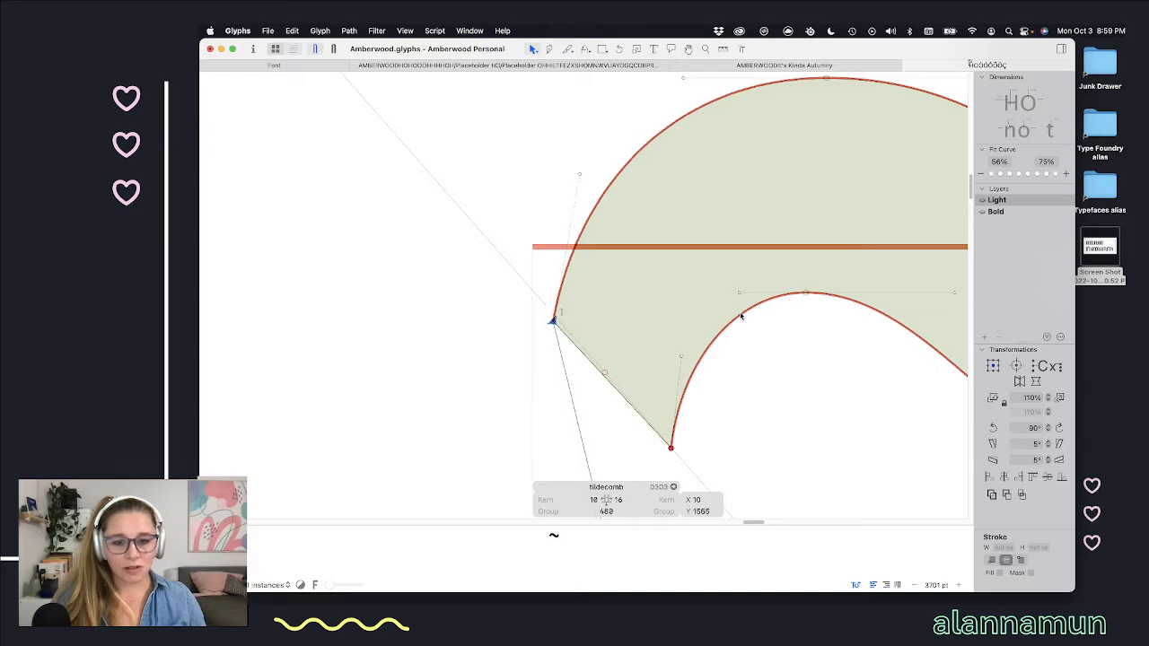
pyautogui.hotkey('shift', 'Up')
pyautogui.press('Left')
pyautogui.press('Left')
pyautogui.press('Left')
pyautogui.press('Left')
pyautogui.press('Left')
pyautogui.press('Left')
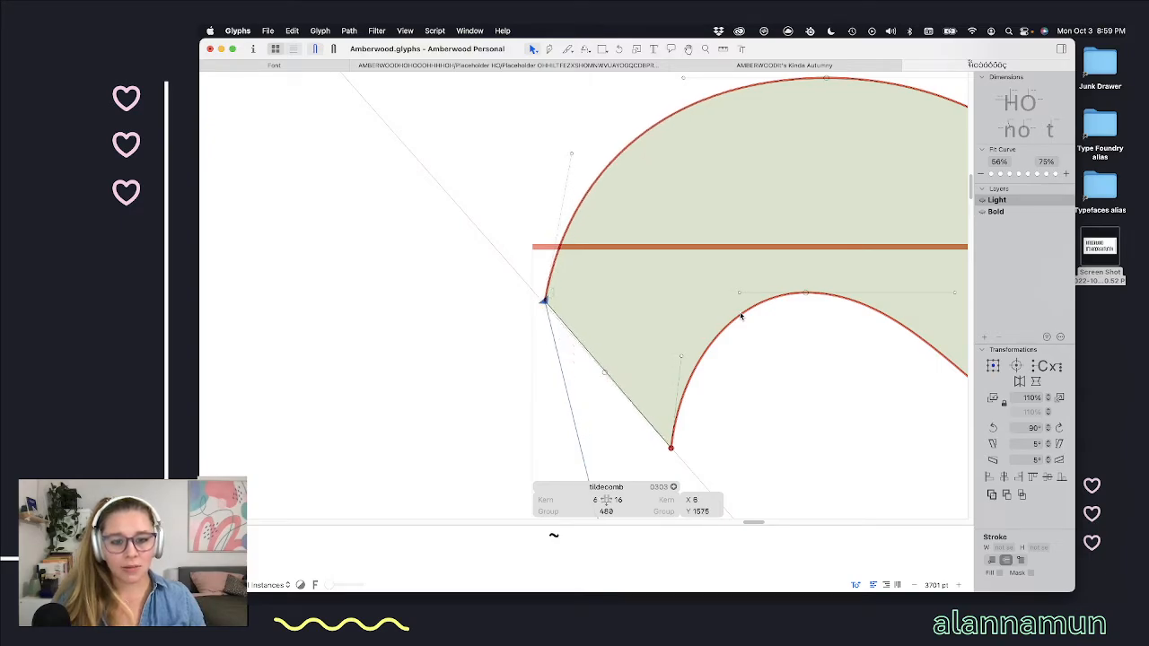
pyautogui.press('Up')
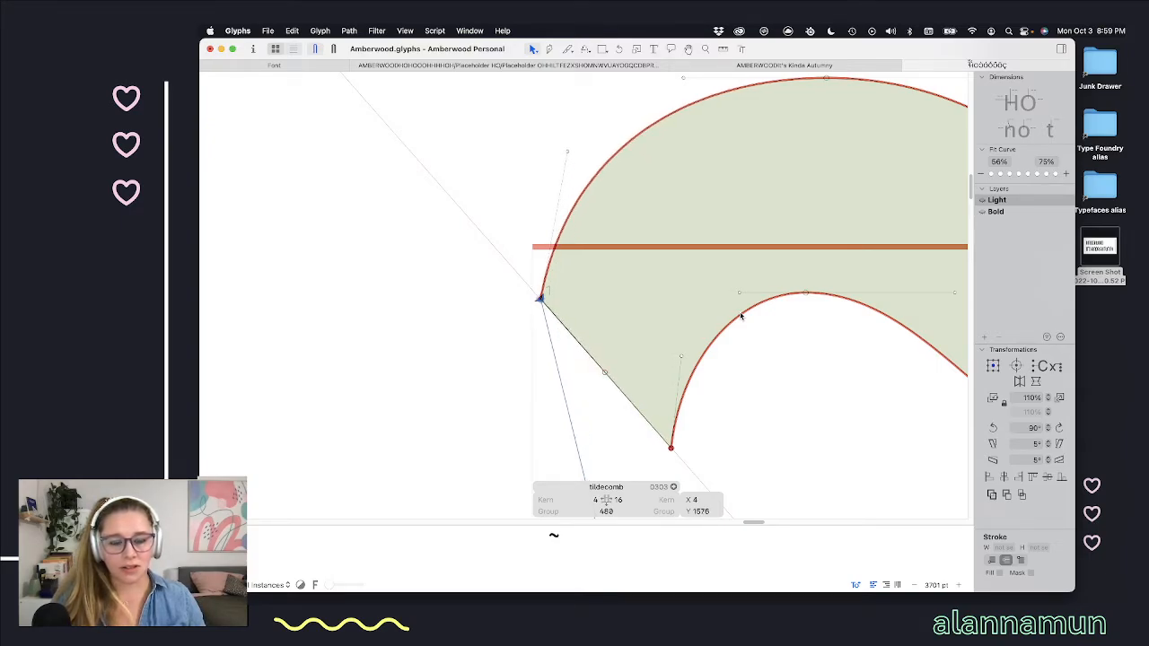
# Step: Shorten the outer corner node's curve handle and shift it to X 19, Y 1629, and preview the stroke
pyautogui.click(567, 152)
pyautogui.hotkey('alt', 'shift', 'Down')
pyautogui.hotkey('alt', 'shift', 'Down')
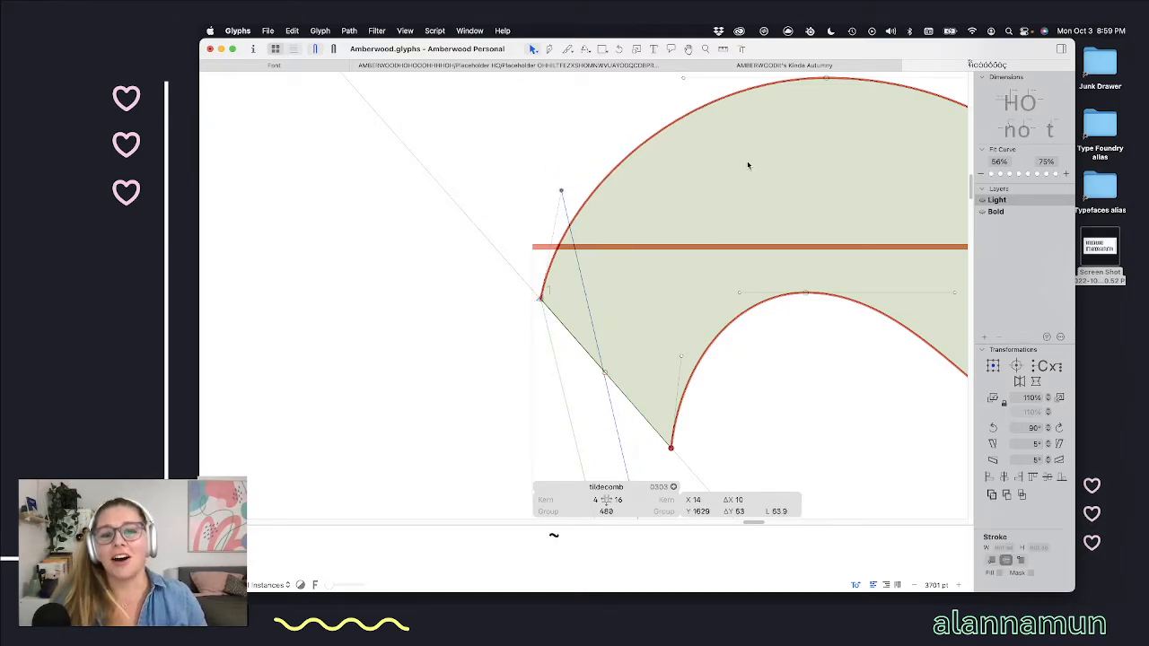
pyautogui.press('Right')
pyautogui.press('Right')
pyautogui.press('Right')
pyautogui.press('Right')
pyautogui.press('Right')
pyautogui.press('space')
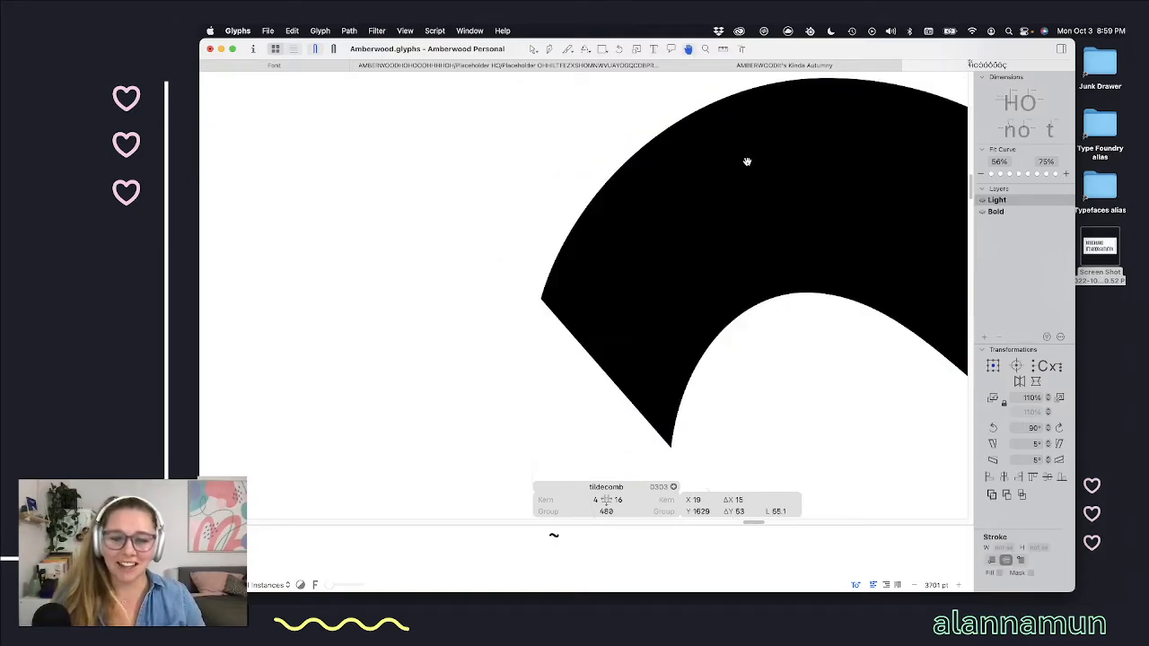
# Step: Compare the widened left terminal of the tilde with the accents on Ocircumflex and Otilde
pyautogui.scroll(-3, 748, 165)
pyautogui.scroll(-3, 782, 290)
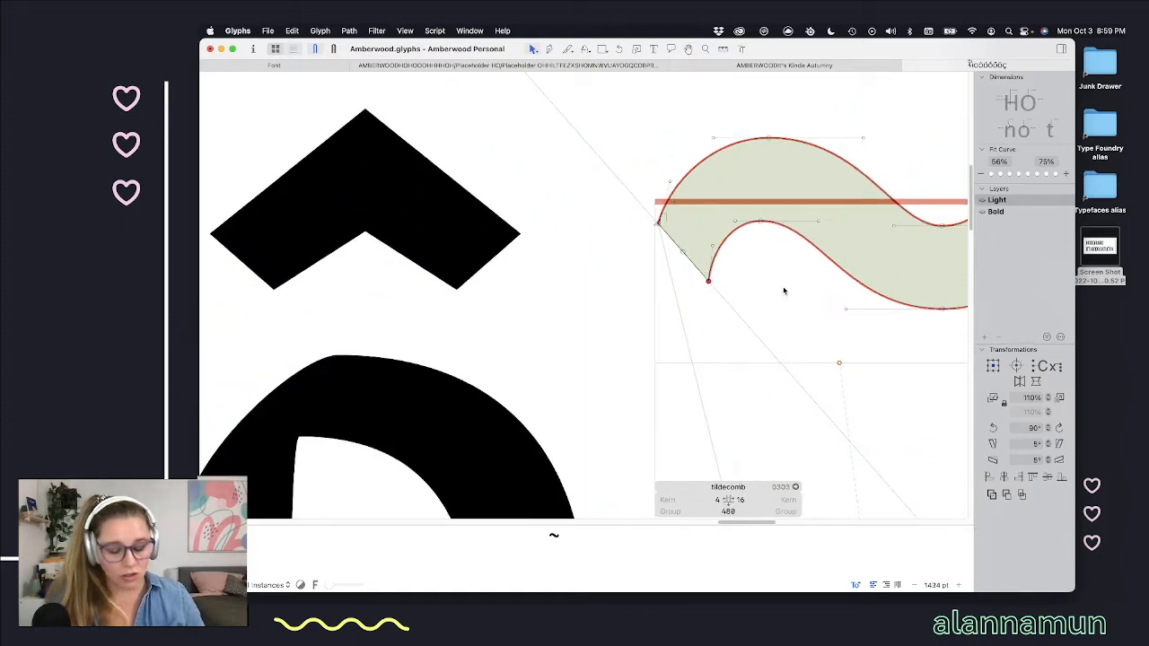
pyautogui.scroll(-2, 780, 307)
pyautogui.press('t')
pyautogui.hscroll(5, 779, 308)
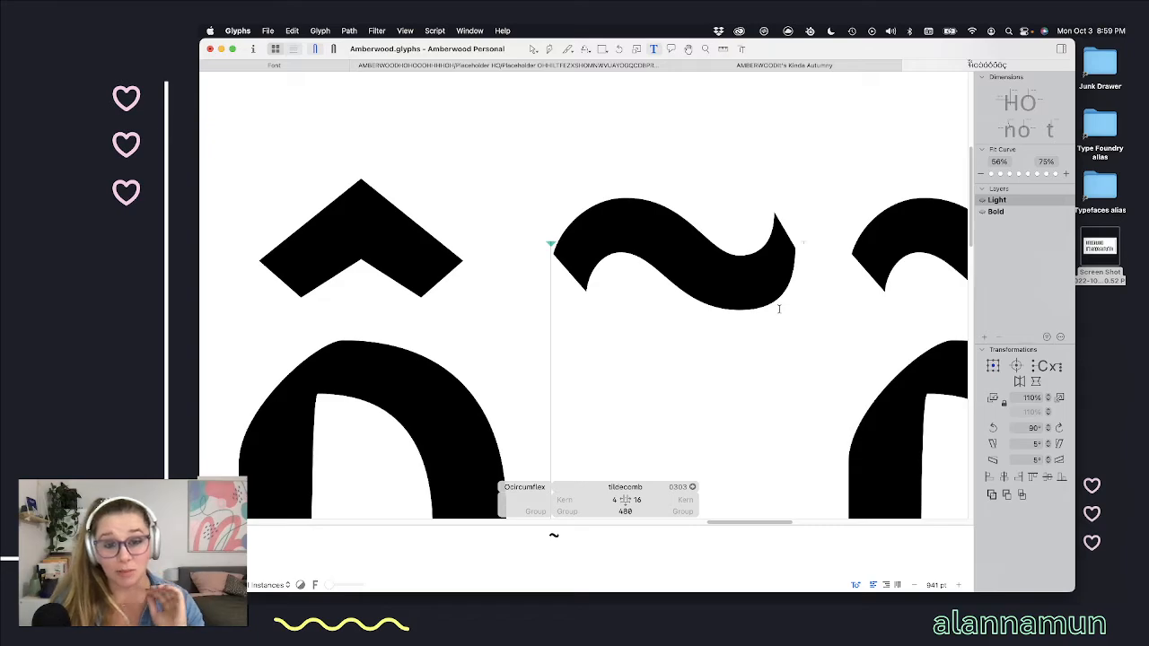
pyautogui.scroll(-5, 649, 249)
pyautogui.scroll(2, 629, 248)
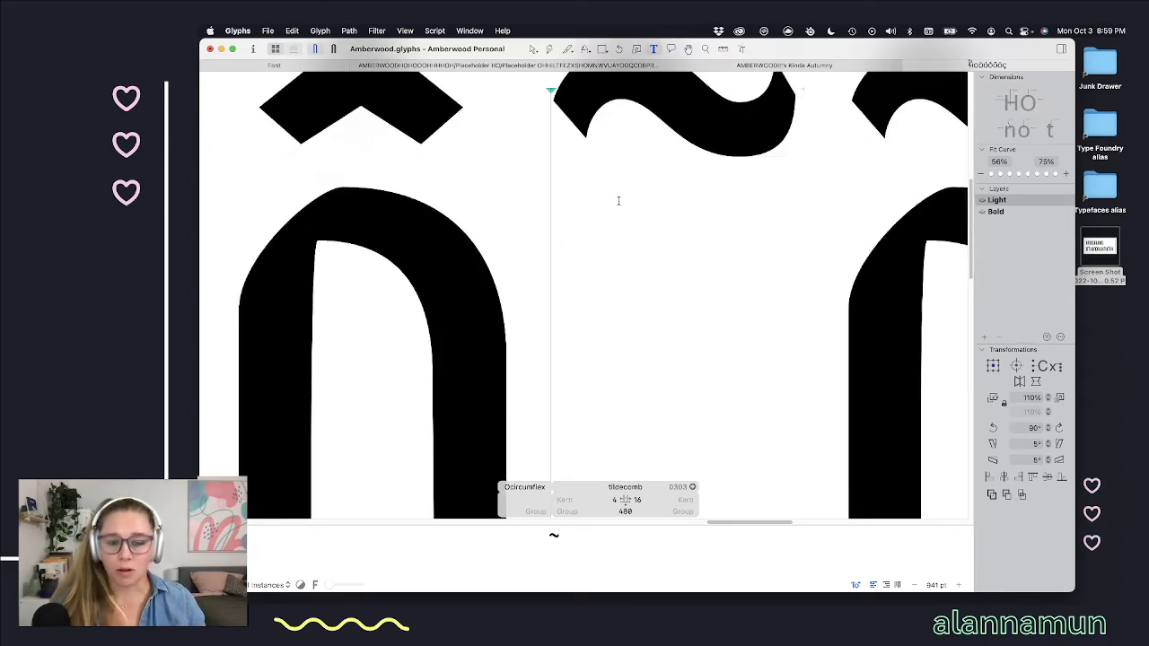
pyautogui.scroll(3, 630, 162)
# Step: Reopen the tildecomb, reshape the inner curve of its left hook, and preview it beside the neighbouring accents
pyautogui.doubleClick(627, 161)
pyautogui.scroll(3, 627, 174)
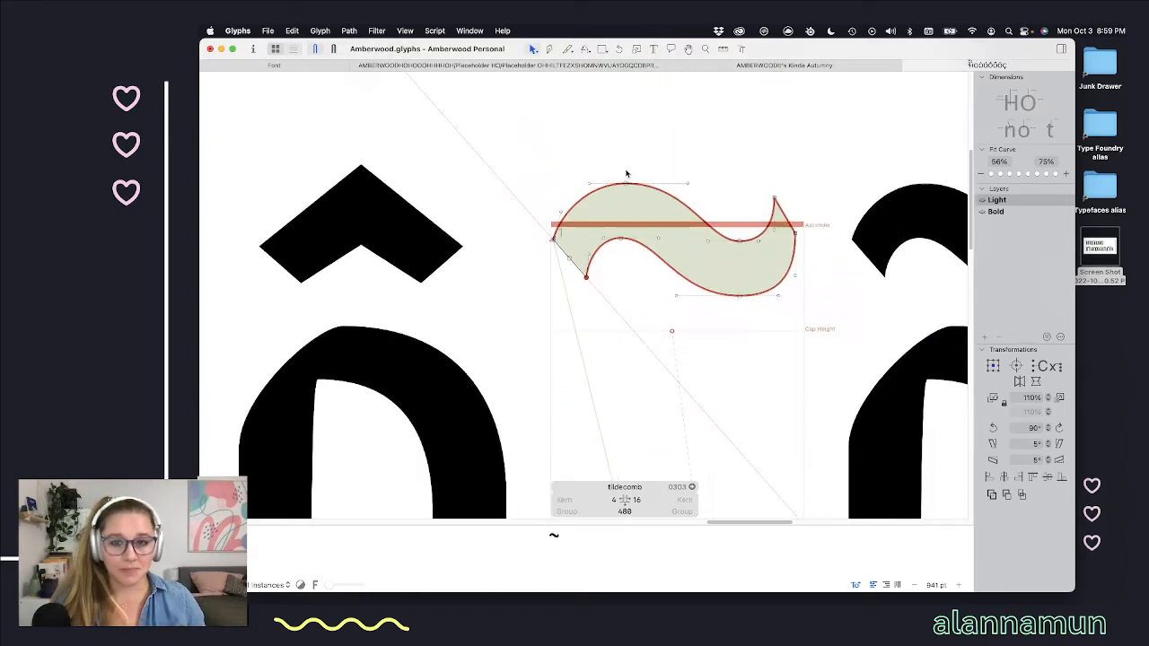
pyautogui.scroll(5, 627, 174)
pyautogui.press('space')
pyautogui.press('space')
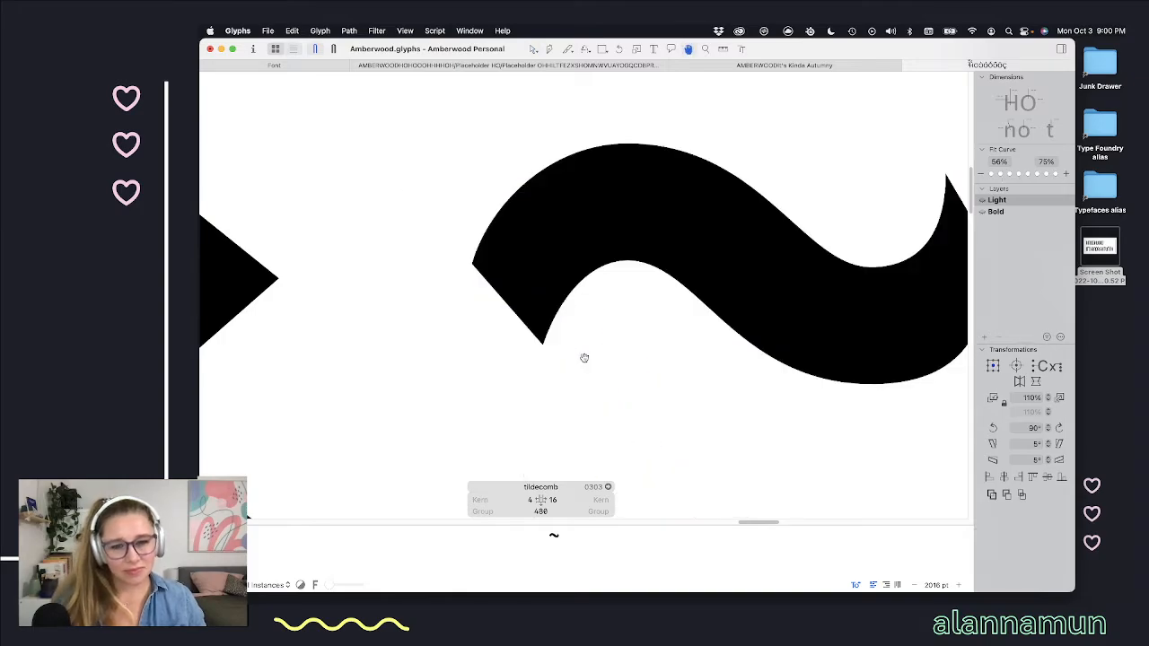
pyautogui.scroll(-8, 557, 350)
pyautogui.press('space')
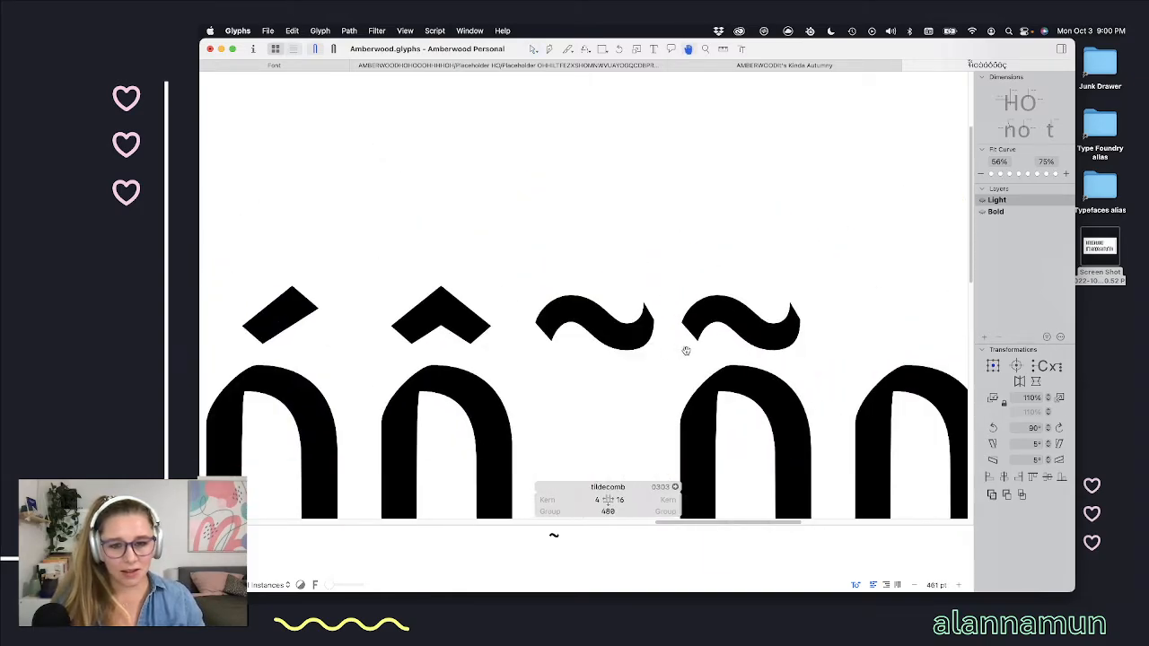
pyautogui.doubleClick(608, 326)
pyautogui.scroll(5, 607, 329)
pyautogui.press('space')
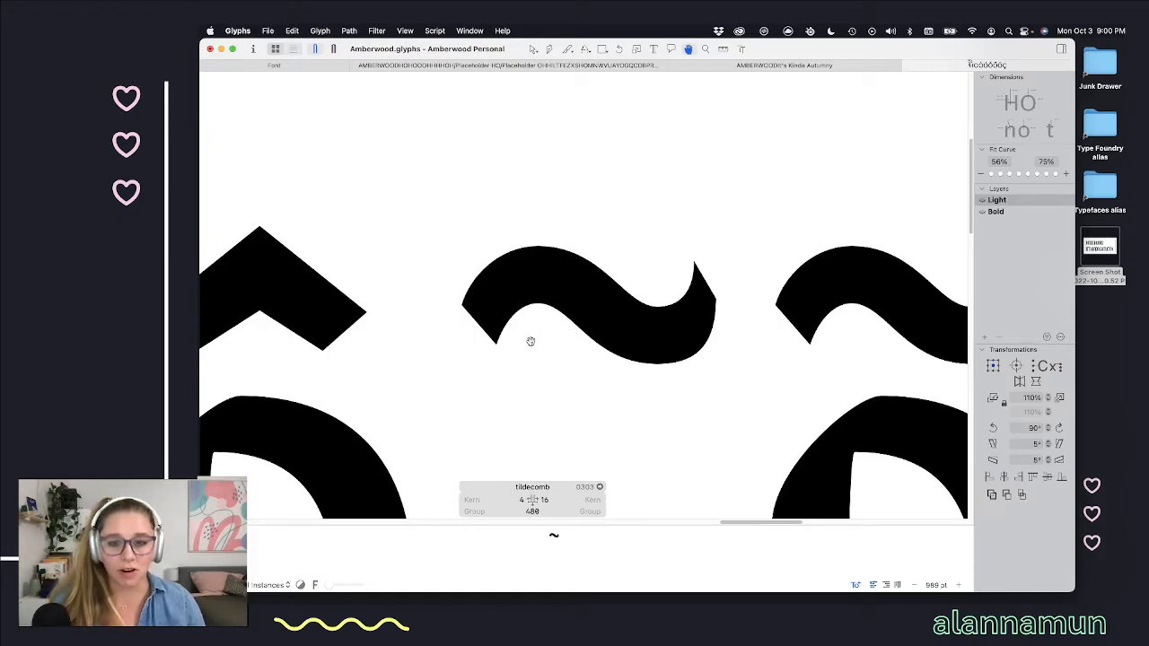
# Step: Select the top node and left-side handles of the left hook's inner curve, lower them 10 units to Y 1553.5, and preview
pyautogui.doubleClick(544, 286)
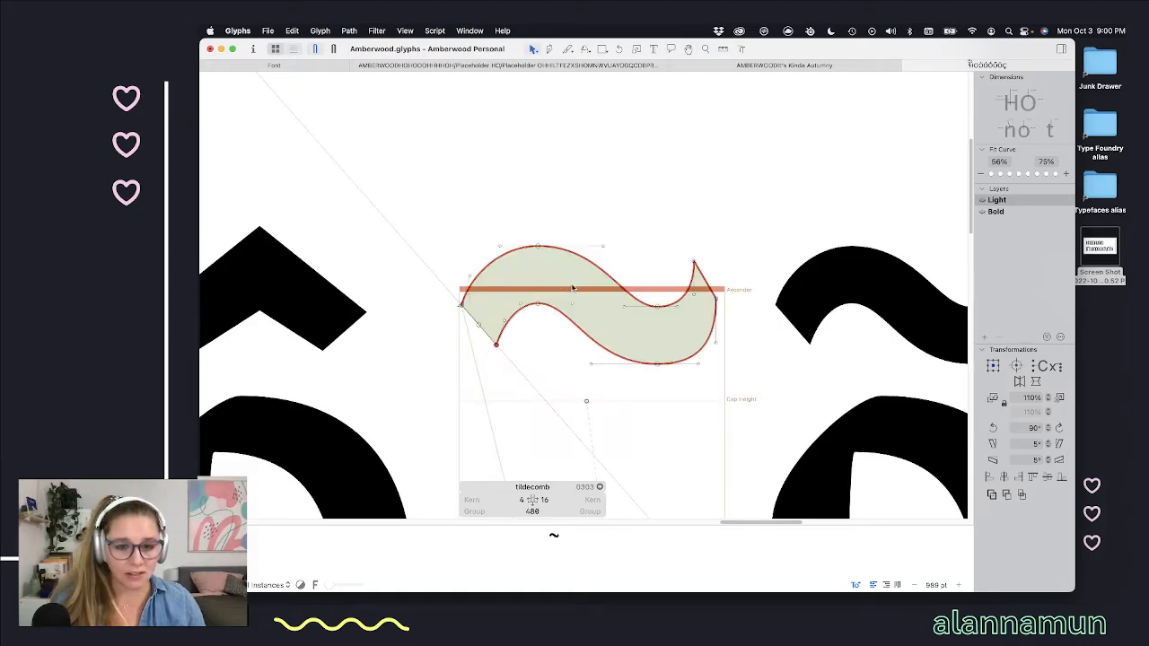
pyautogui.moveTo(535, 311); pyautogui.dragTo(496, 332)
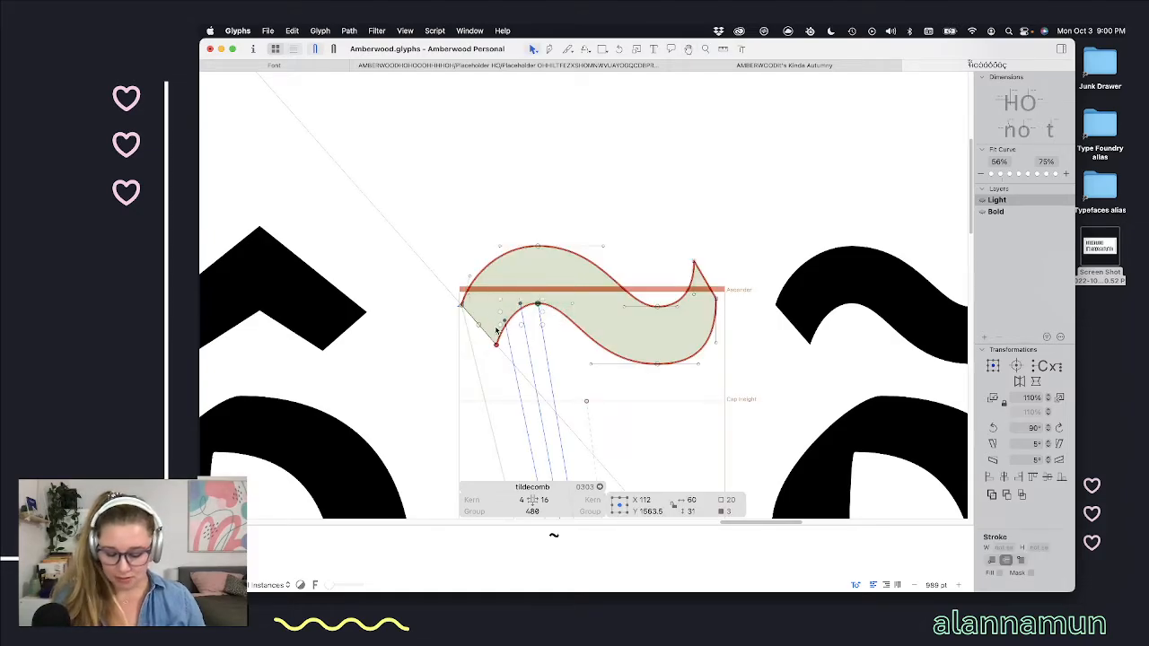
pyautogui.press('space')
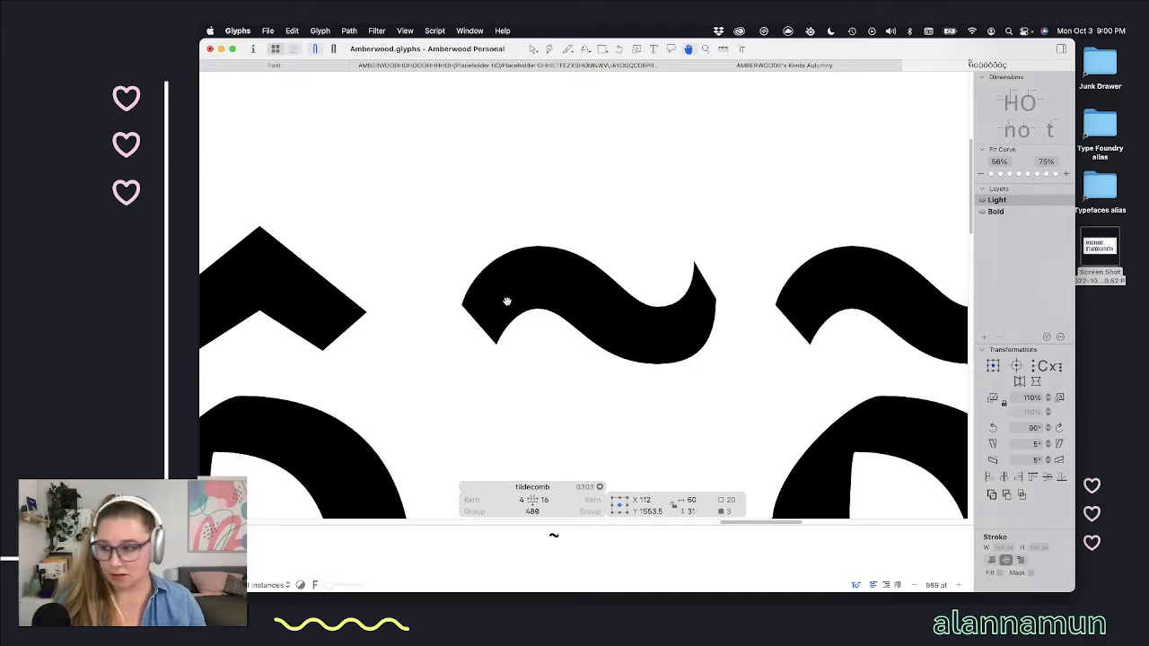
pyautogui.click(615, 222)
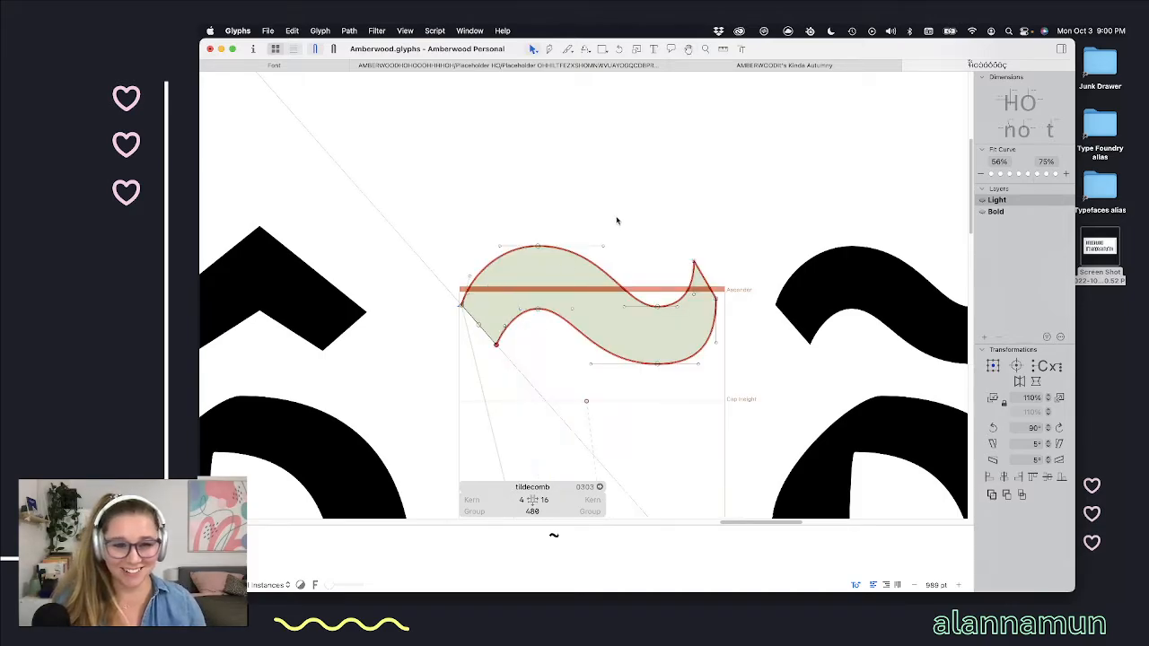
pyautogui.press('space')
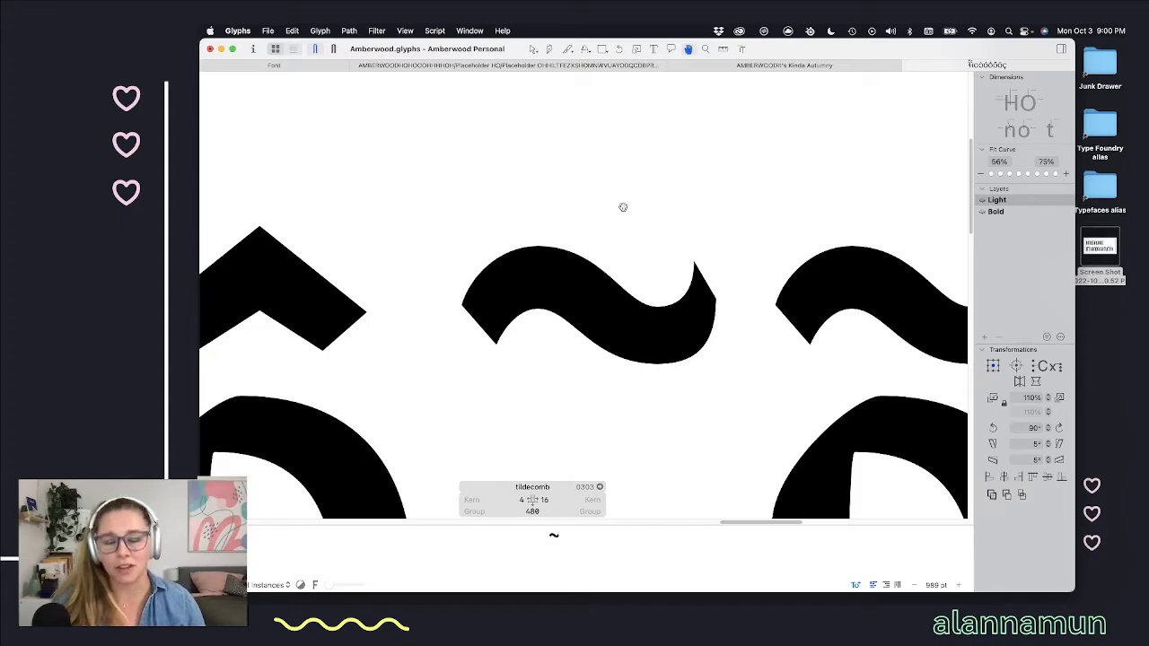
# Step: Examine the thickened left half of the tilde up close and at text size among the accented O glyphs
pyautogui.scroll(3, 537, 285)
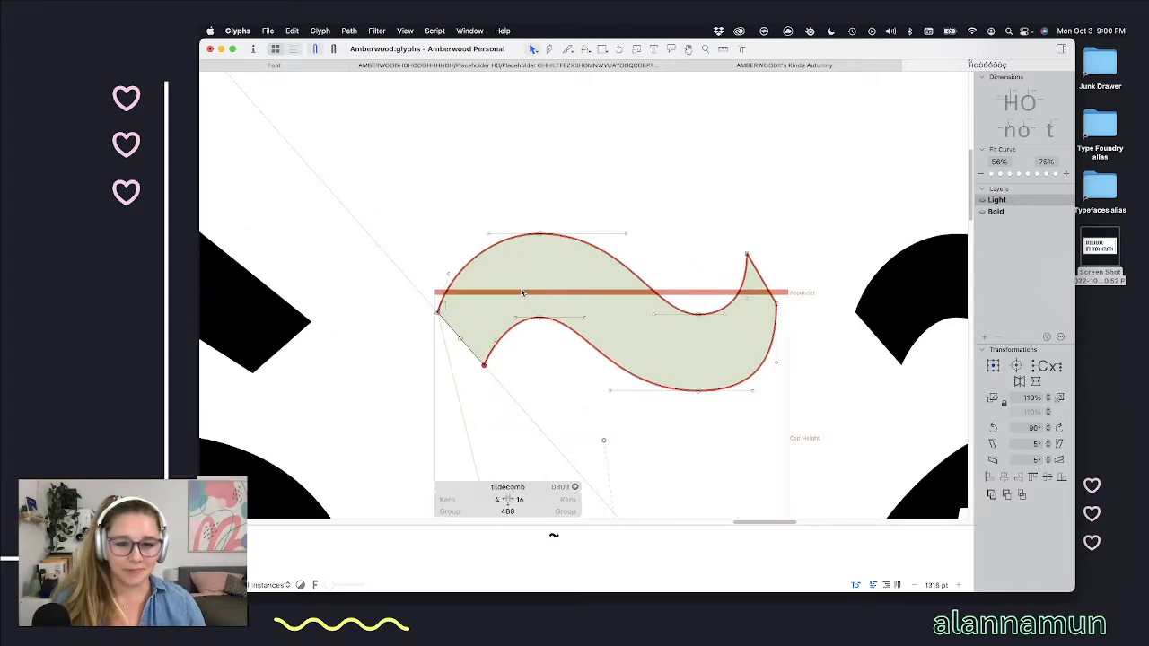
pyautogui.press('space')
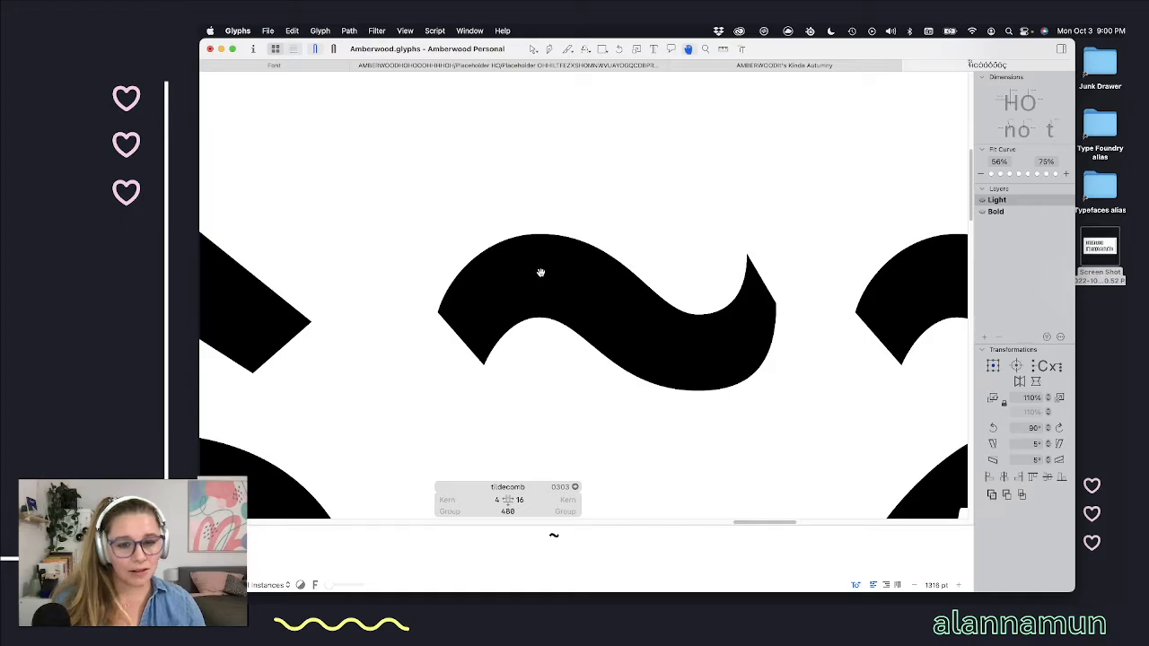
pyautogui.scroll(-5, 551, 296)
pyautogui.scroll(-2, 552, 297)
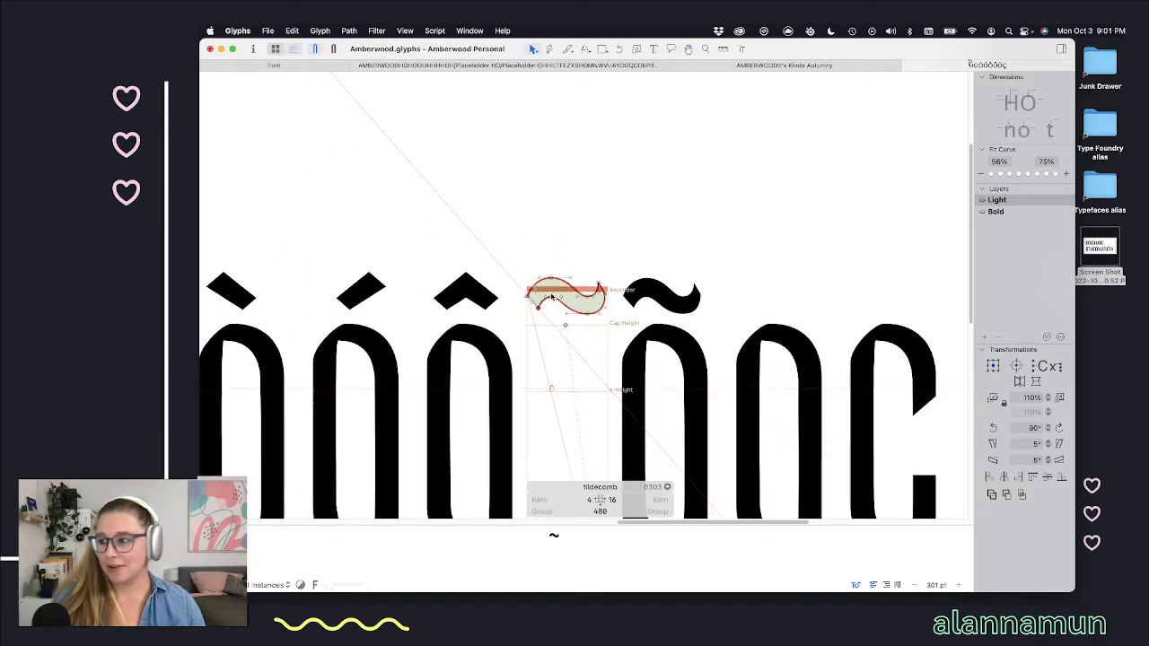
pyautogui.press('space')
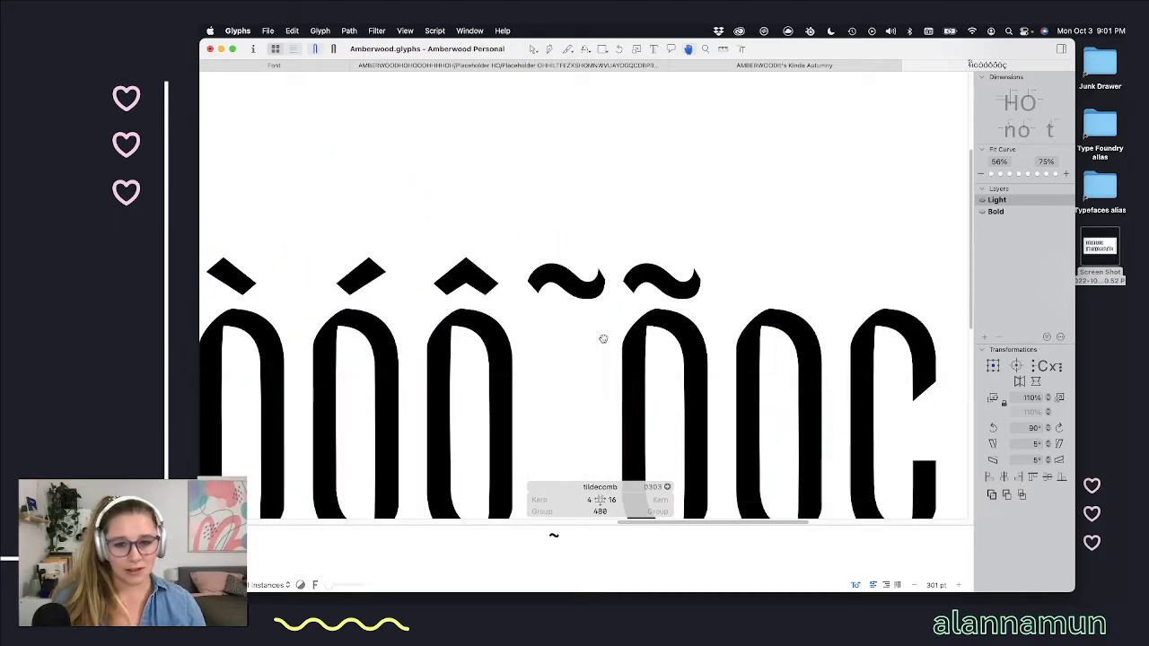
pyautogui.scroll(5, 584, 325)
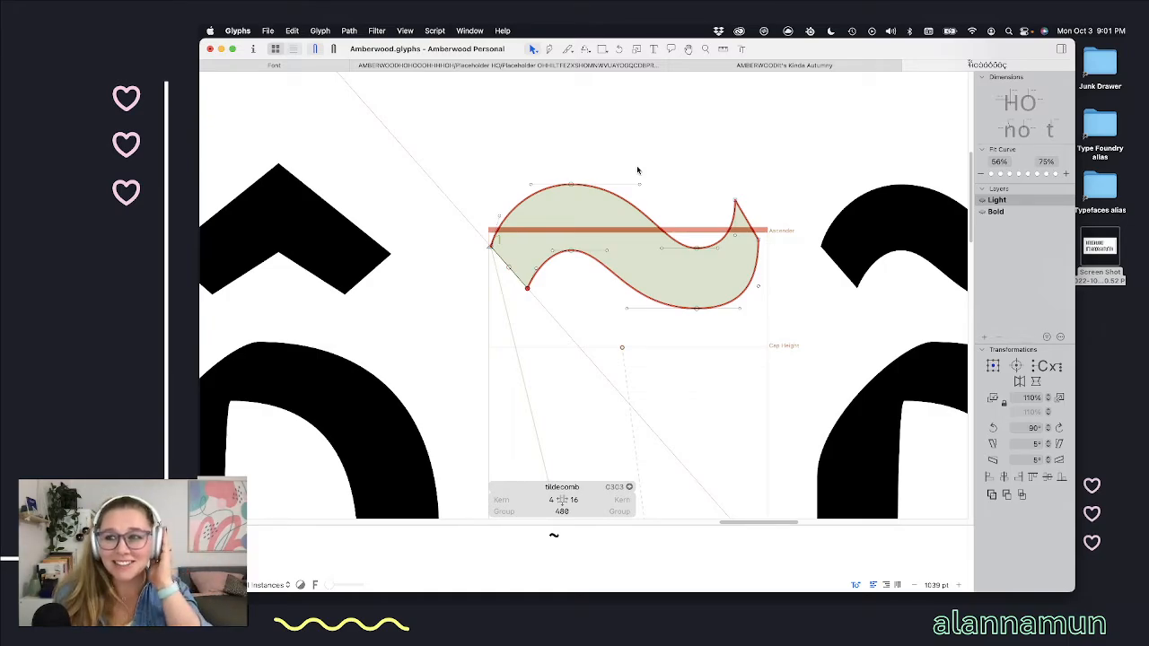
pyautogui.press('space')
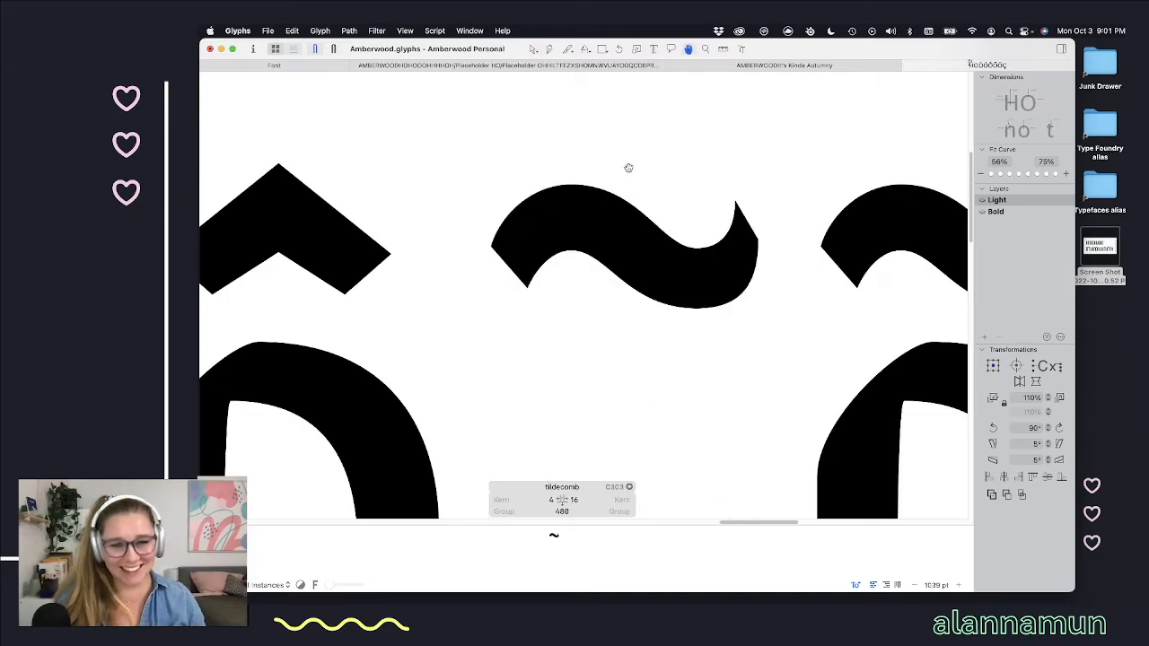
# Step: Copy the tilde's left half together with the two nodes of its right-hand trough and paste the duplicate in place
pyautogui.press('space')
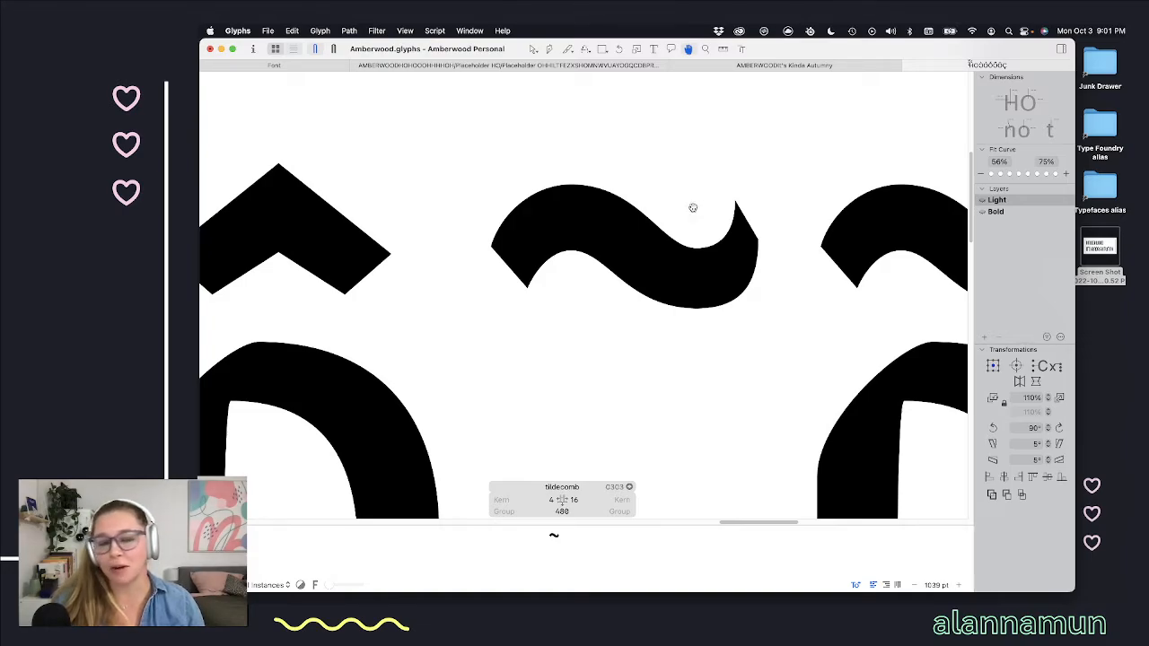
pyautogui.scroll(4, 699, 207)
pyautogui.press('space')
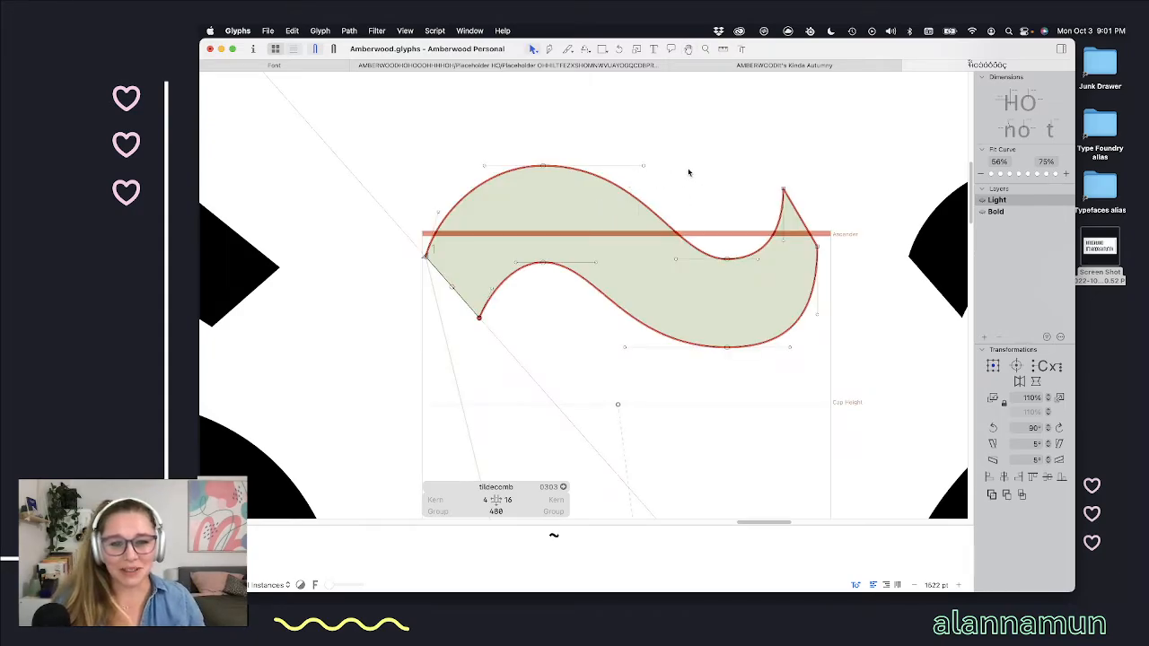
pyautogui.moveTo(629, 152); pyautogui.dragTo(418, 331)
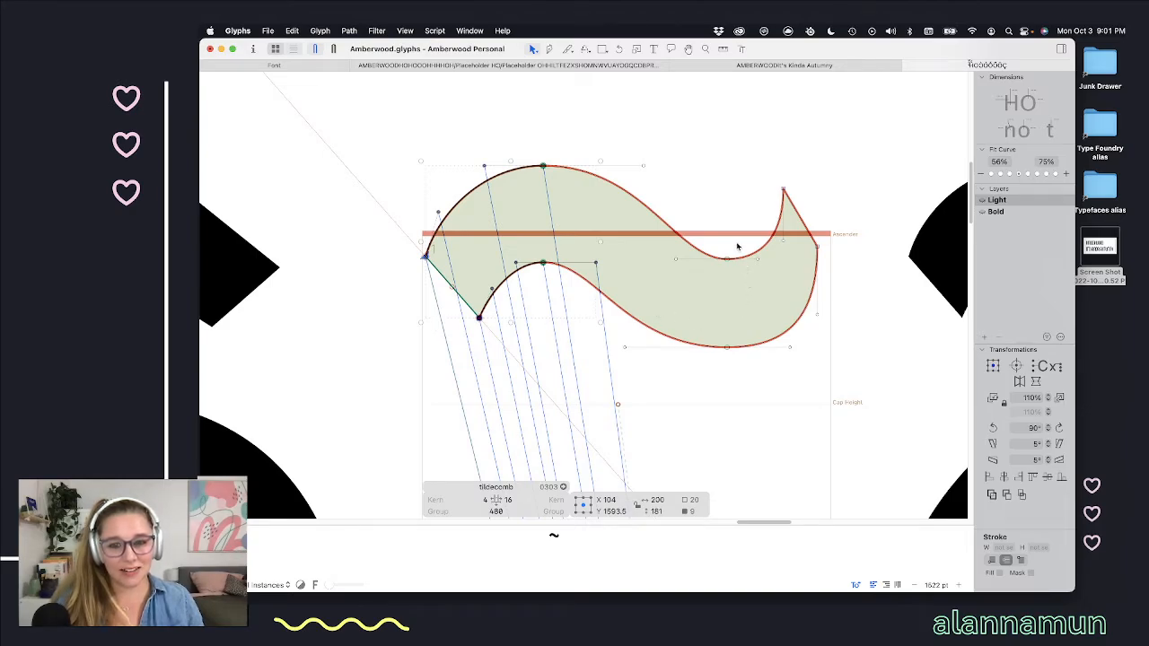
pyautogui.moveTo(734, 231); pyautogui.dragTo(714, 363)
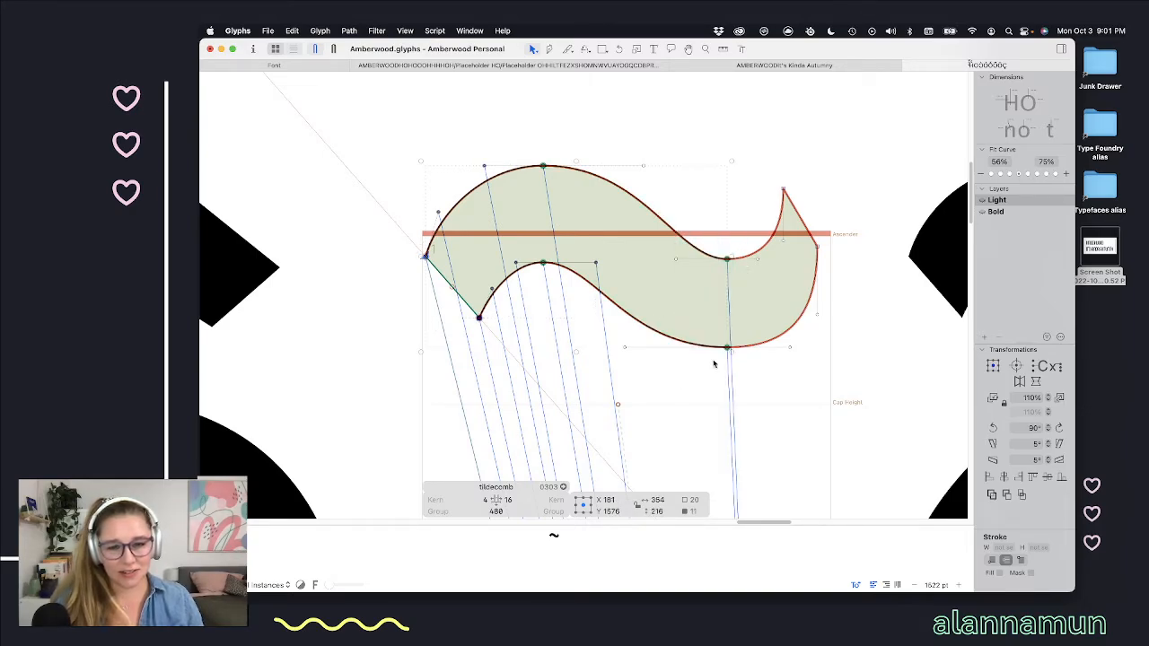
pyautogui.press('super+c')
pyautogui.press('super+v')
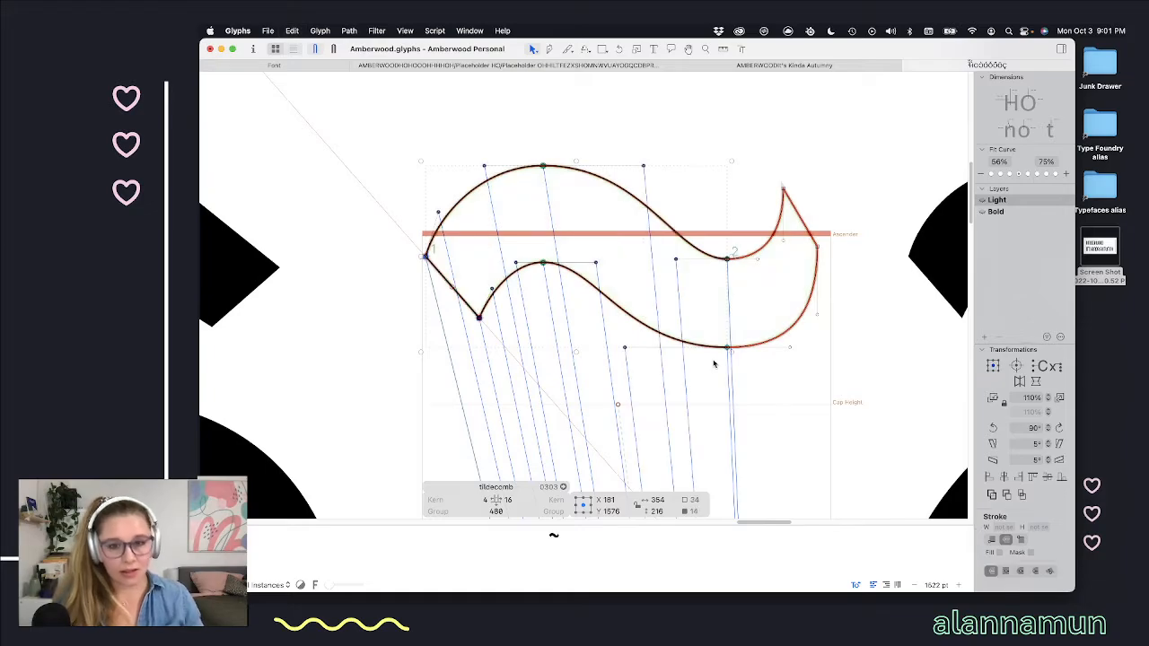
# Step: Flip the pasted half horizontally and vertically, and snap its bottom node onto the original tilde's lowest node
pyautogui.click(1035, 381)
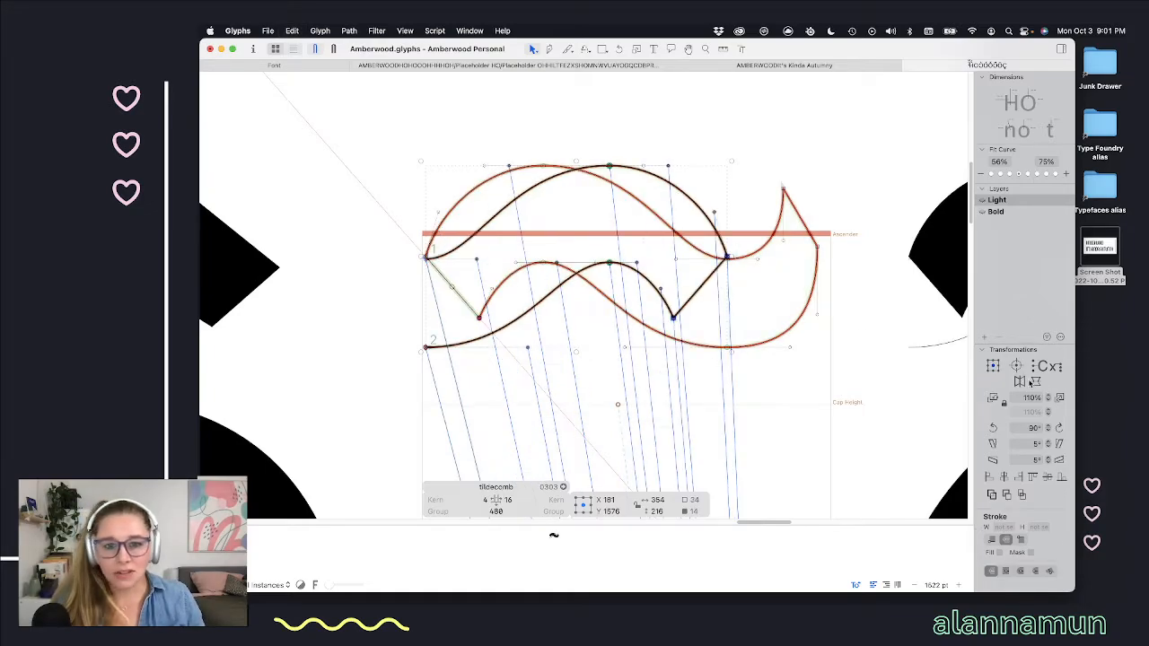
pyautogui.click(1034, 383)
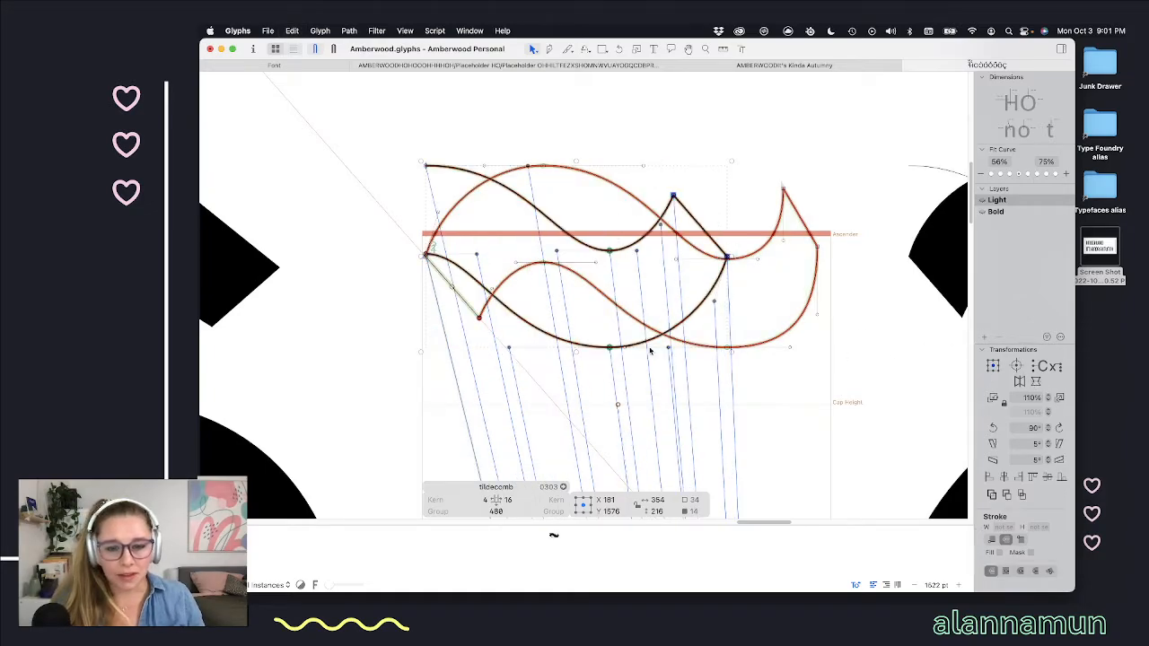
pyautogui.moveTo(608, 345); pyautogui.dragTo(727, 346)
pyautogui.doubleClick(599, 347)
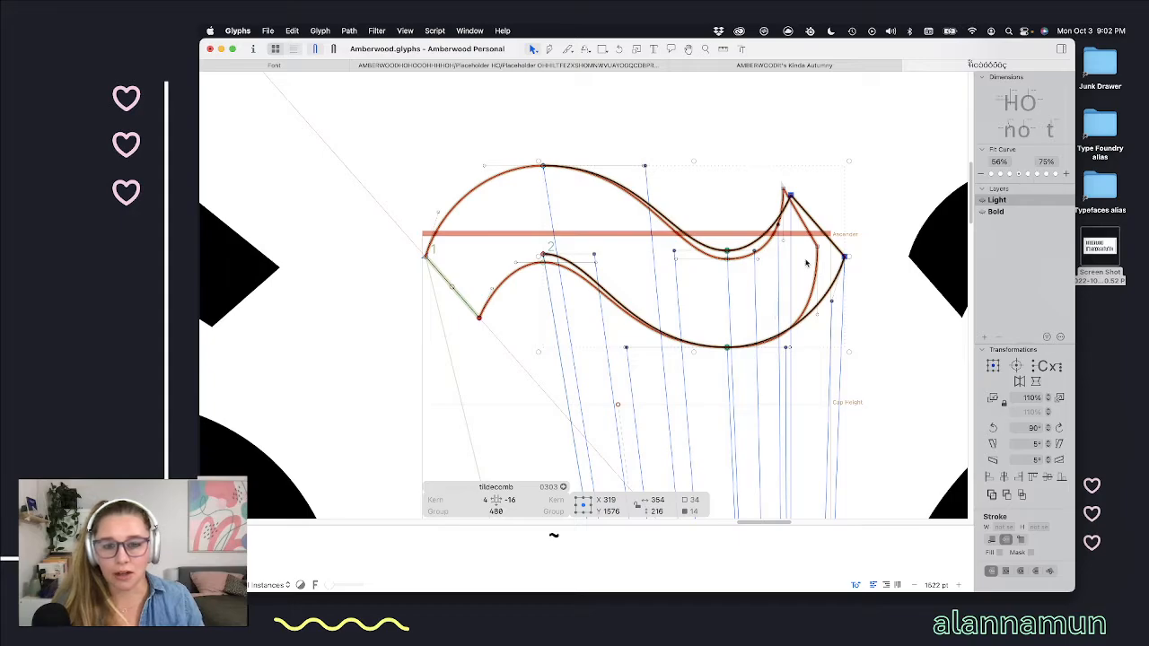
# Step: Delete the two corner nodes of the original right terminal and the leftover curve between the trough nodes
pyautogui.scroll(2, 768, 257)
pyautogui.scroll(5, 769, 258)
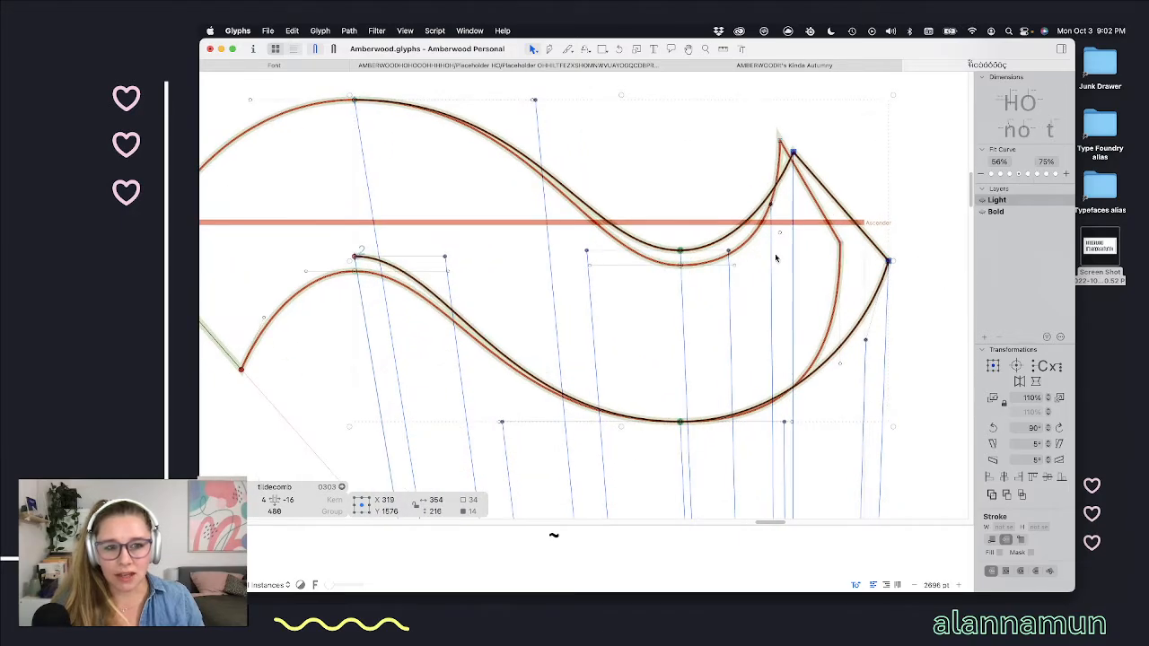
pyautogui.click(778, 138)
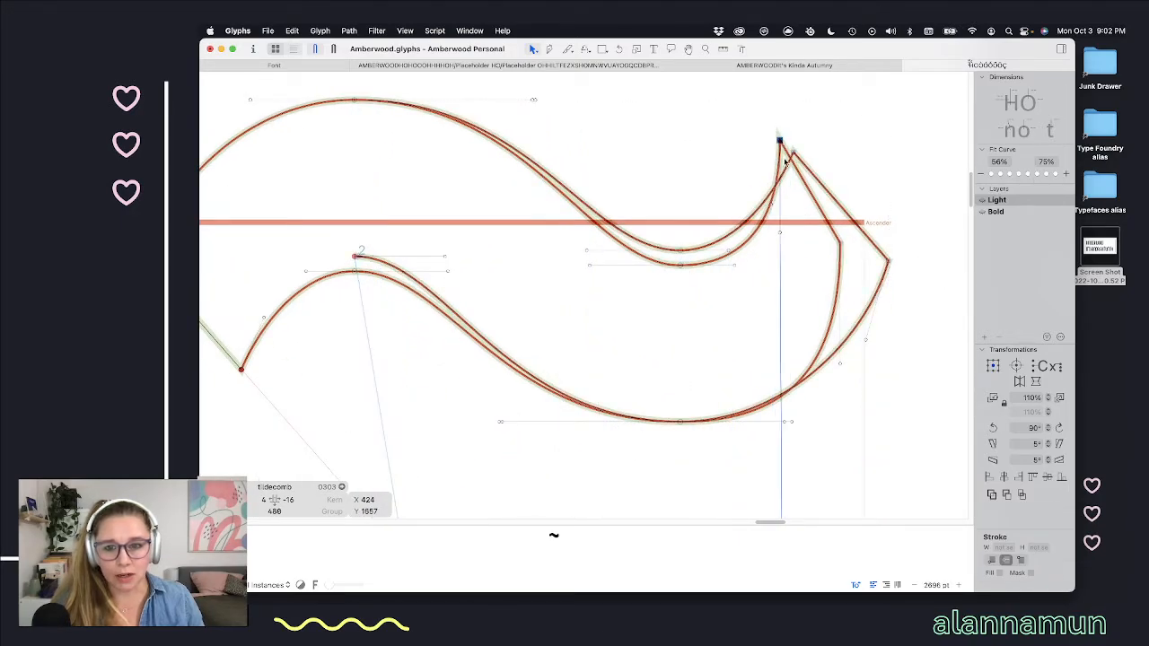
pyautogui.keyDown('shift'); pyautogui.click(840, 244); pyautogui.keyUp('shift')
pyautogui.press('Delete')
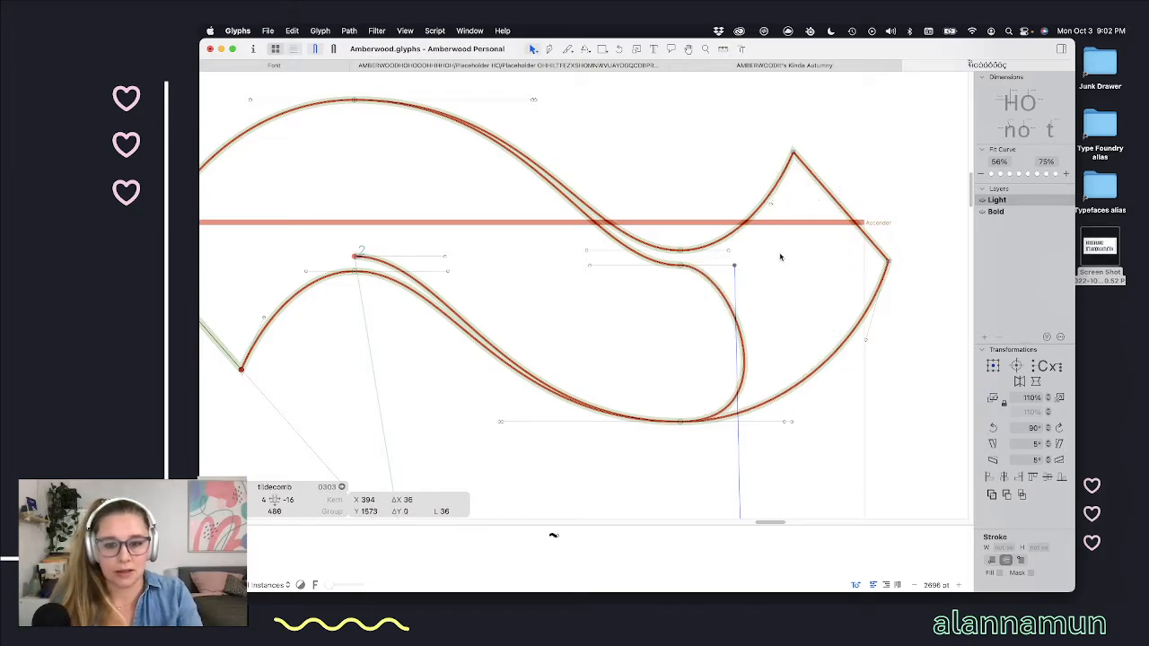
pyautogui.press('Delete')
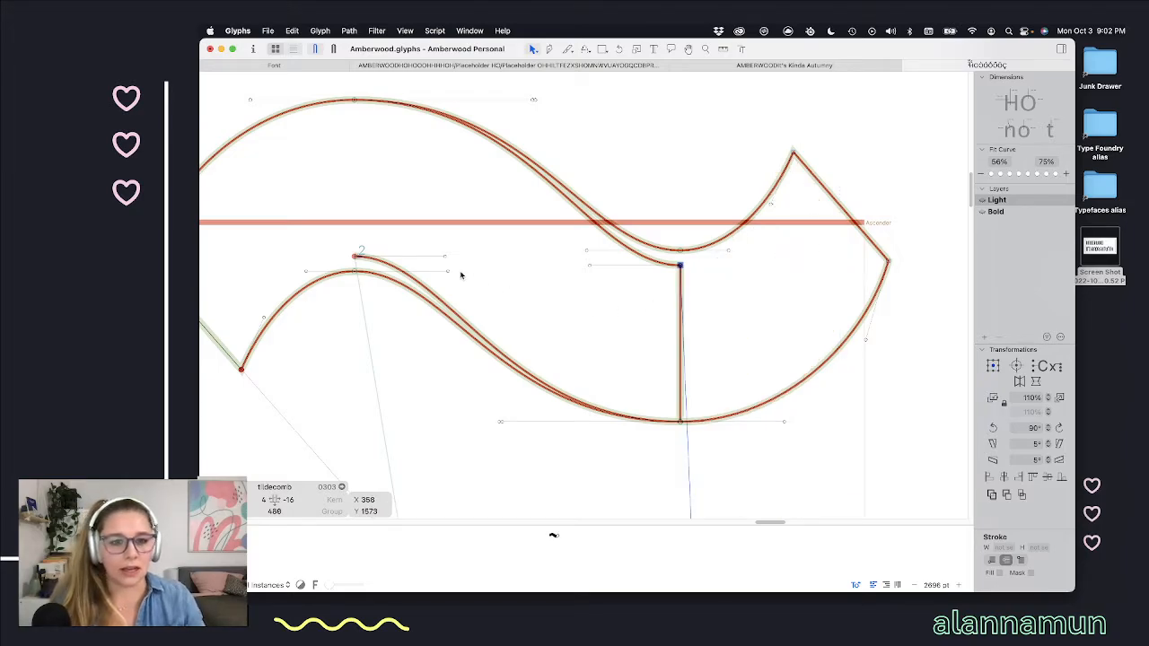
# Step: Close the flipped half's open path with a straight Pen segment between its lower start node and the top crest node
pyautogui.click(368, 234)
pyautogui.press('p')
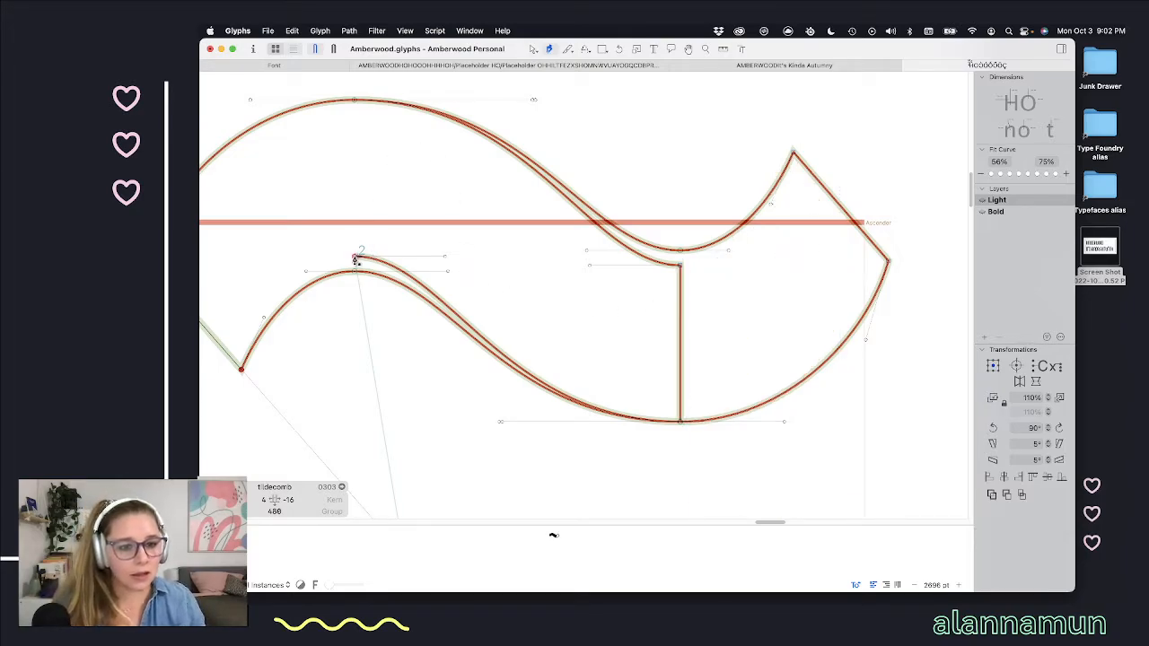
pyautogui.click(356, 256)
pyautogui.click(355, 107)
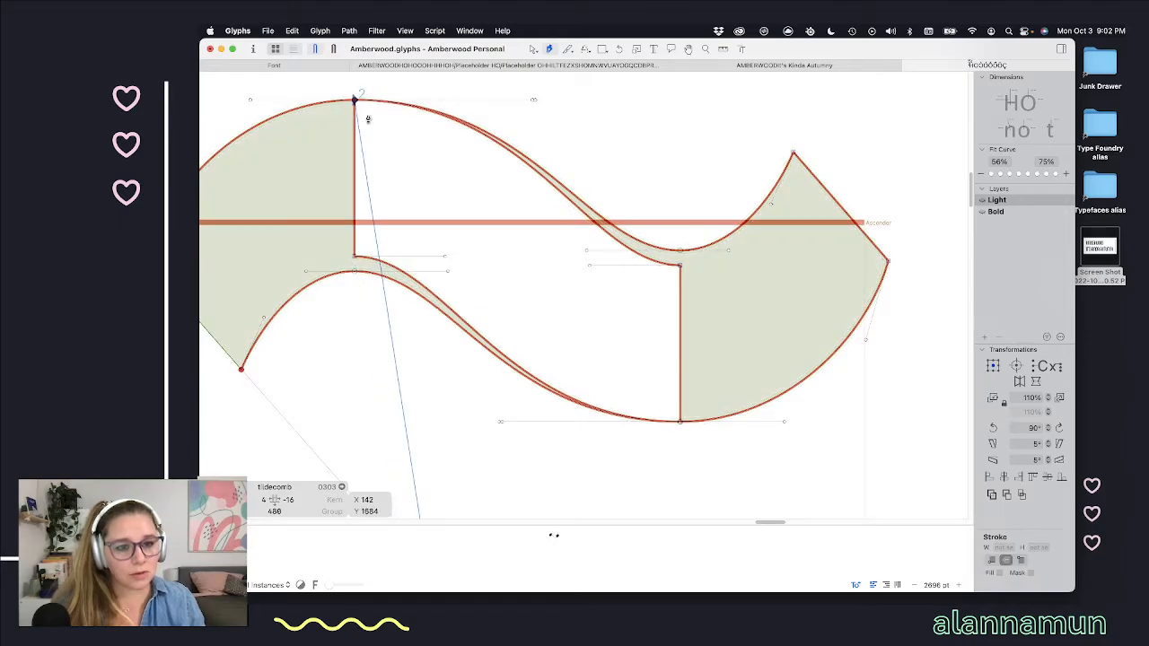
# Step: Reopen the tildecomb, select both of its outlines, correct their path direction, and preview the filled shape beside the circumflex
pyautogui.scroll(-5, 431, 164)
pyautogui.scroll(-2, 451, 216)
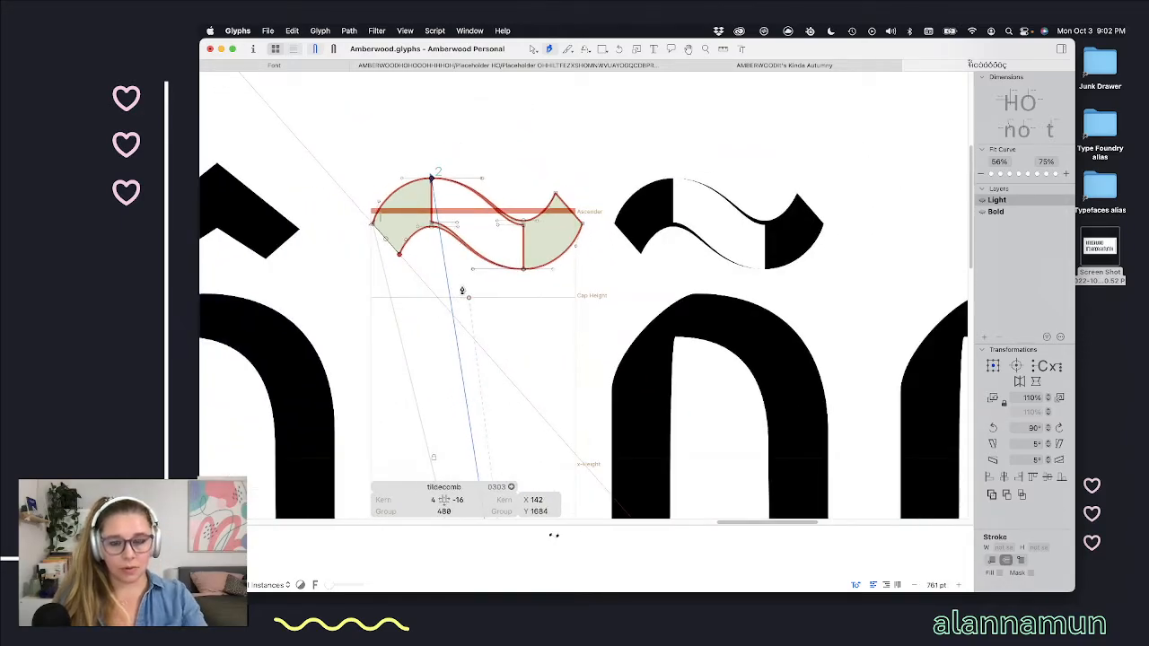
pyautogui.hscroll(-3, 462, 290)
pyautogui.press('t')
pyautogui.scroll(-5, 480, 277)
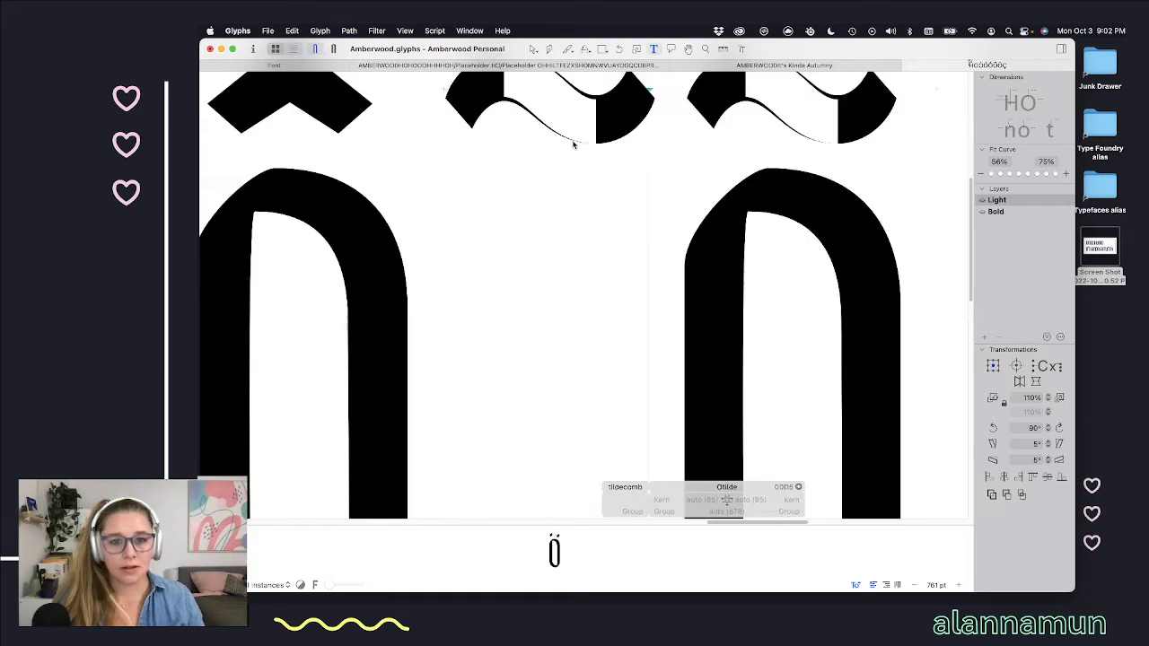
pyautogui.doubleClick(575, 144)
pyautogui.scroll(4, 634, 123)
pyautogui.moveTo(698, 87); pyautogui.dragTo(369, 276)
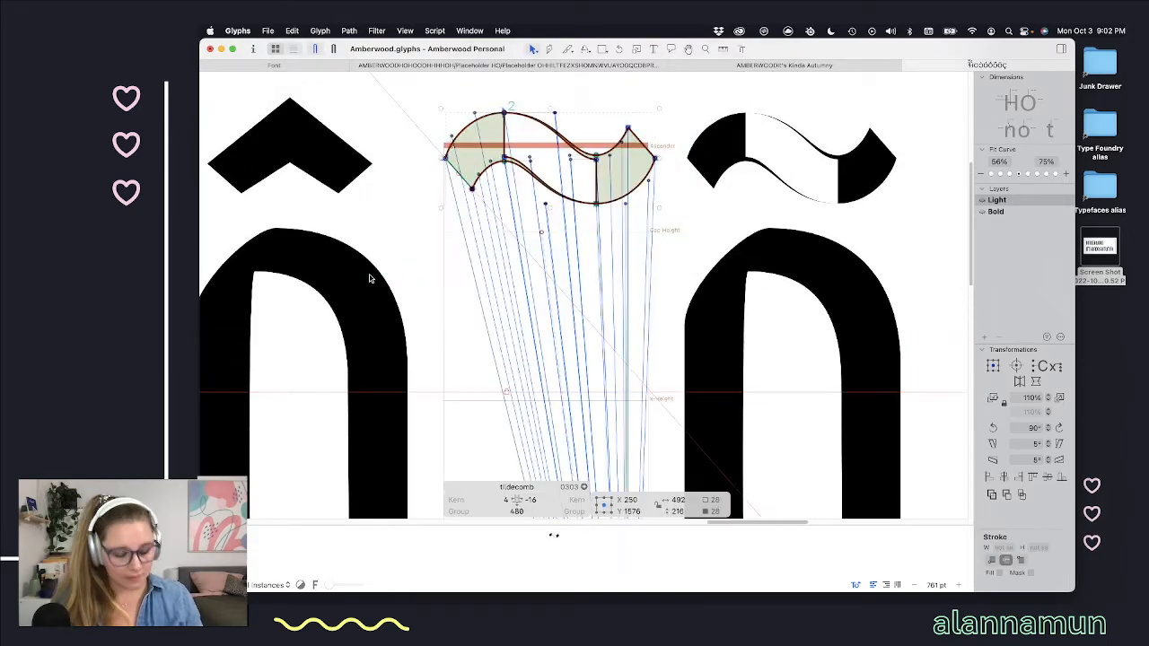
pyautogui.press('super+shift+r')
pyautogui.click(524, 290)
pyautogui.press('t')
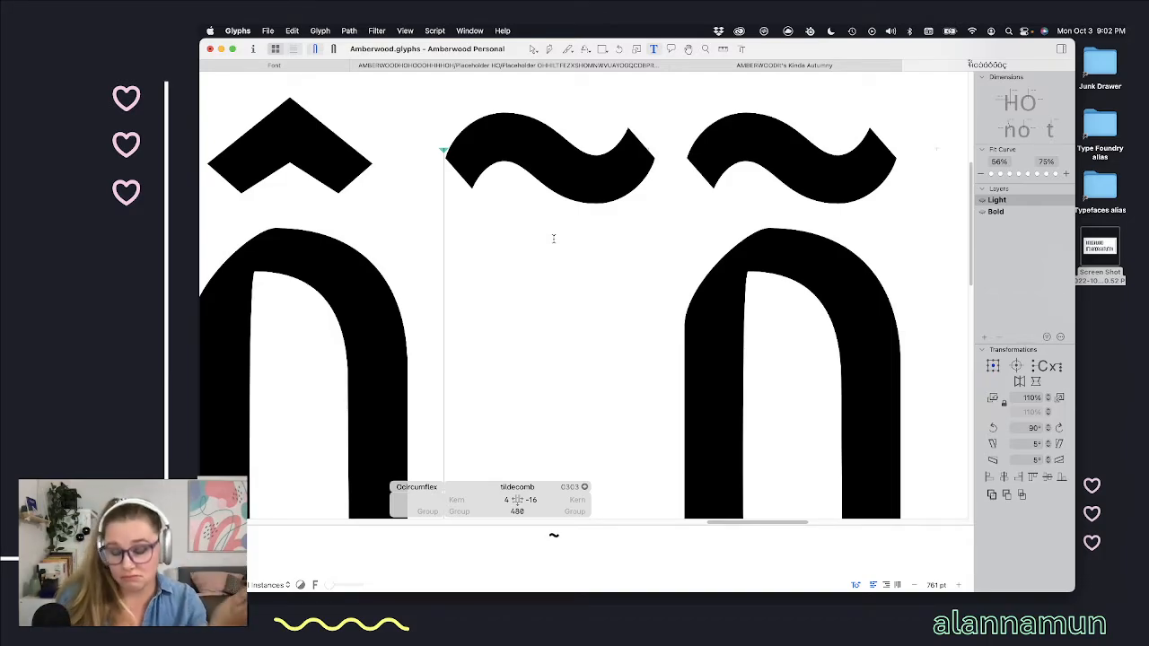
# Step: Reopen the tildecomb, select its two overlapping outlines, and unite them into a single path
pyautogui.scroll(-3, 507, 226)
pyautogui.scroll(4, 506, 227)
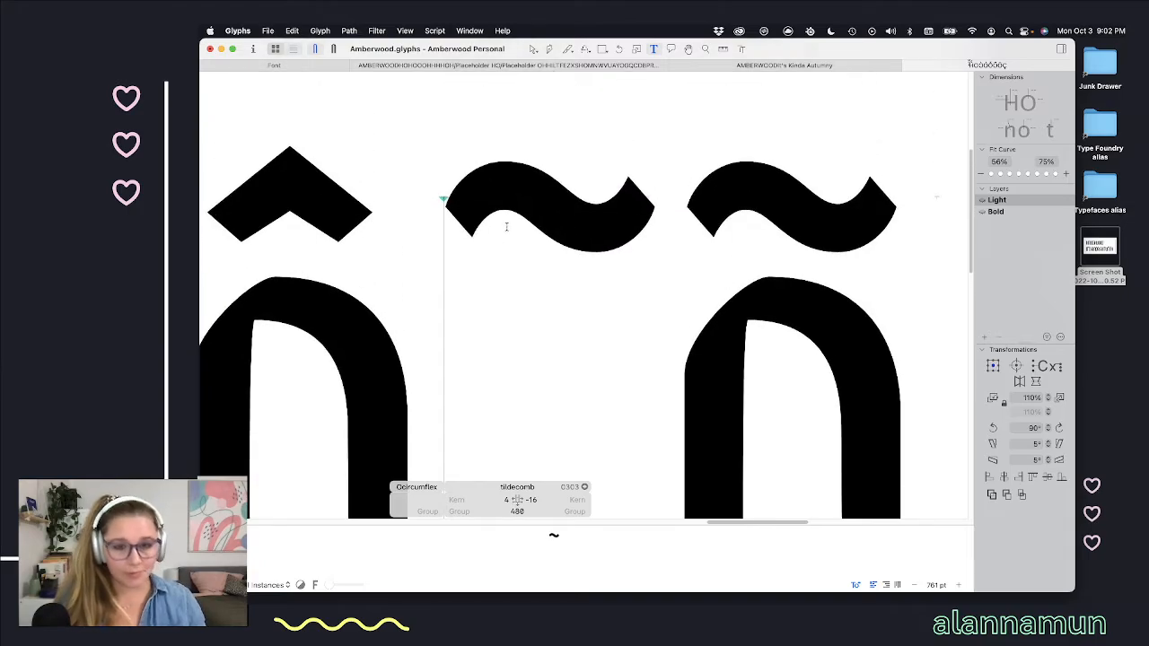
pyautogui.scroll(2, 546, 213)
pyautogui.doubleClick(546, 214)
pyautogui.scroll(-4, 552, 211)
pyautogui.hscroll(4, 552, 211)
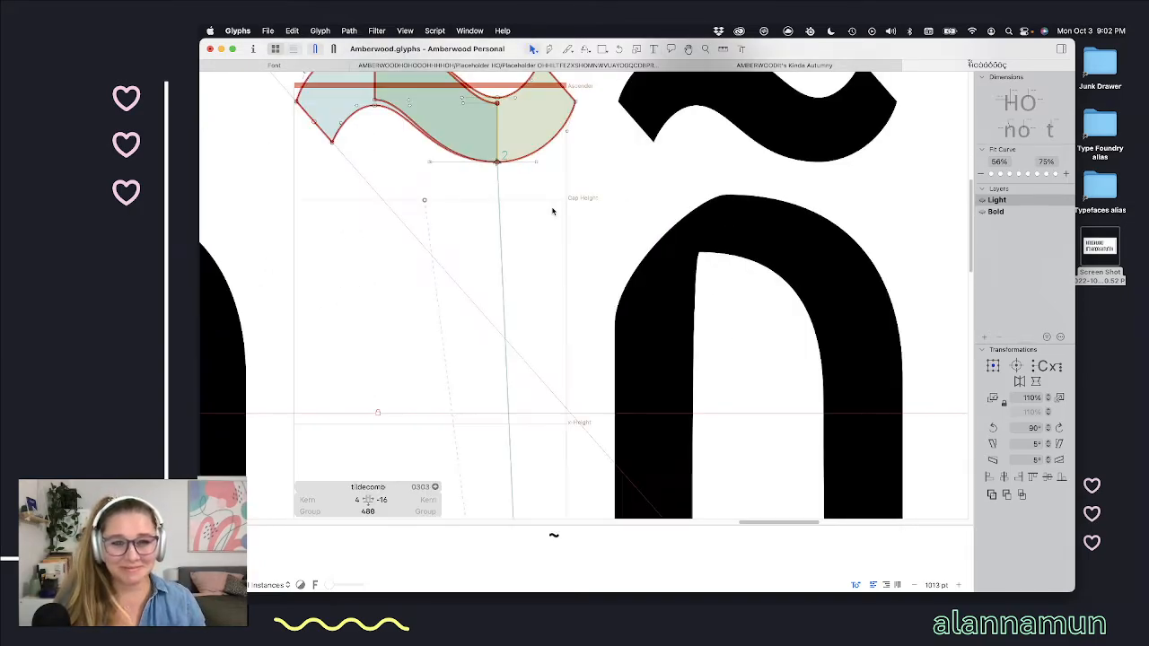
pyautogui.scroll(3, 521, 193)
pyautogui.press('super+a')
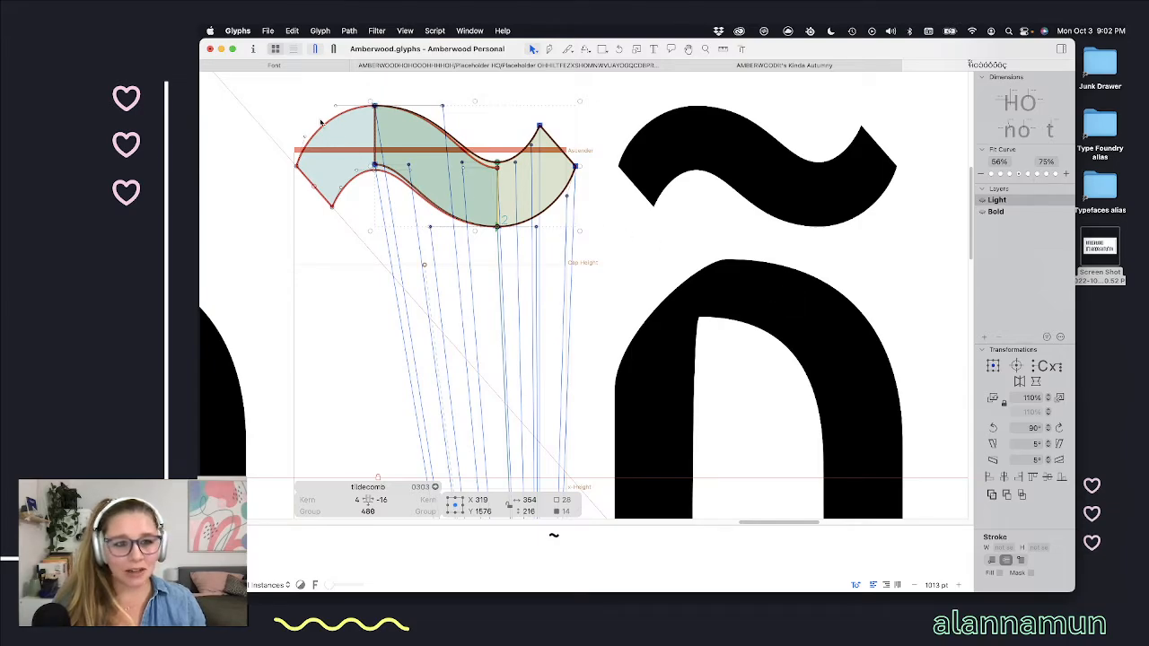
pyautogui.keyDown('shift'); pyautogui.doubleClick(323, 124); pyautogui.keyUp('shift')
pyautogui.click(993, 496)
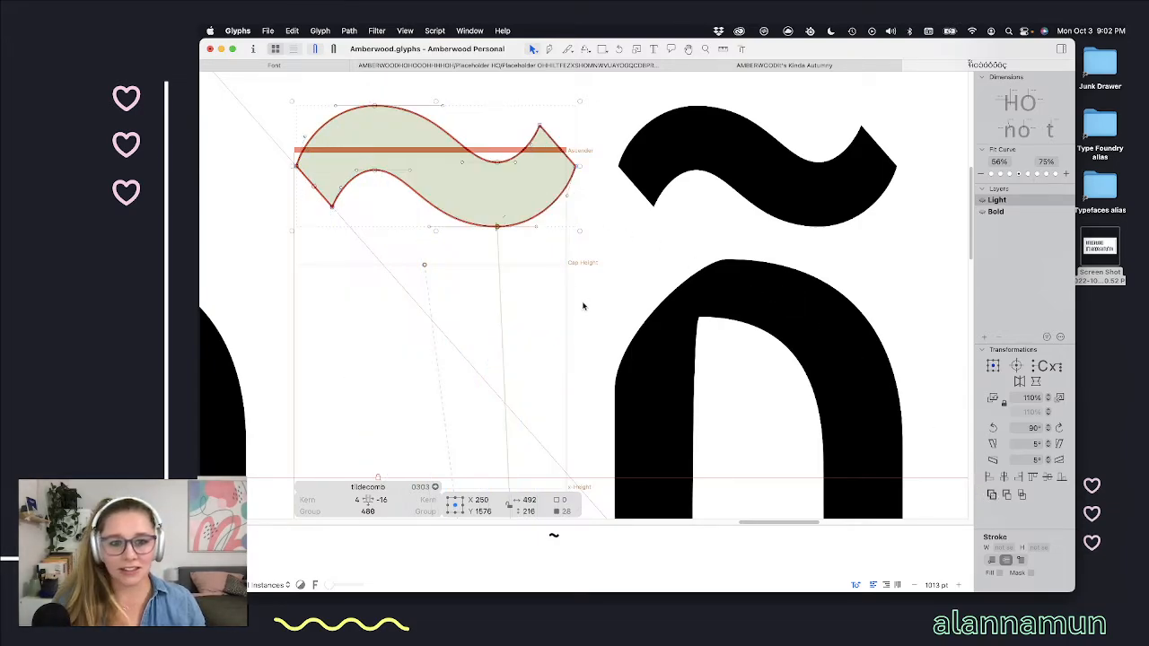
# Step: Select the tilde's right half, raise it 20 units to Y 1578.5, and preview the result
pyautogui.press('space')
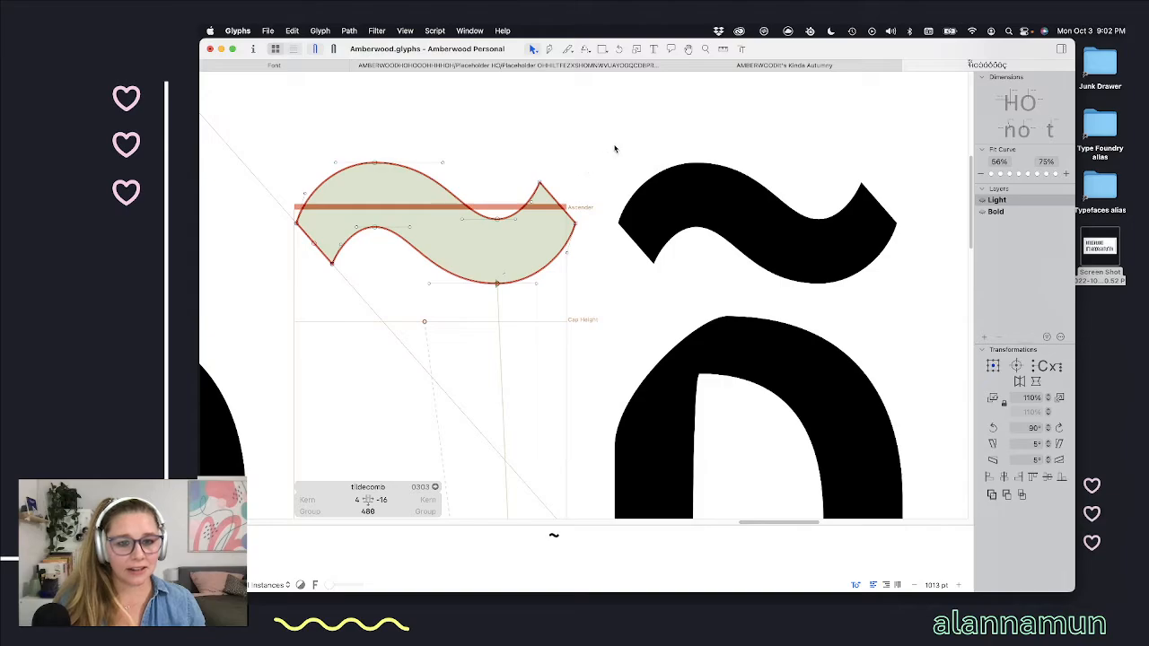
pyautogui.moveTo(604, 162); pyautogui.dragTo(453, 310)
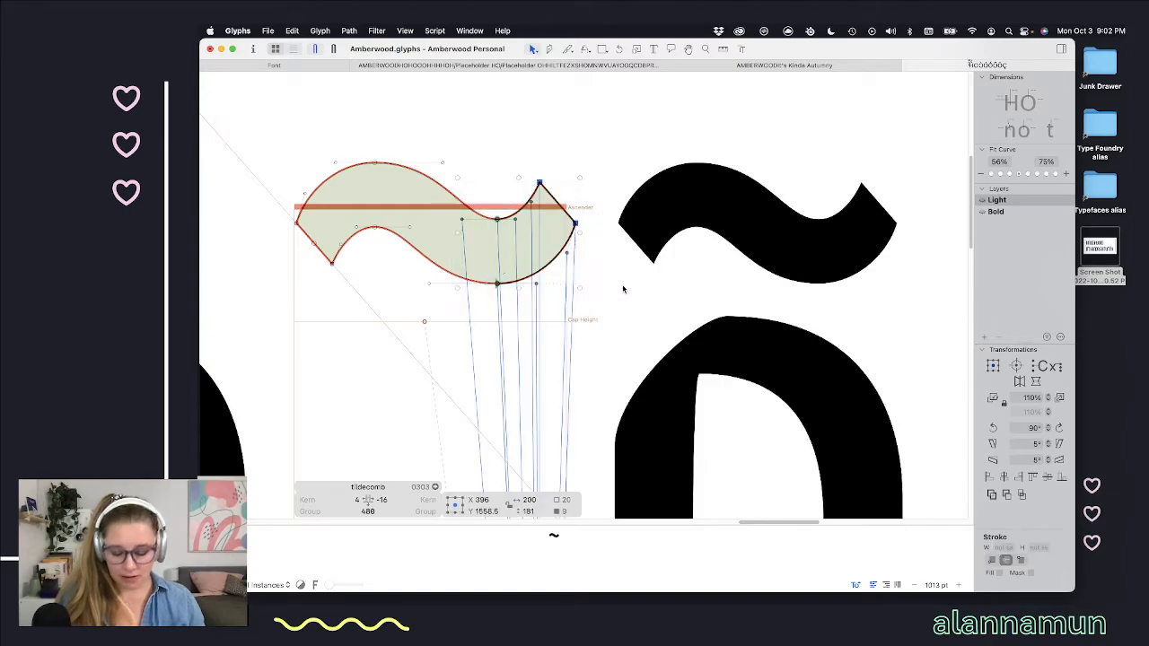
pyautogui.hotkey('shift', 'Up')
pyautogui.hotkey('shift', 'Up')
pyautogui.press('space')
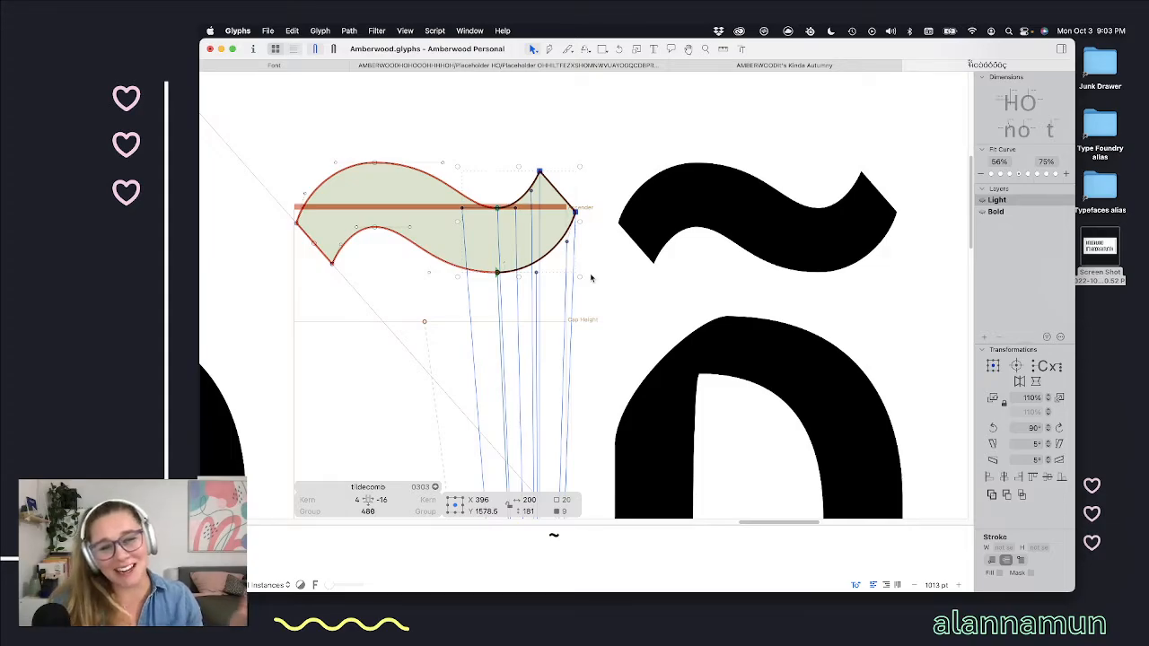
pyautogui.press('space')
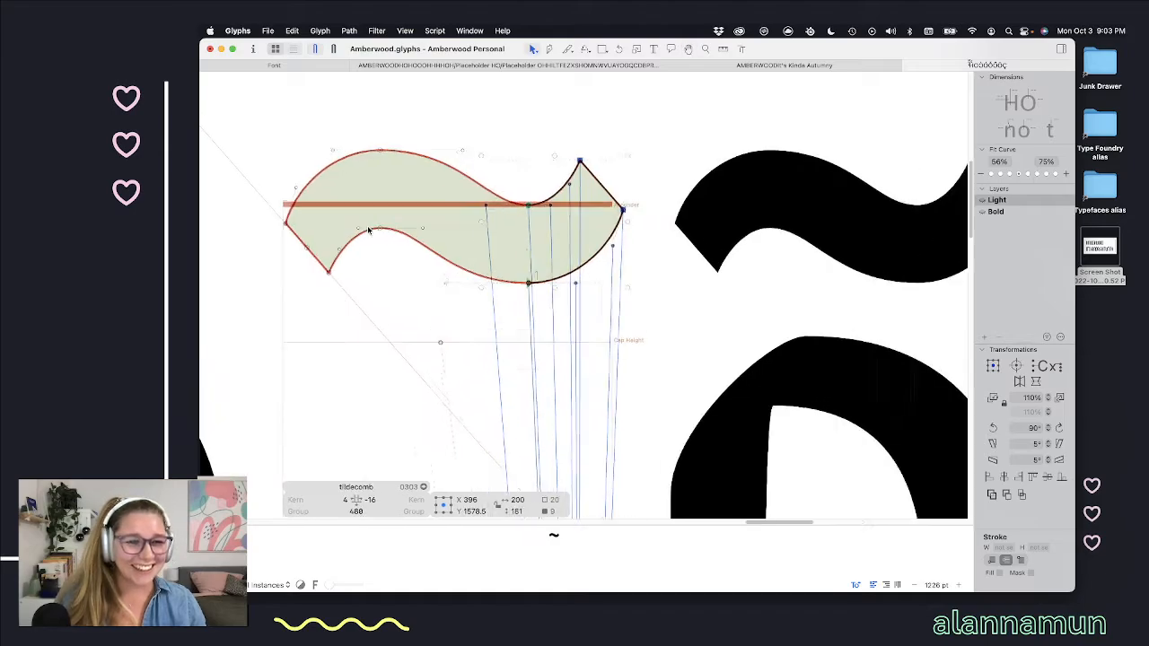
# Step: Shift the central upper handle pair left to X 259 and the lower pair right to X 241, and preview among the accented letters
pyautogui.scroll(2, 451, 177)
pyautogui.click(482, 145)
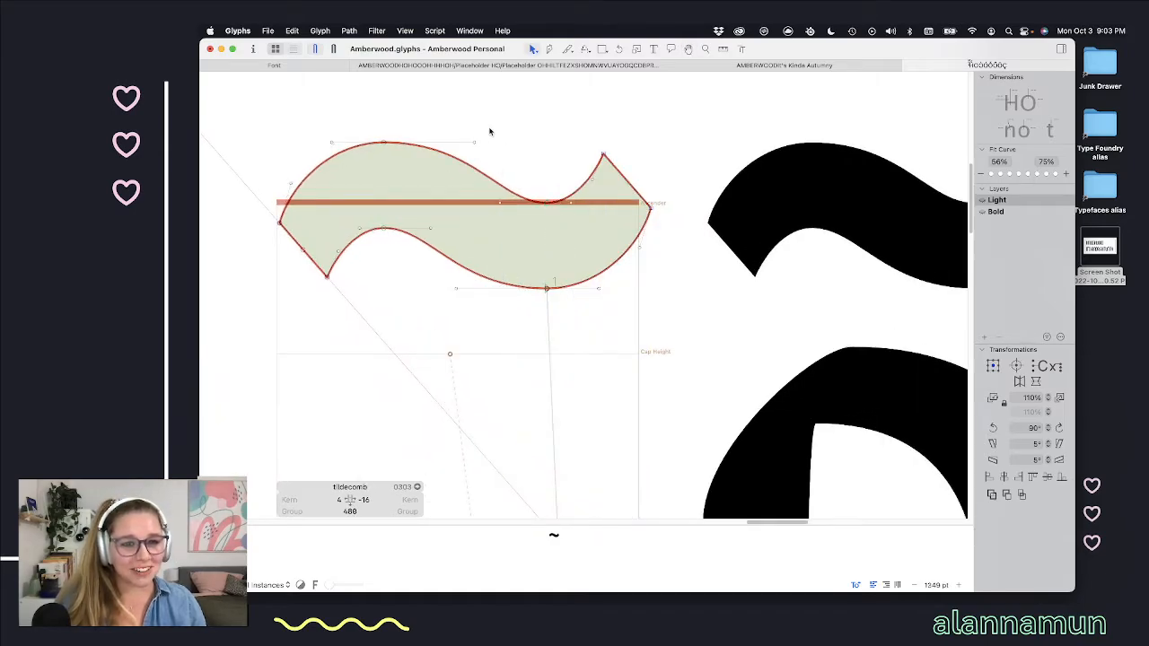
pyautogui.moveTo(512, 130); pyautogui.dragTo(455, 213)
pyautogui.press('space')
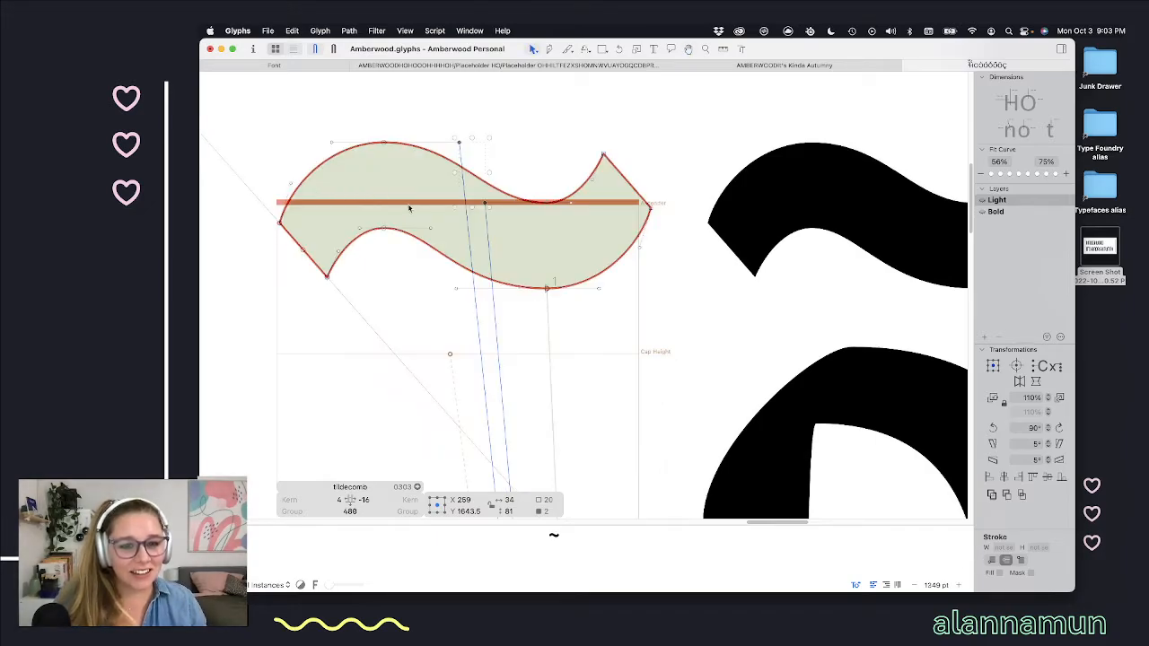
pyautogui.moveTo(409, 205); pyautogui.dragTo(470, 308)
pyautogui.hotkey('shift', 'Right')
pyautogui.hotkey('shift', 'Right')
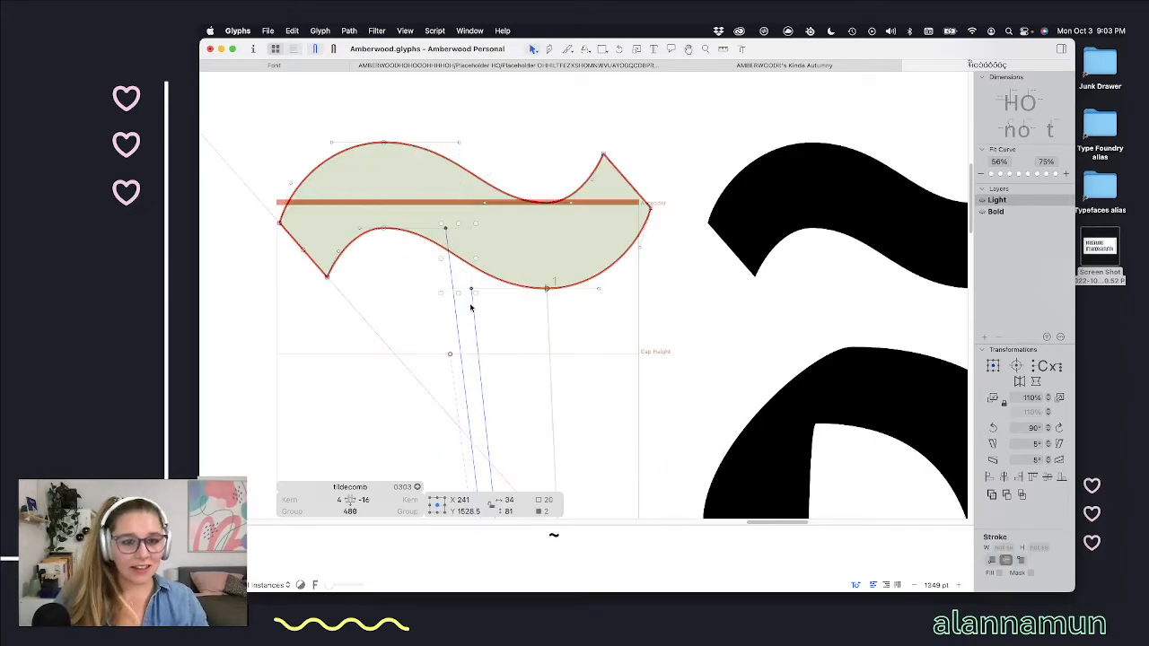
pyautogui.press('space')
pyautogui.scroll(-5, 475, 256)
pyautogui.scroll(-3, 475, 256)
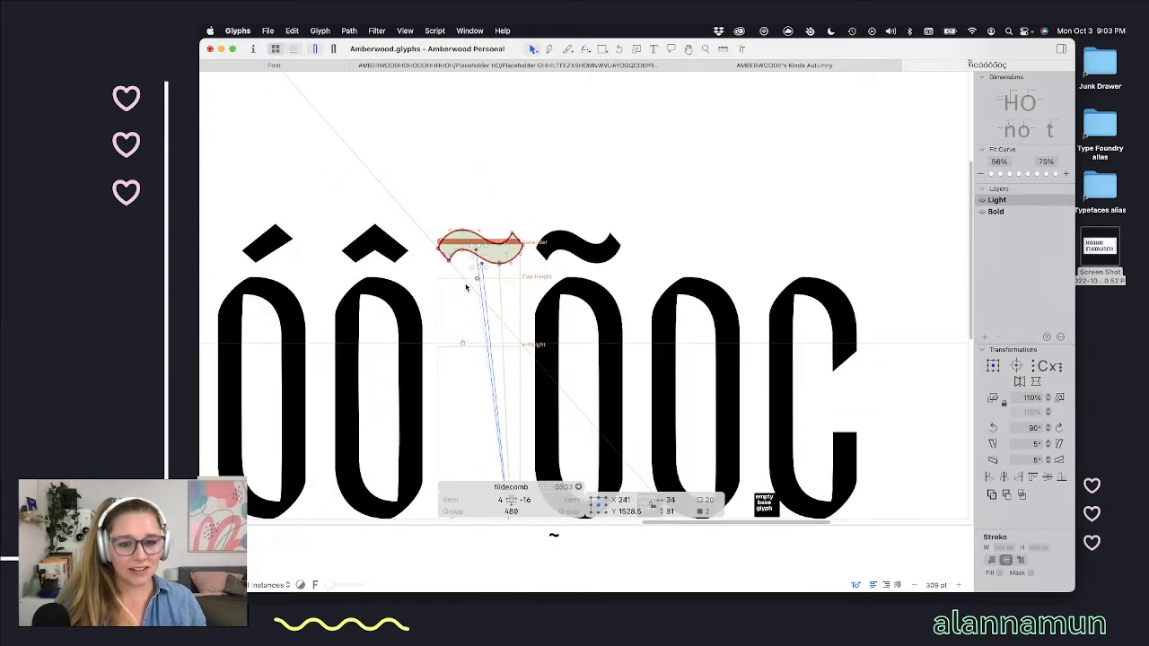
pyautogui.press('space')
# Step: Narrow the tilde by moving its right end left to X 407 and its left end right to X 93, and preview
pyautogui.scroll(6, 443, 219)
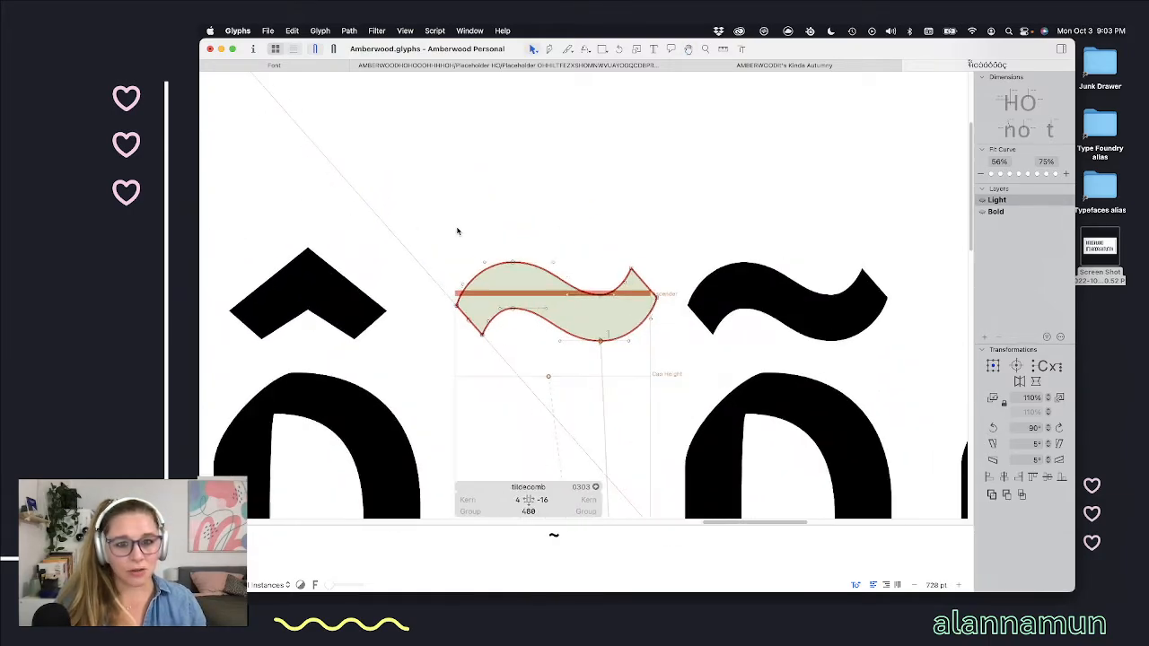
pyautogui.moveTo(808, 230); pyautogui.dragTo(636, 397)
pyautogui.hotkey('shift', 'Left')
pyautogui.hotkey('shift', 'Left')
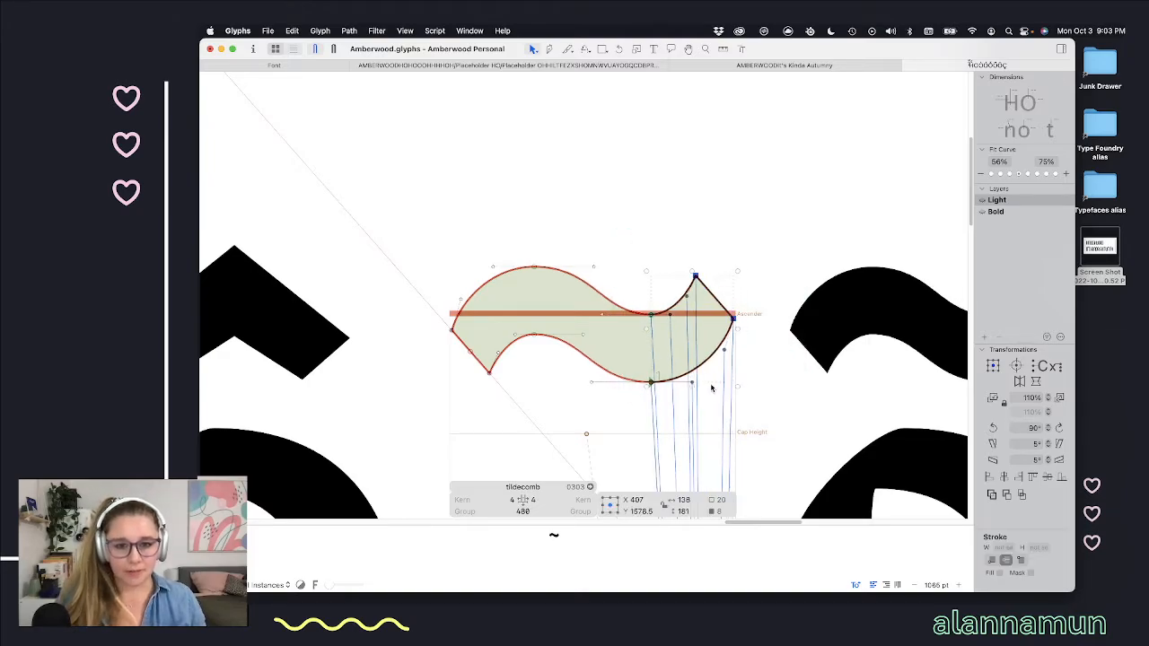
pyautogui.moveTo(410, 239); pyautogui.dragTo(544, 388)
pyautogui.hotkey('shift', 'Right')
pyautogui.hotkey('shift', 'Right')
pyautogui.press('space')
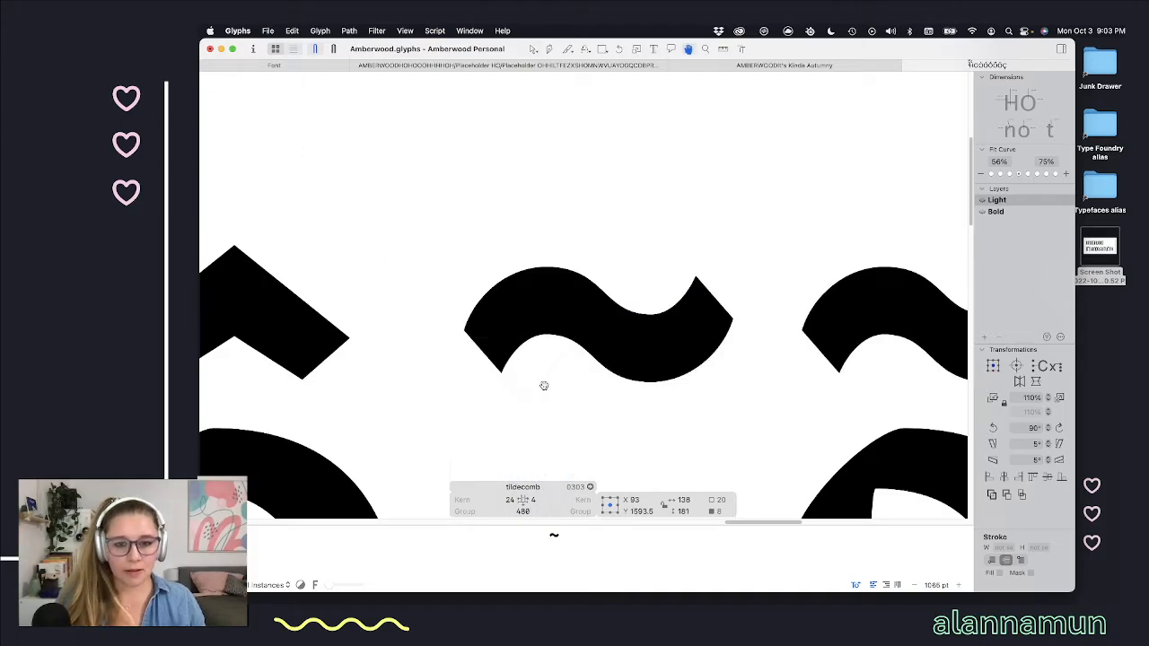
# Step: Shift the two handles on the inner side of the left hump 10 units left to X 243
pyautogui.click(629, 330)
pyautogui.scroll(3, 629, 331)
pyautogui.press('space')
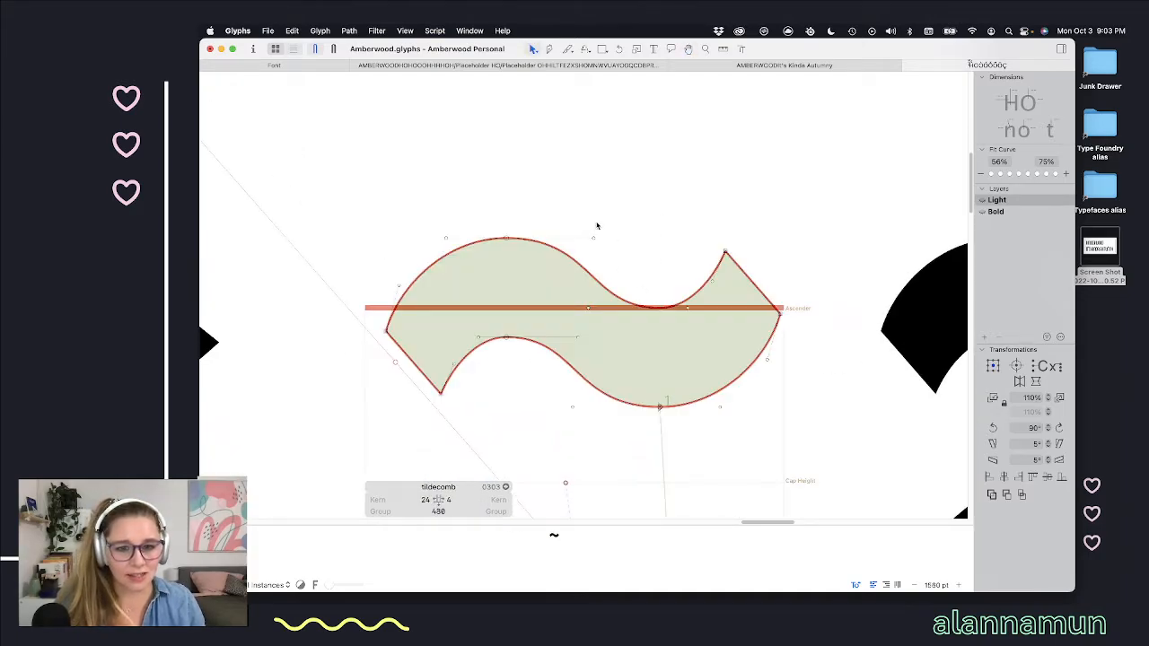
pyautogui.moveTo(605, 226); pyautogui.dragTo(584, 274)
pyautogui.hotkey('shift', 'Left')
pyautogui.hotkey('shift', 'Left')
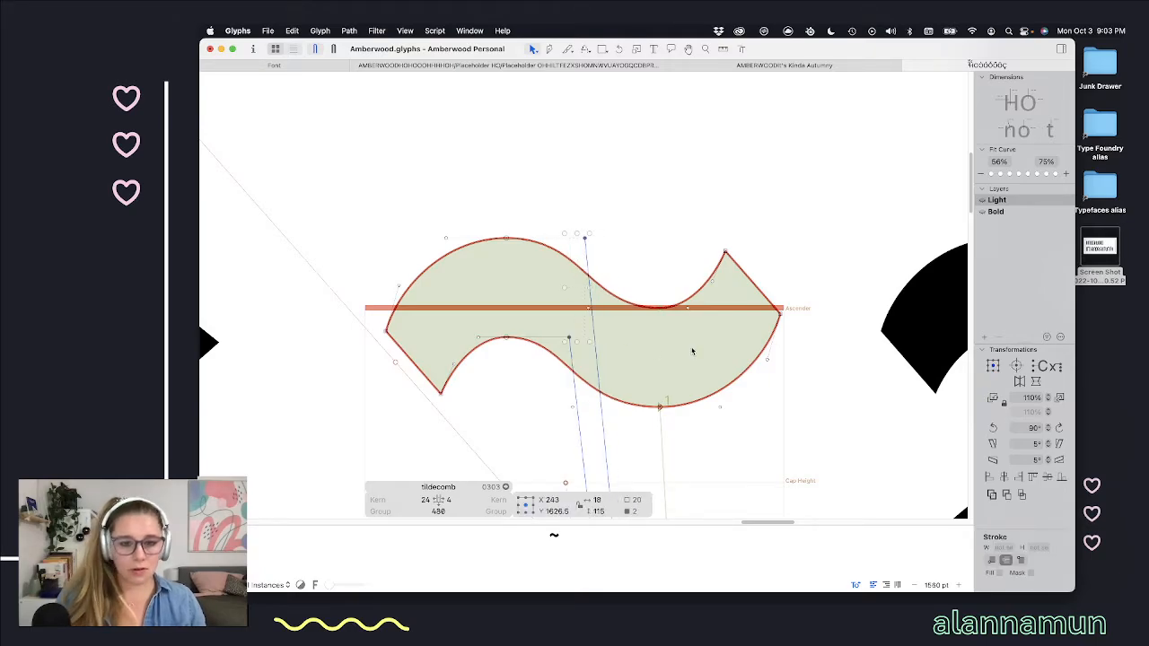
# Step: Shift the inner handle pair of the tilde's left hump to X 233 and that of the right dip to X 267, and preview
pyautogui.press('space')
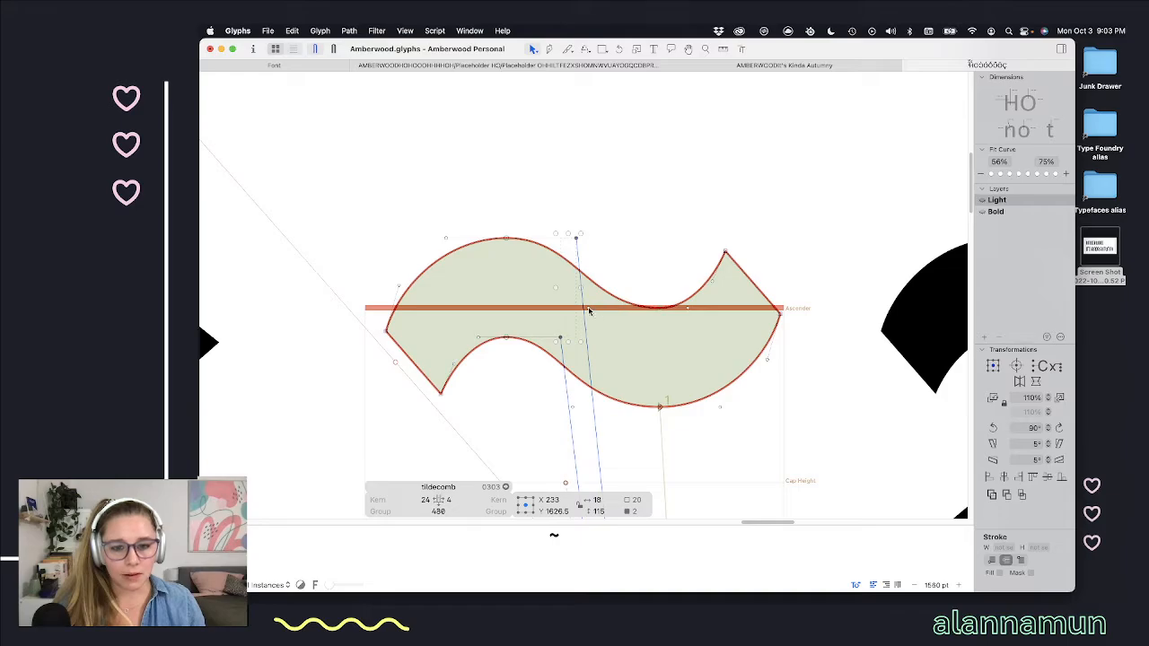
pyautogui.click(588, 309)
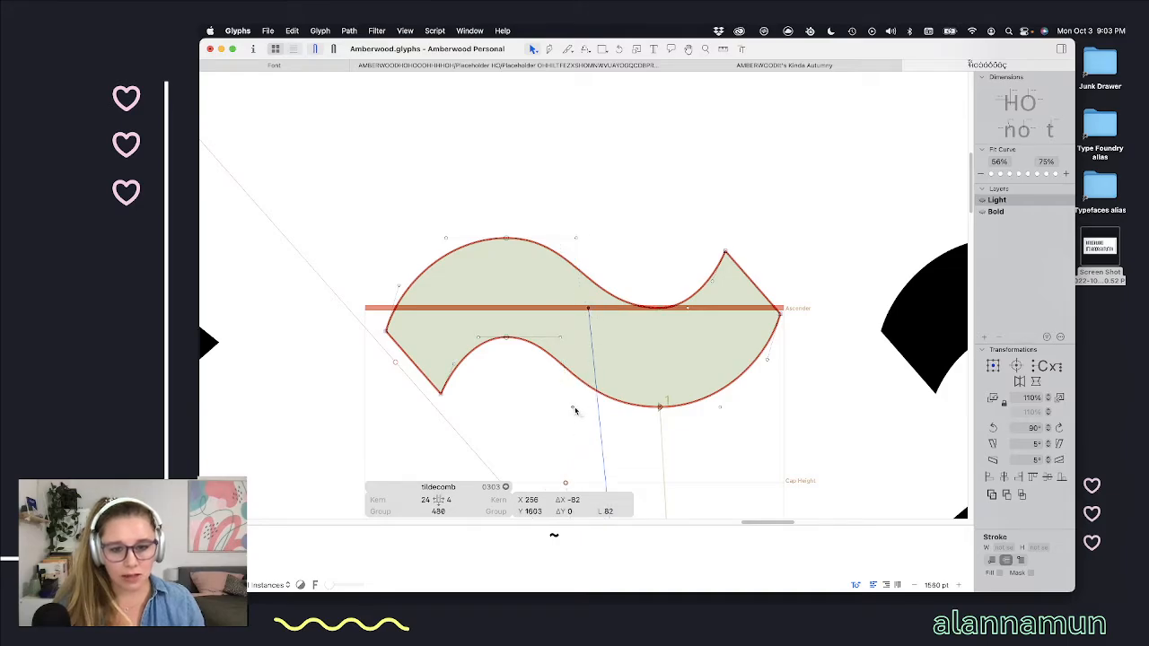
pyautogui.keyDown('shift'); pyautogui.click(573, 409); pyautogui.keyUp('shift')
pyautogui.hotkey('shift', 'Right')
pyautogui.hotkey('shift', 'Right')
pyautogui.press('space')
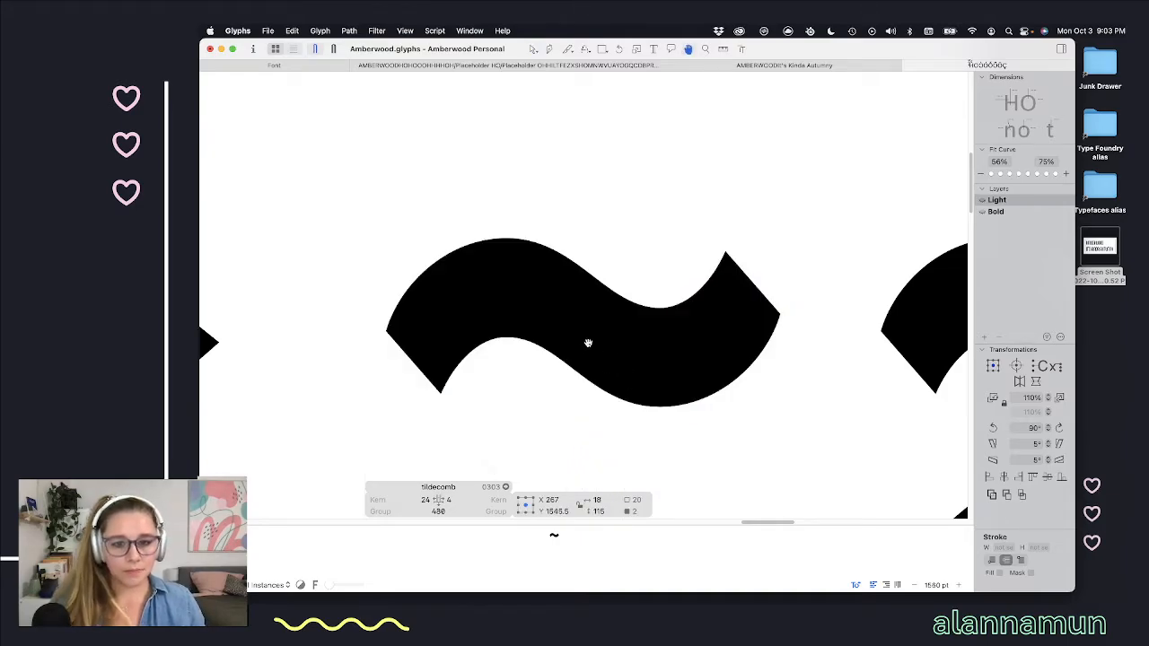
pyautogui.click(658, 319)
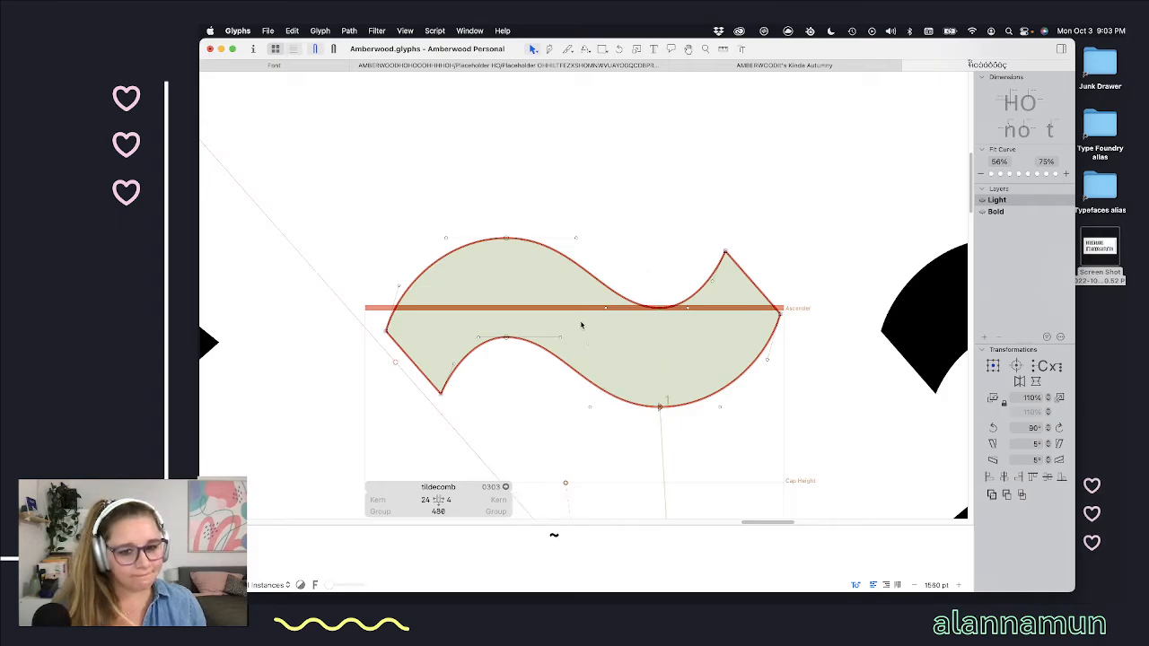
# Step: Nudge the right dip's lower inner handle 10 units left and the left hump's upper inner handle right to X 252, and preview
pyautogui.moveTo(619, 380); pyautogui.dragTo(568, 425)
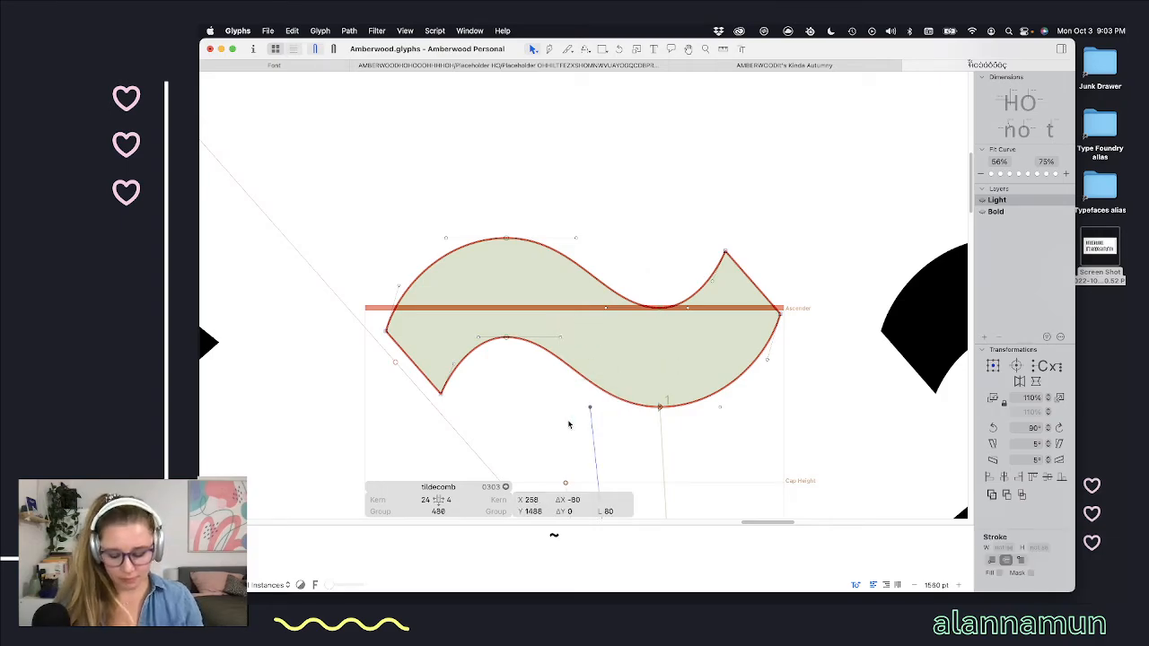
pyautogui.hotkey('shift', 'Left')
pyautogui.moveTo(600, 219); pyautogui.dragTo(566, 249)
pyautogui.press('space')
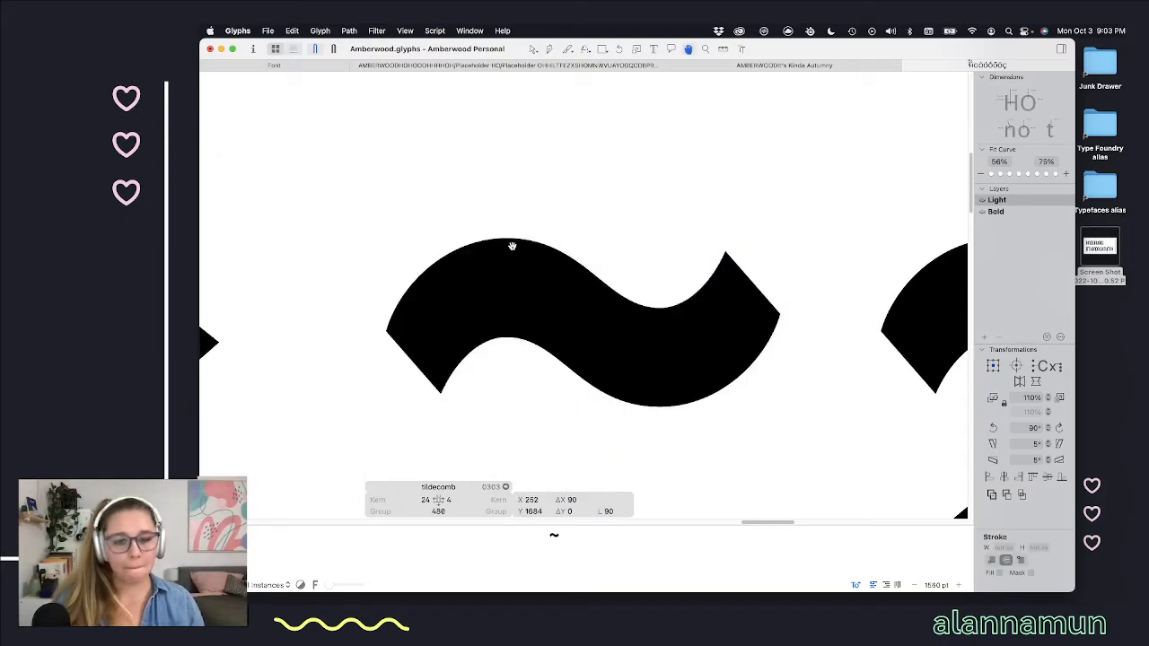
# Step: Preview the finished tilde among the accented letters at several sizes and compare its weight and width with the other accents
pyautogui.click(592, 221)
pyautogui.scroll(-5, 616, 254)
pyautogui.press('space')
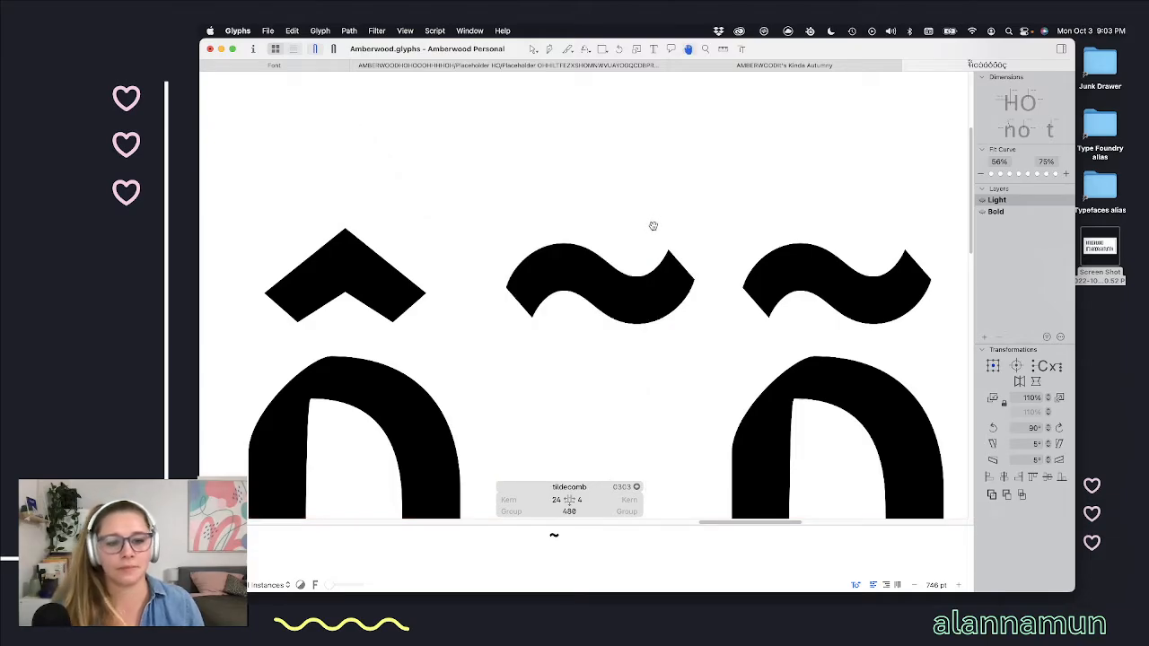
pyautogui.scroll(-5, 642, 183)
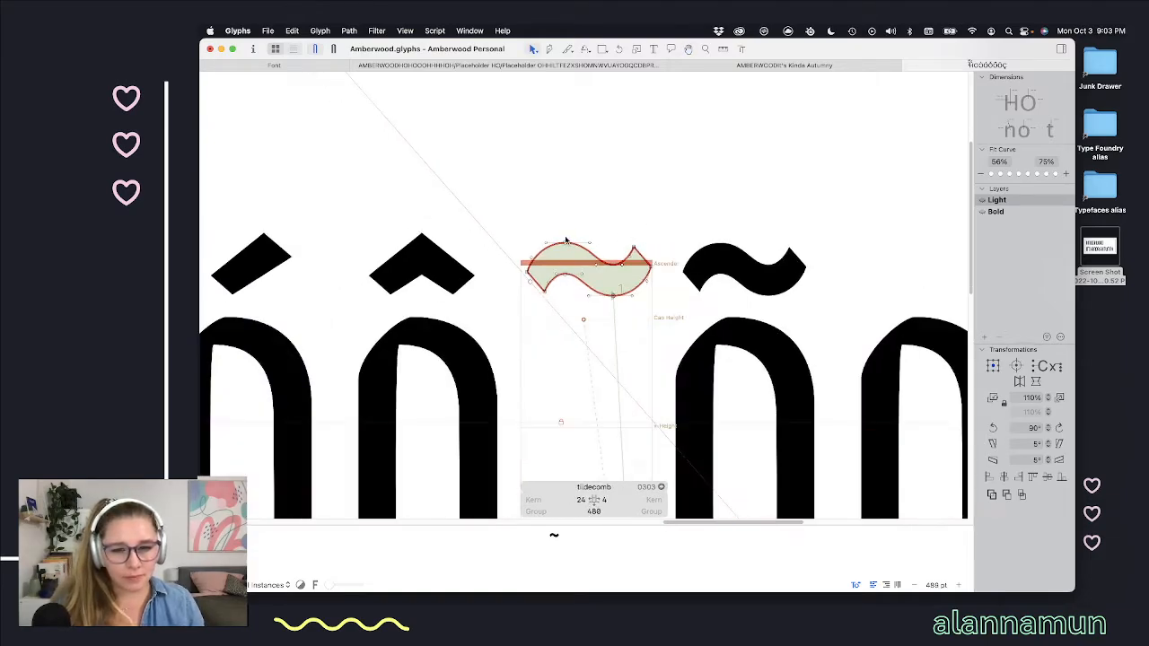
pyautogui.press('space')
pyautogui.scroll(-5, 595, 226)
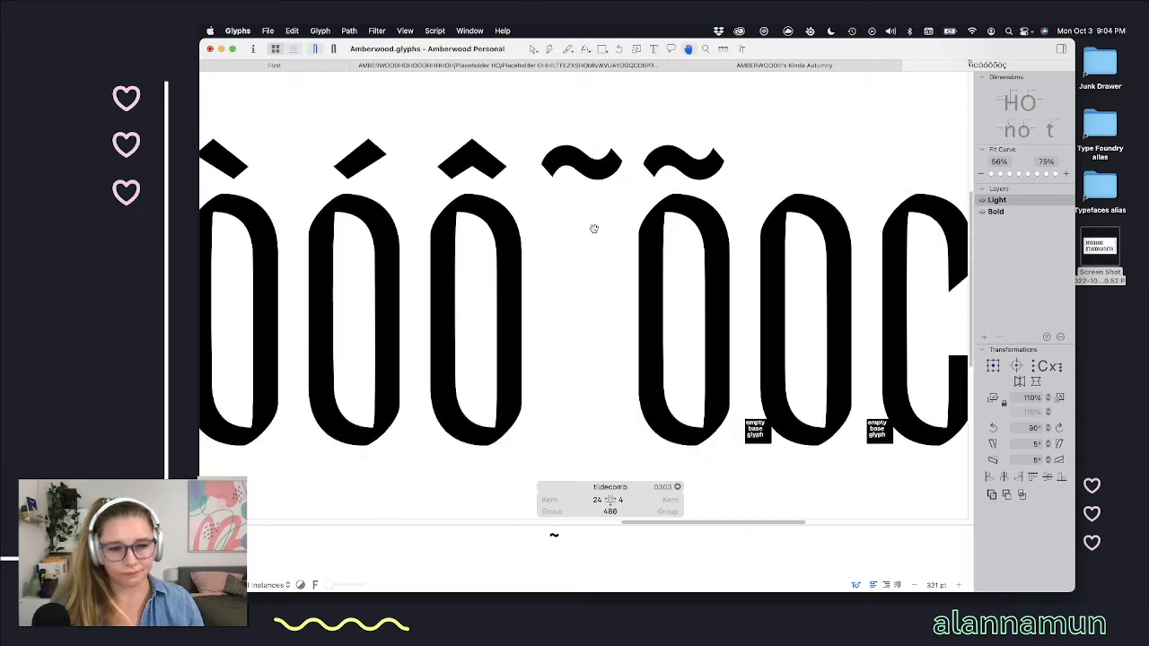
pyautogui.scroll(5, 594, 229)
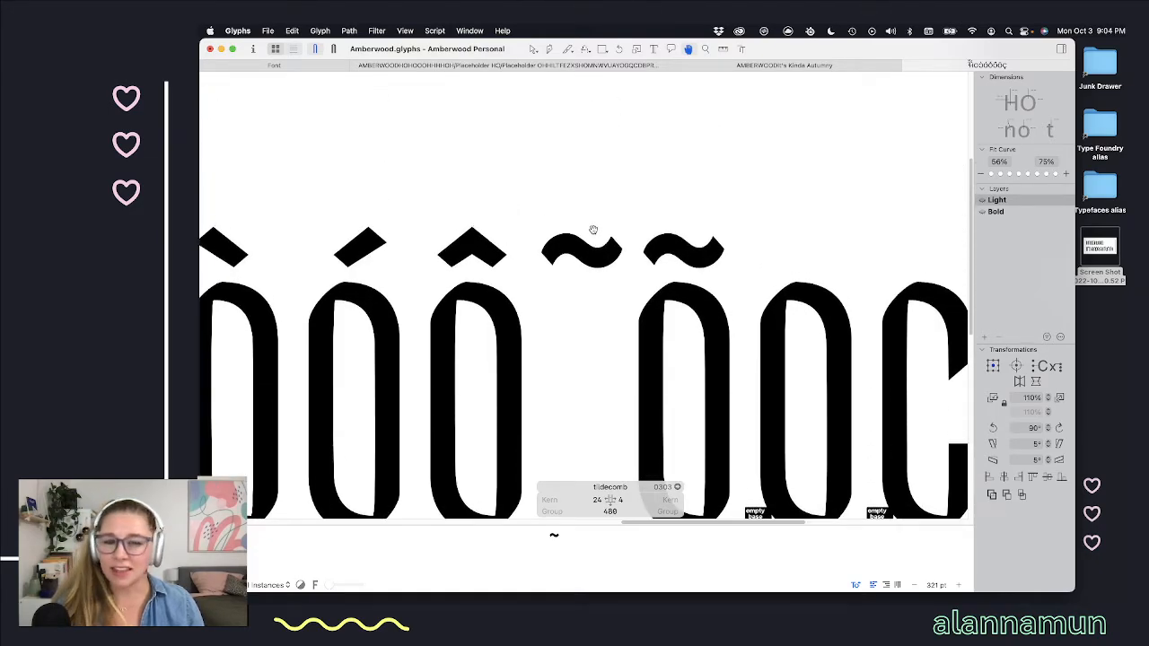
pyautogui.scroll(5, 588, 235)
pyautogui.scroll(-2, 561, 259)
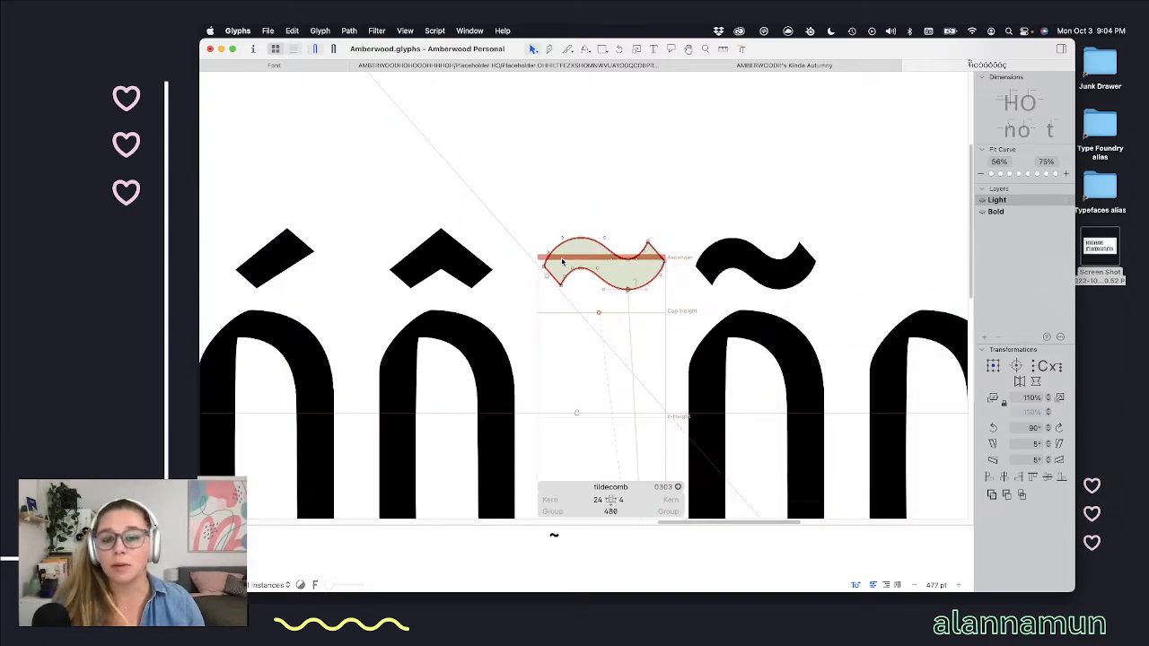
pyautogui.scroll(-4, 600, 279)
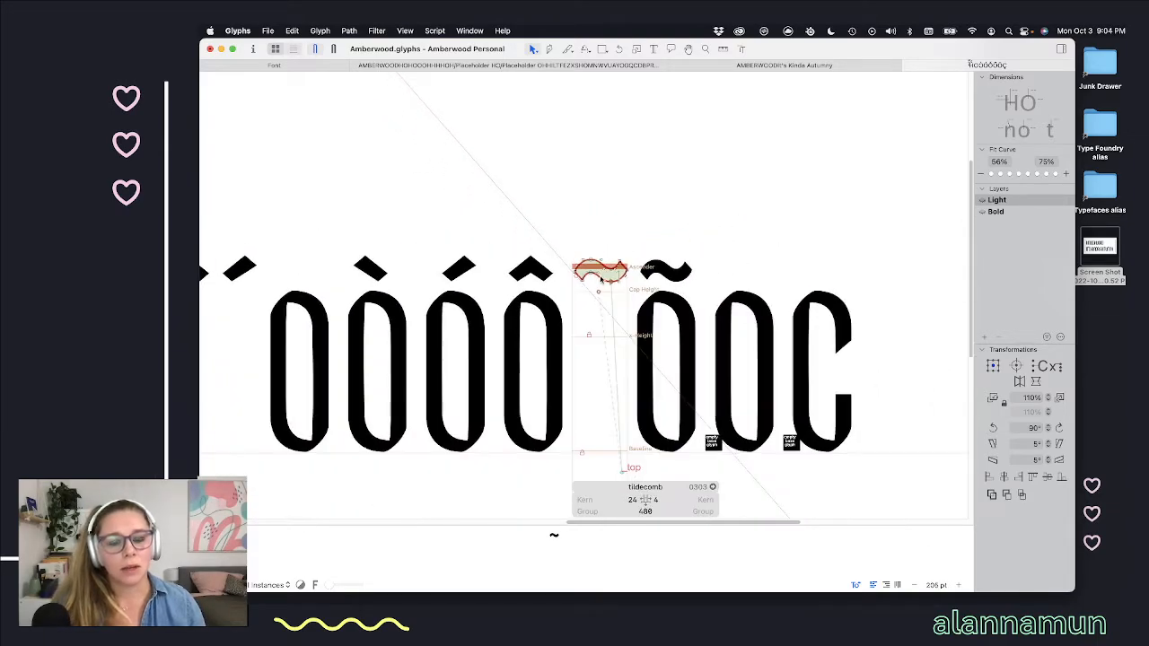
# Step: Select all accented capitals from Agrave to Ytilde in the font overview and create composites for them
pyautogui.click(282, 66)
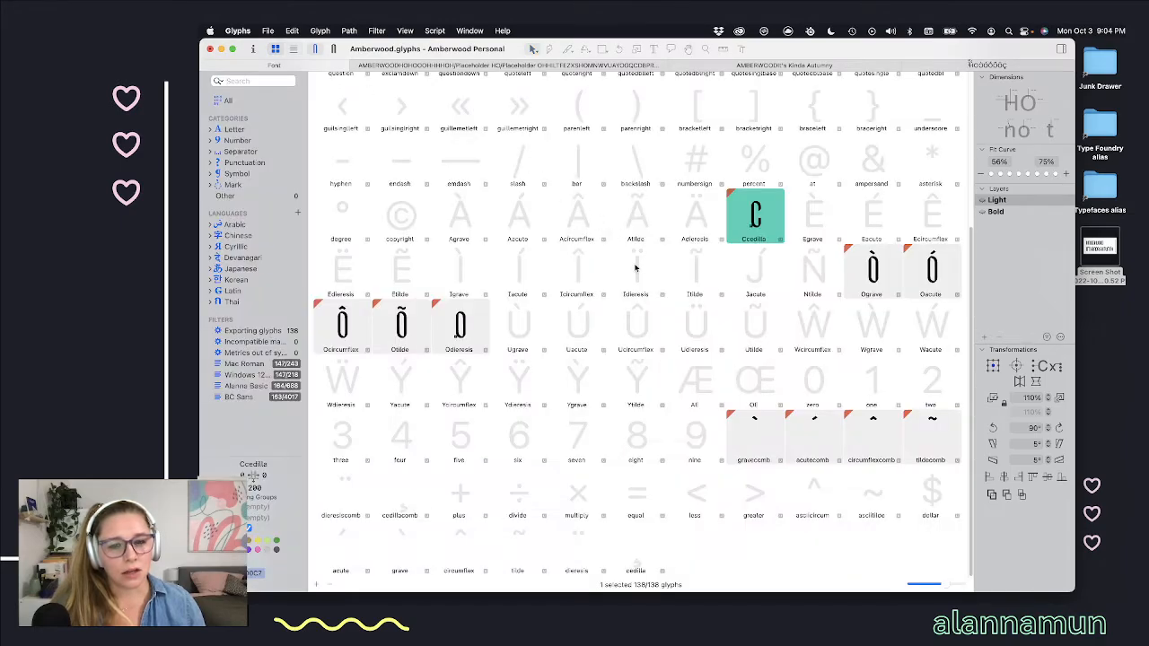
pyautogui.click(702, 264)
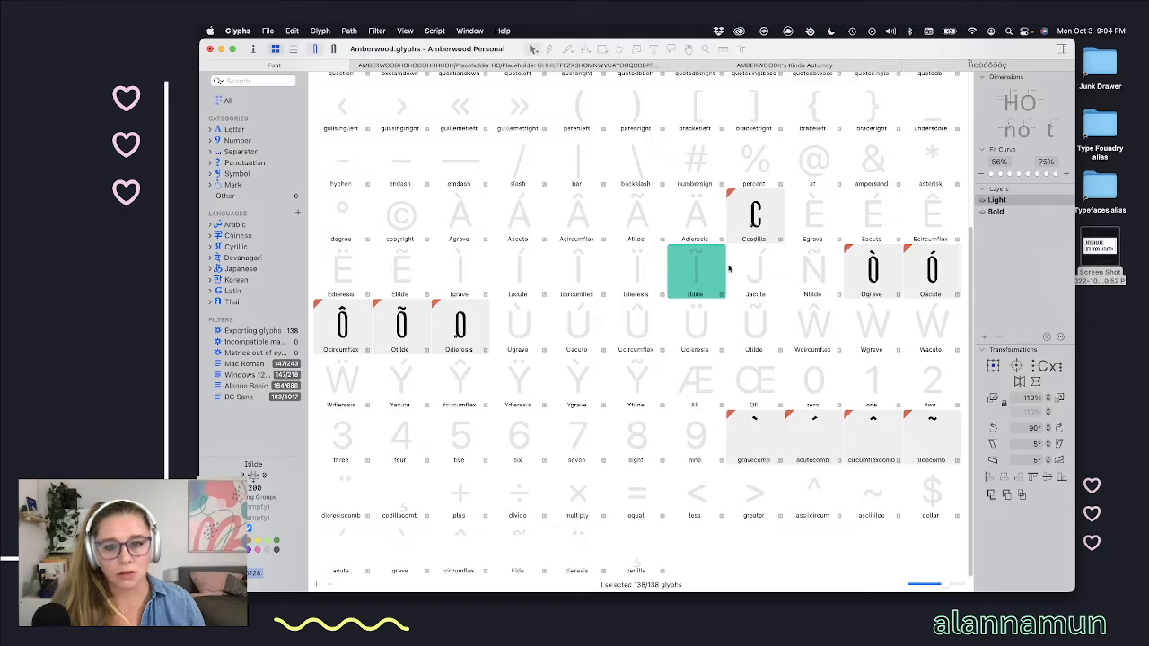
pyautogui.click(740, 269)
pyautogui.click(469, 217)
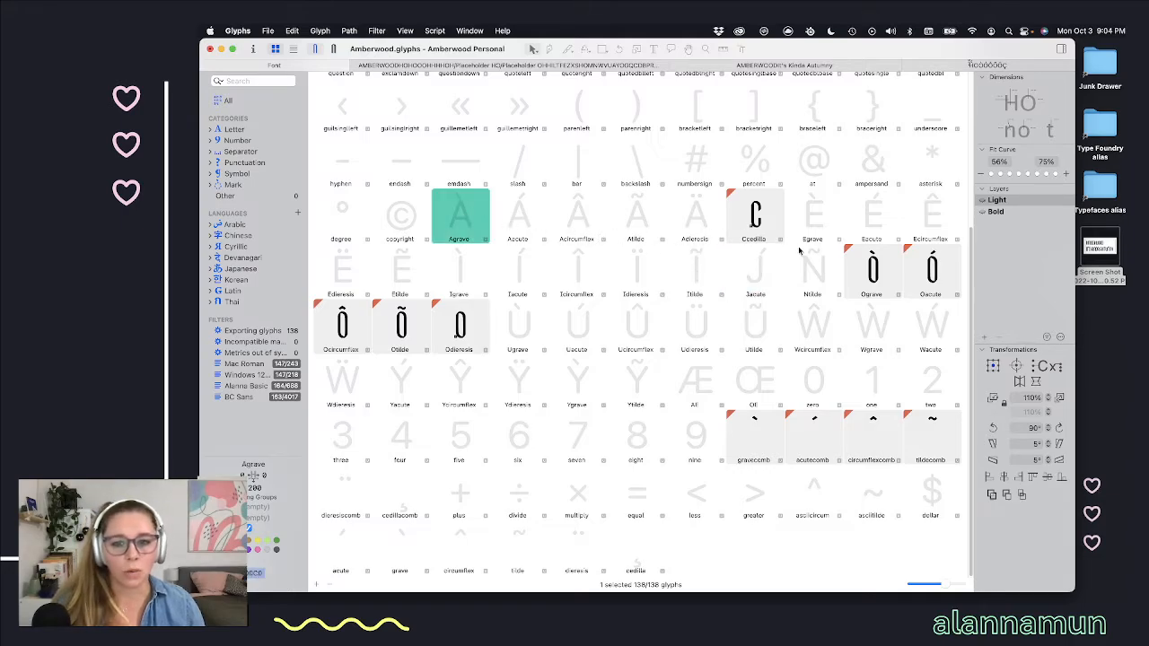
pyautogui.keyDown('shift'); pyautogui.click(643, 377); pyautogui.keyUp('shift')
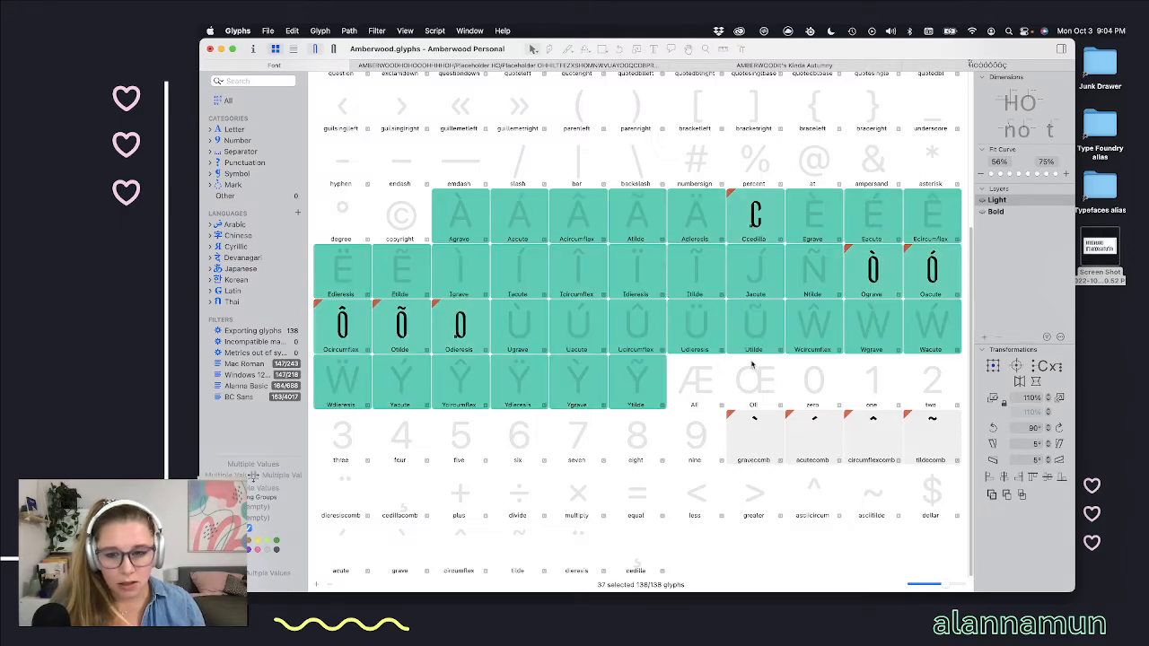
pyautogui.click(321, 31)
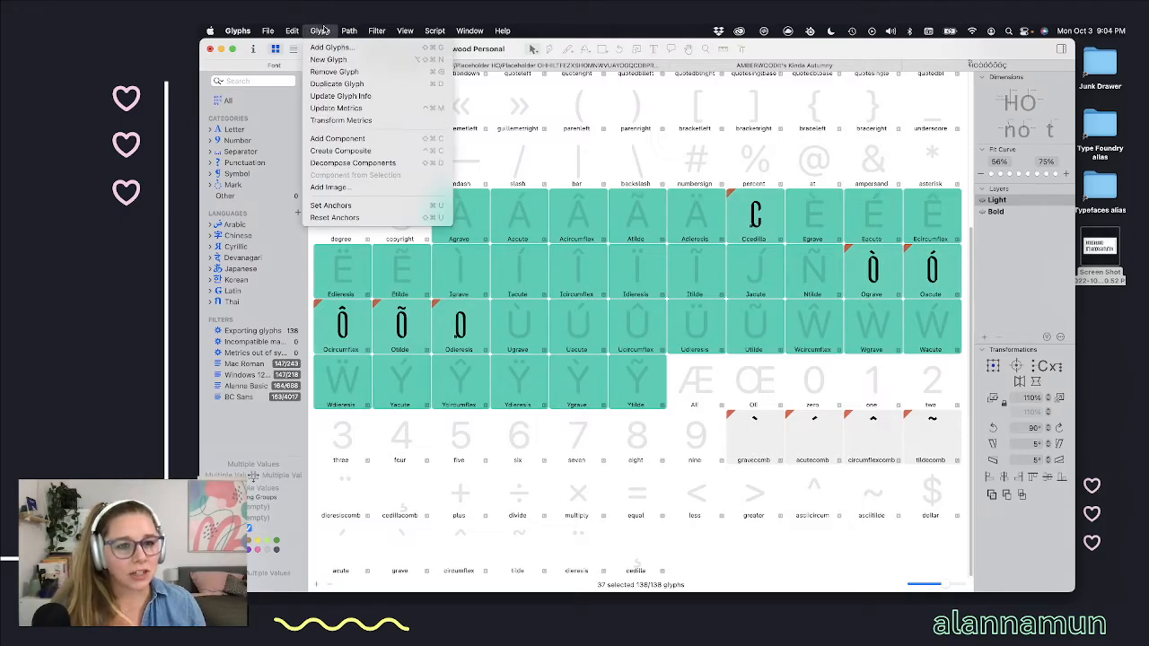
pyautogui.click(354, 151)
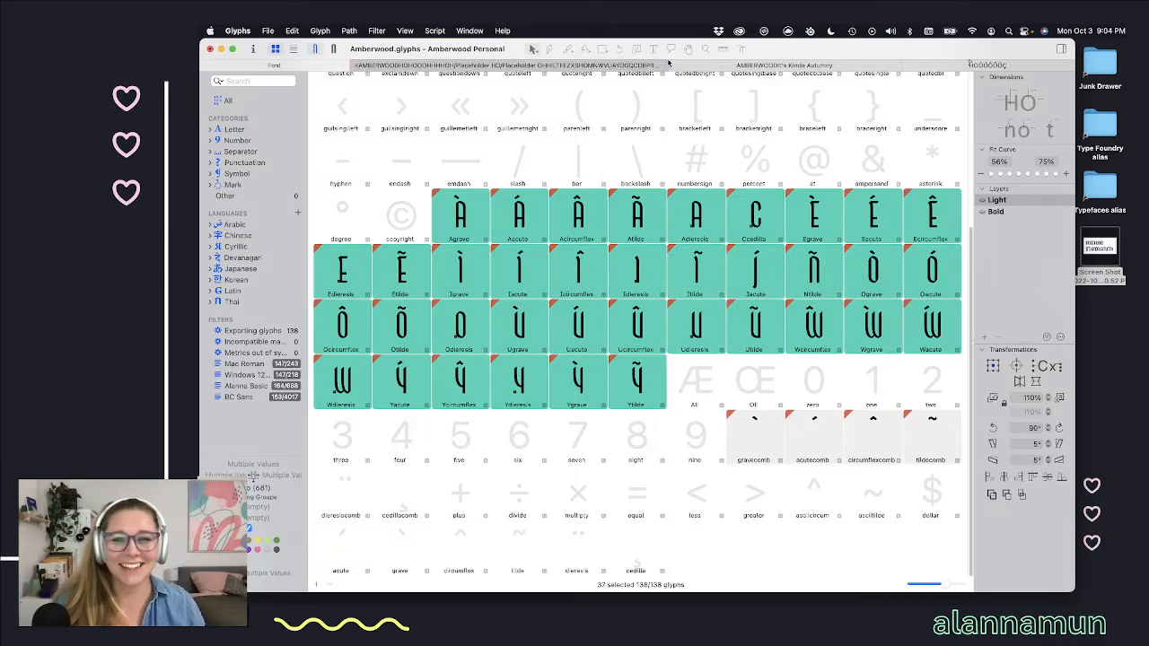
# Step: Copy the capitals A to Z from the font overview and insert them on a new line below the accent samples
pyautogui.click(987, 65)
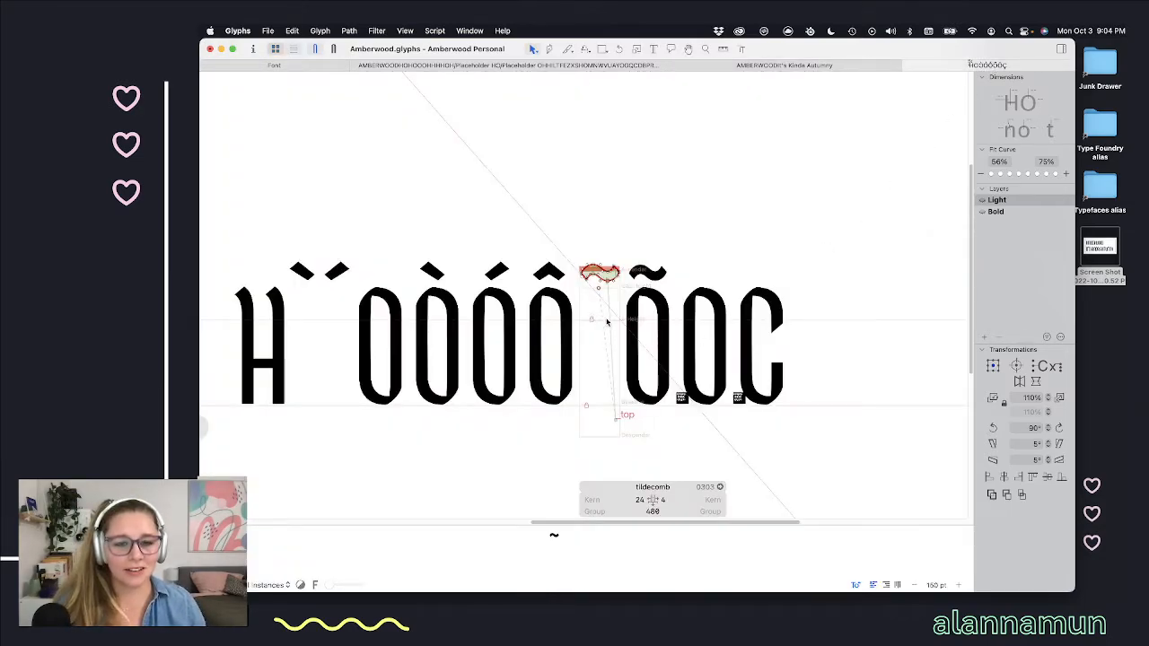
pyautogui.press('t')
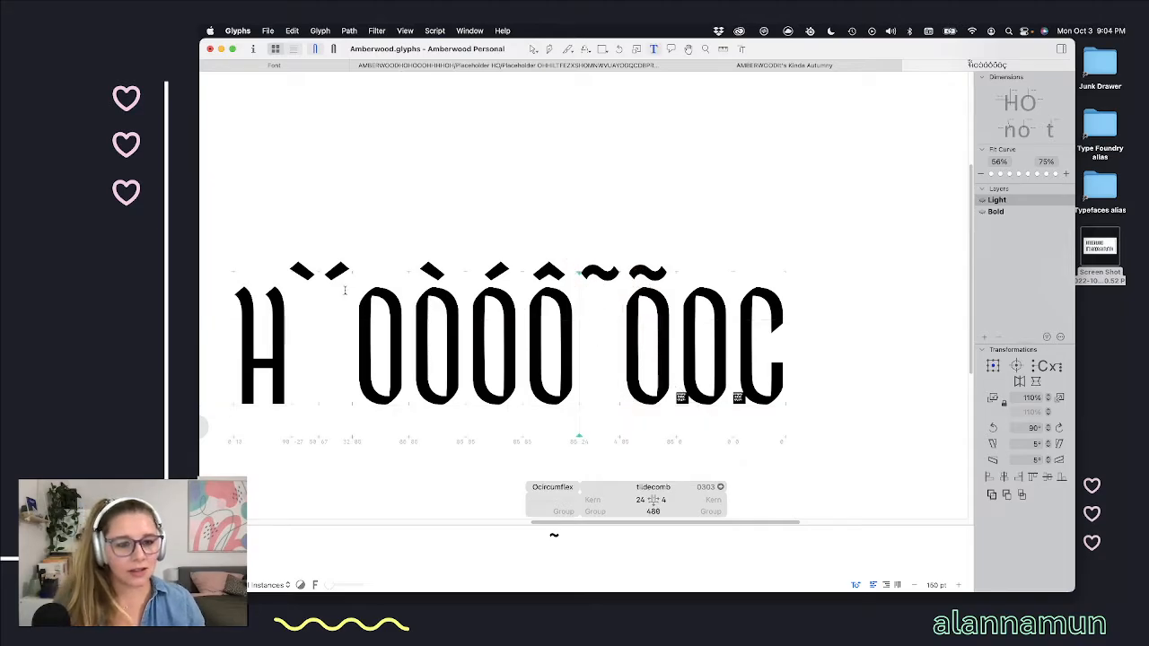
pyautogui.click(344, 290)
pyautogui.click(627, 293)
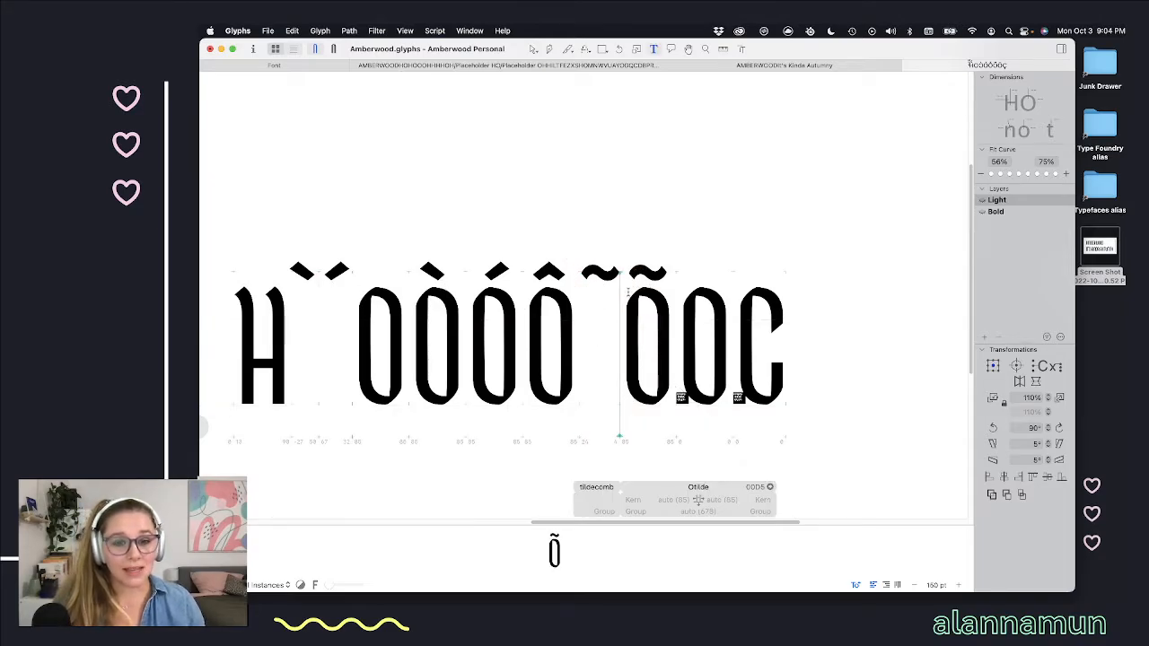
pyautogui.click(301, 67)
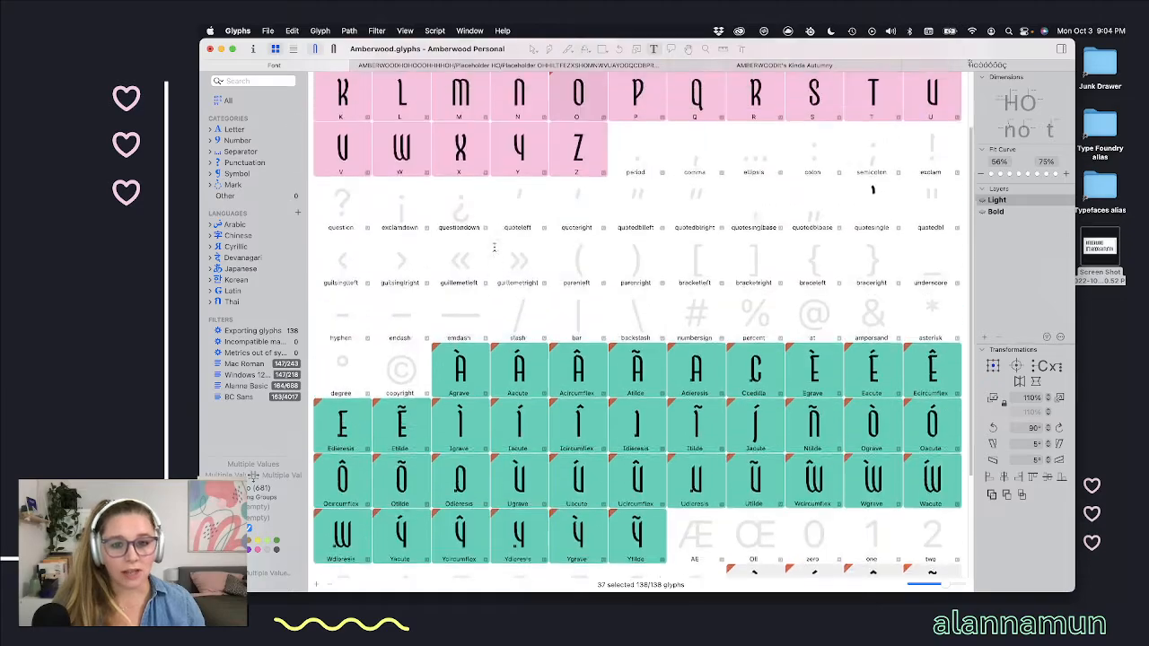
pyautogui.scroll(3, 494, 248)
pyautogui.click(401, 117)
pyautogui.keyDown('shift'); pyautogui.click(554, 237); pyautogui.keyUp('shift')
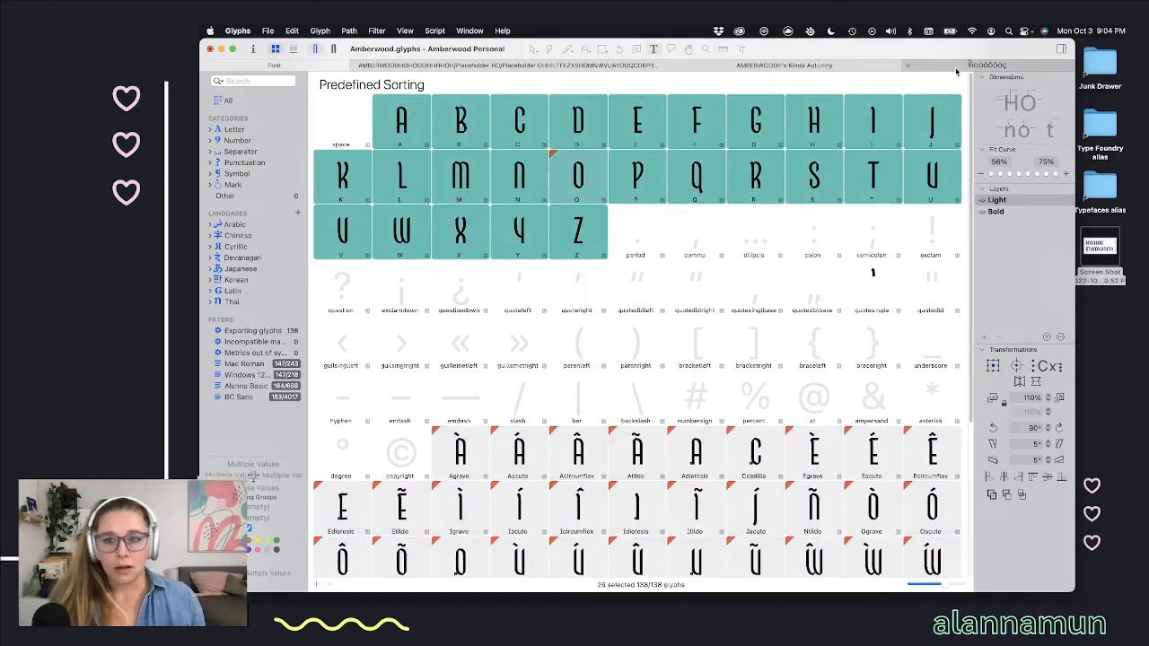
pyautogui.click(987, 65)
pyautogui.press('Return')
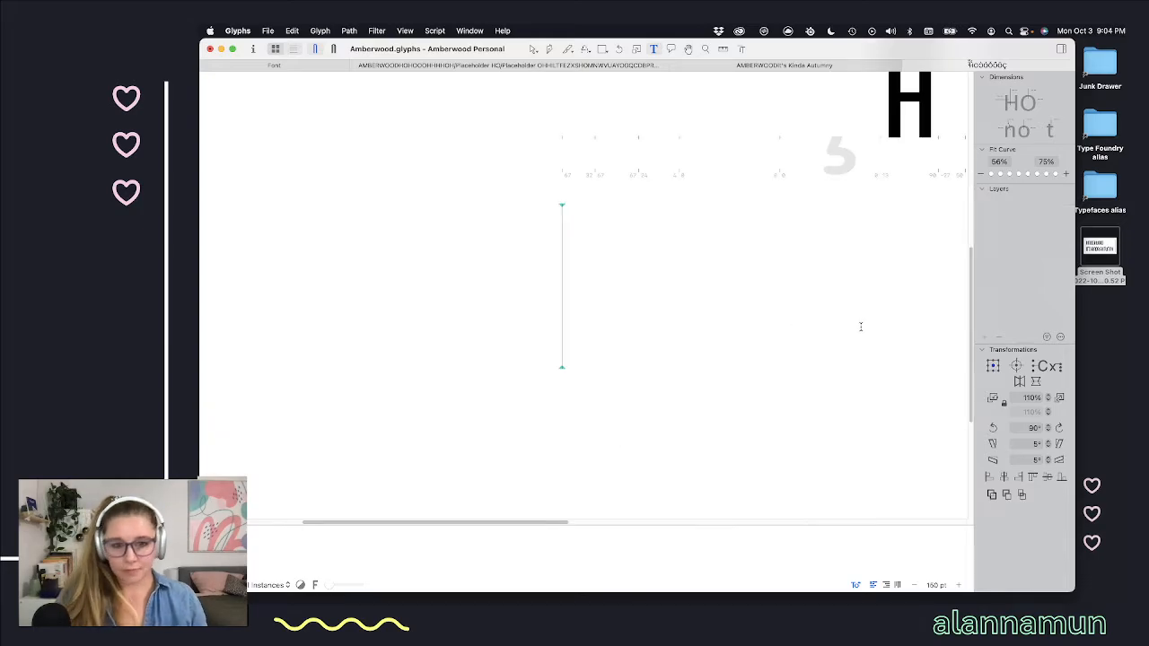
pyautogui.write('ABCDEFGHIJKLMNOPQRSTUVWXYZ')
pyautogui.hscroll(-20, 857, 328)
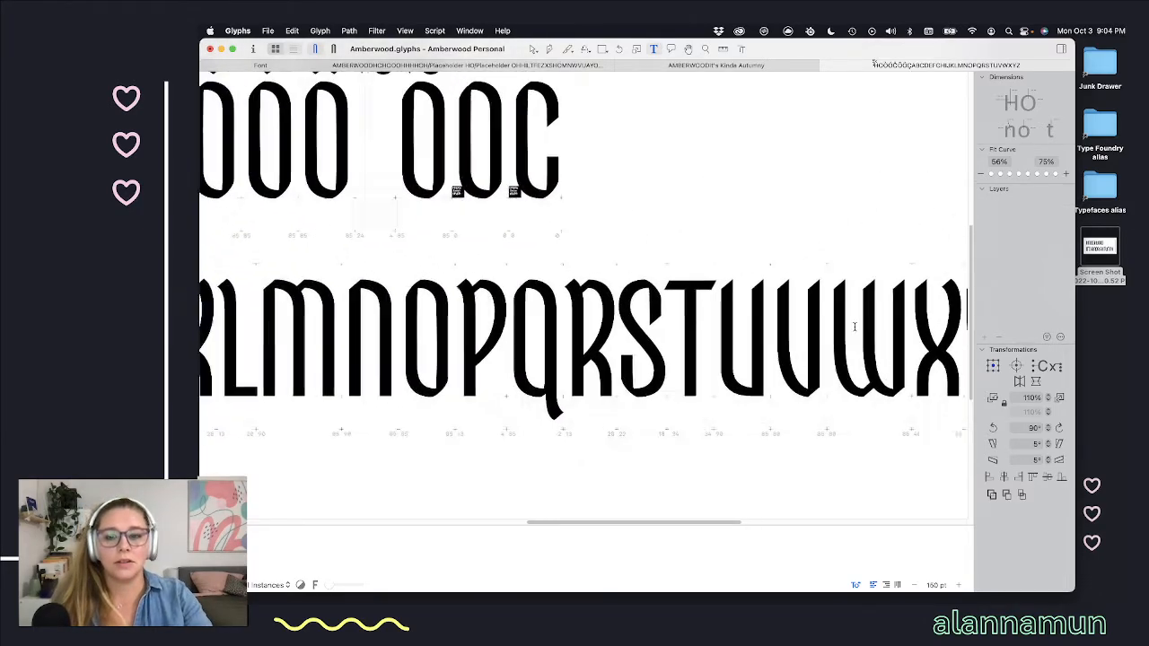
# Step: Copy the top anchor of the O and paste it into the A at X 317, Y 1400
pyautogui.click(769, 328)
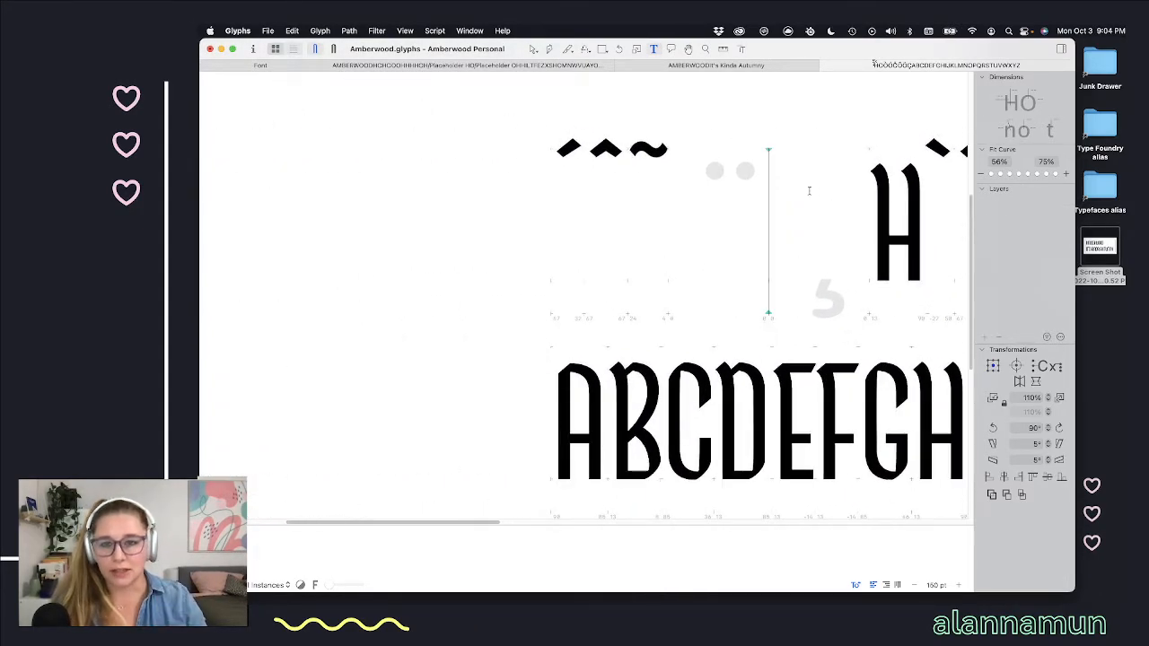
pyautogui.hscroll(8, 809, 190)
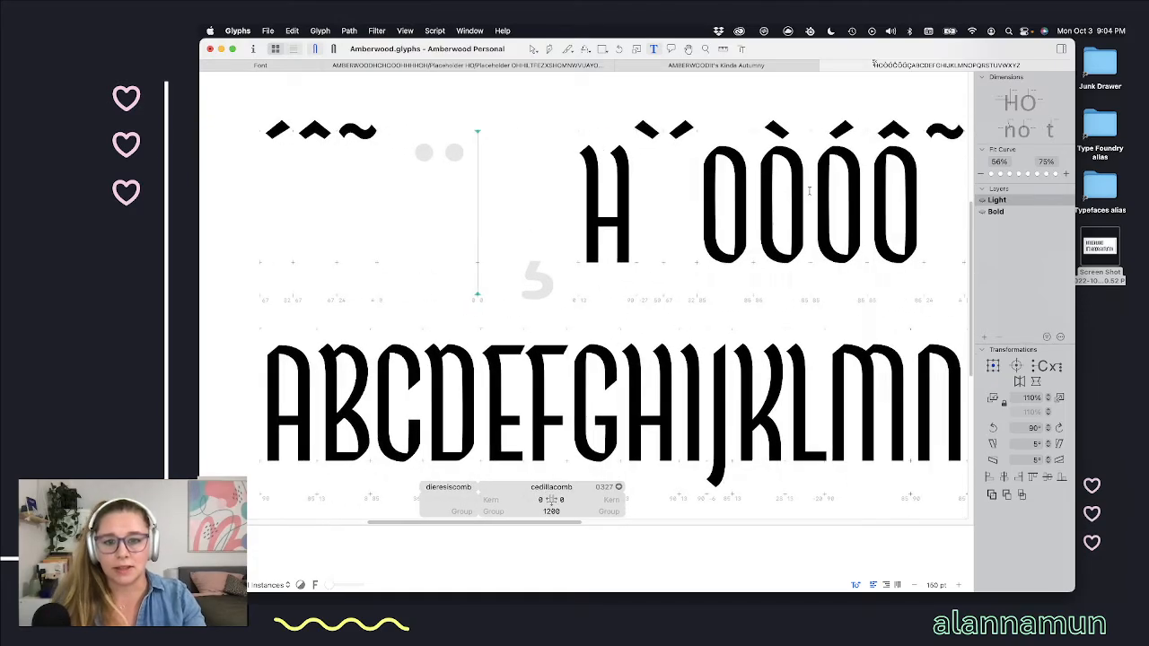
pyautogui.doubleClick(720, 165)
pyautogui.scroll(5, 721, 180)
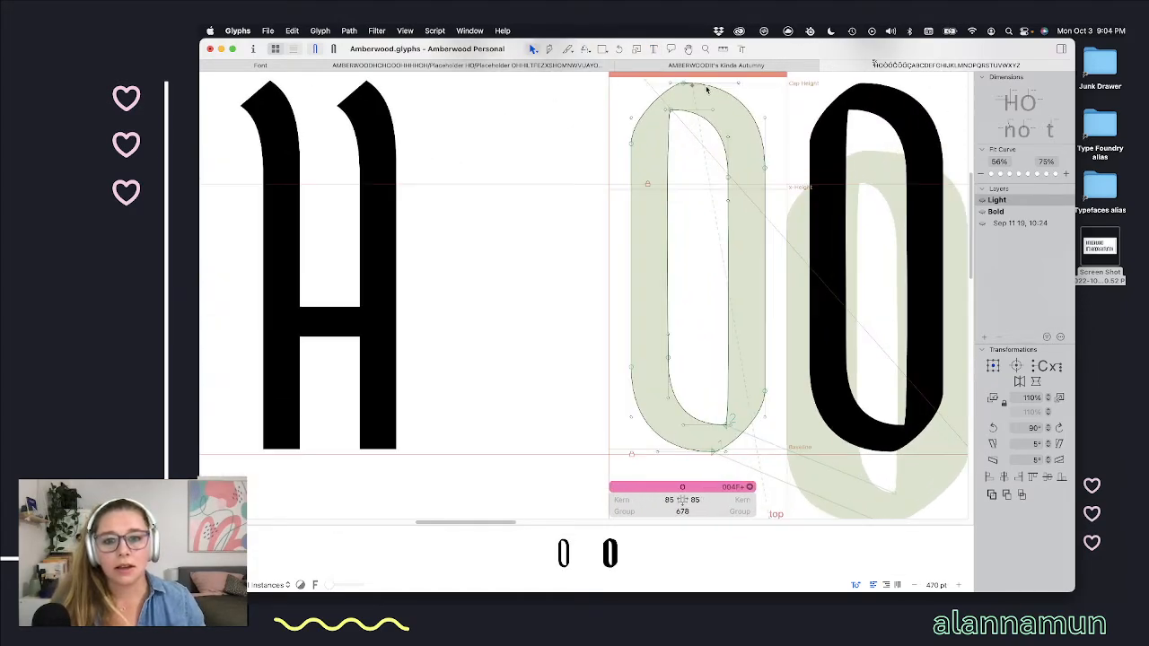
pyautogui.scroll(3, 710, 126)
pyautogui.click(693, 153)
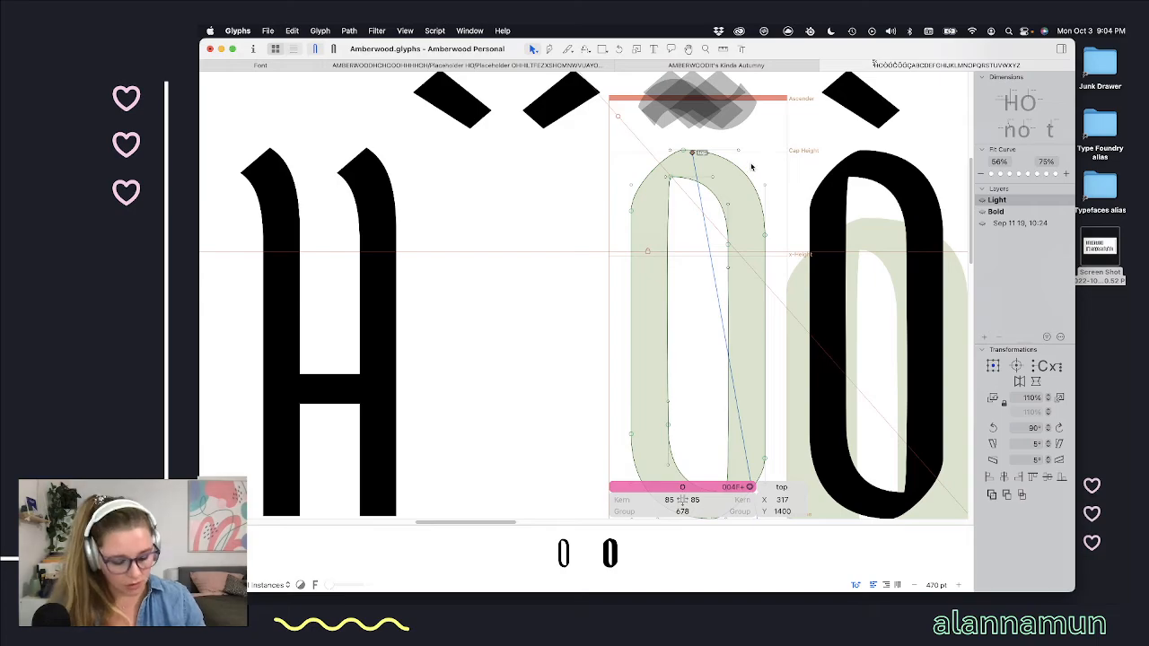
pyautogui.scroll(-10, 706, 213)
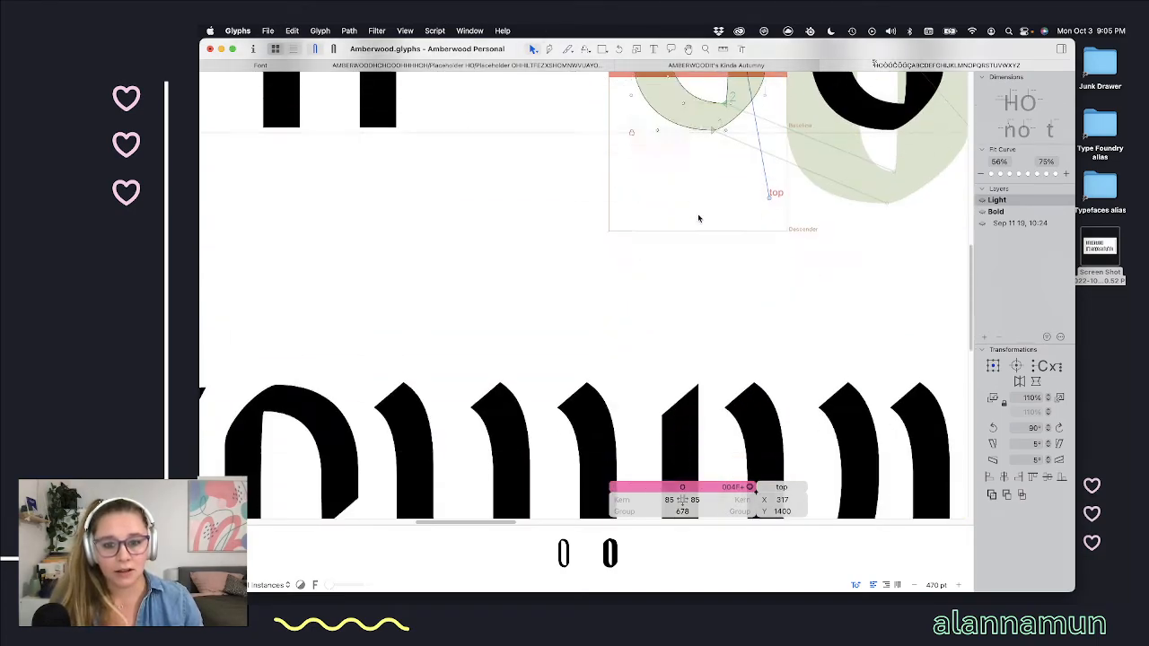
pyautogui.hscroll(-10, 699, 219)
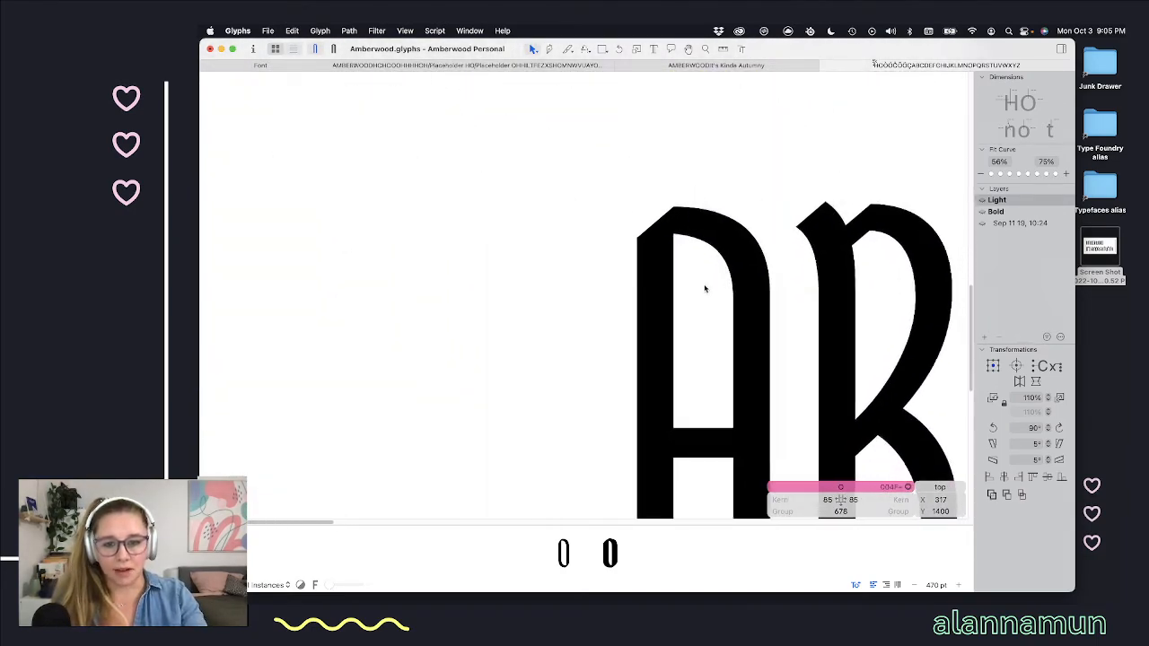
pyautogui.doubleClick(704, 288)
pyautogui.press('super+v')
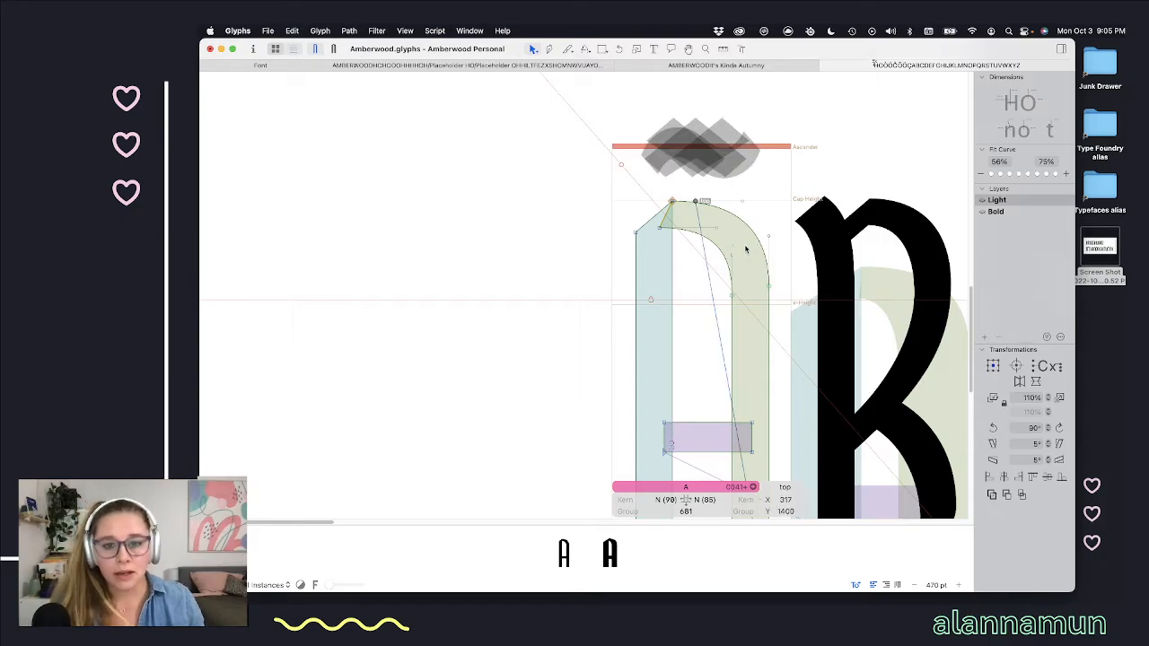
# Step: Paste the copied top anchor into the C at X 317, Y 1400
pyautogui.scroll(-1, 747, 247)
pyautogui.hscroll(5, 750, 242)
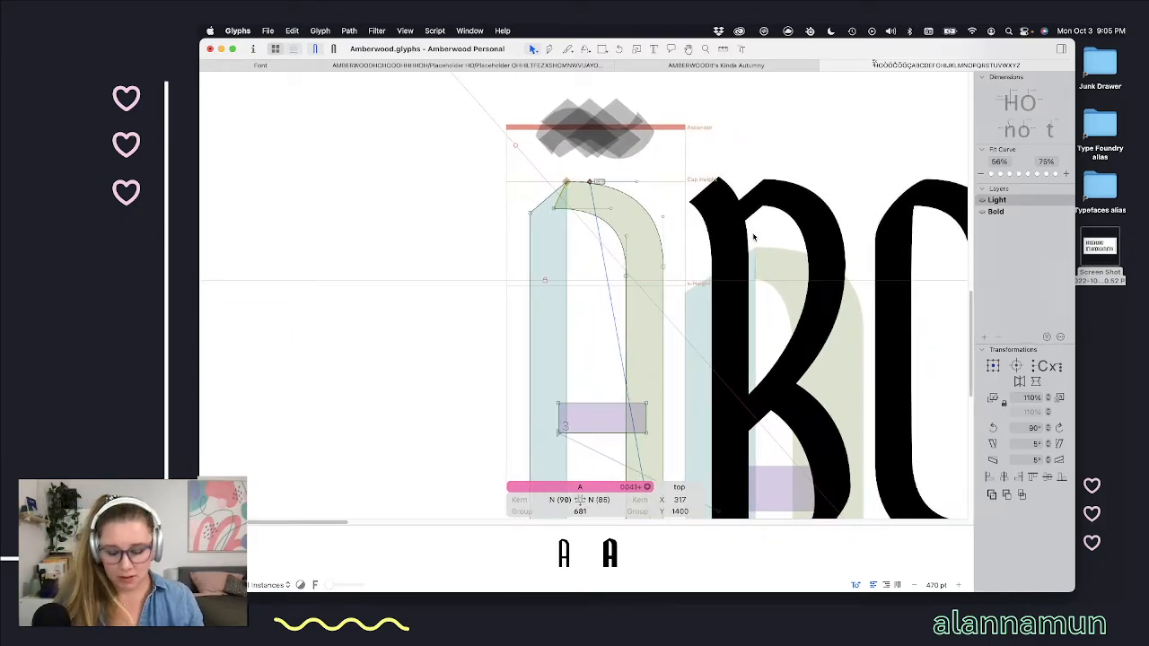
pyautogui.doubleClick(783, 243)
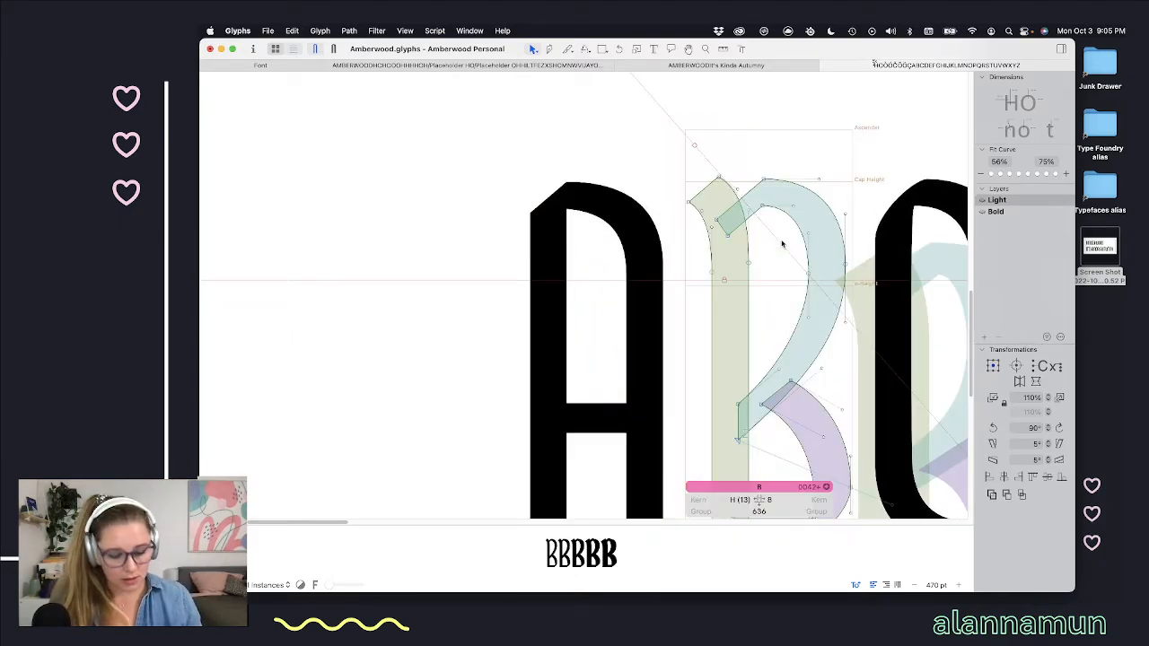
pyautogui.doubleClick(926, 230)
pyautogui.hscroll(10, 930, 231)
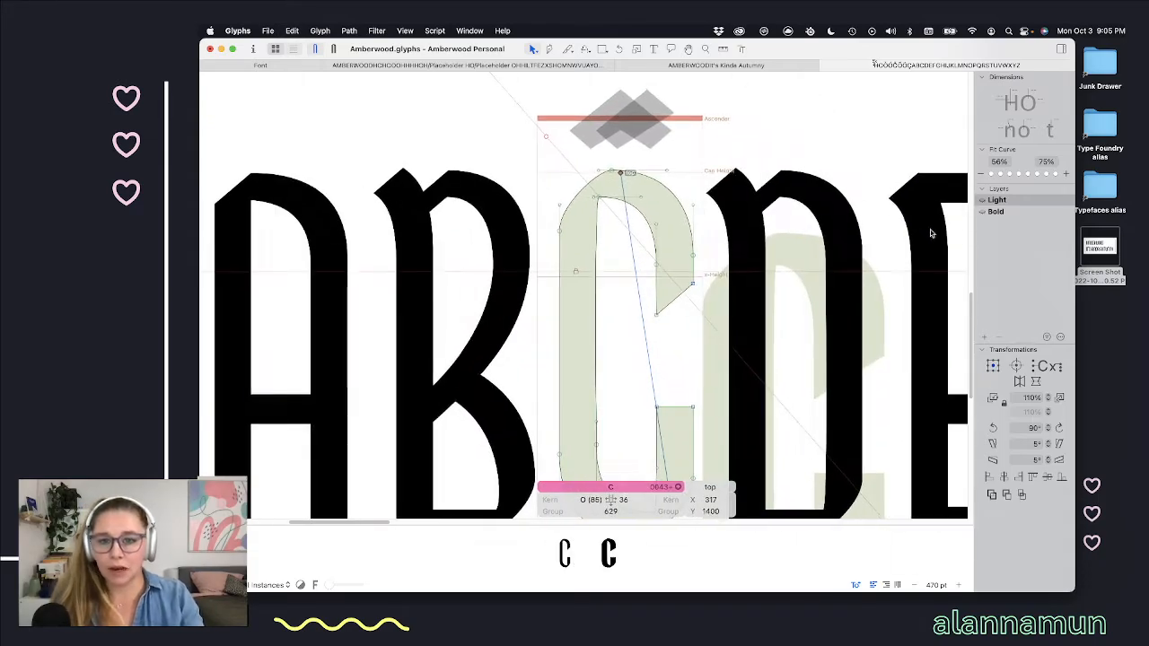
# Step: Paste the copied top anchor into the capitals D, E and F at X 317, Y 1400
pyautogui.doubleClick(761, 226)
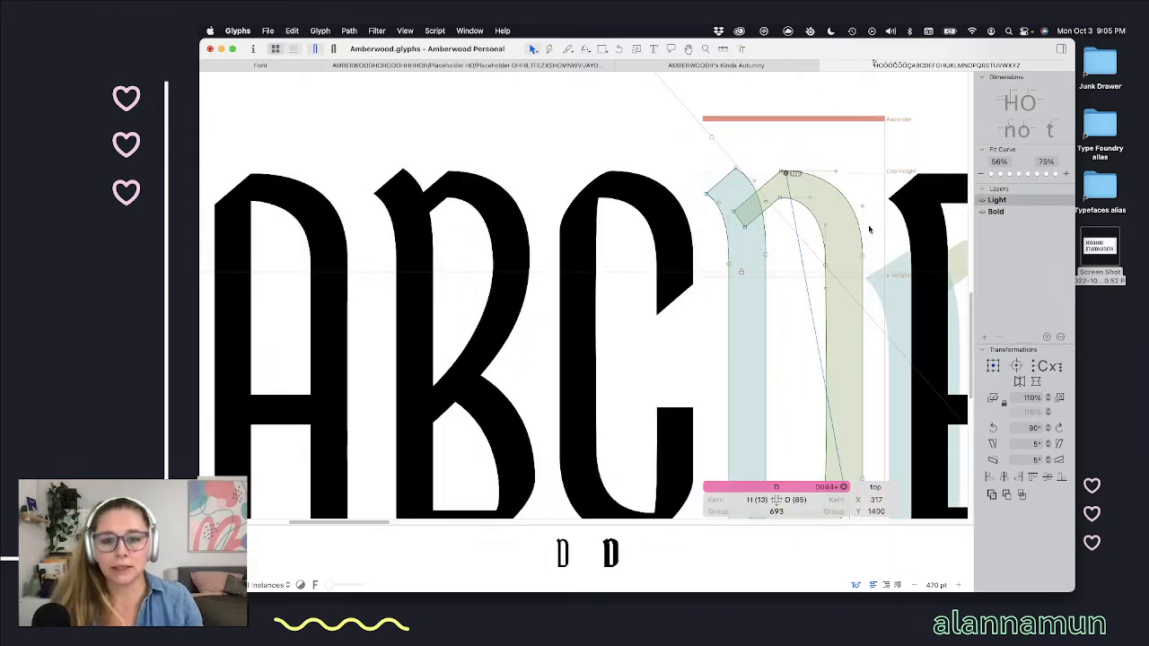
pyautogui.hscroll(15, 485, 233)
pyautogui.hscroll(-15, 459, 225)
pyautogui.doubleClick(745, 207)
pyautogui.press('super+v')
pyautogui.hscroll(4, 763, 215)
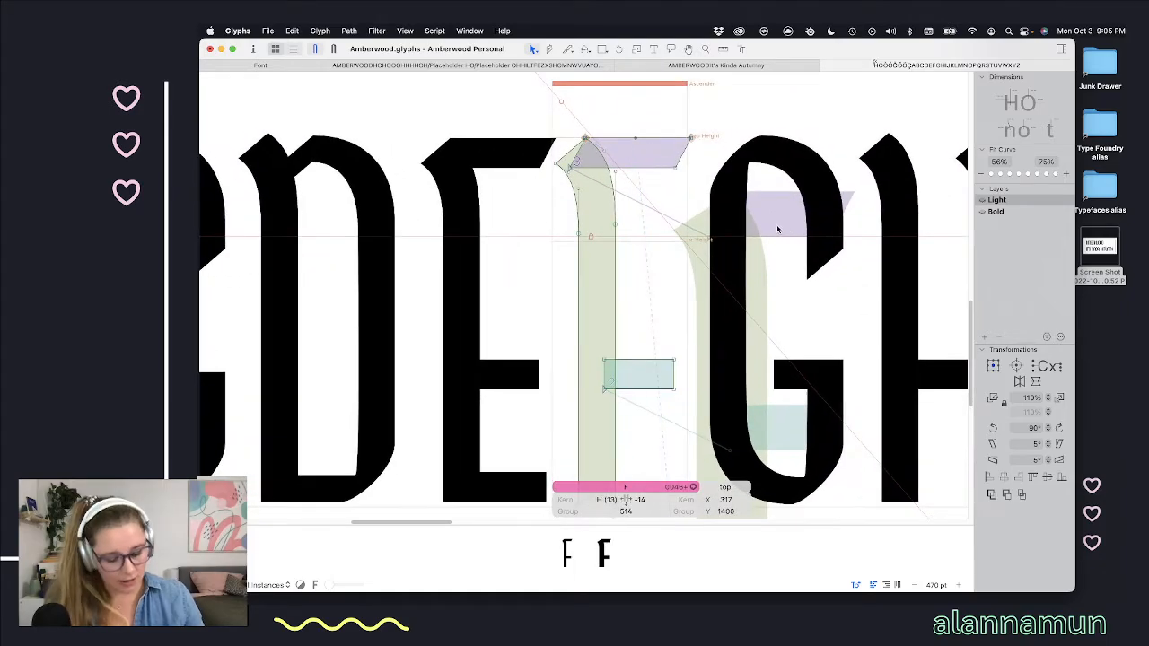
# Step: Paste the copied top anchor into the capitals G and H
pyautogui.doubleClick(778, 229)
pyautogui.press('super+v')
pyautogui.hscroll(4, 889, 238)
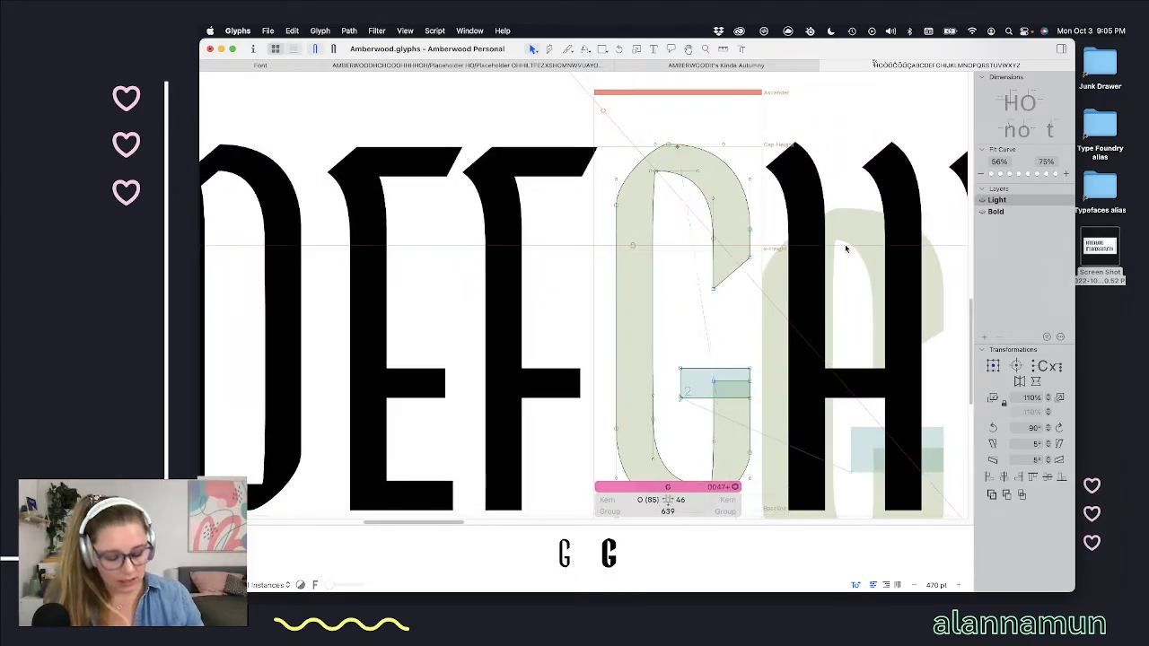
pyautogui.doubleClick(845, 248)
pyautogui.press('super+v')
pyautogui.hscroll(4, 845, 247)
# Step: Paste the top anchor into the I and move it over the stem to X 157, Y 1400
pyautogui.doubleClick(755, 256)
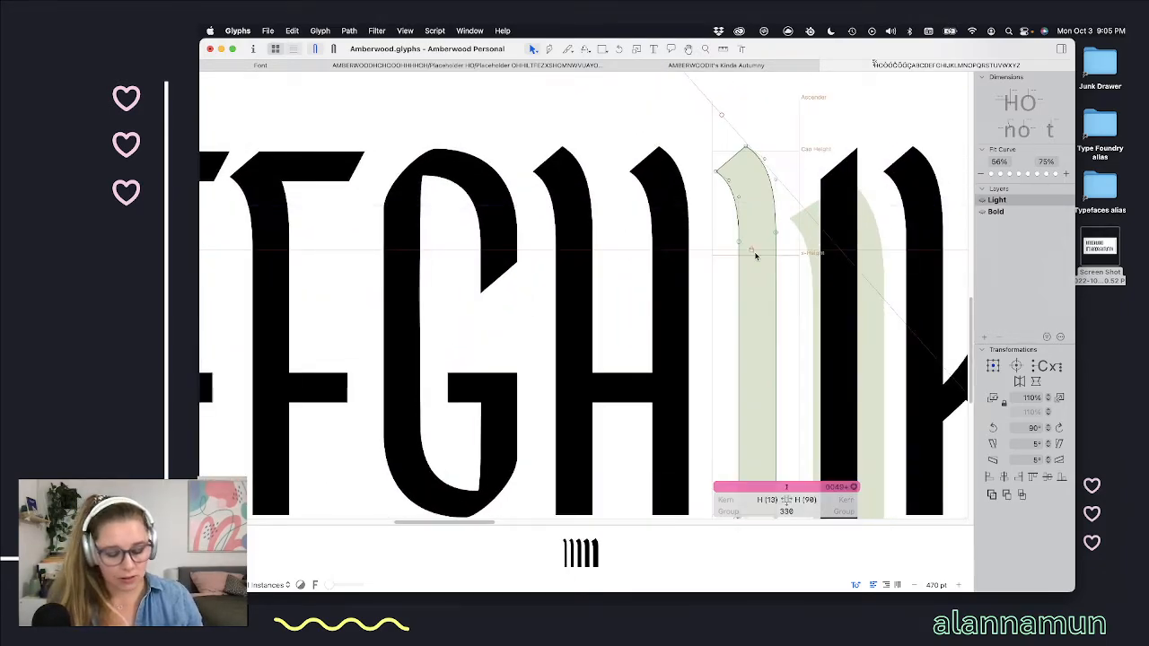
pyautogui.press('super+v')
pyautogui.hscroll(2, 728, 155)
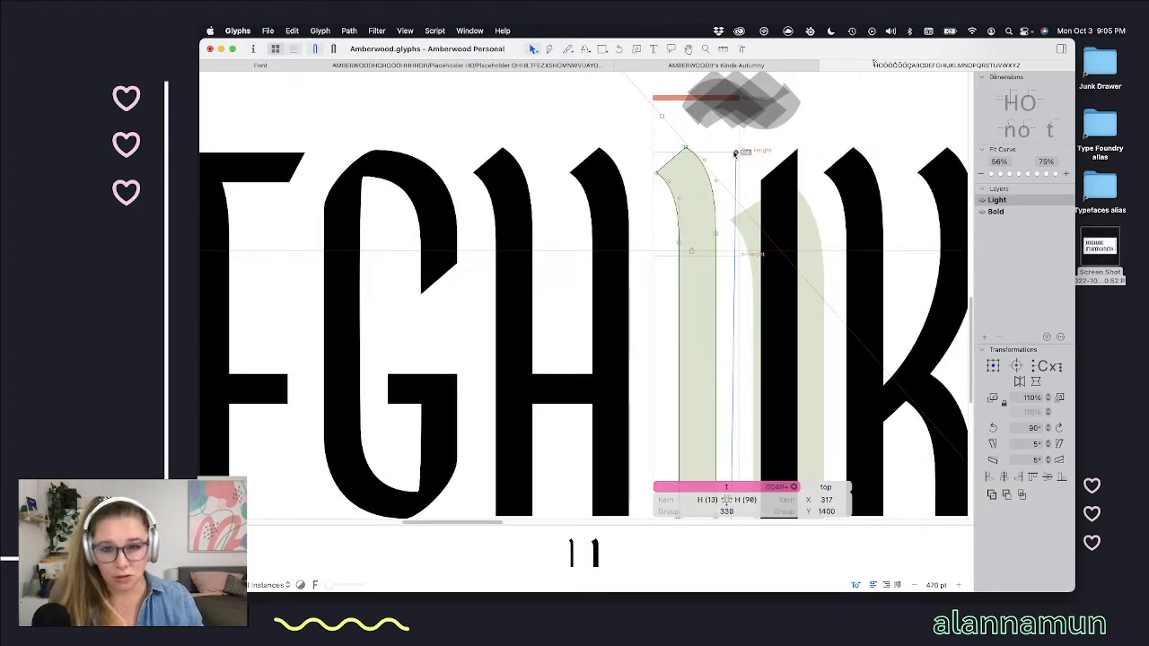
pyautogui.moveTo(734, 153); pyautogui.dragTo(694, 153)
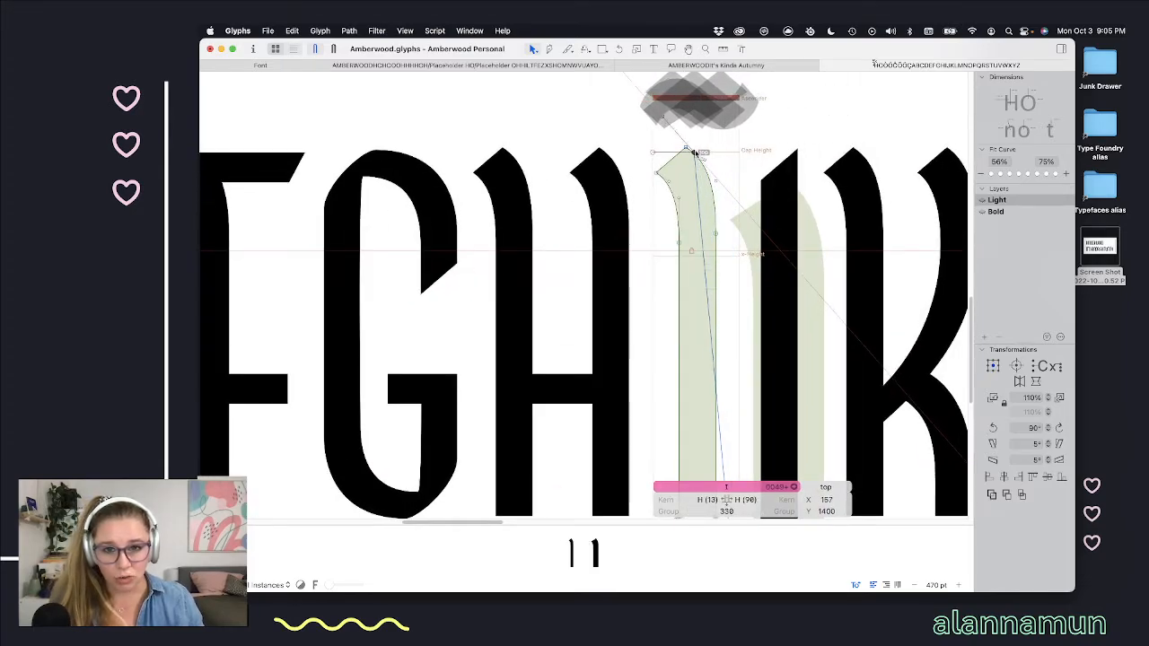
pyautogui.scroll(-3, 782, 232)
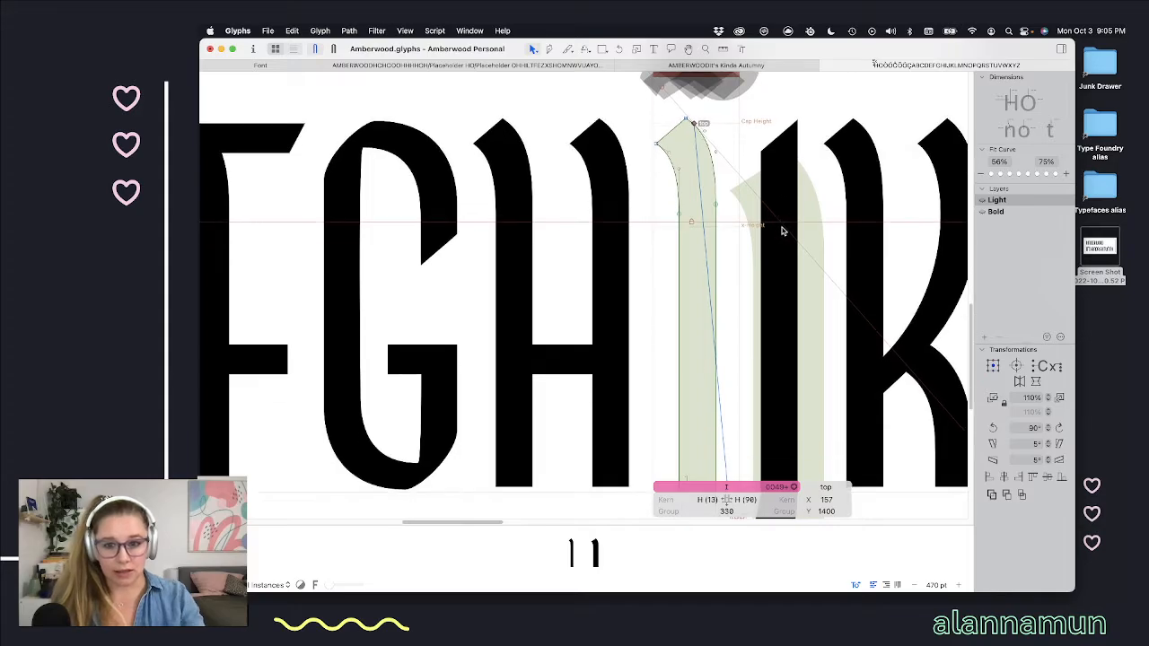
# Step: Paste the top anchor into the J and move it over the stem to about X 212, Y 1400
pyautogui.hscroll(3, 781, 232)
pyautogui.doubleClick(693, 166)
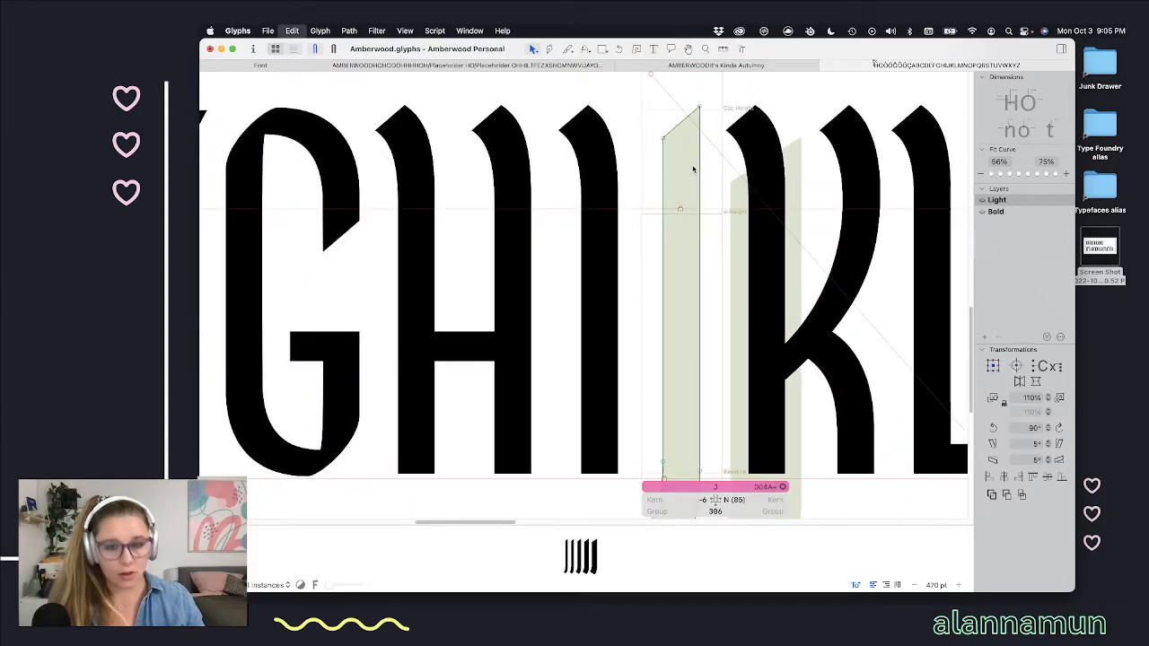
pyautogui.press('super+v')
pyautogui.moveTo(724, 110); pyautogui.dragTo(680, 116)
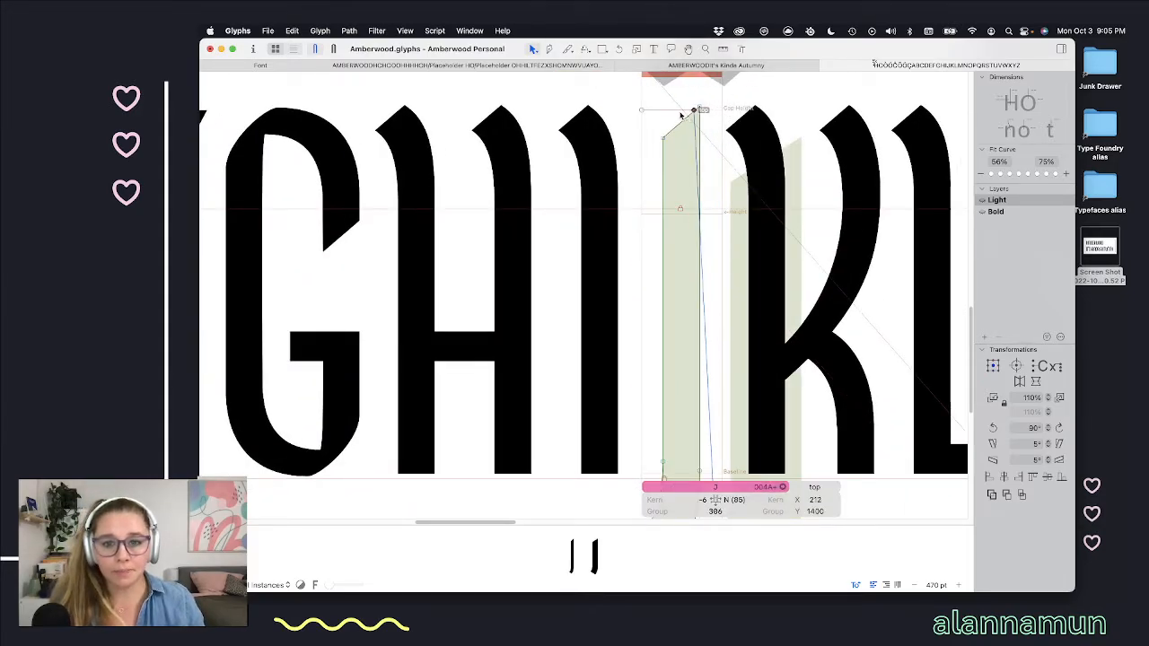
# Step: Add the copied top anchor to the K and the L, shifting the L's anchor to X 287, Y 1400
pyautogui.doubleClick(812, 151)
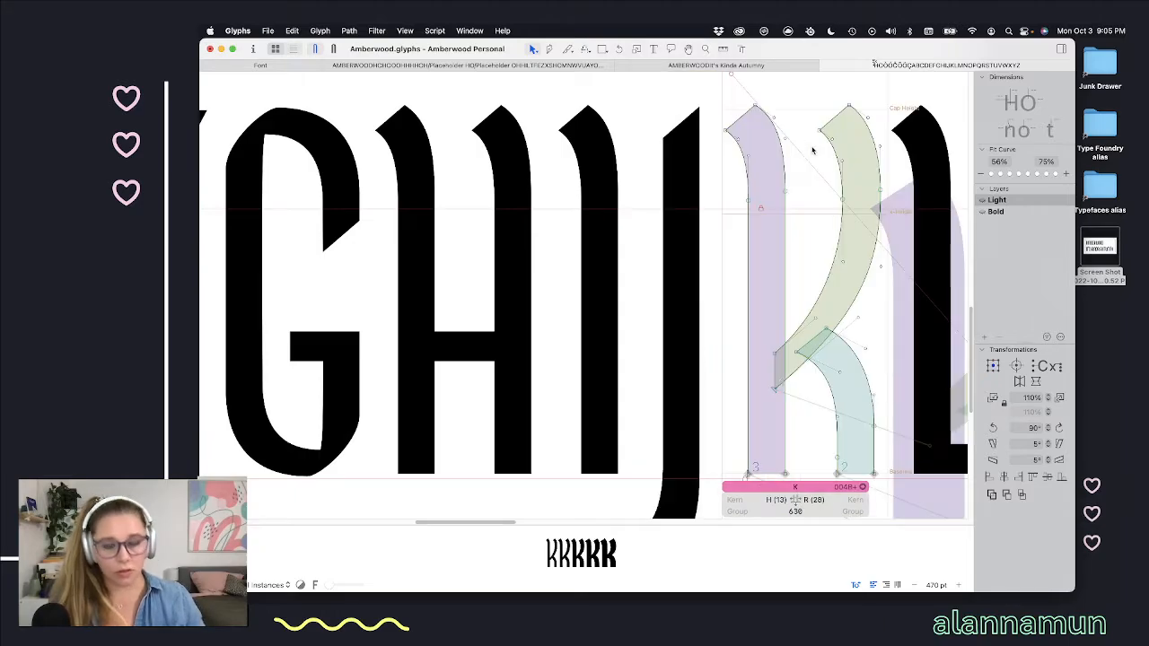
pyautogui.hscroll(3, 826, 156)
pyautogui.doubleClick(846, 162)
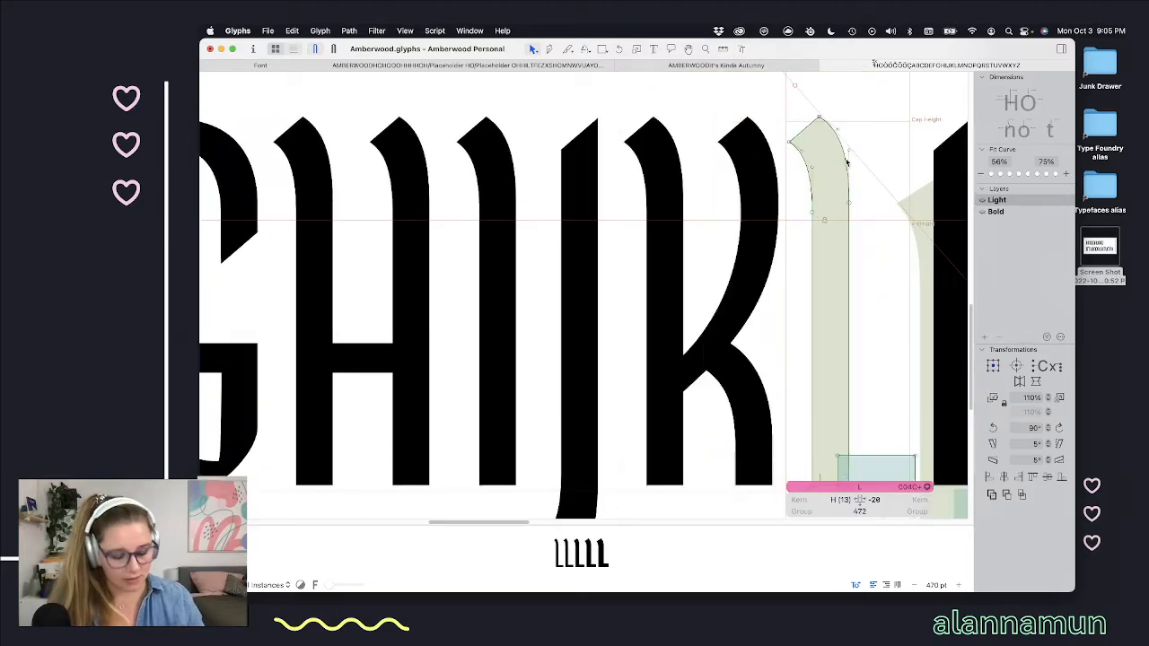
pyautogui.press('super+v')
pyautogui.hscroll(3, 848, 161)
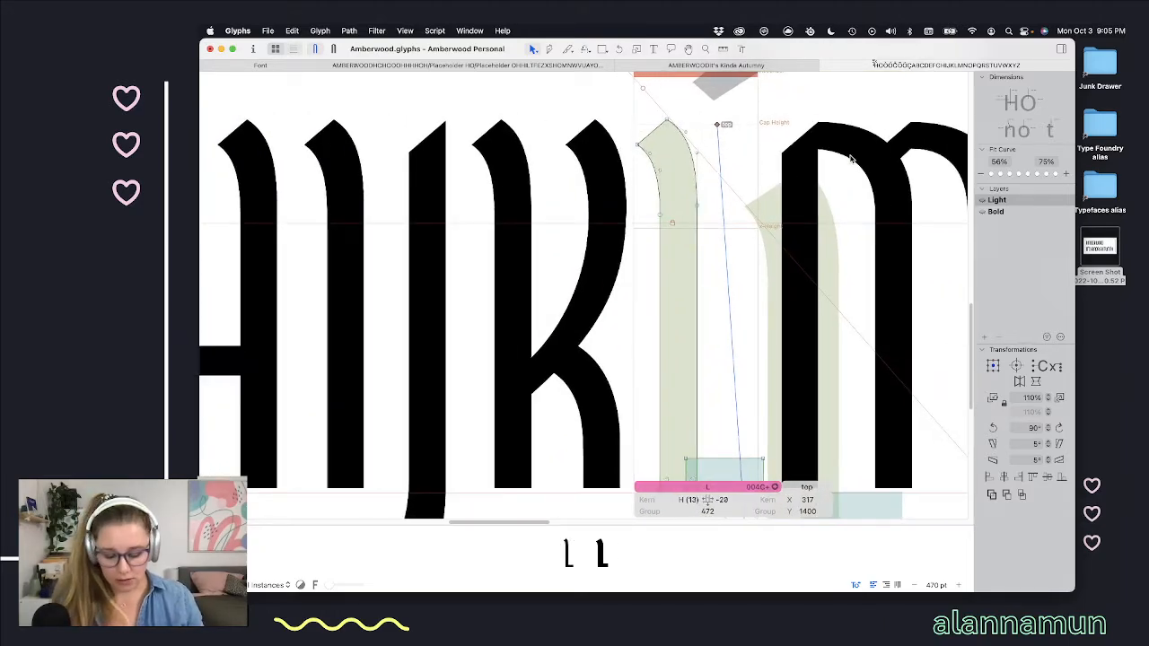
pyautogui.hotkey('shift', 'Left')
pyautogui.hotkey('shift', 'Left')
pyautogui.hotkey('shift', 'Left')
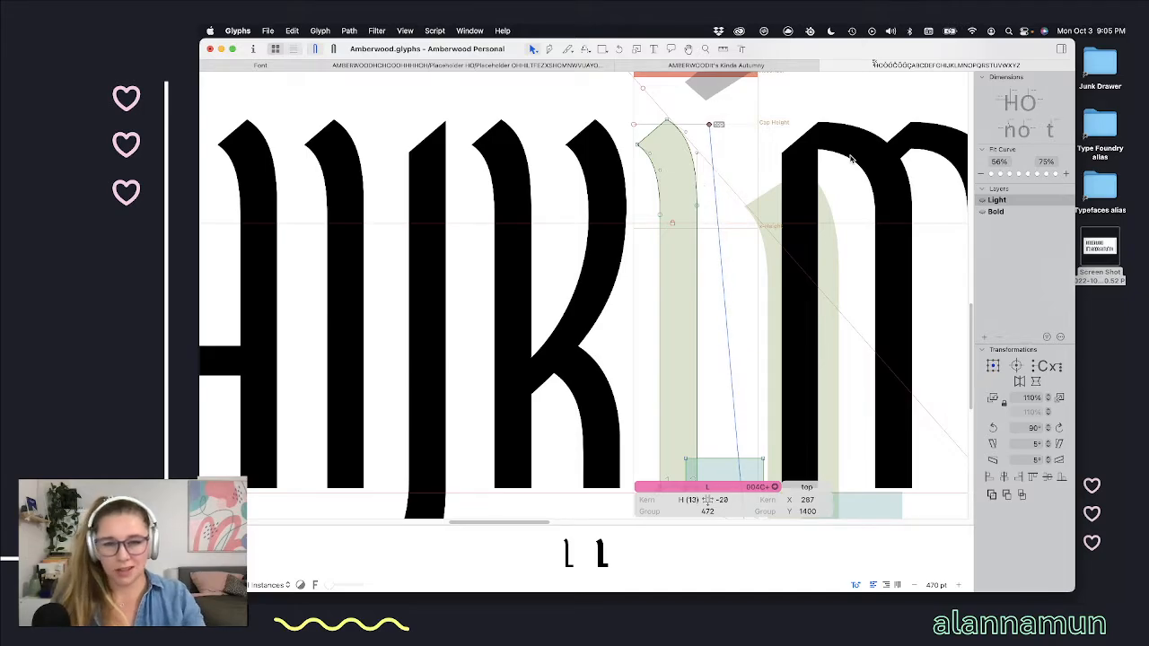
# Step: Add the top anchor to the M and shift it to X 497, Y 1400
pyautogui.hscroll(3, 851, 158)
pyautogui.doubleClick(781, 115)
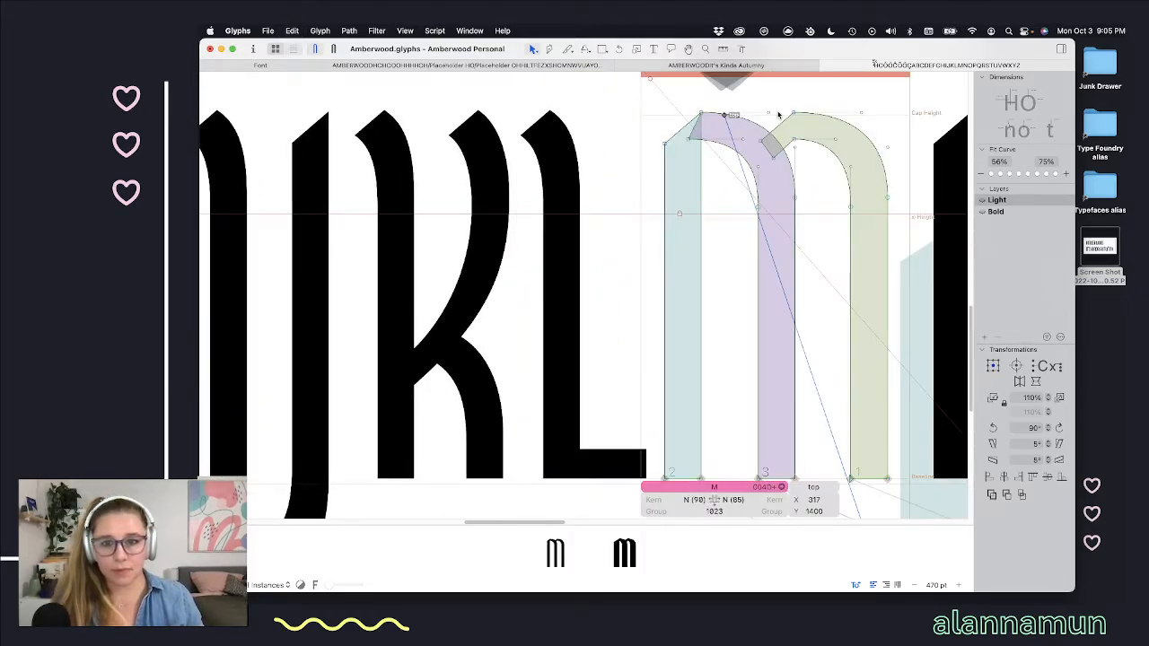
pyautogui.hotkey('shift', 'Right')
pyautogui.hotkey('shift', 'Right')
pyautogui.hotkey('shift', 'Right')
pyautogui.hotkey('shift', 'Right')
pyautogui.hotkey('shift', 'Right')
pyautogui.hotkey('shift', 'Right')
pyautogui.hotkey('shift', 'Right')
pyautogui.hotkey('shift', 'Right')
pyautogui.hotkey('shift', 'Right')
pyautogui.hotkey('shift', 'Right')
pyautogui.hotkey('shift', 'Right')
pyautogui.hotkey('shift', 'Right')
pyautogui.hotkey('shift', 'Right')
pyautogui.hotkey('shift', 'Right')
pyautogui.hotkey('shift', 'Right')
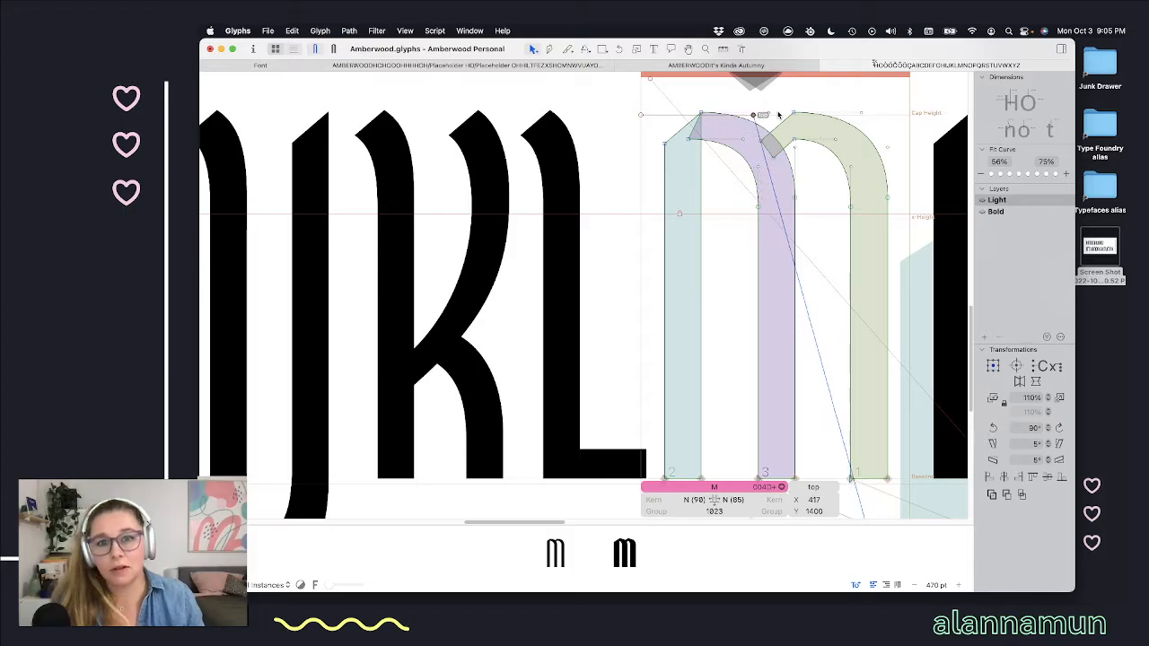
pyautogui.hotkey('shift', 'Right')
pyautogui.hotkey('shift', 'Right')
pyautogui.hotkey('shift', 'Right')
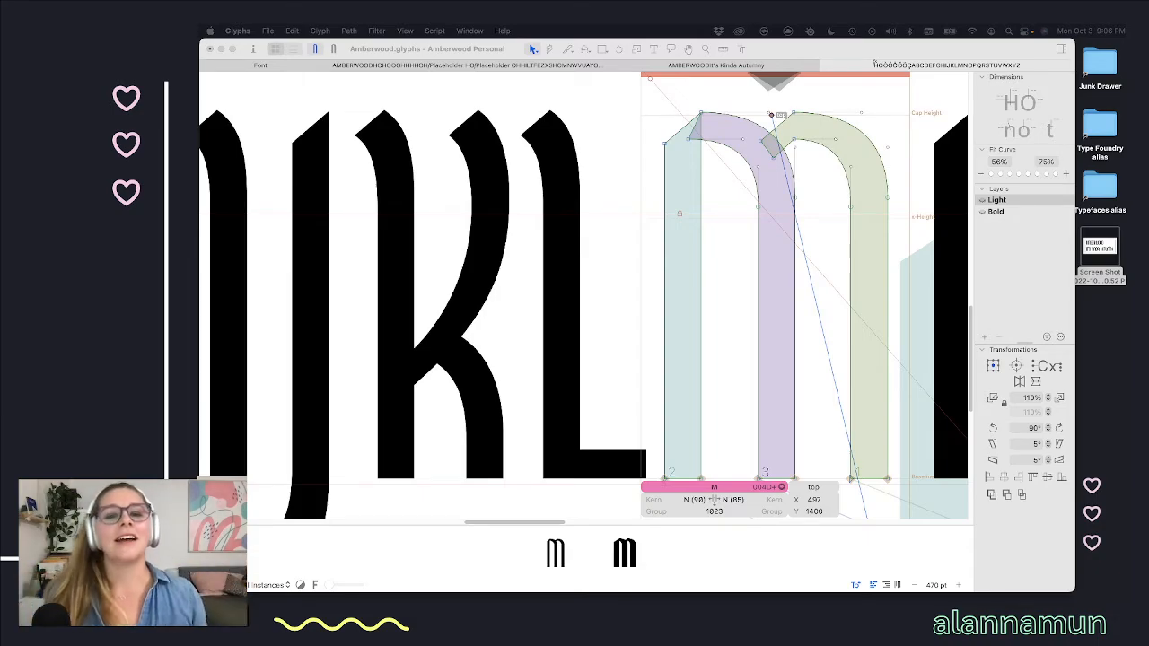
# Step: Paste the copied top anchor into the O and the P at X 317, Y 1400
pyautogui.hscroll(5, 682, 225)
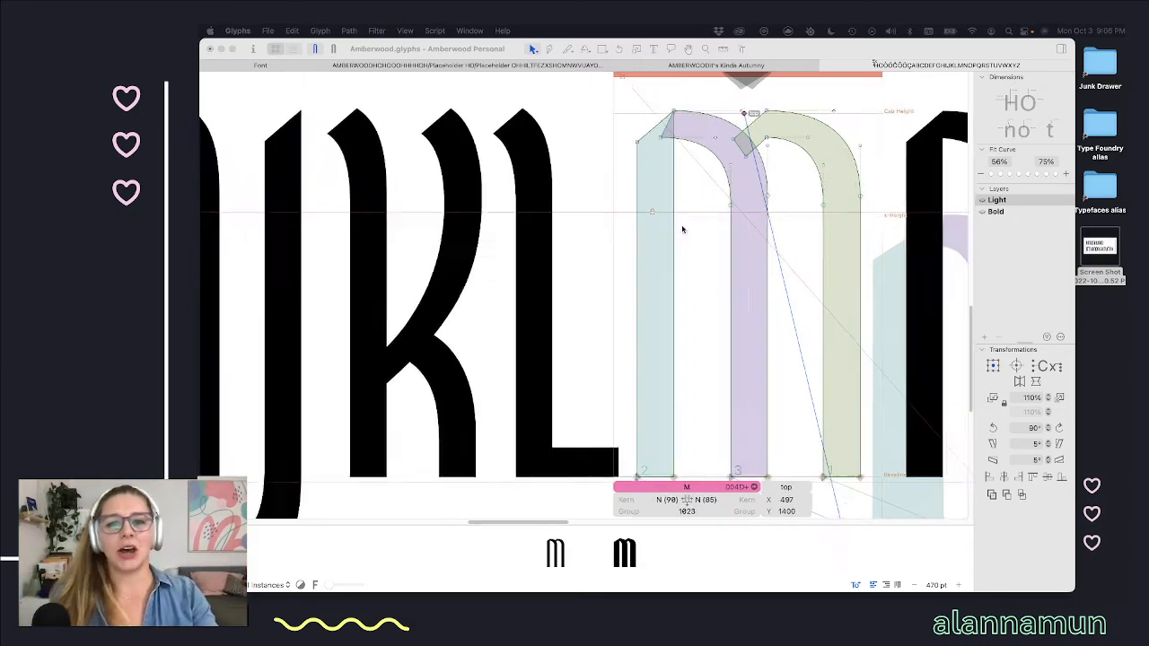
pyautogui.hscroll(9, 683, 230)
pyautogui.doubleClick(764, 212)
pyautogui.hscroll(3, 862, 199)
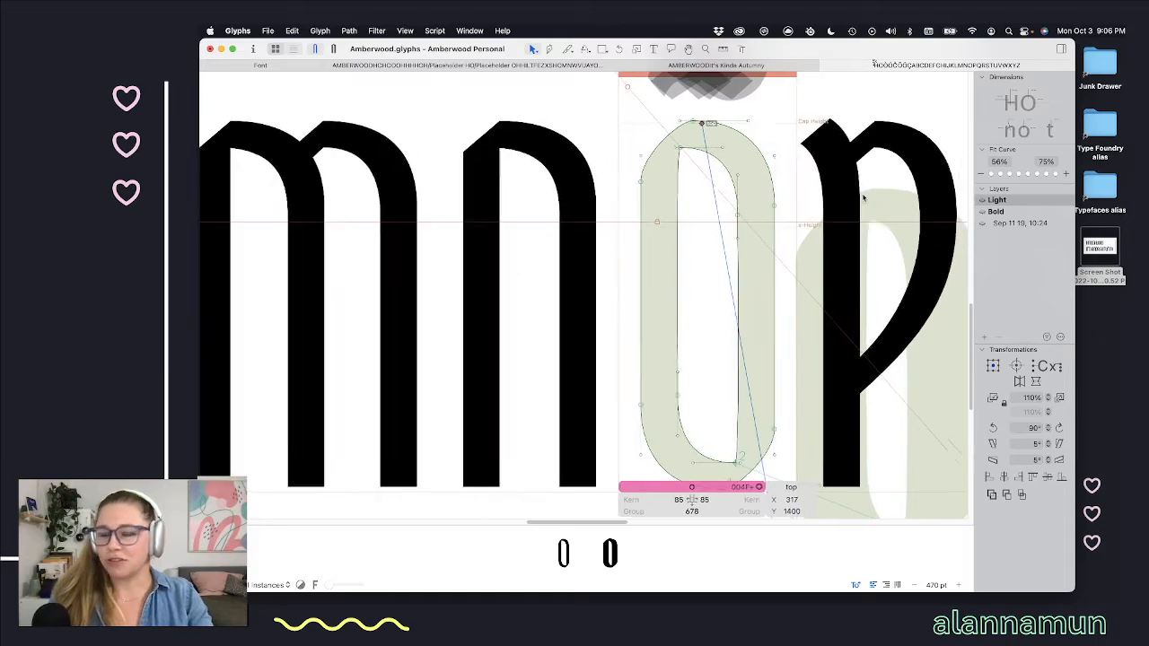
pyautogui.doubleClick(838, 217)
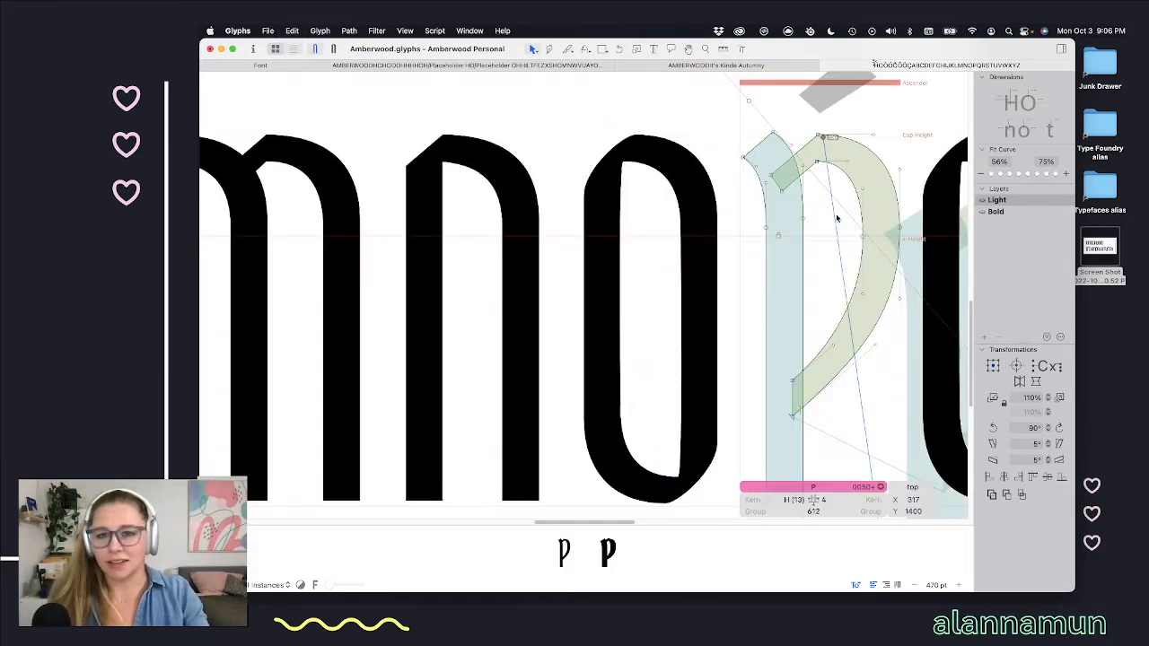
pyautogui.hscroll(7, 808, 215)
# Step: Paste the copied top anchor into the Q and the R at X 317, Y 1400
pyautogui.doubleClick(794, 214)
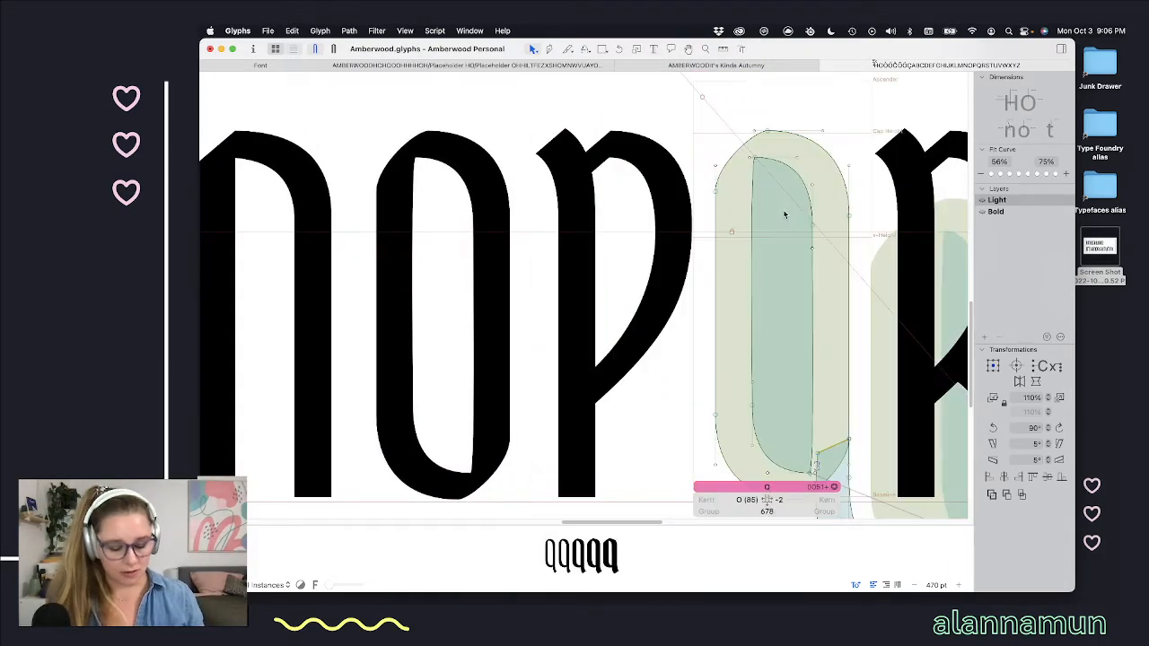
pyautogui.hscroll(6, 786, 214)
pyautogui.doubleClick(795, 206)
pyautogui.hscroll(4, 801, 197)
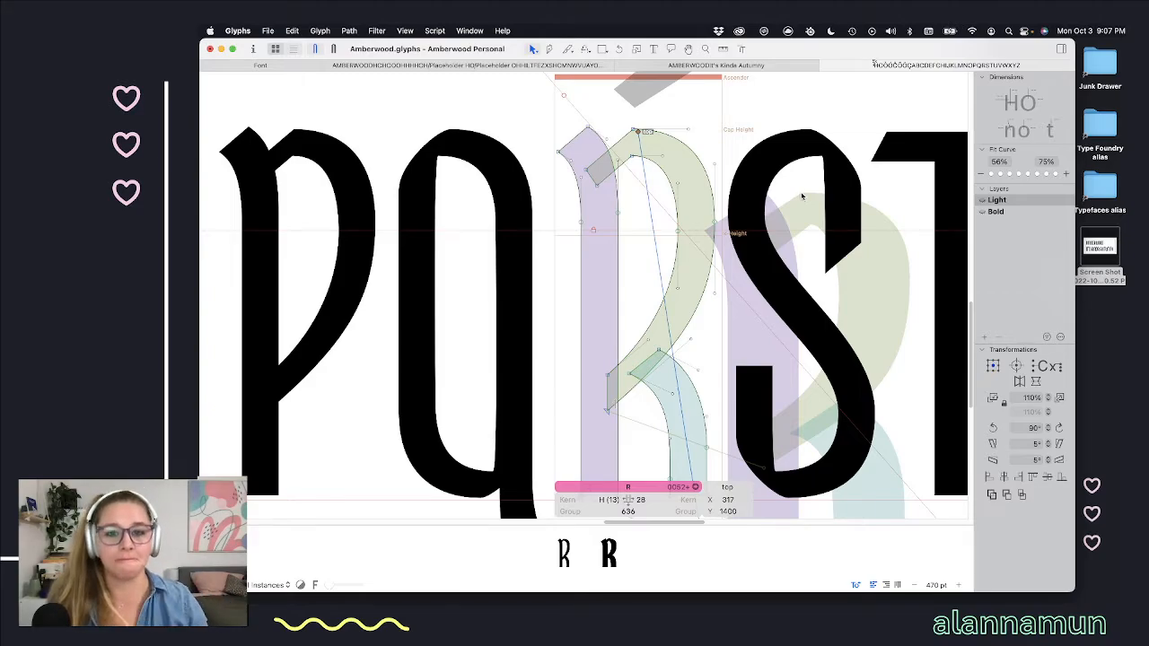
# Step: Add the top anchor to the S and the T, centring the T's anchor at X 277, Y 1400
pyautogui.doubleClick(784, 194)
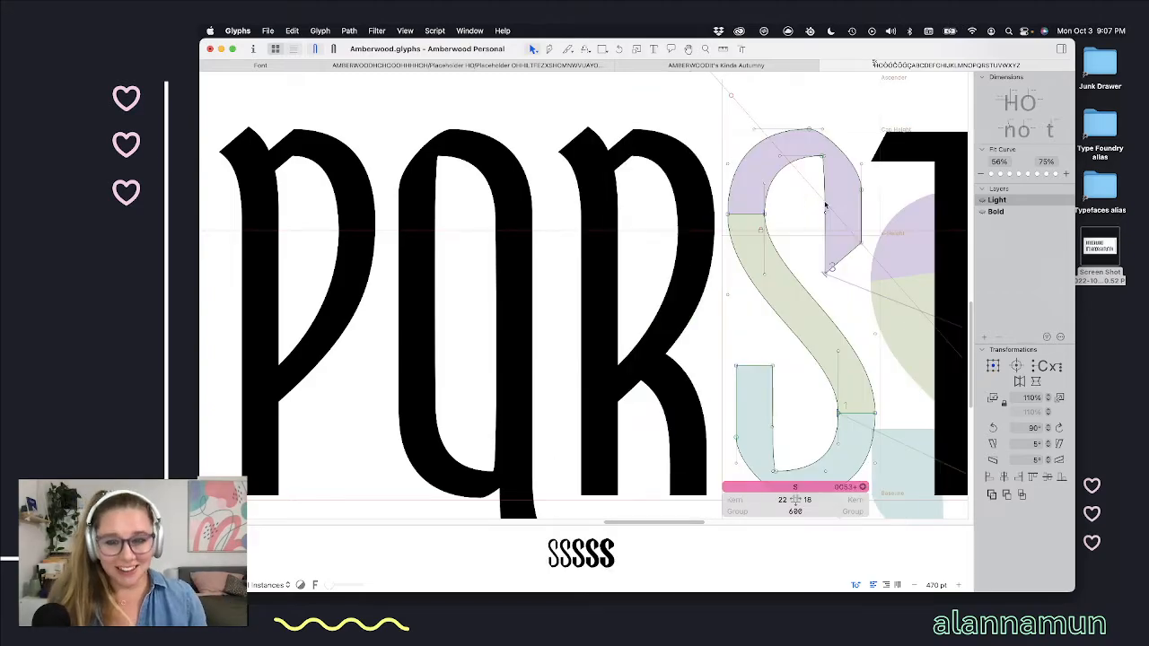
pyautogui.hscroll(5, 822, 205)
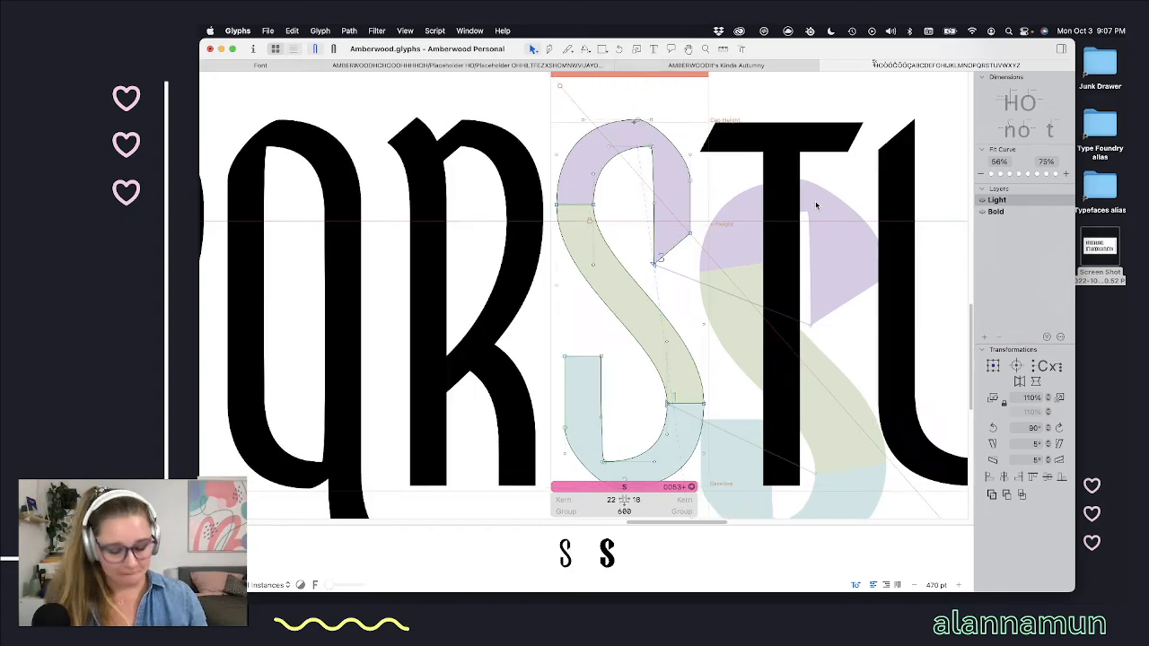
pyautogui.doubleClick(817, 206)
pyautogui.hscroll(3, 816, 206)
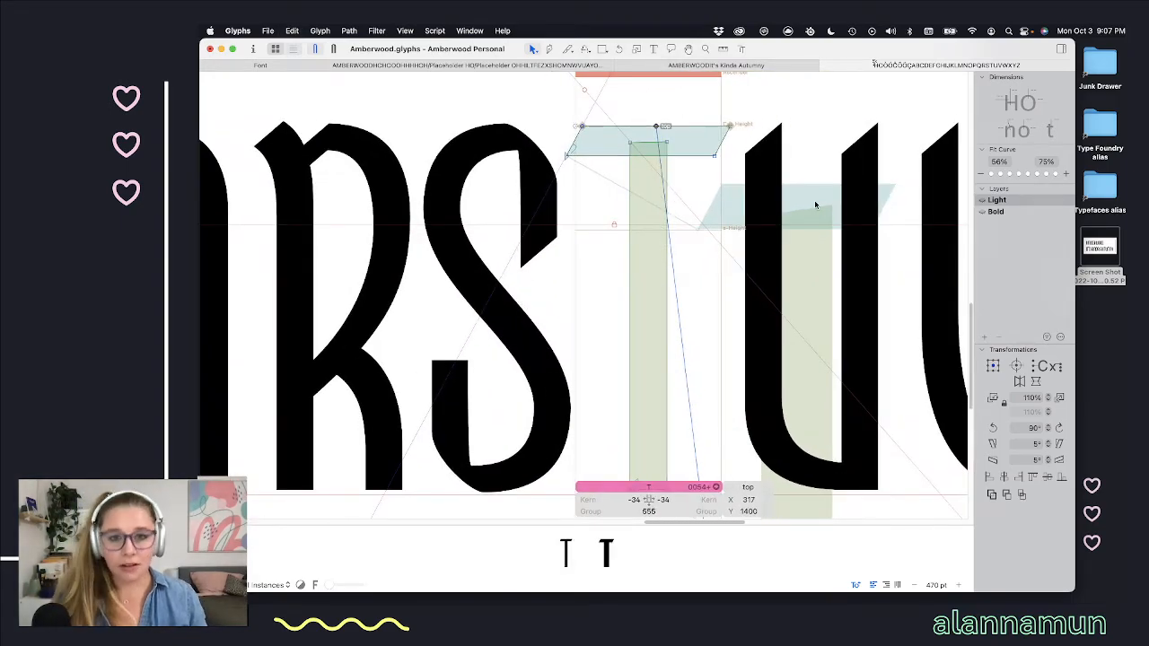
pyautogui.hotkey('shift', 'Left')
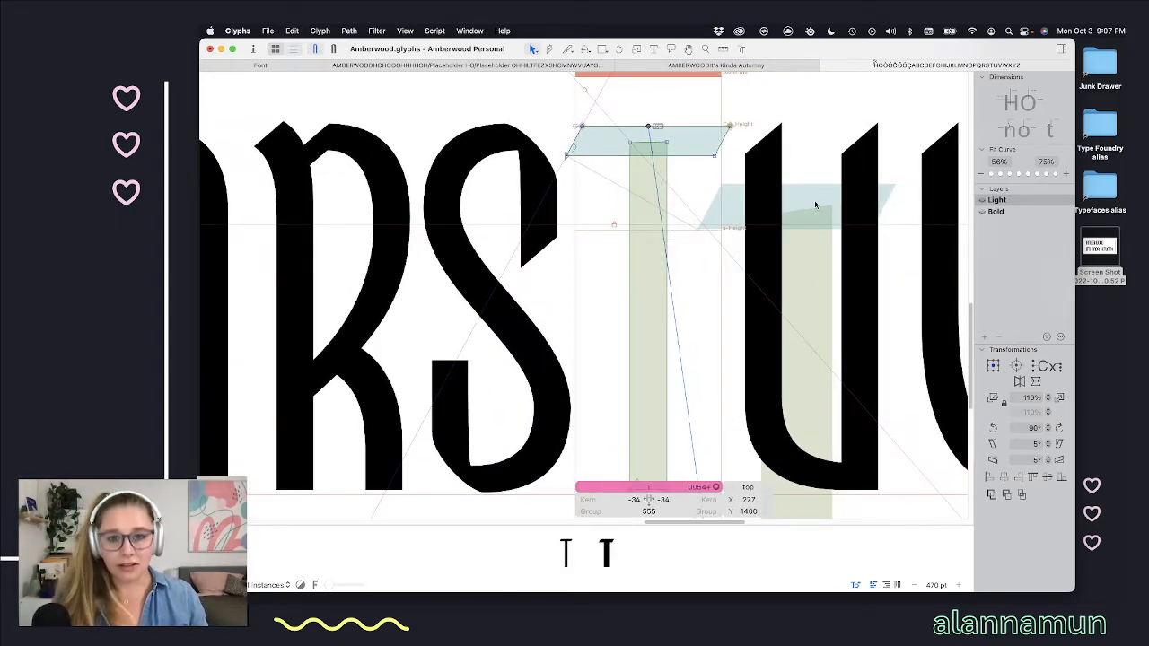
# Step: Paste the copied top anchor into the U and keep it at X 317, Y 1400
pyautogui.doubleClick(805, 180)
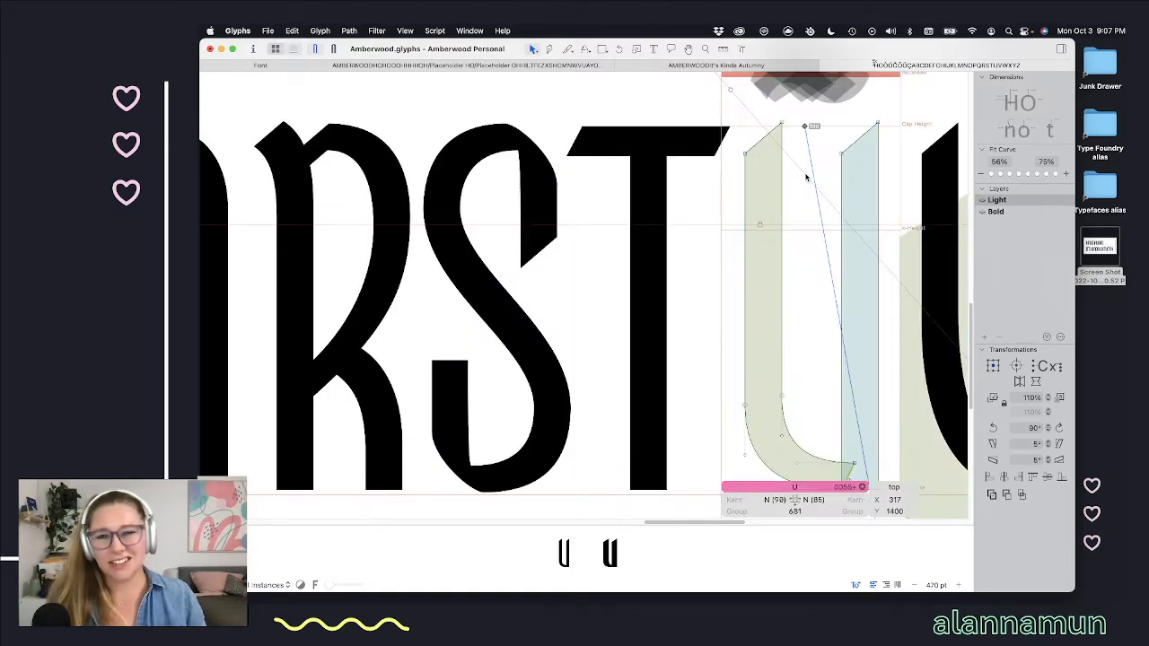
pyautogui.hscroll(4, 795, 179)
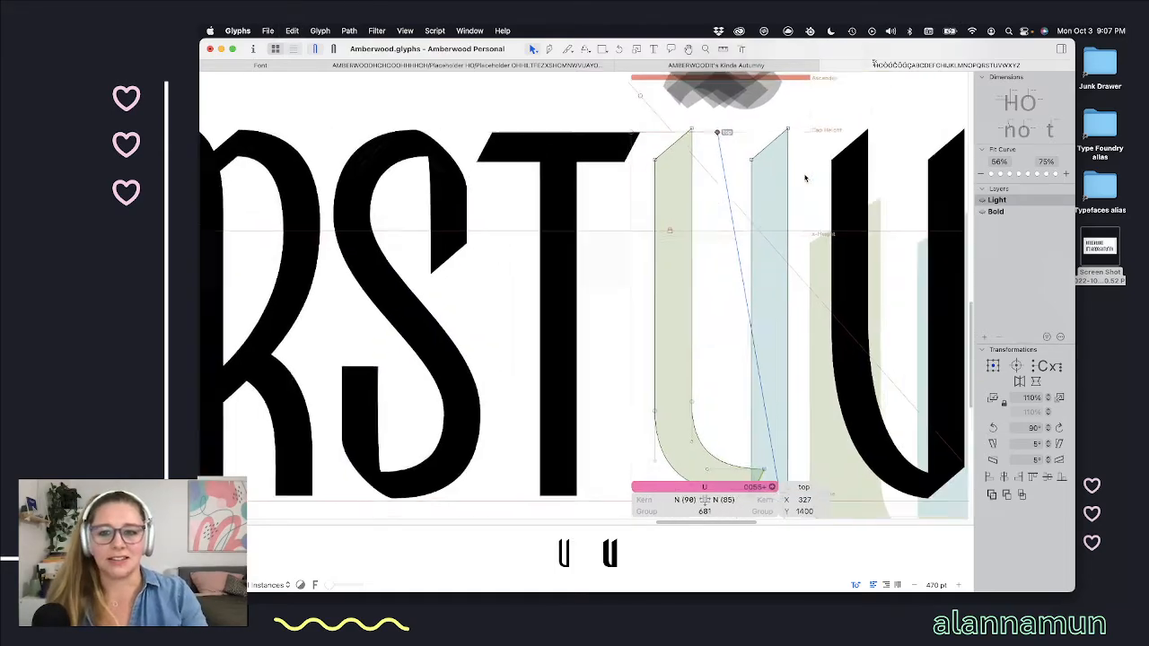
pyautogui.press('super+v')
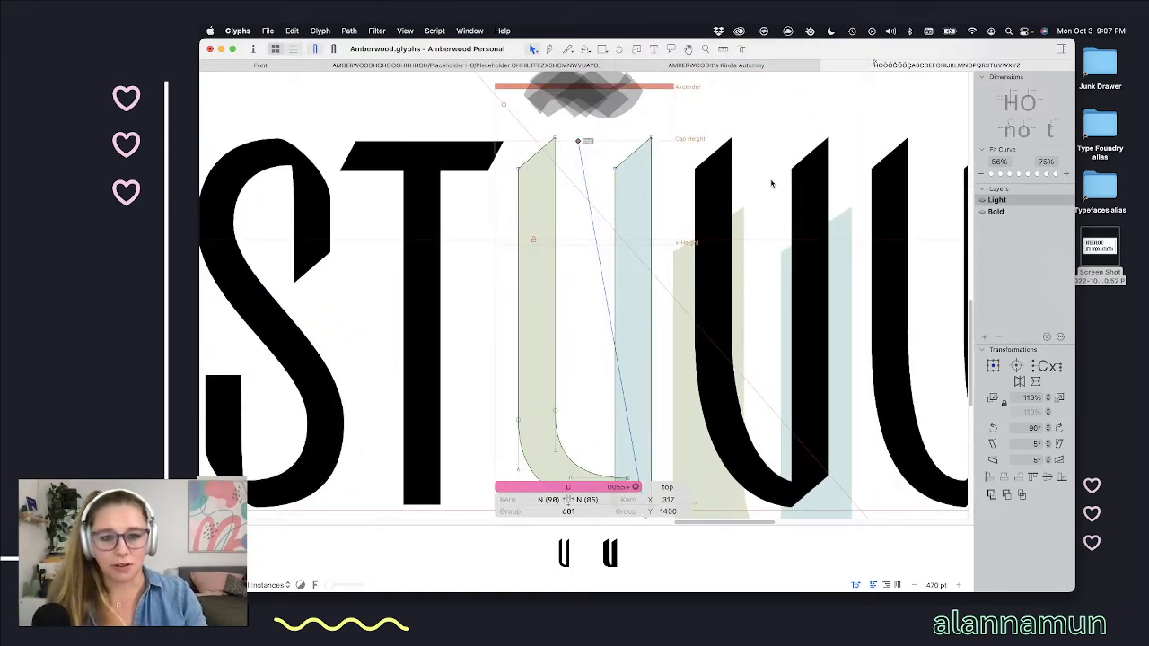
# Step: Paste the top anchor into the W and shift it to X 497, Y 1400
pyautogui.hscroll(3, 772, 184)
pyautogui.doubleClick(845, 199)
pyautogui.press('super+v')
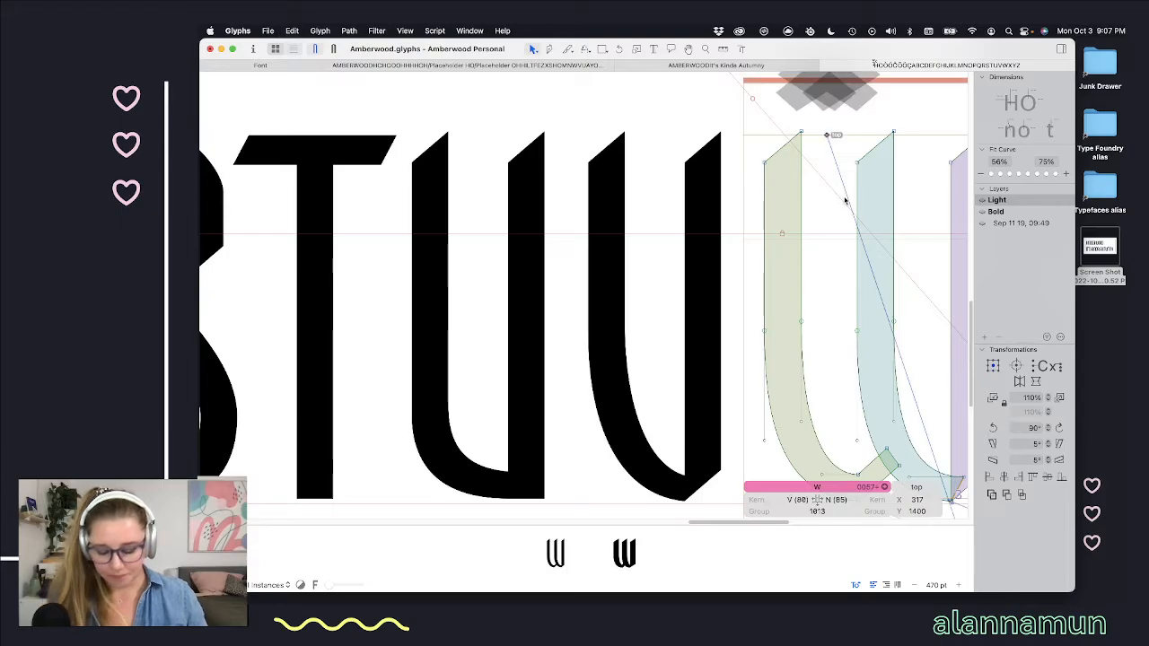
pyautogui.hotkey('shift', 'Right')
pyautogui.hotkey('shift', 'Right')
pyautogui.hotkey('shift', 'Right')
pyautogui.hotkey('shift', 'Right')
pyautogui.hotkey('shift', 'Right')
pyautogui.hotkey('shift', 'Right')
pyautogui.hotkey('shift', 'Right')
pyautogui.hotkey('shift', 'Right')
pyautogui.hotkey('shift', 'Right')
pyautogui.hotkey('shift', 'Right')
pyautogui.hotkey('shift', 'Right')
pyautogui.hotkey('shift', 'Right')
pyautogui.hotkey('shift', 'Right')
pyautogui.hotkey('shift', 'Right')
pyautogui.hotkey('shift', 'Right')
pyautogui.hotkey('shift', 'Right')
pyautogui.hotkey('shift', 'Right')
pyautogui.hotkey('shift', 'Right')
pyautogui.hotkey('shift', 'Right')
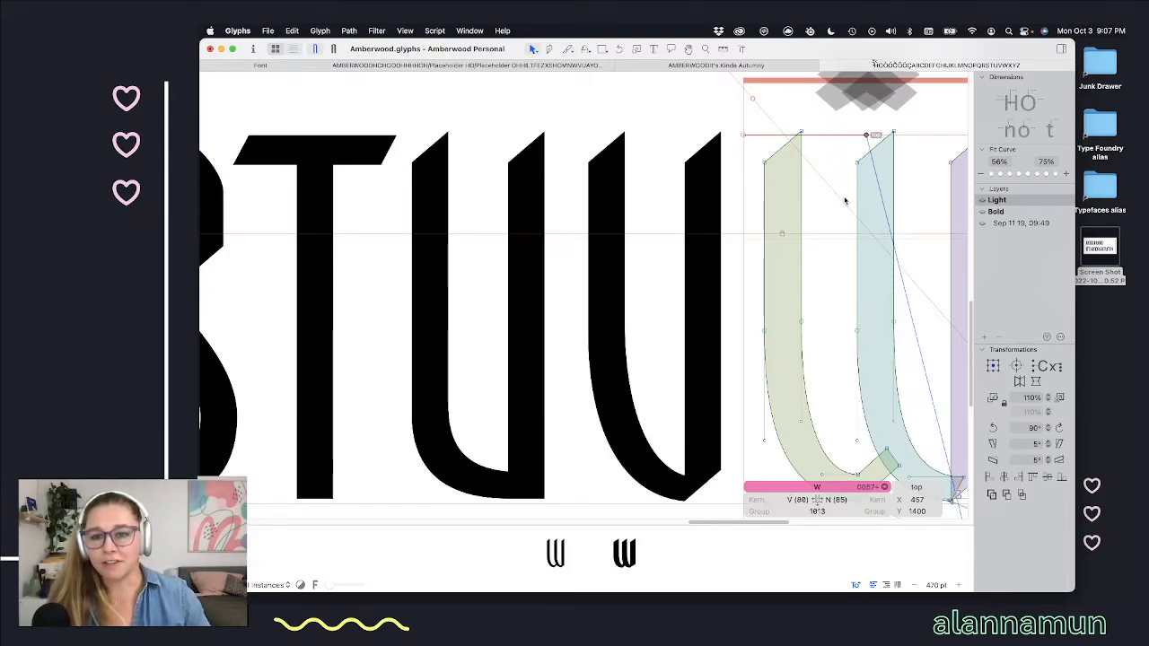
pyautogui.hotkey('shift', 'Left')
pyautogui.hotkey('shift', 'Left')
pyautogui.hotkey('shift', 'Left')
pyautogui.hotkey('shift', 'Left')
pyautogui.hotkey('shift', 'Left')
pyautogui.hotkey('shift', 'Left')
pyautogui.hotkey('shift', 'Left')
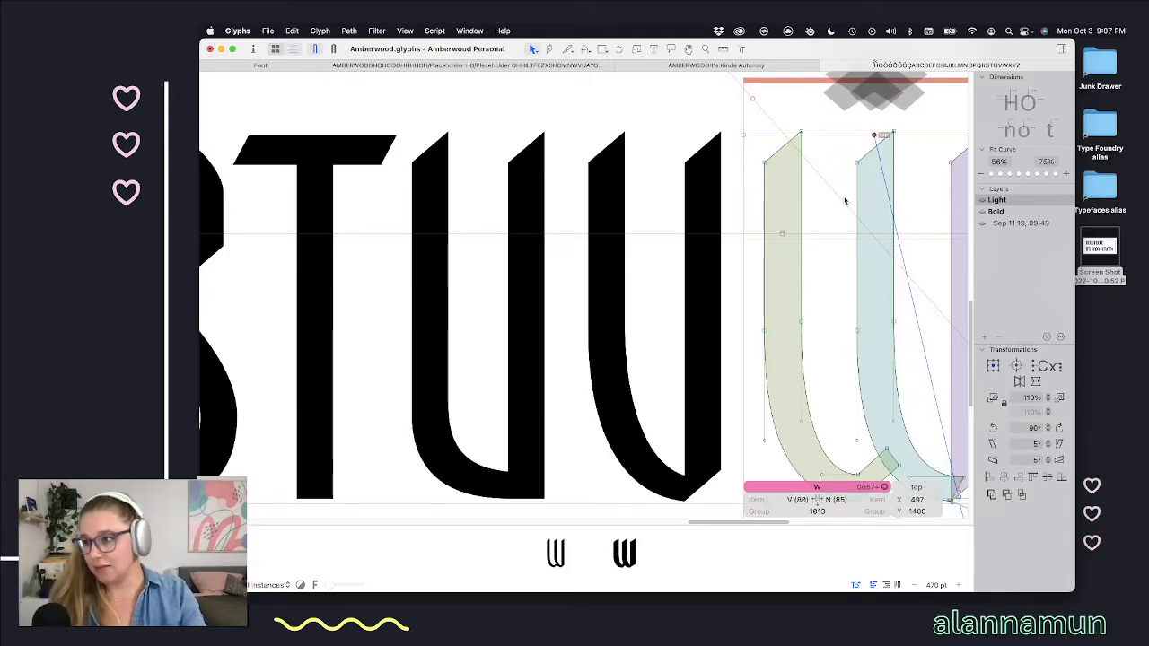
# Step: Paste the copied top anchor into the Y at X 317, Y 1400
pyautogui.hscroll(3, 845, 200)
pyautogui.press('End')
pyautogui.press('End')
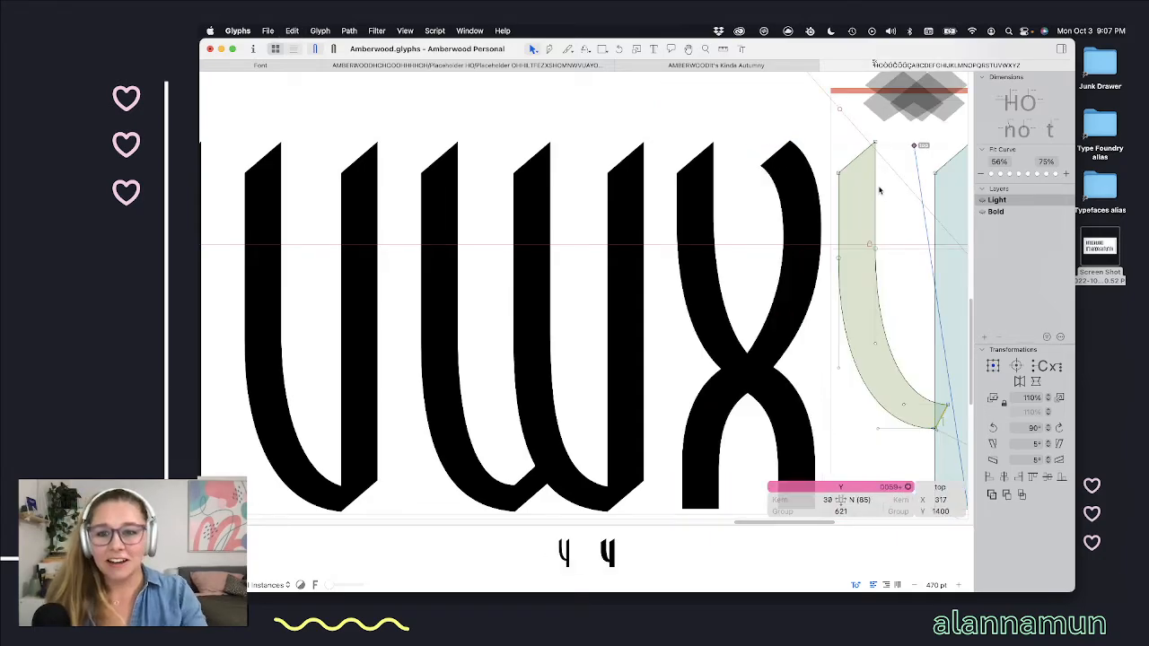
# Step: Add the top anchor to the Z and shift it to X 237, Y 1400
pyautogui.press('End')
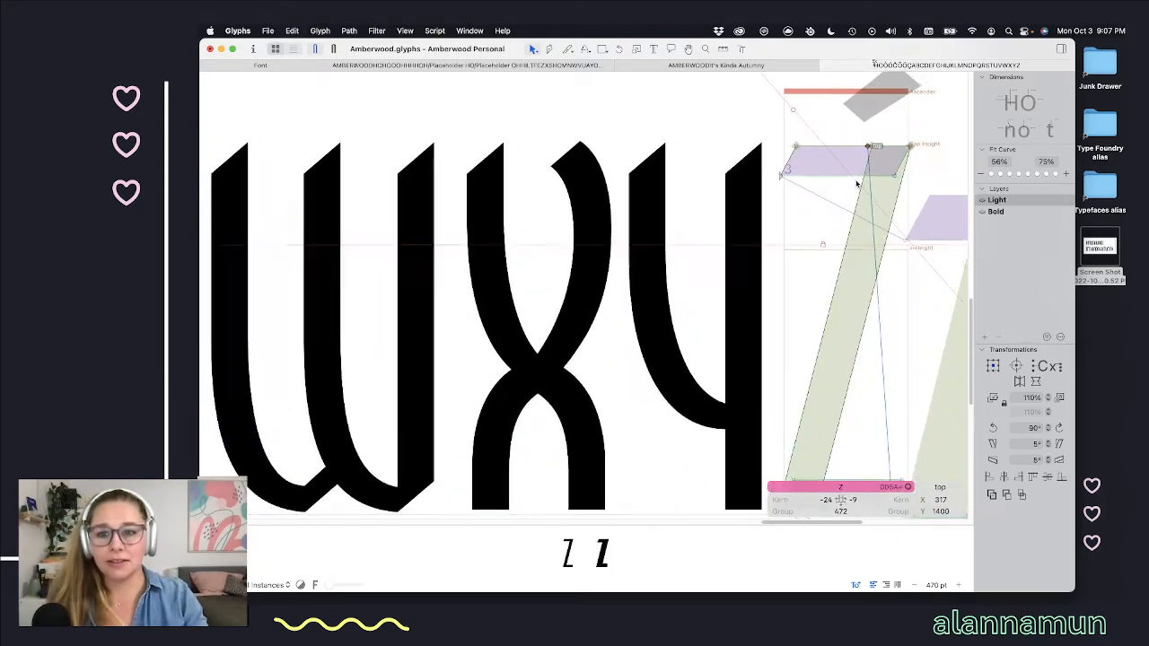
pyautogui.hotkey('shift', 'Left')
pyautogui.hotkey('shift', 'Left')
pyautogui.hotkey('shift', 'Left')
pyautogui.hotkey('shift', 'Left')
pyautogui.hotkey('shift', 'Left')
pyautogui.hotkey('shift', 'Left')
pyautogui.hotkey('shift', 'Left')
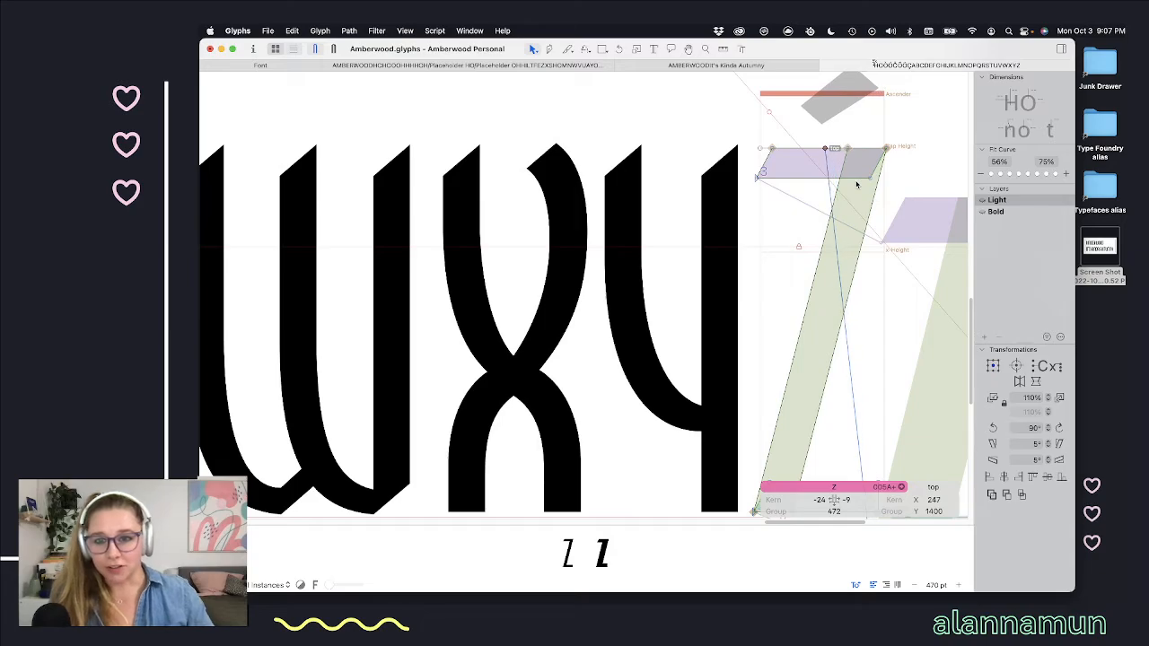
pyautogui.hotkey('shift', 'Left')
pyautogui.scroll(-5, 825, 168)
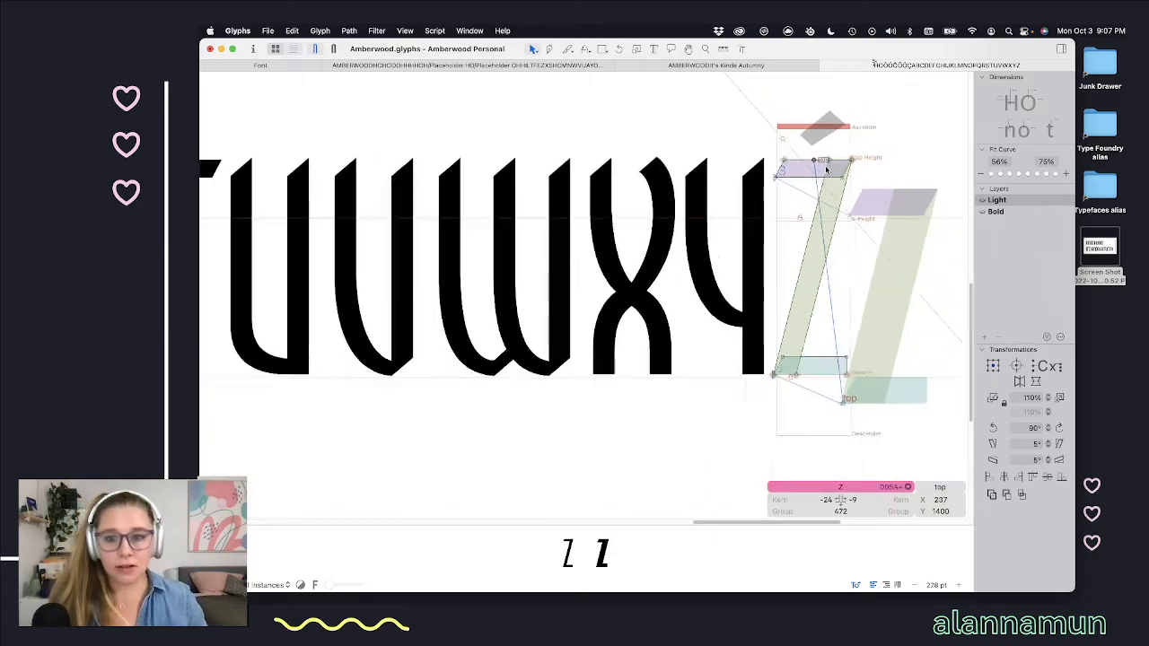
# Step: Review the accented capitals in the font overview and the combining accents in the edit text
pyautogui.scroll(-5, 683, 171)
pyautogui.hscroll(-5, 607, 134)
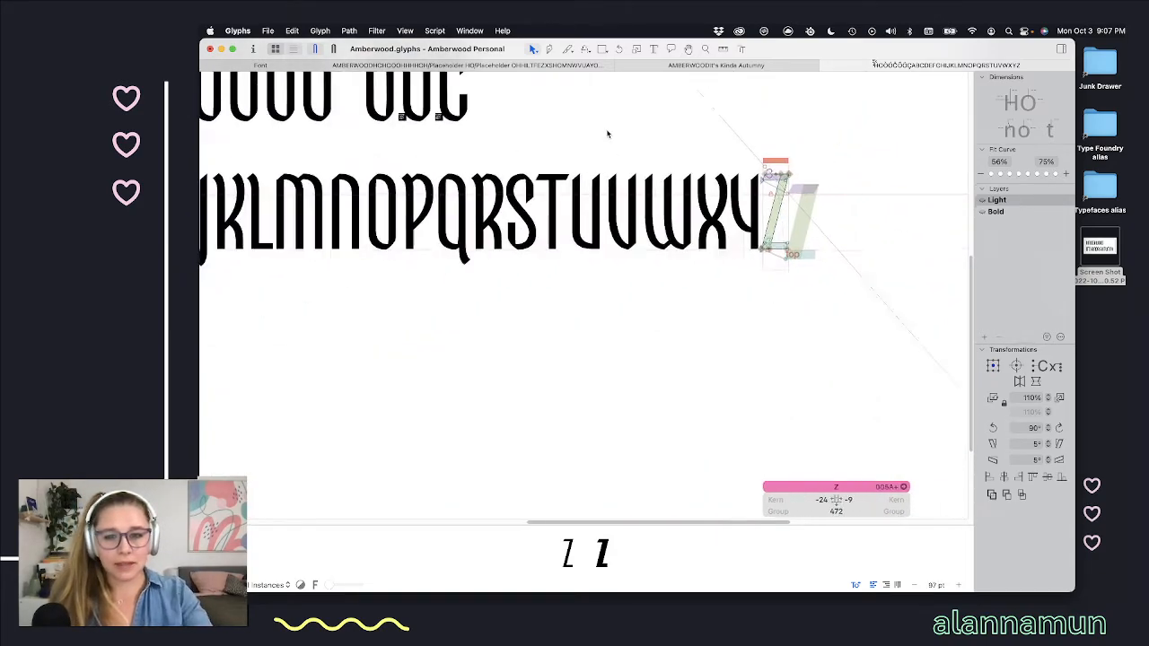
pyautogui.press('t')
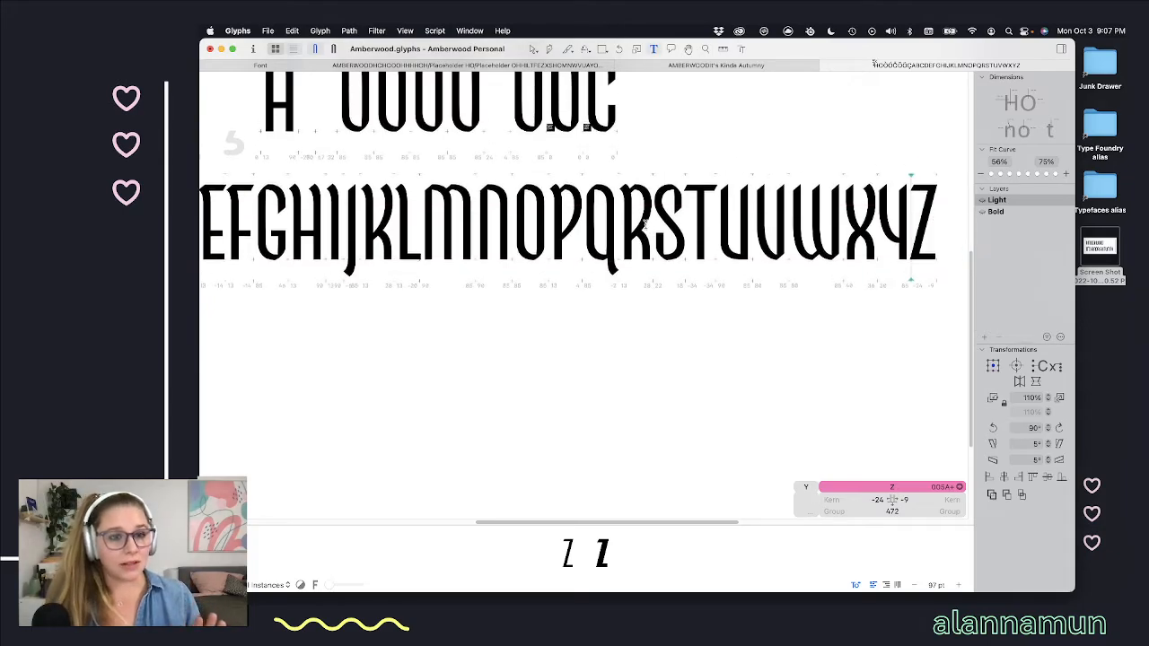
pyautogui.scroll(3, 669, 210)
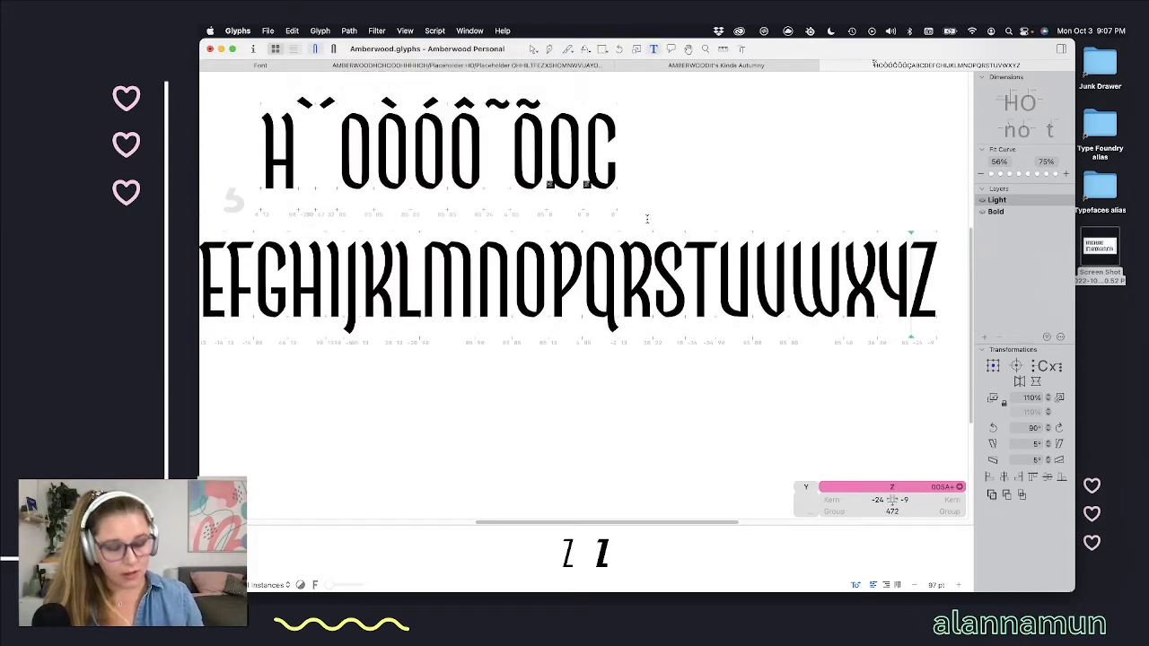
pyautogui.click(290, 68)
pyautogui.scroll(-5, 668, 380)
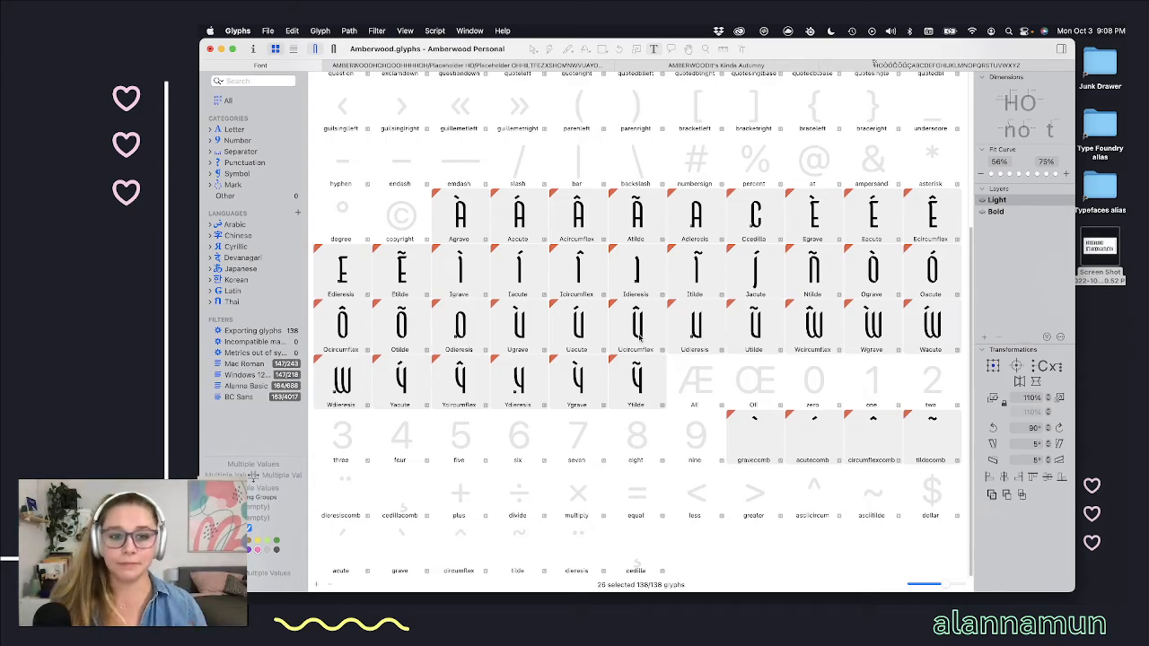
pyautogui.click(680, 400)
pyautogui.scroll(10, 680, 400)
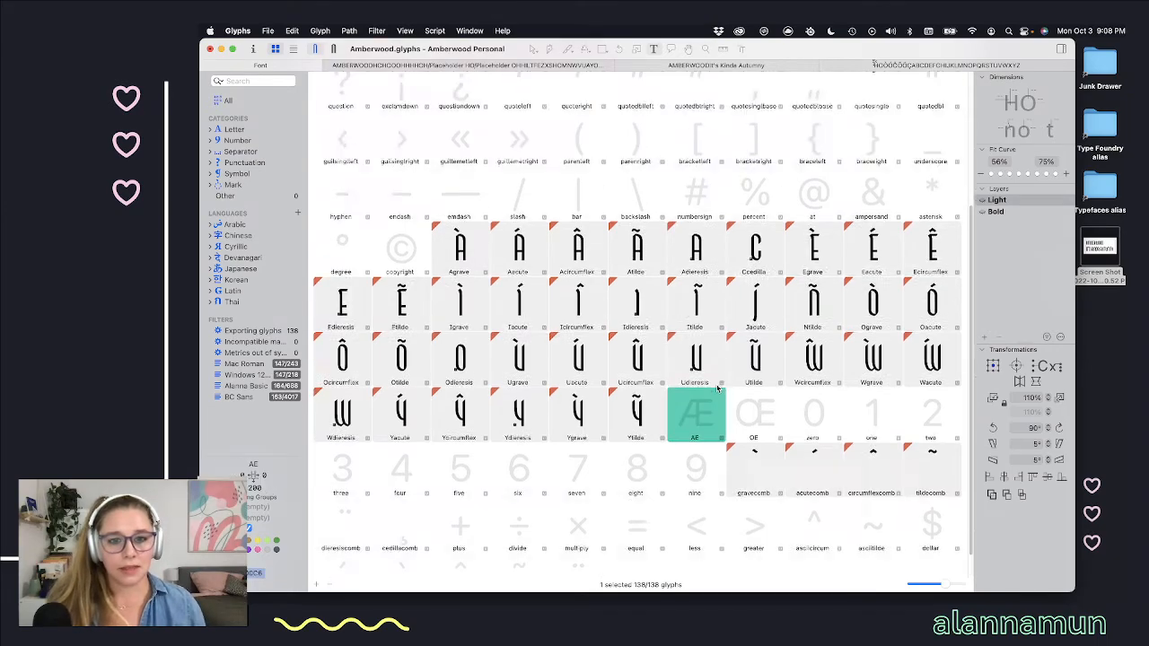
pyautogui.scroll(-10, 680, 401)
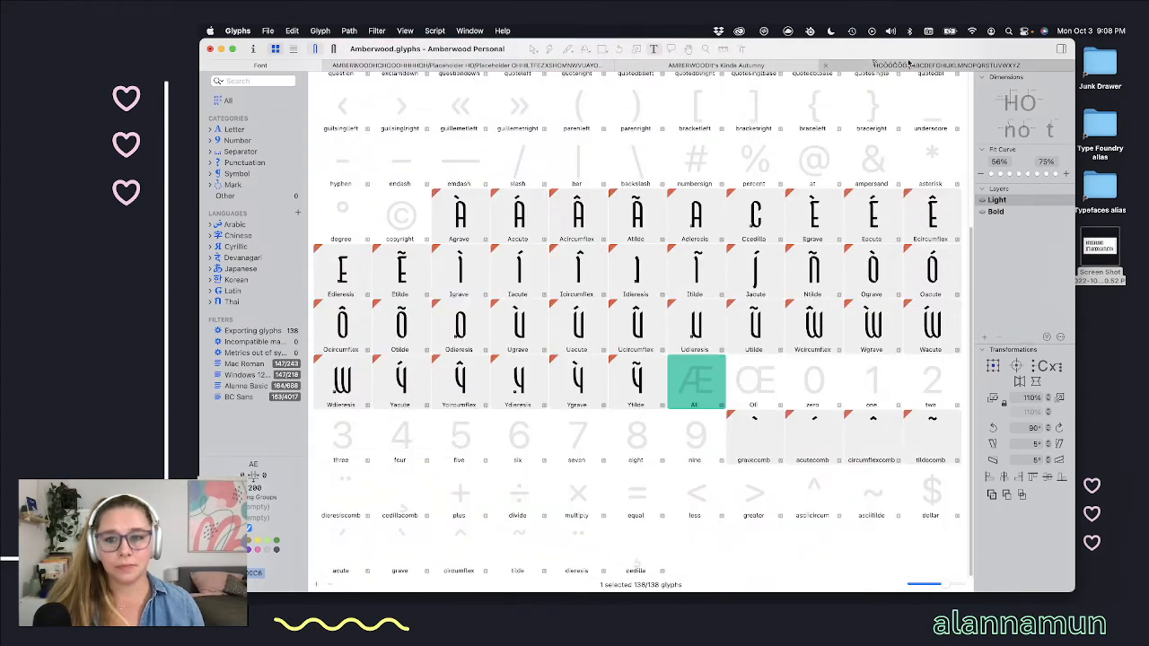
pyautogui.click(911, 66)
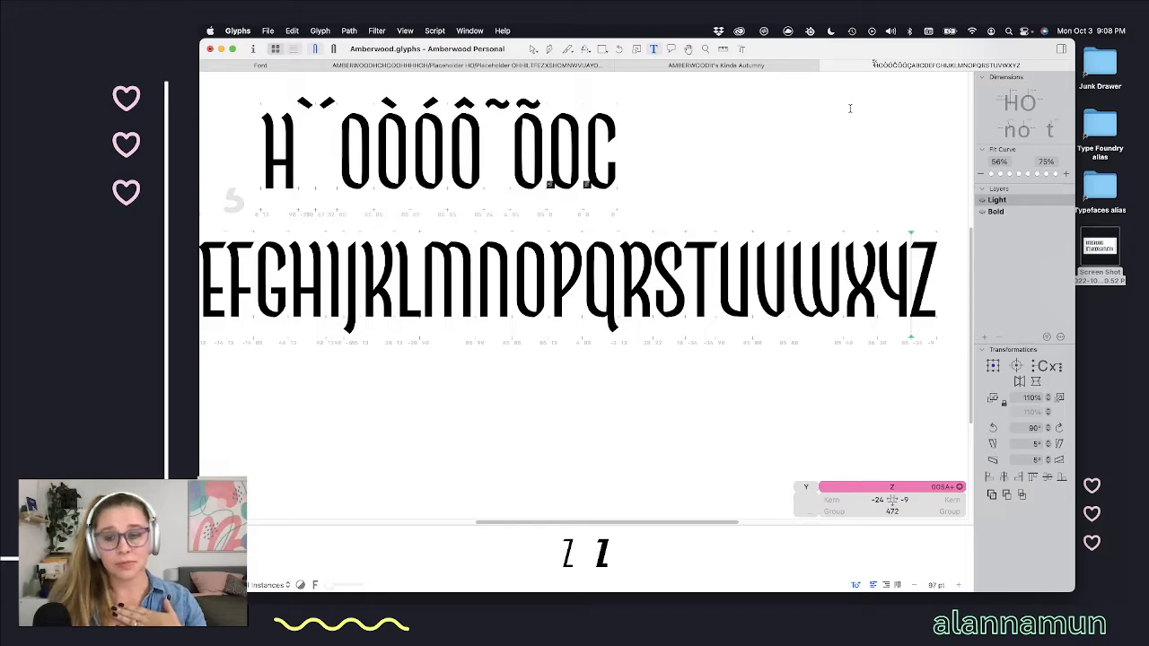
pyautogui.click(440, 288)
pyautogui.hscroll(-10, 404, 305)
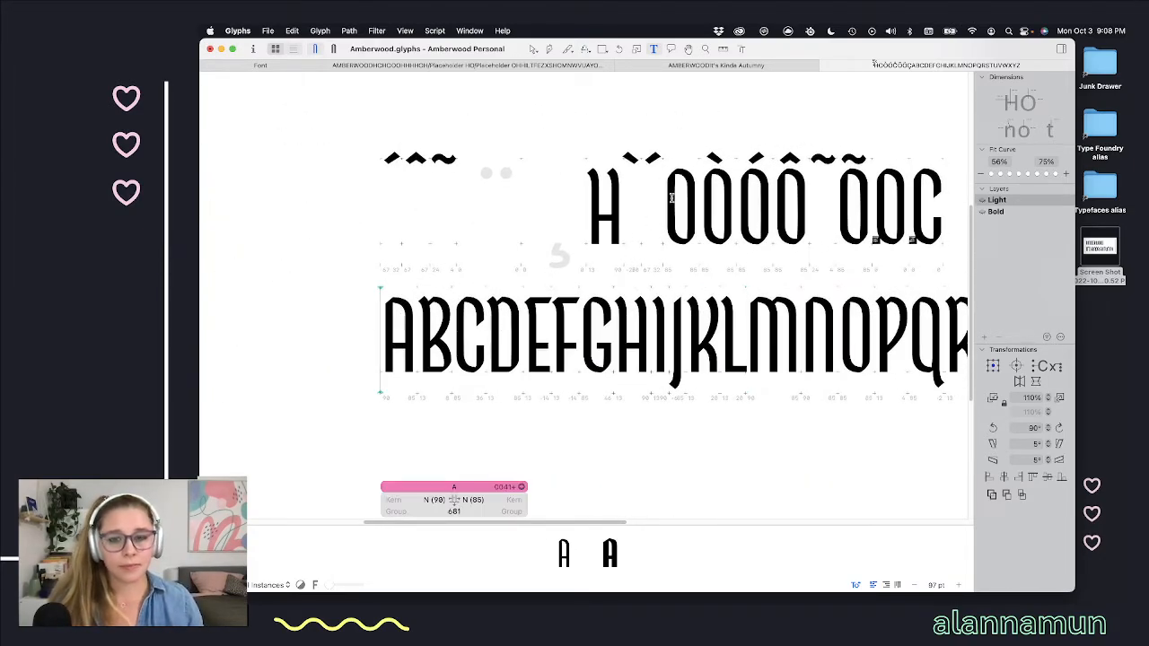
pyautogui.click(673, 199)
pyautogui.click(660, 191)
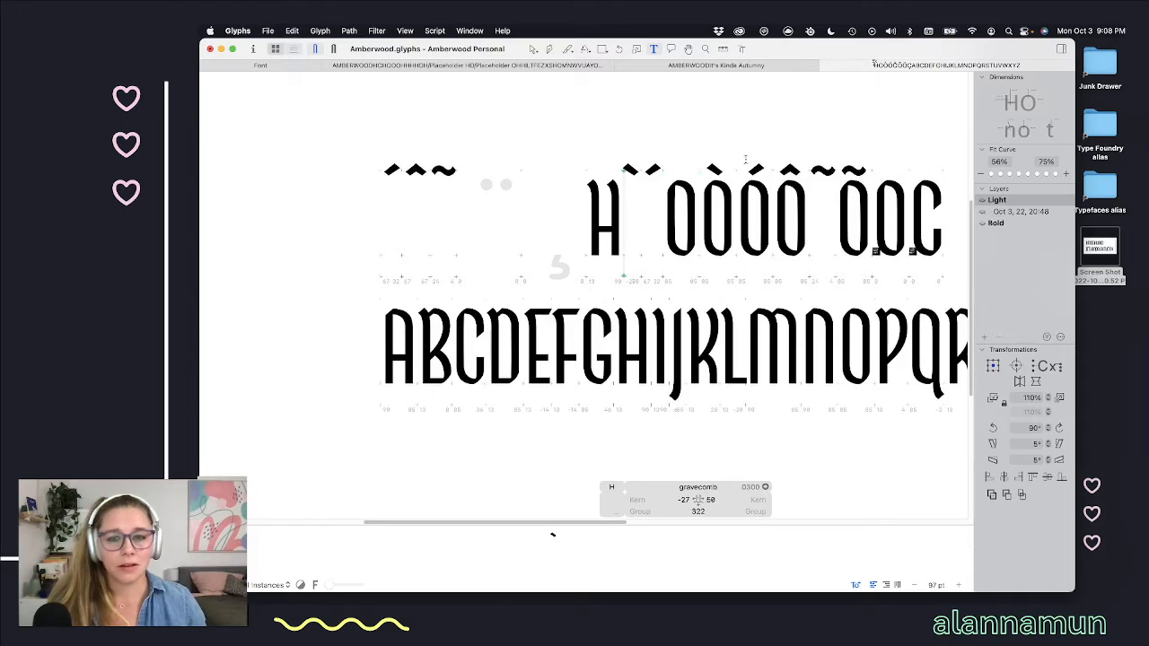
pyautogui.click(821, 175)
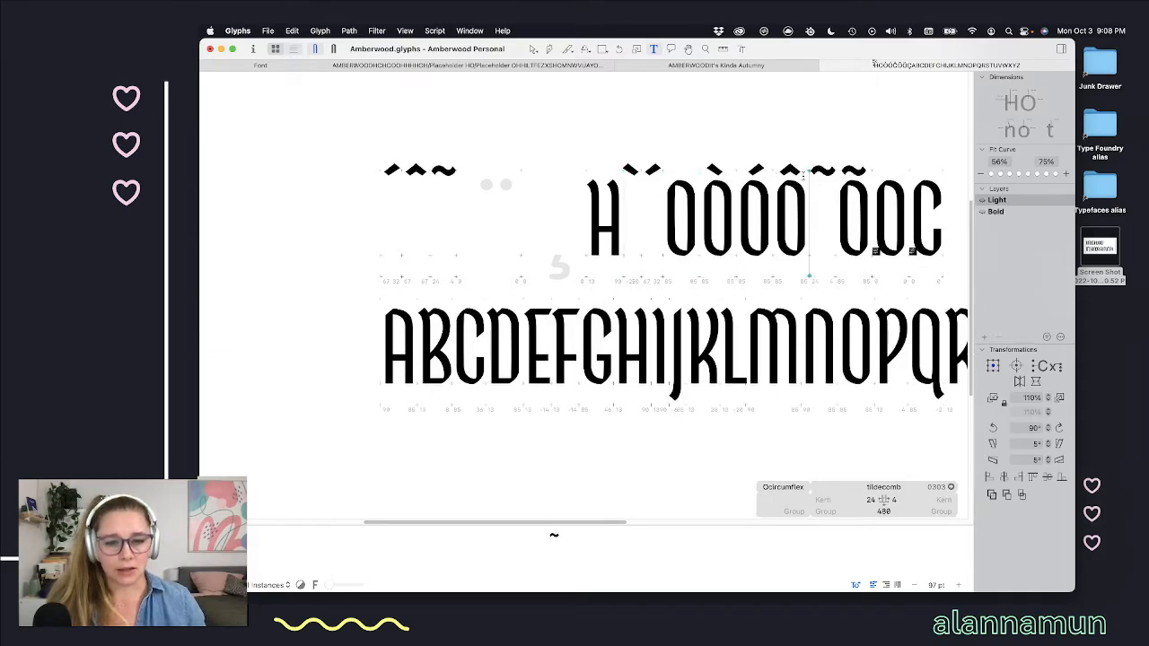
# Step: Add all accented capitals from Agrave to Ytilde to the edit text on a new line below the A to Z row
pyautogui.click(386, 66)
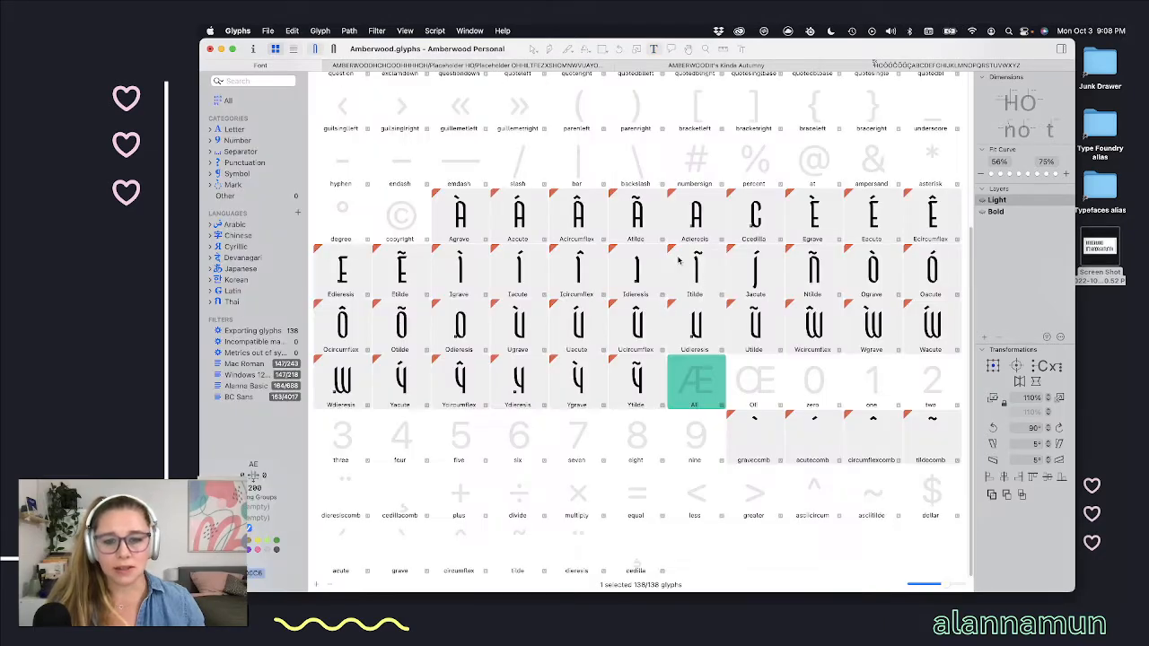
pyautogui.click(447, 213)
pyautogui.keyDown('shift'); pyautogui.click(640, 383); pyautogui.keyUp('shift')
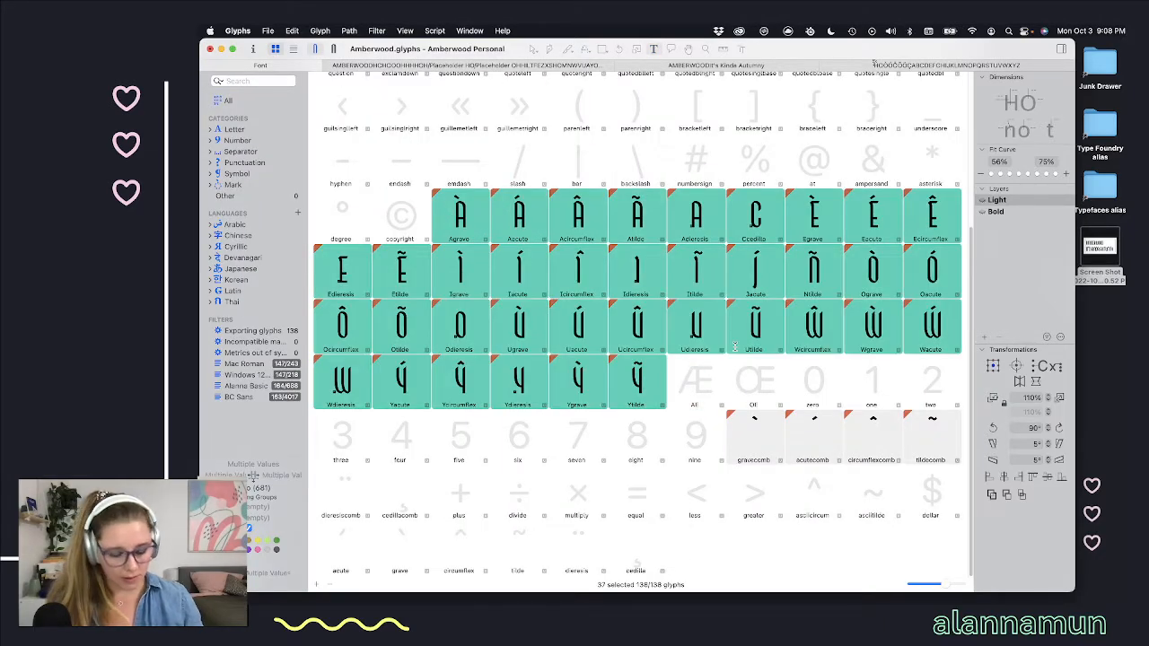
pyautogui.click(933, 67)
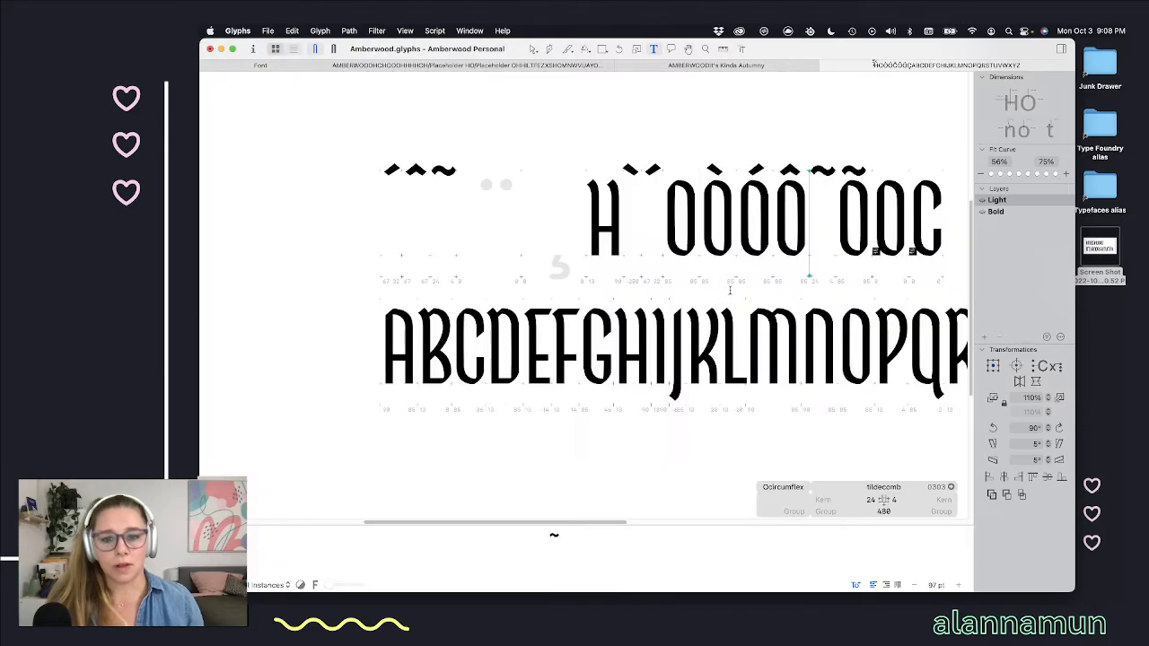
pyautogui.hscroll(10, 714, 307)
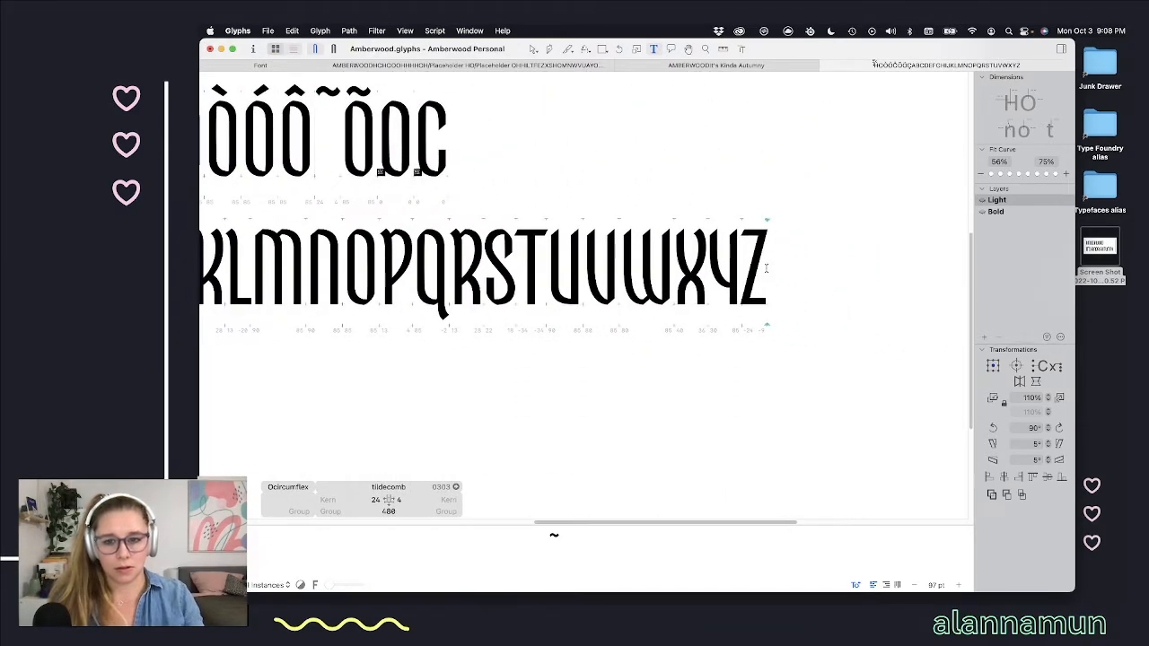
pyautogui.hscroll(-10, 895, 275)
pyautogui.scroll(-5, 896, 275)
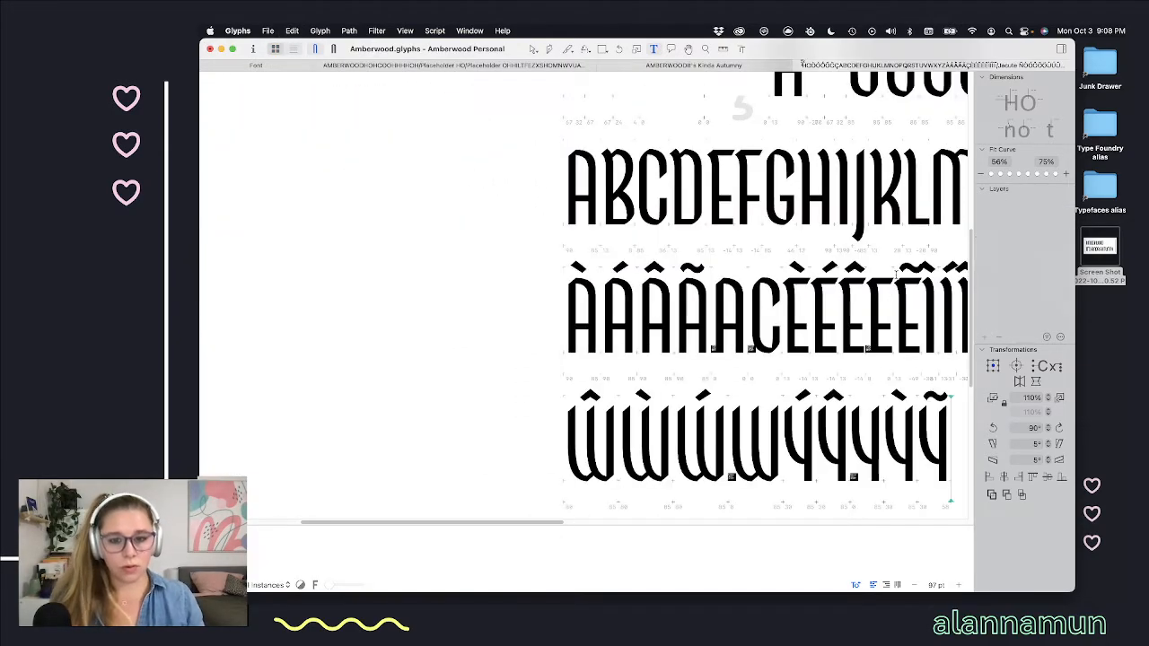
# Step: Examine how the accents sit on the accented capitals from Agrave to Ytilde and compare them with the base letters
pyautogui.hscroll(10, 804, 363)
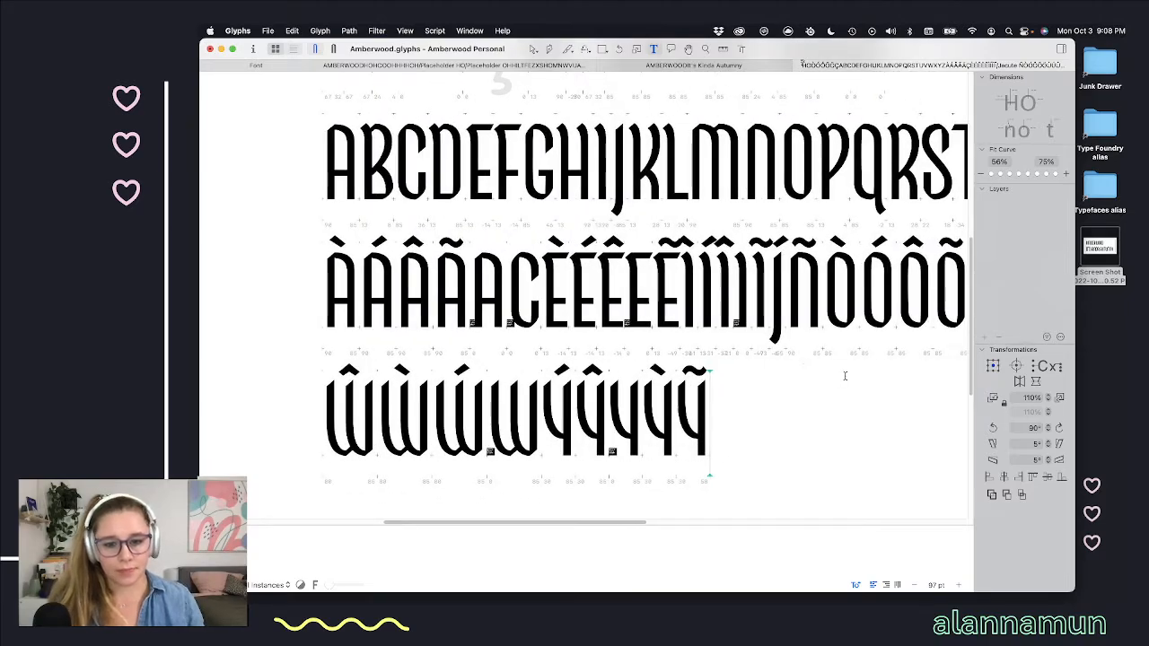
pyautogui.scroll(4, 833, 371)
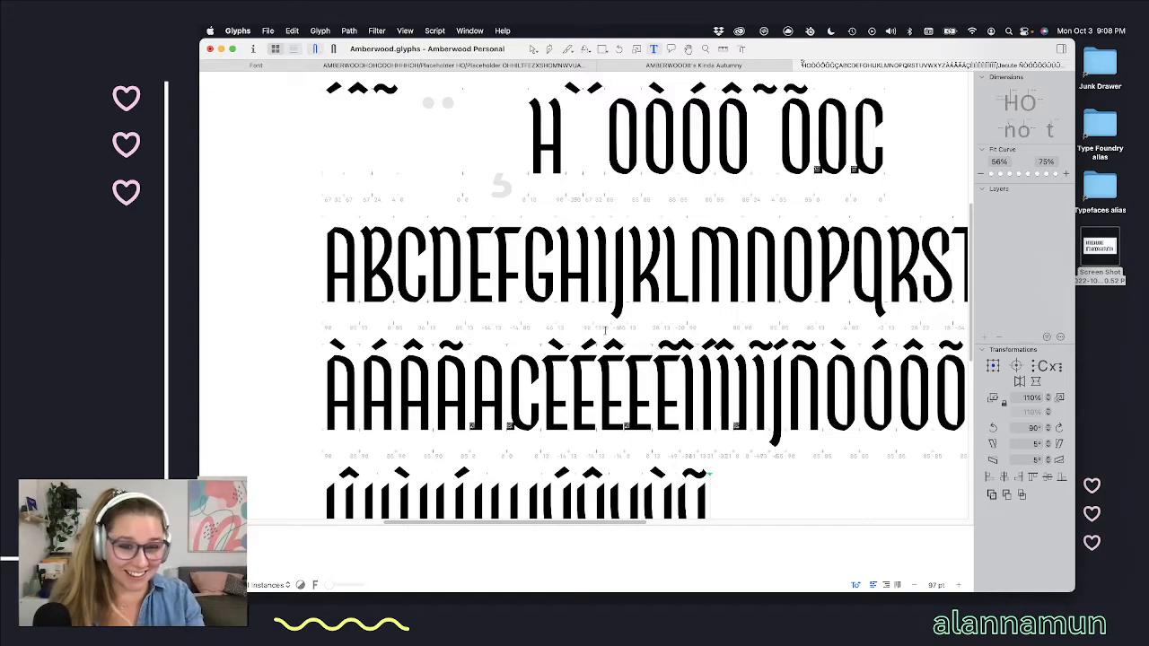
pyautogui.hscroll(5, 700, 311)
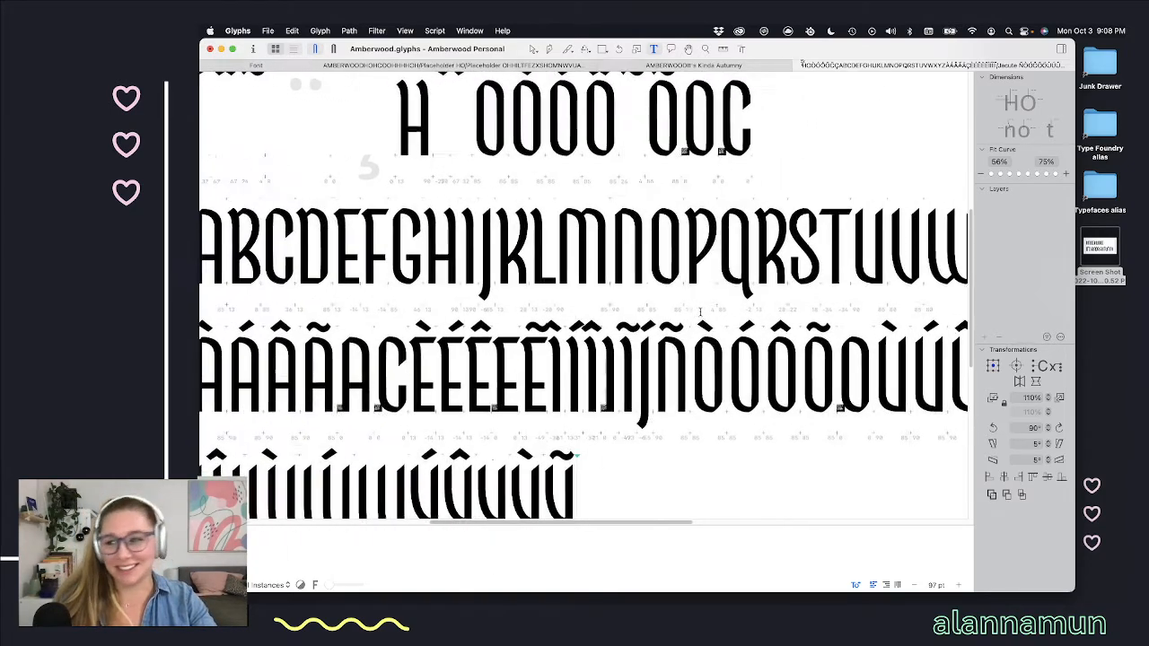
pyautogui.hscroll(3, 701, 312)
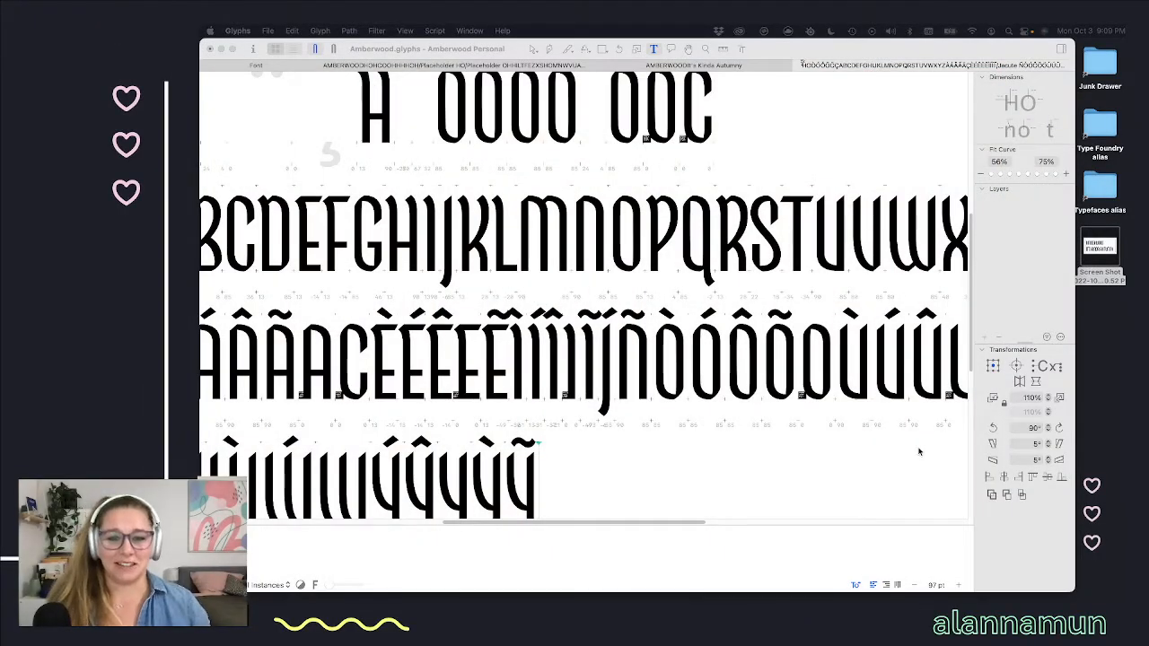
pyautogui.click(560, 467)
pyautogui.scroll(-3, 560, 462)
pyautogui.hscroll(2, 559, 462)
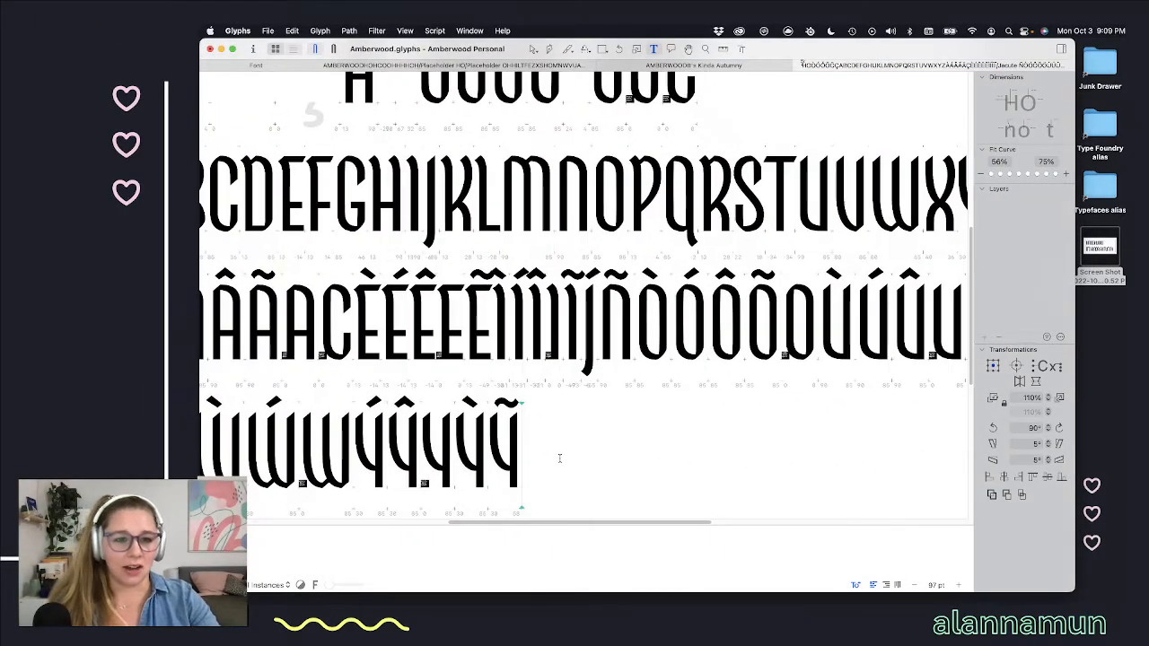
pyautogui.hscroll(3, 560, 459)
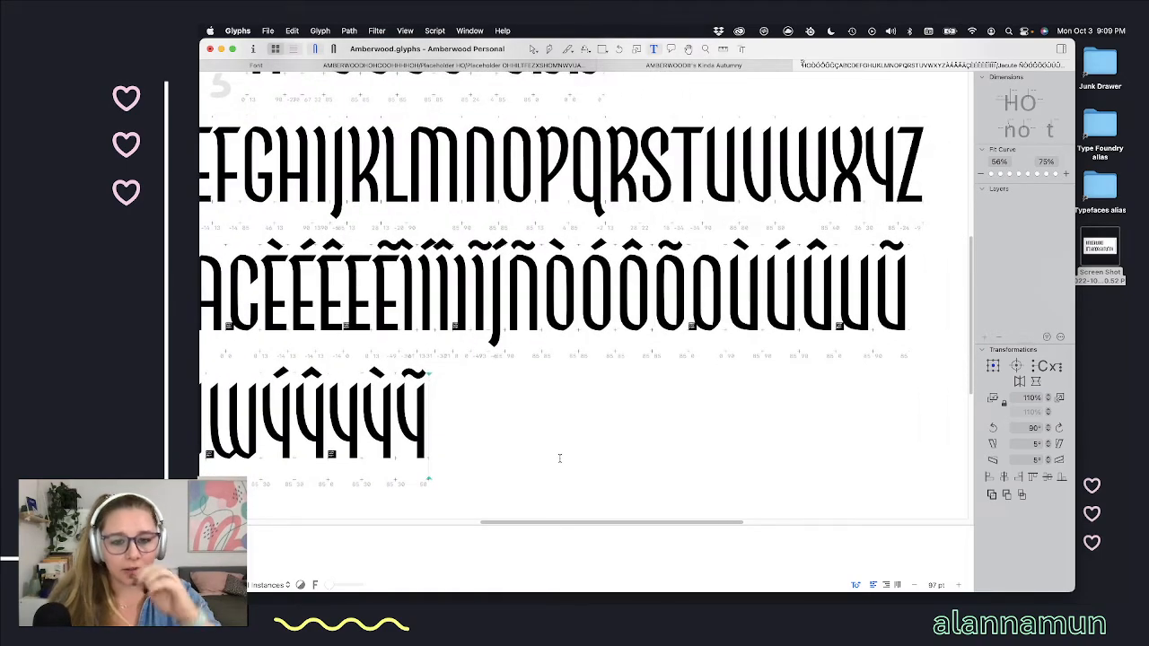
pyautogui.scroll(3, 602, 386)
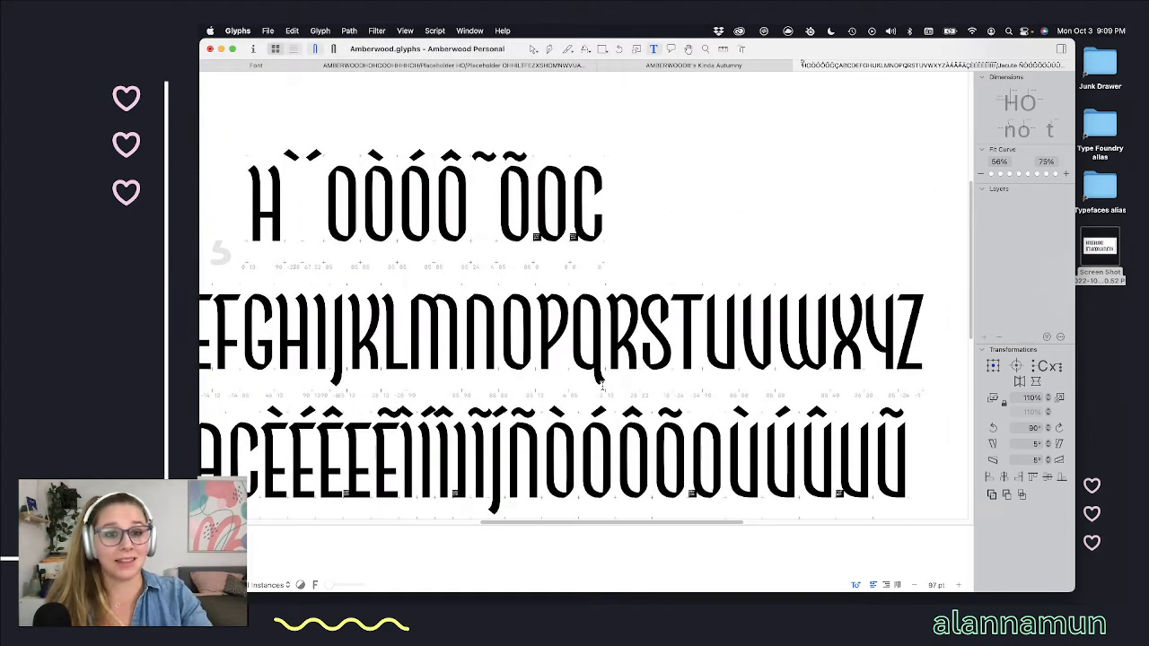
# Step: Open the combining tilde beside the Ocircumflex for outline editing in the Light layer
pyautogui.hscroll(-2, 598, 261)
pyautogui.click(575, 196)
pyautogui.scroll(10, 580, 192)
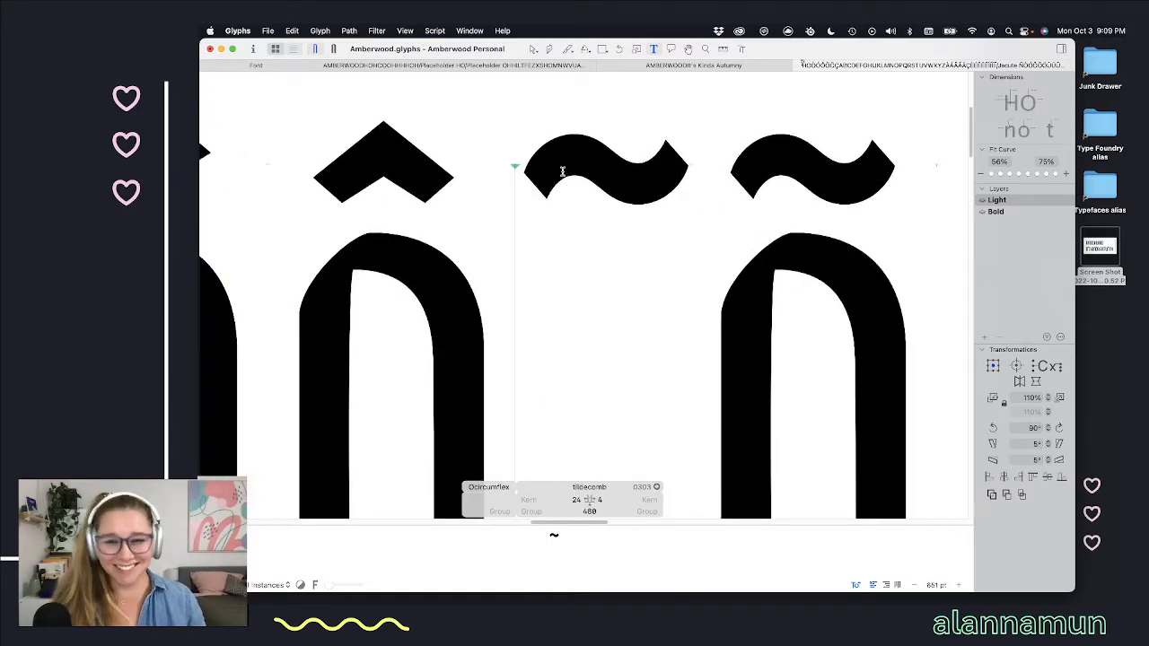
pyautogui.scroll(-2, 601, 130)
pyautogui.scroll(2, 608, 147)
pyautogui.scroll(-2, 585, 221)
pyautogui.press('Escape')
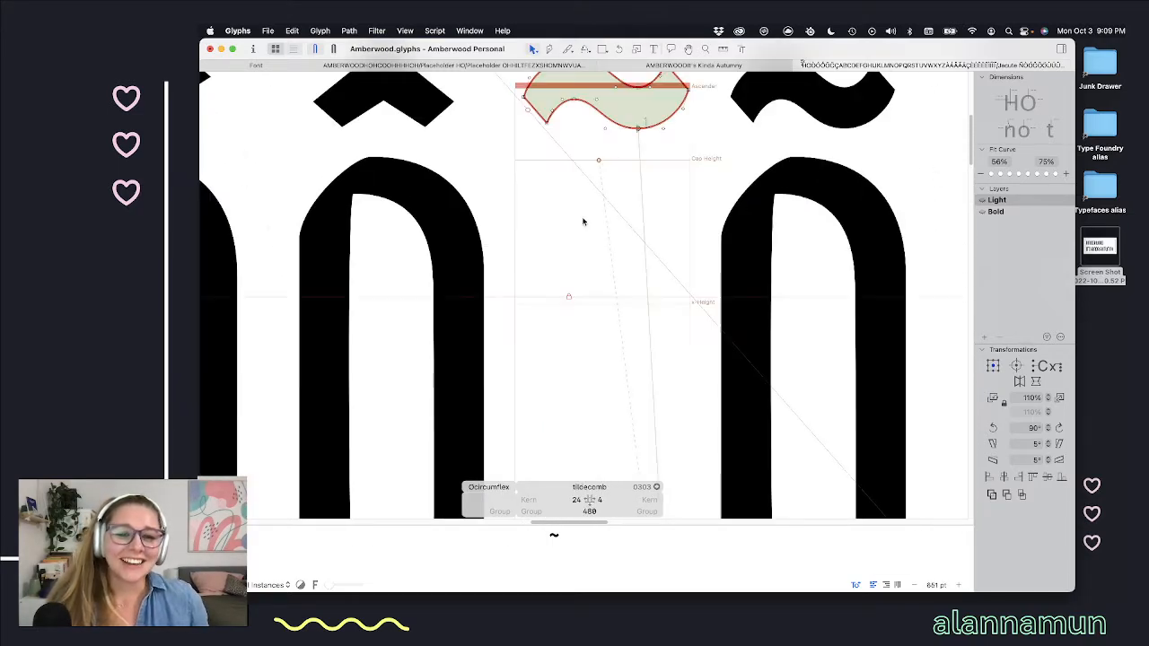
pyautogui.scroll(2, 583, 212)
pyautogui.scroll(3, 621, 211)
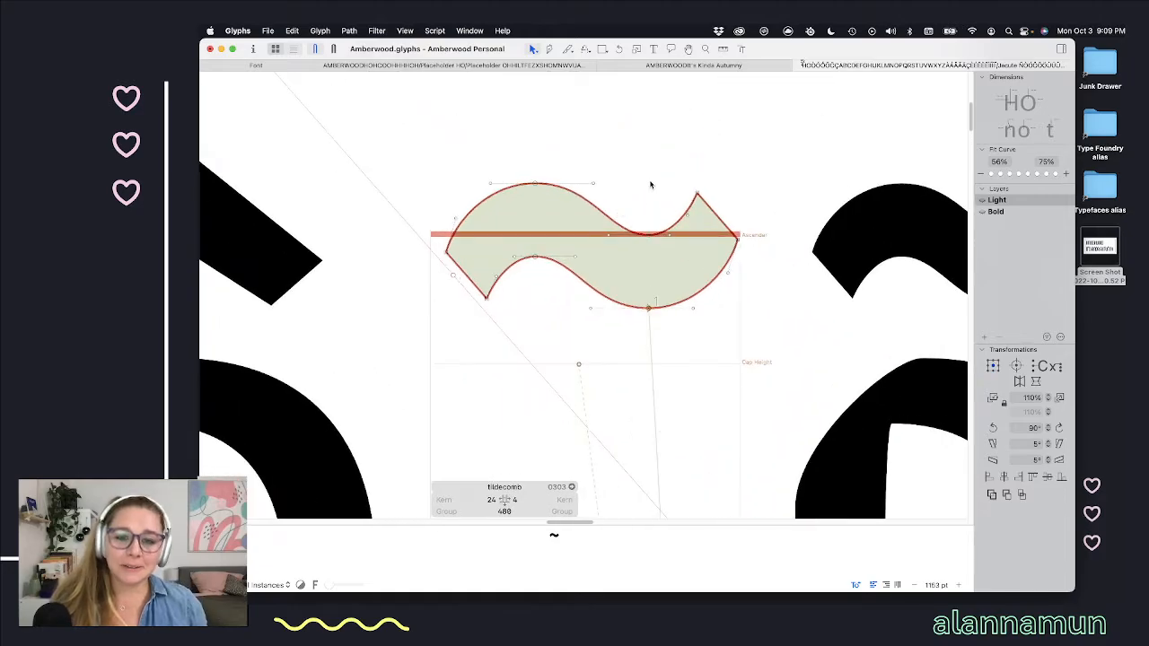
# Step: Narrow the tilde from its right side by shifting the right curve nodes to X 397 and the right tip another 10 units left
pyautogui.moveTo(755, 153); pyautogui.dragTo(639, 328)
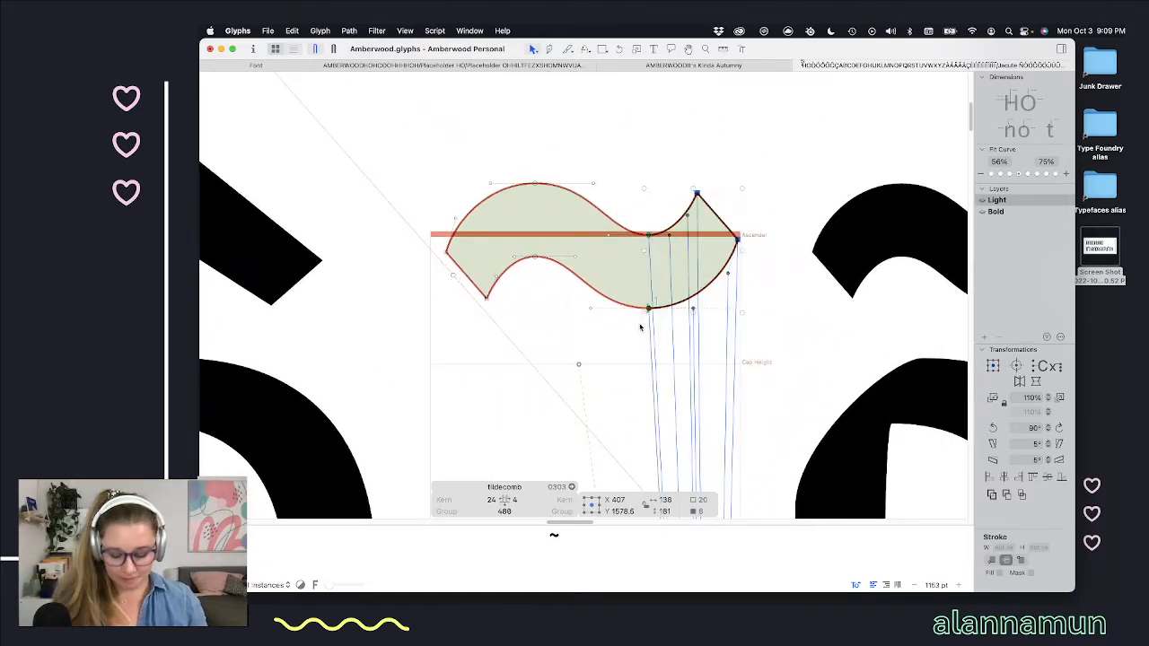
pyautogui.hotkey('shift', 'Left')
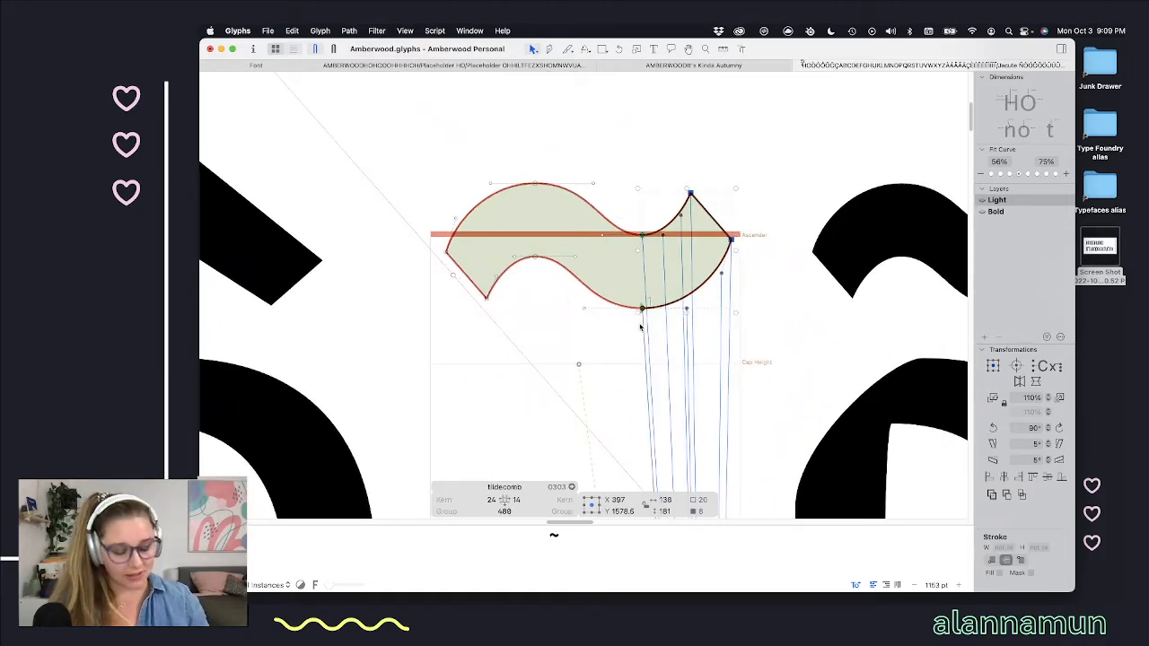
pyautogui.press('super+z')
pyautogui.hotkey('alt', 'shift', 'Left')
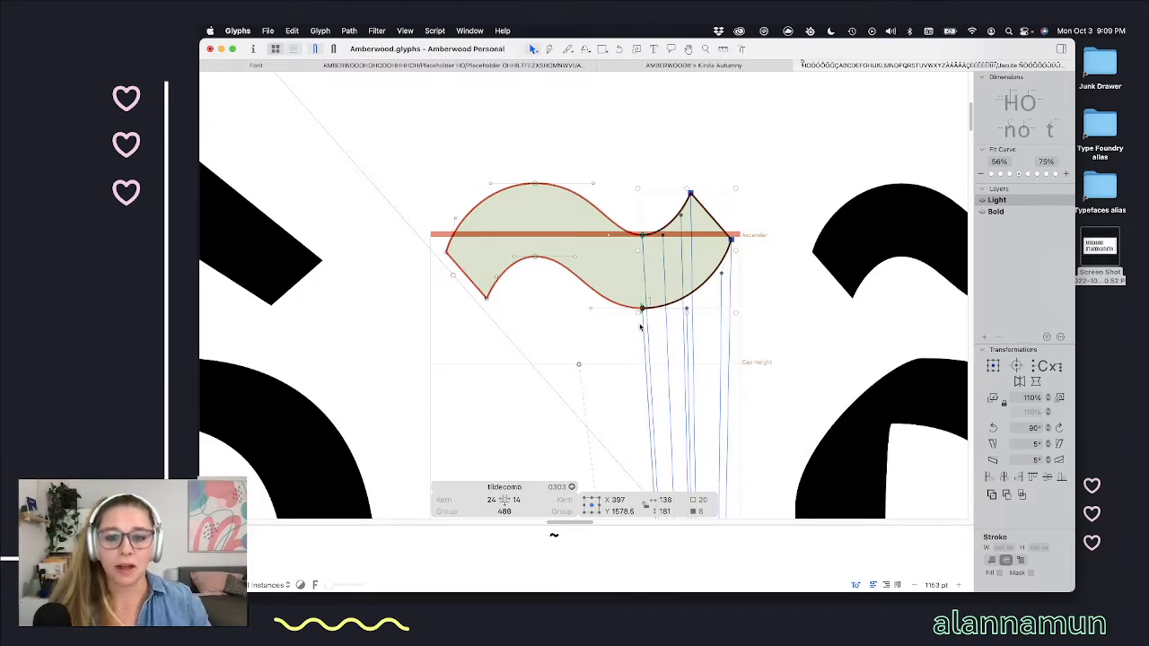
pyautogui.moveTo(777, 147); pyautogui.dragTo(672, 345)
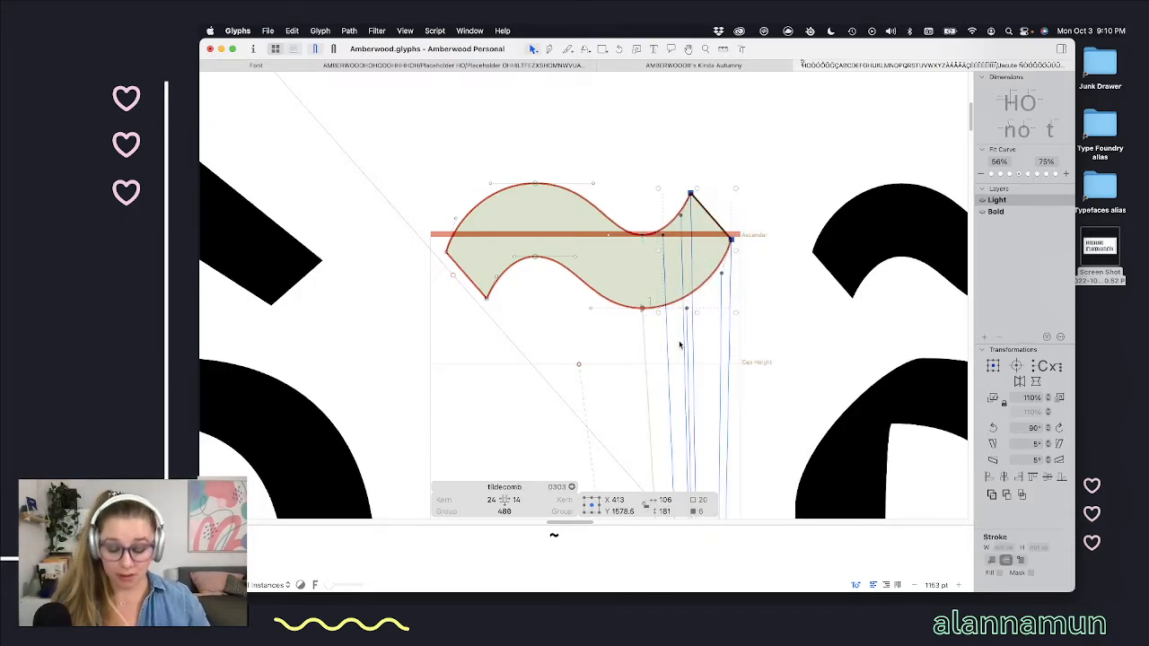
pyautogui.hotkey('shift', 'Left')
# Step: Narrow the tilde from its left side by shifting the left tip to X 87 and the left curve with its extreme nodes to X 108
pyautogui.moveTo(419, 158); pyautogui.dragTo(519, 330)
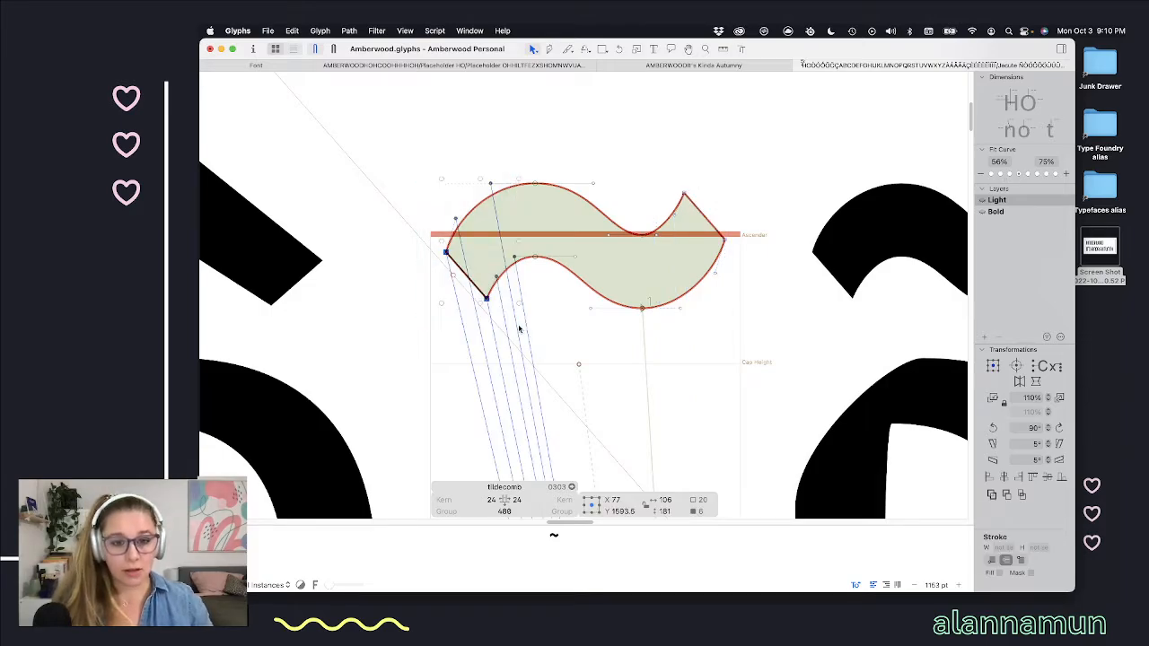
pyautogui.press('super+shift+Right')
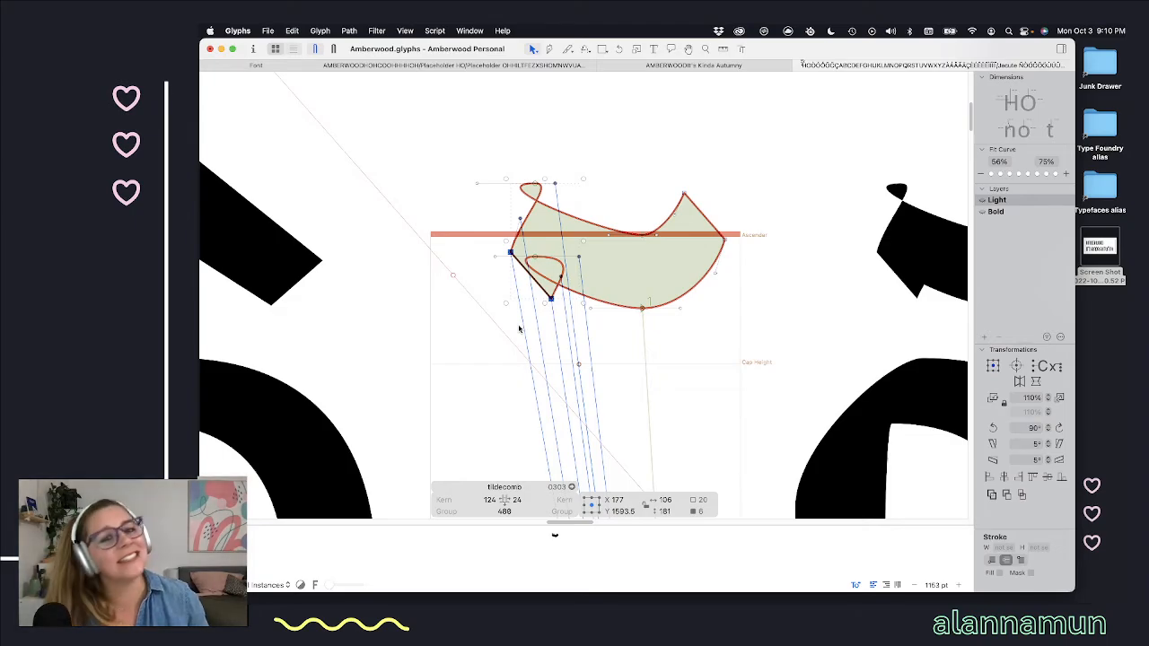
pyautogui.press('super+z')
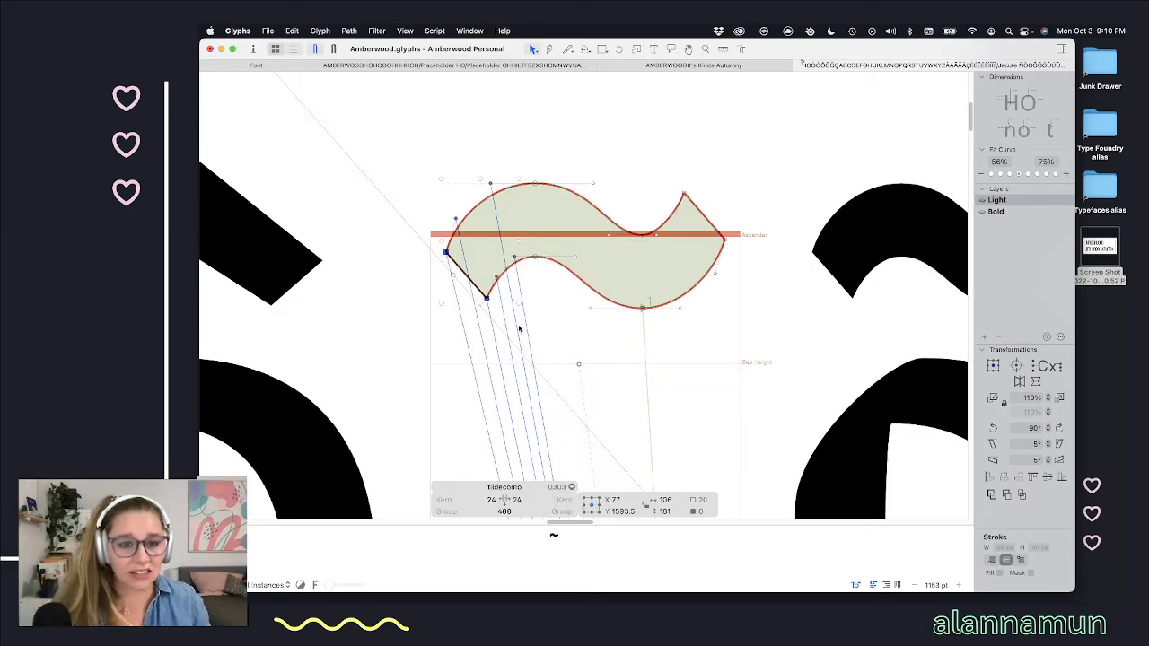
pyautogui.hotkey('shift', 'Right')
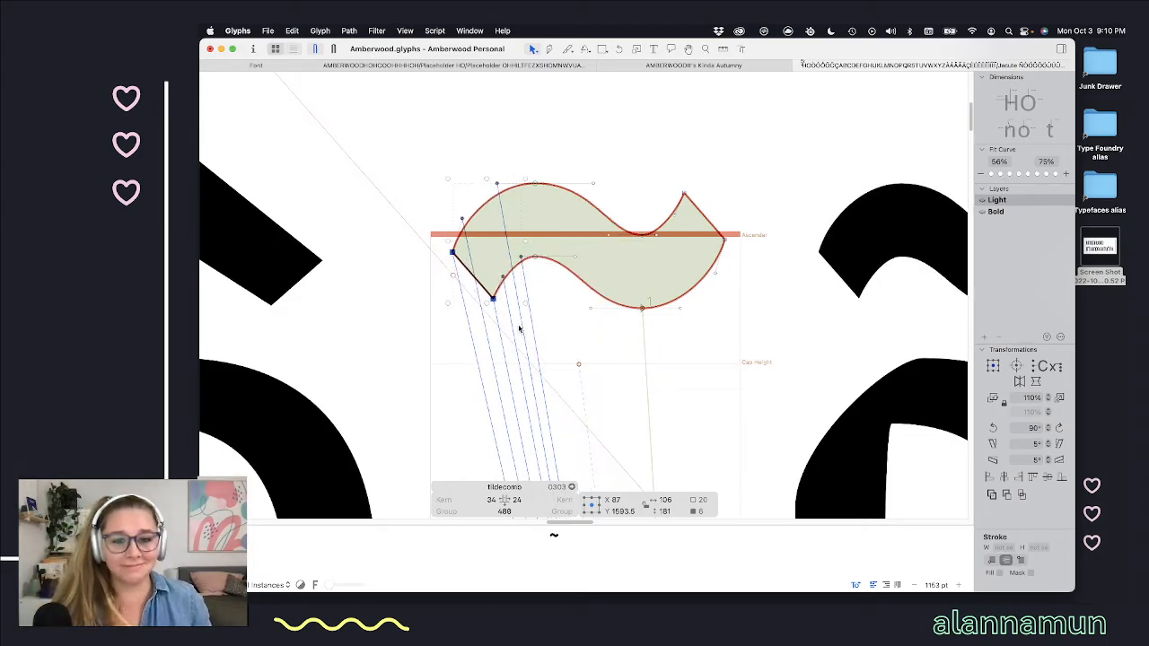
pyautogui.moveTo(550, 152); pyautogui.dragTo(418, 318)
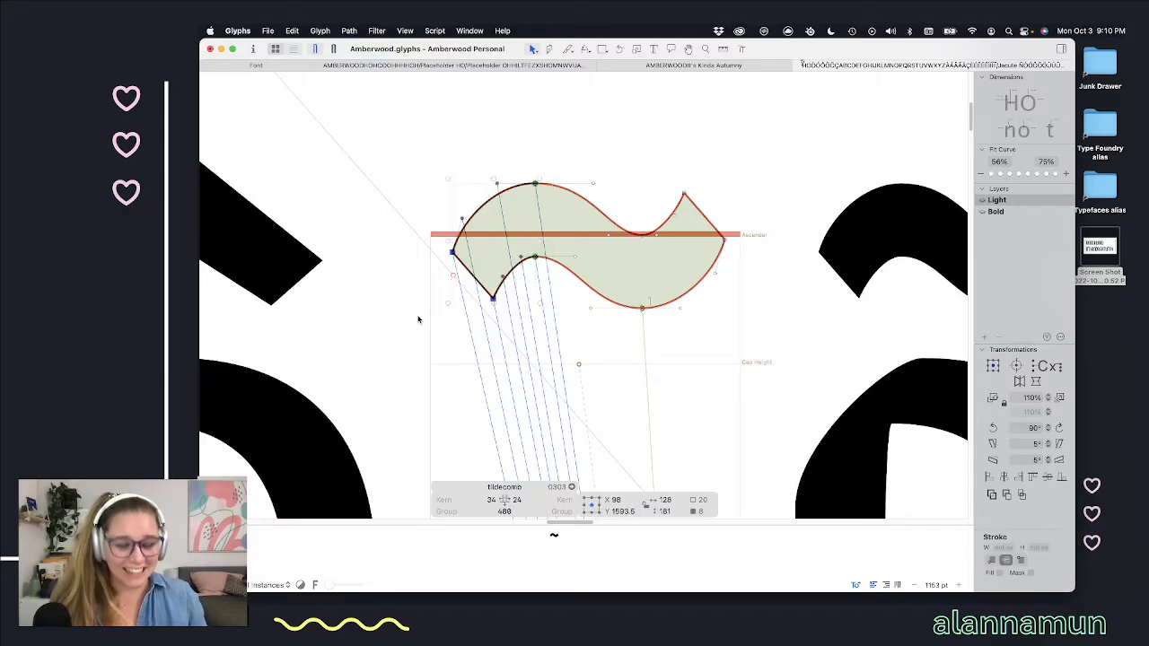
pyautogui.hotkey('shift', 'Right')
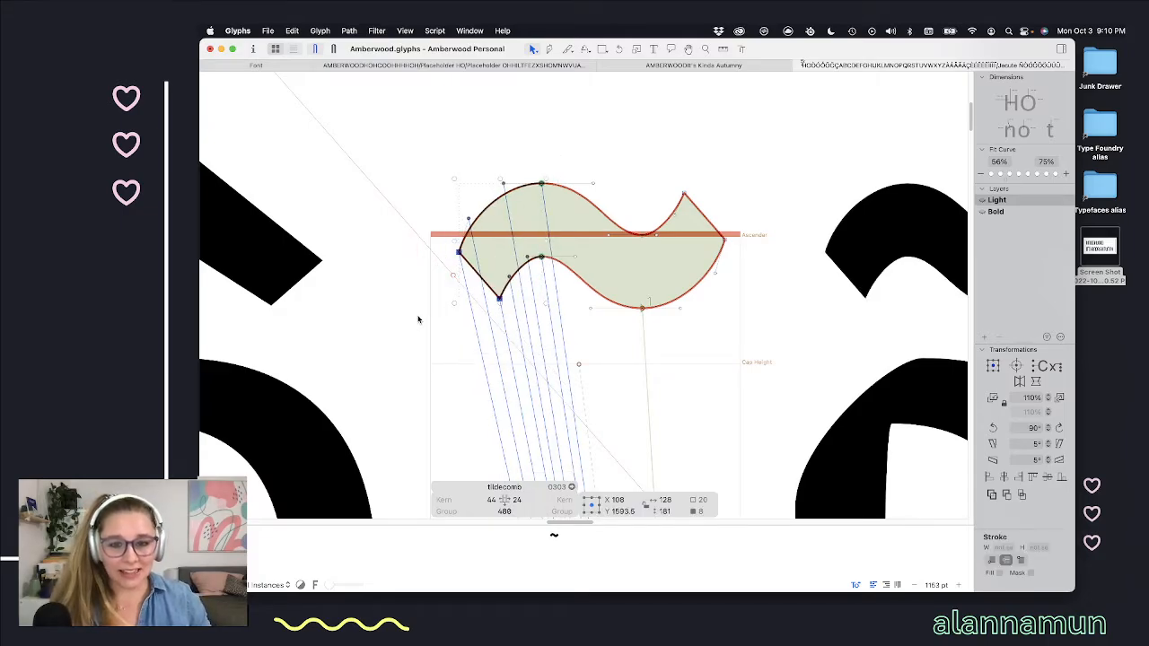
# Step: Narrow the tilde by shifting its right end, with the curve nodes, 10 units left to a centre X of 382
pyautogui.moveTo(770, 175); pyautogui.dragTo(625, 332)
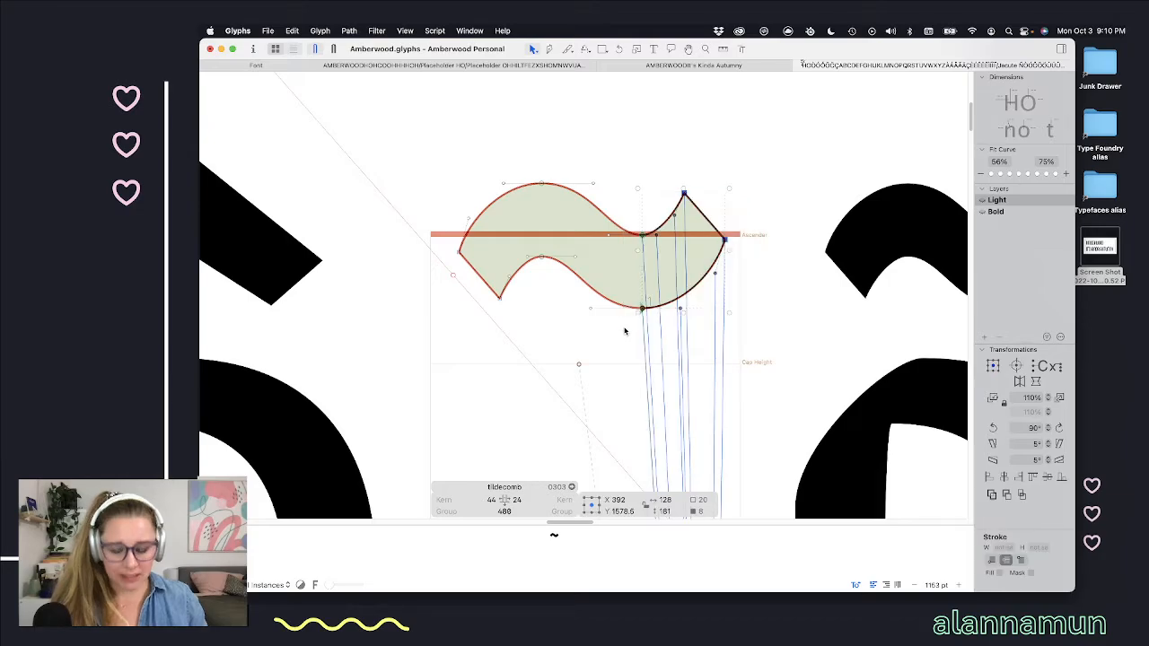
pyautogui.hotkey('shift', 'Left')
pyautogui.press('space')
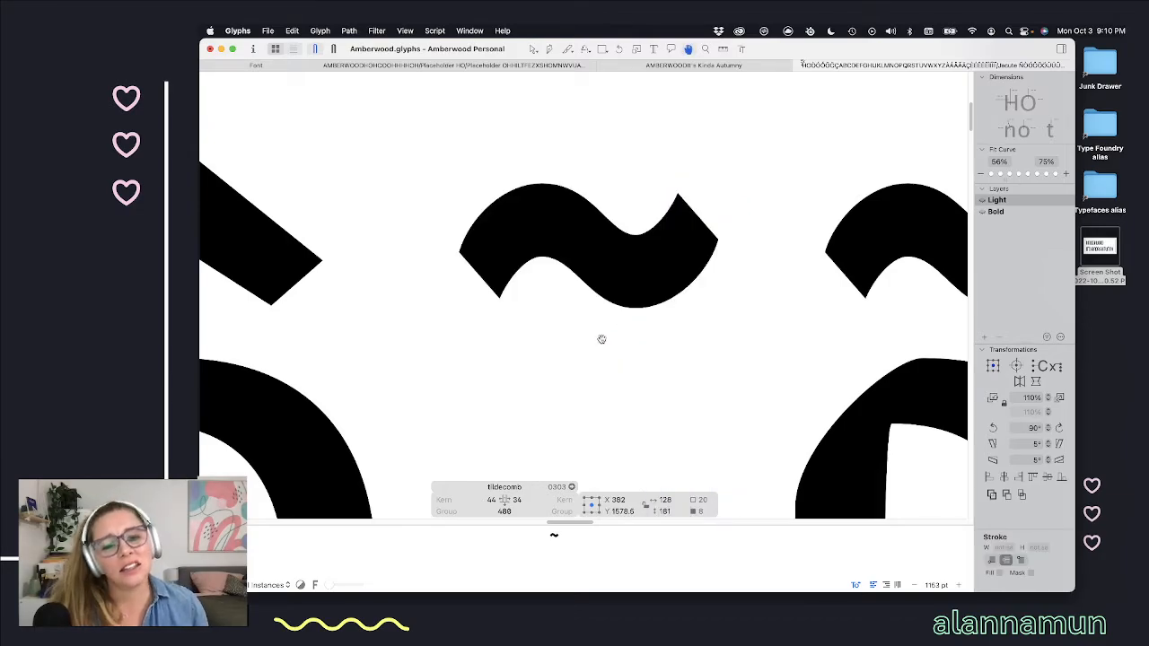
pyautogui.click(544, 311)
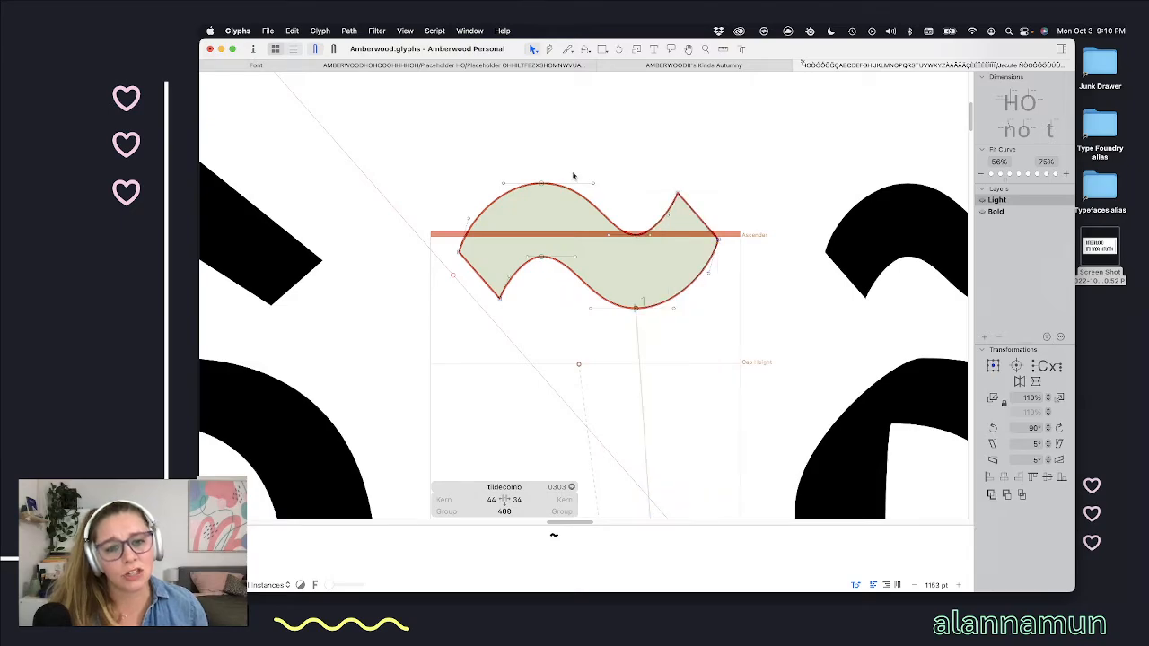
# Step: Shift the tilde's left end, with its curve nodes, 20 units right to a centre X of 128
pyautogui.moveTo(572, 167); pyautogui.dragTo(437, 354)
pyautogui.hotkey('shift', 'Right')
pyautogui.hotkey('shift', 'Right')
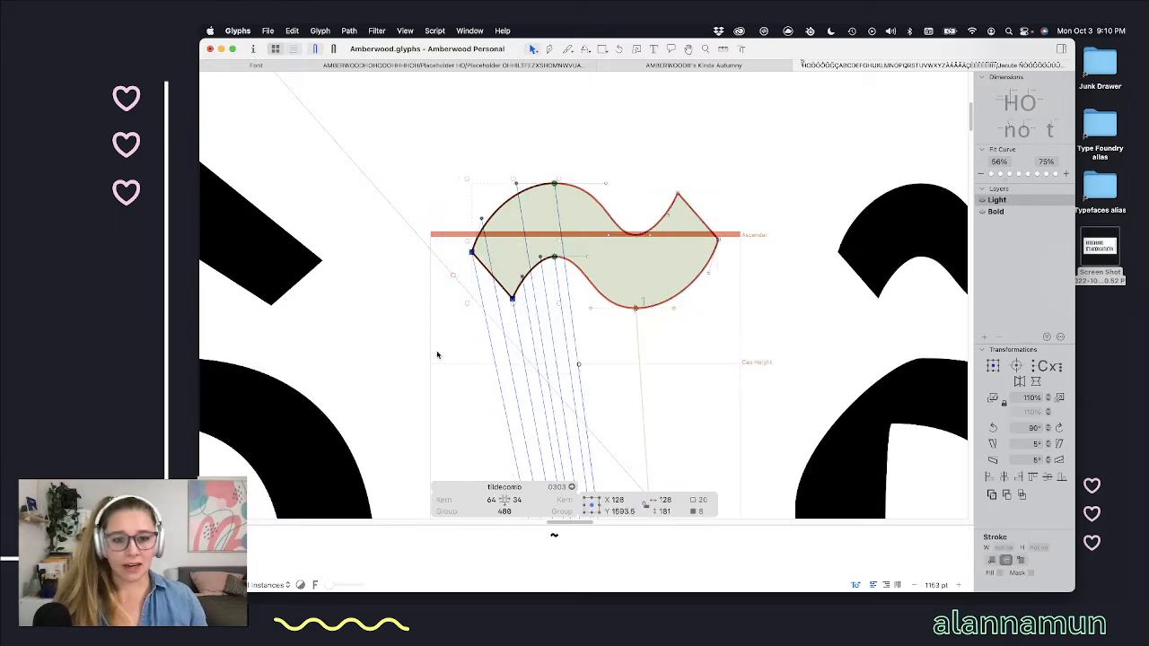
pyautogui.press('space')
# Step: Examine the narrowed tilde above the Otilde and compare it with the neighbouring accented O glyphs
pyautogui.scroll(-6, 544, 268)
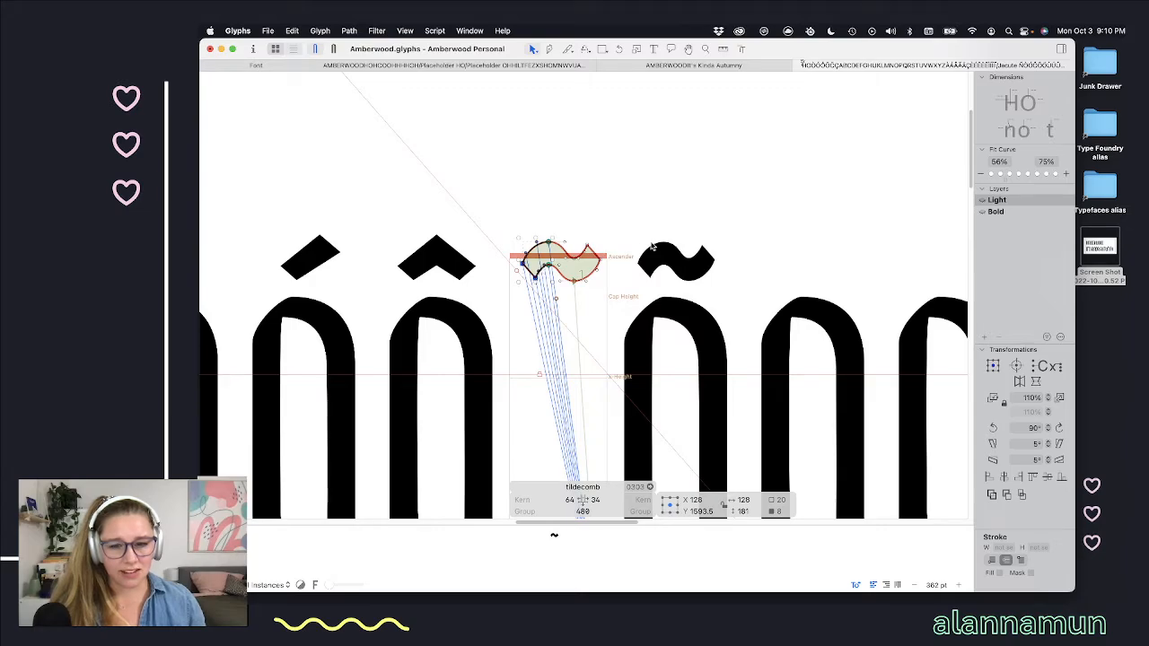
pyautogui.scroll(-3, 732, 253)
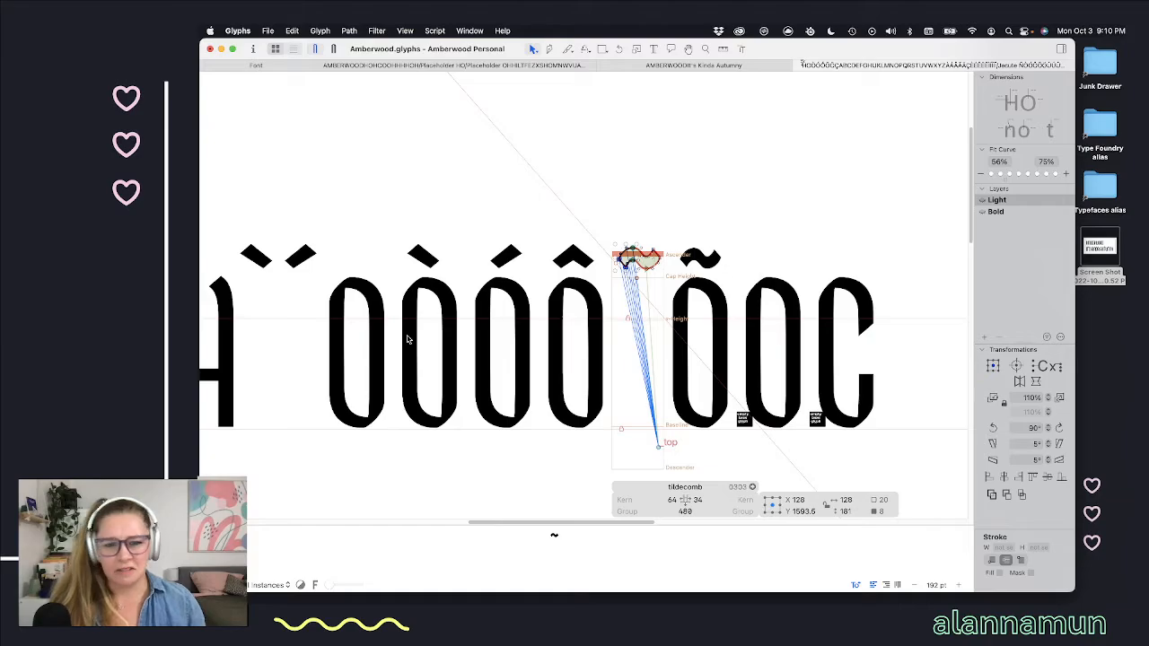
pyautogui.scroll(5, 763, 279)
pyautogui.hscroll(3, 886, 255)
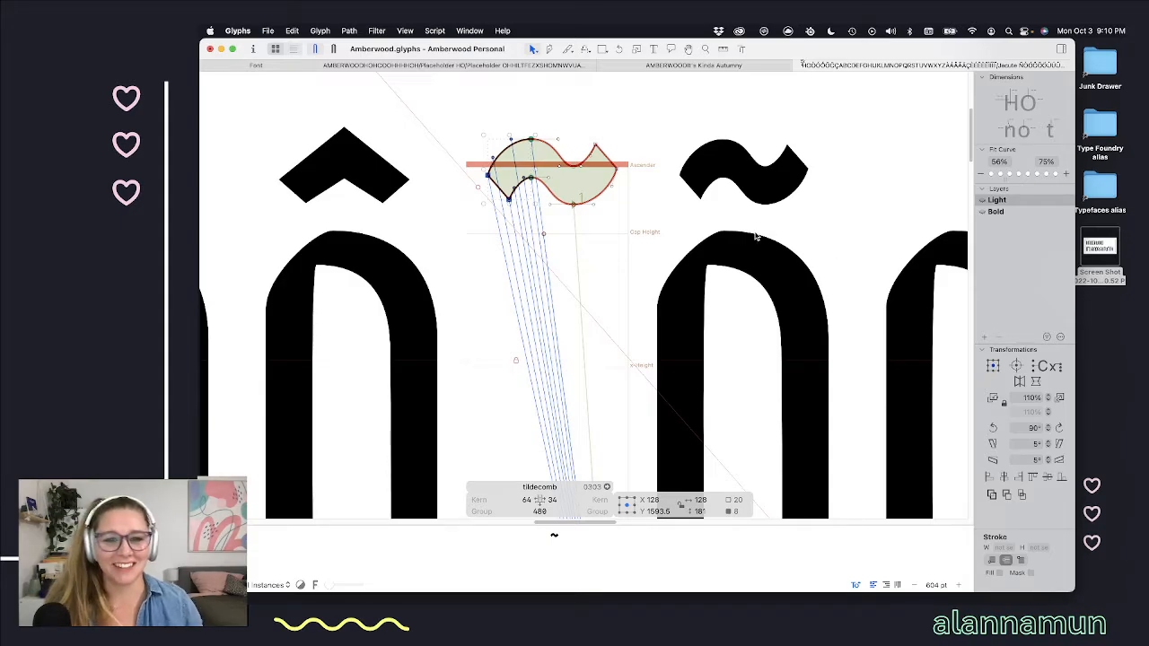
pyautogui.click(733, 228)
pyautogui.scroll(4, 770, 170)
pyautogui.scroll(-4, 738, 198)
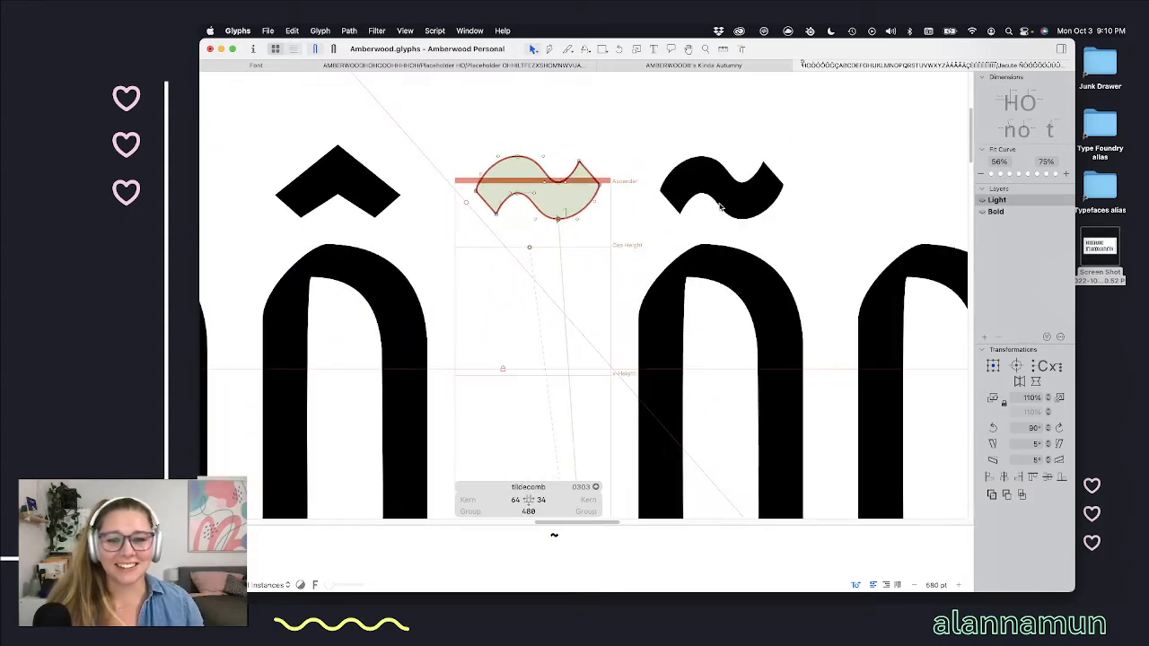
pyautogui.scroll(3, 698, 219)
pyautogui.scroll(3, 698, 219)
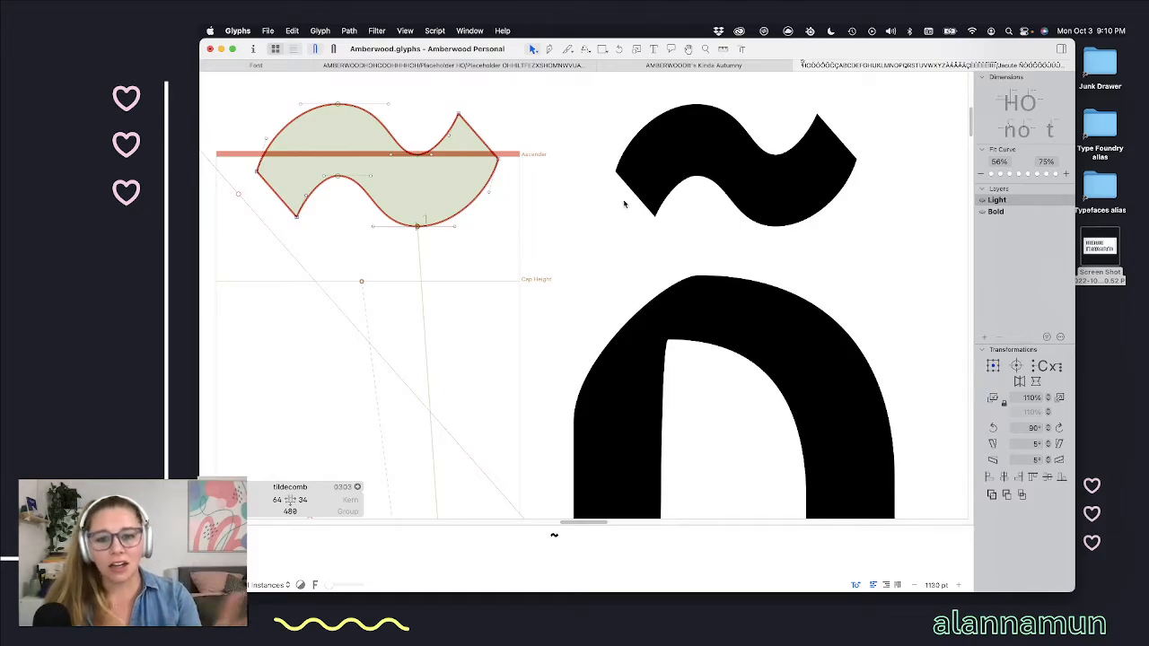
# Step: Raise the top and bottom extreme nodes of the tilde's right trough 10 units to a centre Y of 1555.5
pyautogui.hscroll(-5, 623, 206)
pyautogui.scroll(4, 458, 233)
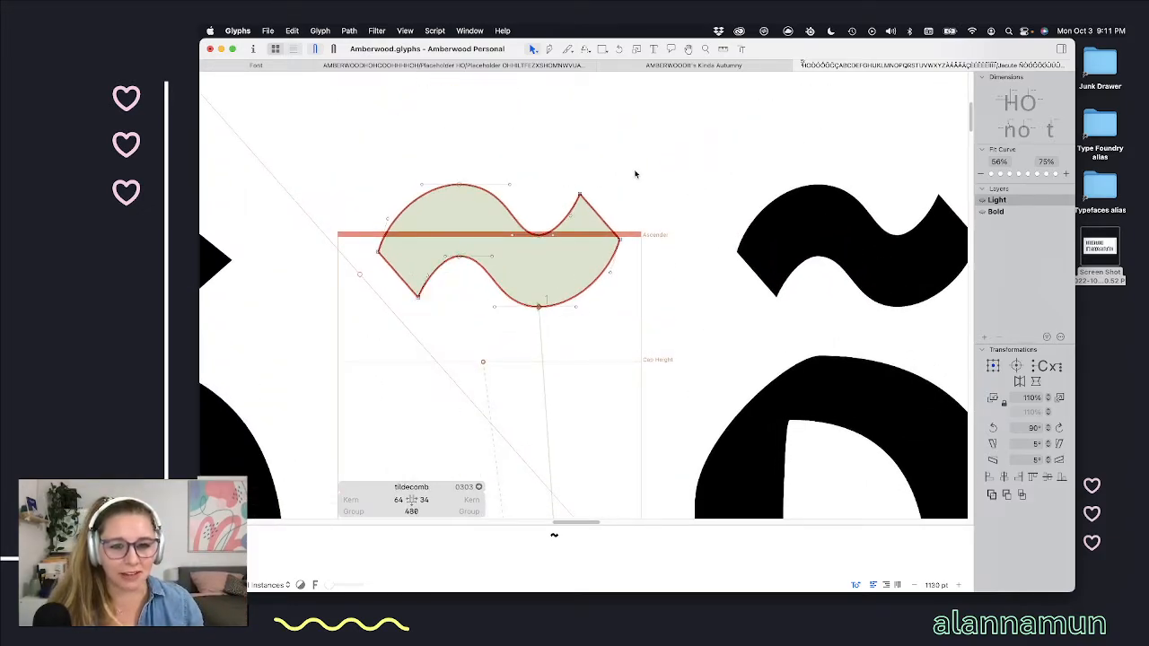
pyautogui.moveTo(544, 221); pyautogui.dragTo(533, 317)
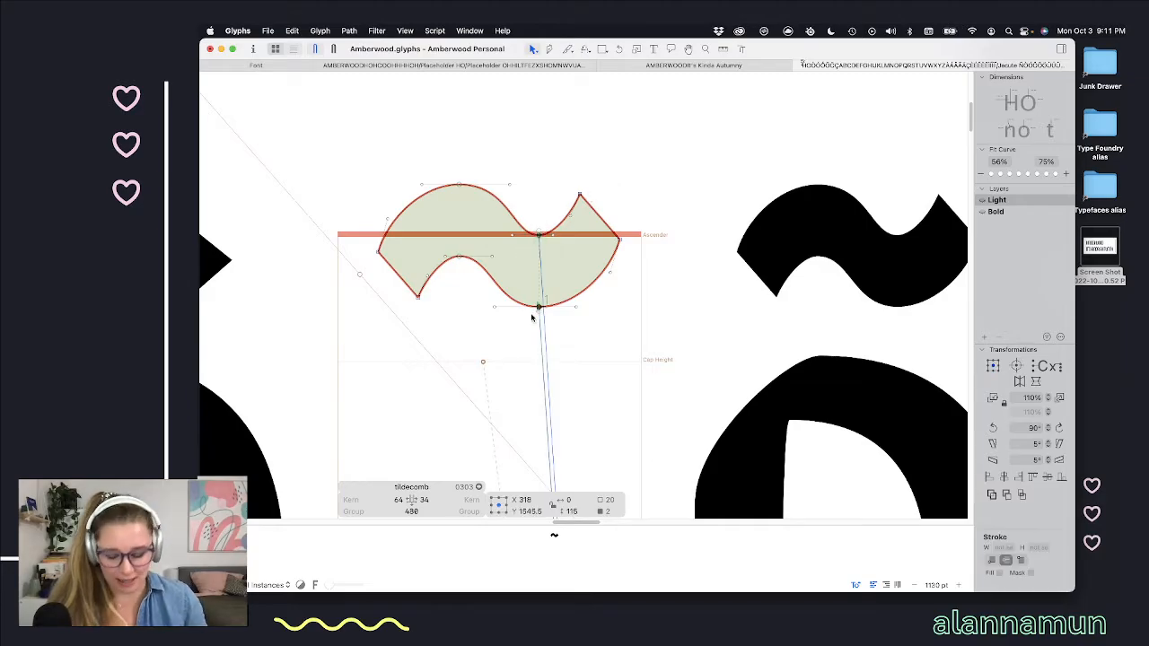
pyautogui.hotkey('shift', 'Up')
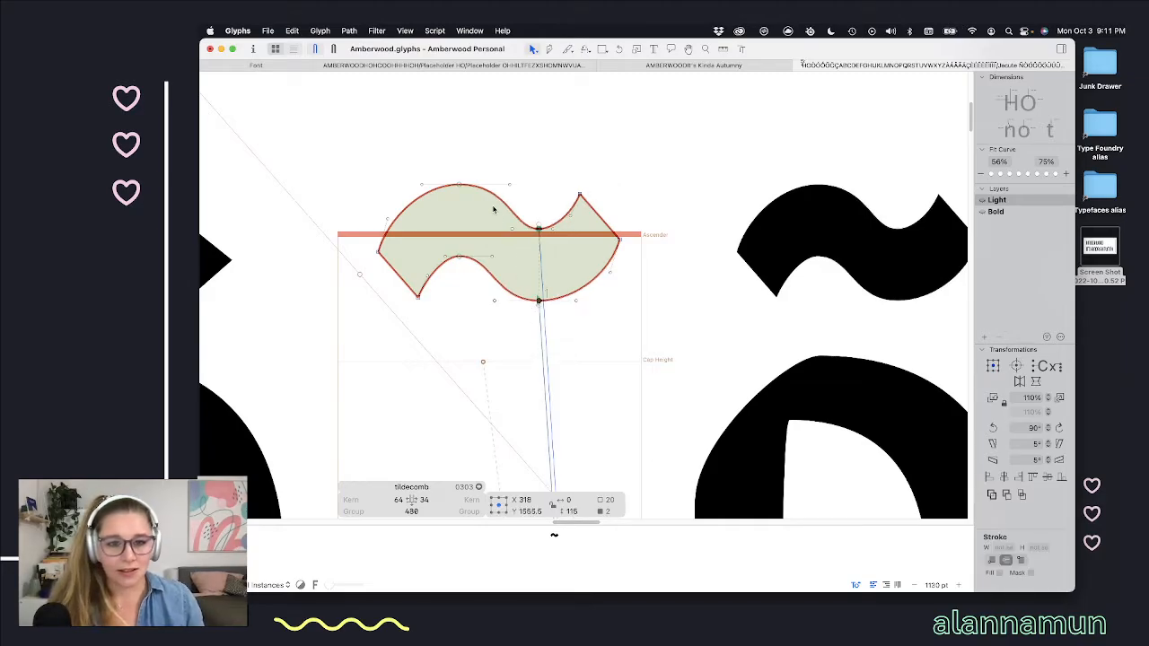
# Step: Lower the top and bottom extreme nodes of the tilde's left crest 10 units to a centre Y of 1616.5
pyautogui.moveTo(478, 159); pyautogui.dragTo(445, 269)
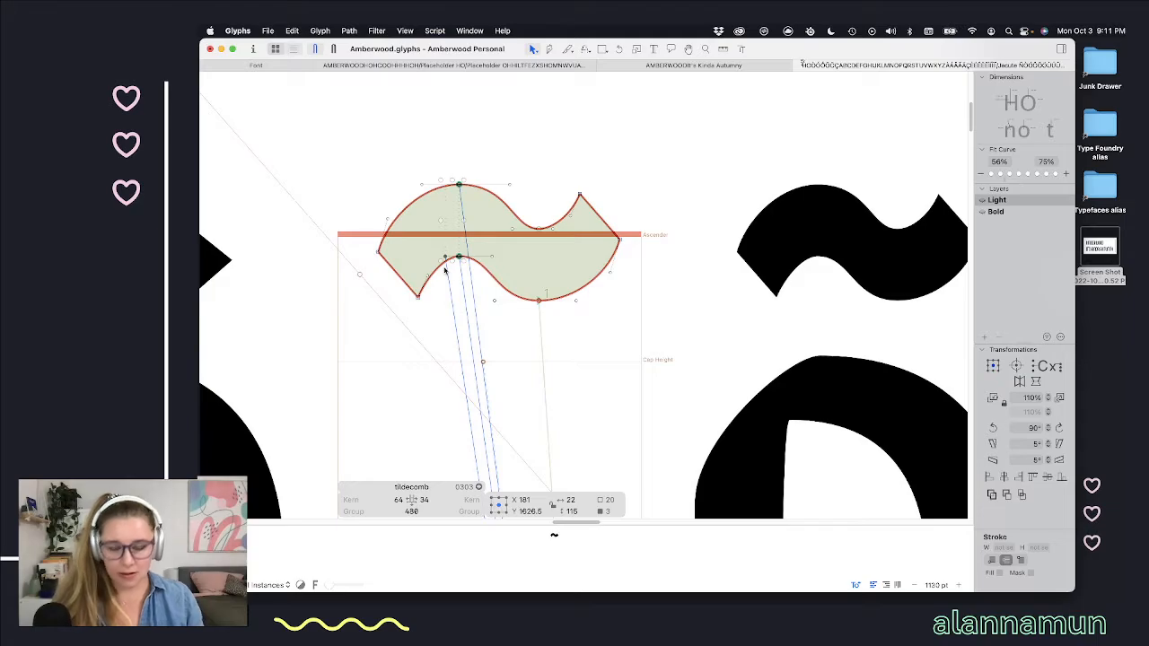
pyautogui.hotkey('shift', 'Down')
pyautogui.press('space')
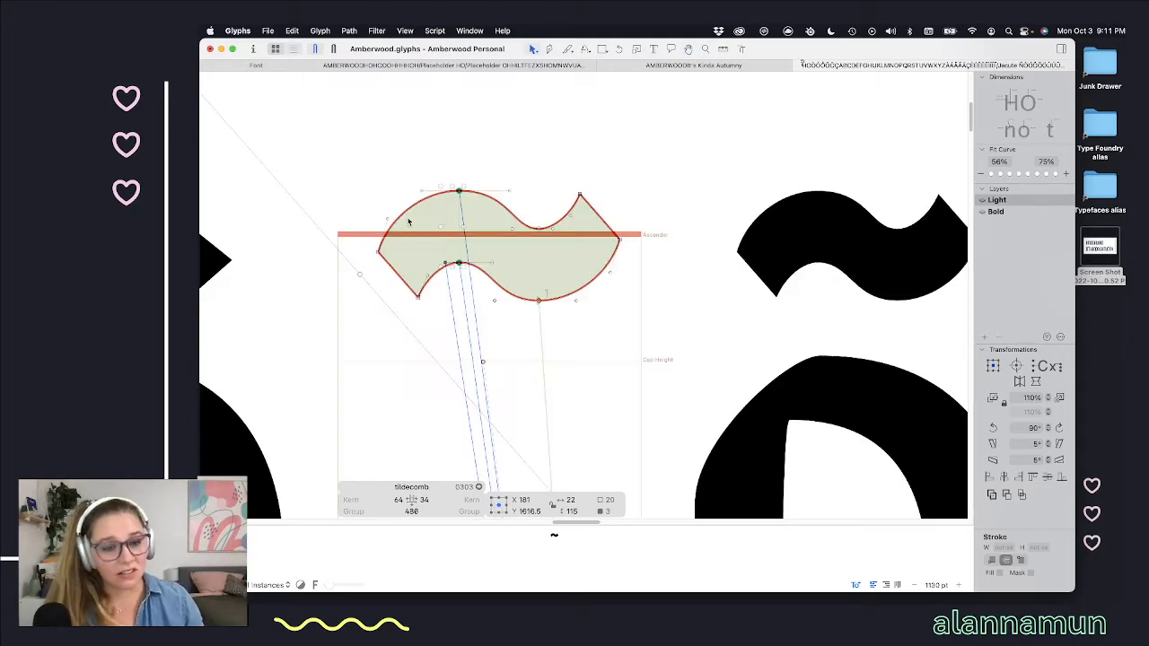
pyautogui.click(411, 170)
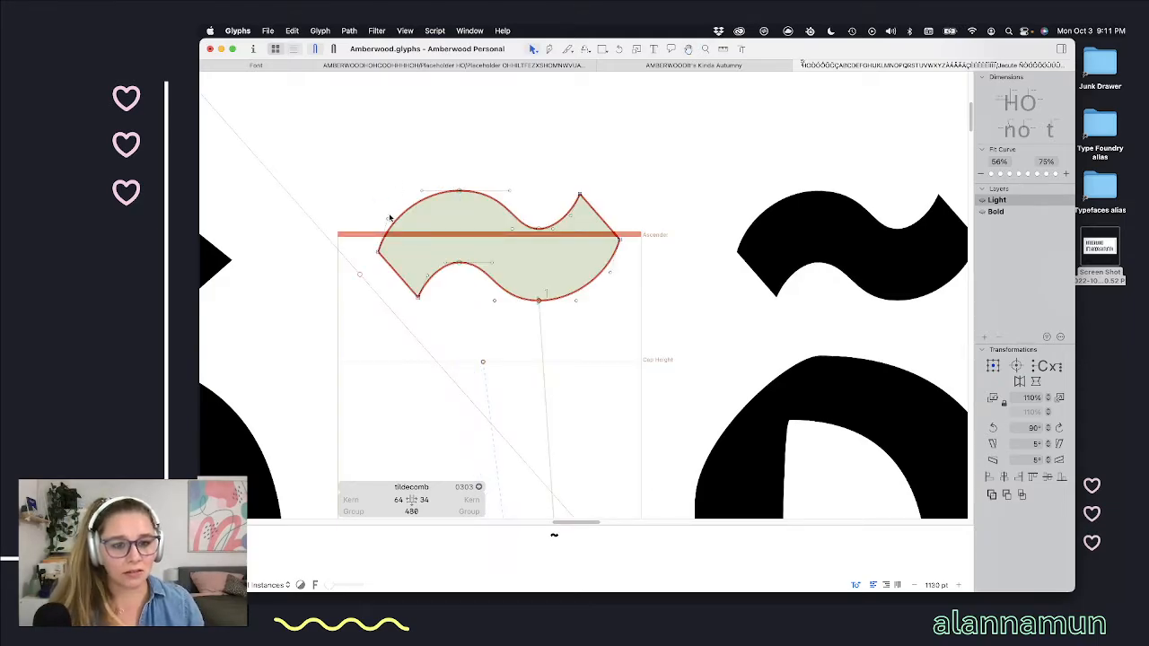
pyautogui.press('space')
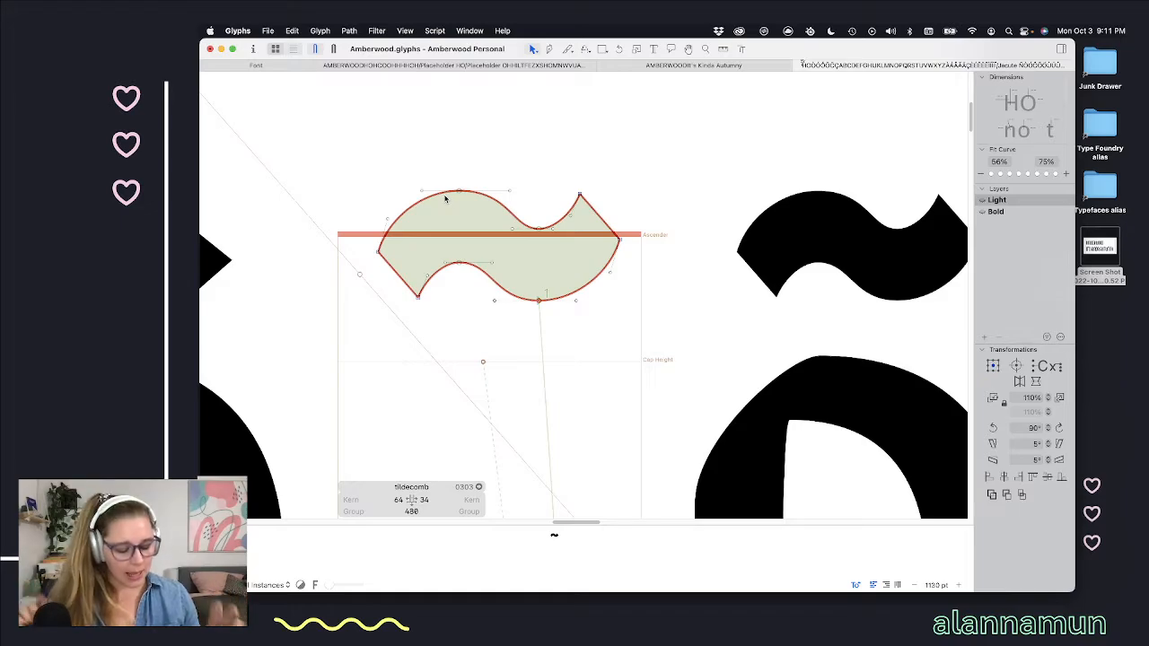
# Step: Show the Speed Punk curvature display on the tilde, inspect the smoothness of its curves, and hide the display again
pyautogui.press('shift+super+x')
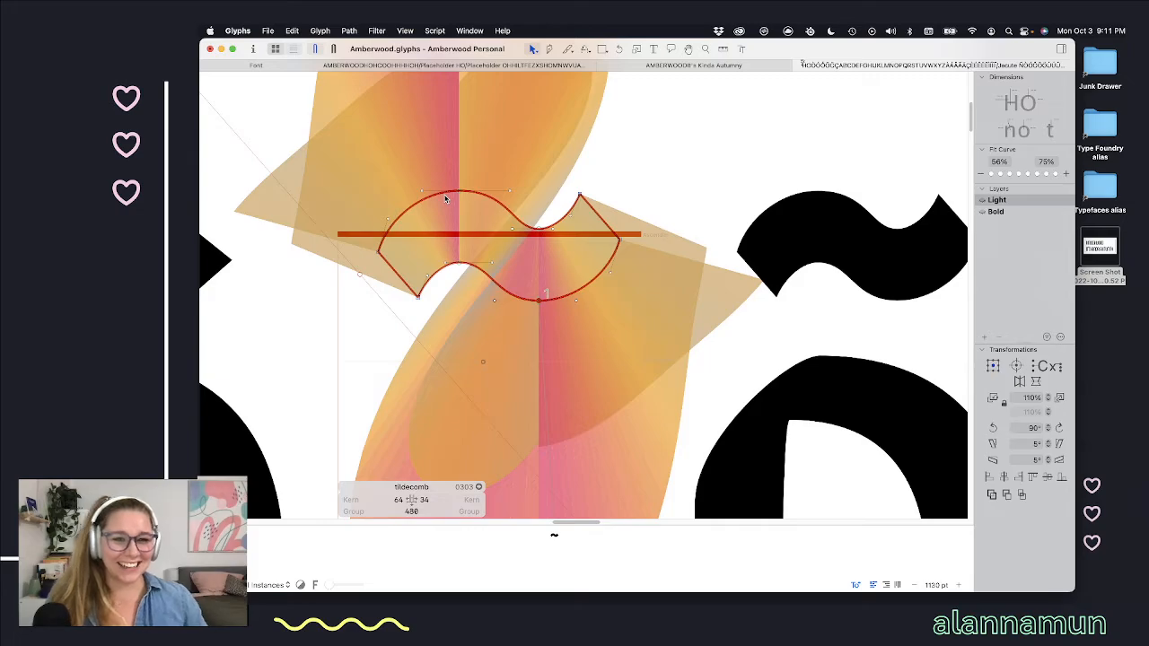
pyautogui.click(438, 32)
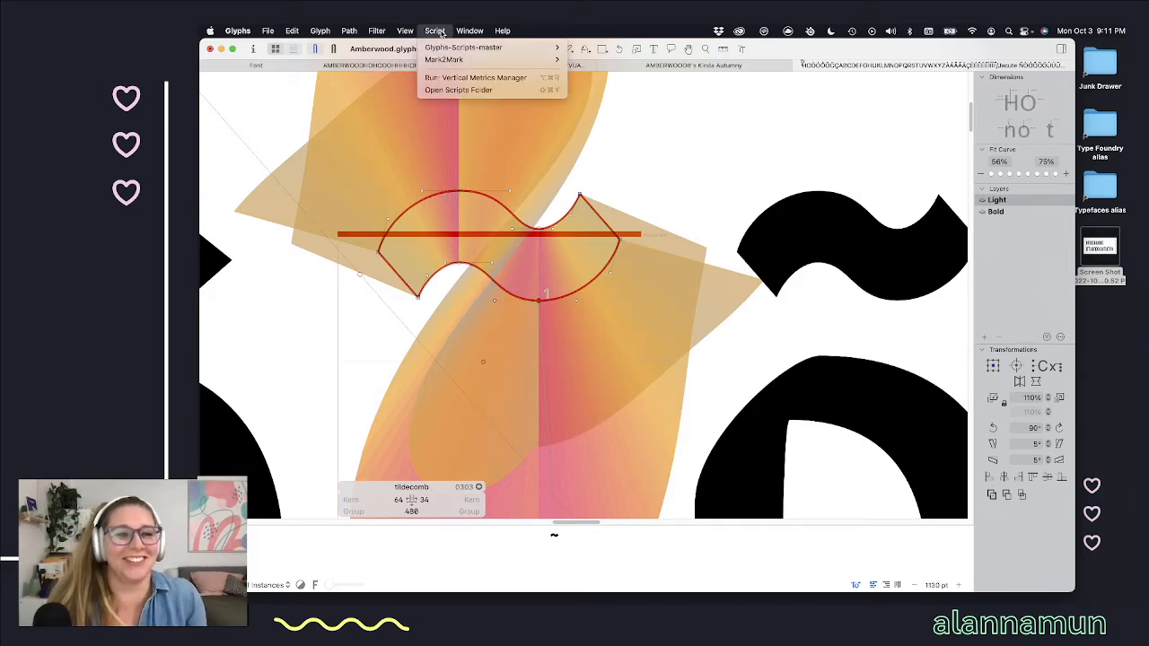
pyautogui.moveTo(407, 31)
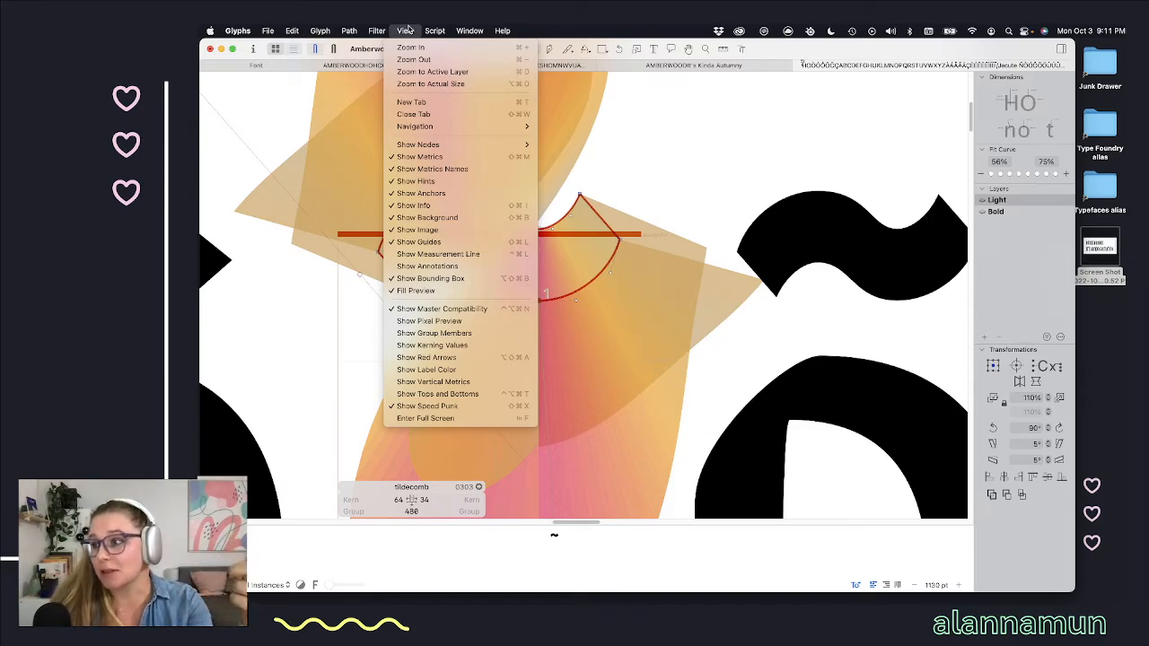
pyautogui.click(723, 136)
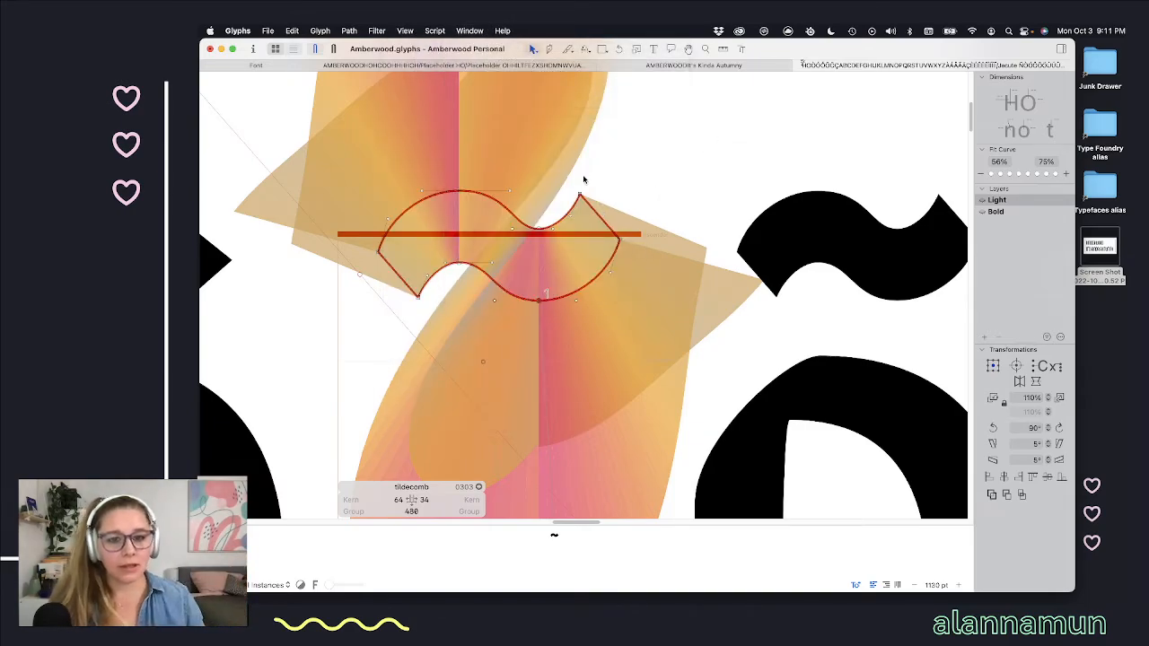
pyautogui.scroll(3, 456, 222)
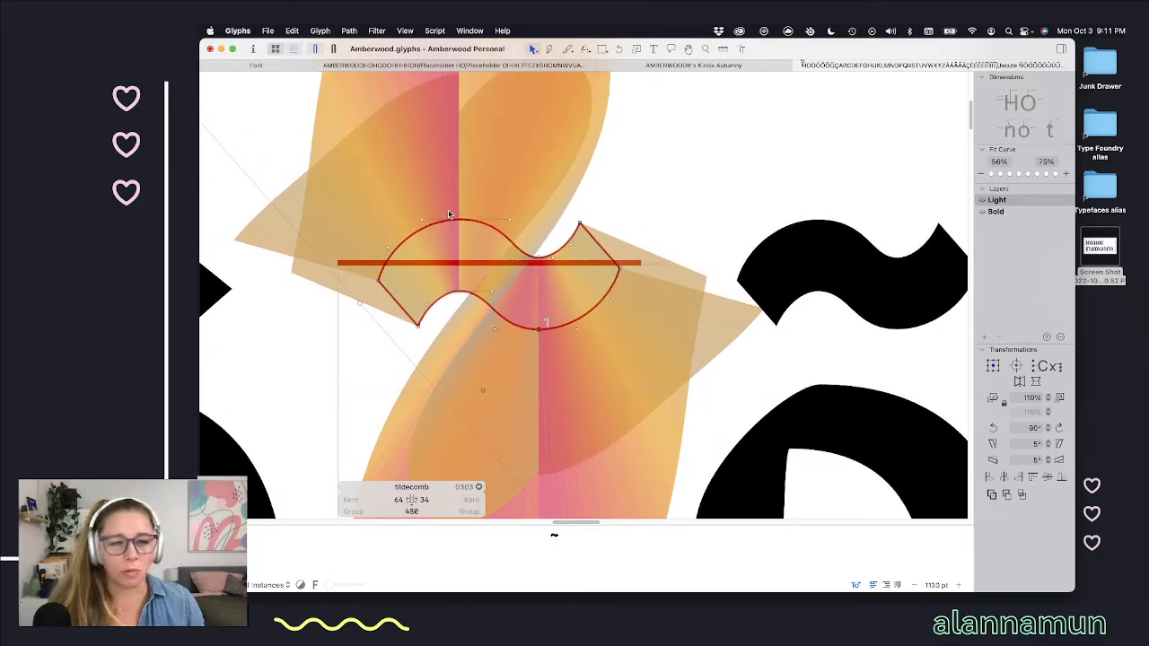
pyautogui.scroll(3, 450, 213)
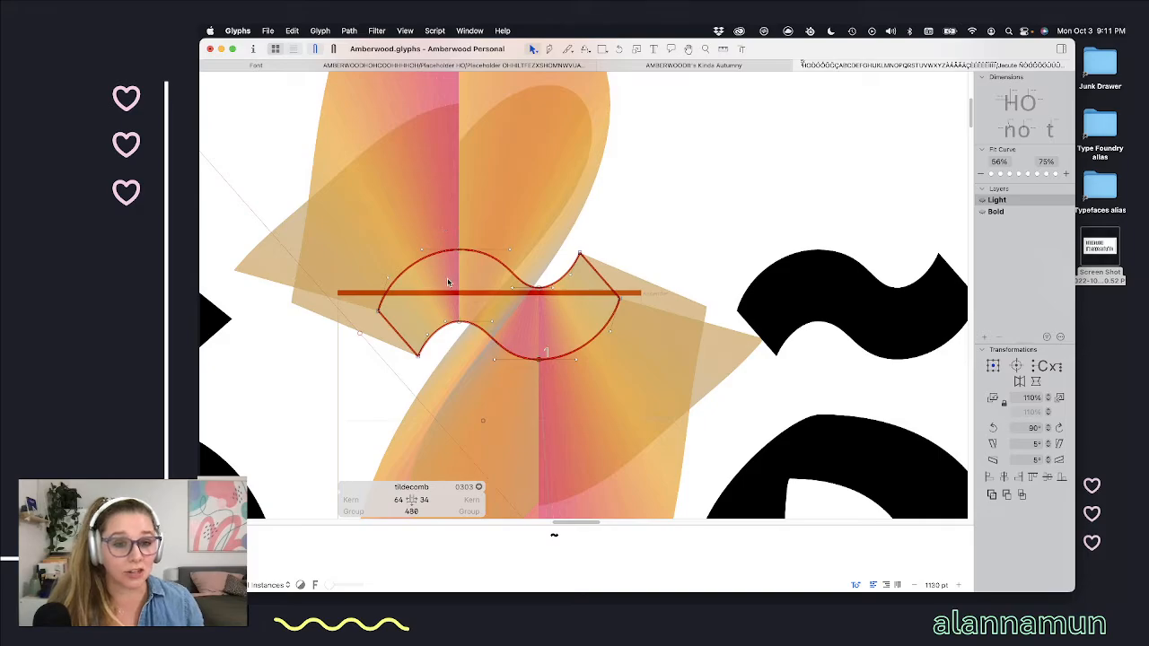
pyautogui.scroll(3, 449, 283)
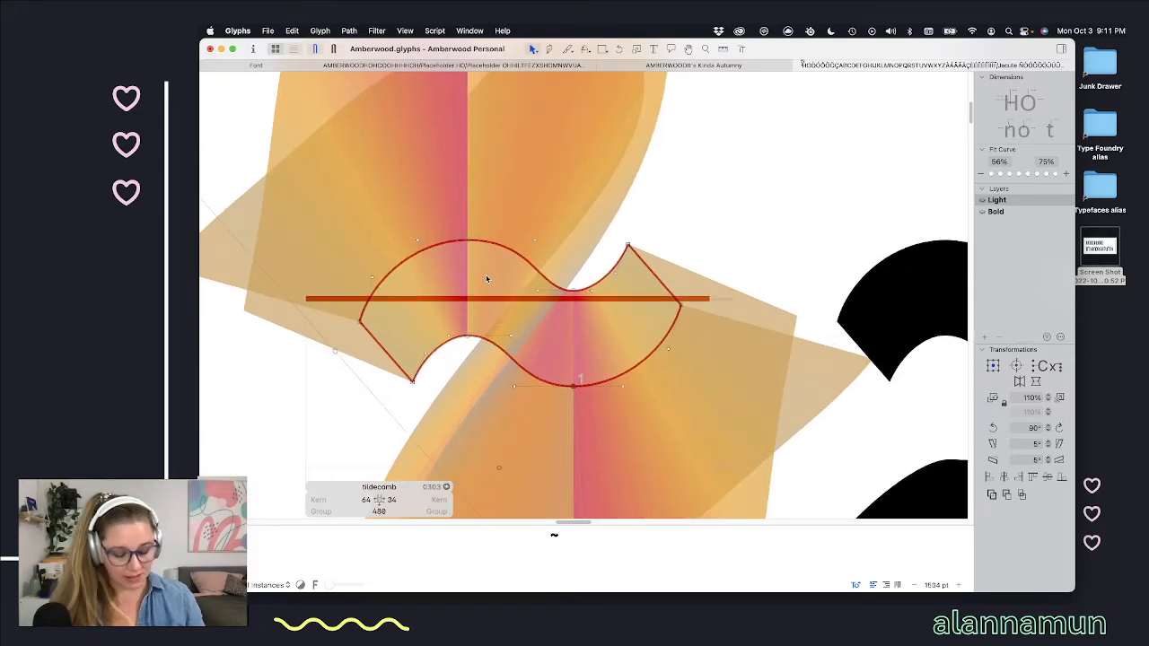
pyautogui.press('super+shift+x')
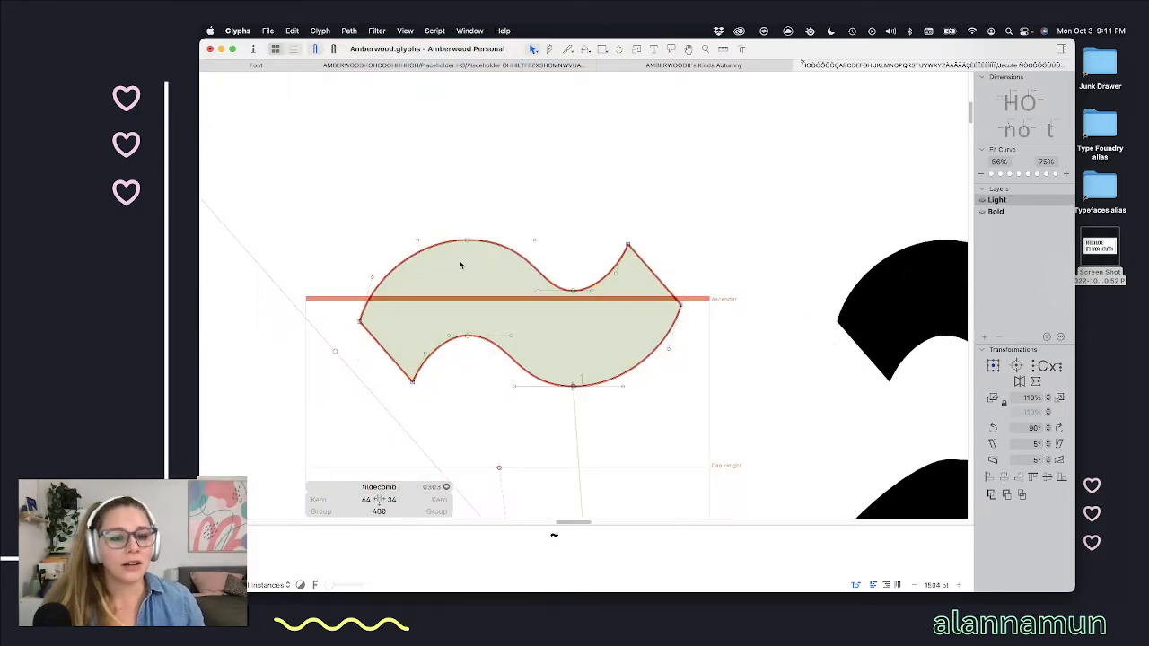
# Step: Move both handles of the tilde's outer upper-left curve 10 units right to a centre X of 116
pyautogui.press('space')
pyautogui.moveTo(364, 264); pyautogui.dragTo(395, 285)
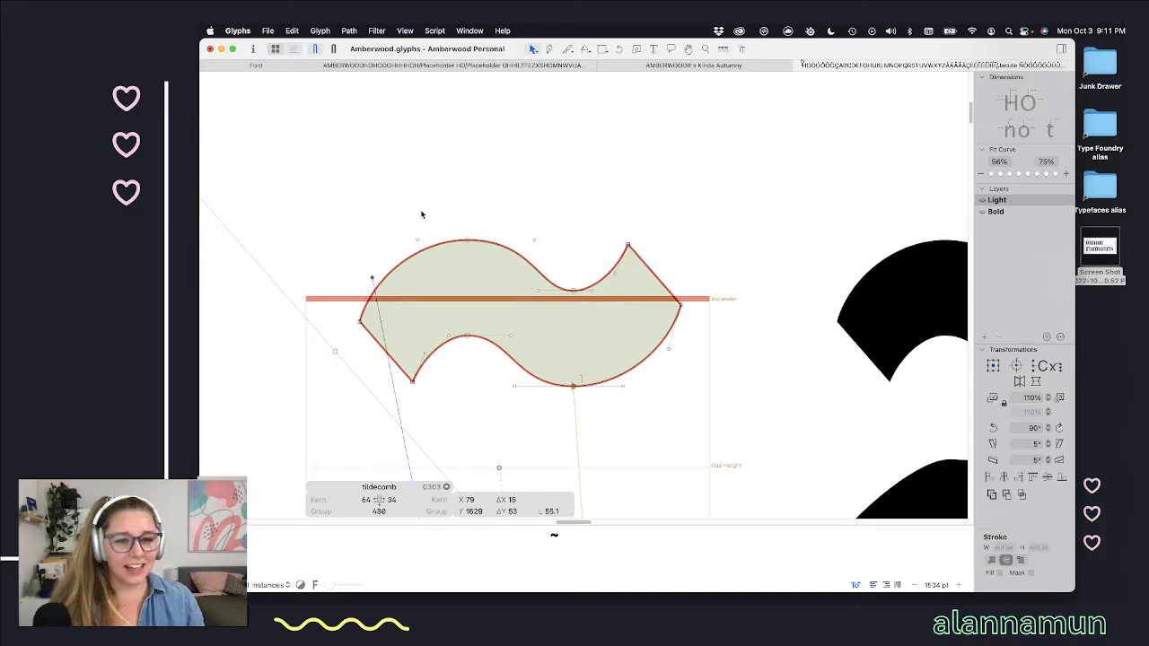
pyautogui.moveTo(422, 225); pyautogui.dragTo(408, 253)
pyautogui.hotkey('shift', 'Right')
pyautogui.press('space')
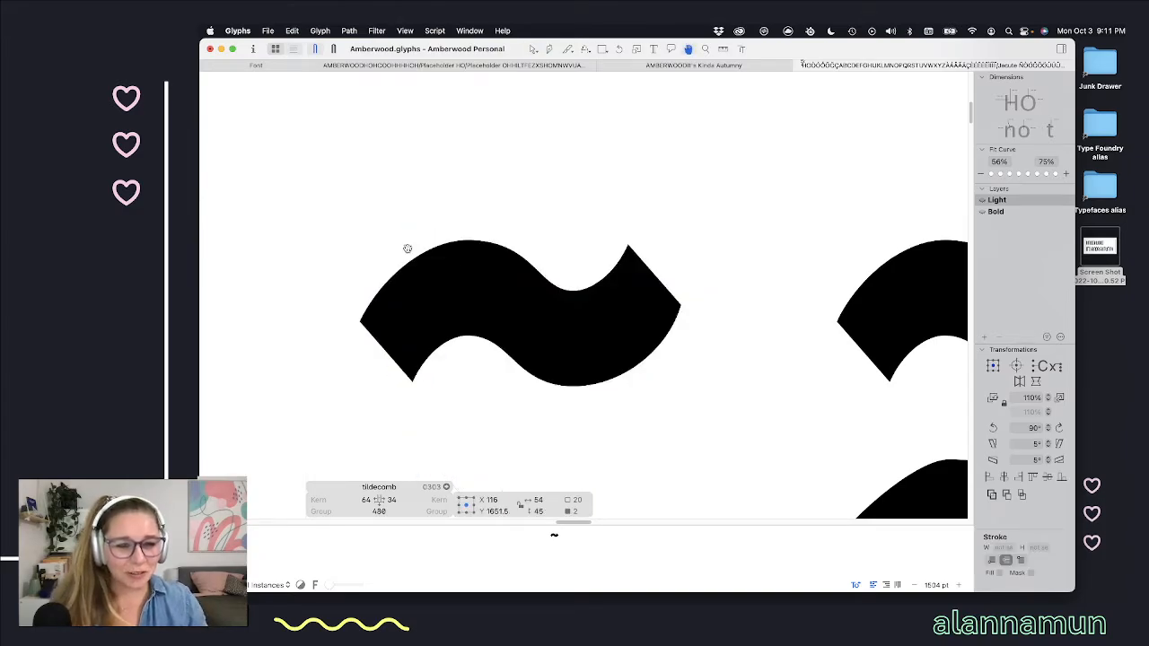
# Step: Move both handles of the tilde's outer lower-right curve 10 units left
pyautogui.moveTo(684, 343); pyautogui.dragTo(613, 406)
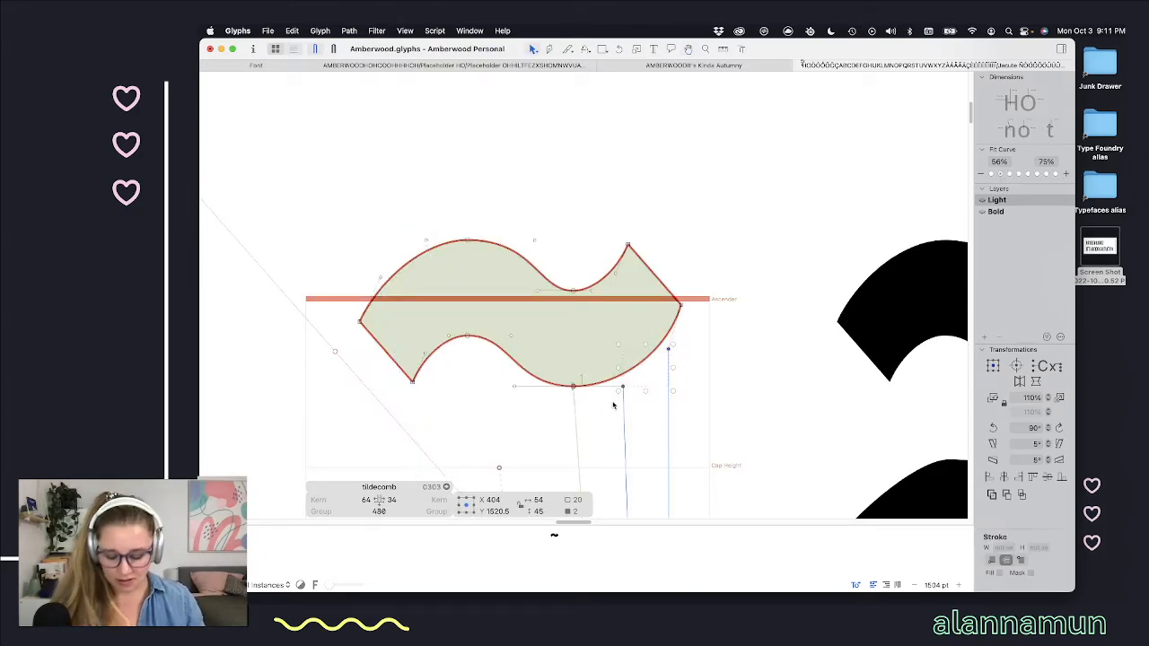
pyautogui.hotkey('shift', 'Left')
pyautogui.press('space')
pyautogui.click(516, 404)
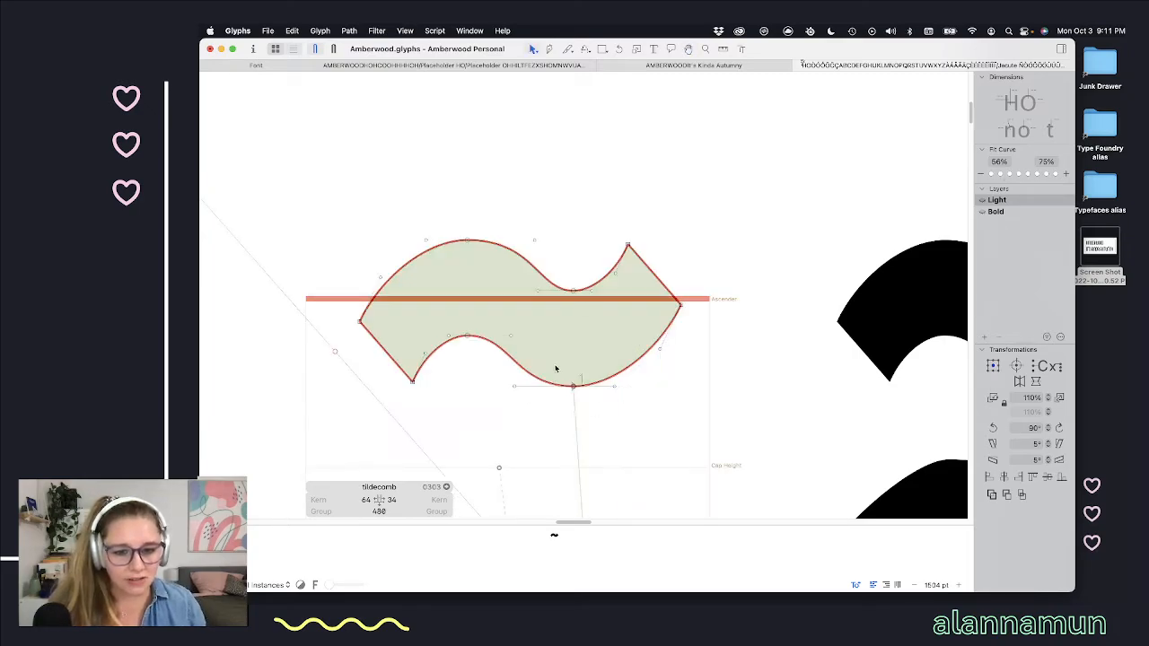
# Step: Shift the tilde's lowest extreme node 10 units right and its highest extreme node 10 units left
pyautogui.click(573, 386)
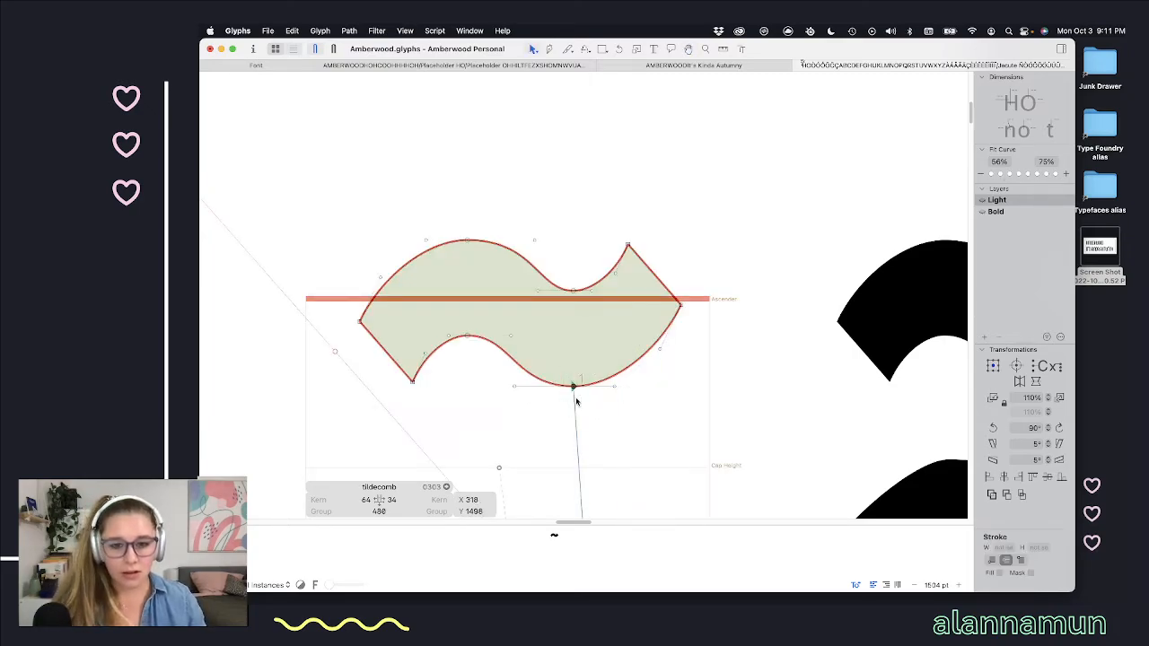
pyautogui.hotkey('shift', 'Right')
pyautogui.press('space')
pyautogui.moveTo(485, 225); pyautogui.dragTo(449, 263)
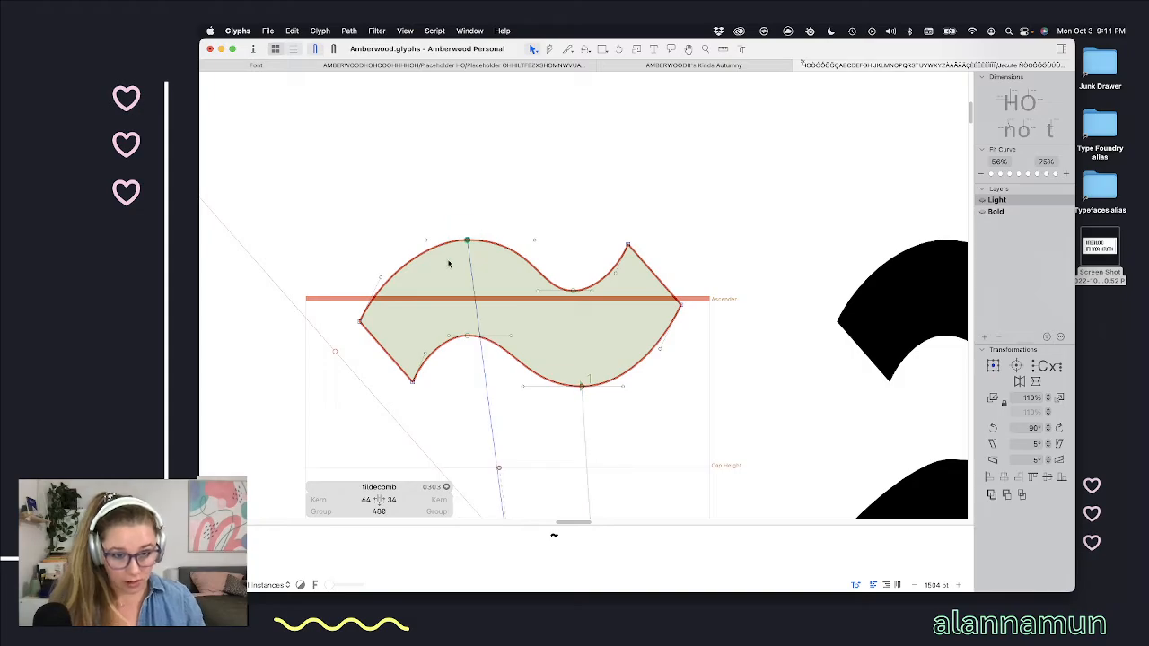
pyautogui.hotkey('shift', 'Left')
pyautogui.press('space')
pyautogui.click(523, 213)
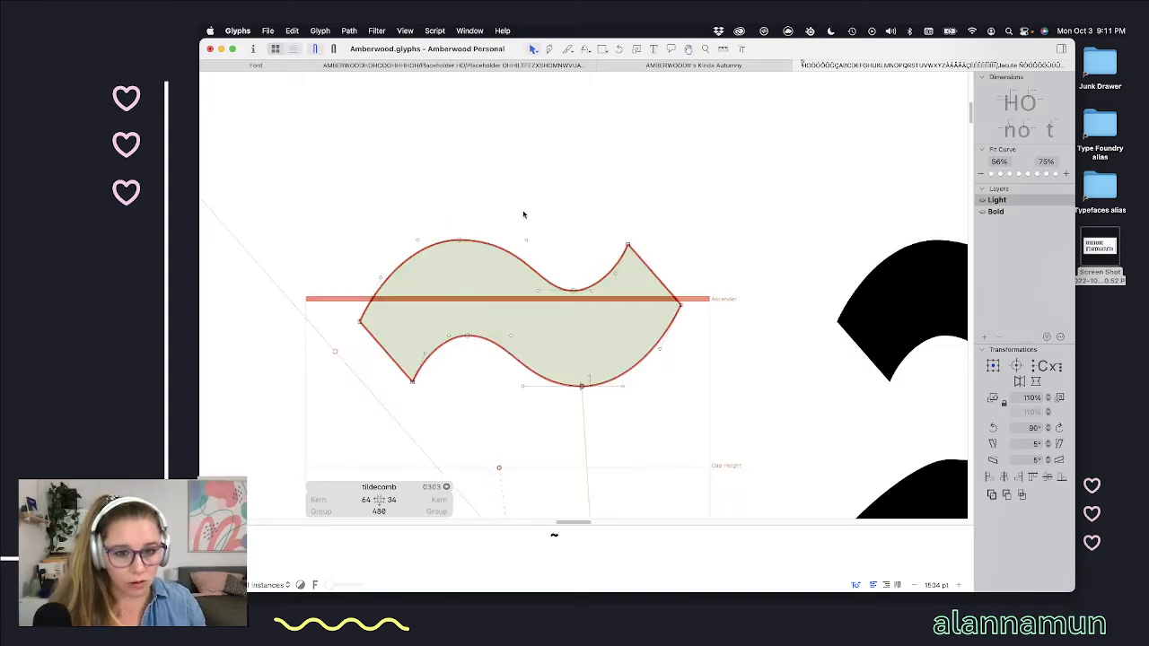
# Step: Shorten the top crest's right handle to 60 units by moving it to X 242, and the bottom trough's left handle by 10 units
pyautogui.moveTo(537, 221); pyautogui.dragTo(513, 249)
pyautogui.hotkey('shift', 'Left')
pyautogui.hotkey('shift', 'Left')
pyautogui.press('space')
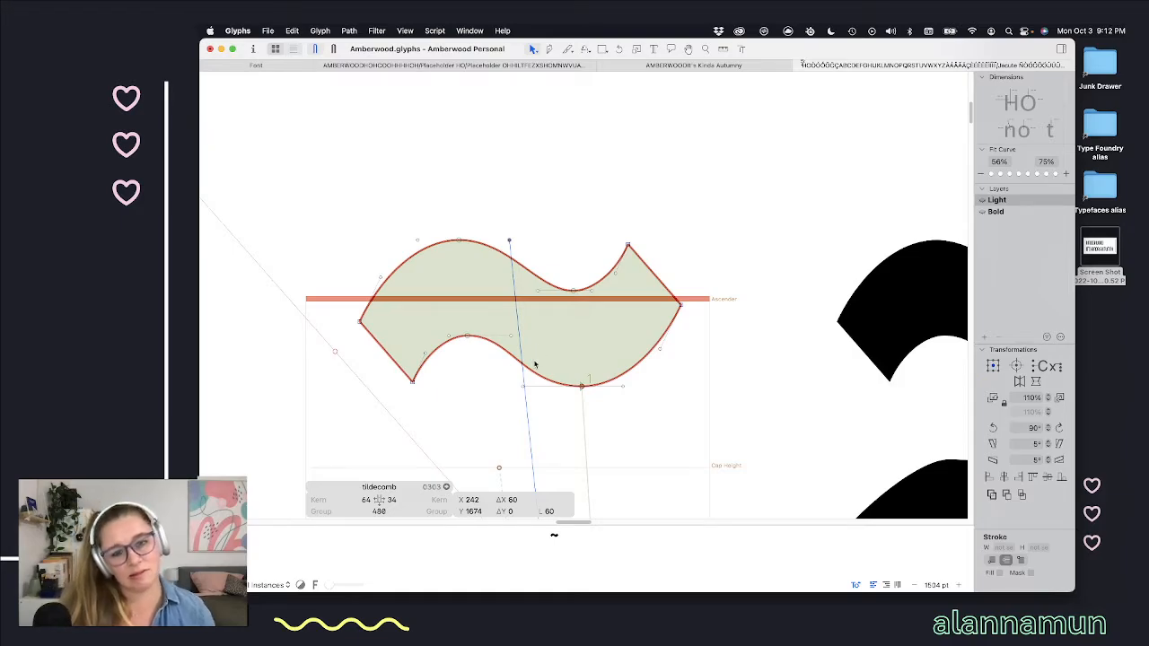
pyautogui.moveTo(518, 382); pyautogui.dragTo(540, 404)
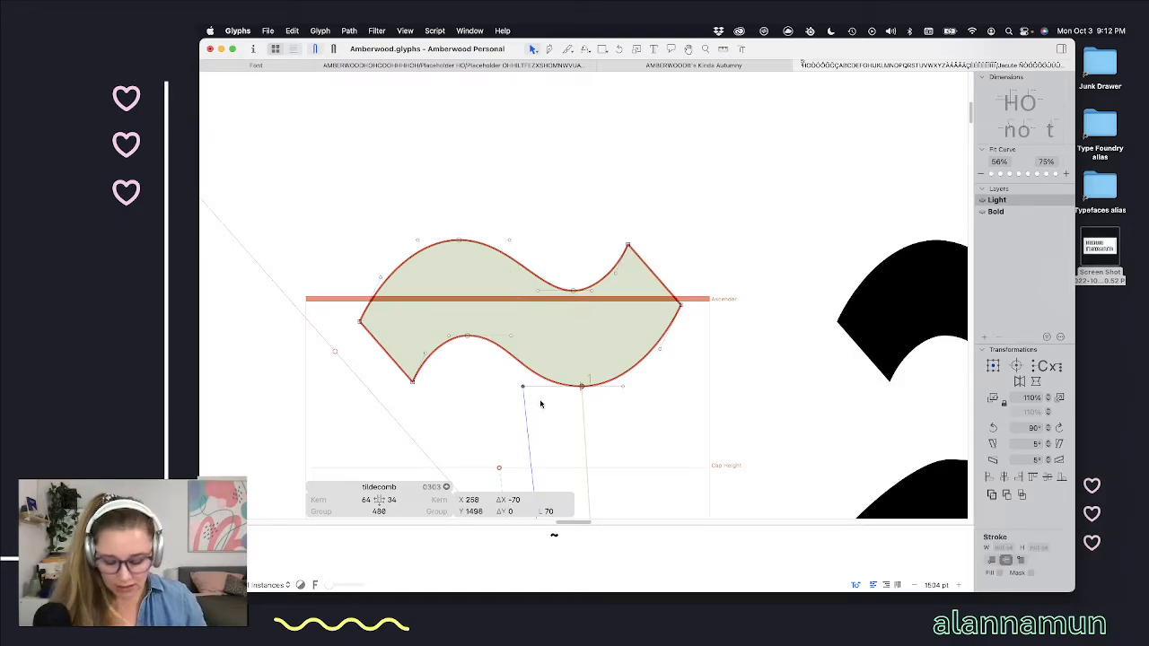
pyautogui.hotkey('shift', 'Right')
pyautogui.press('space')
# Step: Lengthen the left handle of the tilde's upper trough node by 10 units
pyautogui.moveTo(525, 321); pyautogui.dragTo(509, 350)
pyautogui.click(538, 292)
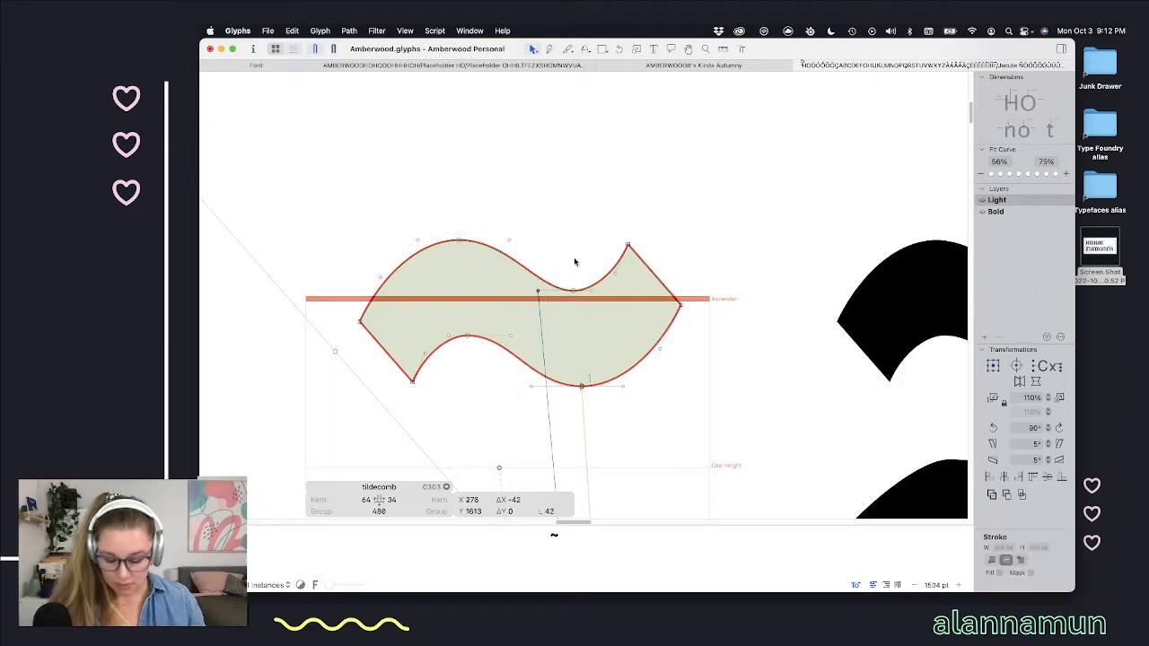
pyautogui.press('space')
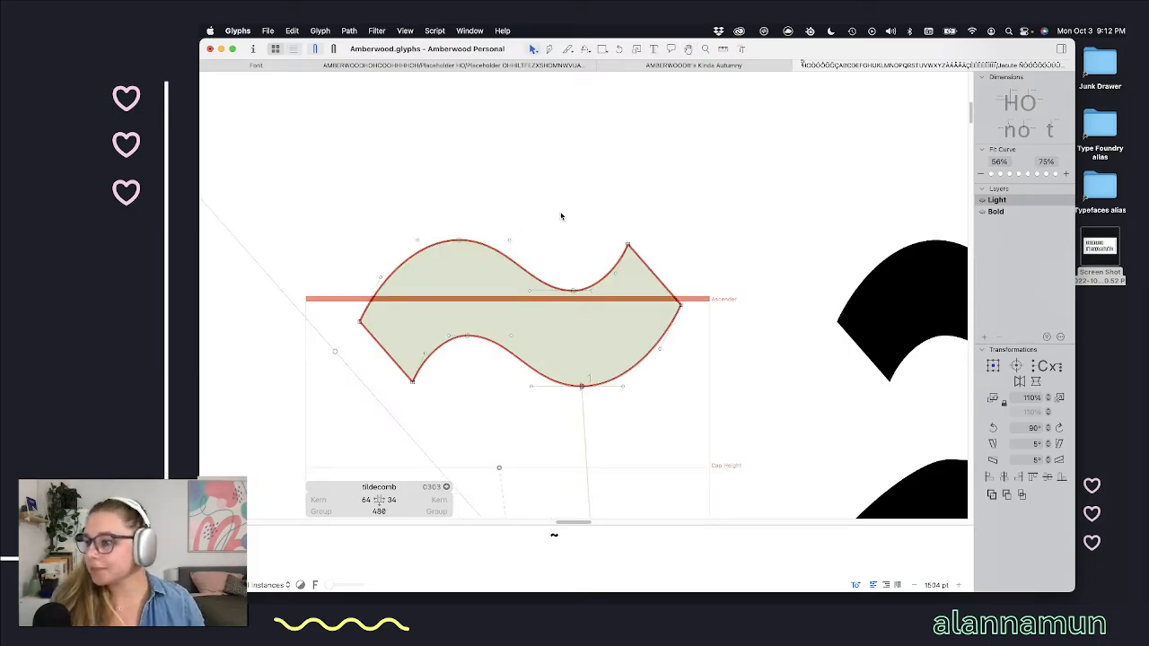
# Step: Move the tilde's underside crest node 10 units left to X 182 and its upper trough node 10 units right to X 328
pyautogui.press('space')
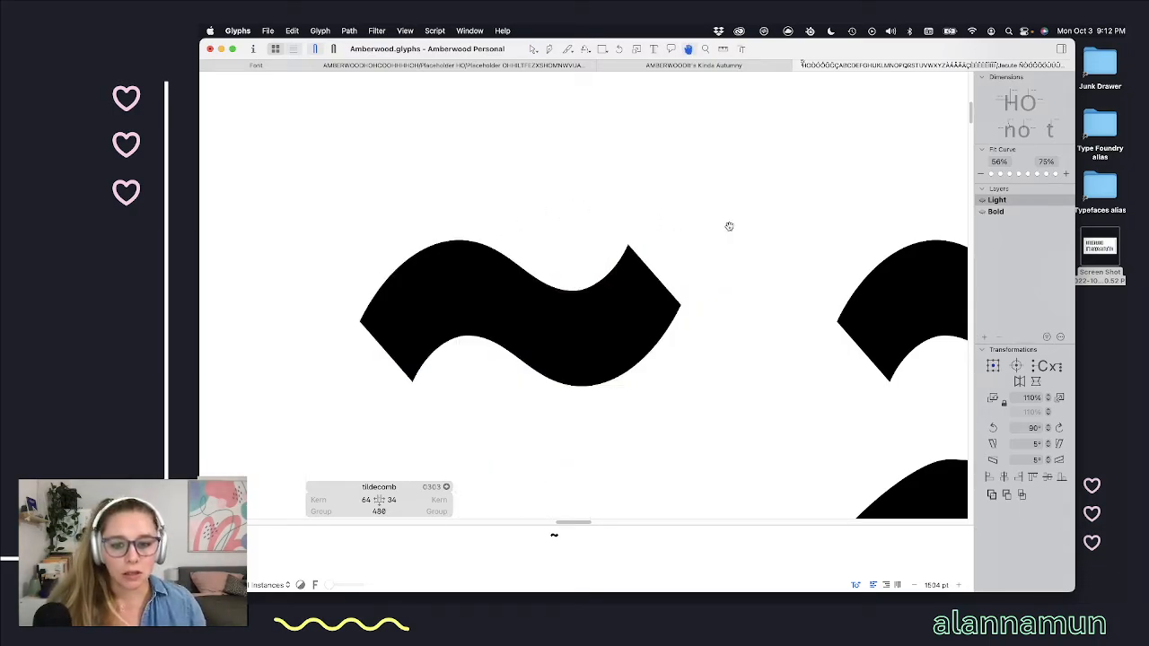
pyautogui.press('space')
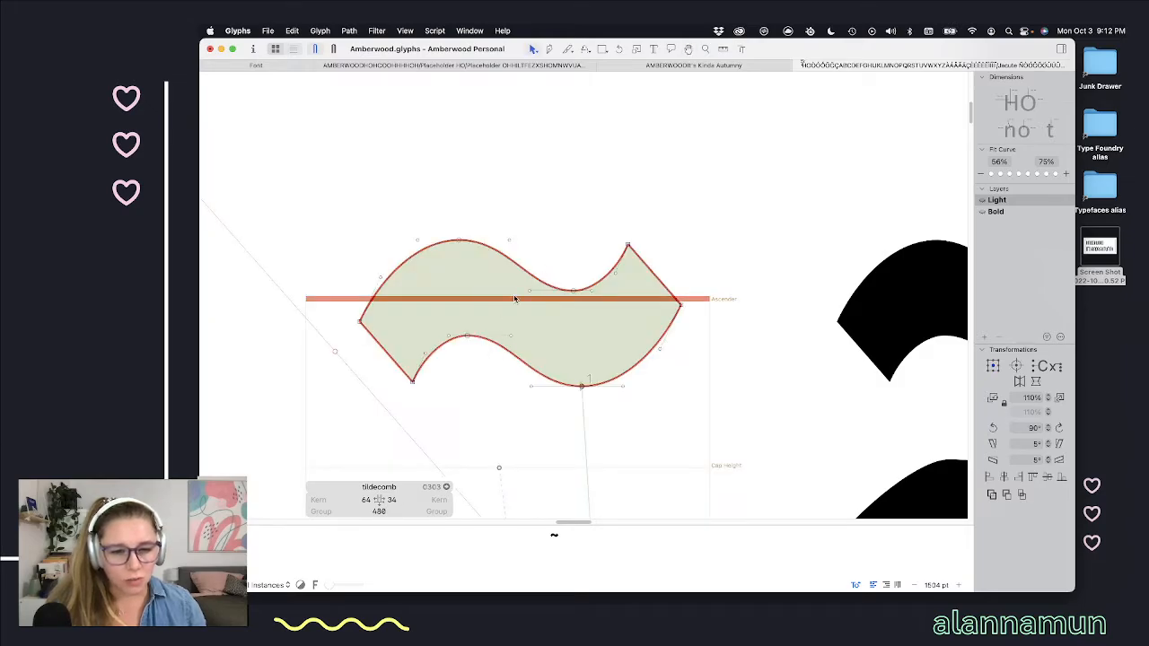
pyautogui.click(468, 336)
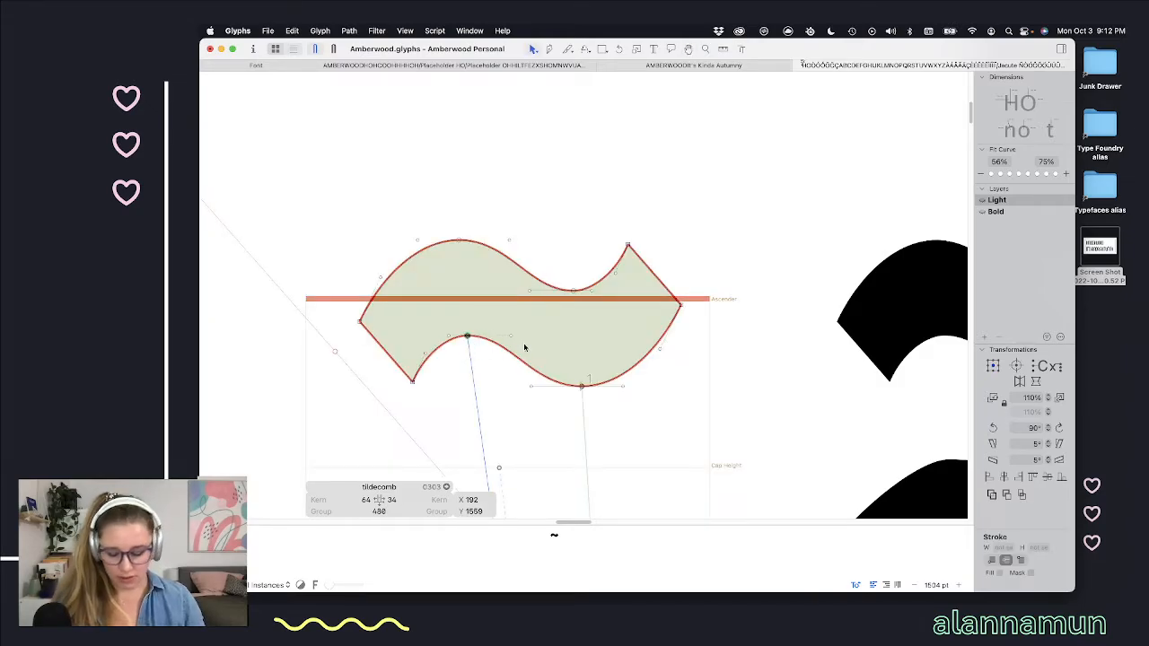
pyautogui.hotkey('shift', 'Left')
pyautogui.press('space')
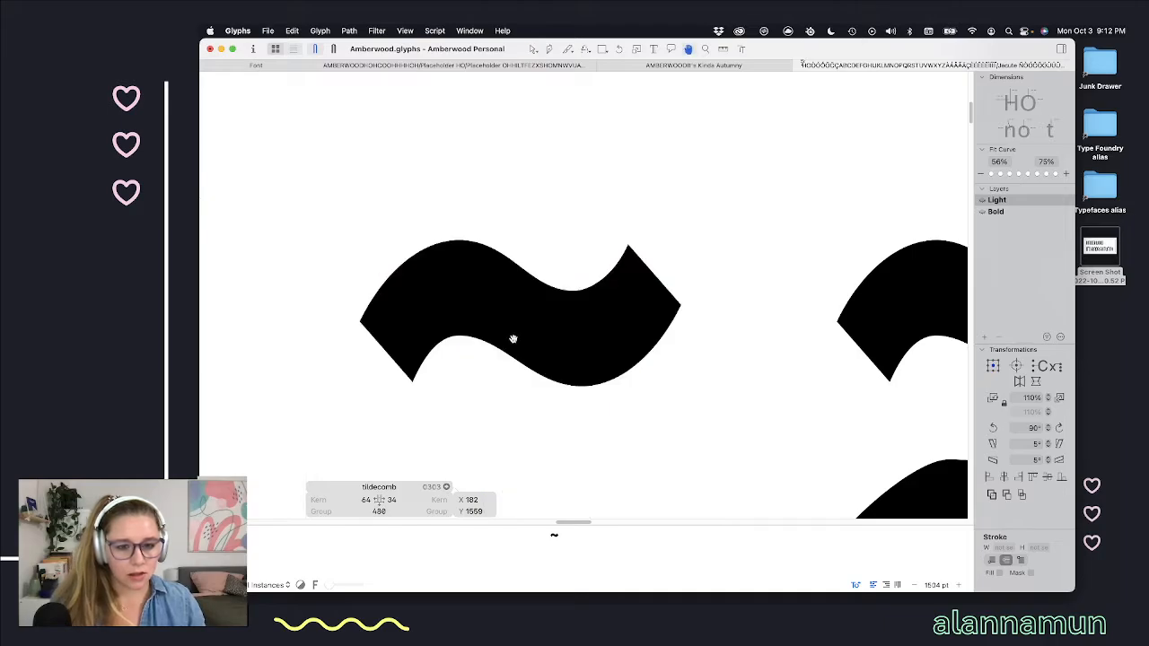
pyautogui.click(572, 292)
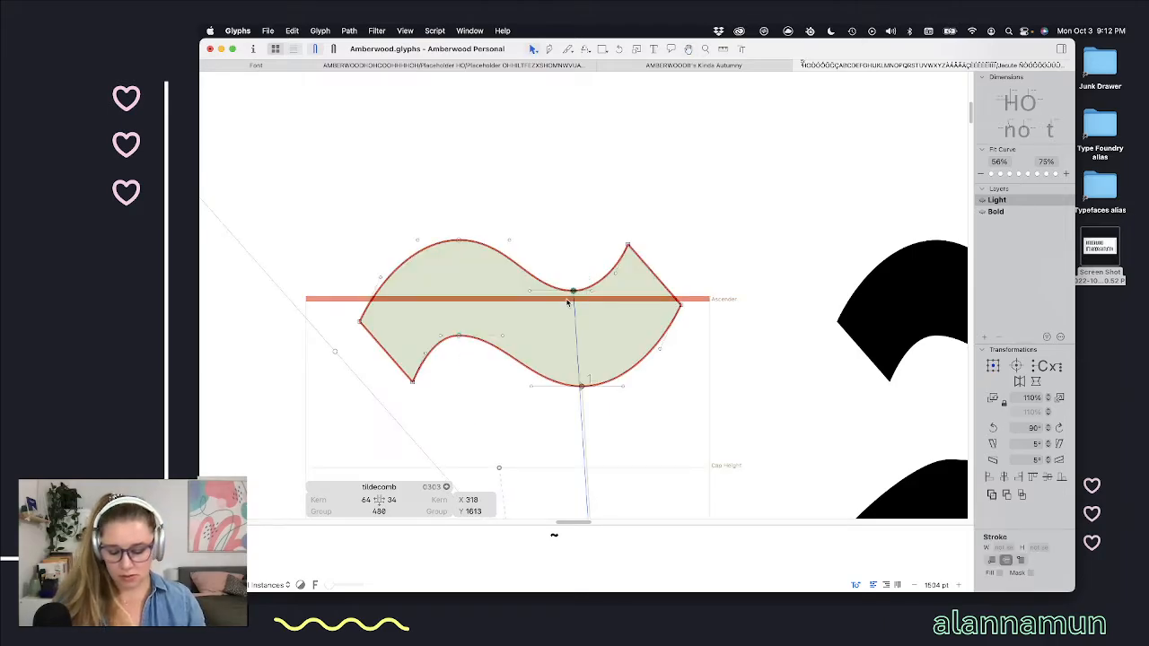
pyautogui.hotkey('shift', 'Right')
pyautogui.press('space')
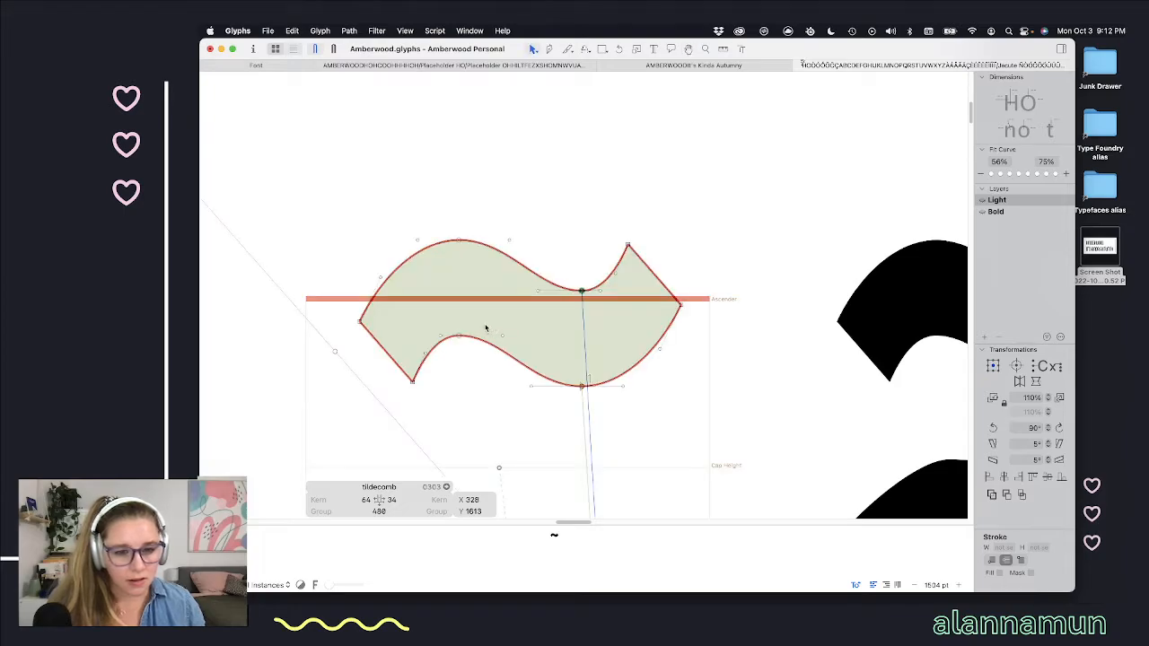
# Step: Shorten the upper trough node's left handle and the underside crest node's right handle by 10 units each
pyautogui.press('space')
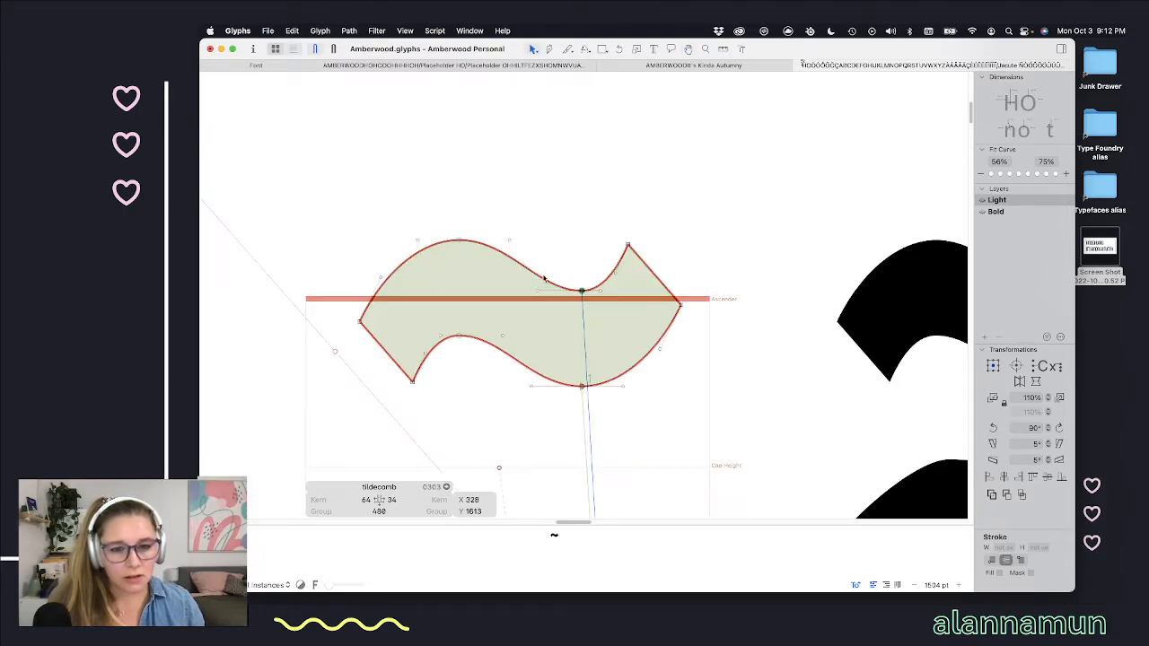
pyautogui.moveTo(550, 264); pyautogui.dragTo(529, 398)
pyautogui.hotkey('shift', 'Right')
pyautogui.hotkey('shift', 'Left')
# Step: Lengthen the tilde's bottom trough left handle and top crest right handle to 80 units each
pyautogui.press('space')
pyautogui.hotkey('shift', 'Left')
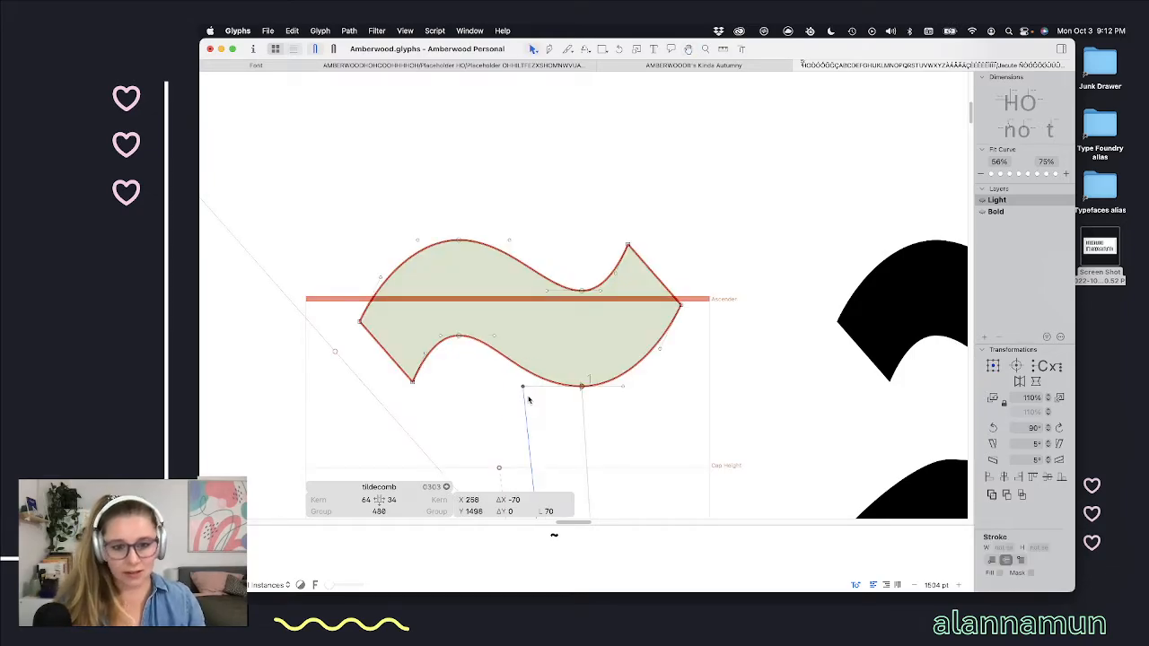
pyautogui.press('space')
pyautogui.click(521, 217)
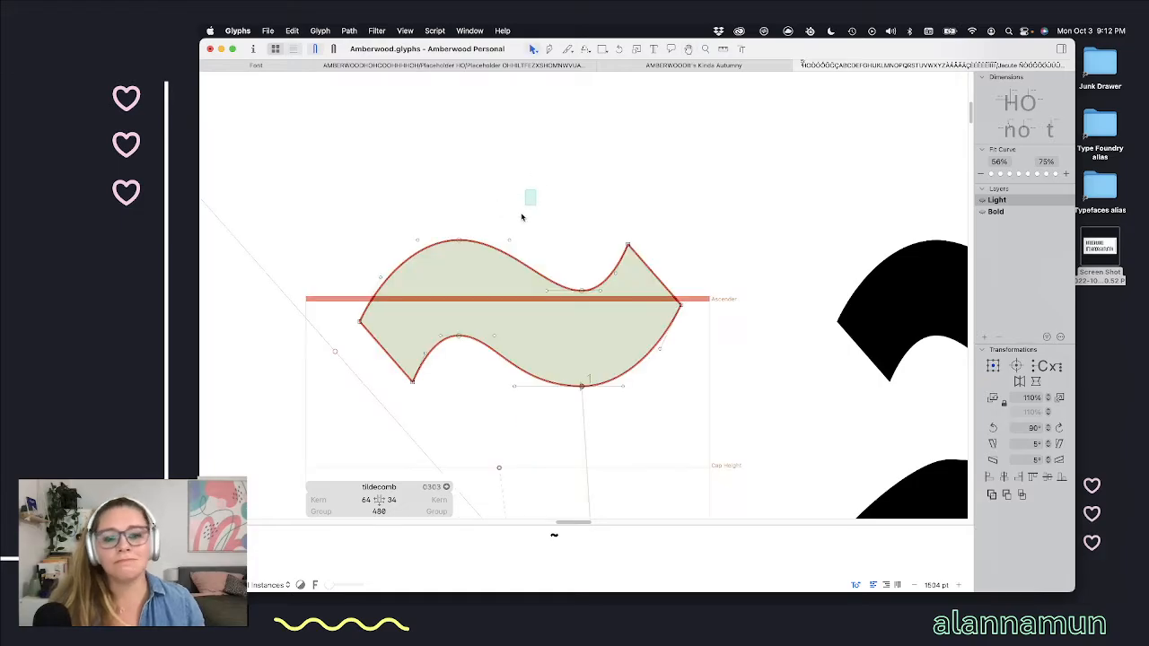
pyautogui.click(509, 240)
pyautogui.press('space')
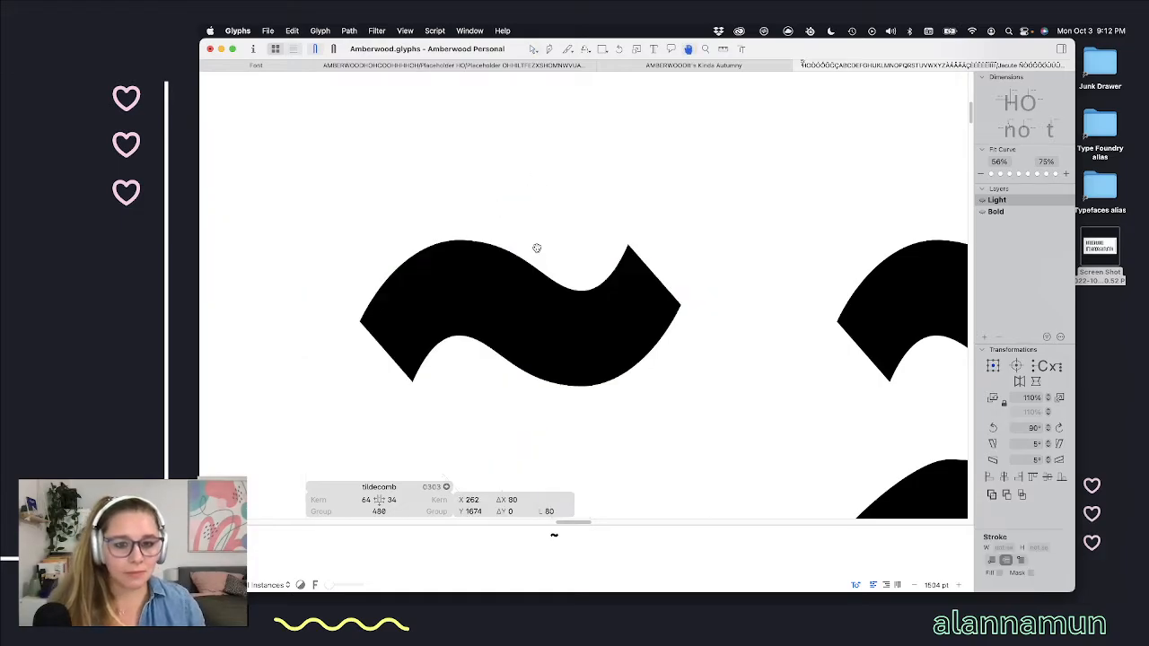
# Step: Shorten the top crest's right handle to 70 units at X 252 and the bottom trough's left handle to 70 units at X 258
pyautogui.scroll(-3, 520, 259)
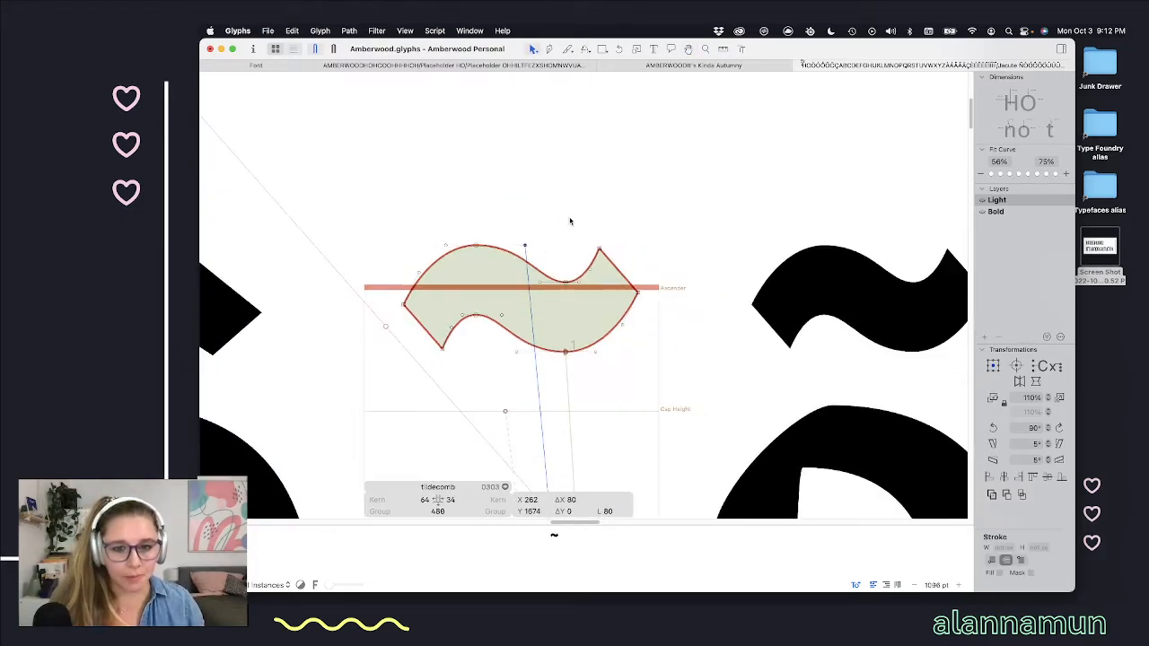
pyautogui.press('space')
pyautogui.scroll(-2, 596, 213)
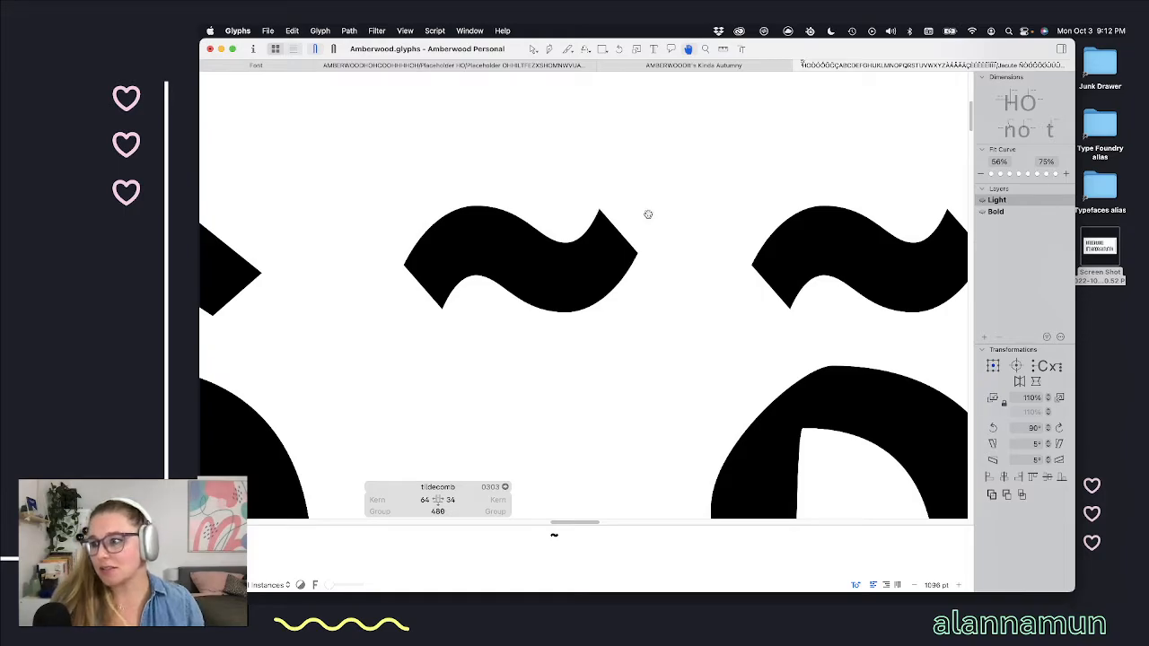
pyautogui.press('v')
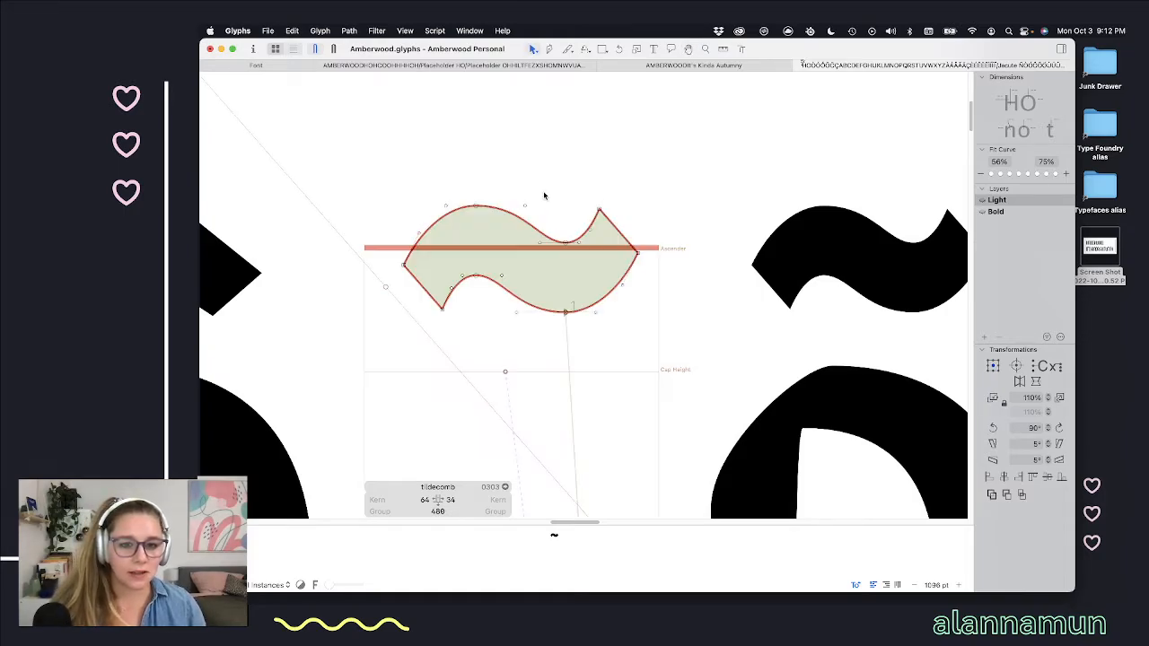
pyautogui.moveTo(533, 188); pyautogui.dragTo(522, 209)
pyautogui.hotkey('shift', 'Left')
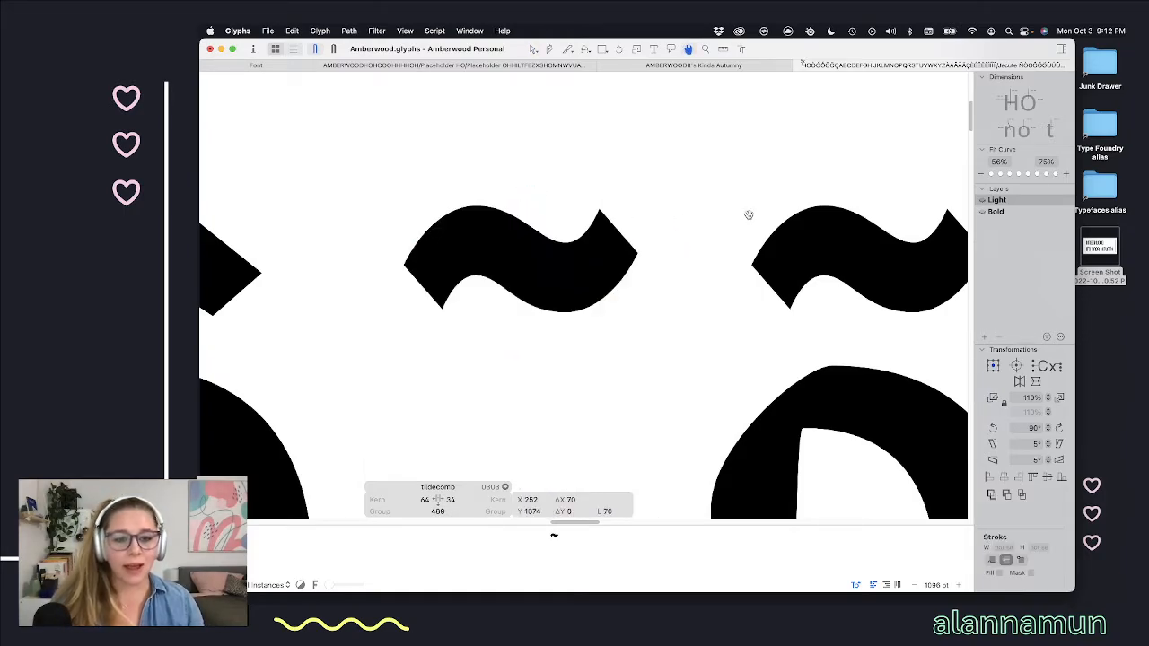
pyautogui.press('space')
pyautogui.moveTo(526, 339); pyautogui.dragTo(490, 306)
pyautogui.press('space')
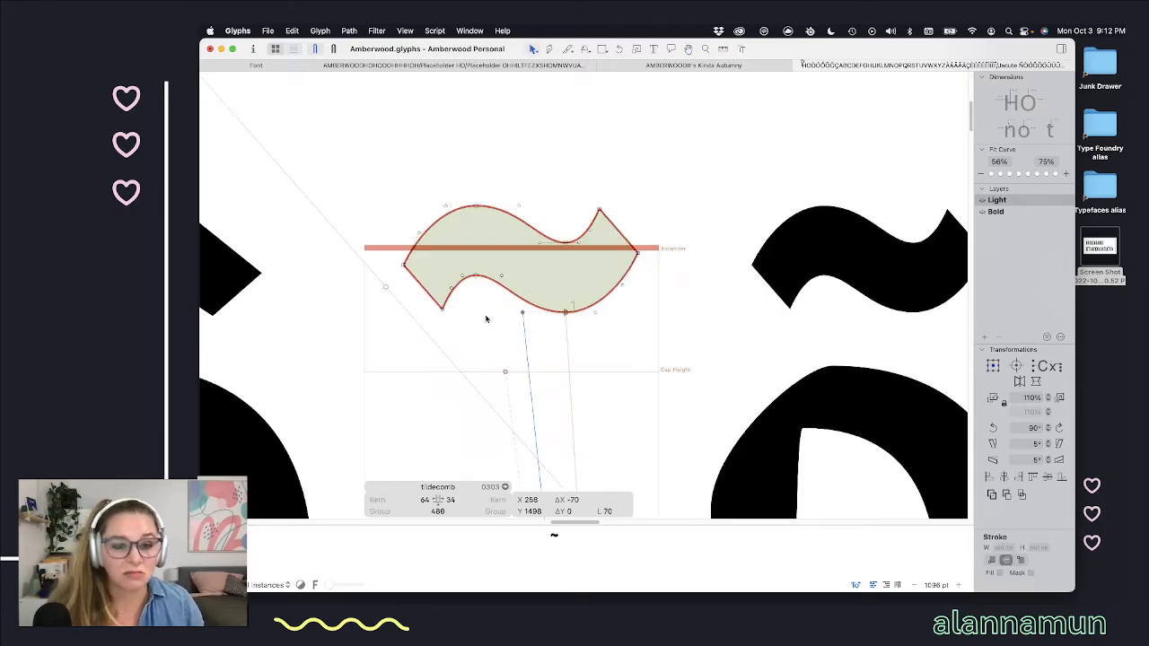
pyautogui.click(574, 279)
pyautogui.press('space')
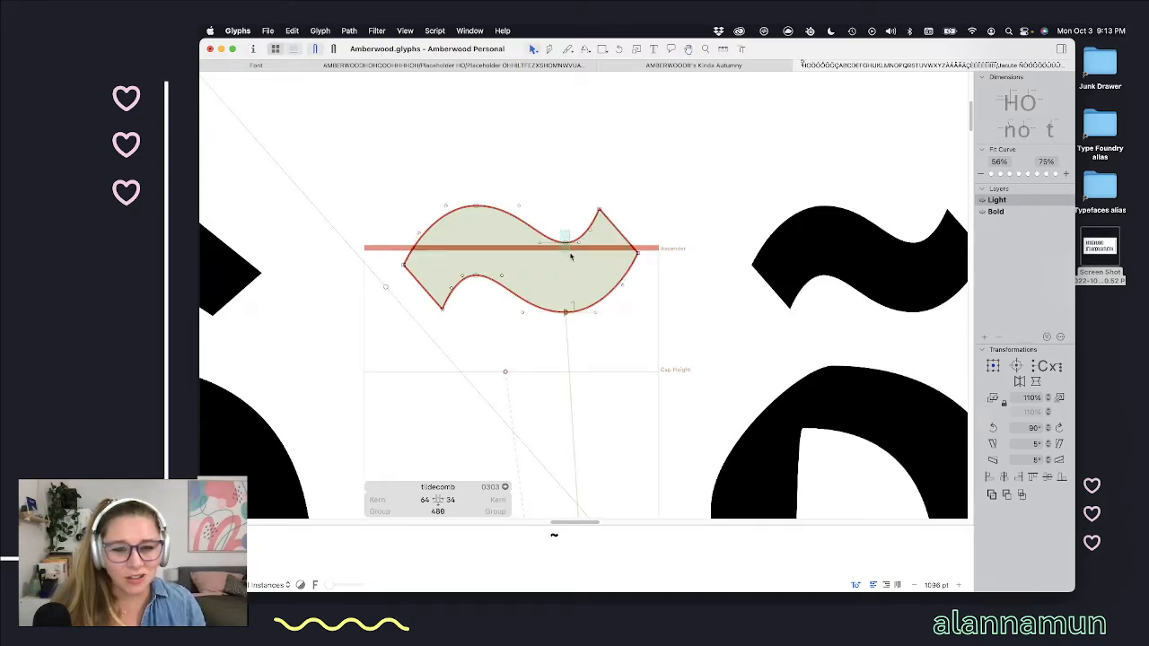
pyautogui.click(566, 238)
pyautogui.keyDown('shift'); pyautogui.click(599, 210); pyautogui.keyUp('shift')
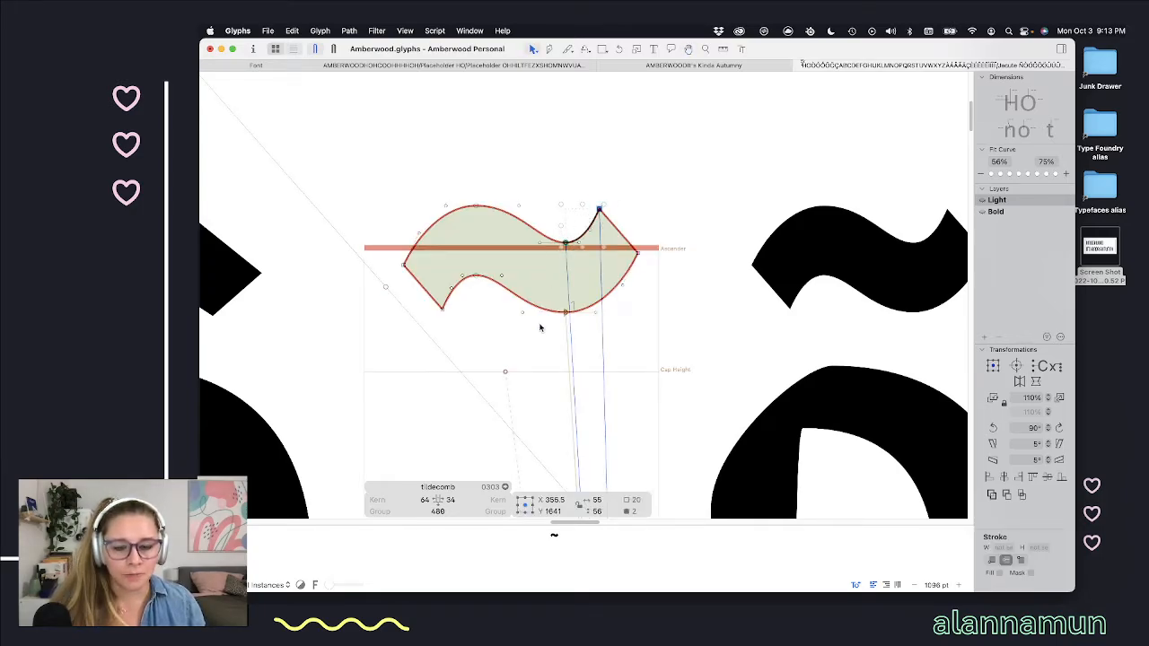
pyautogui.click(477, 276)
pyautogui.moveTo(467, 299); pyautogui.dragTo(429, 329)
pyautogui.click(452, 333)
pyautogui.press('space')
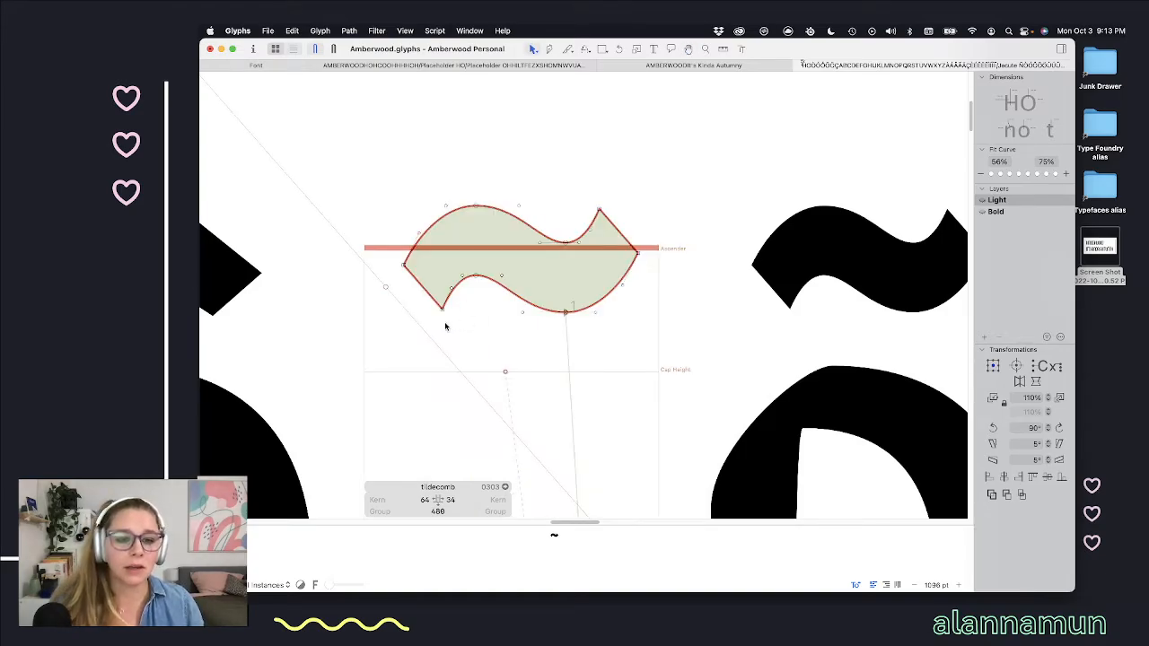
# Step: Raise both nodes of the tilde's left terminal 10 units and lower both nodes of its right terminal 10 units
pyautogui.moveTo(445, 324); pyautogui.dragTo(408, 277)
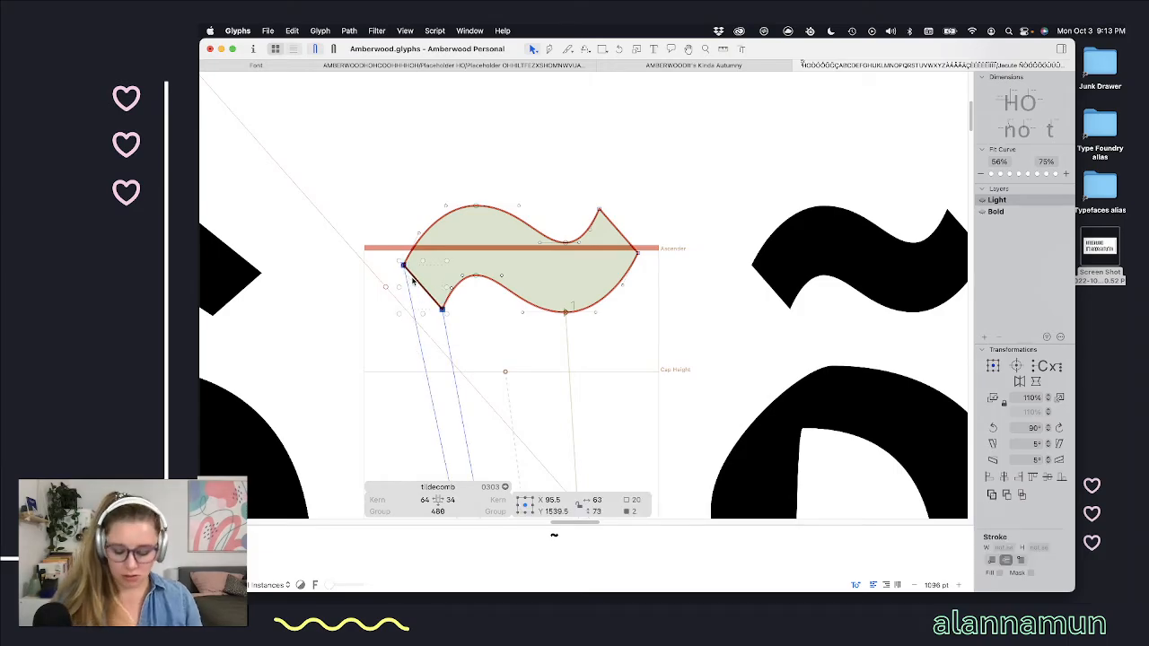
pyautogui.press('space')
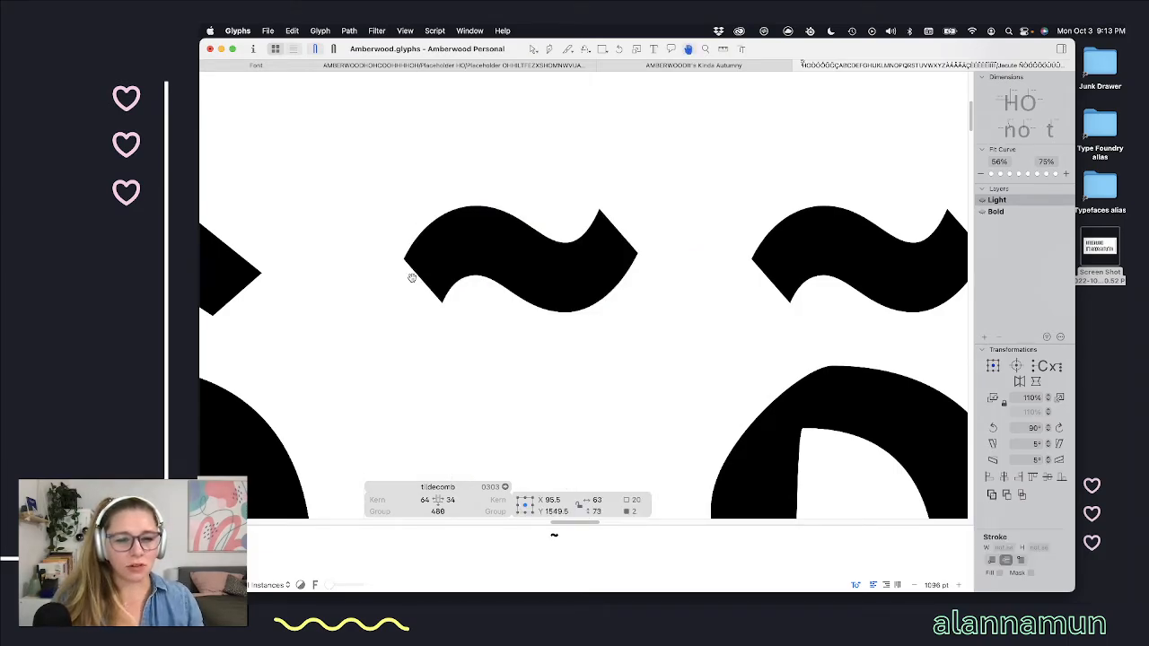
pyautogui.click(600, 211)
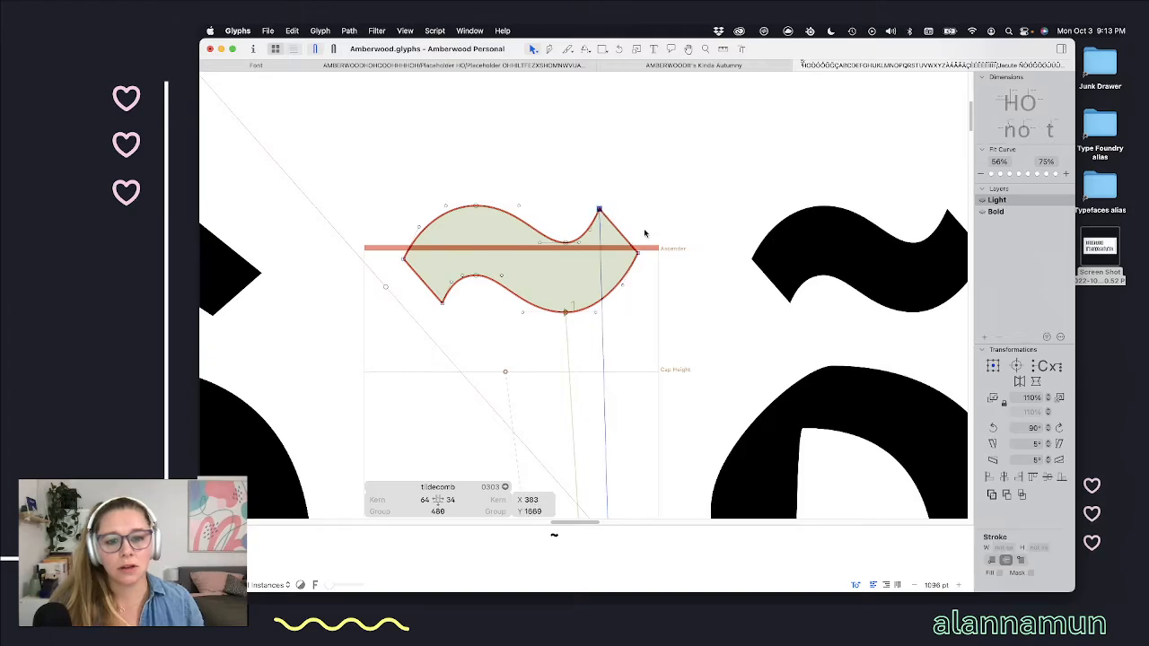
pyautogui.keyDown('shift'); pyautogui.click(633, 257); pyautogui.keyUp('shift')
pyautogui.hotkey('shift', 'Down')
pyautogui.press('space')
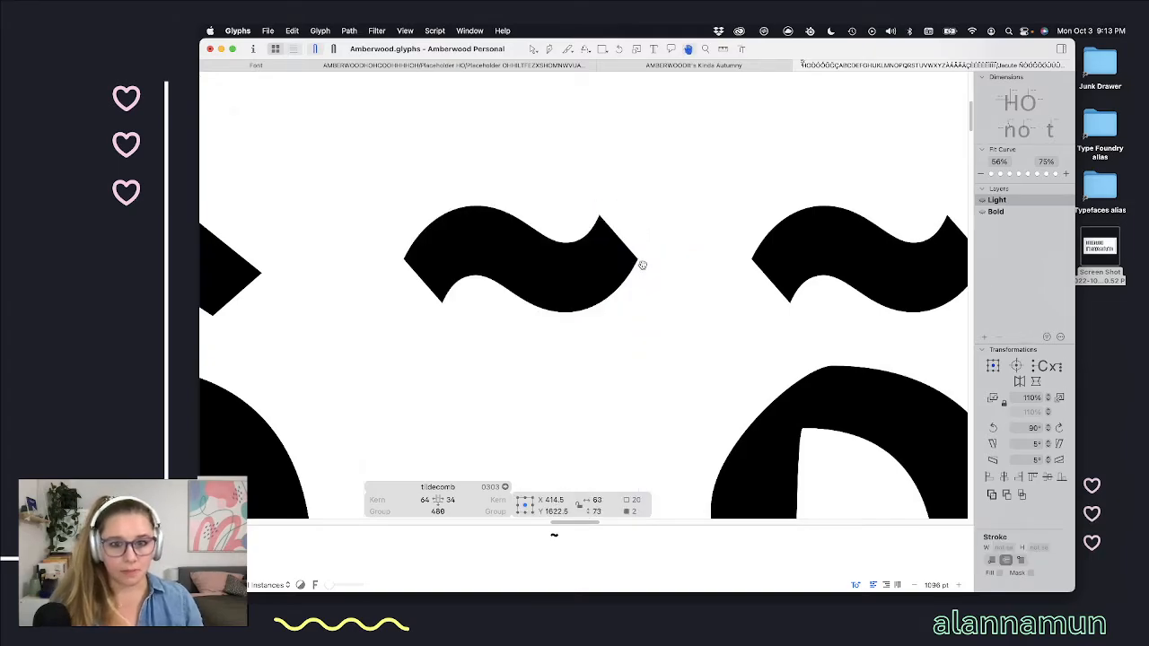
pyautogui.click(557, 189)
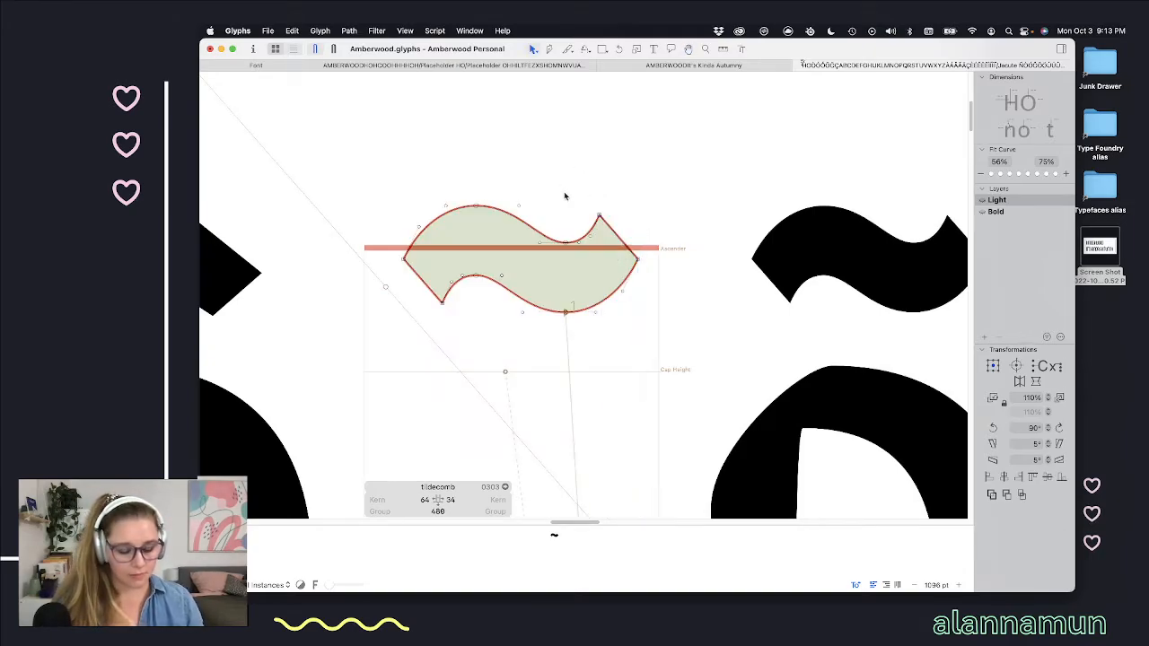
# Step: Move the whole tilde outline 20 units left and 10 units down, centering it at X 235, Y 1576
pyautogui.scroll(-3, 564, 192)
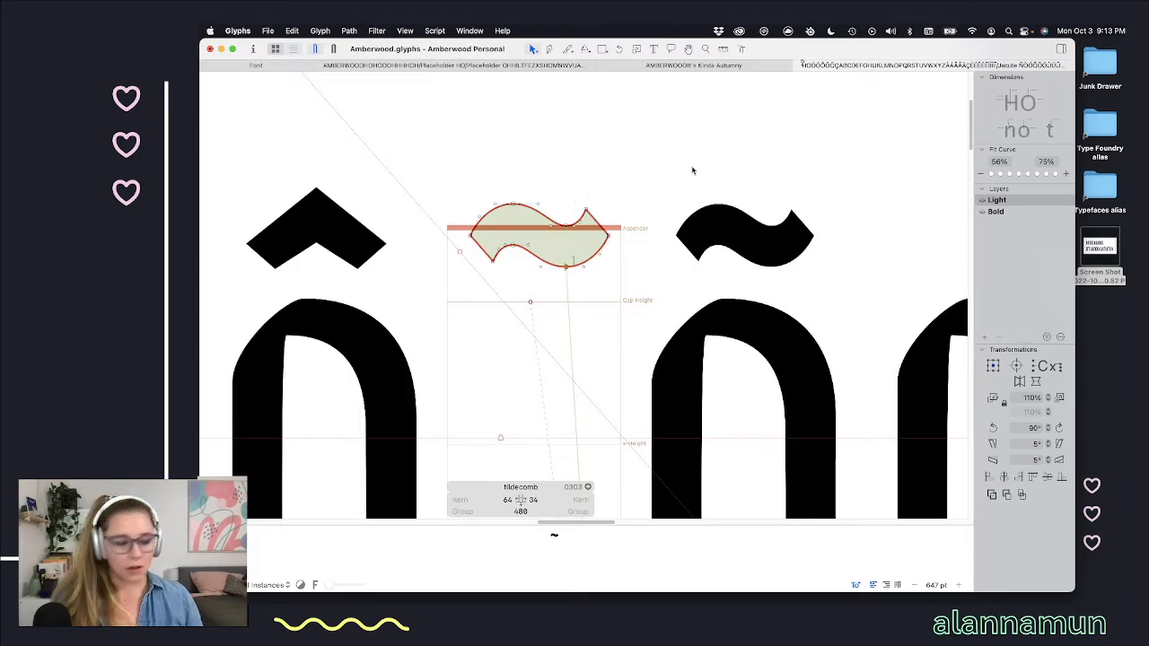
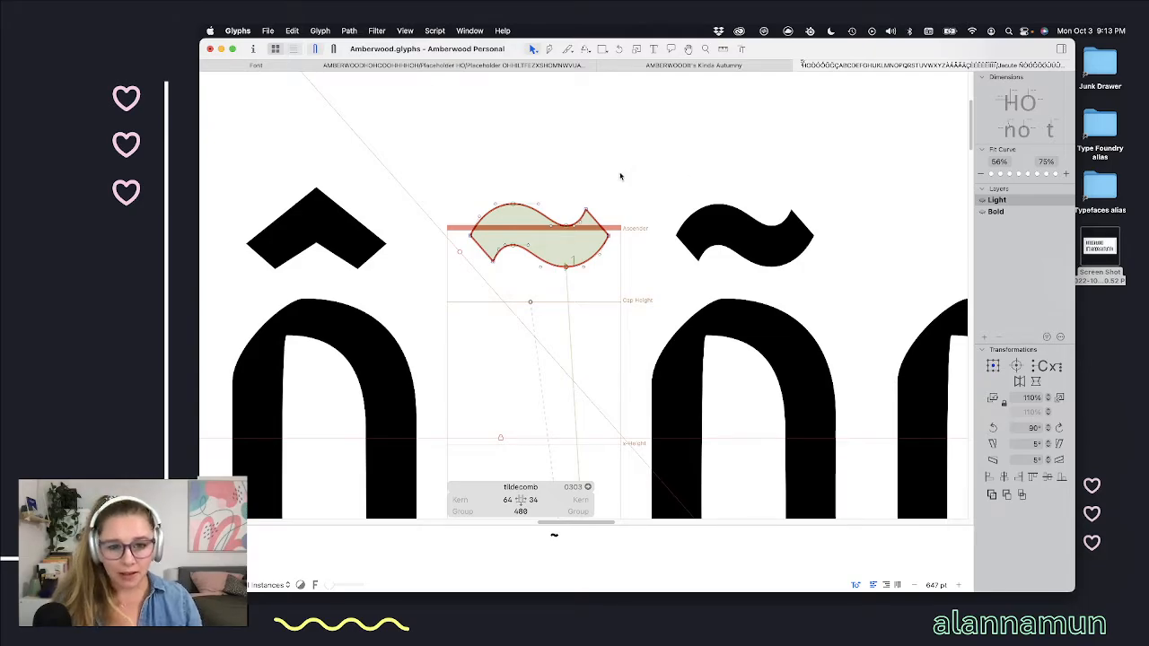
pyautogui.moveTo(635, 154); pyautogui.dragTo(451, 293)
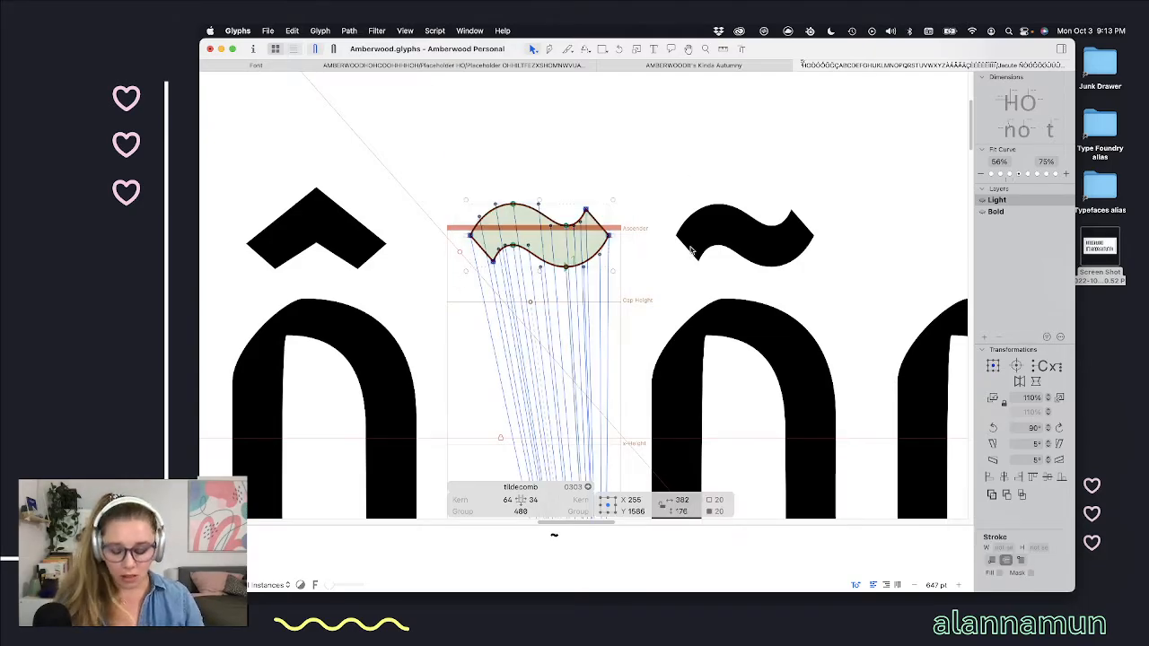
pyautogui.hotkey('shift', 'Left')
pyautogui.press('space')
pyautogui.hotkey('shift', 'Down')
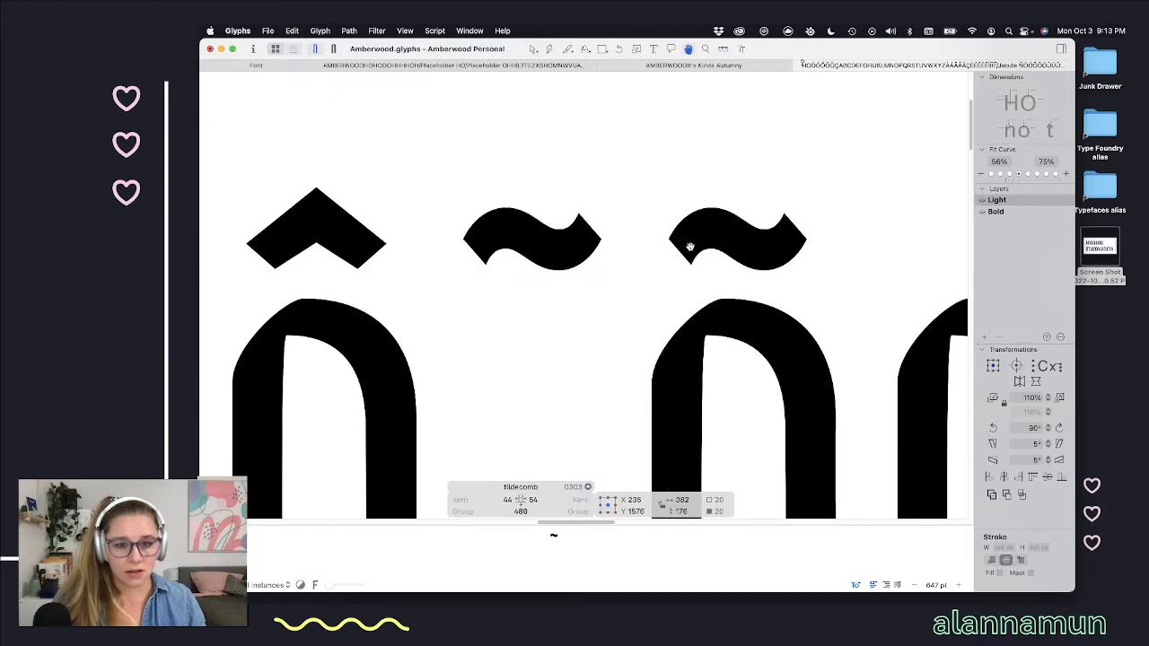
pyautogui.hotkey('shift', 'Up')
pyautogui.hotkey('shift', 'Down')
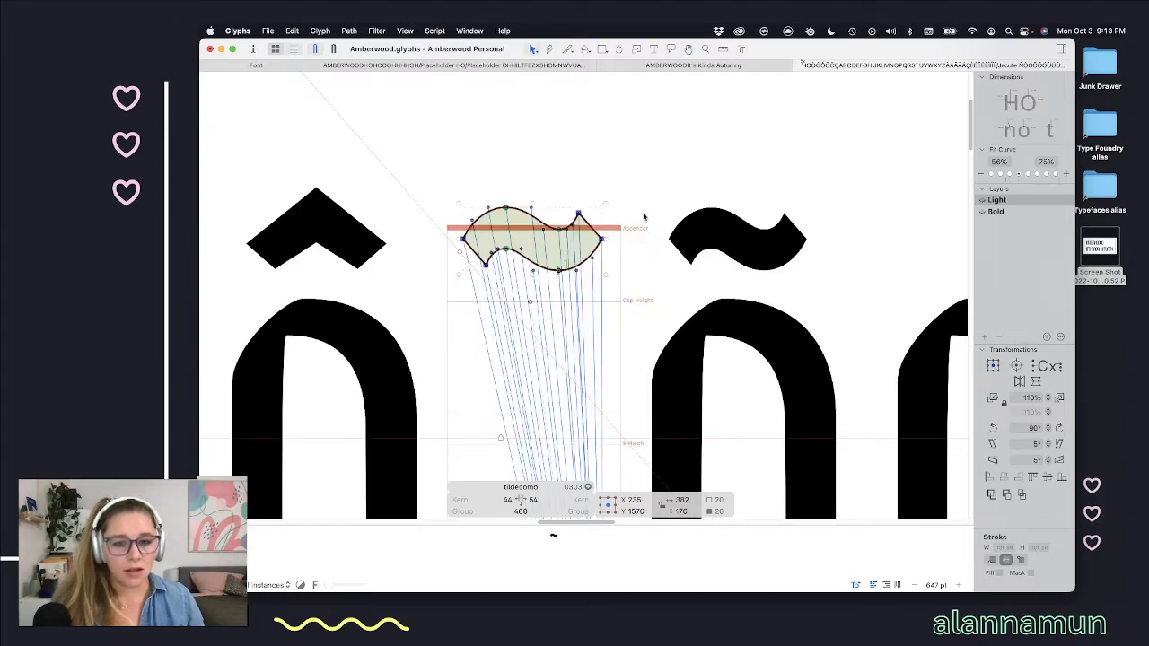
pyautogui.click(644, 214)
pyautogui.press('space')
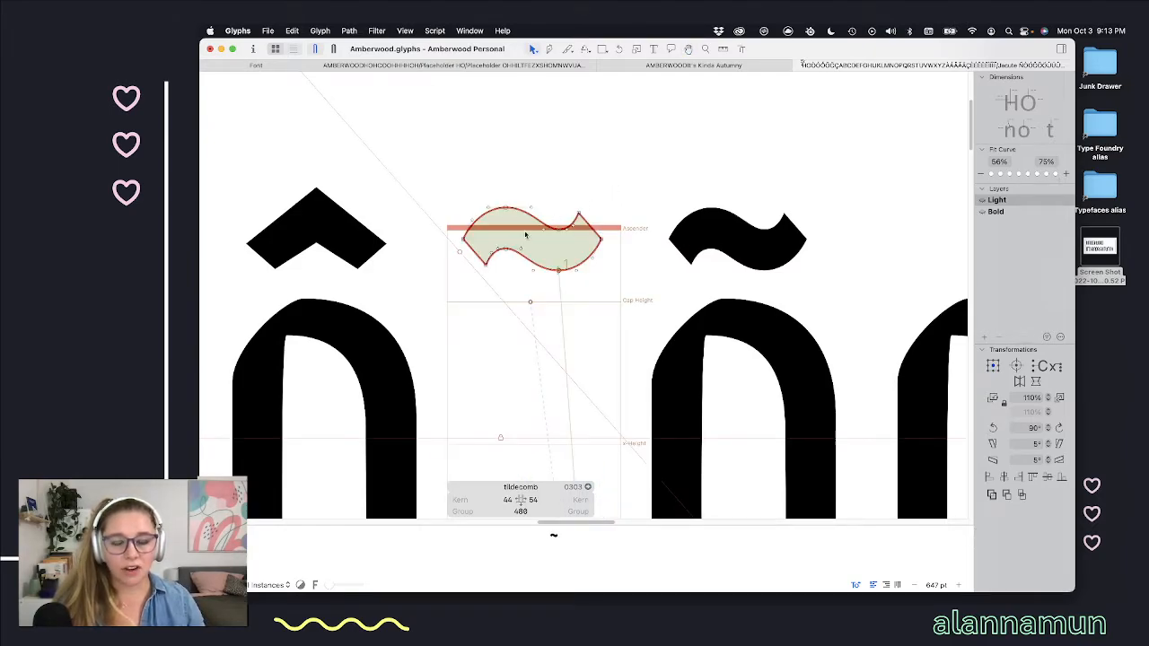
# Step: Shift both handles of the tilde's inner lower-left curve 3 units right and both handles of its inner upper-right curve 3 units left
pyautogui.scroll(5, 526, 235)
pyautogui.press('space')
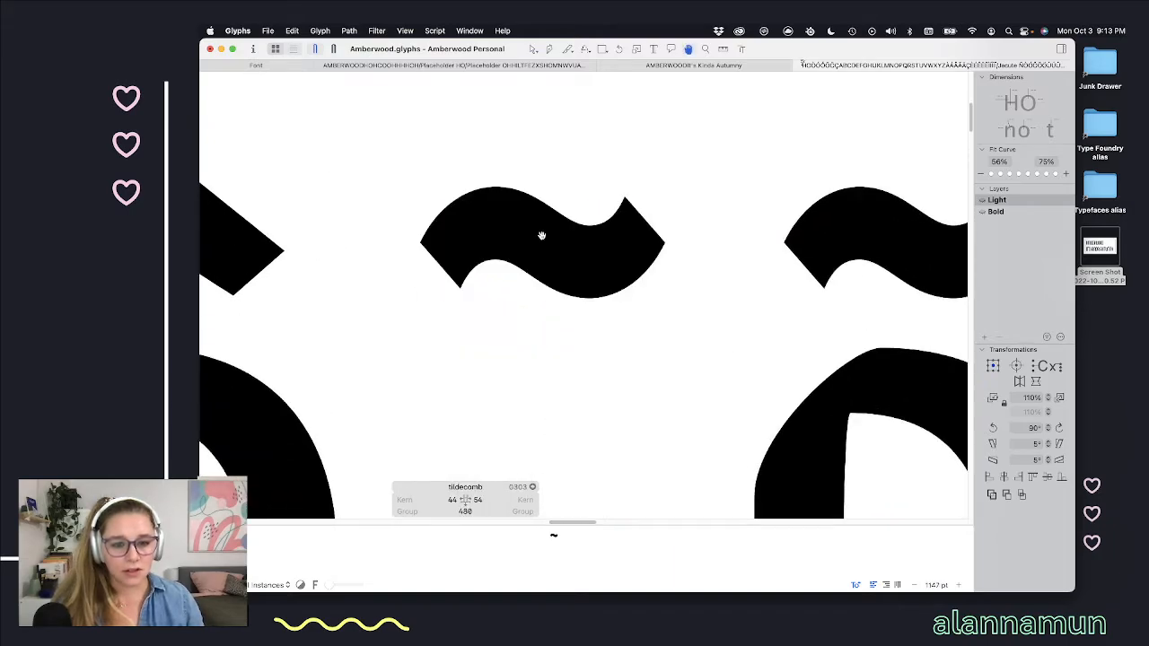
pyautogui.scroll(5, 477, 257)
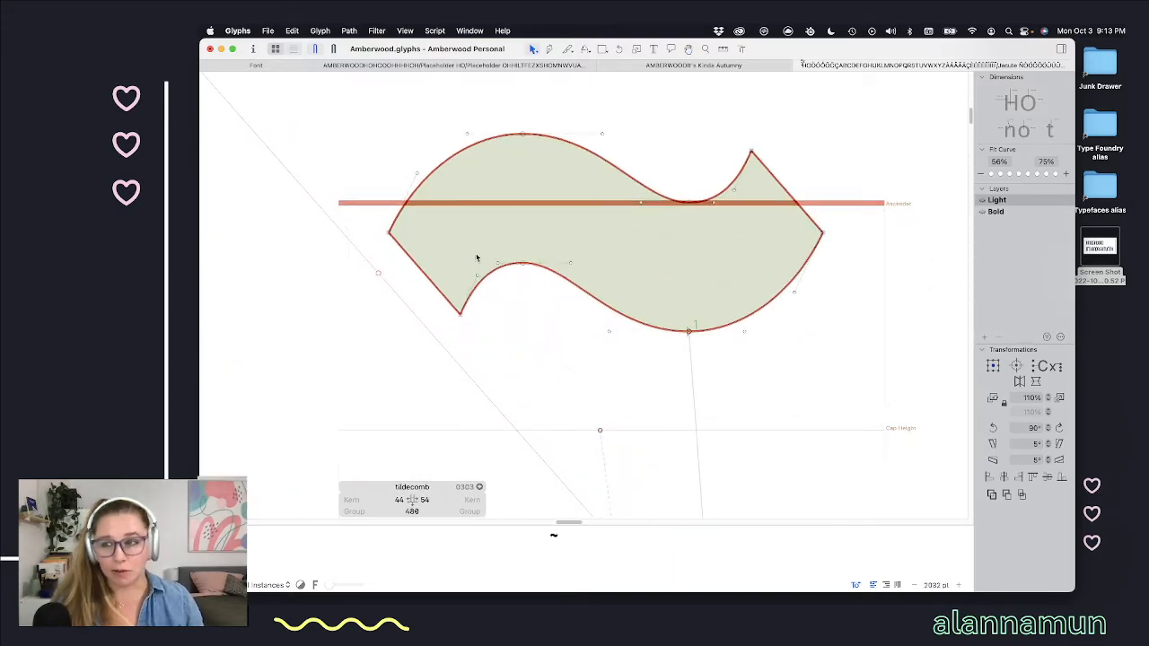
pyautogui.press('space')
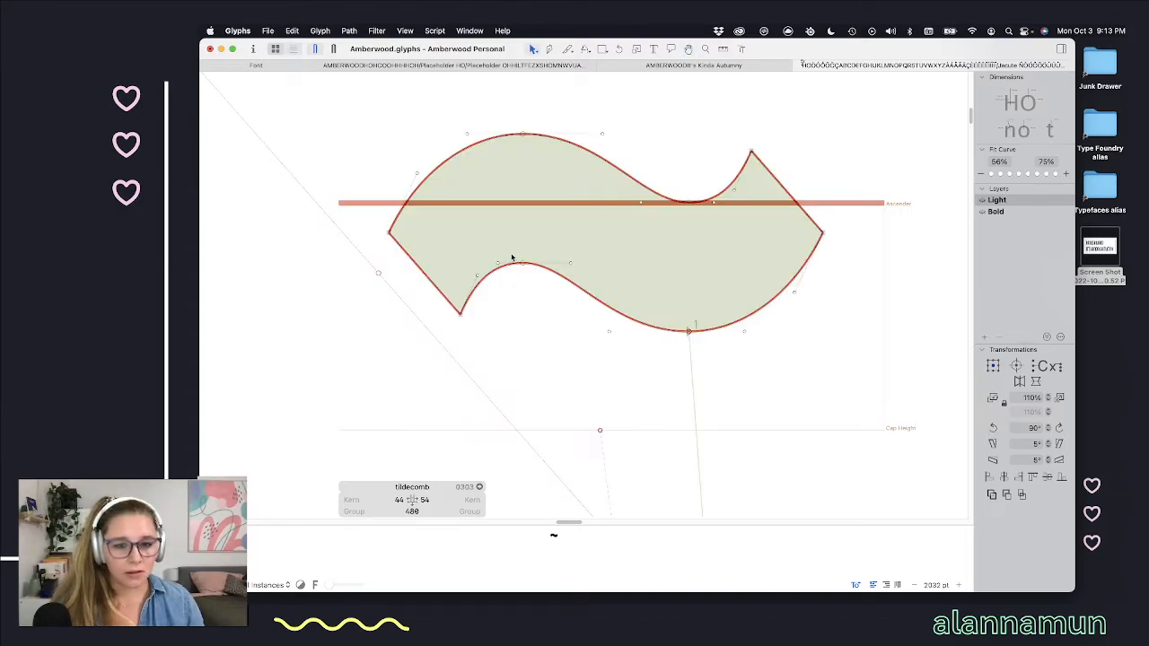
pyautogui.moveTo(504, 253); pyautogui.dragTo(475, 281)
pyautogui.press('space')
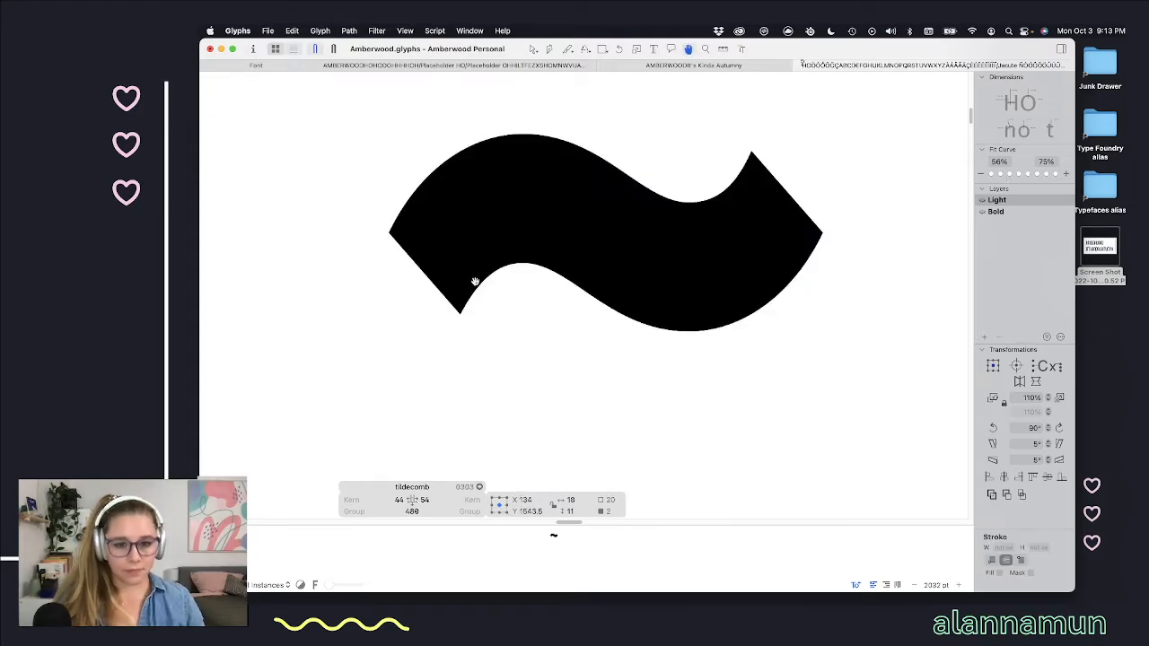
pyautogui.moveTo(749, 179); pyautogui.dragTo(706, 216)
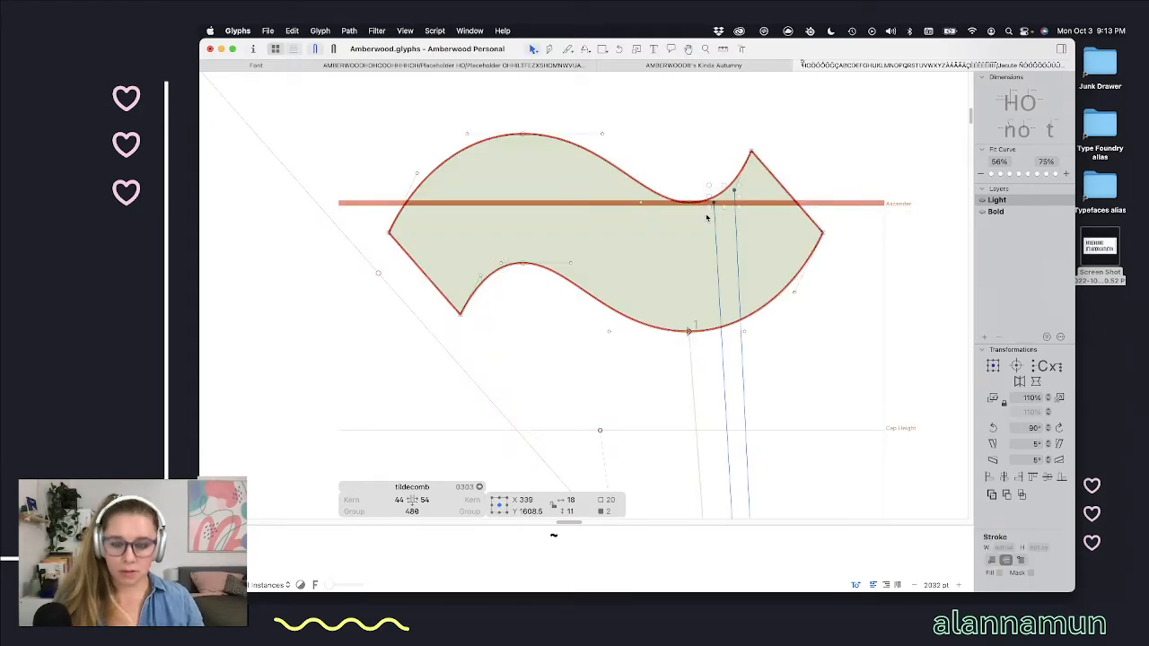
pyautogui.press('space')
pyautogui.press('Left')
pyautogui.press('Left')
pyautogui.press('Left')
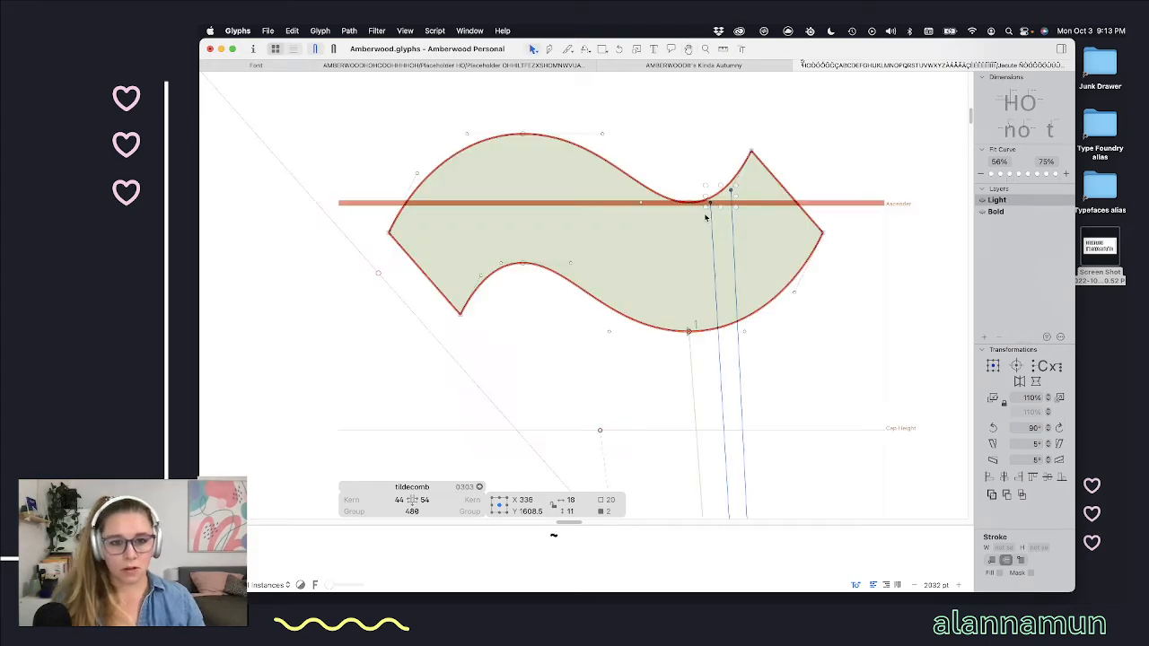
# Step: Examine the revised tilde beside the circumflex and above the O to judge its shape at text size
pyautogui.scroll(-5, 692, 211)
pyautogui.press('space')
pyautogui.scroll(-6, 719, 160)
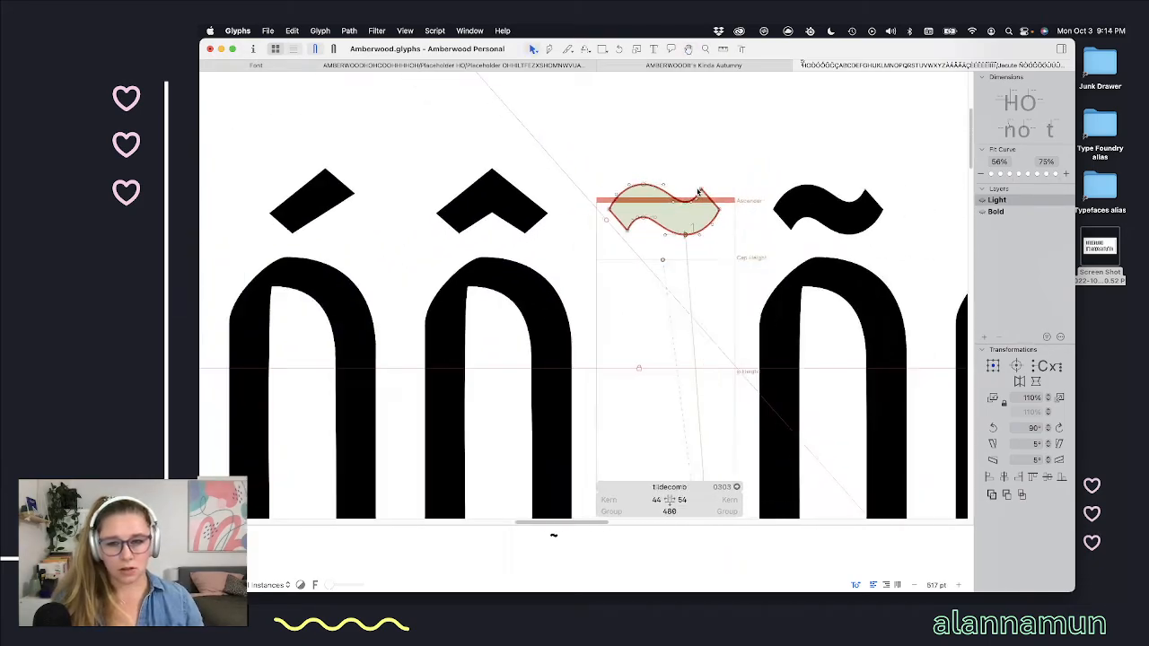
pyautogui.scroll(-3, 732, 163)
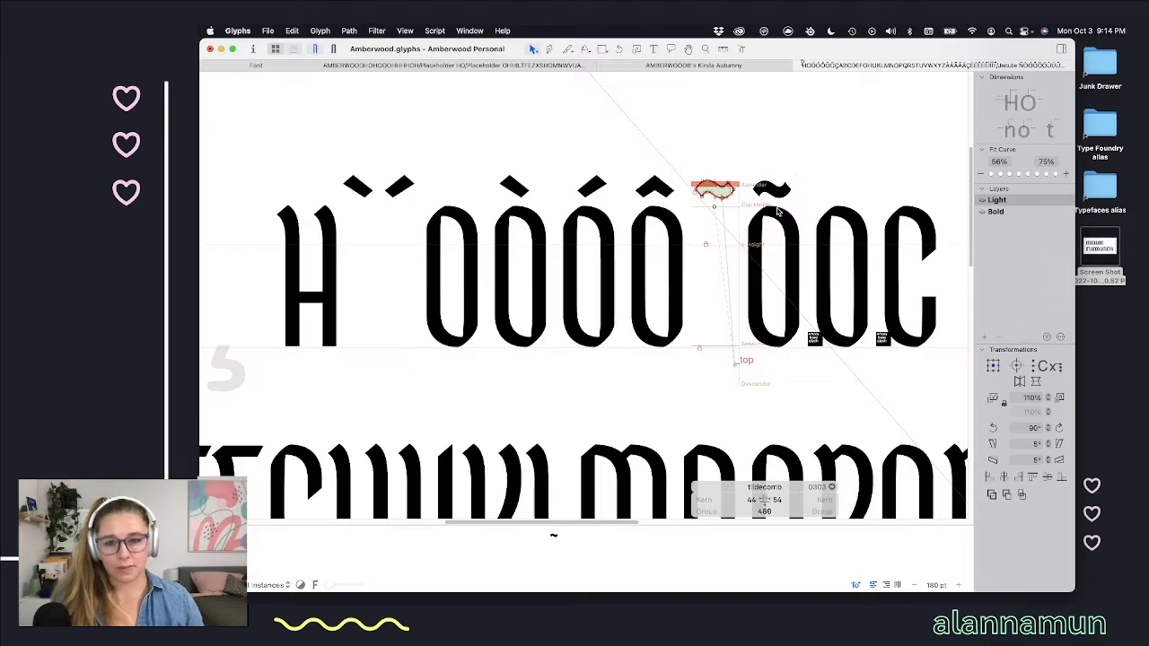
pyautogui.press('t')
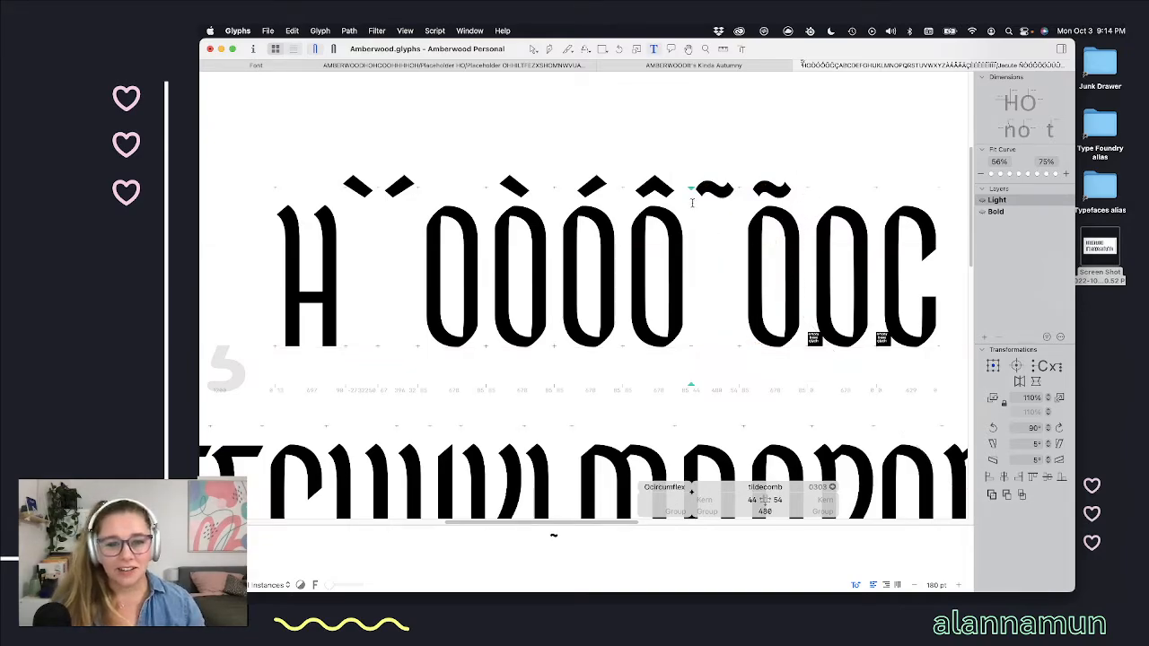
pyautogui.scroll(4, 689, 201)
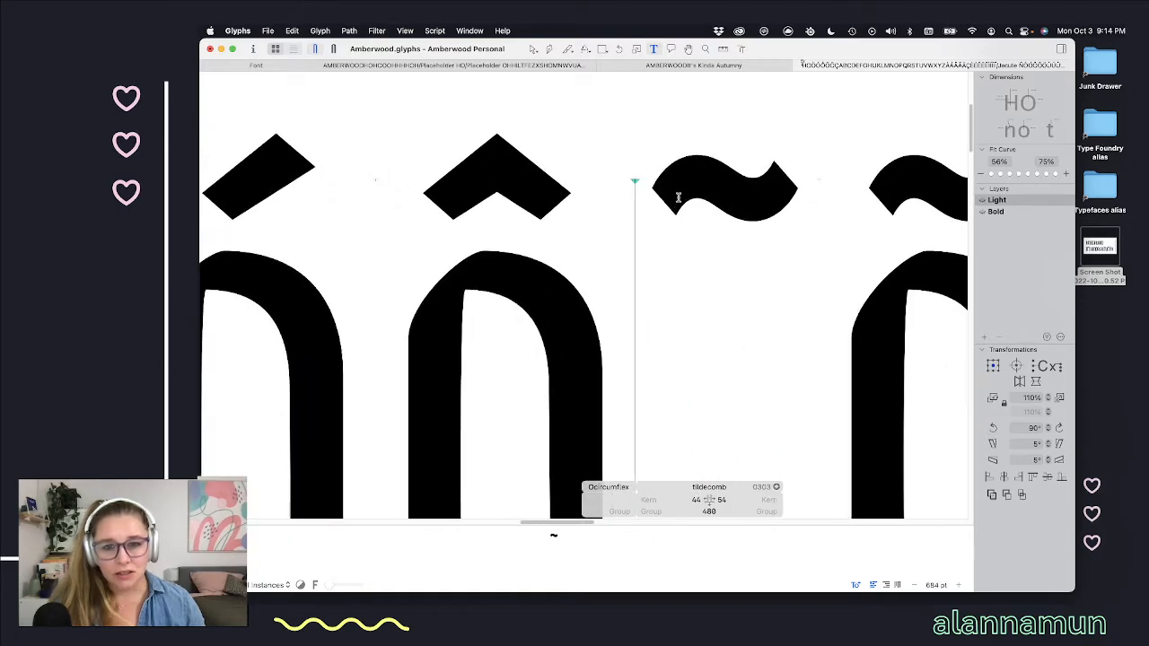
pyautogui.scroll(4, 679, 197)
pyautogui.press('Escape')
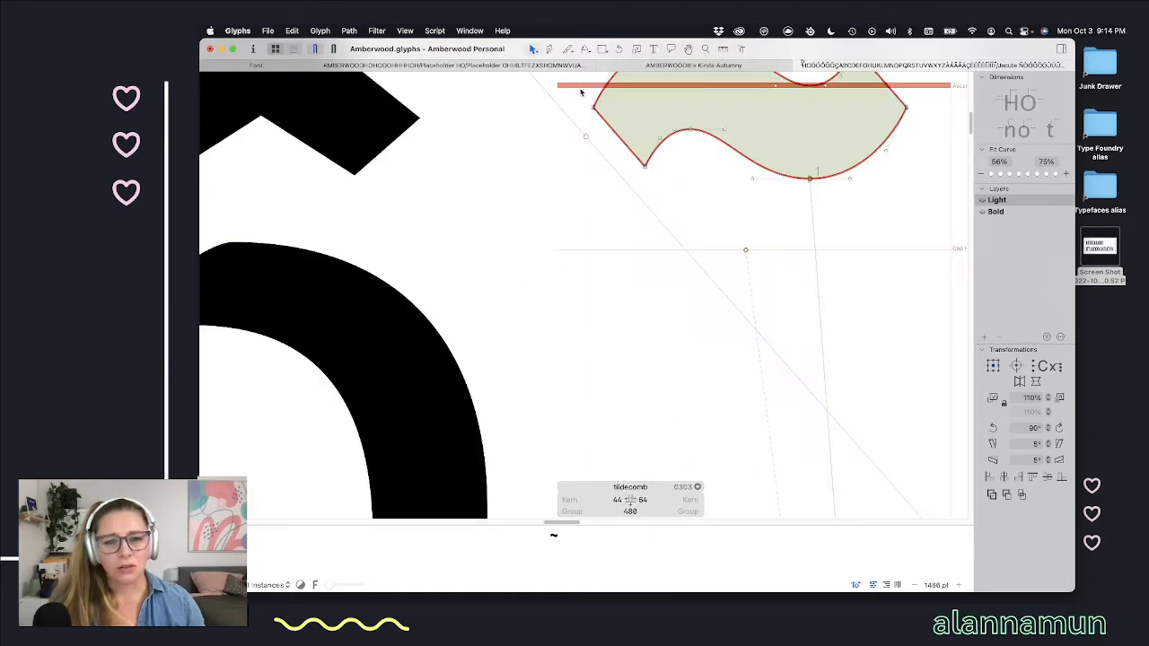
# Step: Lower both nodes of the tilde's left terminal 10 units and raise both nodes of its right terminal 10 units
pyautogui.moveTo(569, 85); pyautogui.dragTo(653, 192)
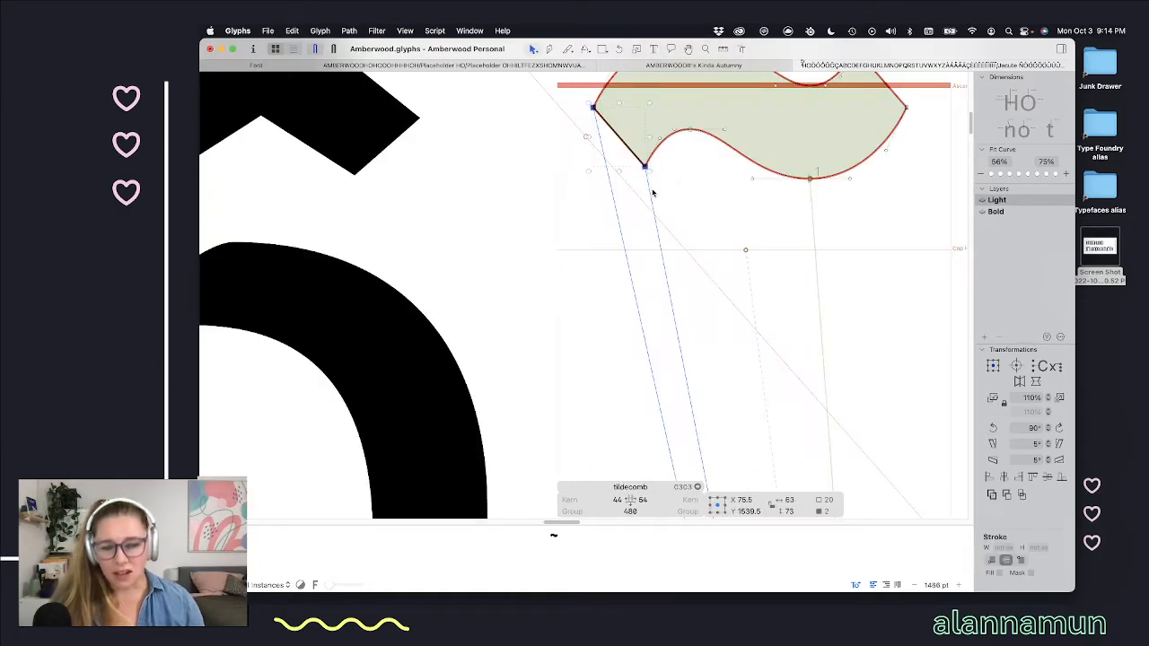
pyautogui.hotkey('shift', 'Down')
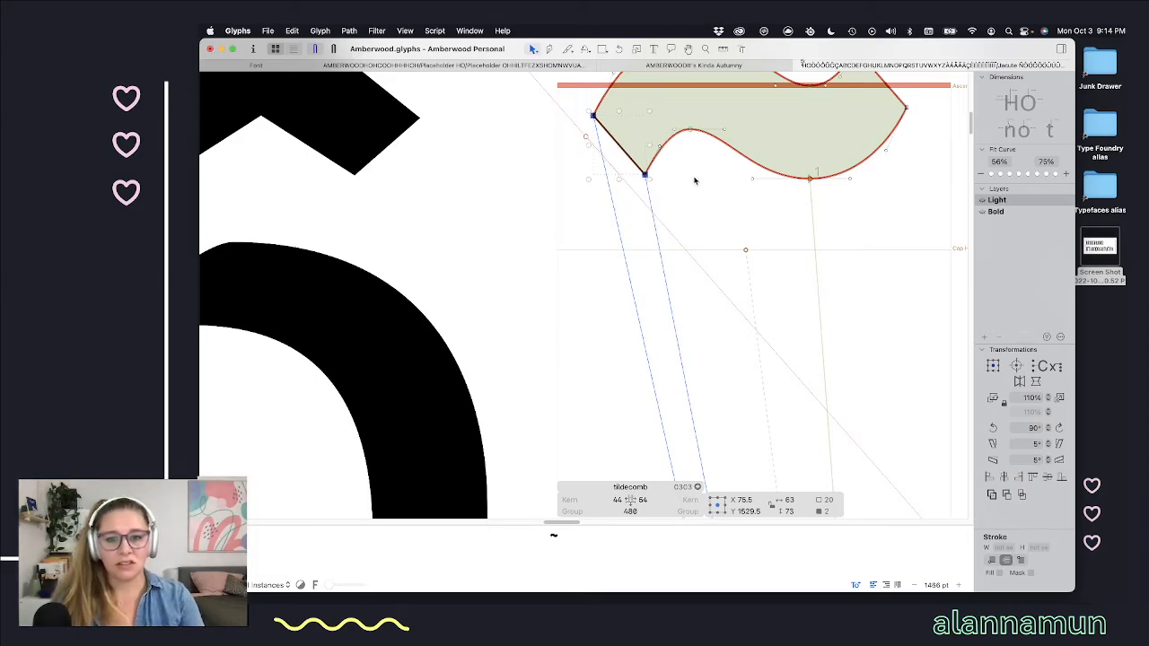
pyautogui.scroll(3, 695, 180)
pyautogui.hscroll(3, 694, 180)
pyautogui.moveTo(871, 166); pyautogui.dragTo(776, 95)
pyautogui.hotkey('shift', 'Up')
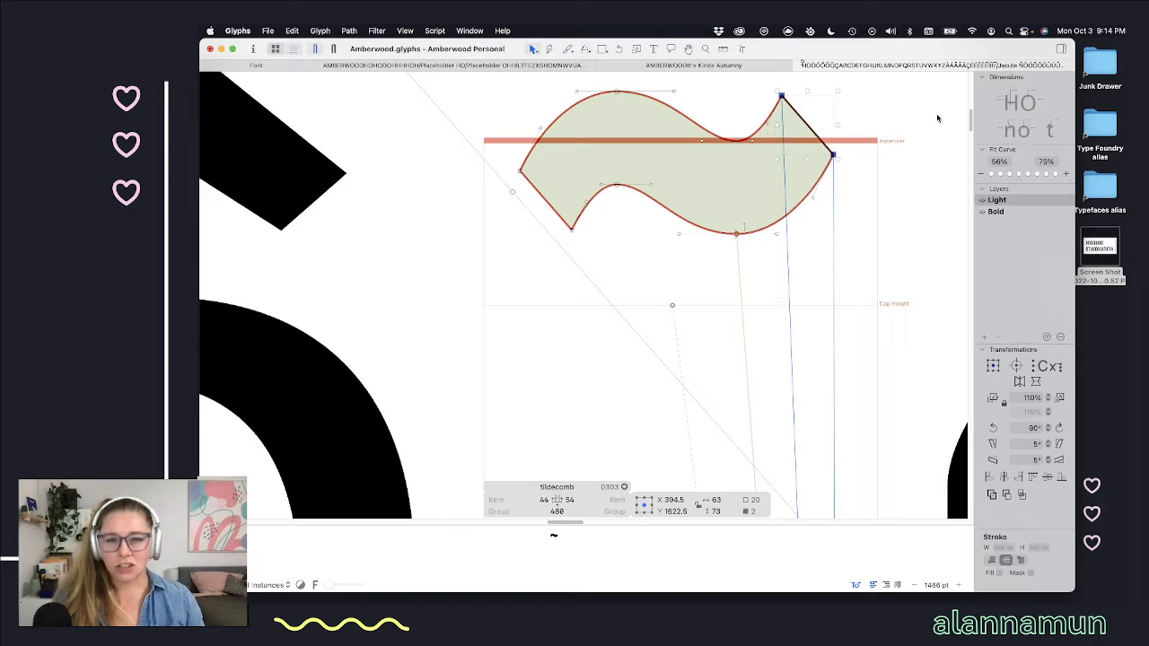
pyautogui.click(799, 142)
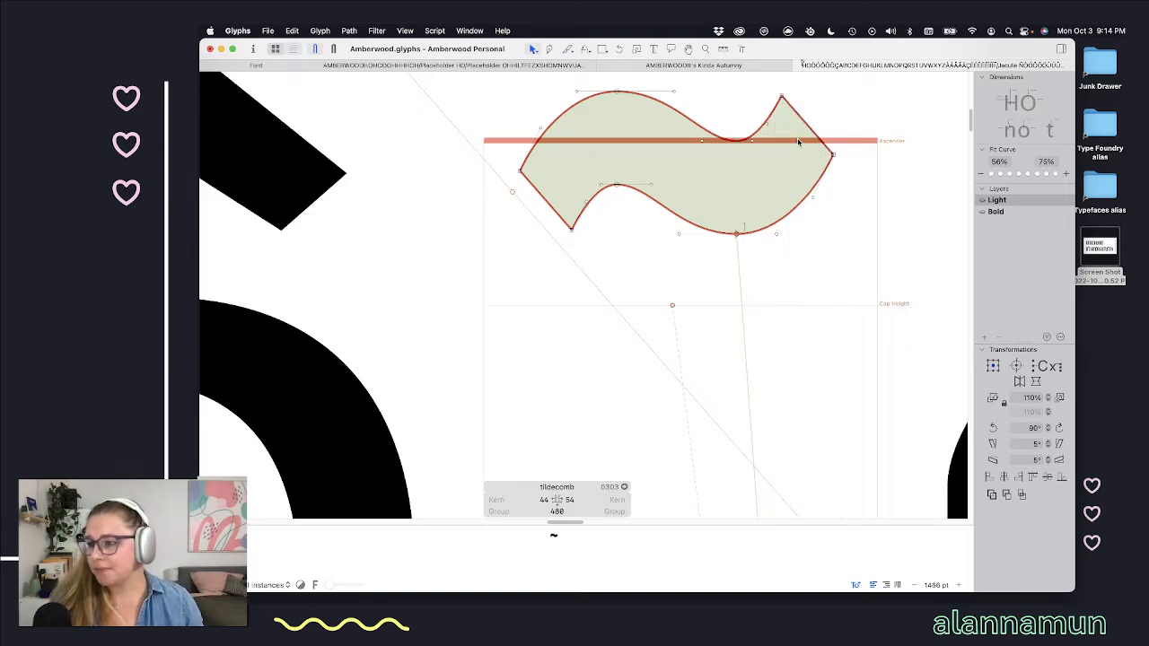
pyautogui.press('space')
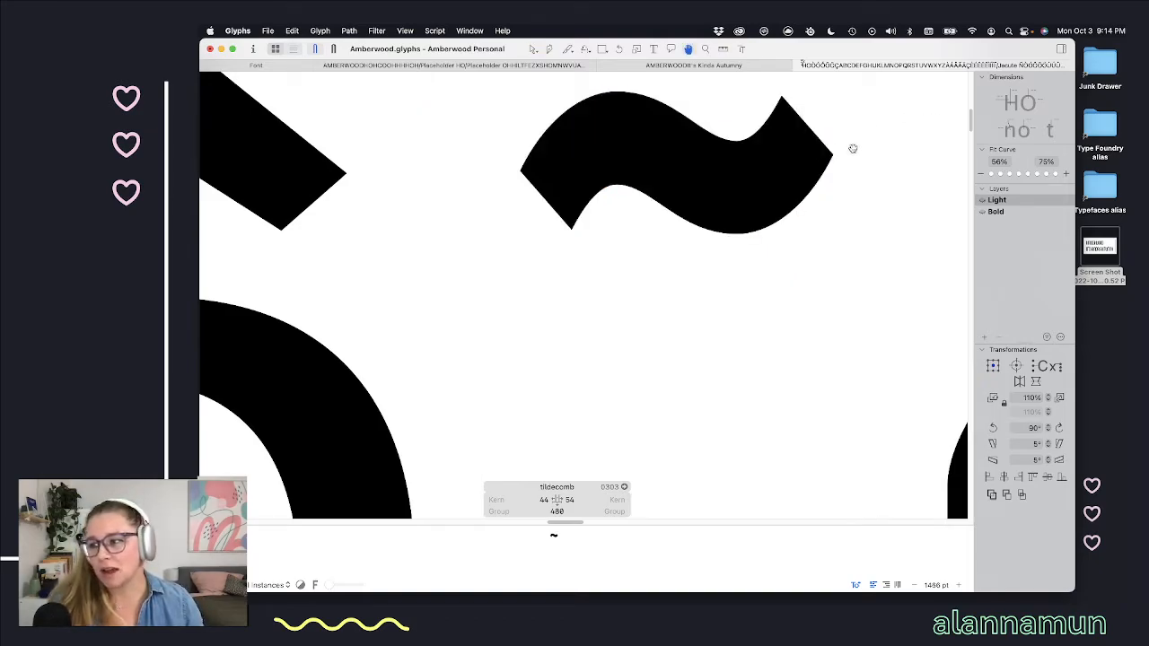
# Step: Move the two curve handles nearest the tilde's right terminal 10 units down and 4 units right, centering them at X 377, Y 1568.5
pyautogui.click(768, 125)
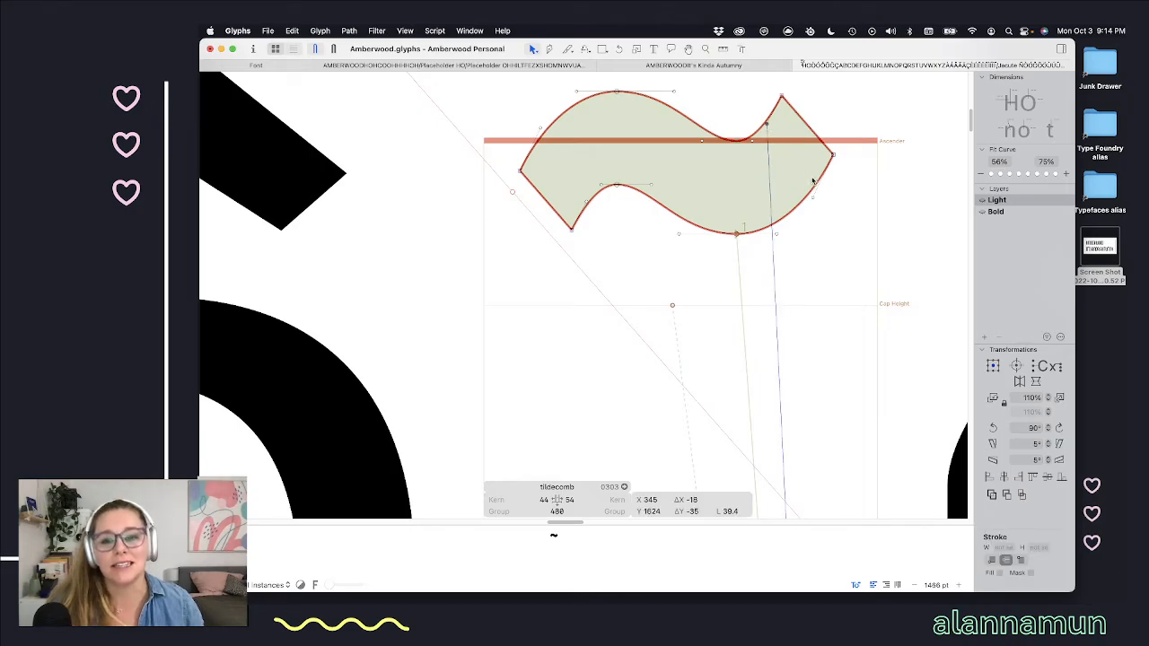
pyautogui.keyDown('shift'); pyautogui.click(813, 199); pyautogui.keyUp('shift')
pyautogui.hotkey('shift', 'Right')
pyautogui.press('space')
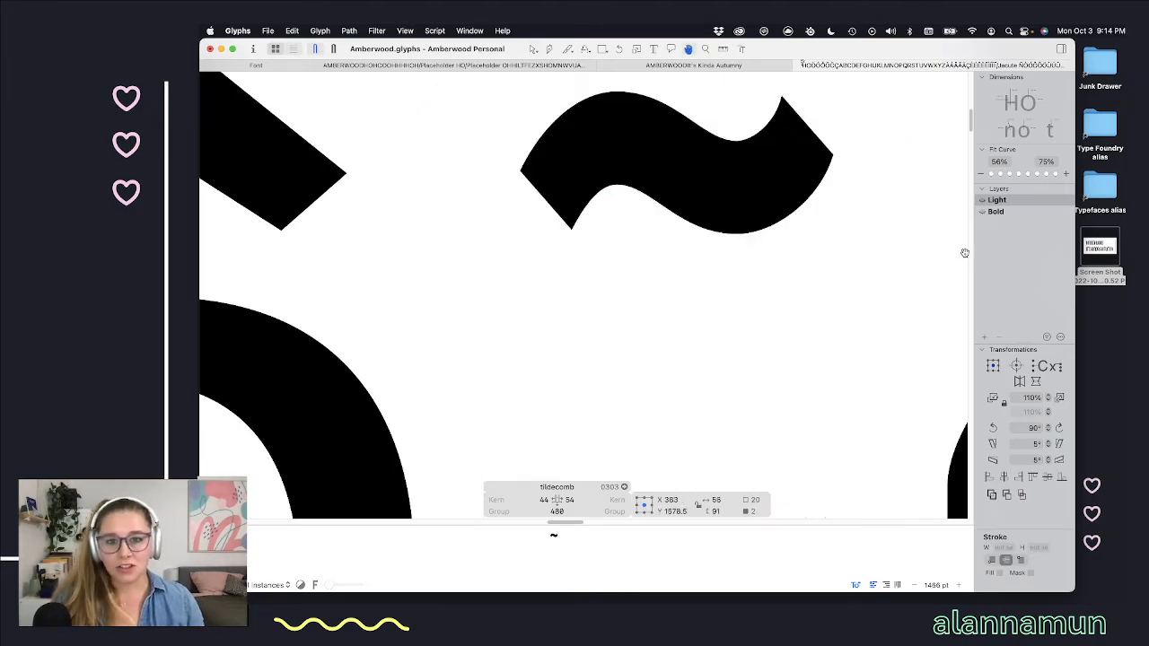
pyautogui.hotkey('shift', 'Down')
pyautogui.press('space')
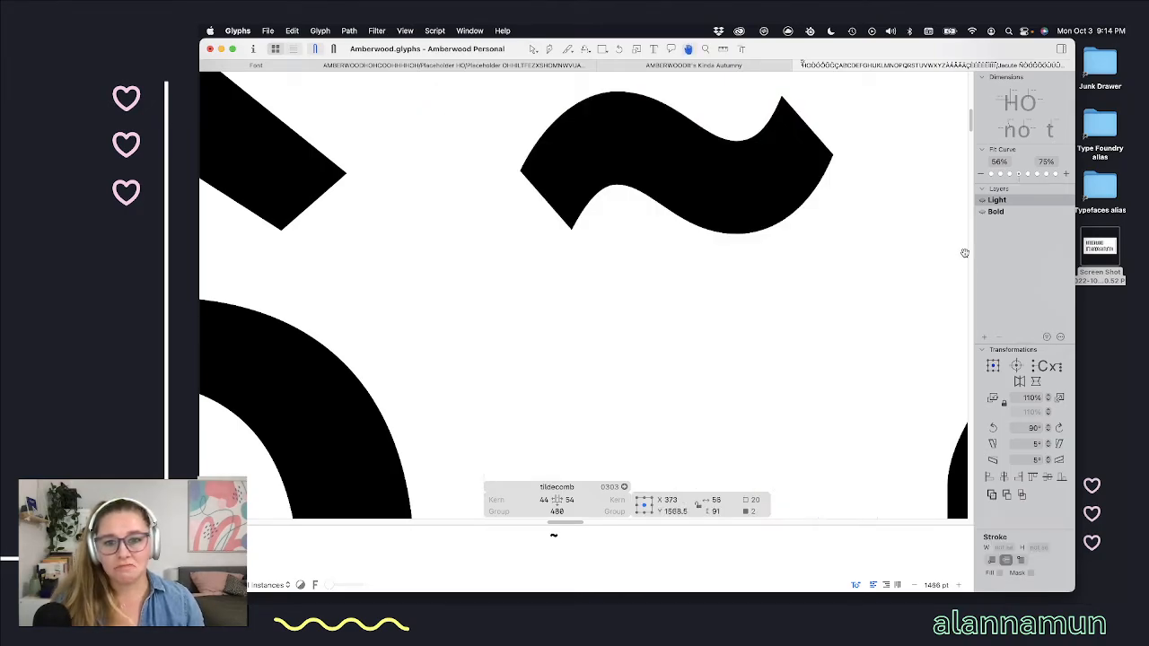
pyautogui.press('Right')
pyautogui.press('Right')
pyautogui.press('Right')
pyautogui.press('Right')
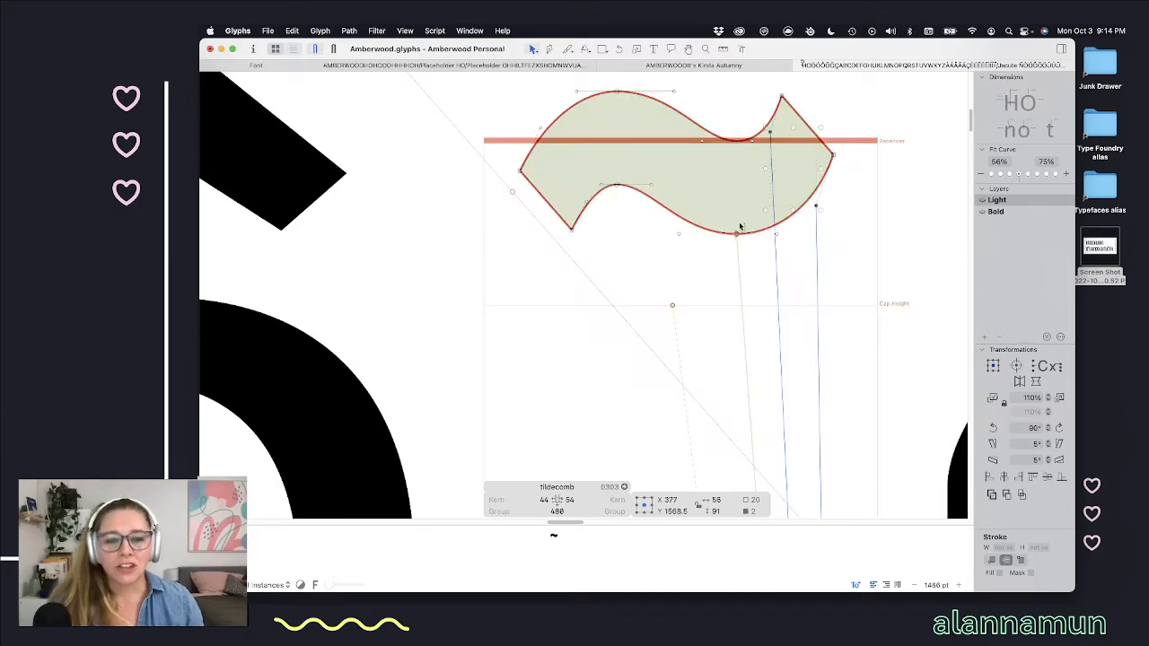
# Step: Move the two curve handles nearest the tilde's left terminal 10 units up and 3 units left
pyautogui.click(586, 202)
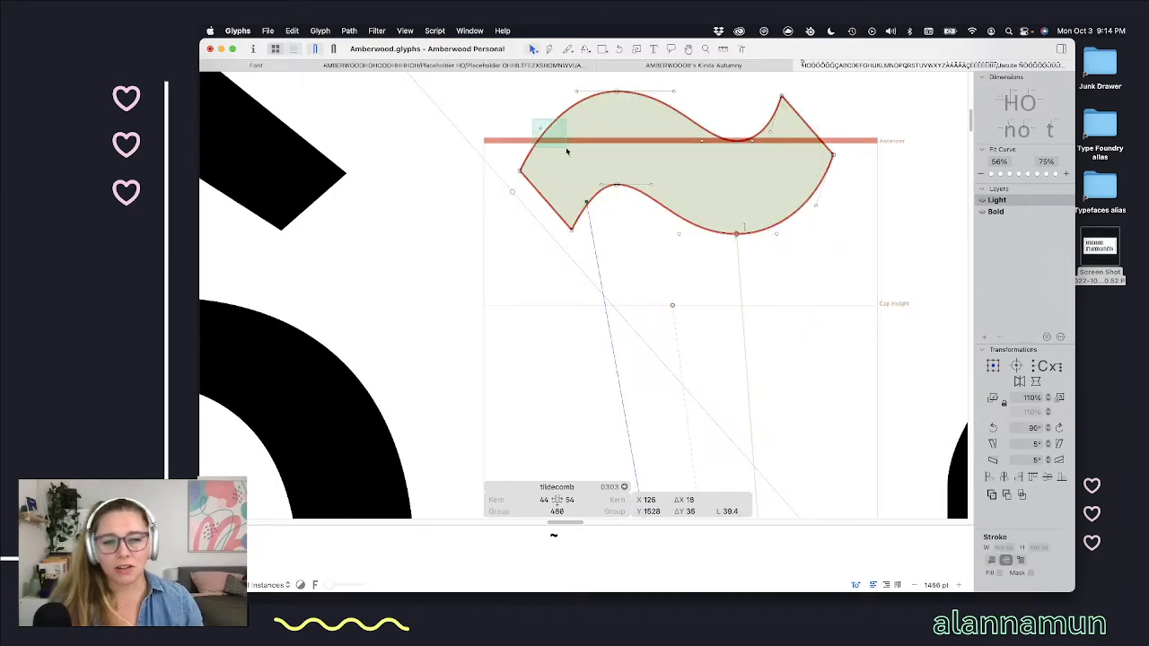
pyautogui.moveTo(566, 151); pyautogui.dragTo(567, 151)
pyautogui.hotkey('shift', 'Up')
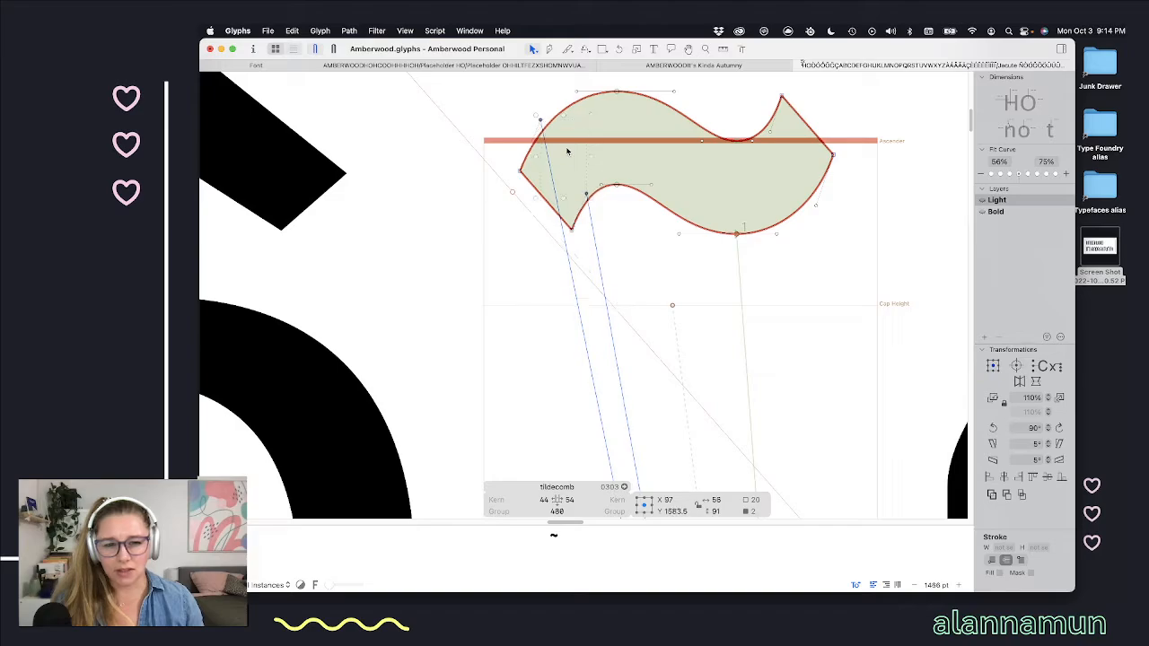
pyautogui.press('Left')
pyautogui.press('Left')
pyautogui.press('Left')
pyautogui.press('space')
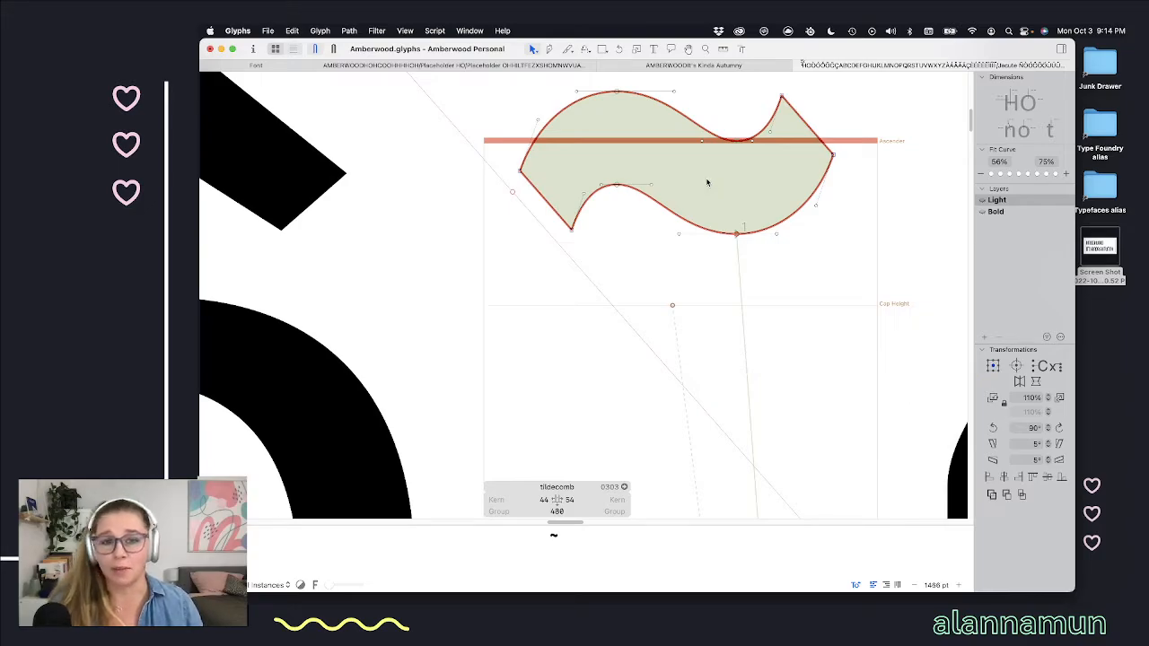
# Step: Preview the filled tilde and compare it with the neighboring grave, acute and circumflex accents over the O
pyautogui.press('space')
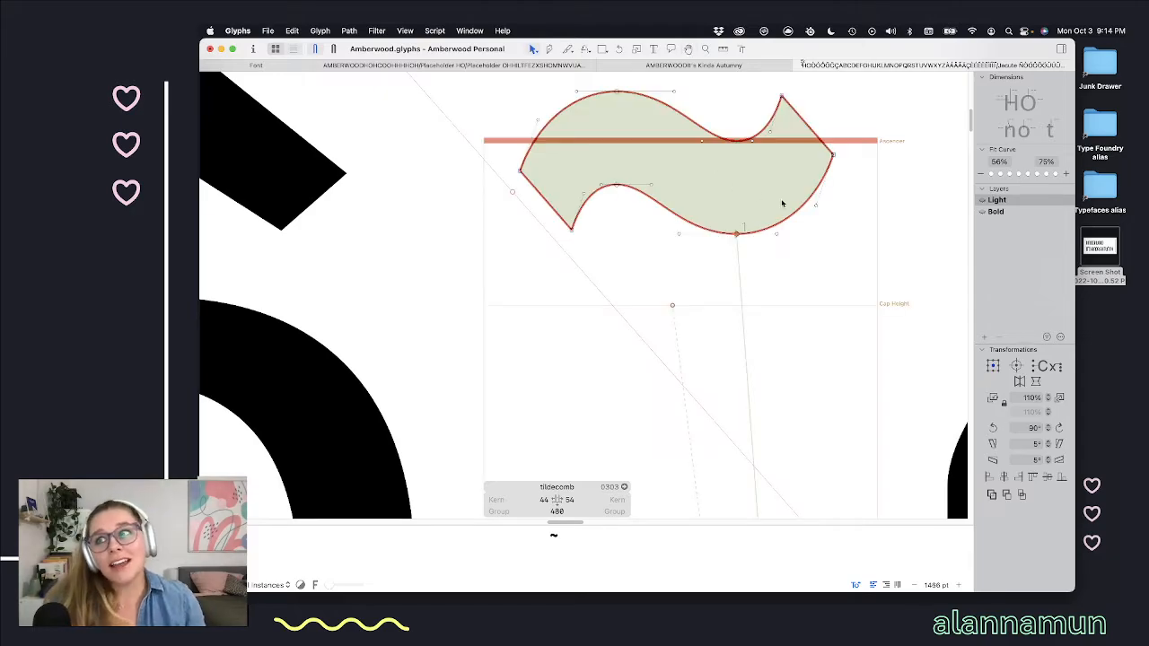
pyautogui.scroll(-3, 690, 164)
pyautogui.press('space')
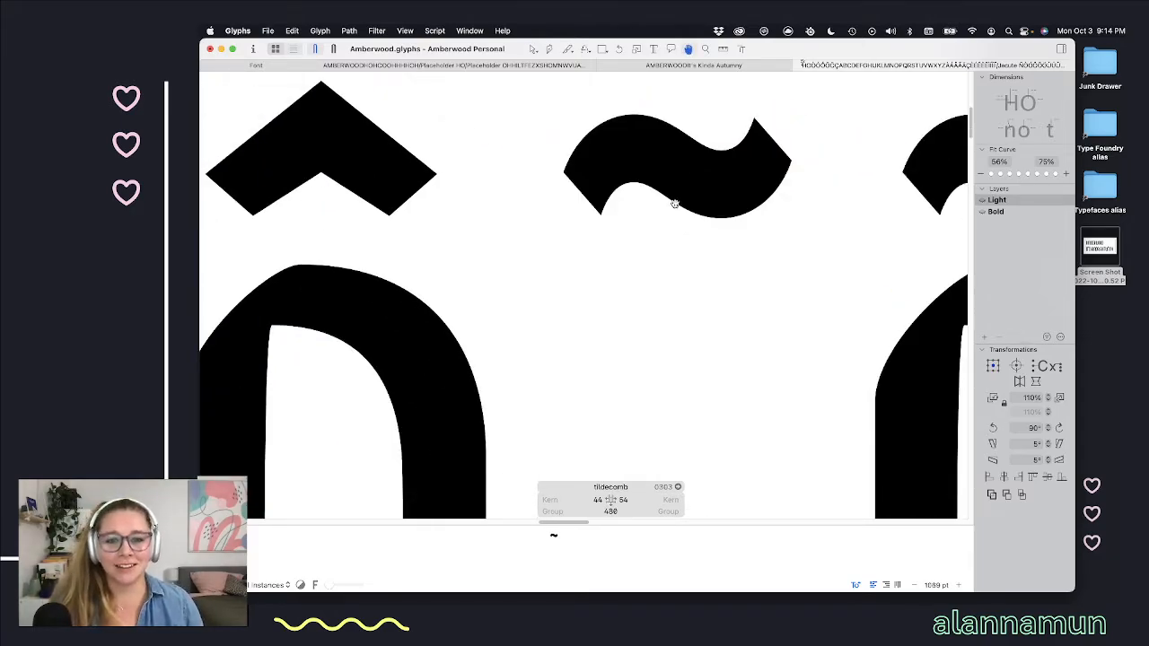
pyautogui.scroll(-5, 682, 202)
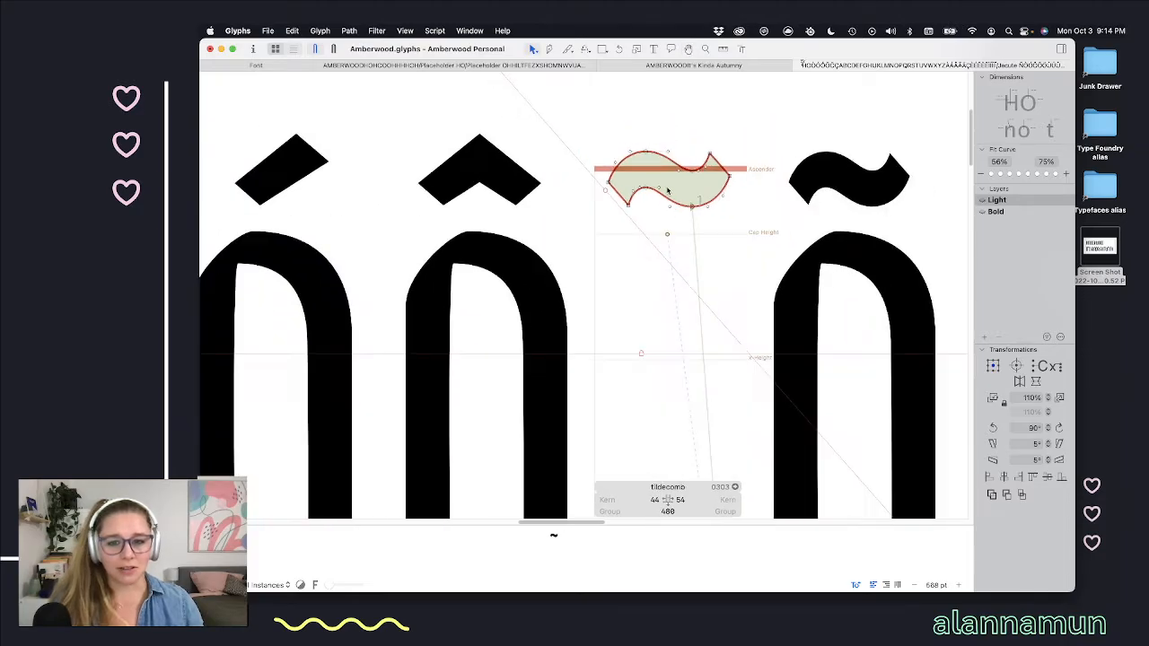
pyautogui.press('space')
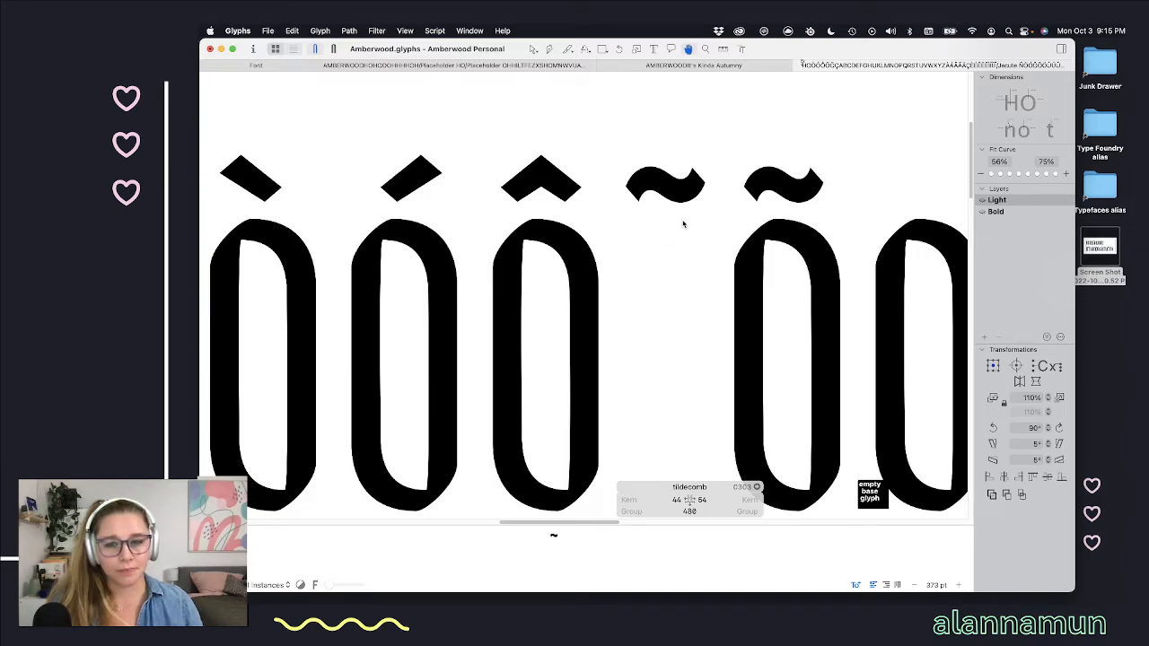
# Step: Examine the tilde, the other accents and the placeholder dieresis and cedilla alongside the base and accented capitals
pyautogui.press('space')
pyautogui.scroll(-5, 674, 244)
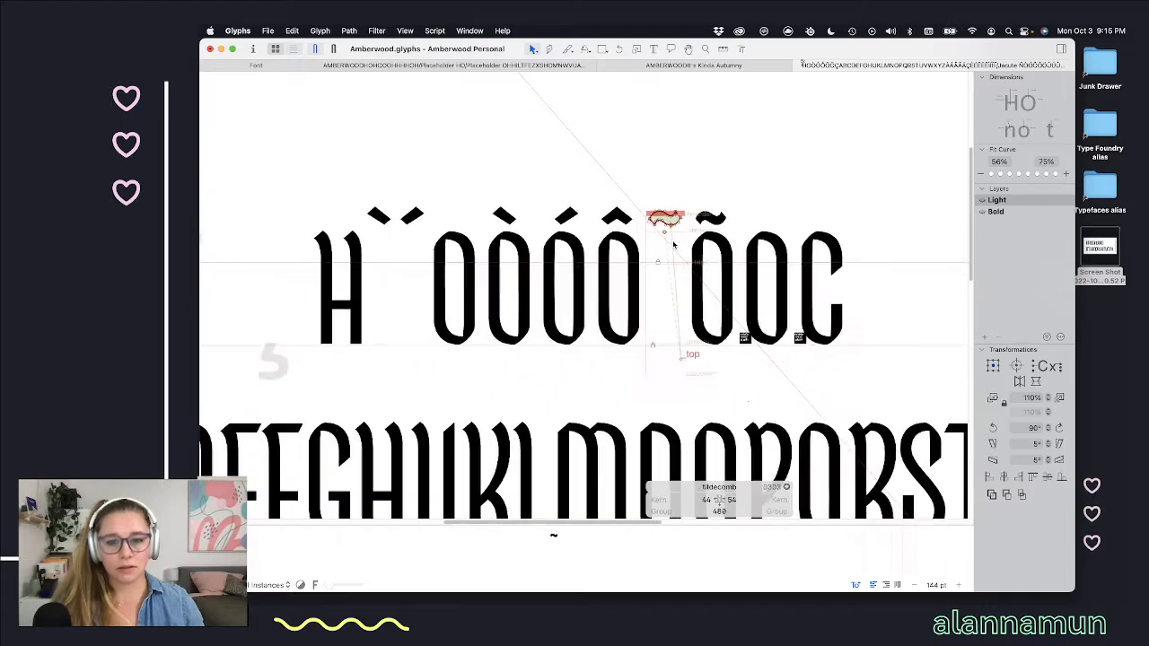
pyautogui.press('t')
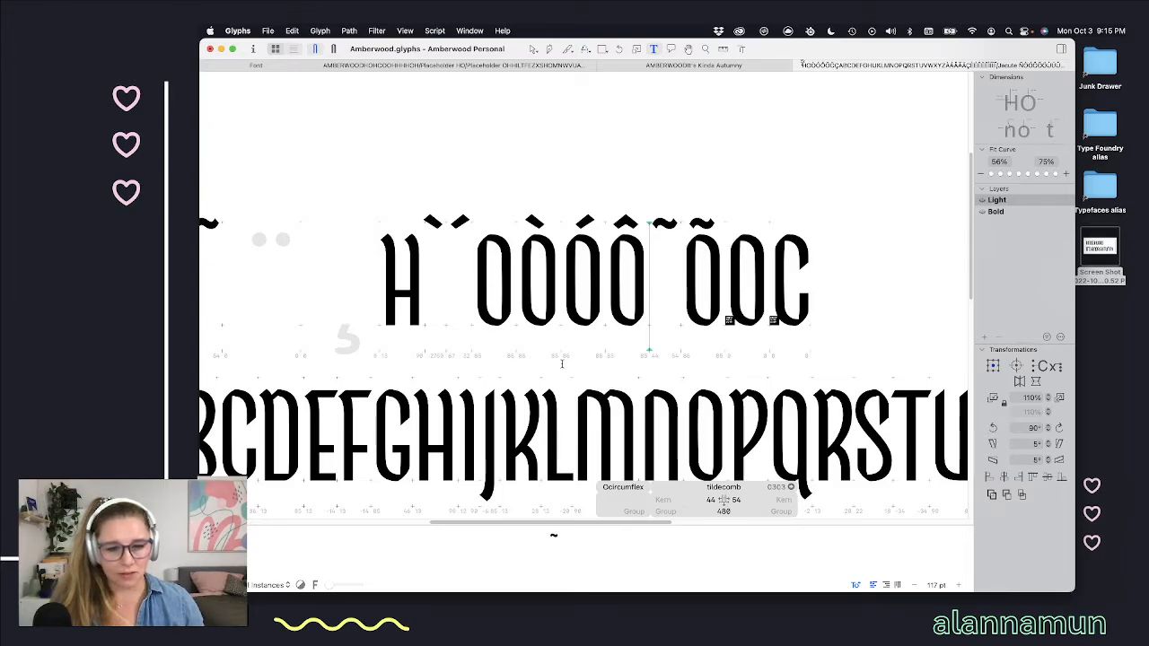
pyautogui.scroll(10, 491, 415)
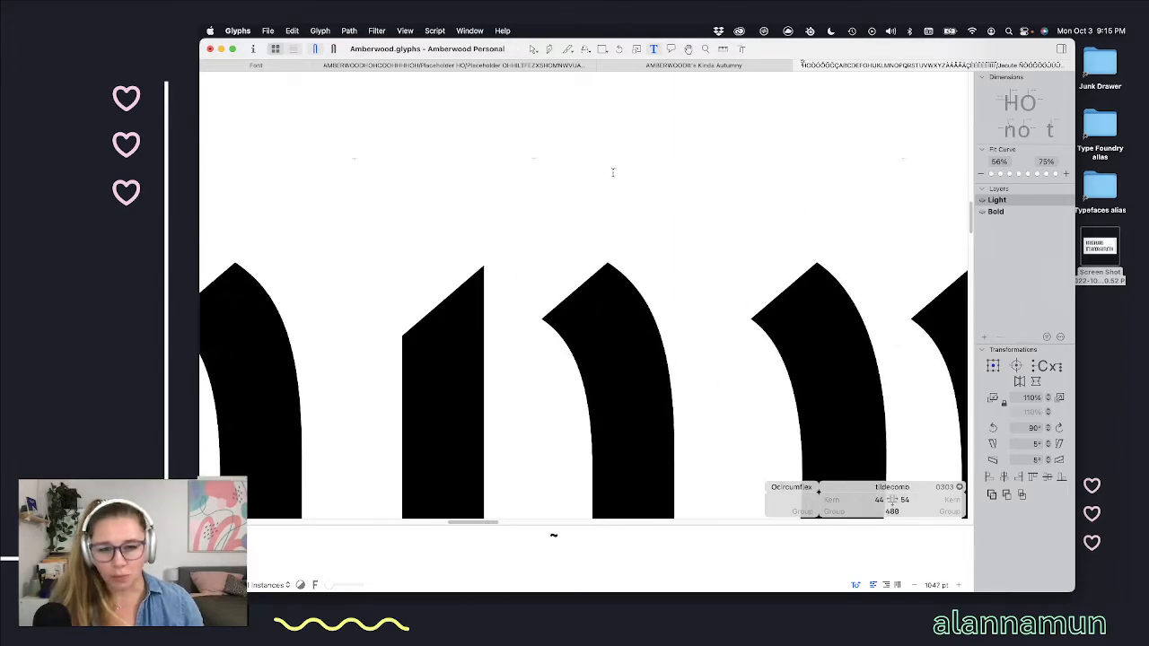
pyautogui.scroll(-8, 613, 172)
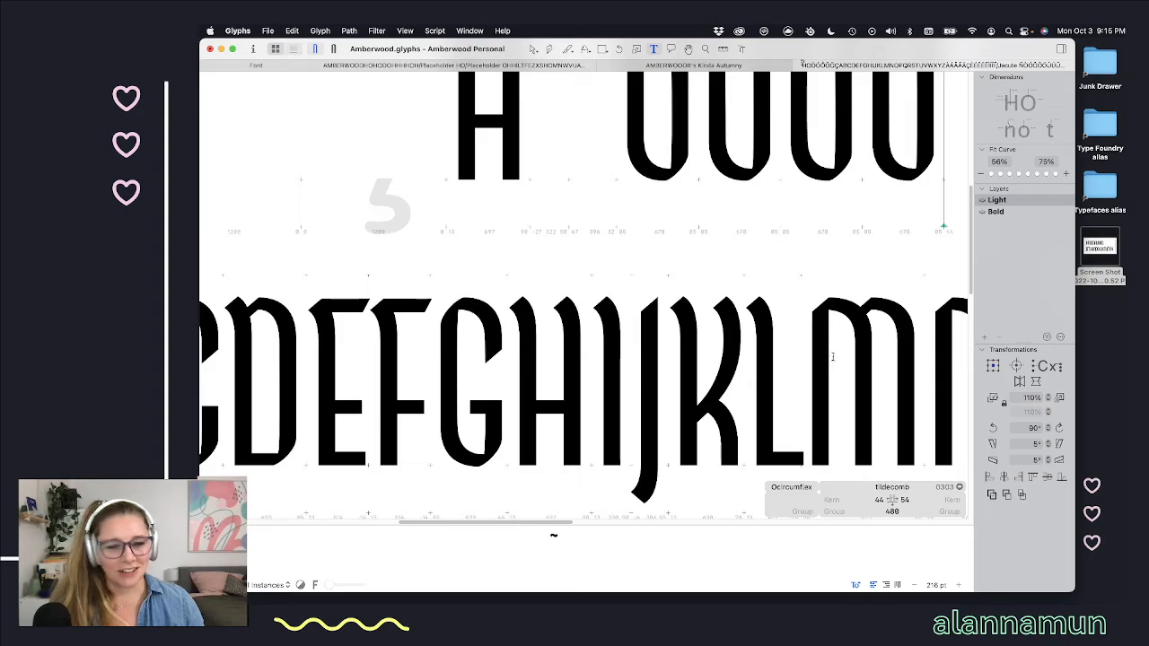
pyautogui.scroll(-3, 832, 357)
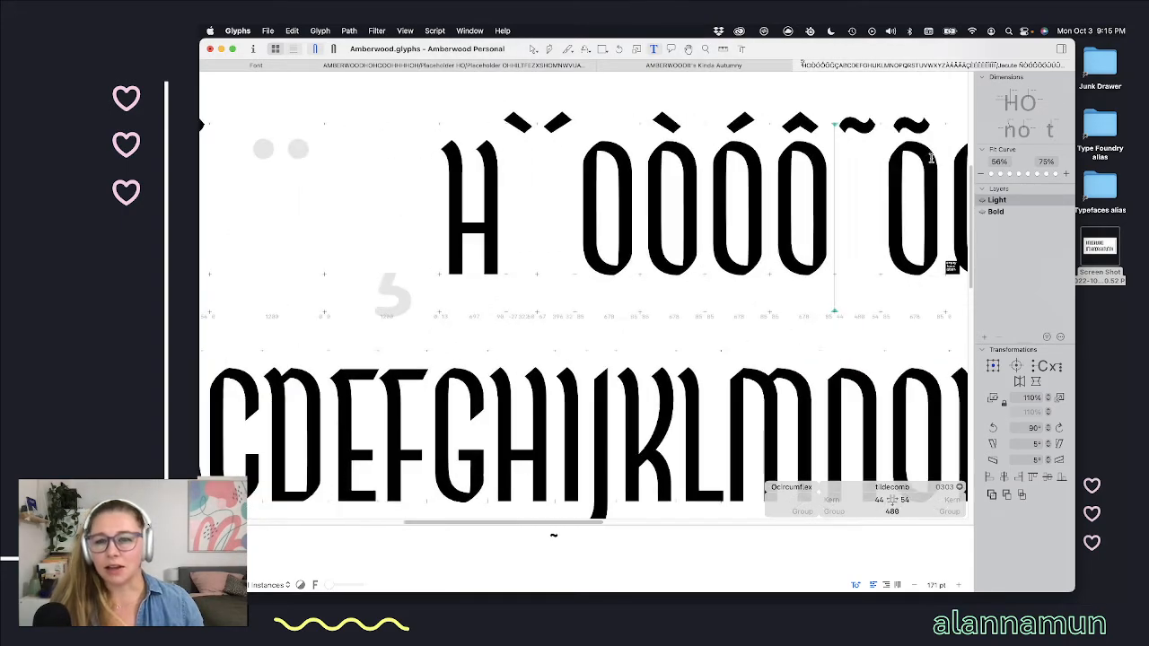
pyautogui.scroll(3, 932, 159)
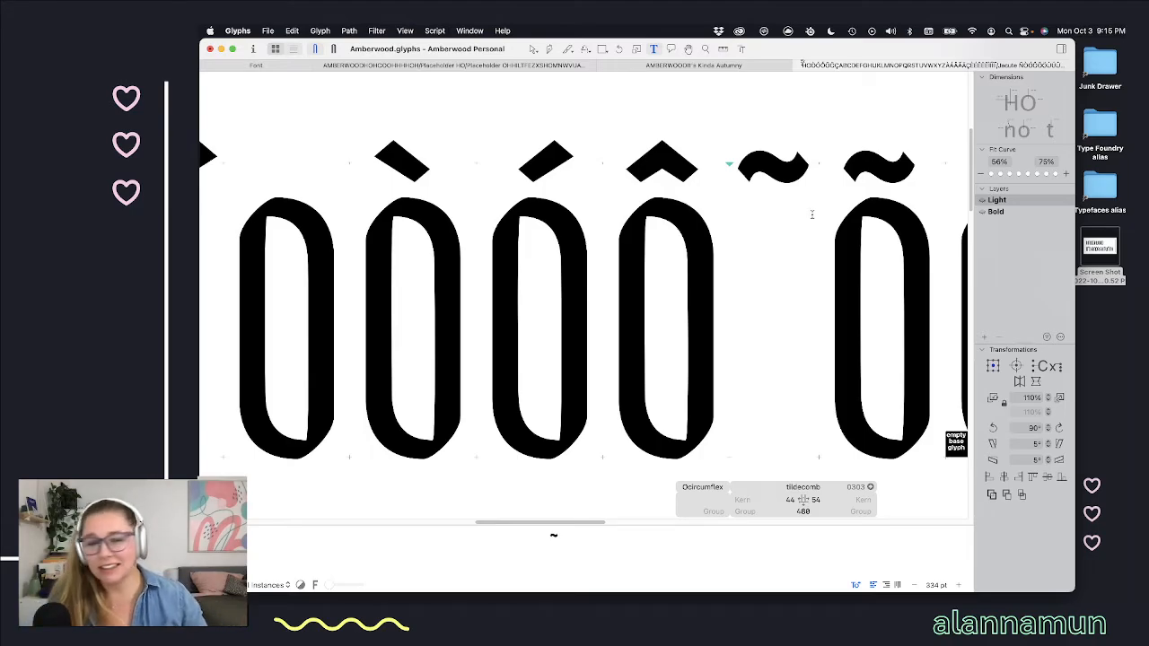
pyautogui.scroll(-5, 812, 214)
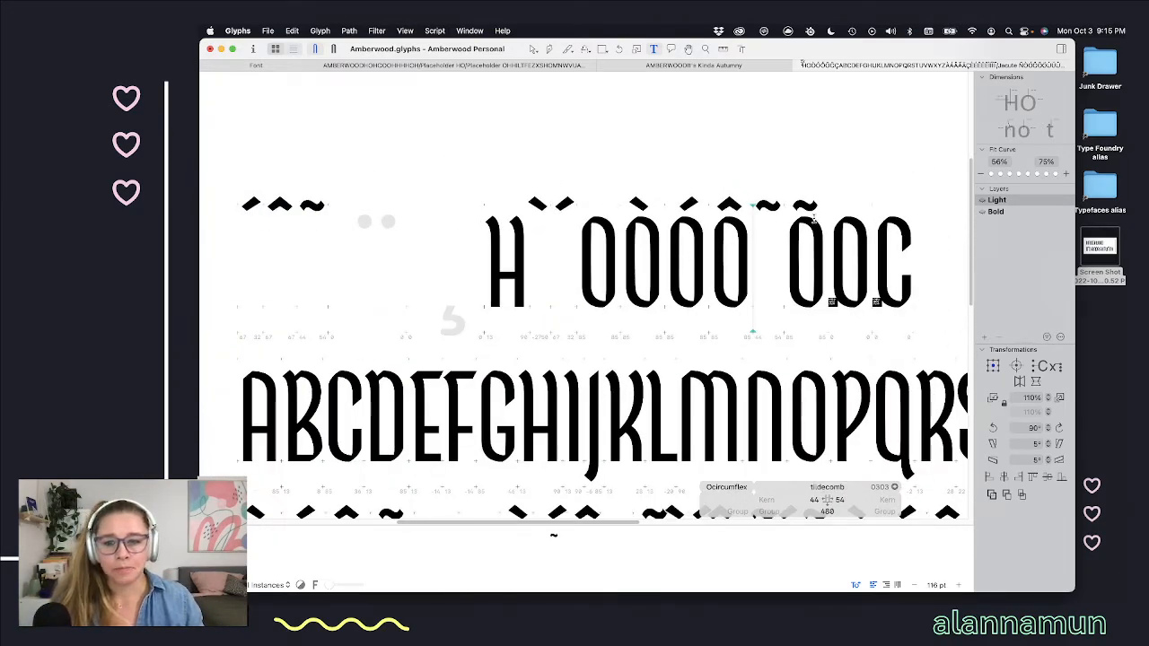
pyautogui.click(802, 226)
pyautogui.click(325, 241)
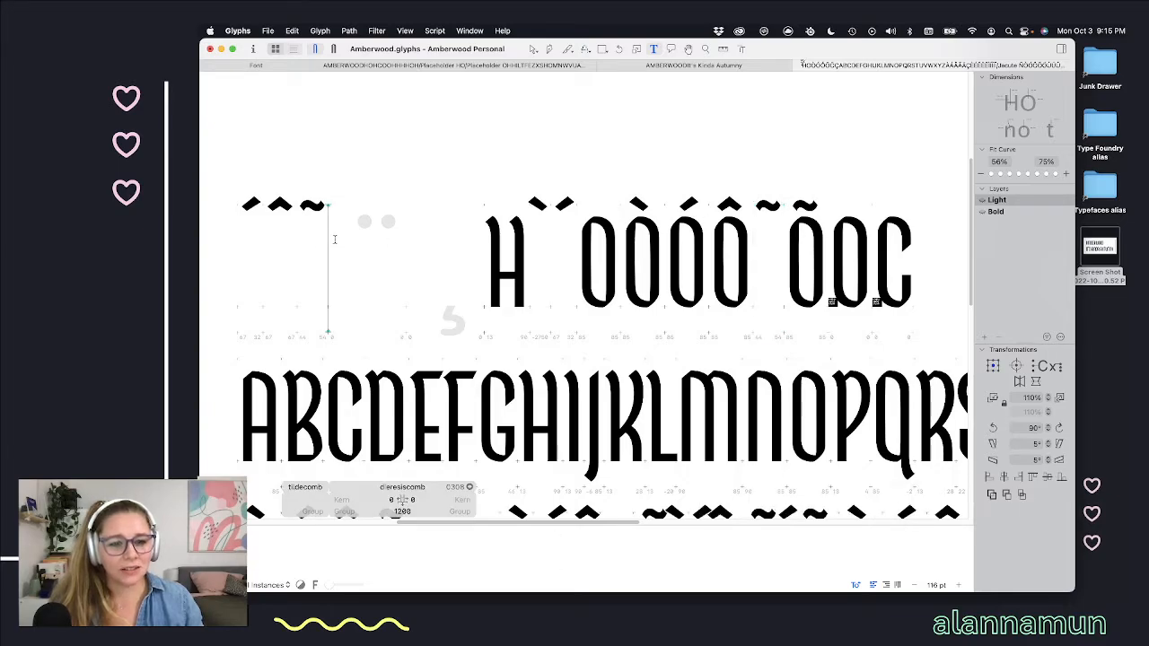
pyautogui.scroll(4, 336, 236)
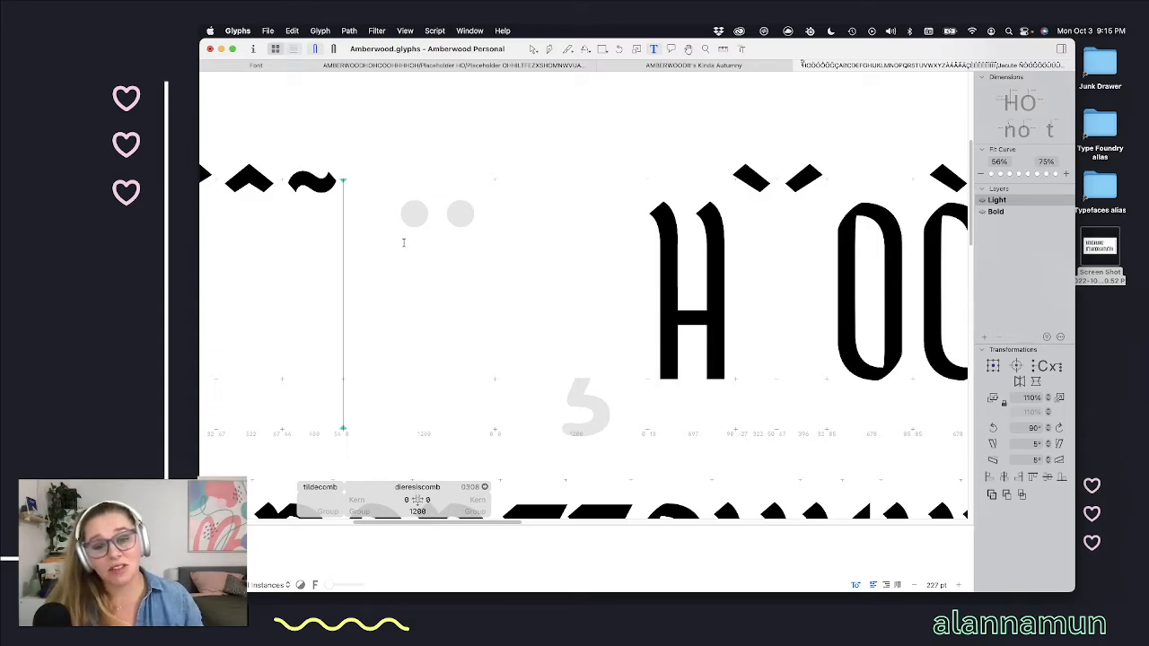
pyautogui.scroll(-5, 727, 292)
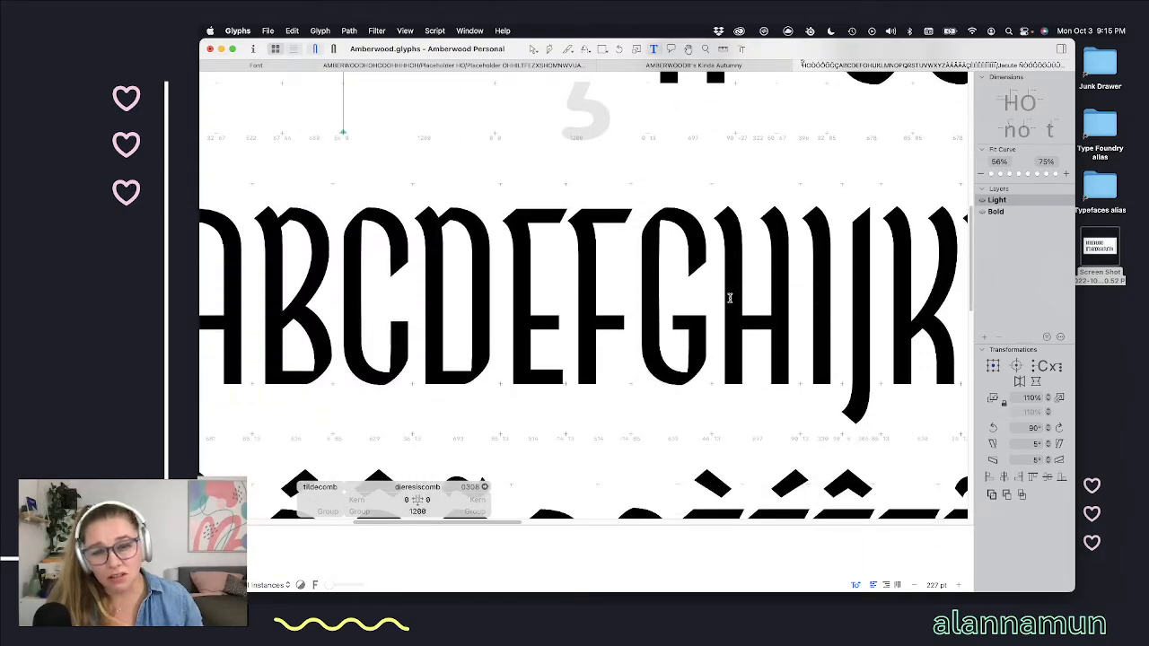
pyautogui.scroll(-4, 730, 298)
pyautogui.scroll(4, 732, 299)
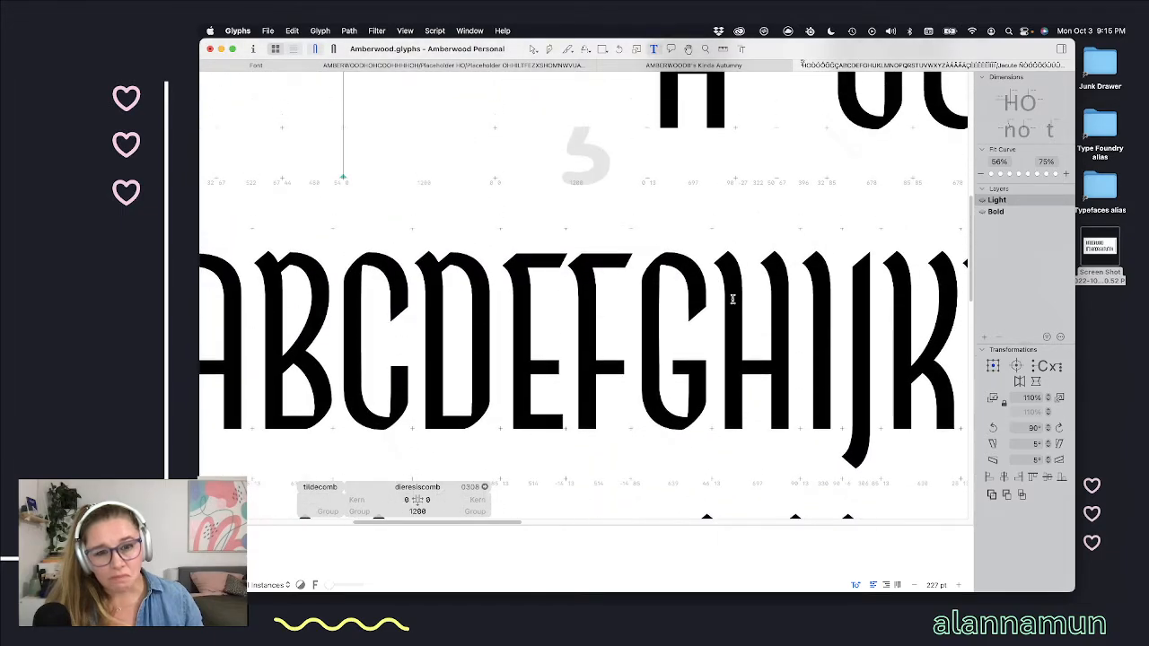
pyautogui.scroll(3, 734, 300)
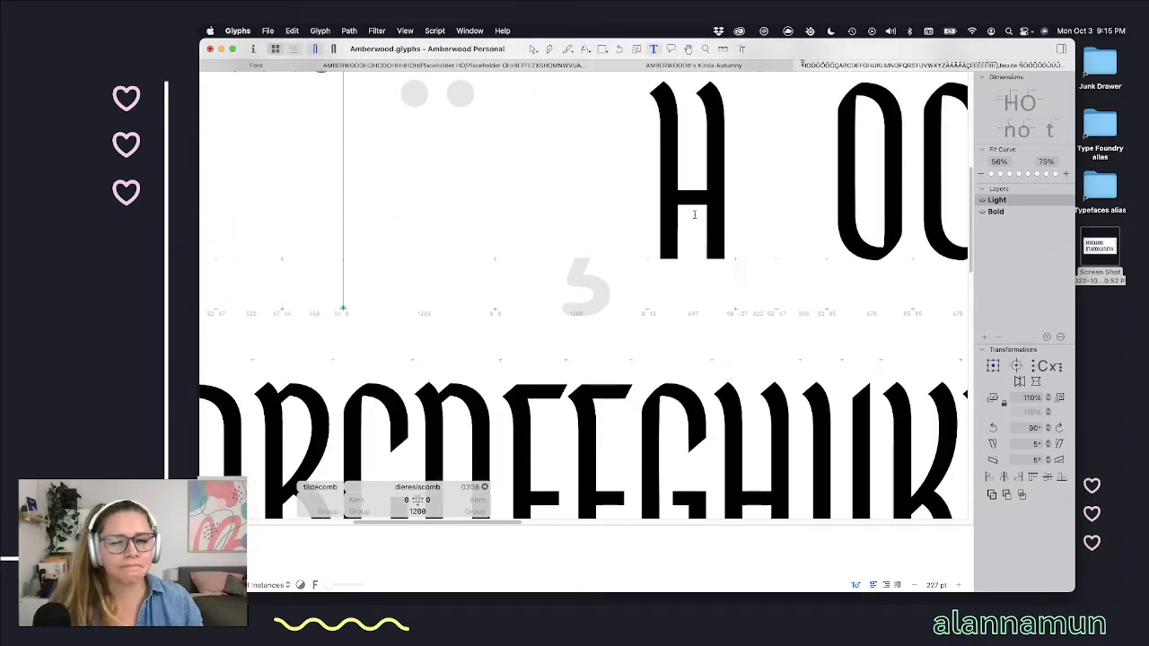
# Step: Insert a period directly before the H in the first line of the sample text
pyautogui.click(627, 207)
pyautogui.write('T')
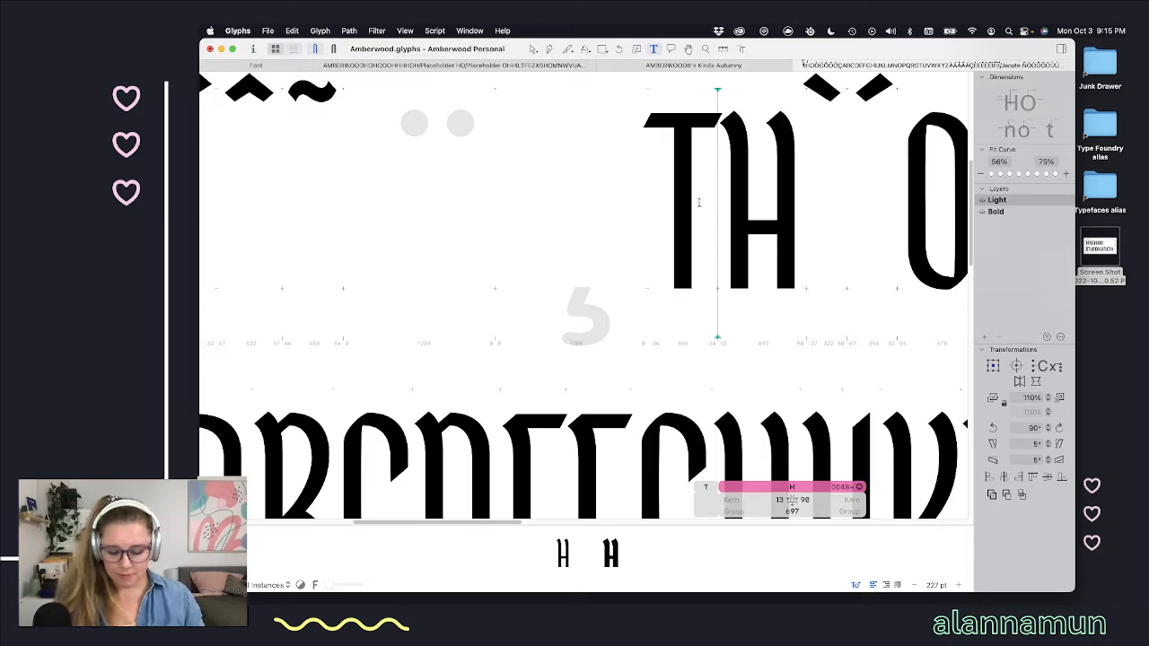
pyautogui.press('BackSpace')
pyautogui.write('.')
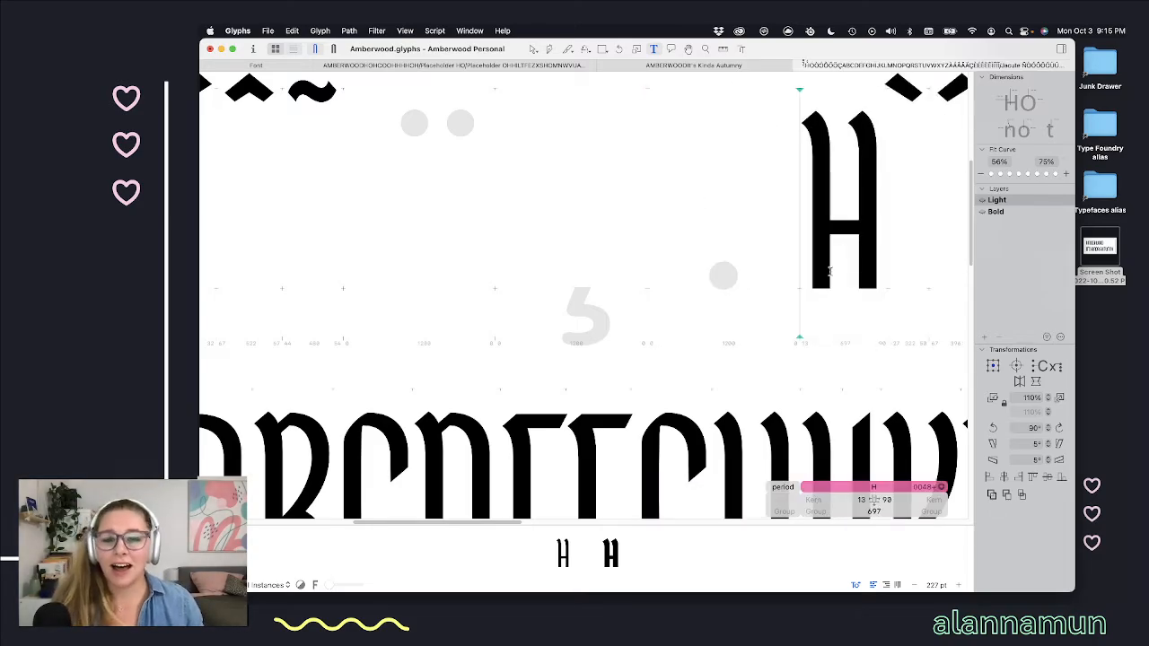
# Step: Copy the straight part of the H's left stem and paste it into the empty period glyph
pyautogui.doubleClick(828, 272)
pyautogui.scroll(5, 826, 271)
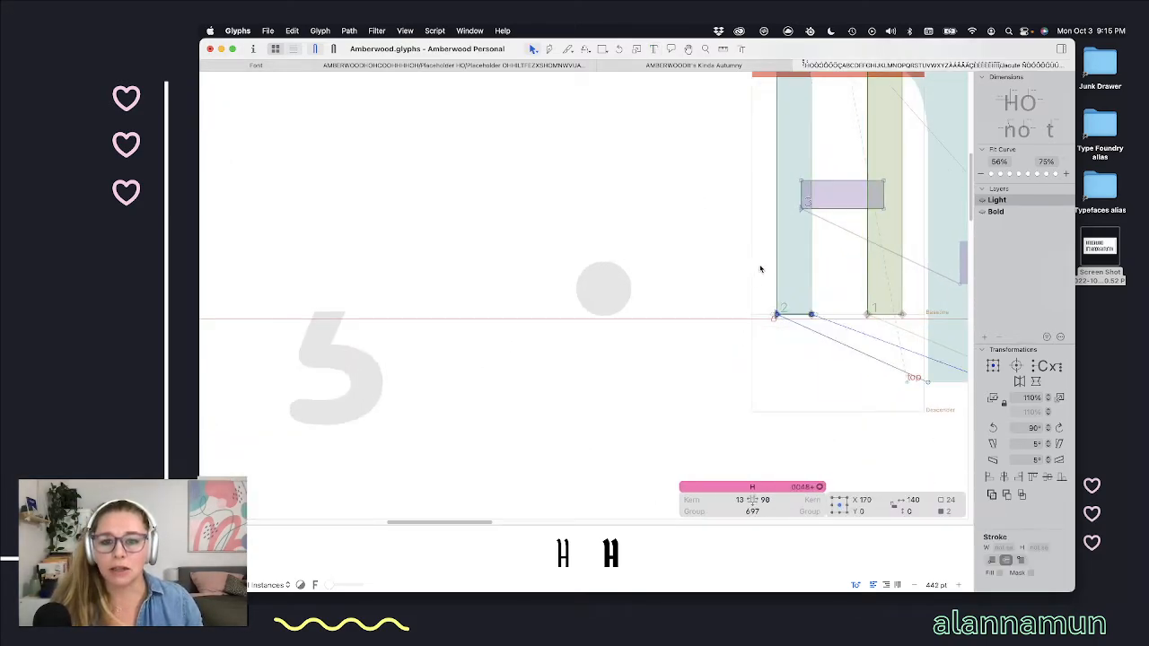
pyautogui.scroll(2, 764, 261)
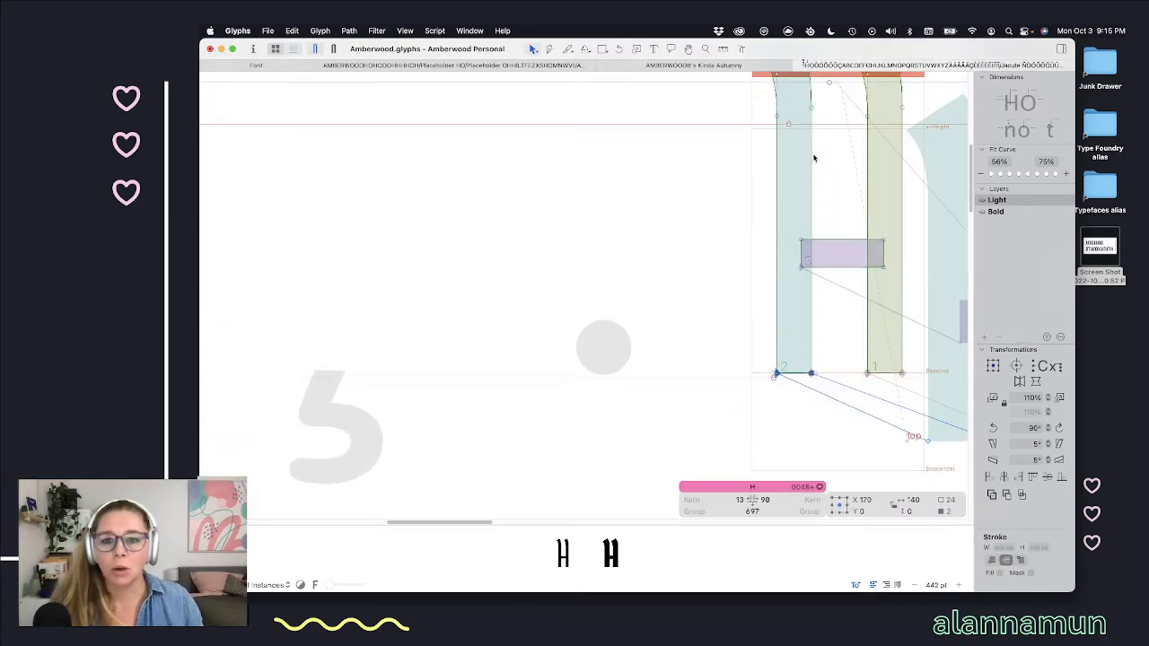
pyautogui.click(827, 346)
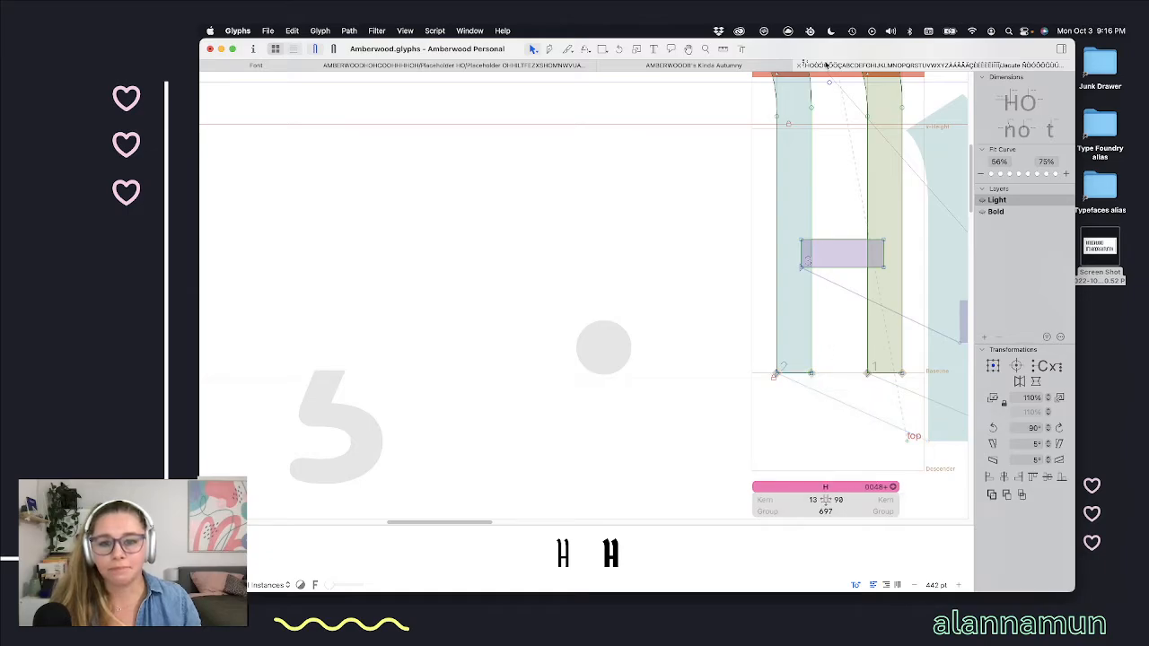
pyautogui.moveTo(823, 102); pyautogui.dragTo(771, 133)
pyautogui.moveTo(839, 343); pyautogui.dragTo(763, 385)
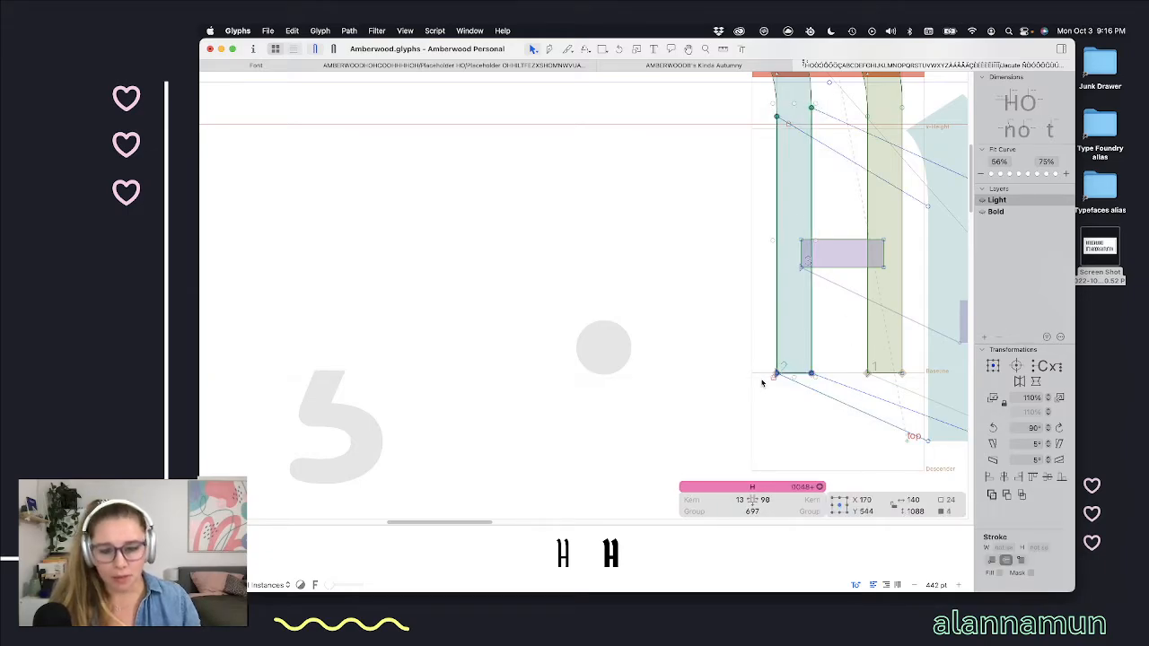
pyautogui.doubleClick(633, 328)
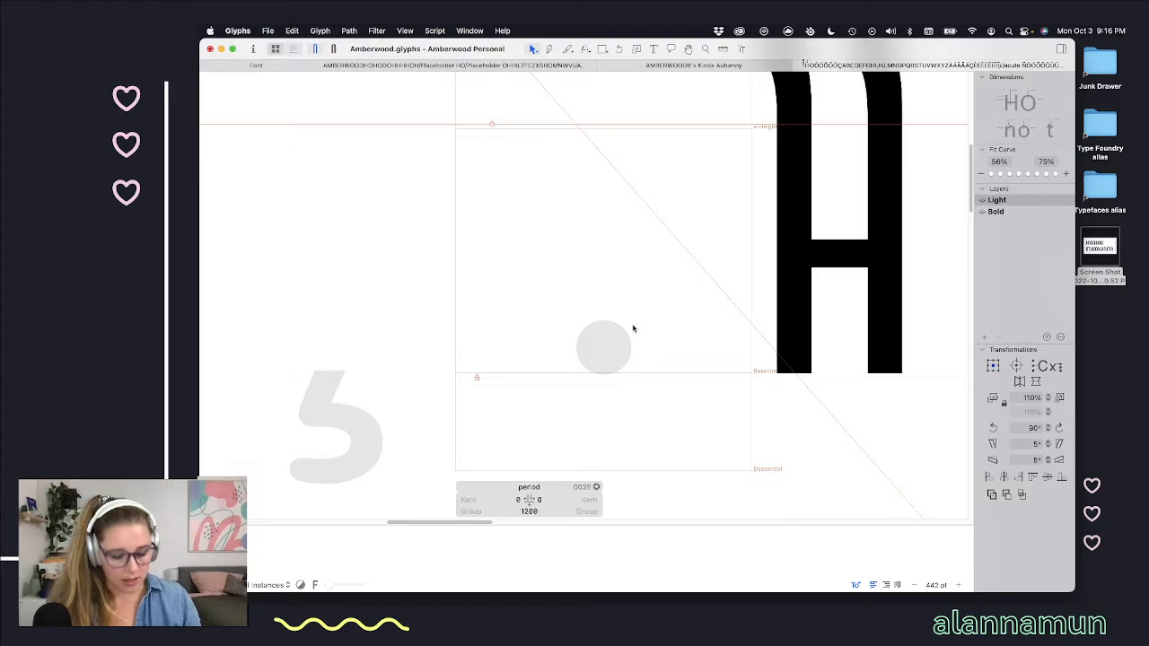
pyautogui.press('super+v')
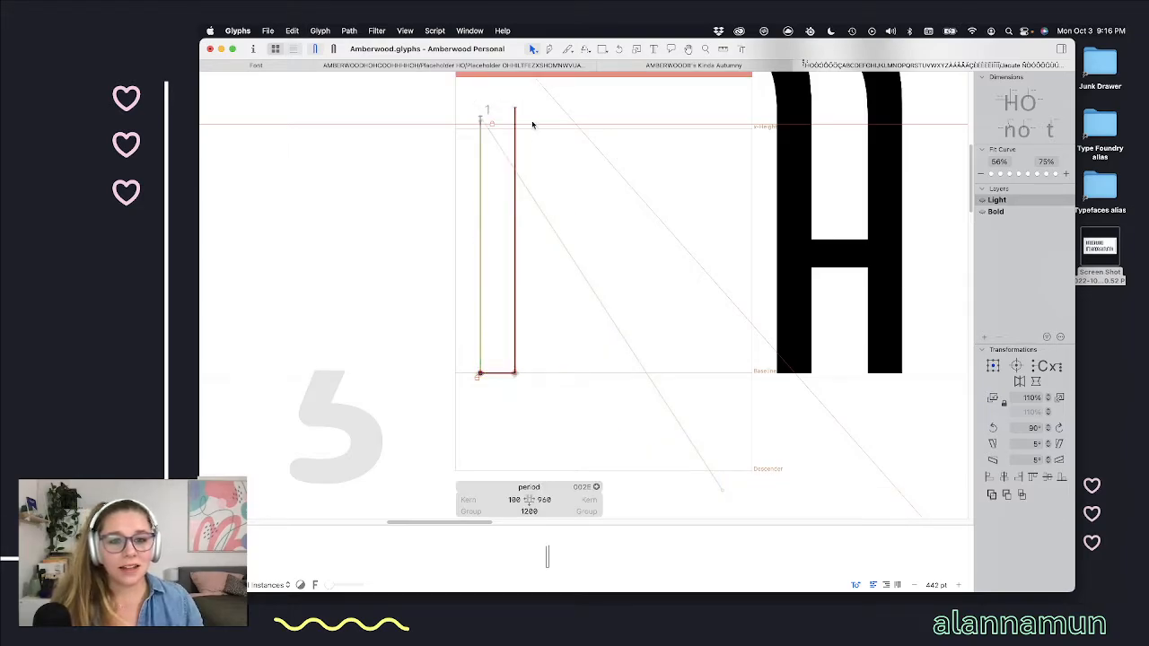
# Step: Close the open top of the pasted stem in the period glyph with the Pen tool
pyautogui.press('p')
pyautogui.click(516, 110)
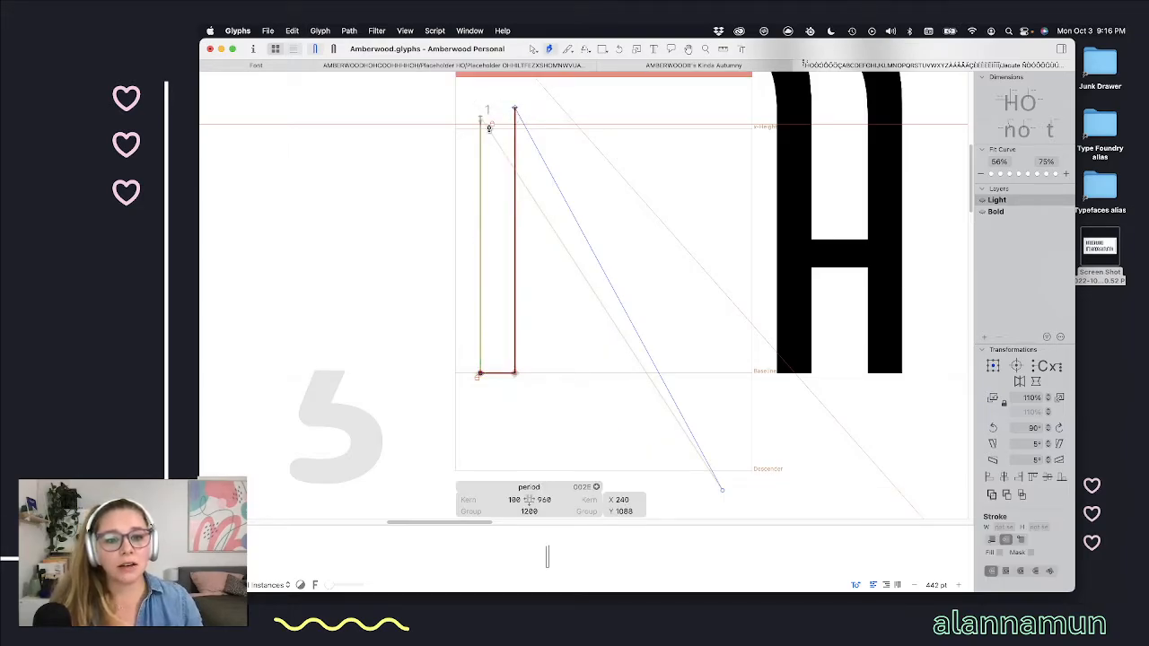
pyautogui.click(481, 117)
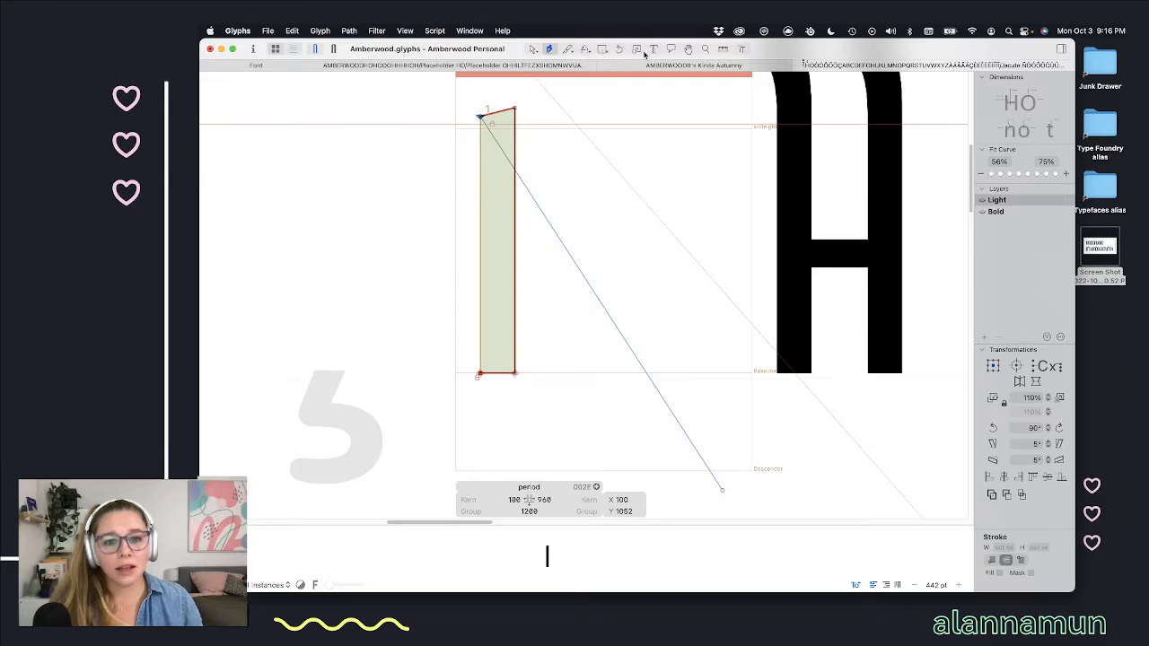
# Step: Cut the stem horizontally about 167 units above the baseline with the Knife tool and delete the upper piece
pyautogui.click(568, 50)
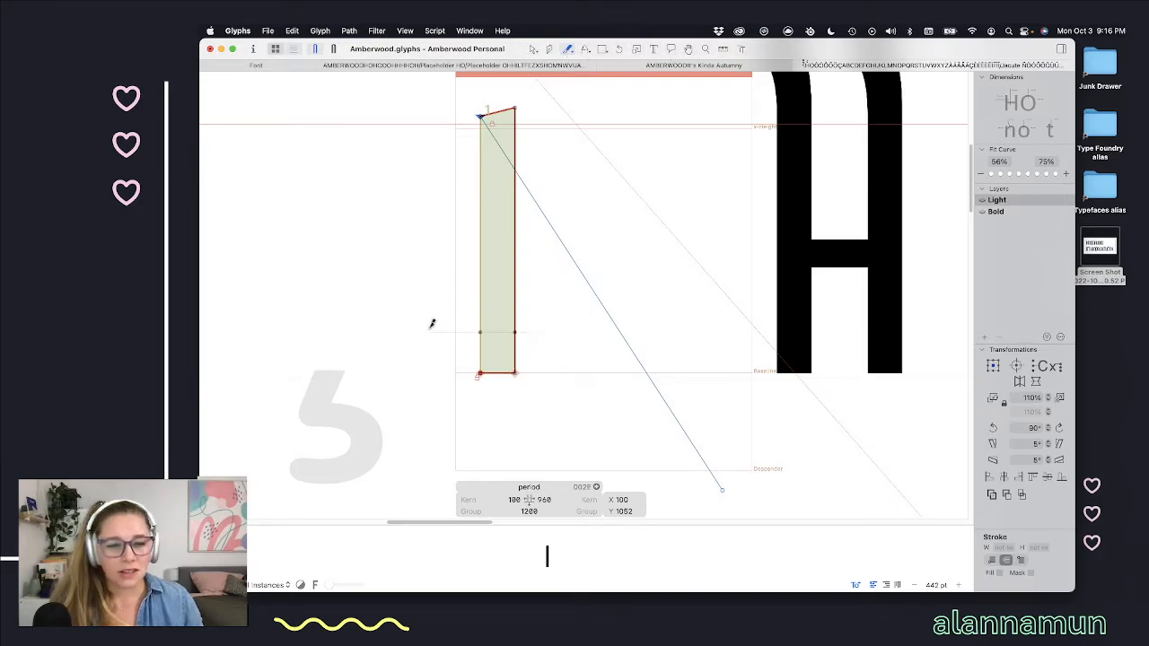
pyautogui.moveTo(431, 323); pyautogui.dragTo(584, 306)
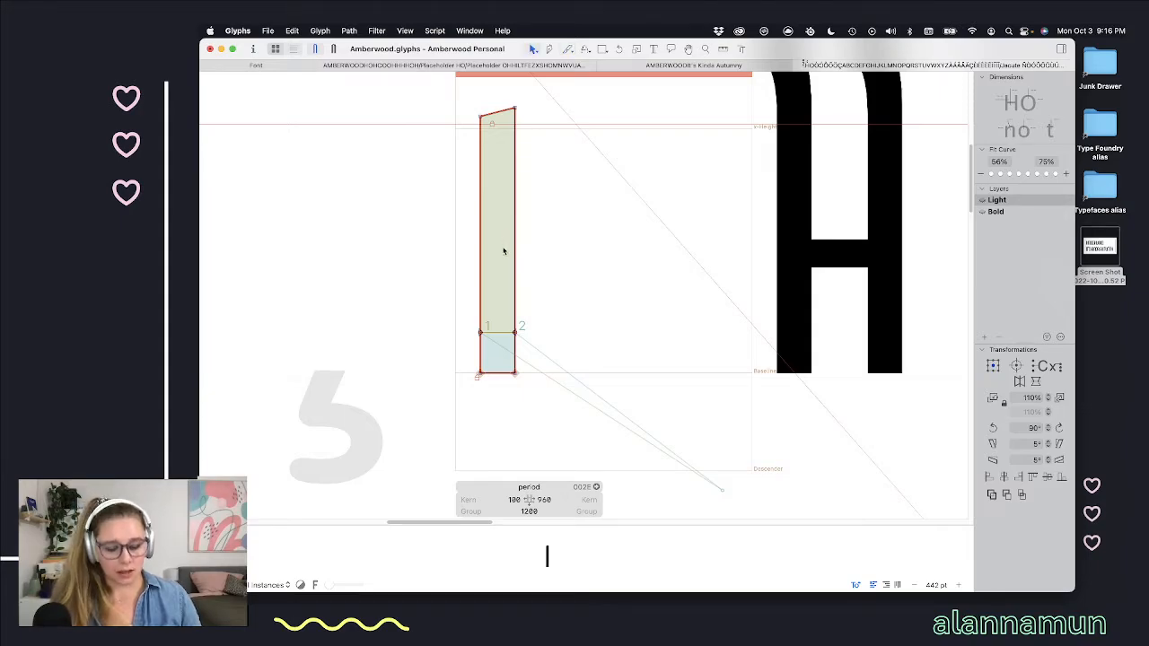
pyautogui.press('v')
pyautogui.click(513, 248)
pyautogui.press('Delete')
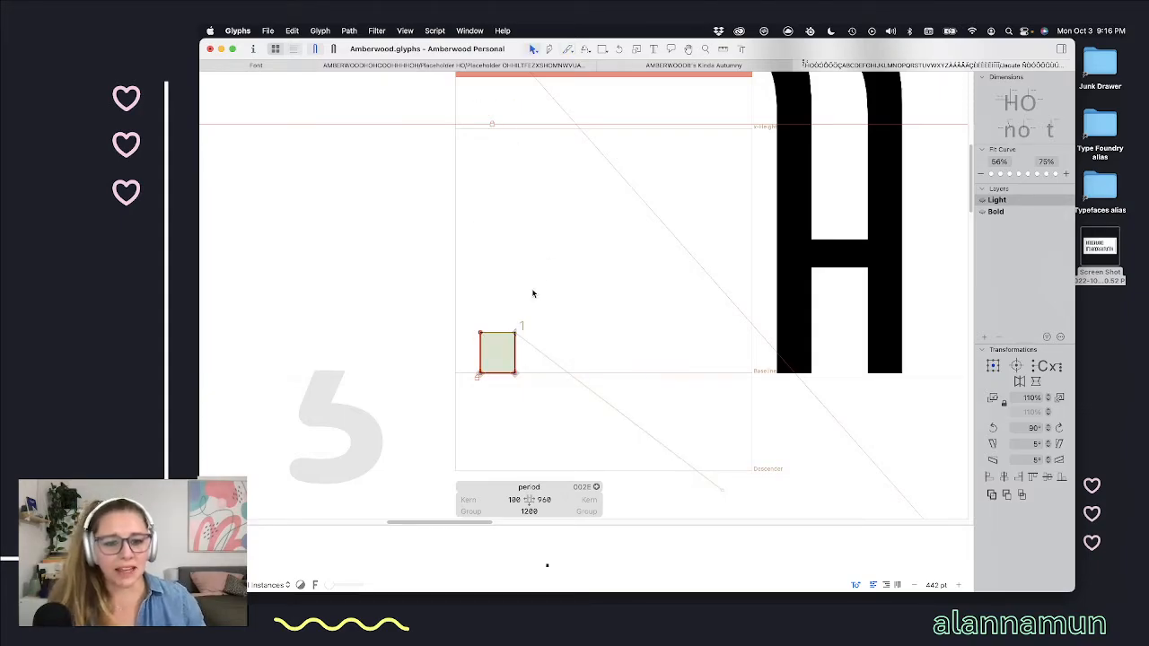
# Step: Set the period's right sidebearing to 100
pyautogui.scroll(2, 502, 333)
pyautogui.scroll(-4, 583, 358)
pyautogui.scroll(-5, 581, 359)
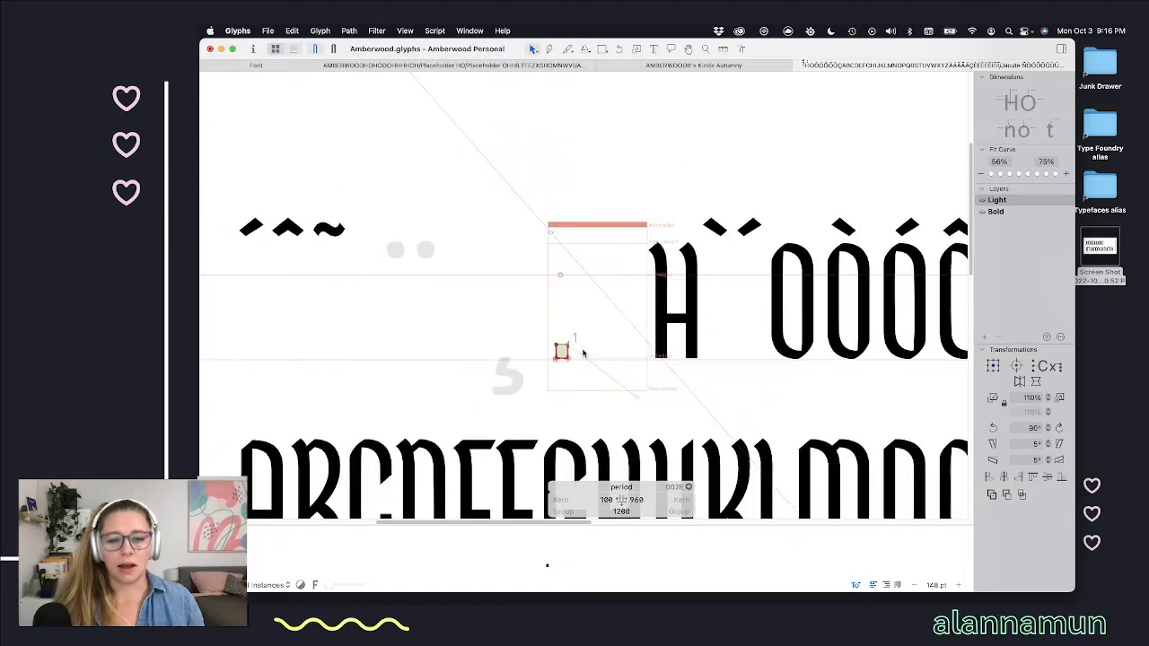
pyautogui.press('space')
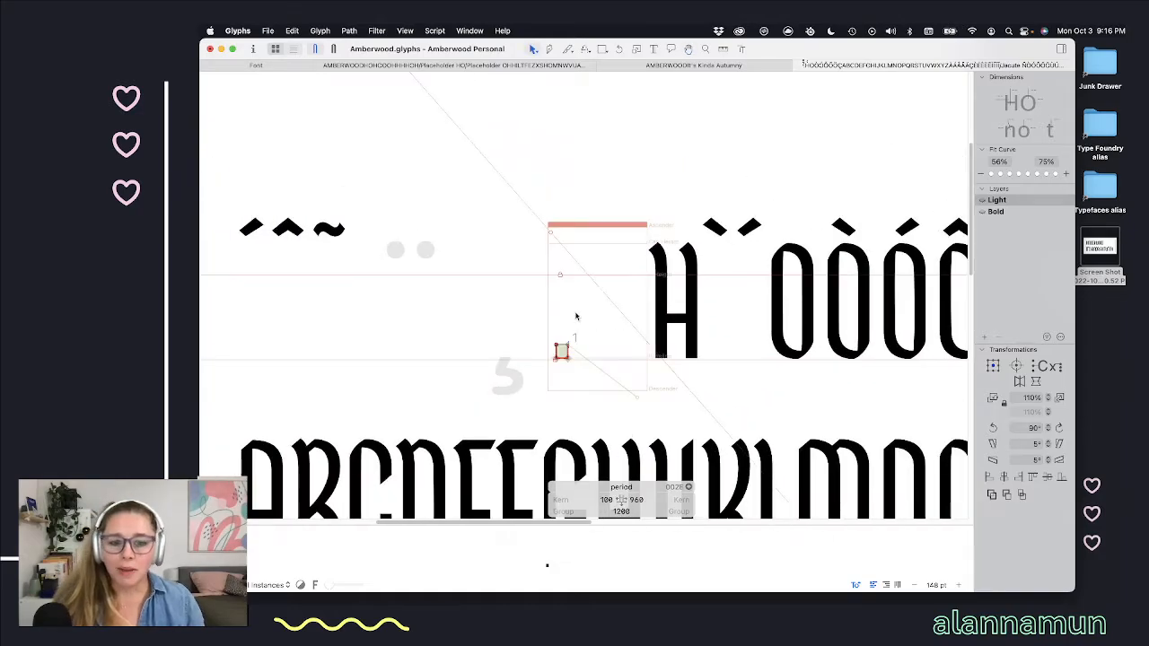
pyautogui.click(636, 499)
pyautogui.write('100')
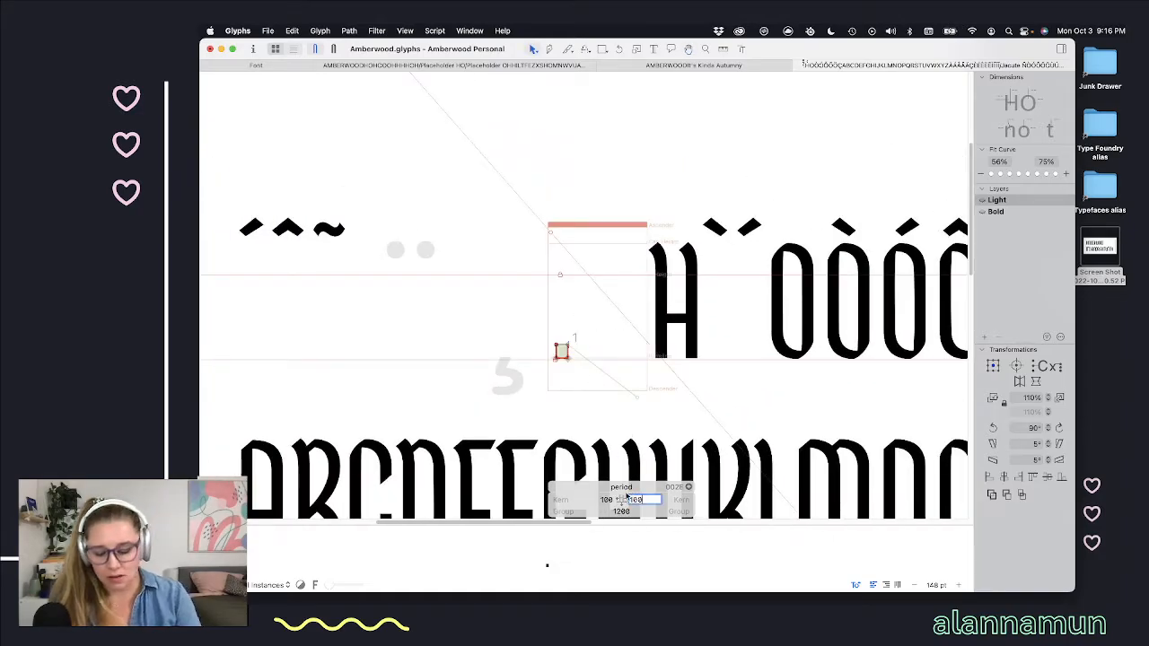
pyautogui.press('Return')
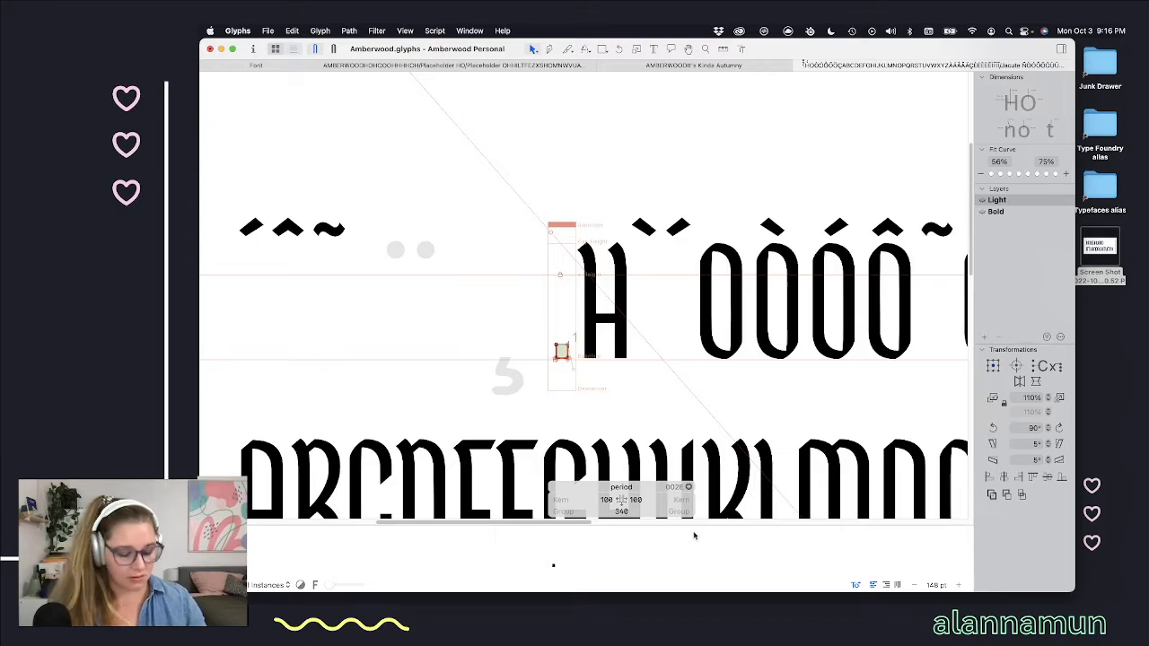
# Step: Raise the two top nodes of the period to Y 207 to make the block taller
pyautogui.scroll(10, 593, 380)
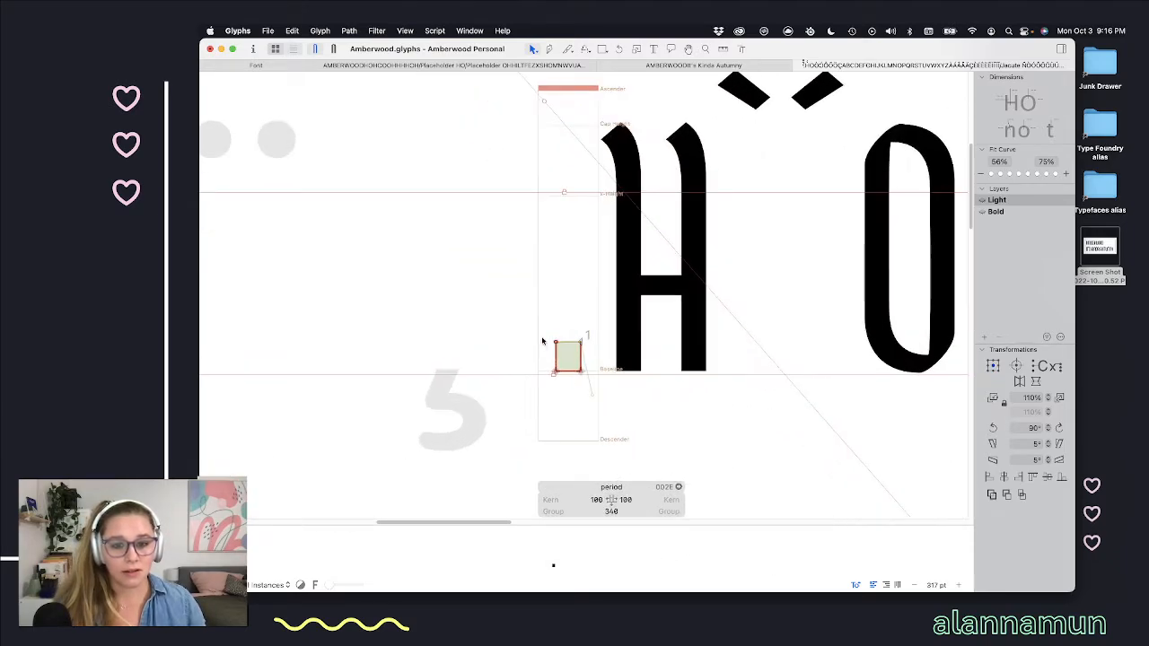
pyautogui.press('space')
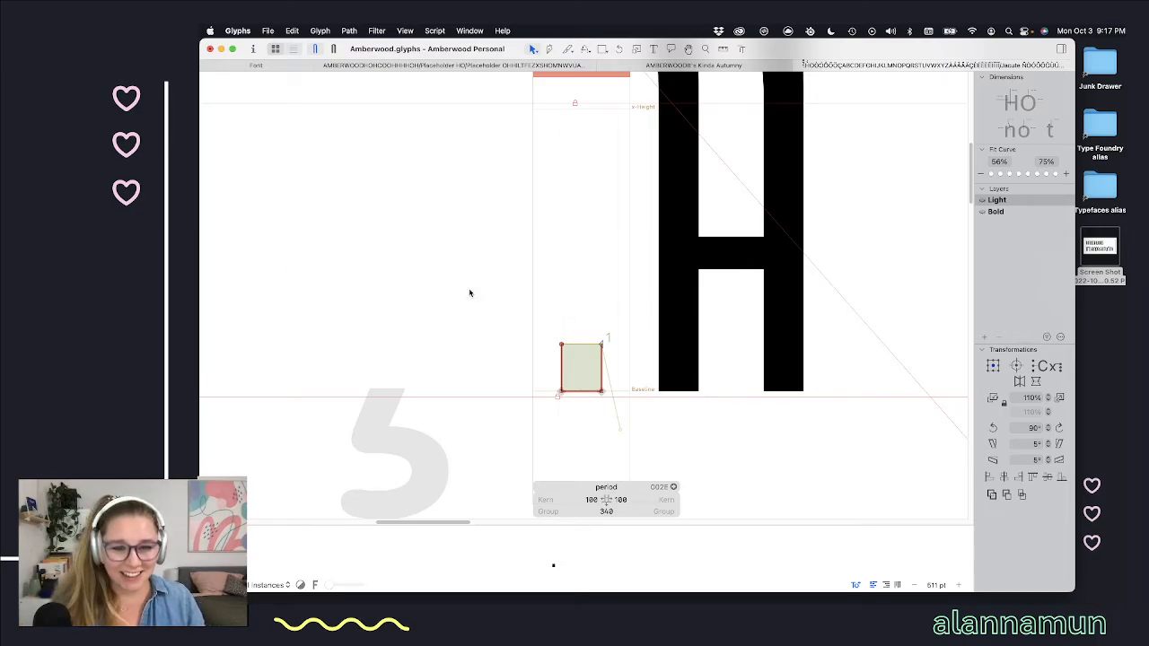
pyautogui.press('space')
pyautogui.moveTo(620, 307); pyautogui.dragTo(538, 377)
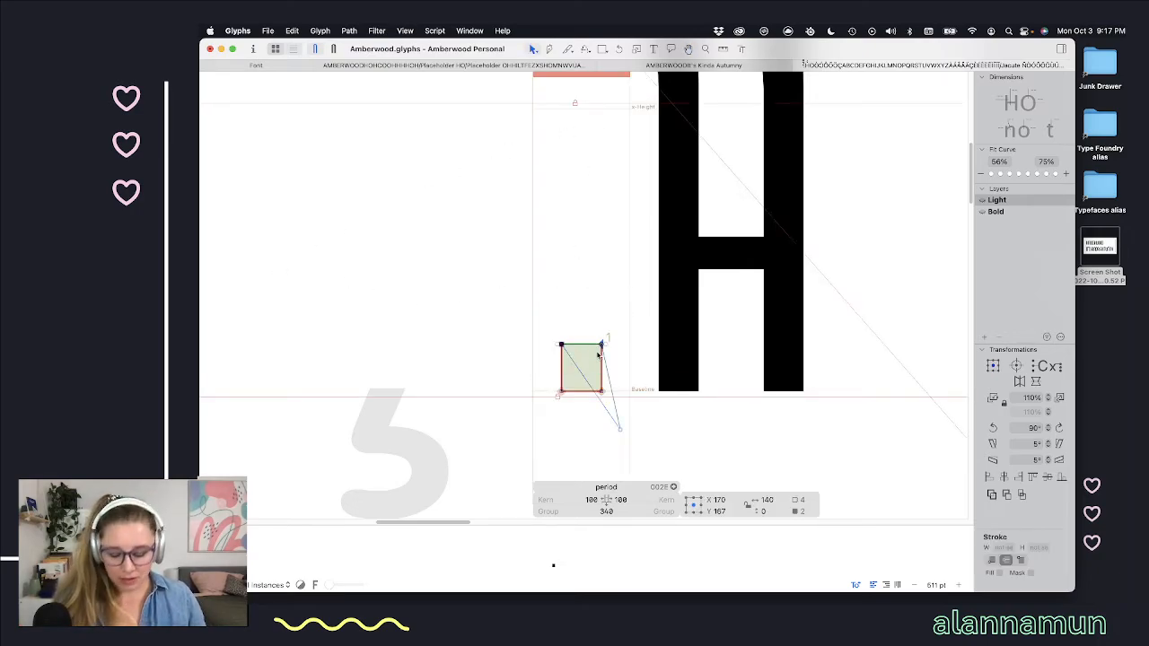
pyautogui.press('space')
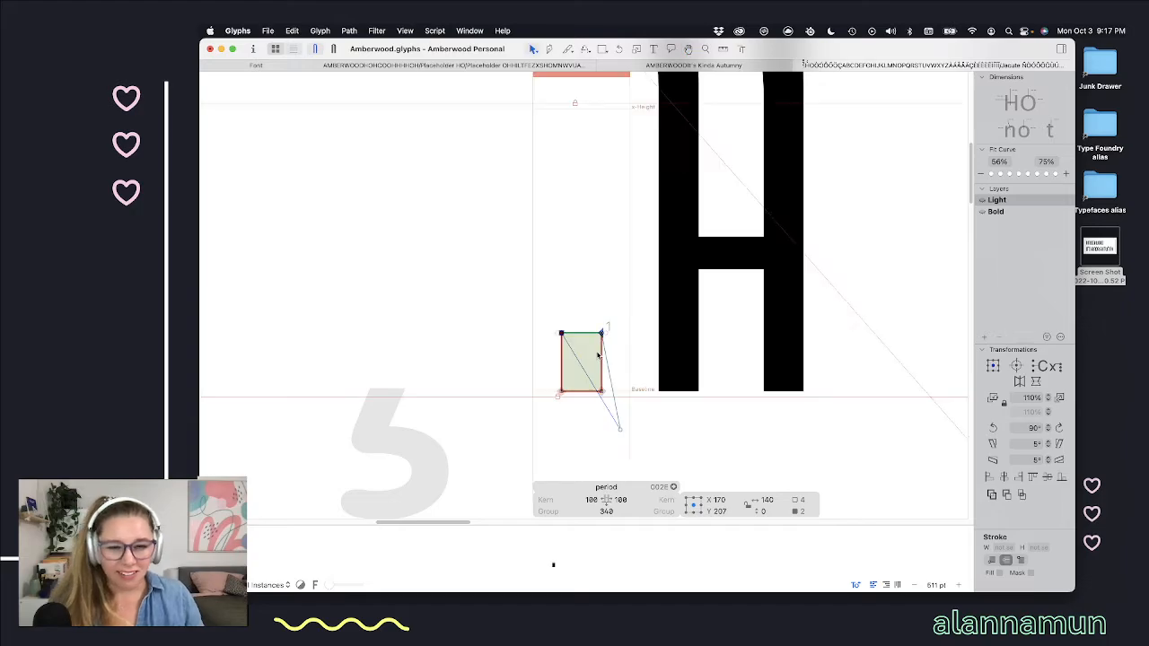
# Step: Add the sample text LEGEND OF ZELDA. on a new line beneath the accented capitals
pyautogui.scroll(-5, 598, 354)
pyautogui.scroll(-8, 598, 355)
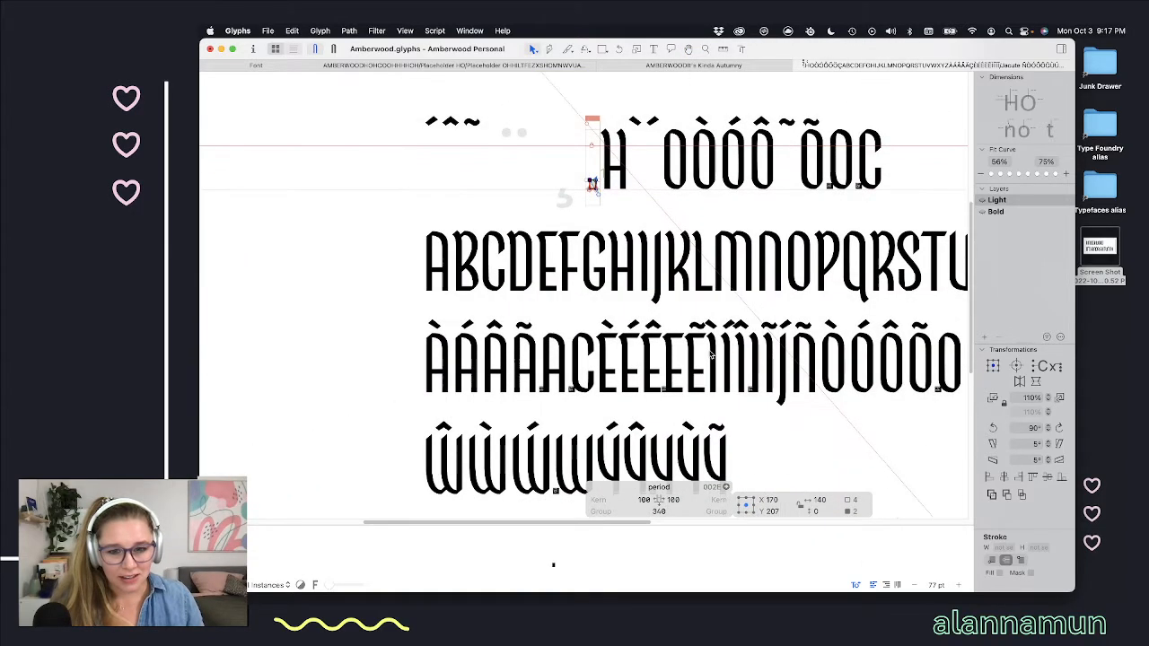
pyautogui.scroll(-3, 710, 353)
pyautogui.press('t')
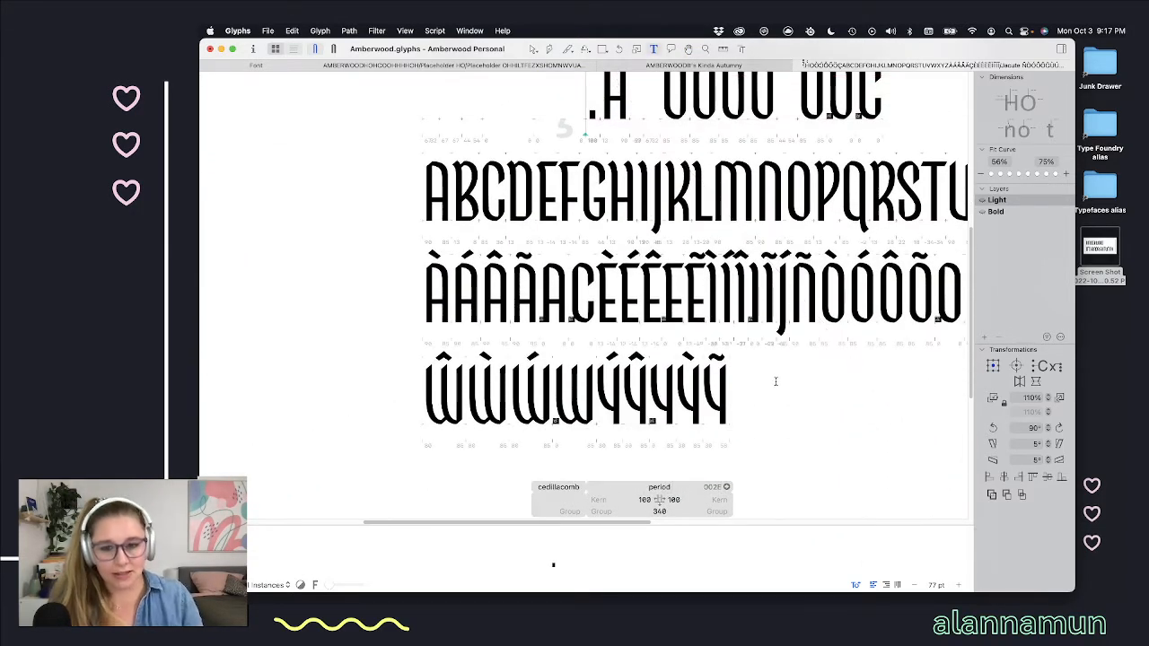
pyautogui.press('Return')
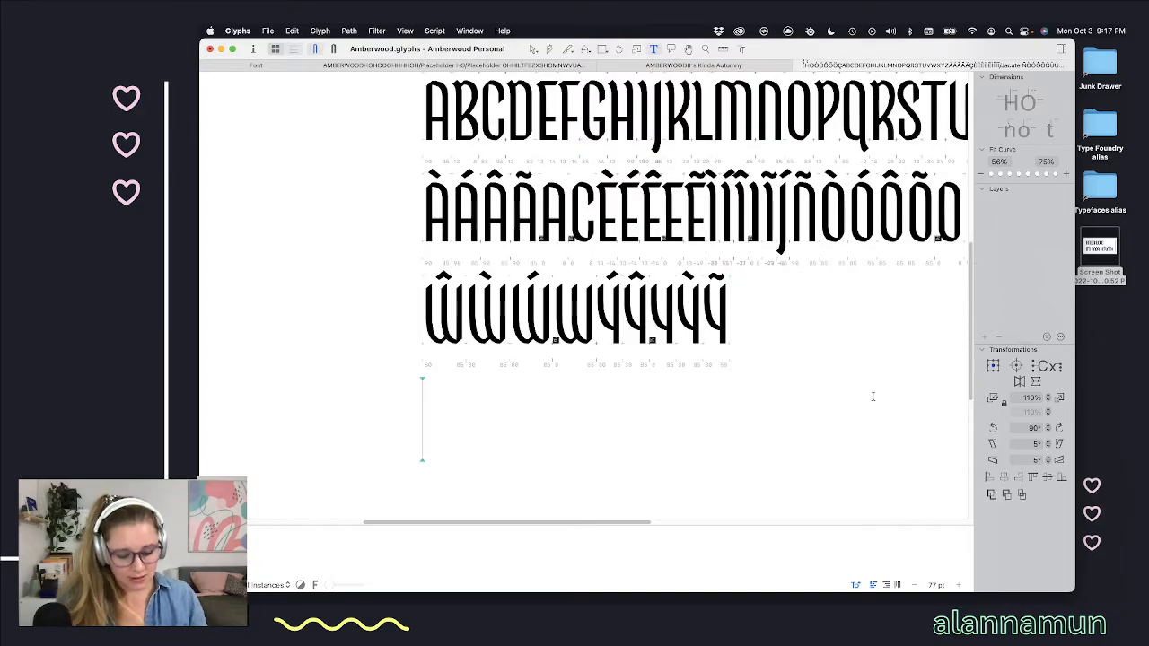
pyautogui.write('LE')
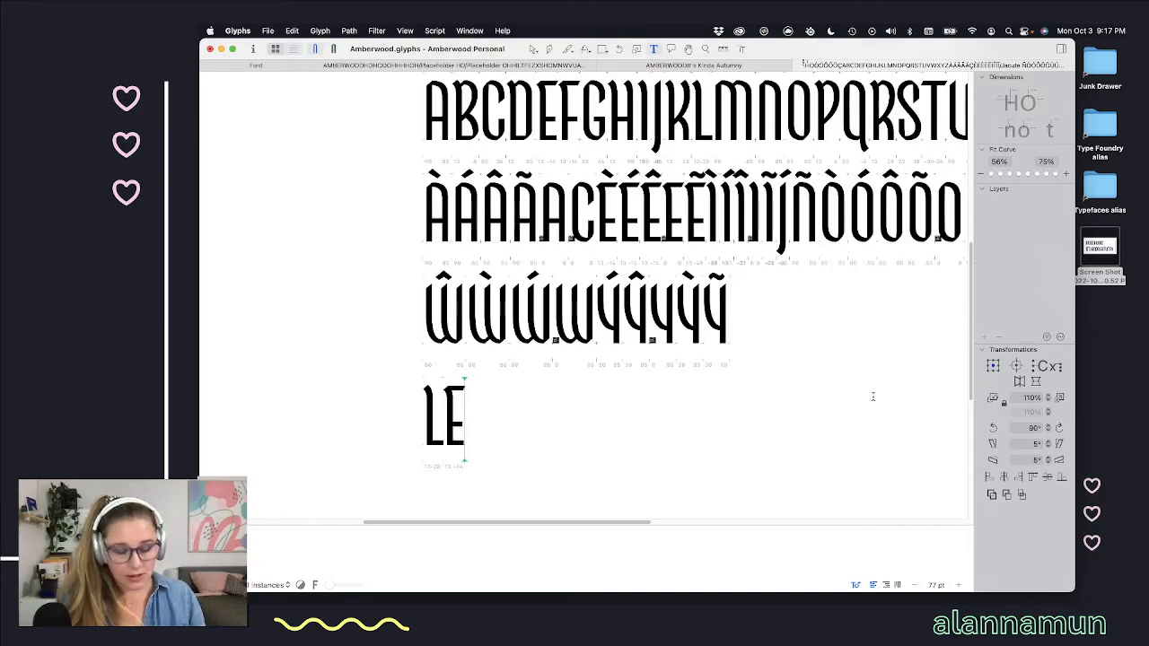
pyautogui.write('DGE')
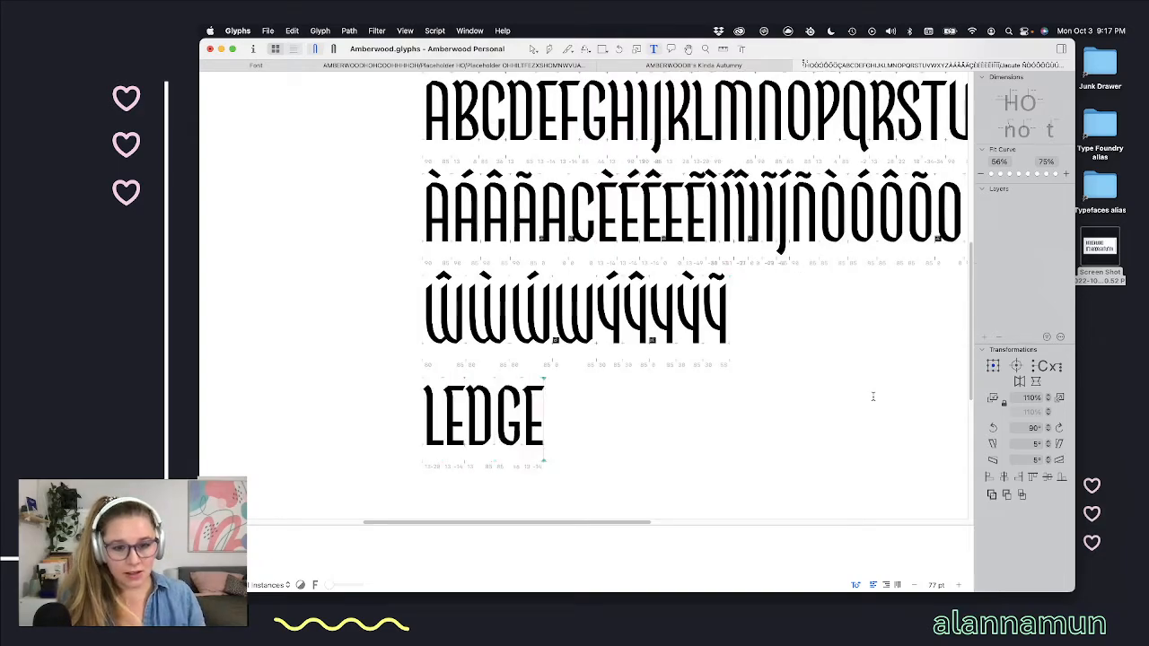
pyautogui.write('ND')
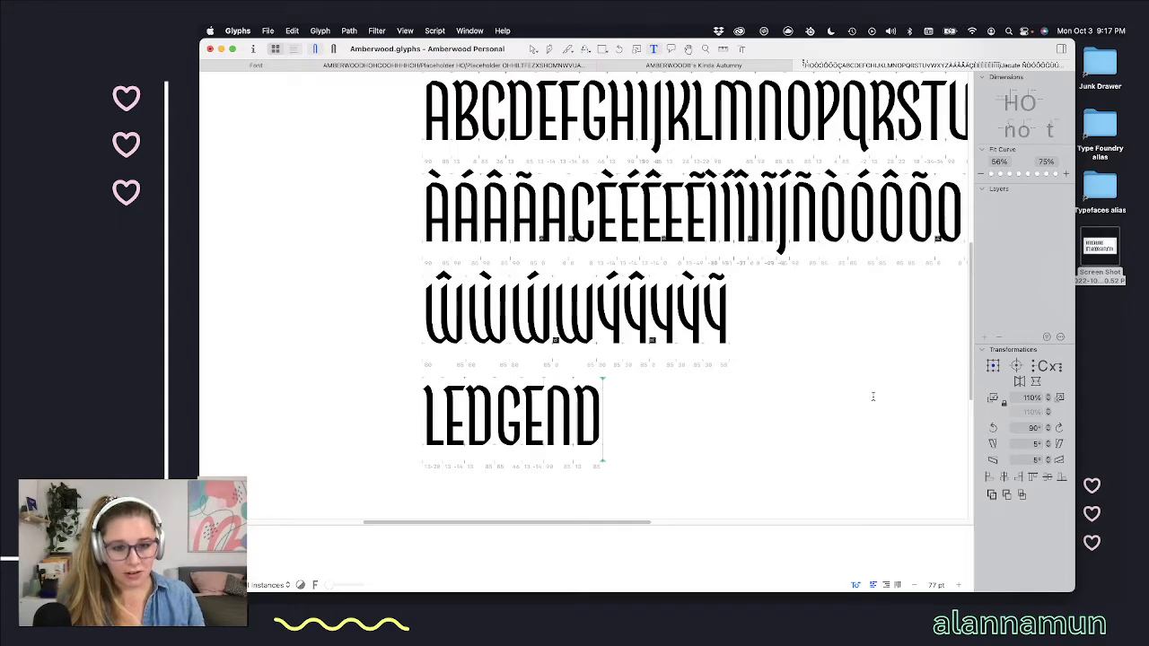
pyautogui.press('BackSpace')
pyautogui.press('BackSpace')
pyautogui.press('BackSpace')
pyautogui.press('BackSpace')
pyautogui.press('BackSpace')
pyautogui.write('GE')
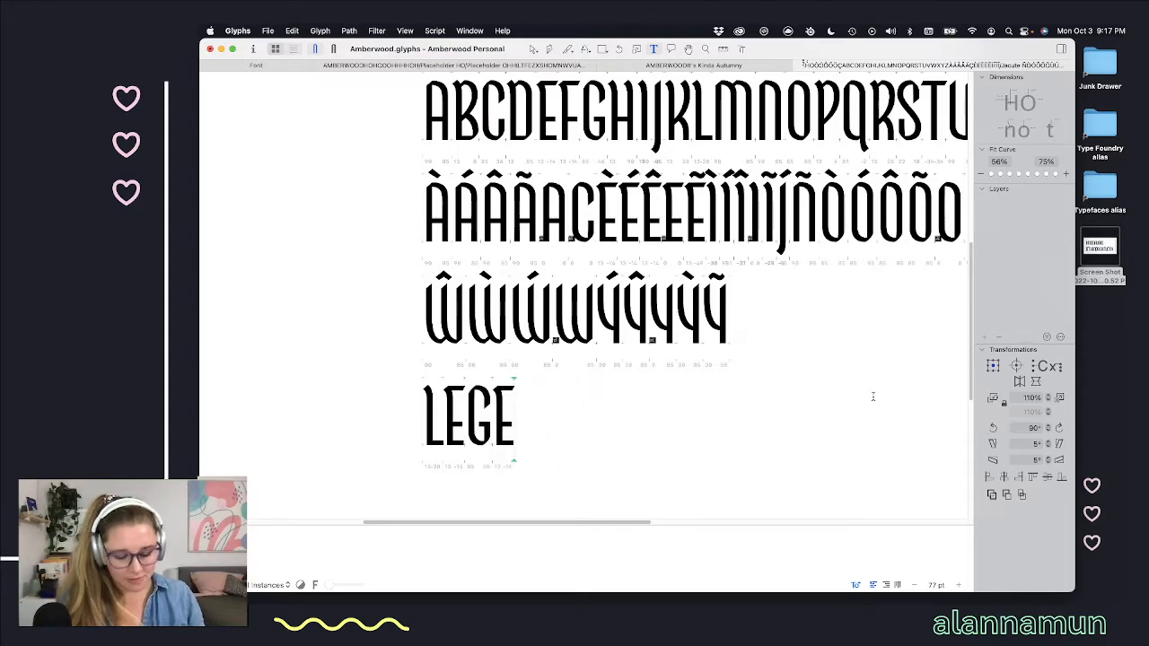
pyautogui.write('ND OF ZELDA')
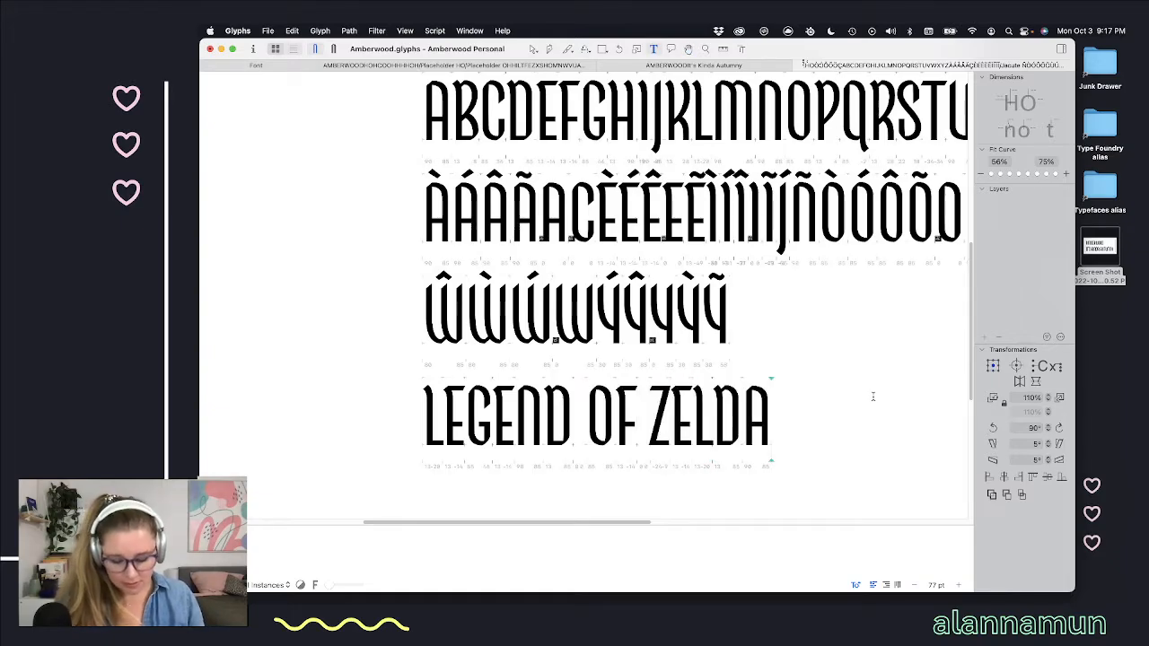
pyautogui.write('.')
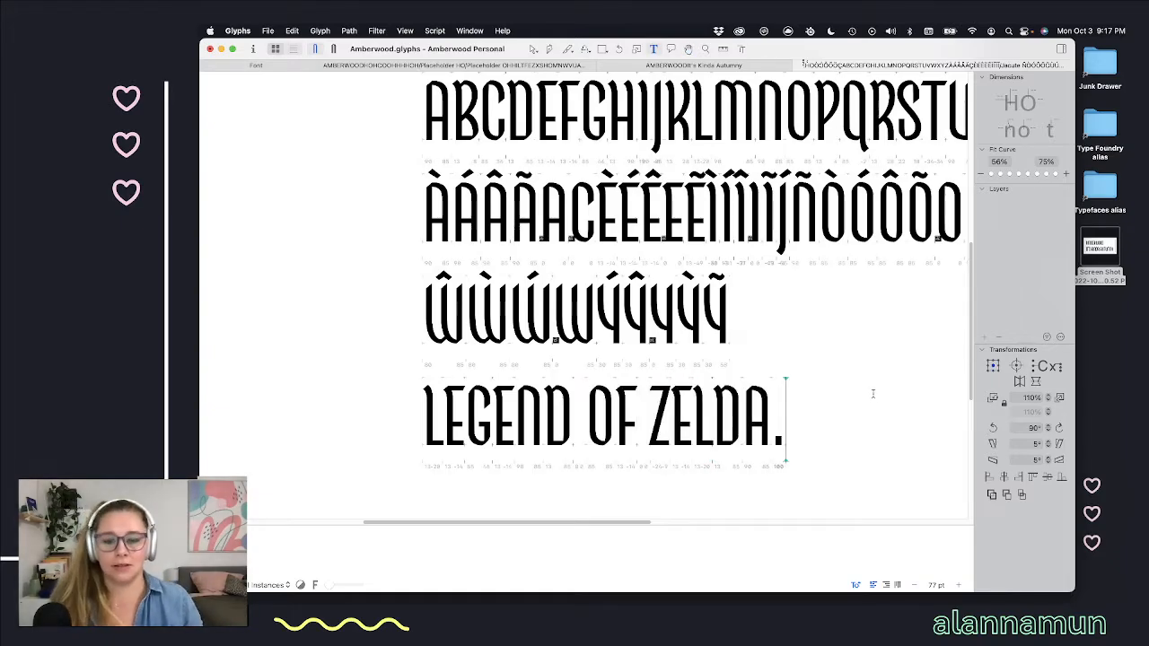
# Step: Hide the metrics display and examine how the period sits at the end of the sample text
pyautogui.scroll(5, 833, 414)
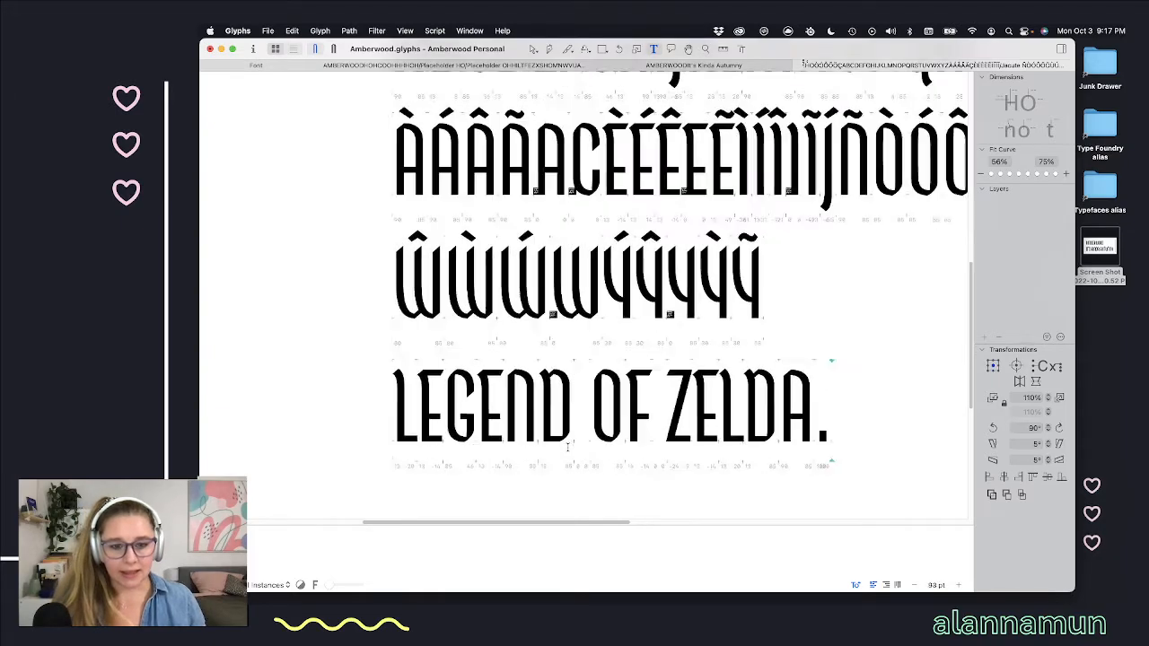
pyautogui.scroll(-2, 857, 420)
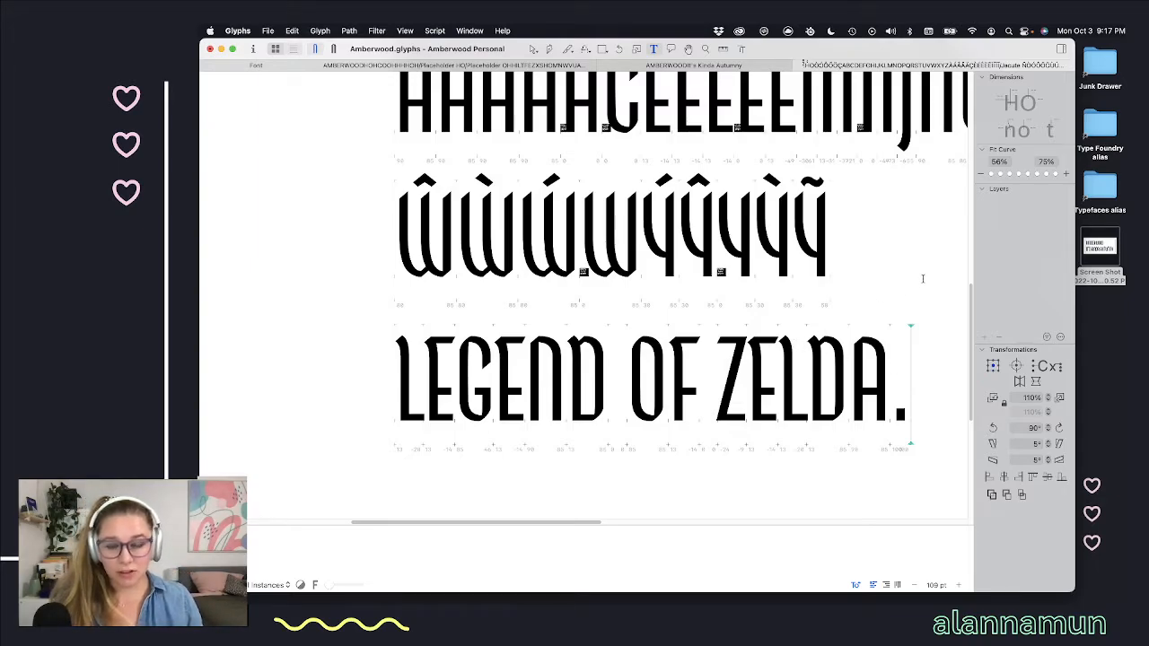
pyautogui.press('shift+super+m')
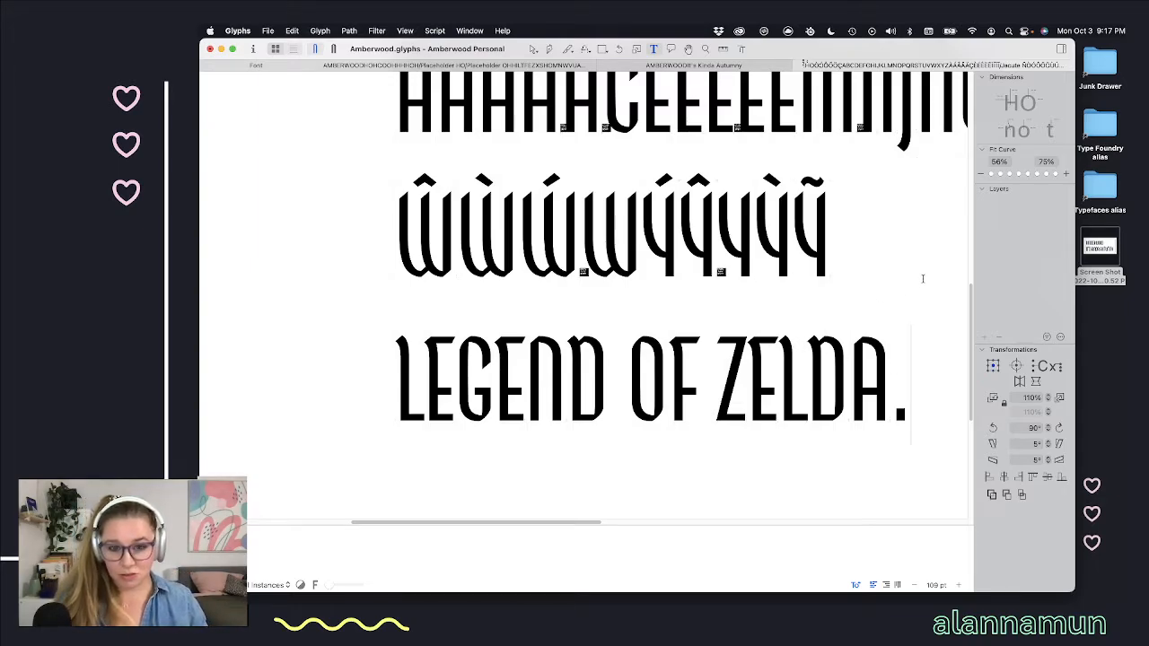
pyautogui.scroll(-3, 824, 466)
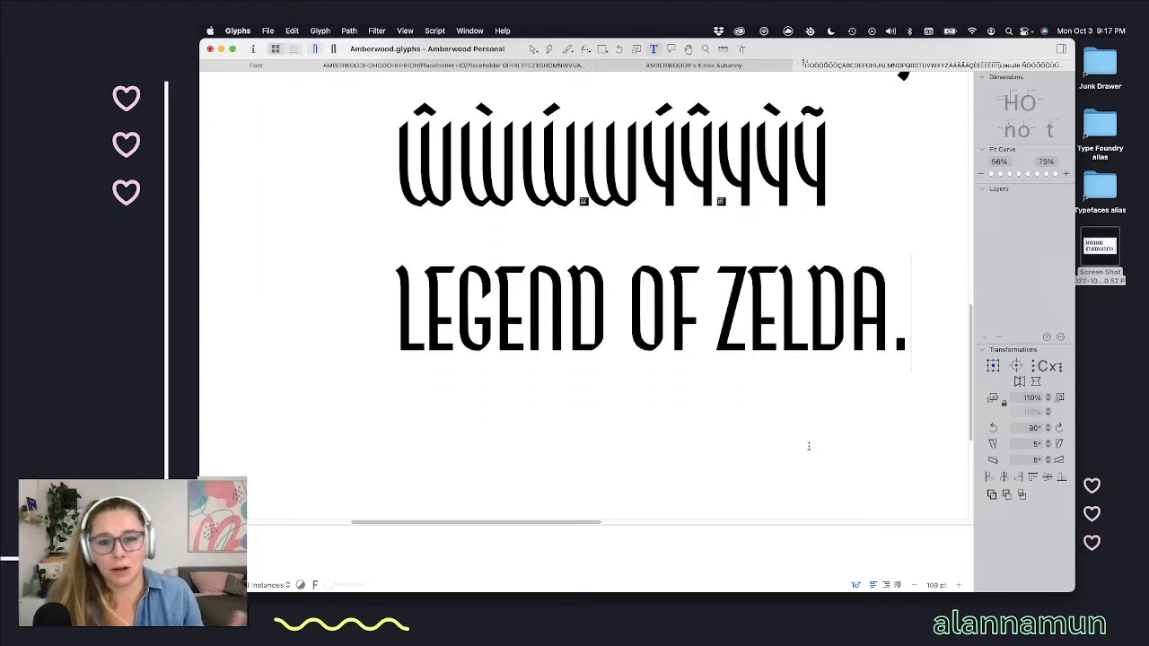
# Step: Open the empty dieresiscomb glyph for editing and add the period to it as a component
pyautogui.scroll(5, 783, 389)
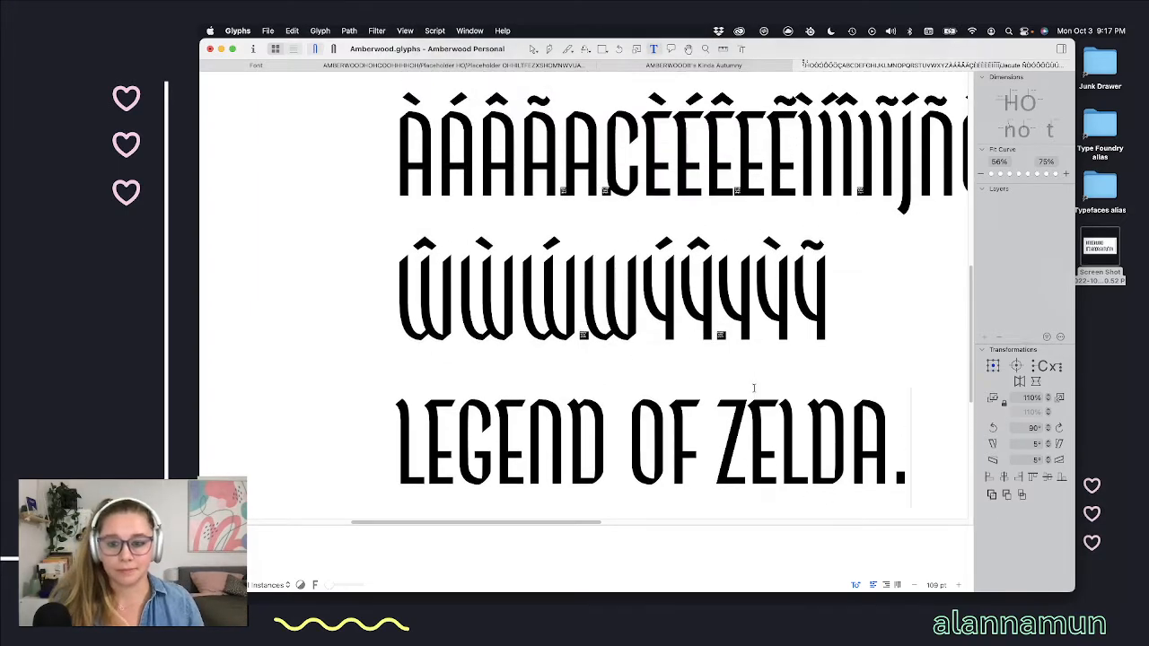
pyautogui.scroll(10, 754, 388)
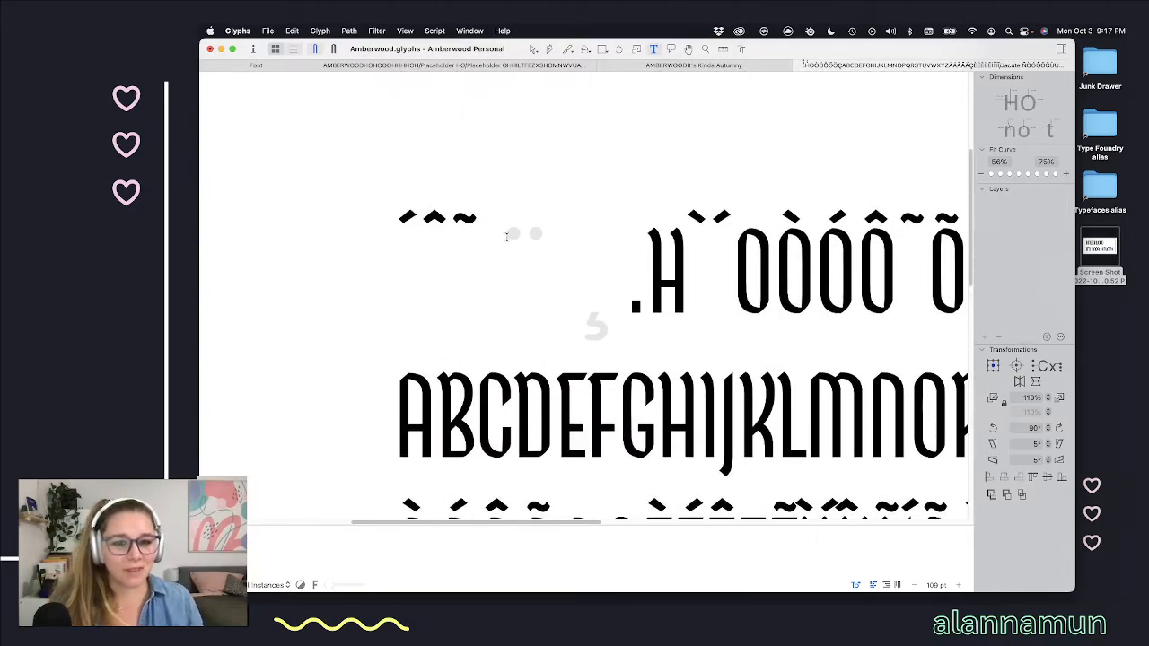
pyautogui.doubleClick(517, 253)
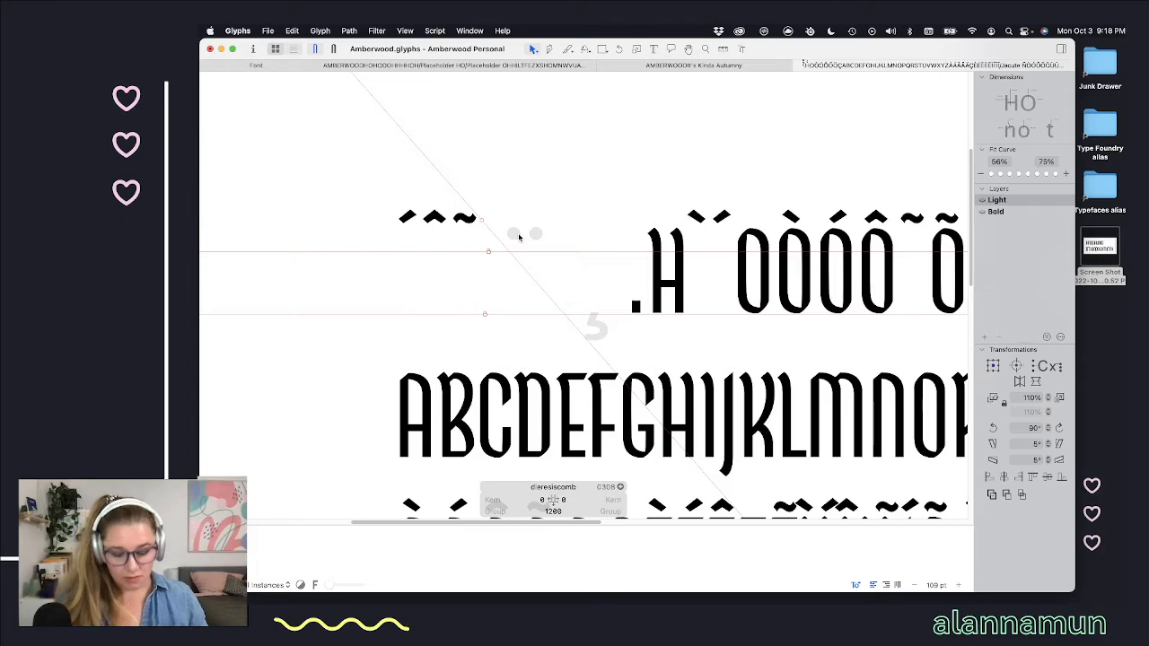
pyautogui.rightClick(518, 236)
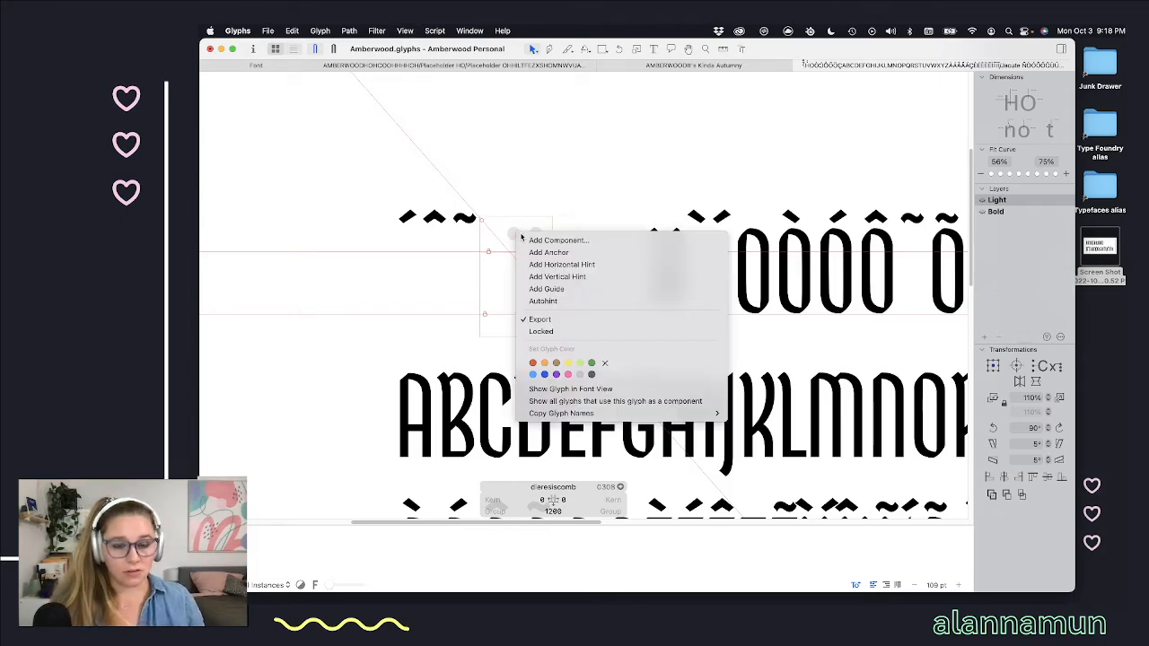
pyautogui.click(543, 241)
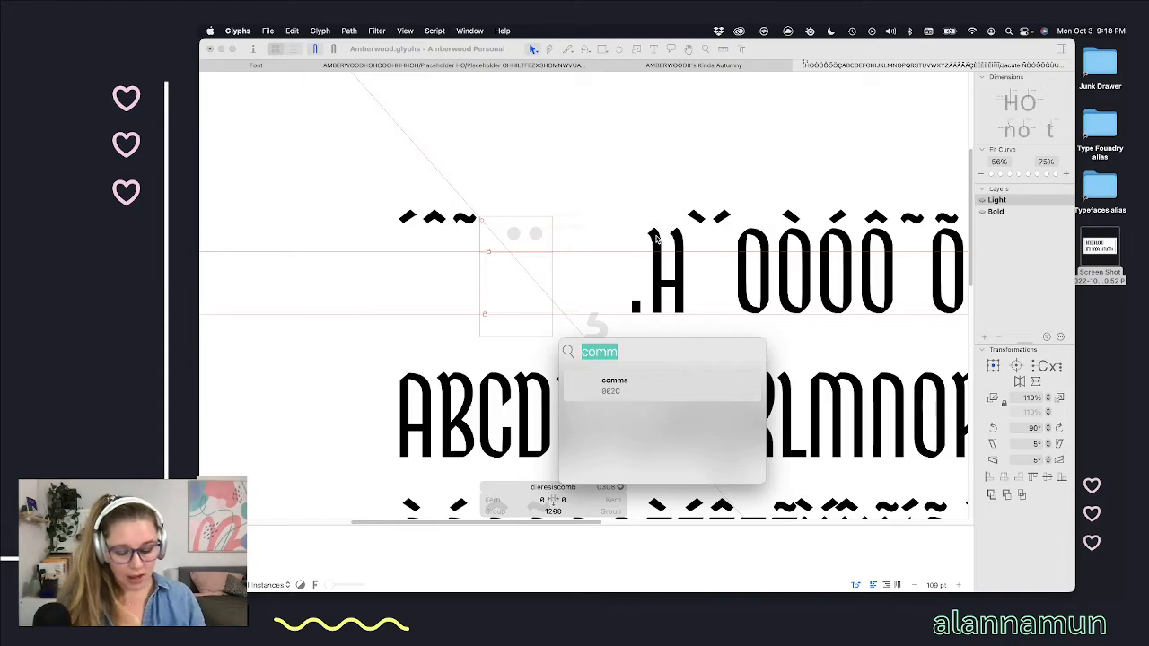
pyautogui.write('peri')
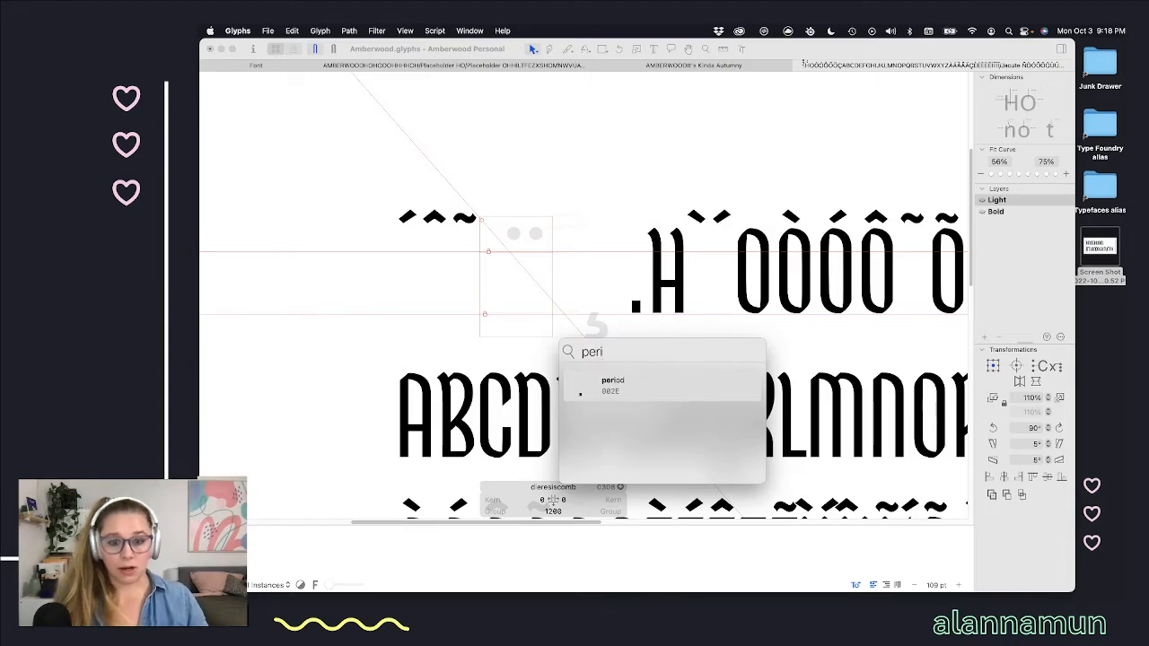
pyautogui.doubleClick(626, 392)
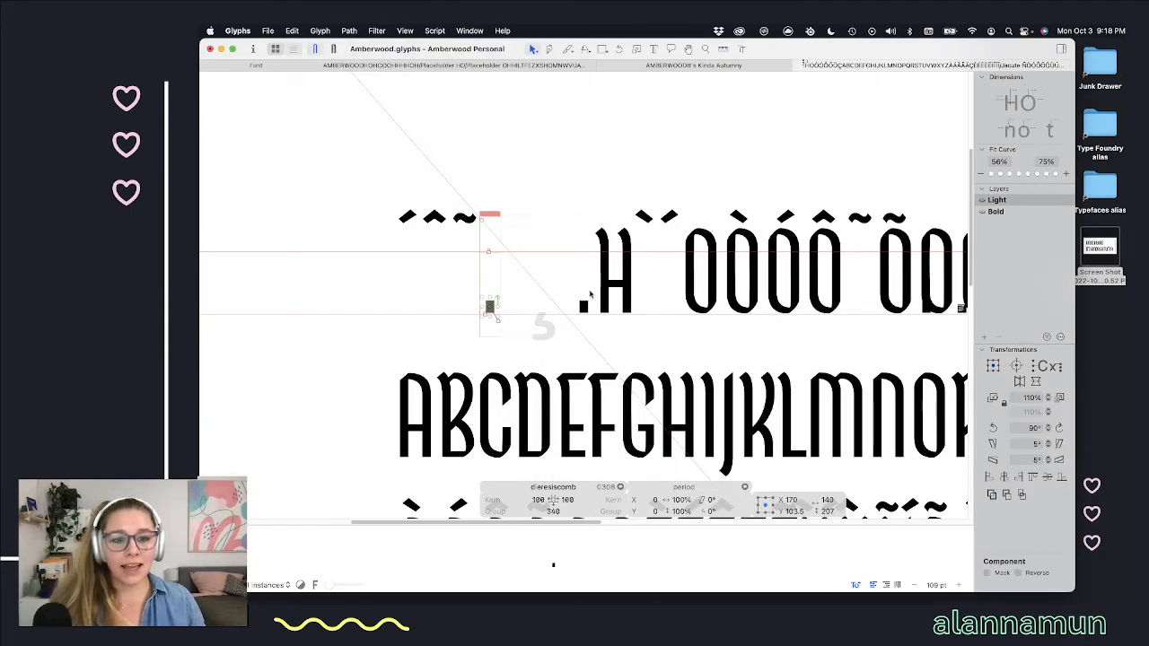
# Step: Raise the period component to Y 1505 and place a copy beside it at X 224 to form the dieresis
pyautogui.scroll(6, 501, 298)
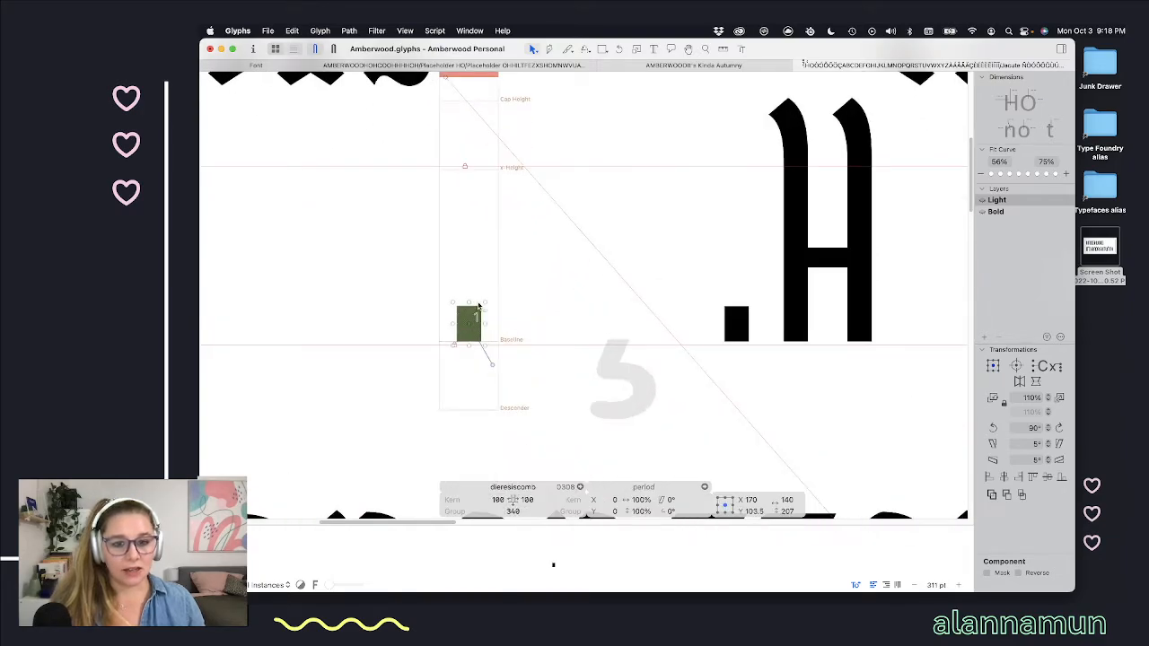
pyautogui.scroll(4, 478, 359)
pyautogui.moveTo(473, 458); pyautogui.dragTo(442, 193)
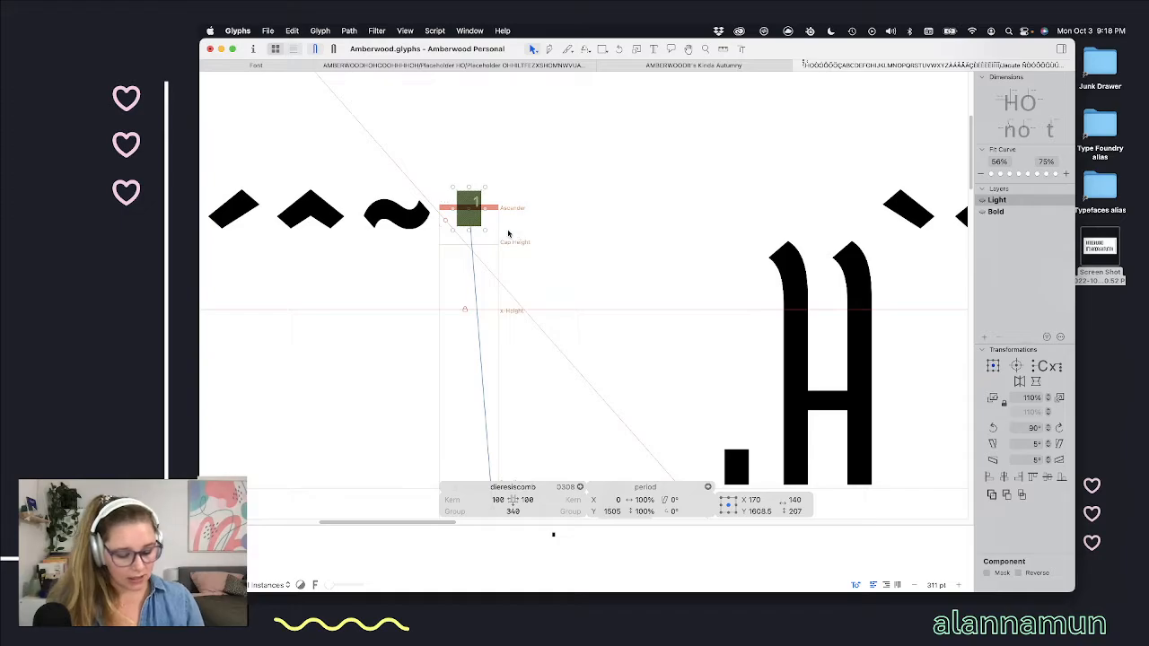
pyautogui.press('super+c')
pyautogui.press('super+v')
pyautogui.moveTo(470, 210); pyautogui.dragTo(509, 210)
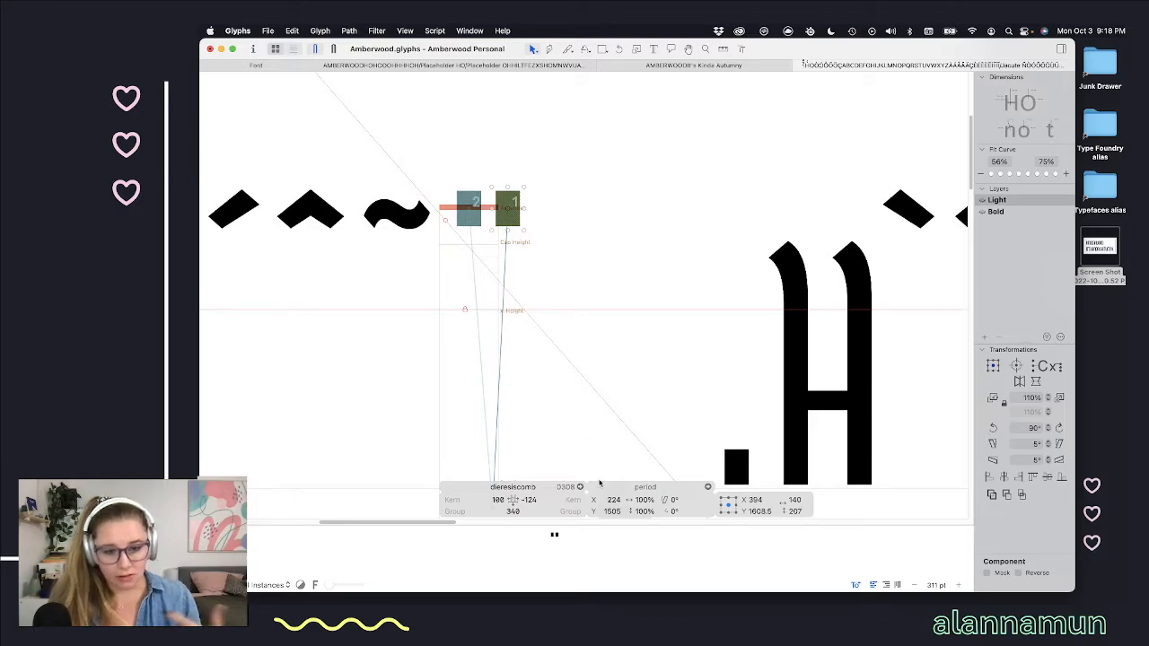
# Step: Set the right sidebearing of dieresiscomb to 100
pyautogui.click(526, 499)
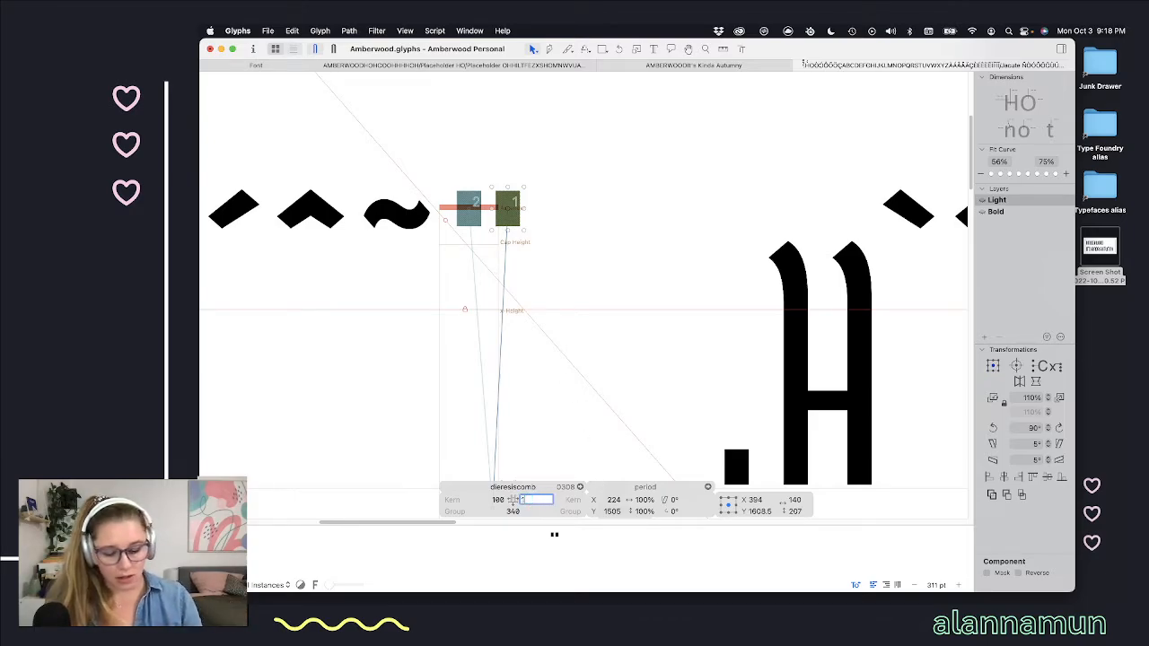
pyautogui.write('100')
pyautogui.press('Return')
pyautogui.click(504, 396)
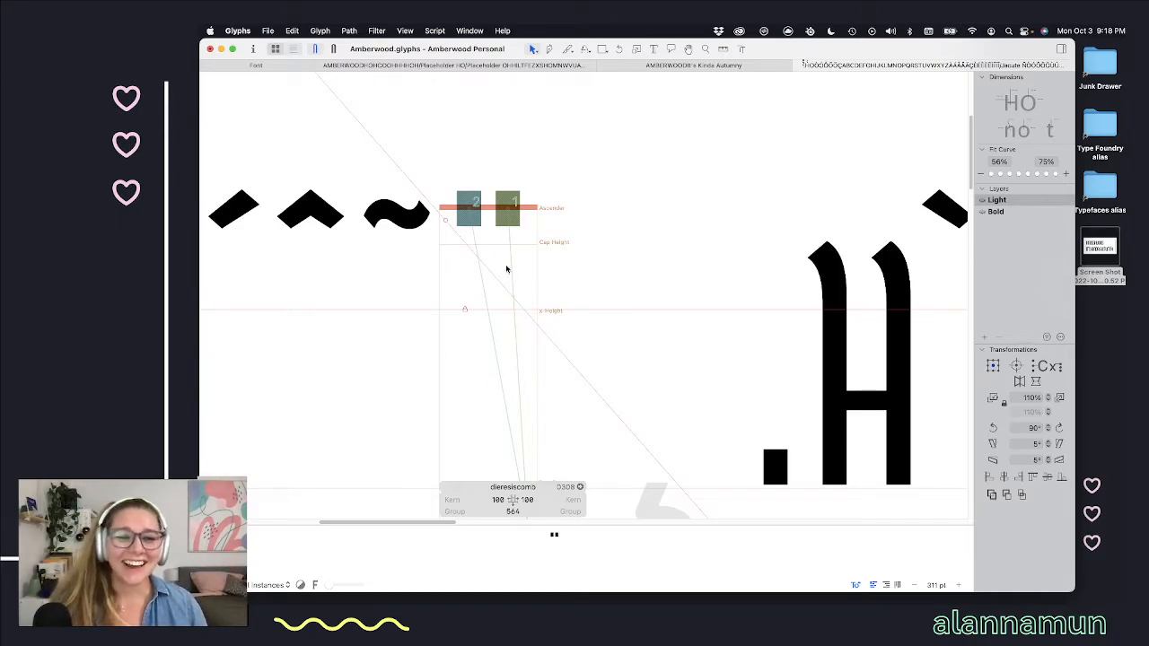
# Step: Move the _top anchor of dieresiscomb horizontally to X 290, roughly centred beneath the two dots
pyautogui.scroll(-3, 507, 269)
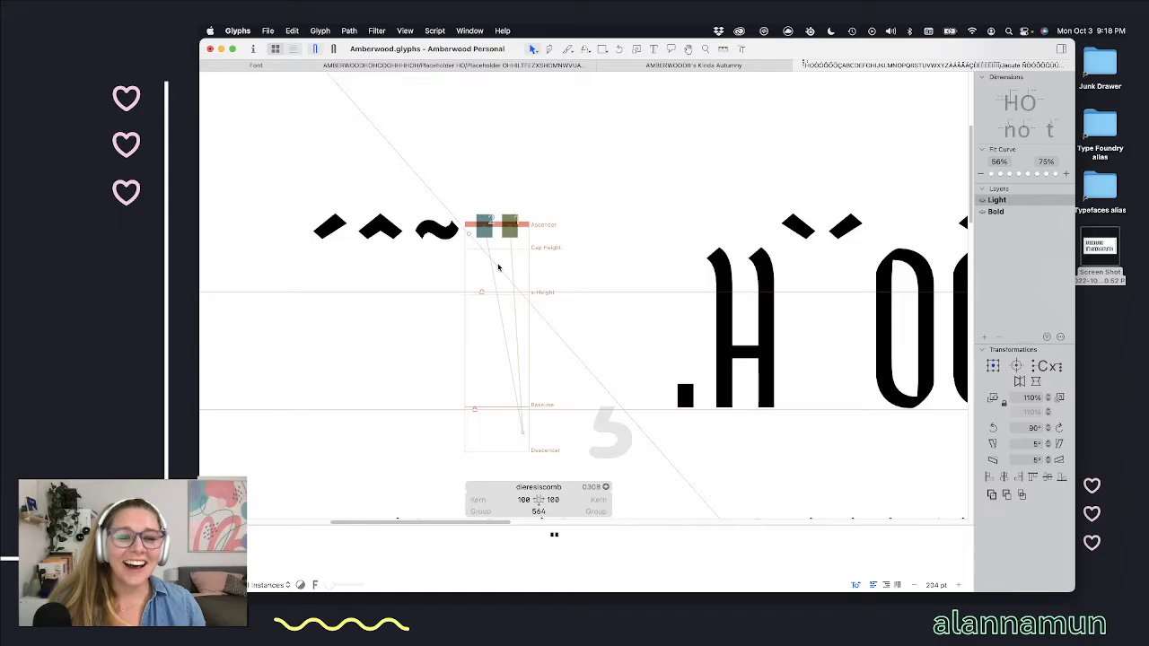
pyautogui.doubleClick(436, 262)
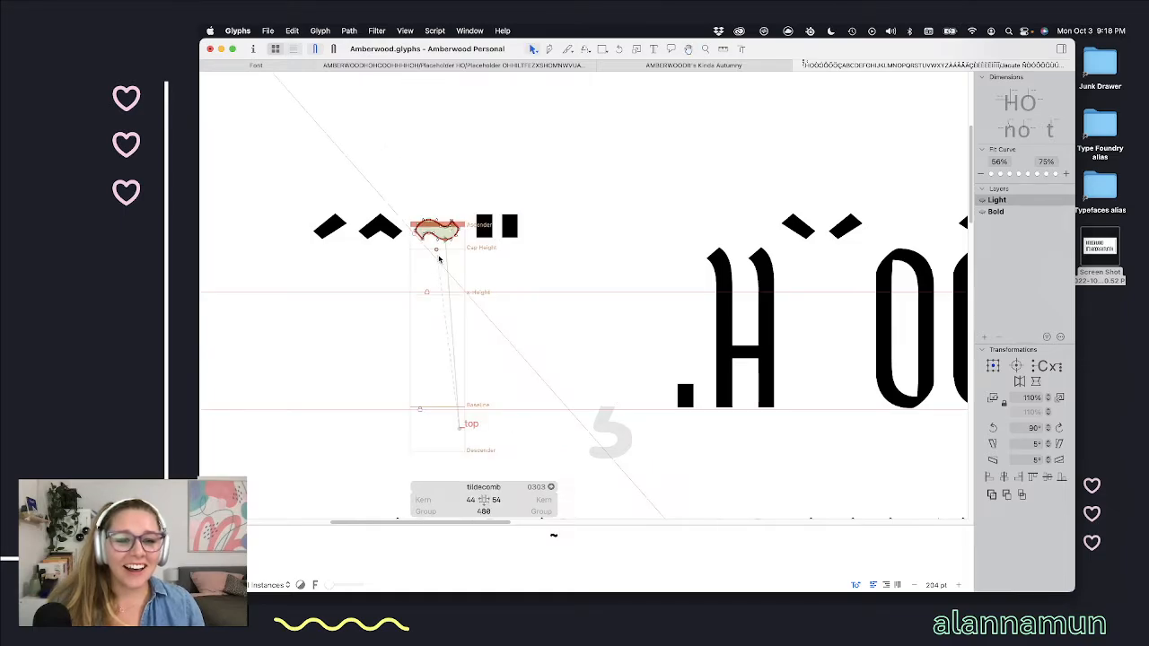
pyautogui.doubleClick(519, 257)
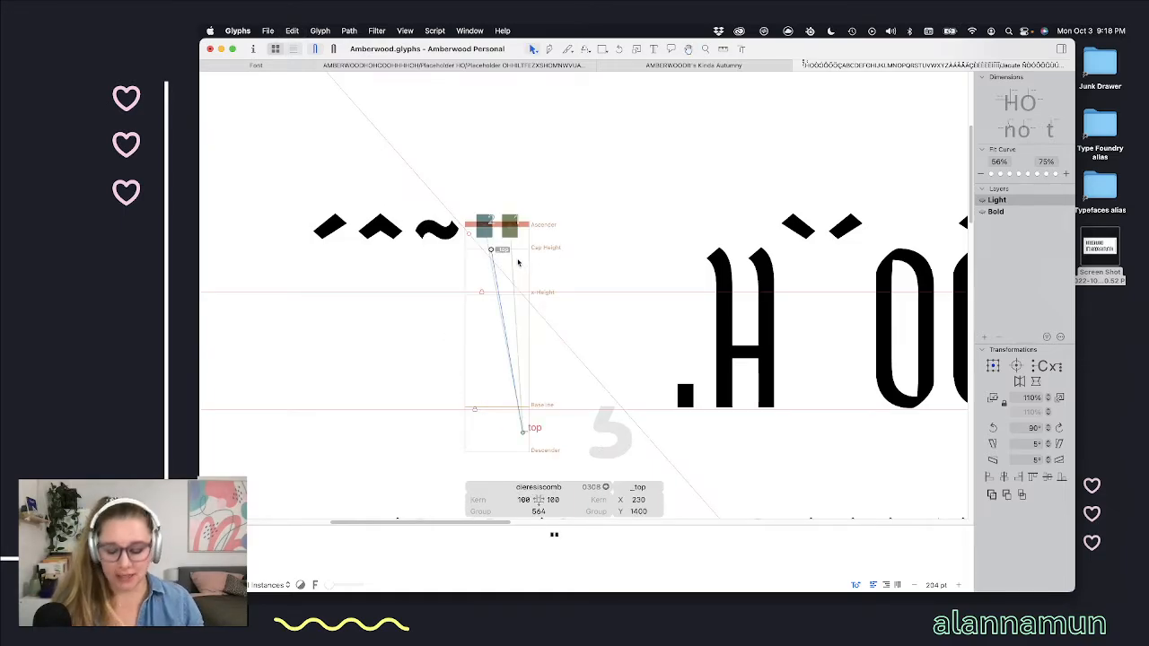
pyautogui.press('space')
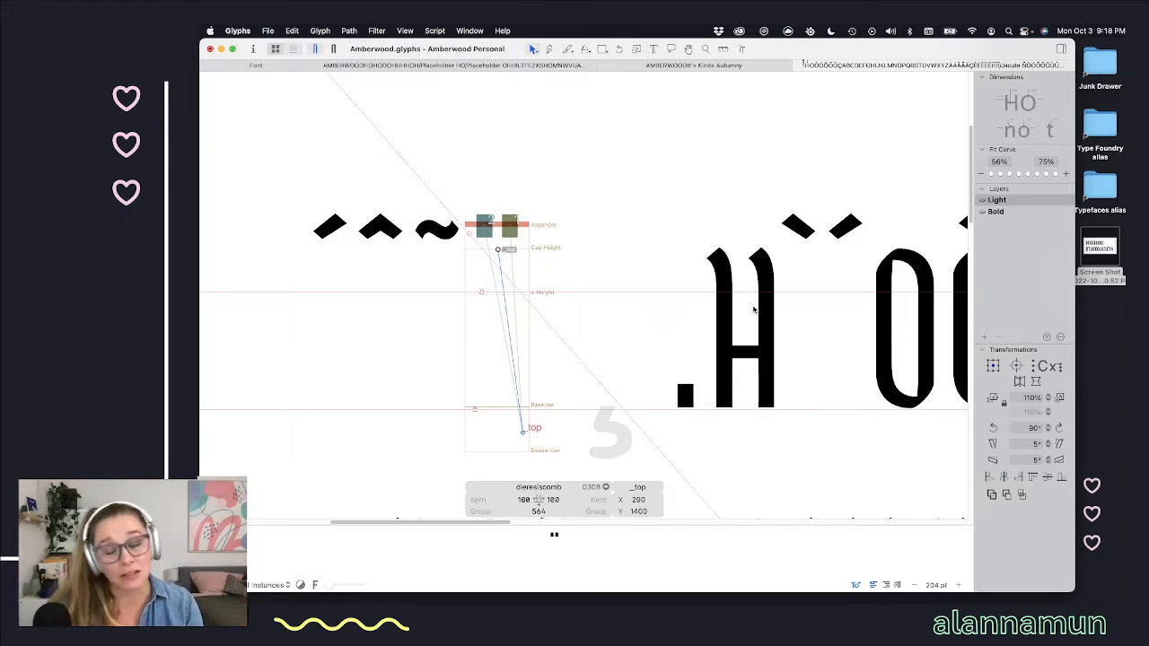
# Step: Open the period glyph and adjust its two top nodes to Y 237 to make the block taller
pyautogui.doubleClick(688, 388)
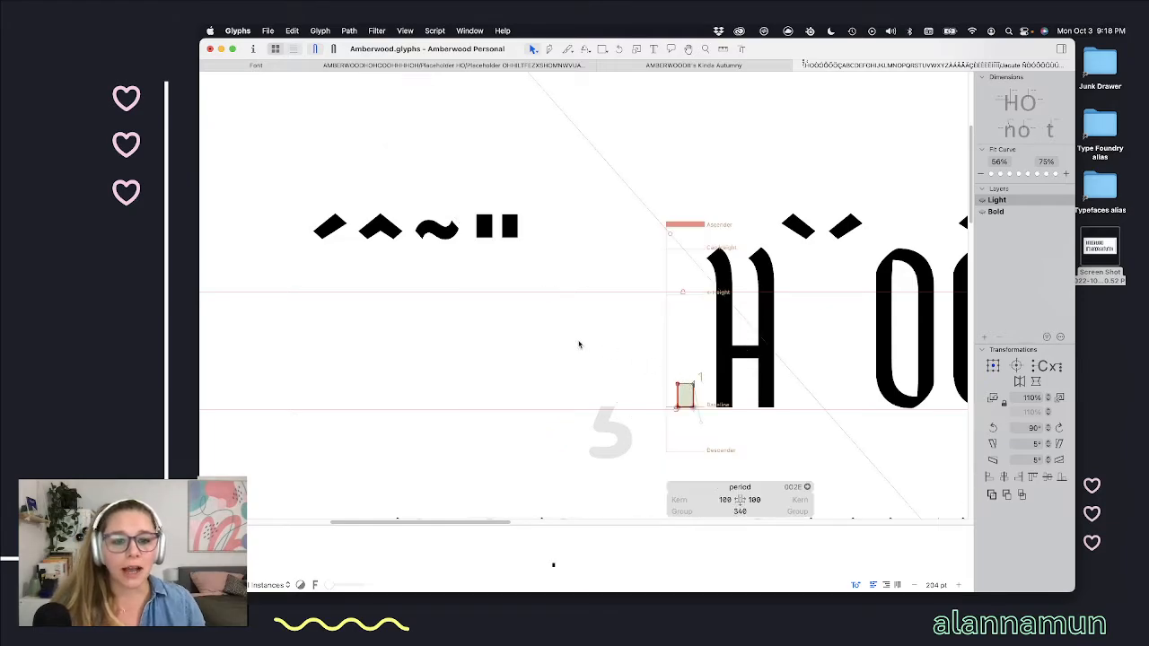
pyautogui.scroll(1, 589, 336)
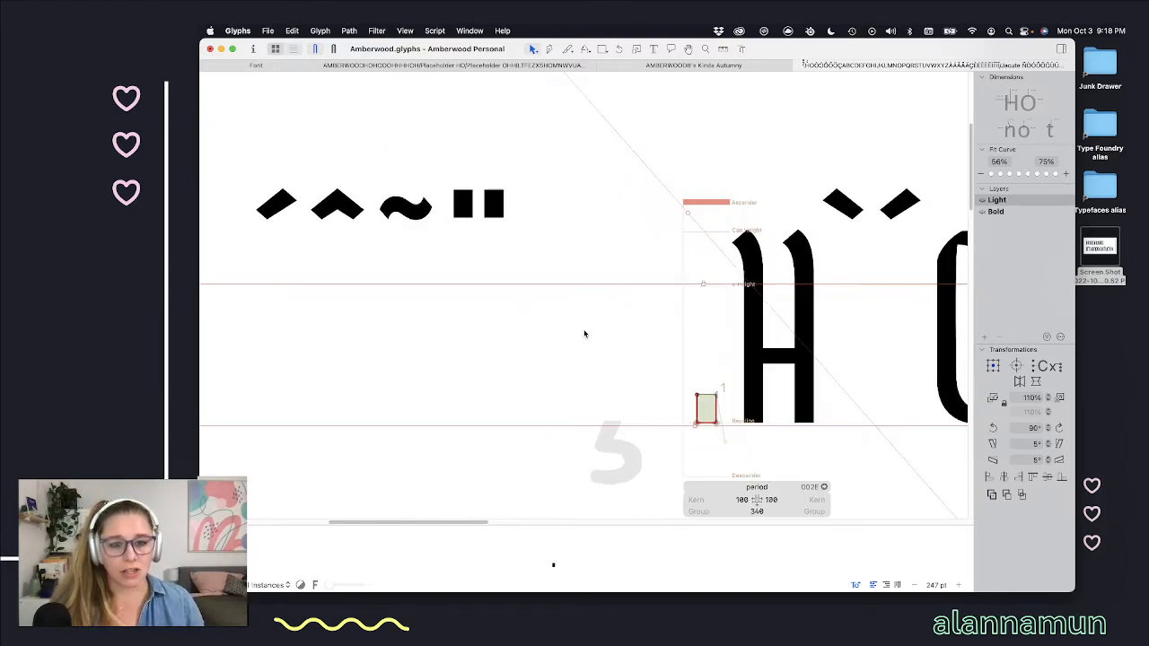
pyautogui.scroll(5, 584, 333)
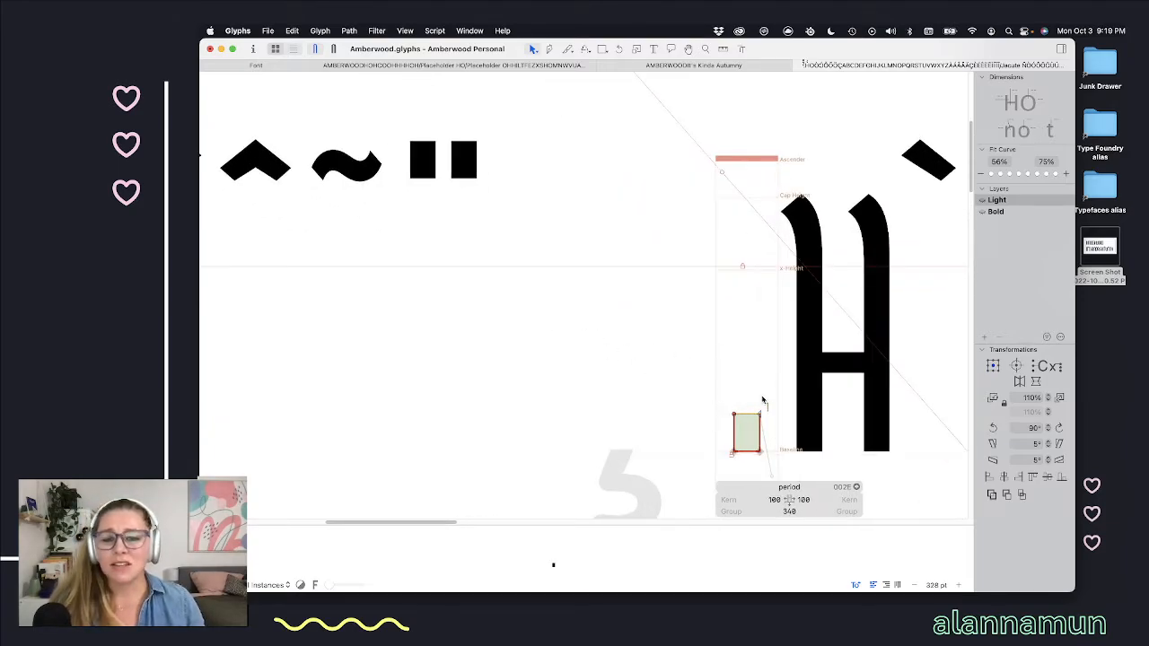
pyautogui.moveTo(762, 401); pyautogui.dragTo(718, 433)
pyautogui.hotkey('shift', 'Up')
pyautogui.hotkey('shift', 'Up')
pyautogui.hotkey('shift', 'Up')
pyautogui.hotkey('shift', 'Up')
pyautogui.hotkey('shift', 'Up')
pyautogui.hotkey('shift', 'Up')
pyautogui.hotkey('shift', 'Up')
pyautogui.hotkey('shift', 'Up')
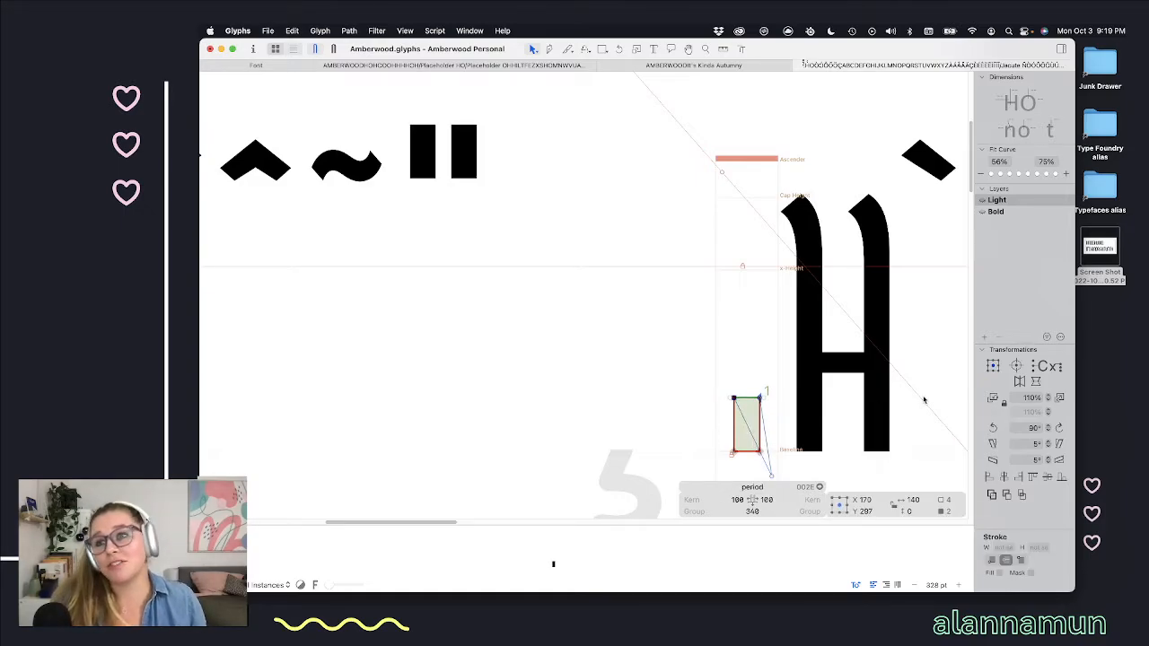
pyautogui.hotkey('shift', 'Down')
pyautogui.hotkey('shift', 'Down')
pyautogui.hotkey('shift', 'Down')
pyautogui.hotkey('shift', 'Down')
pyautogui.hotkey('shift', 'Down')
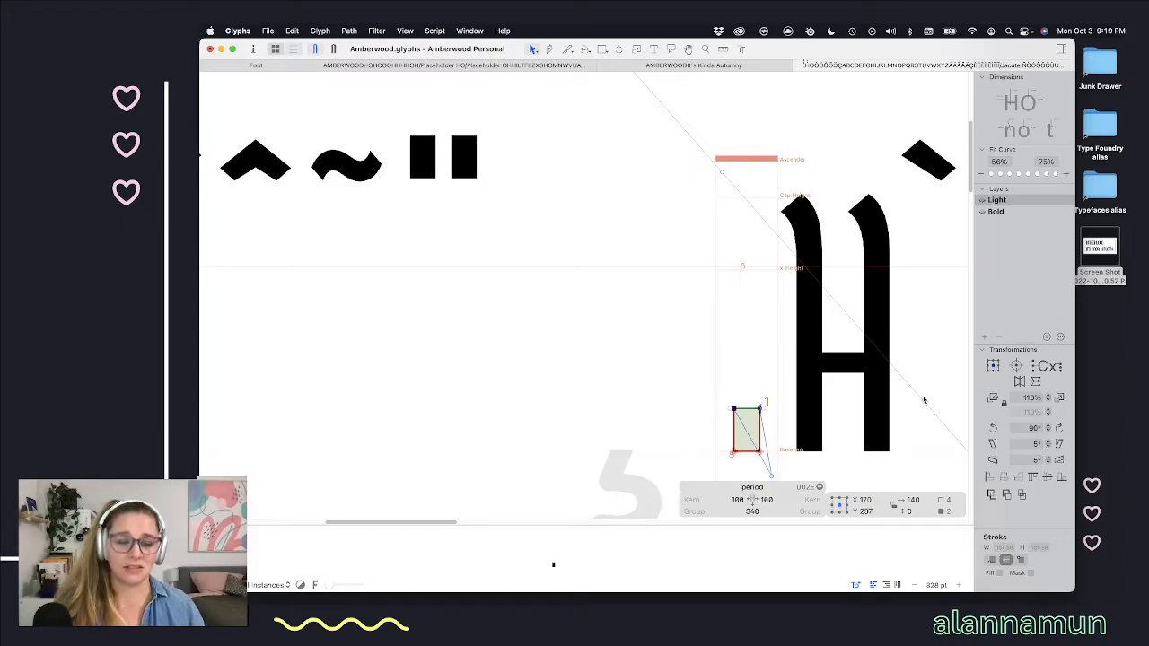
# Step: Return to the sample text and examine how the dieresis sits above the O compared with the other accented capitals
pyautogui.scroll(-5, 765, 373)
pyautogui.click(662, 314)
pyautogui.press('t')
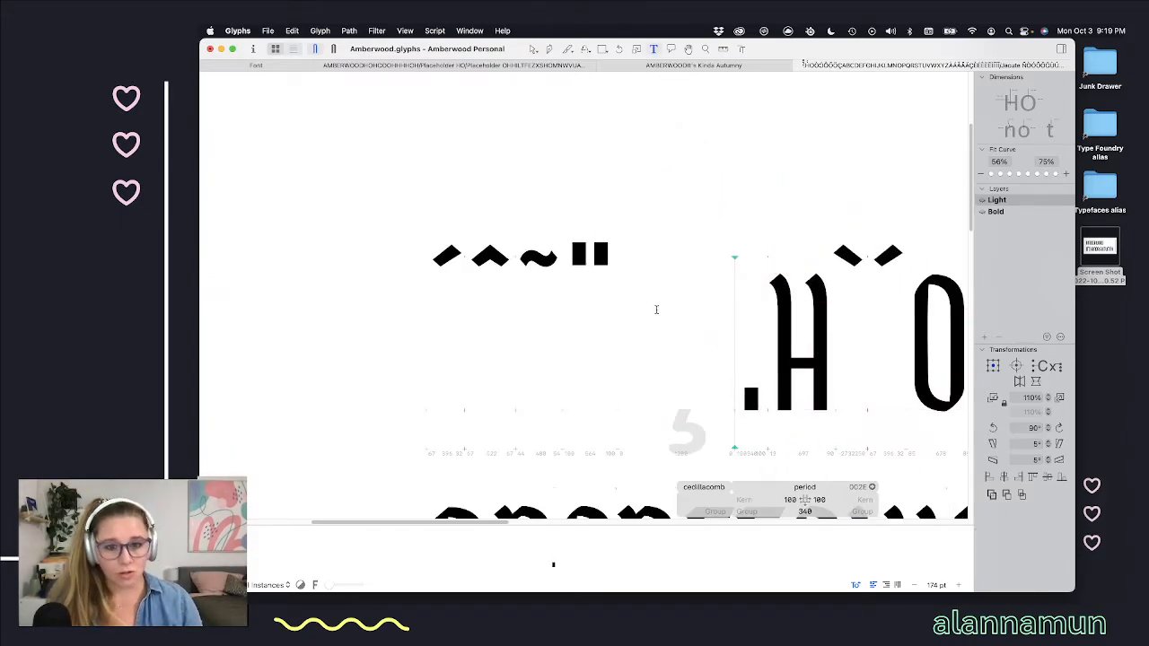
pyautogui.click(582, 297)
pyautogui.scroll(-1, 693, 312)
pyautogui.hscroll(6, 692, 312)
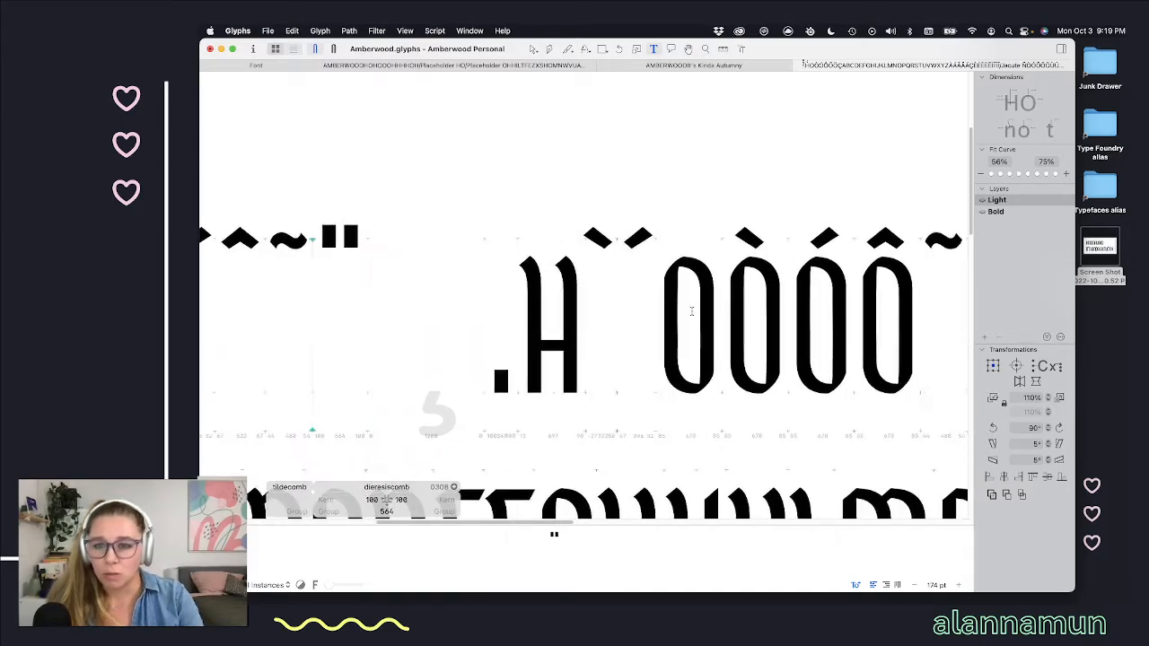
pyautogui.hscroll(4, 692, 312)
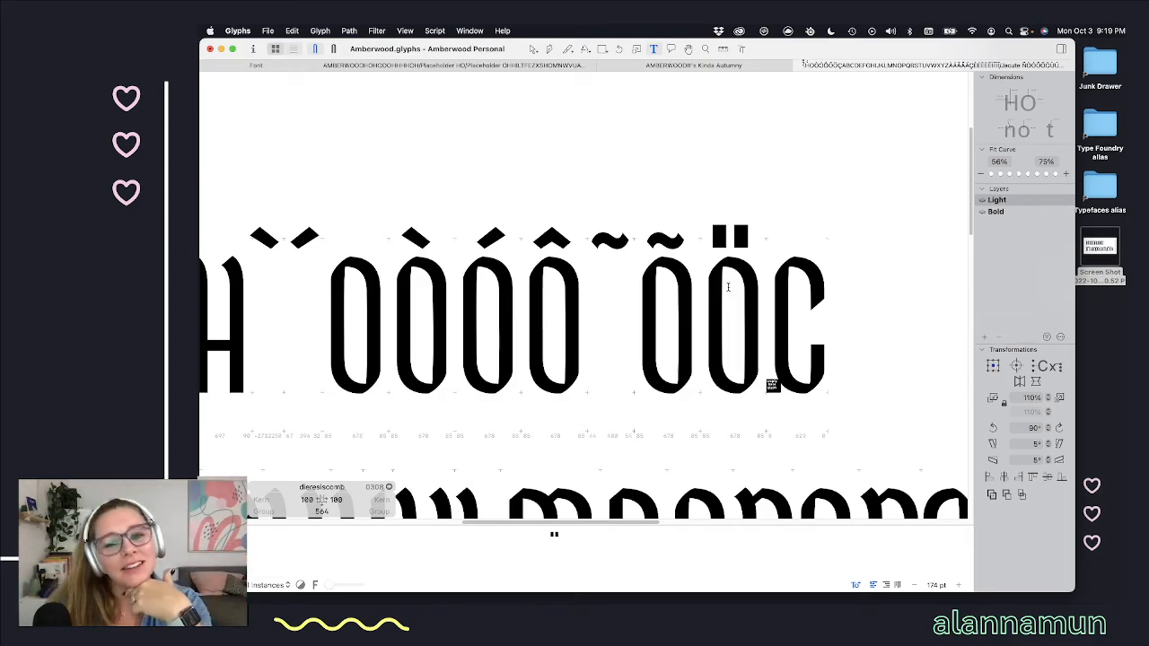
pyautogui.scroll(-1, 697, 260)
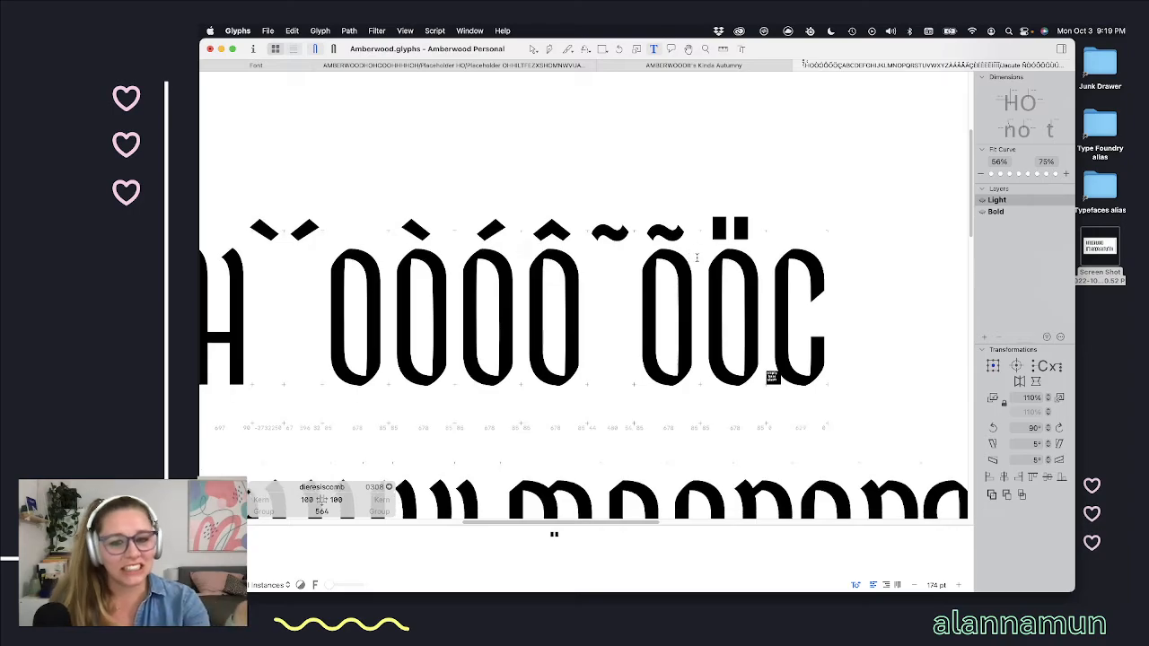
pyautogui.hscroll(-5, 697, 252)
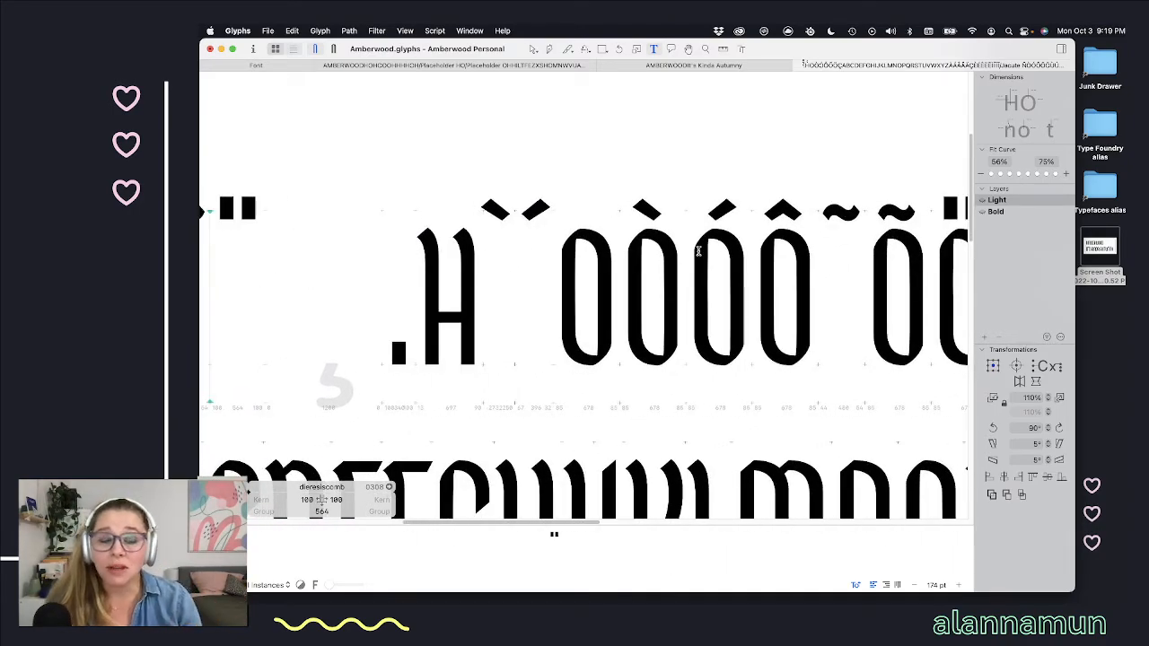
pyautogui.hscroll(-3, 381, 226)
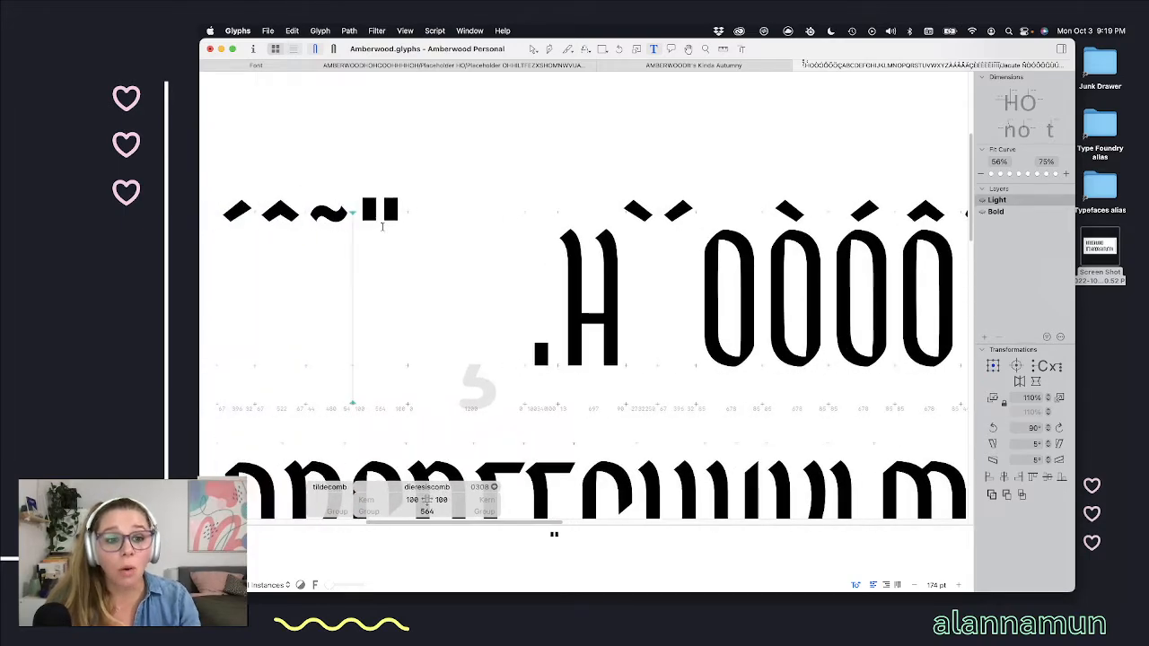
# Step: Open dieresiscomb, select both period components and scale them down twice using the 110% factor
pyautogui.doubleClick(381, 222)
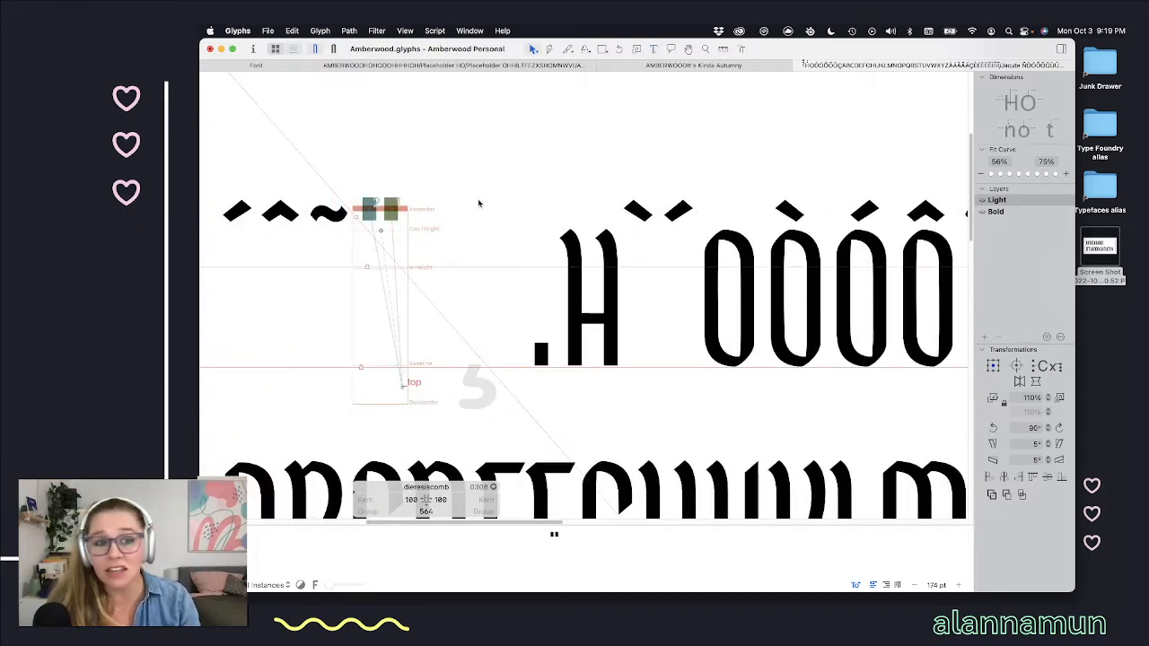
pyautogui.click(367, 210)
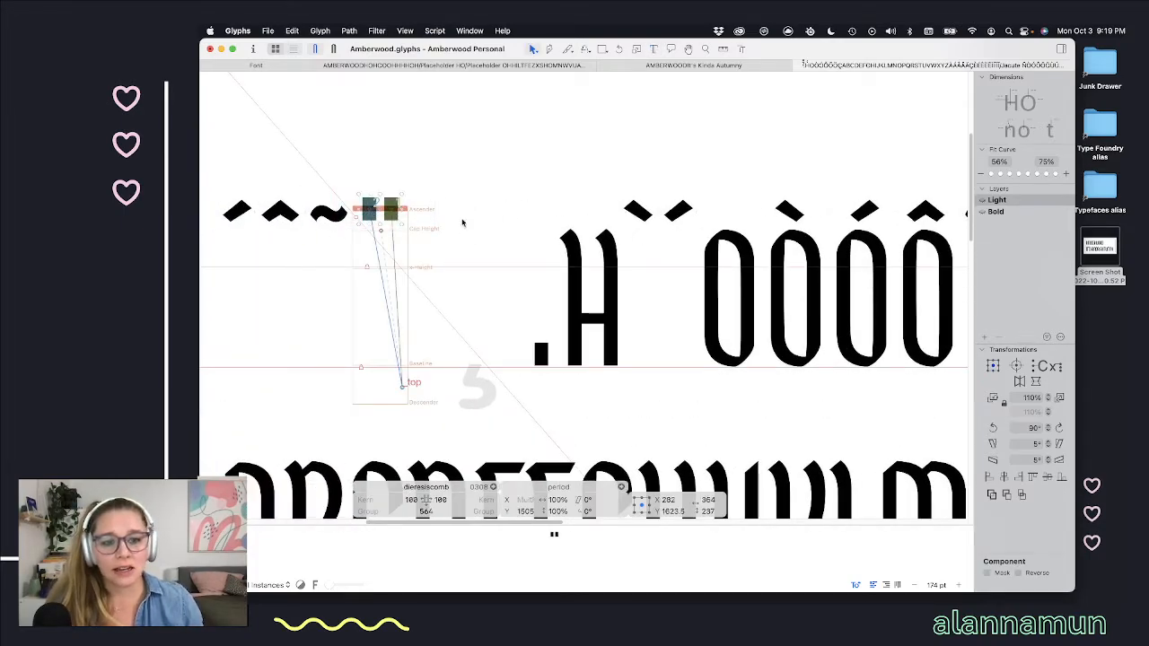
pyautogui.click(993, 399)
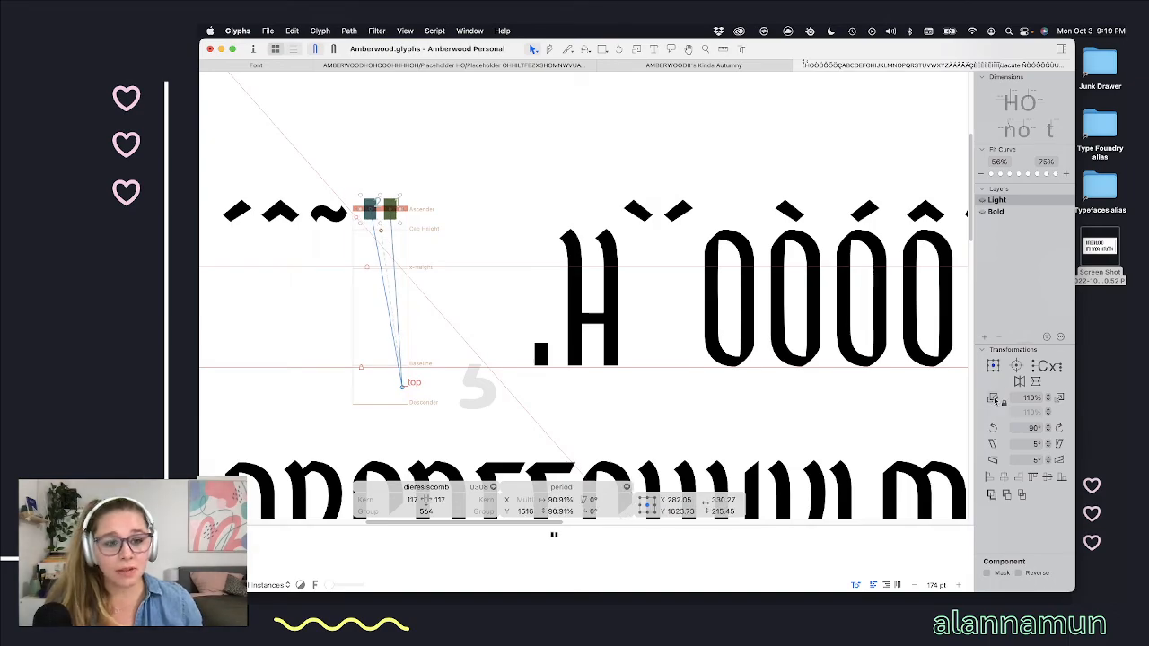
pyautogui.click(993, 399)
pyautogui.hscroll(10, 446, 236)
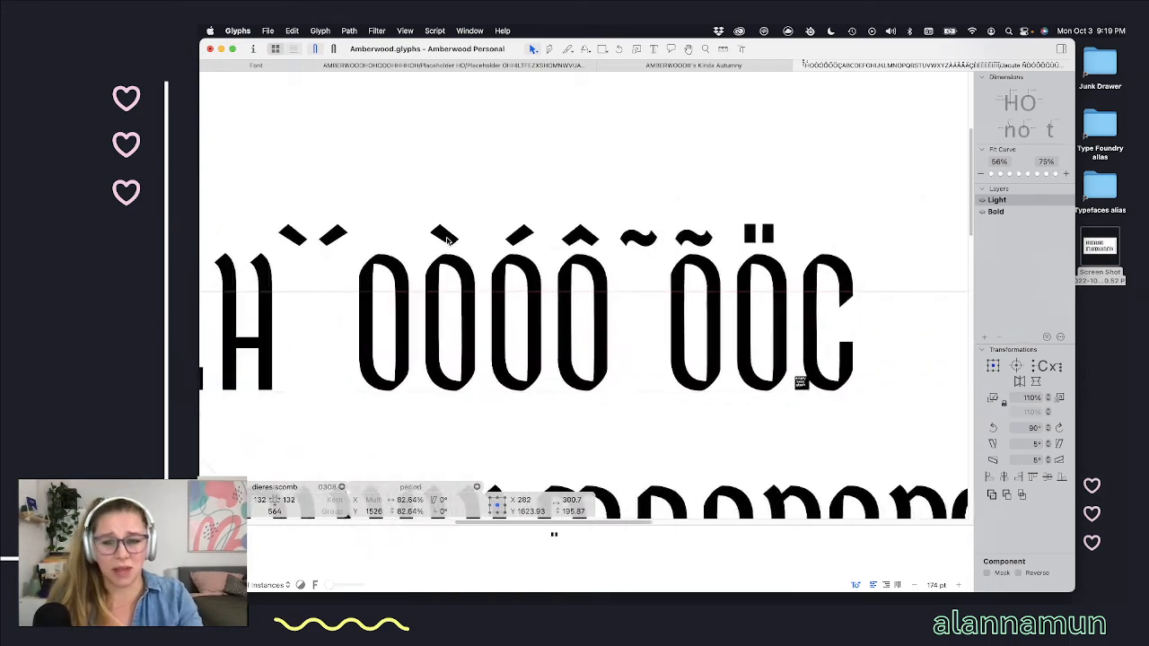
pyautogui.hscroll(-10, 446, 236)
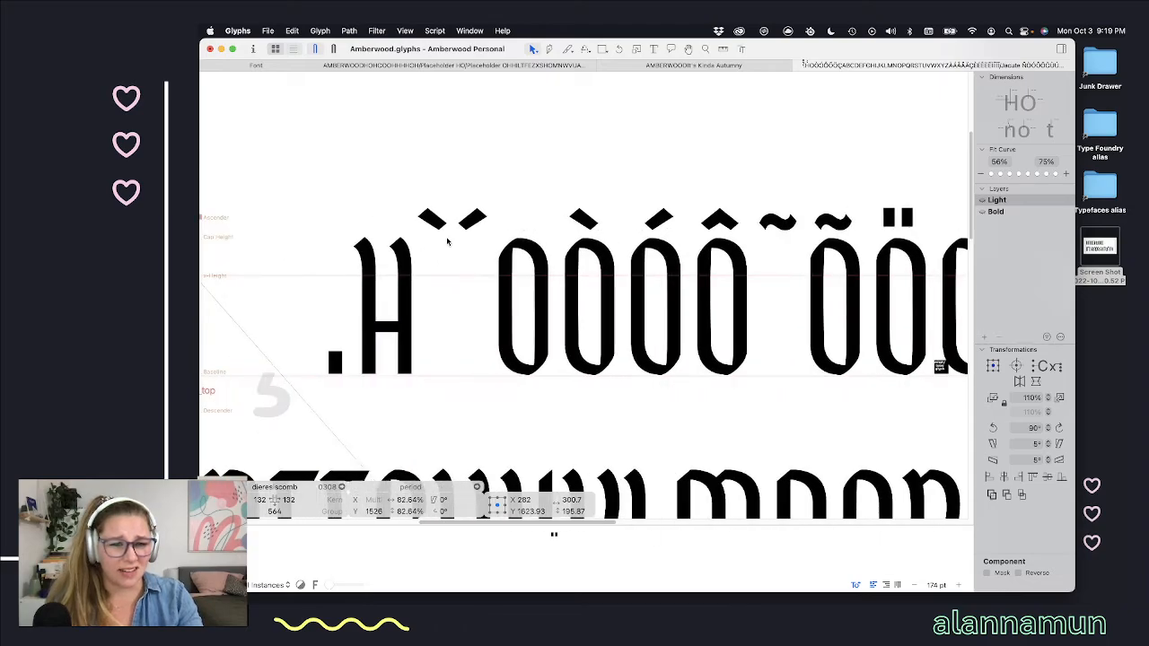
# Step: Lower both dots of dieresiscomb to Y 1486 and shift them sideways so their centre is at X 290
pyautogui.scroll(5, 414, 230)
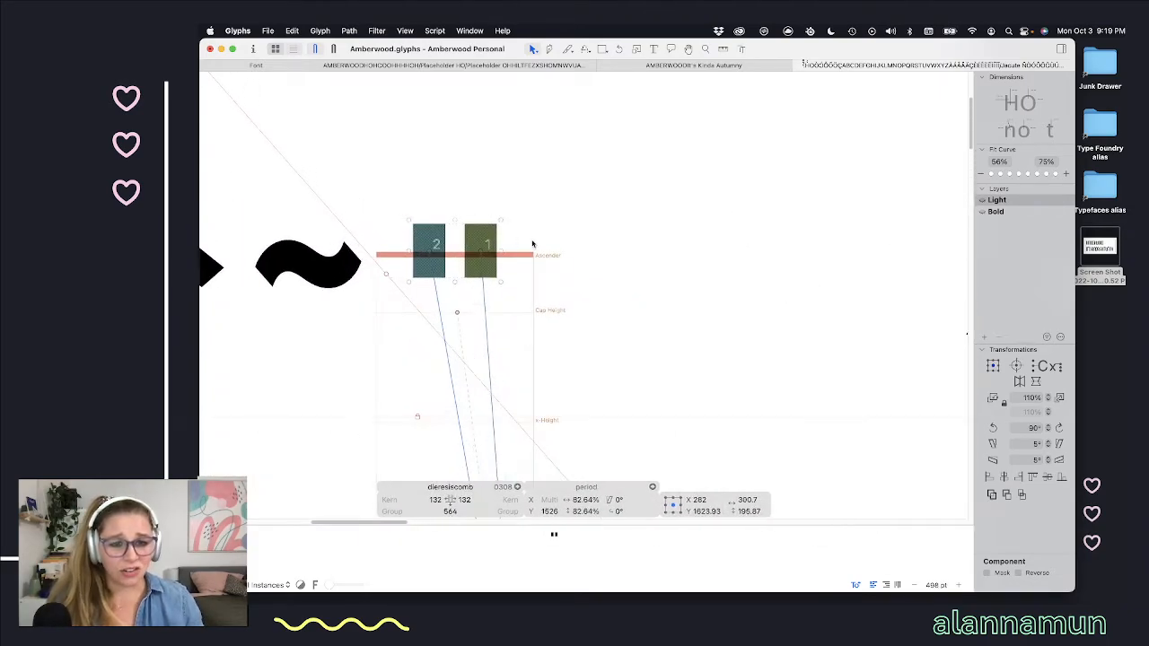
pyautogui.hotkey('shift', 'Down')
pyautogui.hotkey('shift', 'Down')
pyautogui.hotkey('shift', 'Down')
pyautogui.hotkey('shift', 'Down')
pyautogui.press('Right')
pyautogui.press('Right')
pyautogui.press('Right')
pyautogui.press('Right')
pyautogui.press('Right')
pyautogui.press('Right')
pyautogui.press('Right')
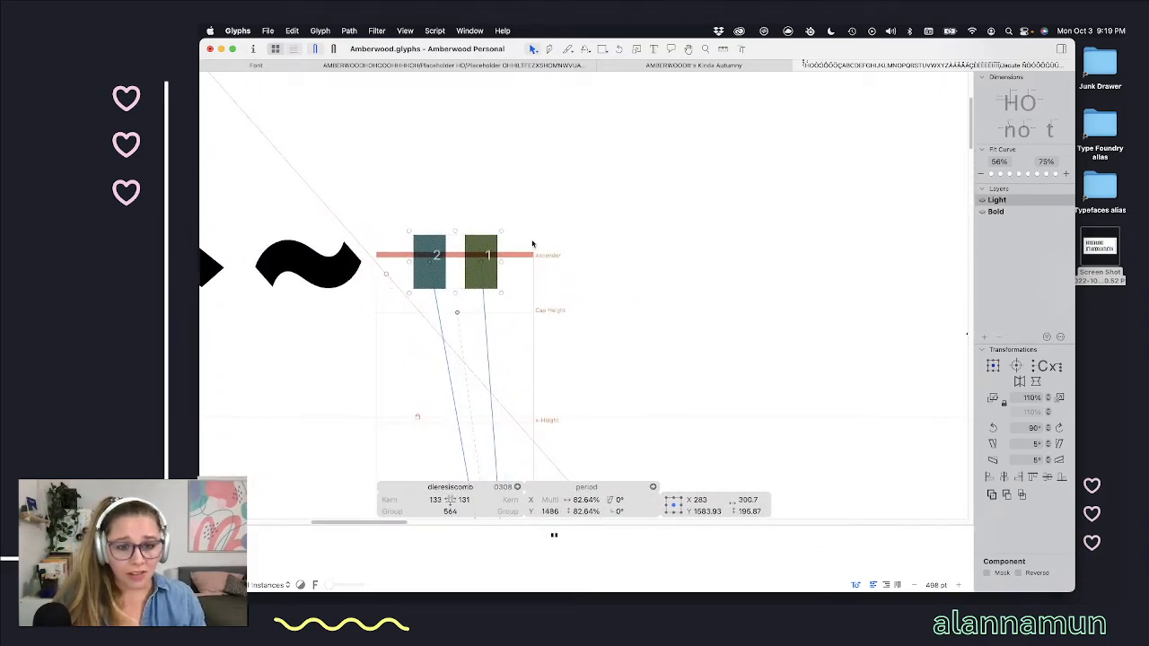
pyautogui.scroll(-8, 532, 243)
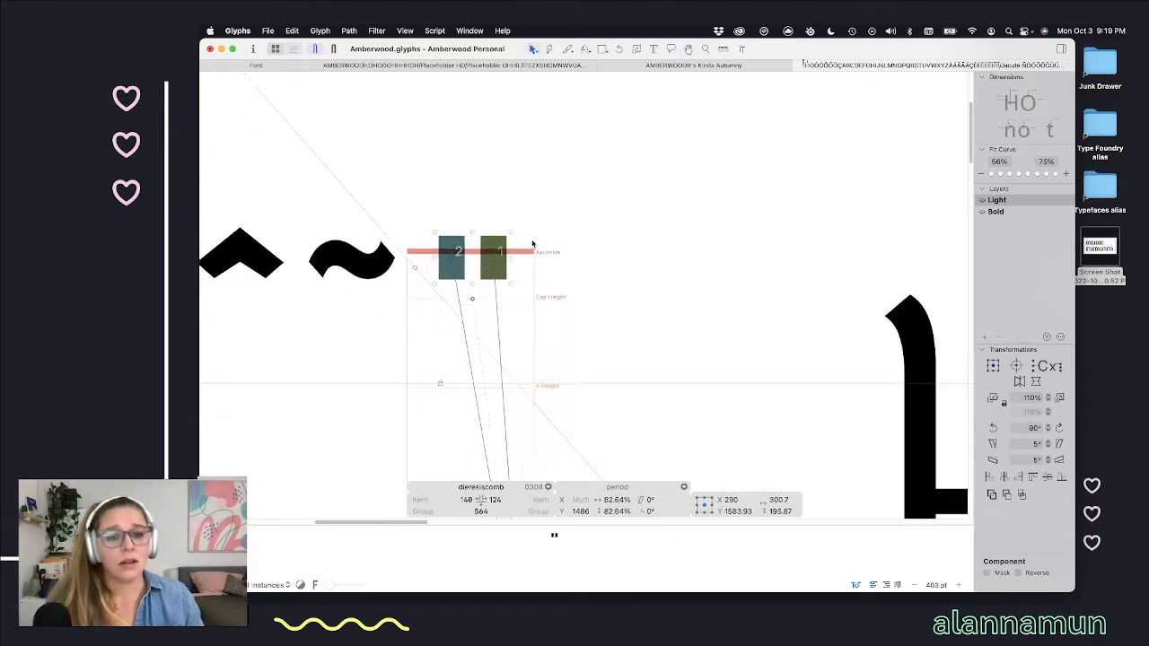
pyautogui.hscroll(5, 532, 243)
pyautogui.rightClick(529, 237)
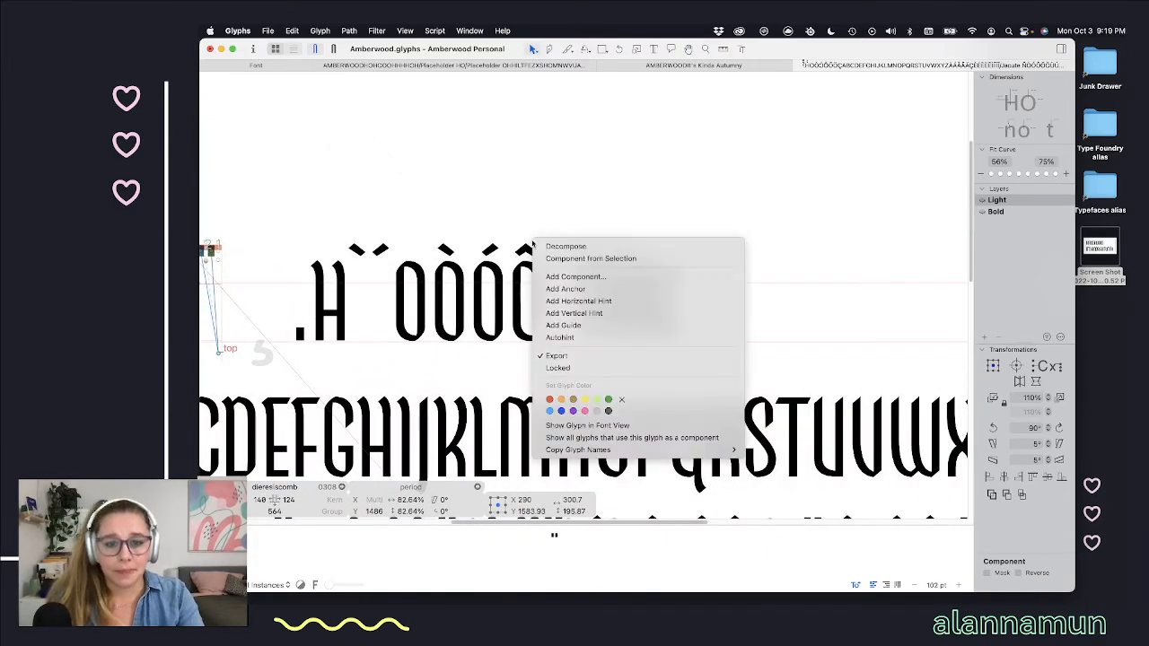
pyautogui.click(554, 175)
pyautogui.scroll(4, 621, 253)
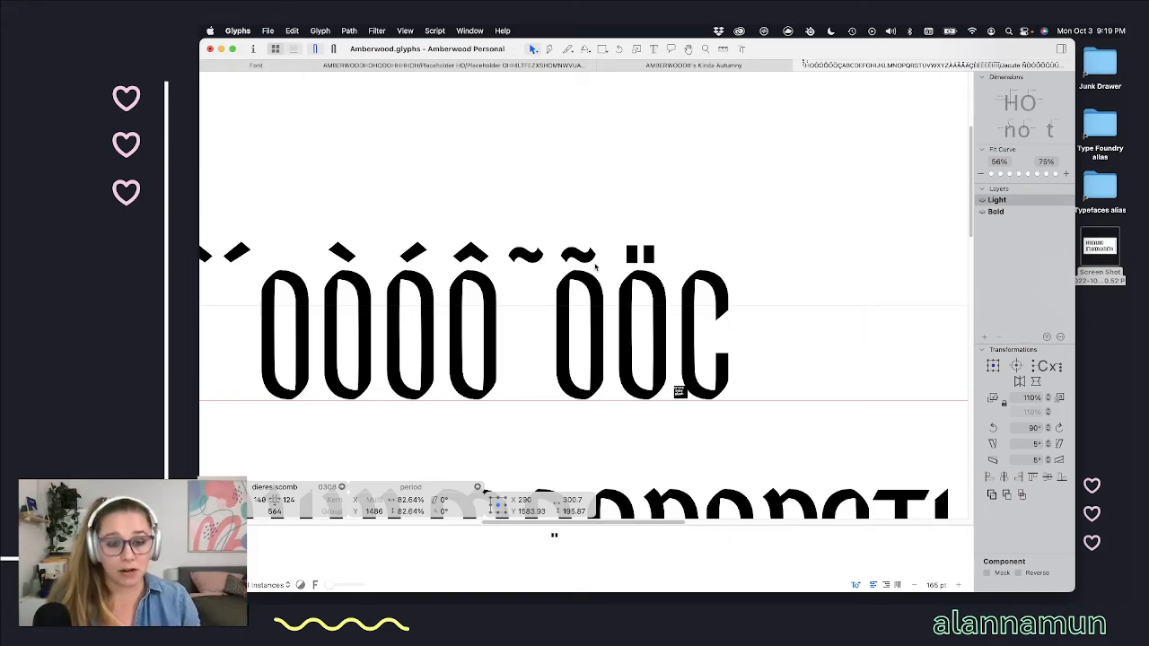
# Step: Delete the standalone tilde before Õ and the standalone grave and acute marks between H and O from the sample text
pyautogui.press('t')
pyautogui.click(576, 285)
pyautogui.press('BackSpace')
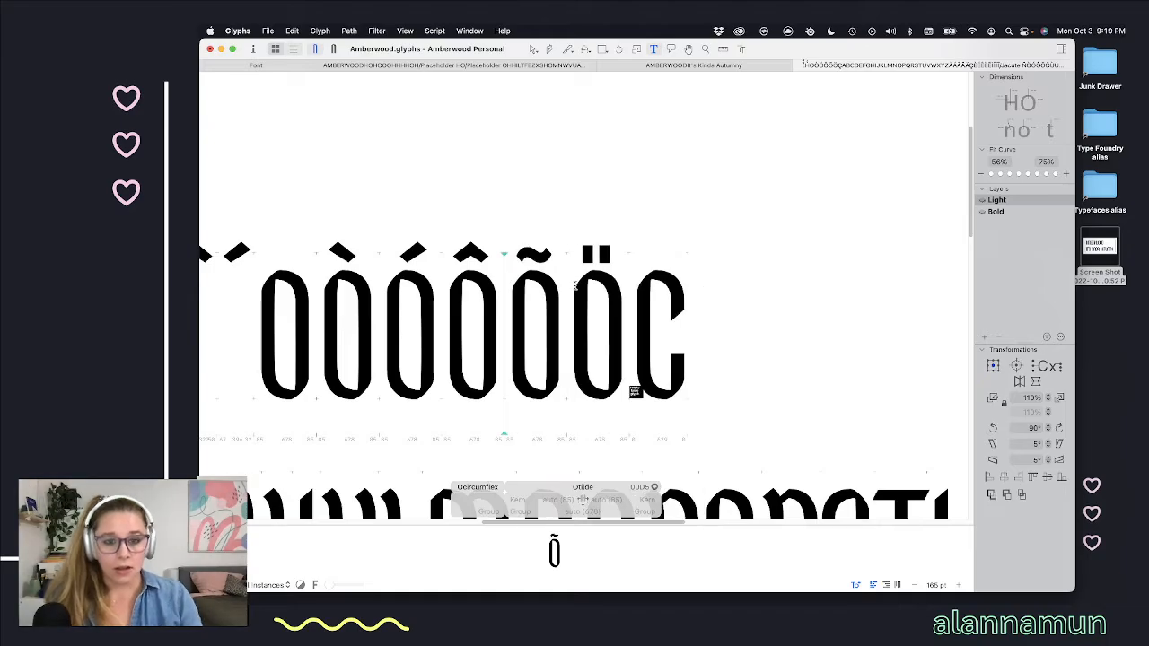
pyautogui.hscroll(-4, 760, 256)
pyautogui.click(854, 220)
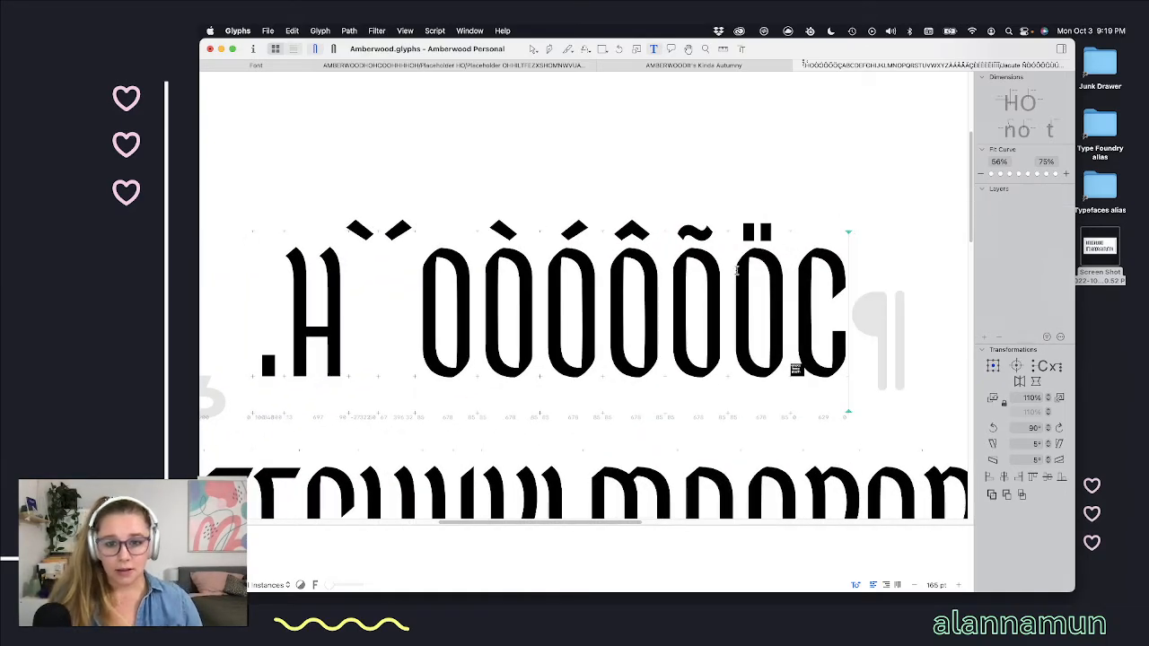
pyautogui.click(275, 293)
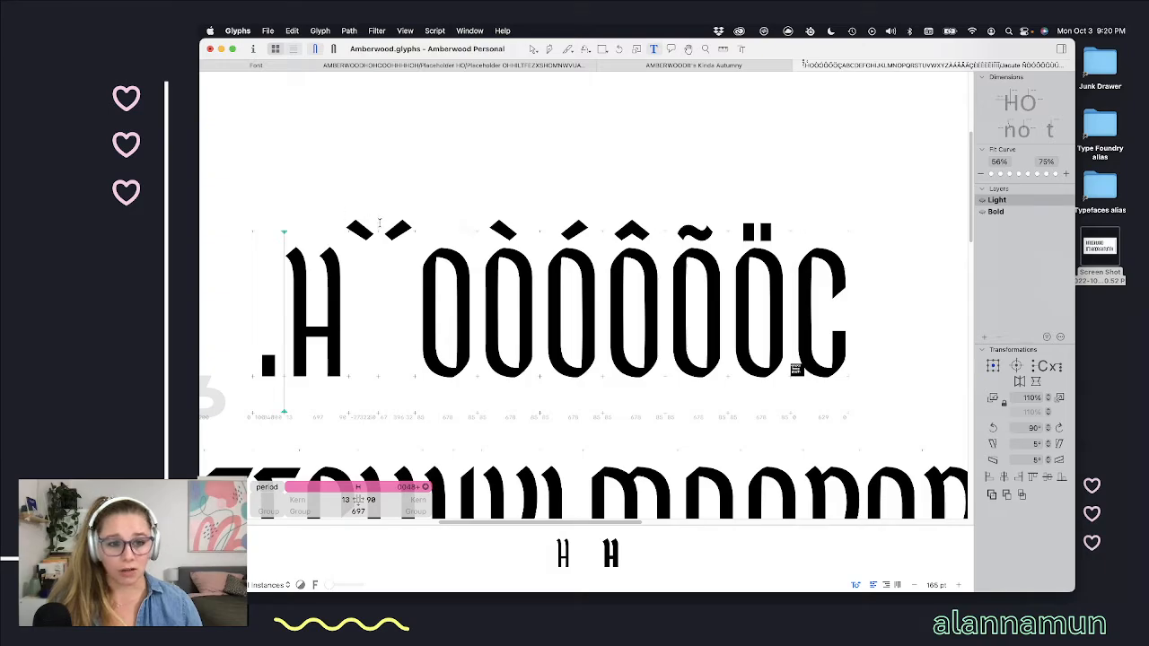
pyautogui.click(412, 266)
pyautogui.press('BackSpace')
pyautogui.press('BackSpace')
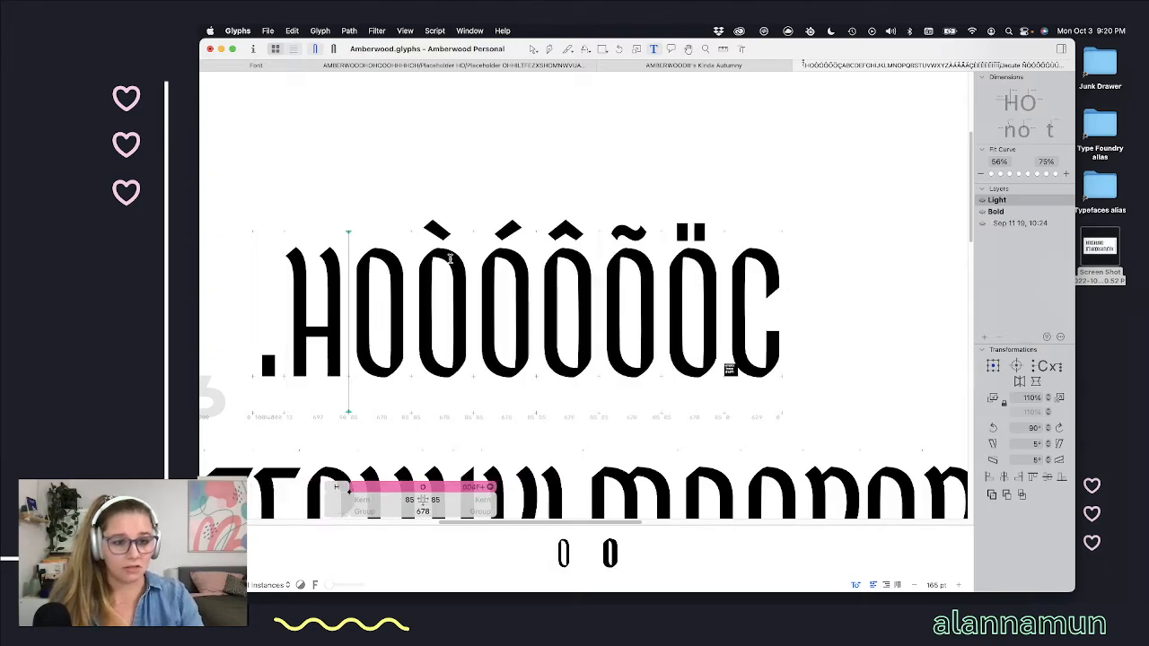
# Step: Examine the accented O sequence, the empty cedillacomb glyph and the capital alphabet for a shape suited to the cedilla
pyautogui.scroll(-4, 813, 402)
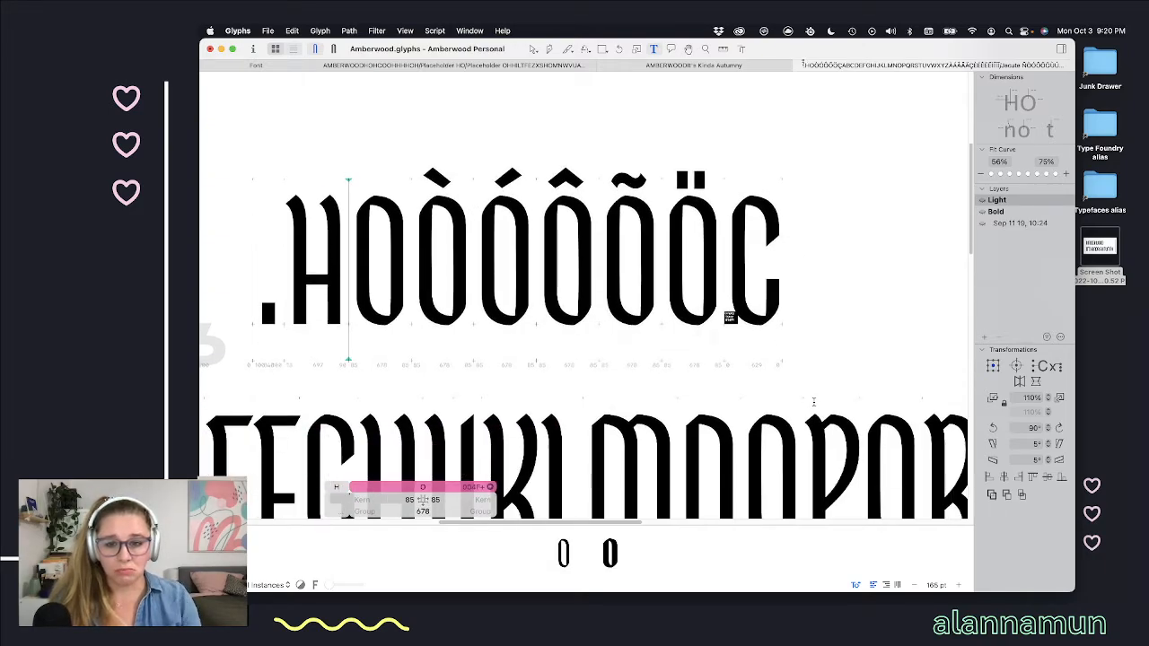
pyautogui.hscroll(-3, 775, 275)
pyautogui.hscroll(-3, 776, 275)
pyautogui.scroll(-1, 775, 275)
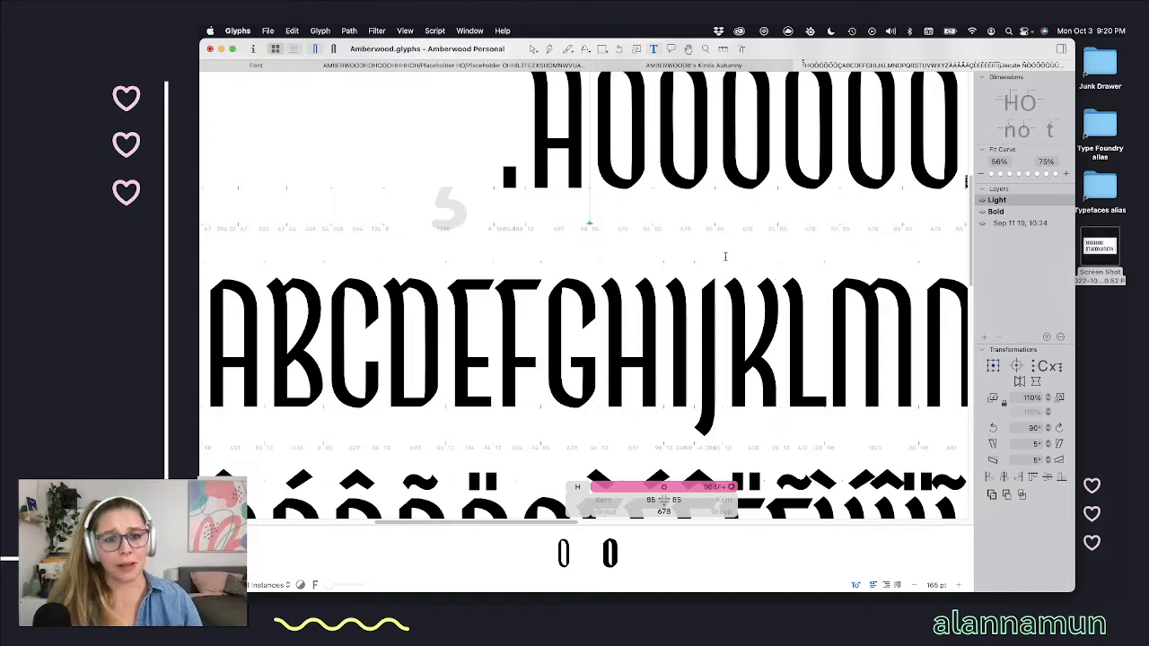
pyautogui.scroll(3, 566, 170)
pyautogui.hscroll(-3, 566, 171)
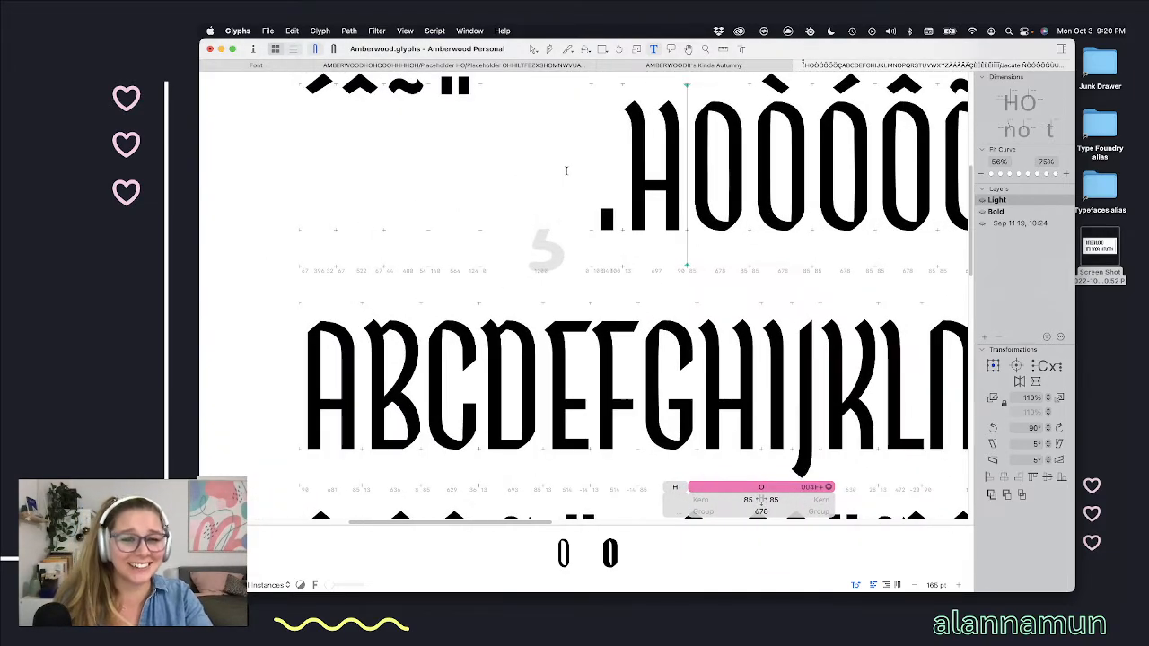
pyautogui.press('Up')
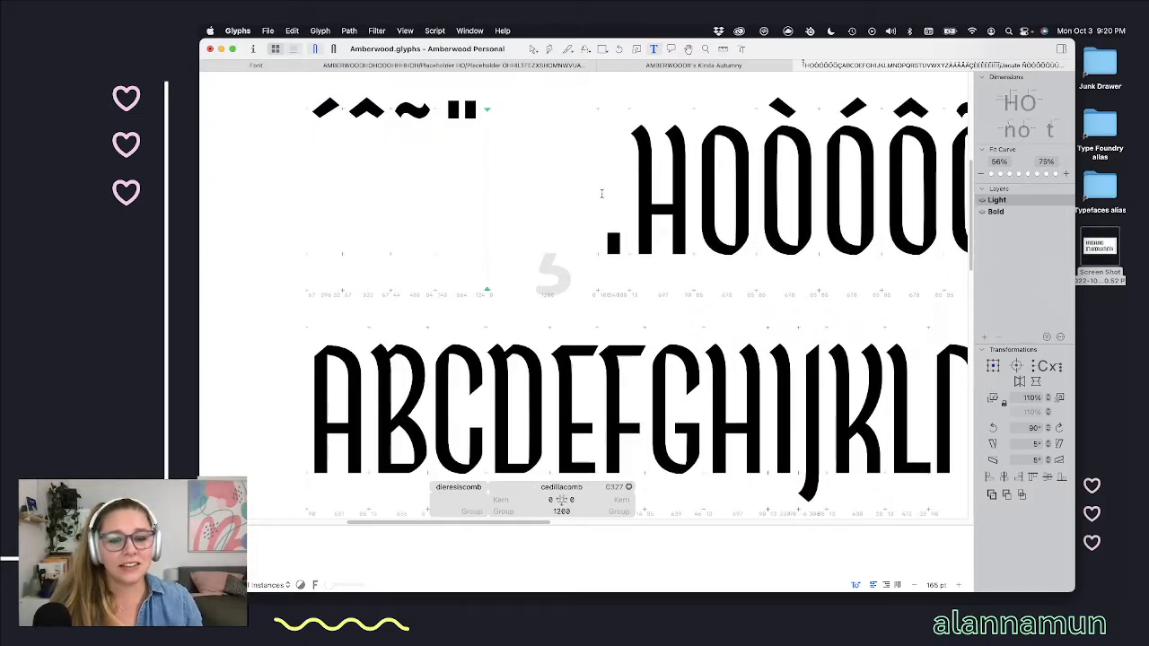
pyautogui.hscroll(5, 620, 195)
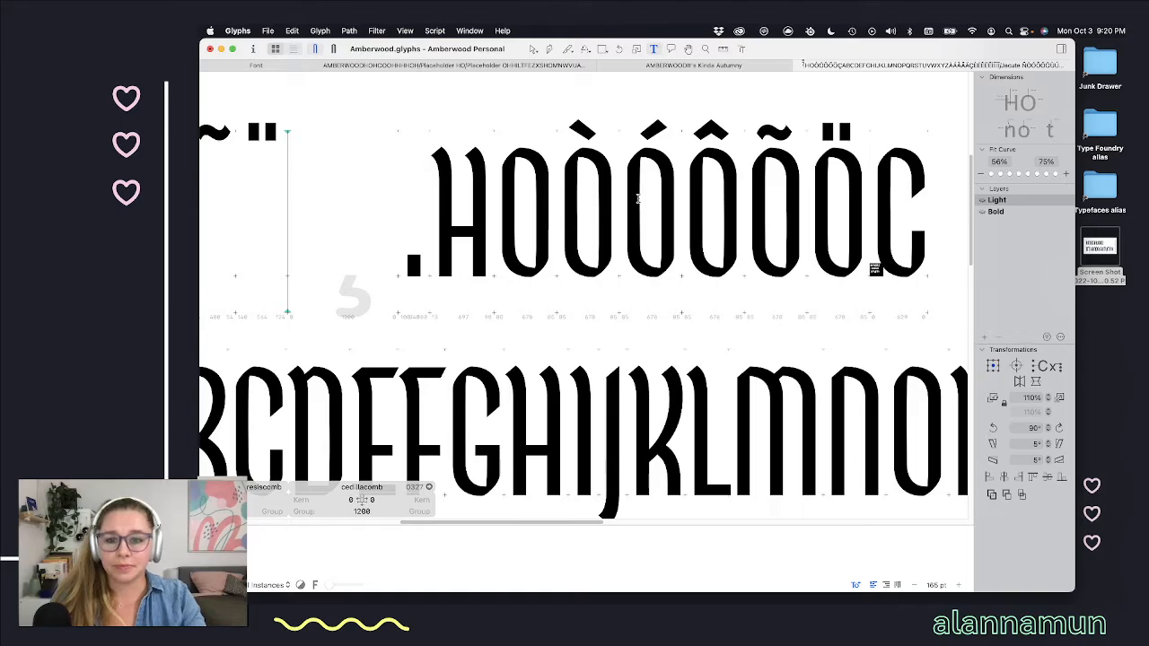
pyautogui.hscroll(-4, 639, 198)
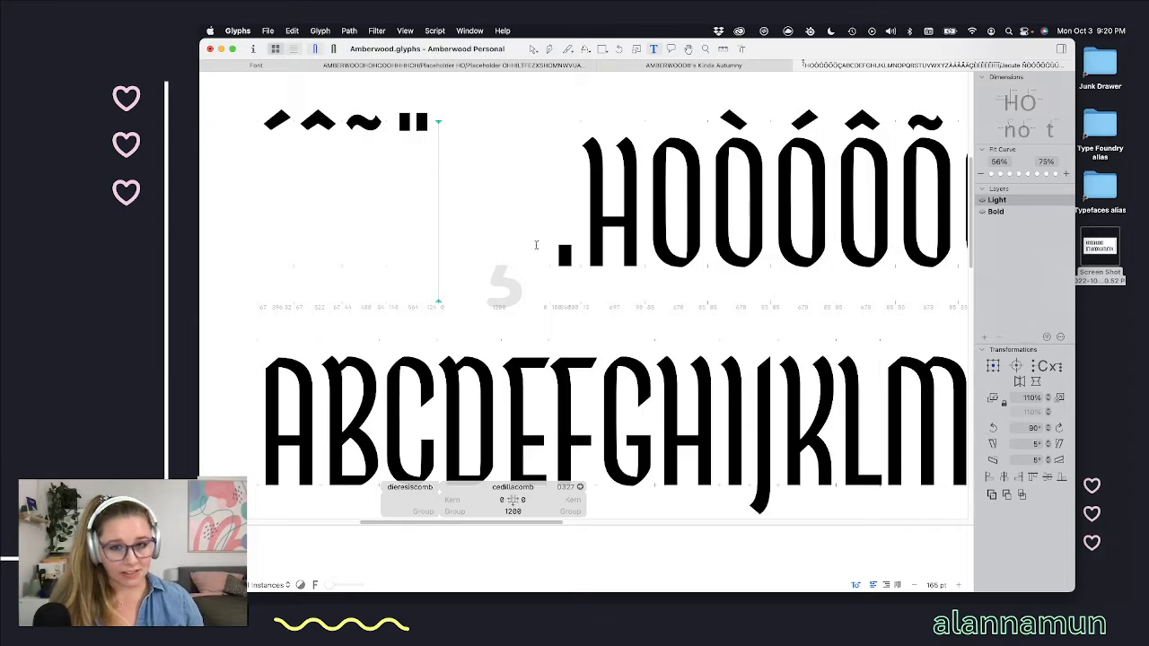
pyautogui.scroll(1, 530, 248)
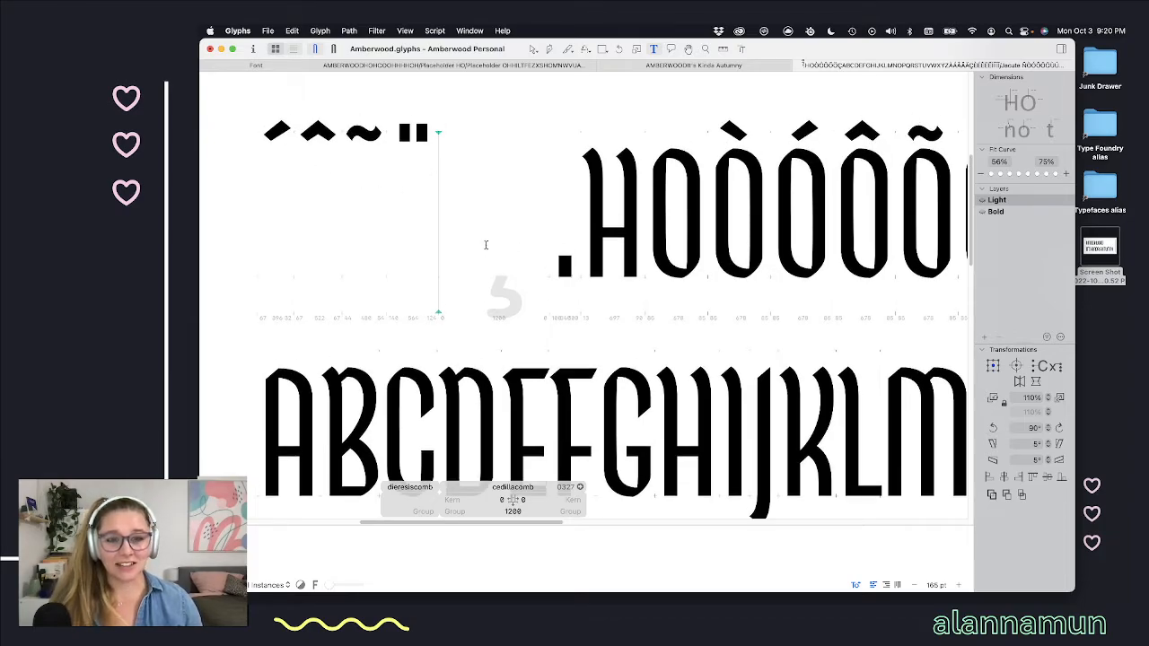
pyautogui.scroll(-8, 498, 274)
pyautogui.scroll(3, 495, 279)
pyautogui.scroll(2, 495, 279)
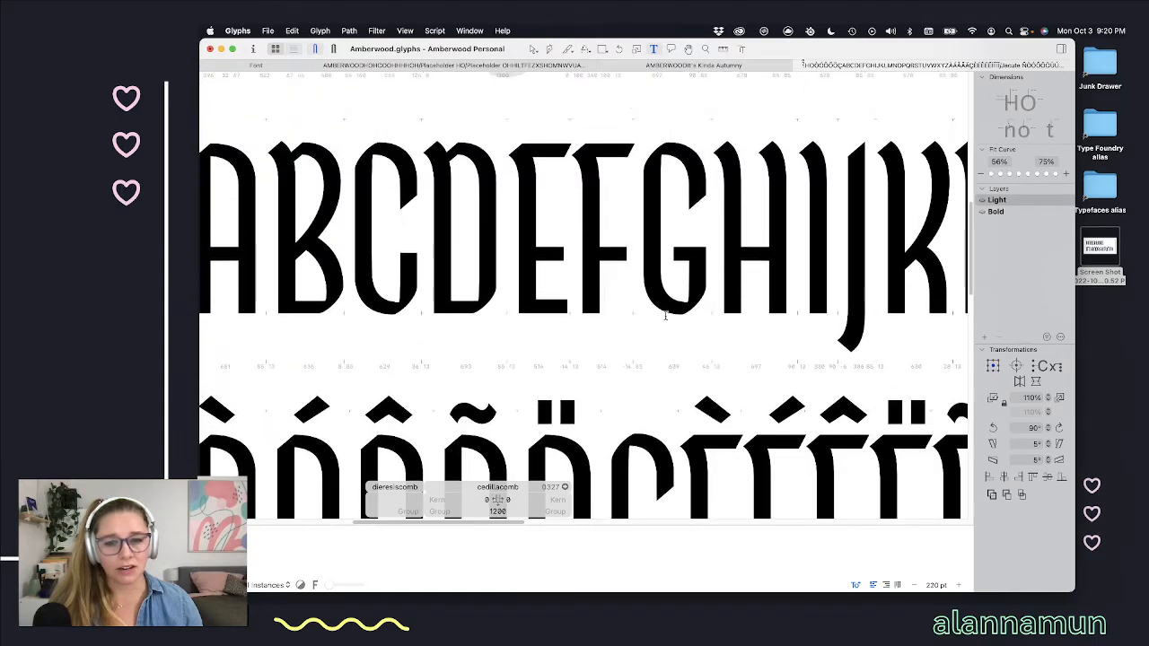
pyautogui.scroll(5, 587, 331)
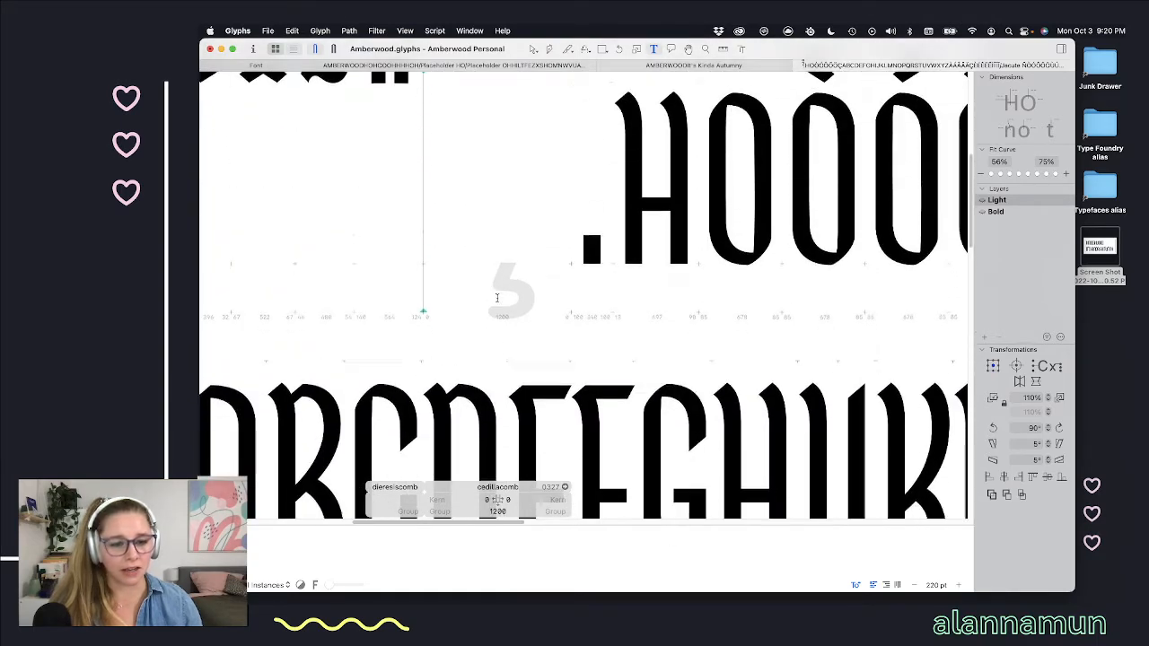
pyautogui.scroll(-2, 496, 297)
pyautogui.scroll(-1, 497, 297)
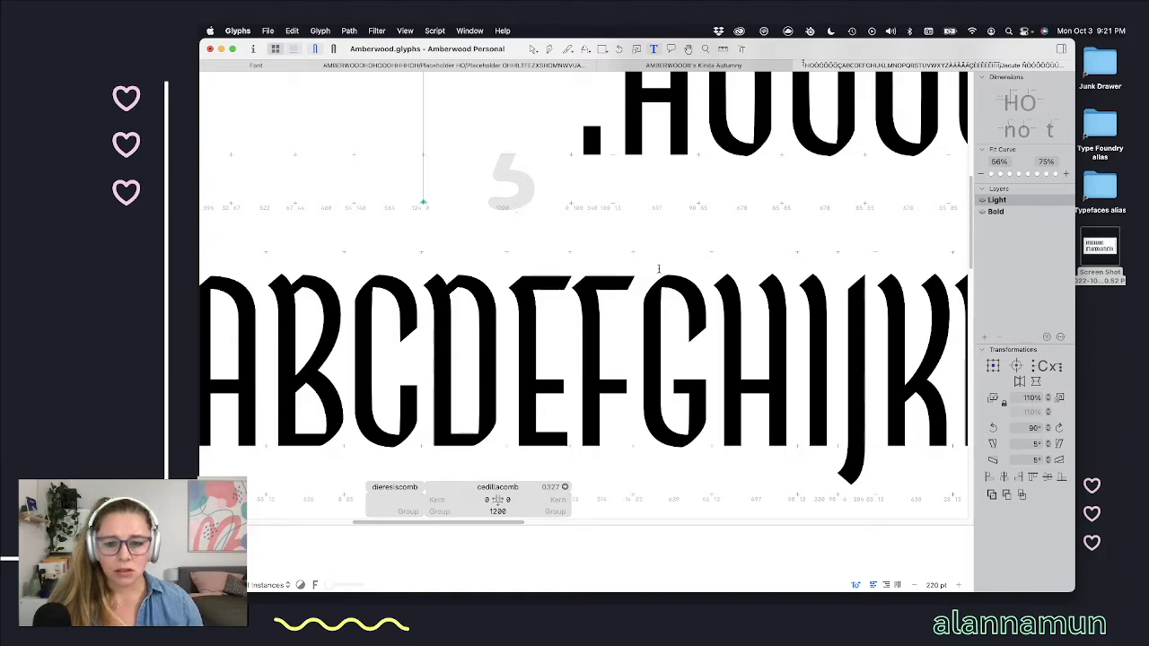
# Step: Copy the outline of the capital C and paste it into the empty cedillacomb glyph
pyautogui.doubleClick(379, 327)
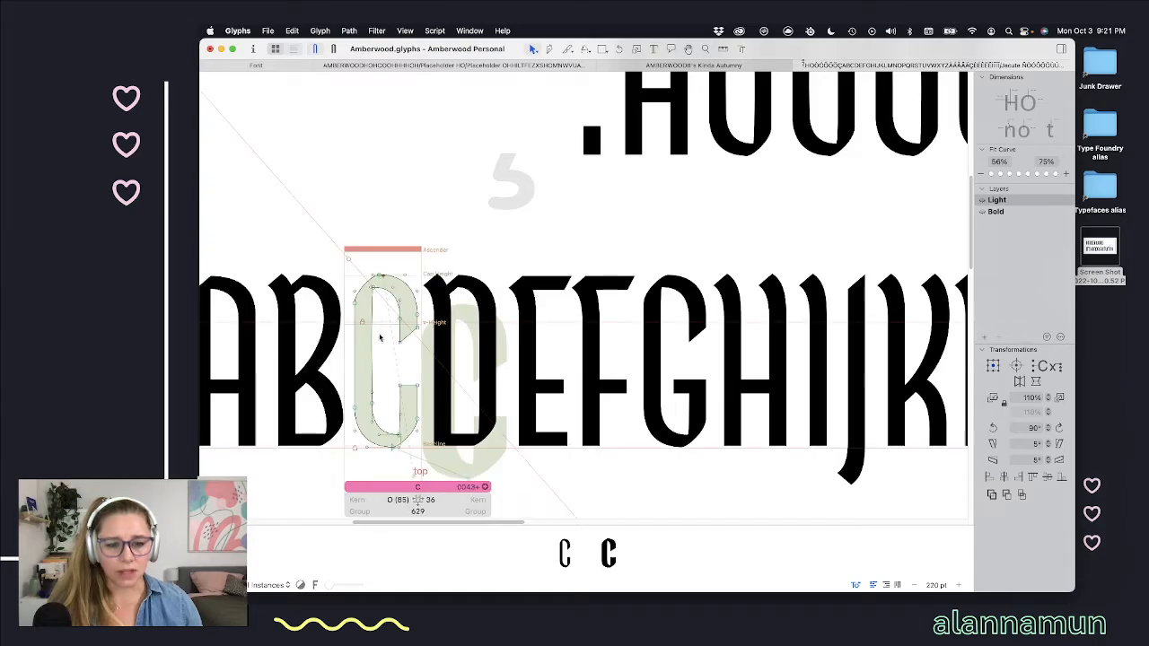
pyautogui.doubleClick(541, 175)
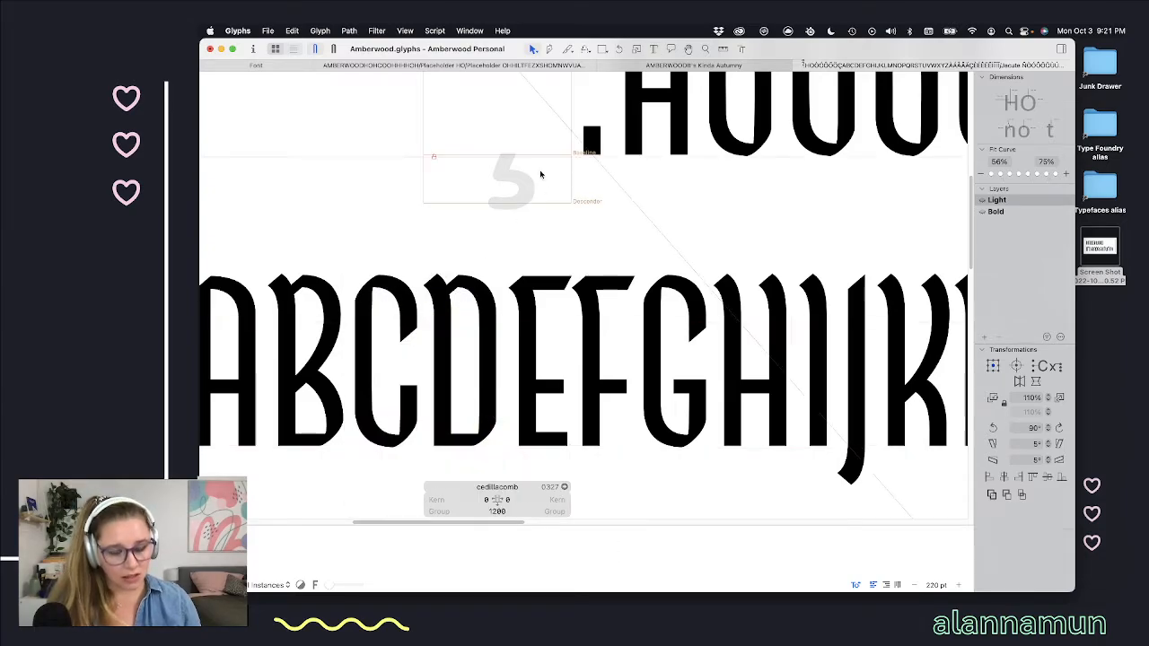
pyautogui.press('super+v')
pyautogui.scroll(3, 476, 153)
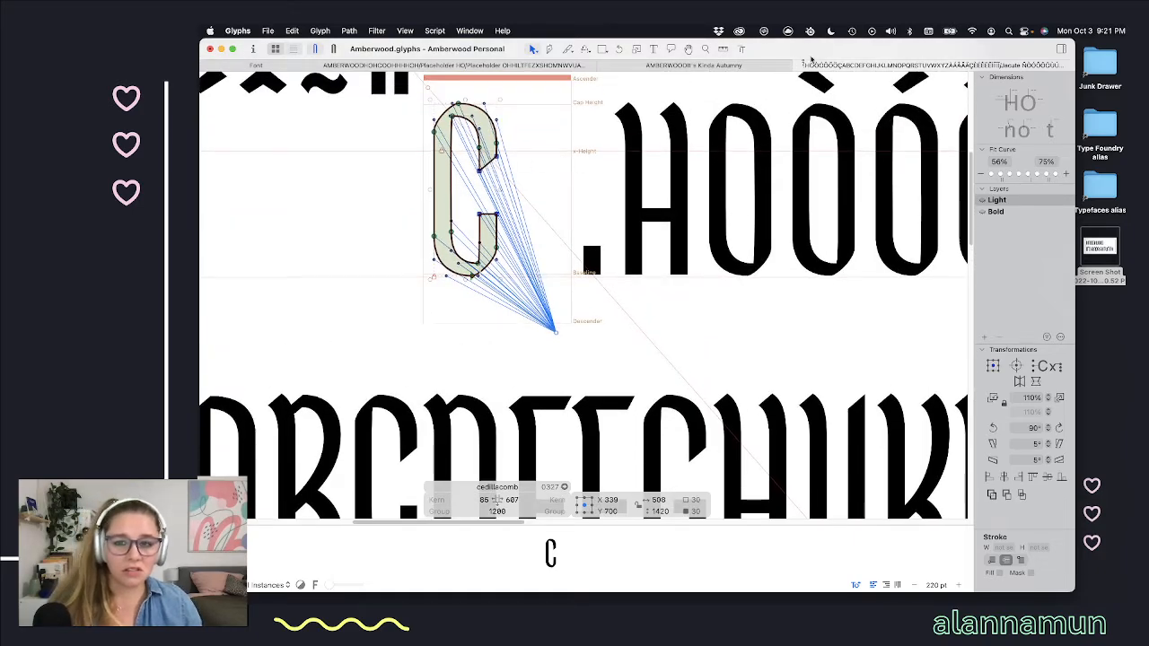
# Step: Mirror the pasted C horizontally in cedillacomb and scale it down in four 110% steps to a height of 970 units
pyautogui.click(1020, 381)
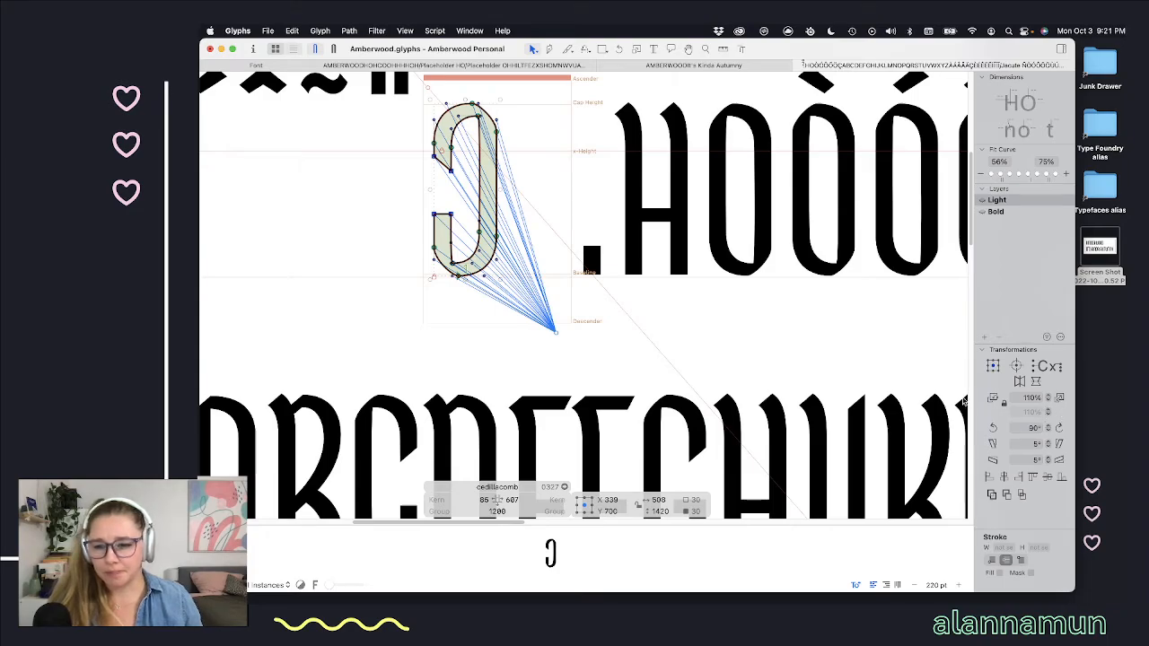
pyautogui.click(993, 399)
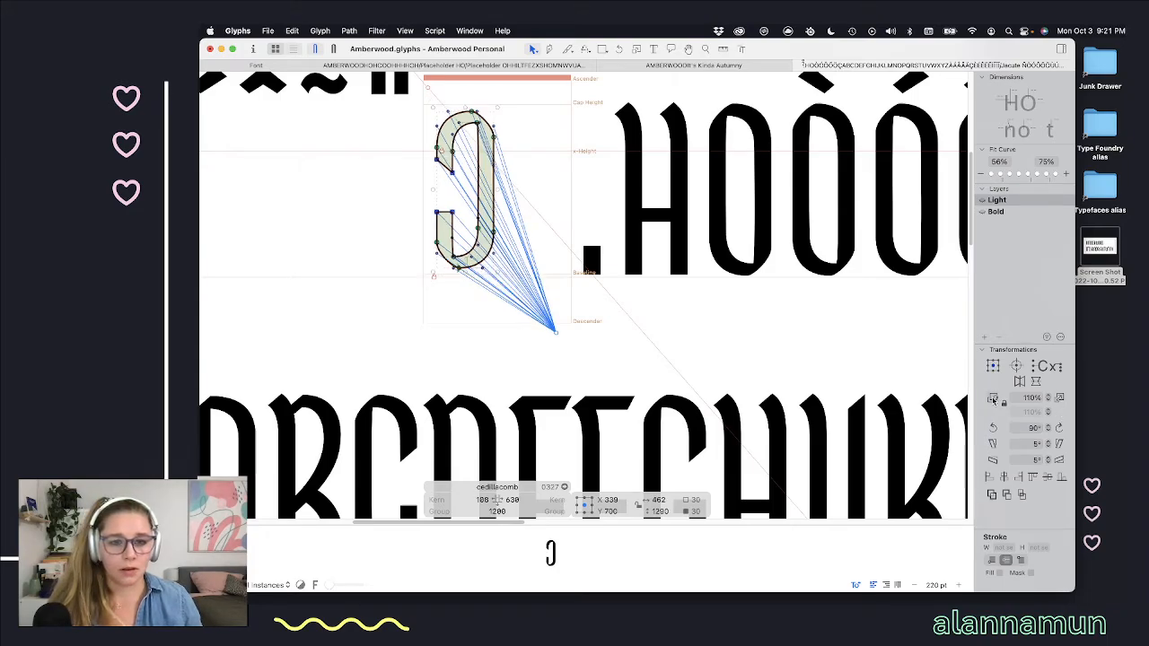
pyautogui.click(994, 399)
pyautogui.click(993, 398)
pyautogui.click(993, 399)
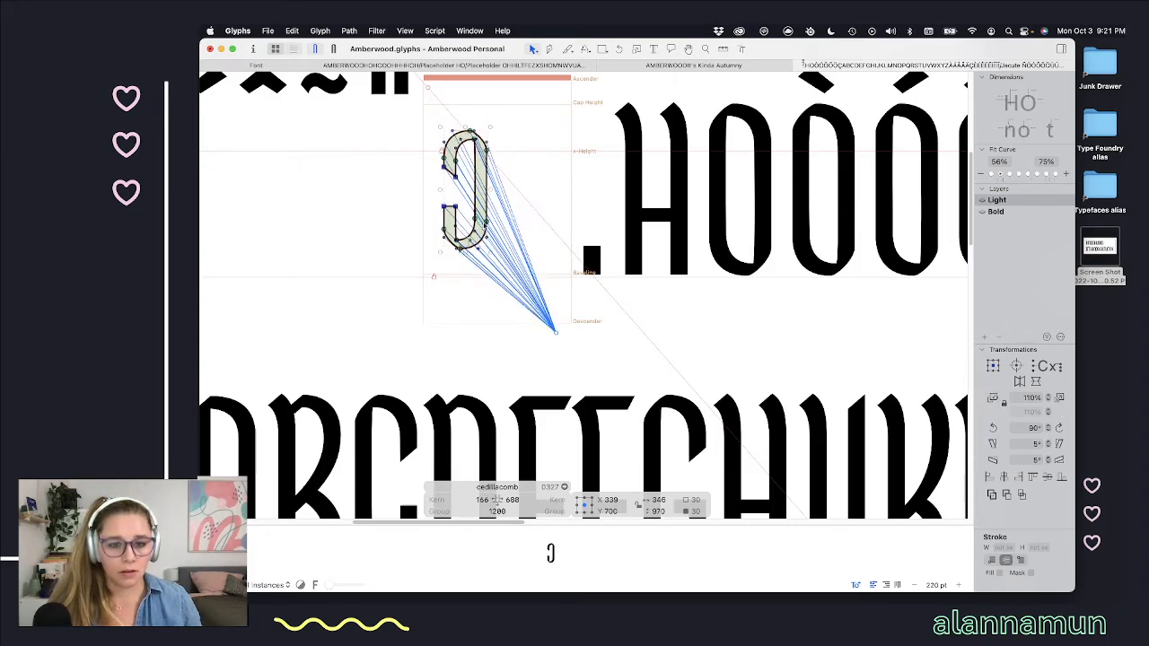
# Step: Move the mirrored C down so that its top sits just beneath the baseline
pyautogui.moveTo(485, 224); pyautogui.dragTo(509, 370)
pyautogui.click(502, 291)
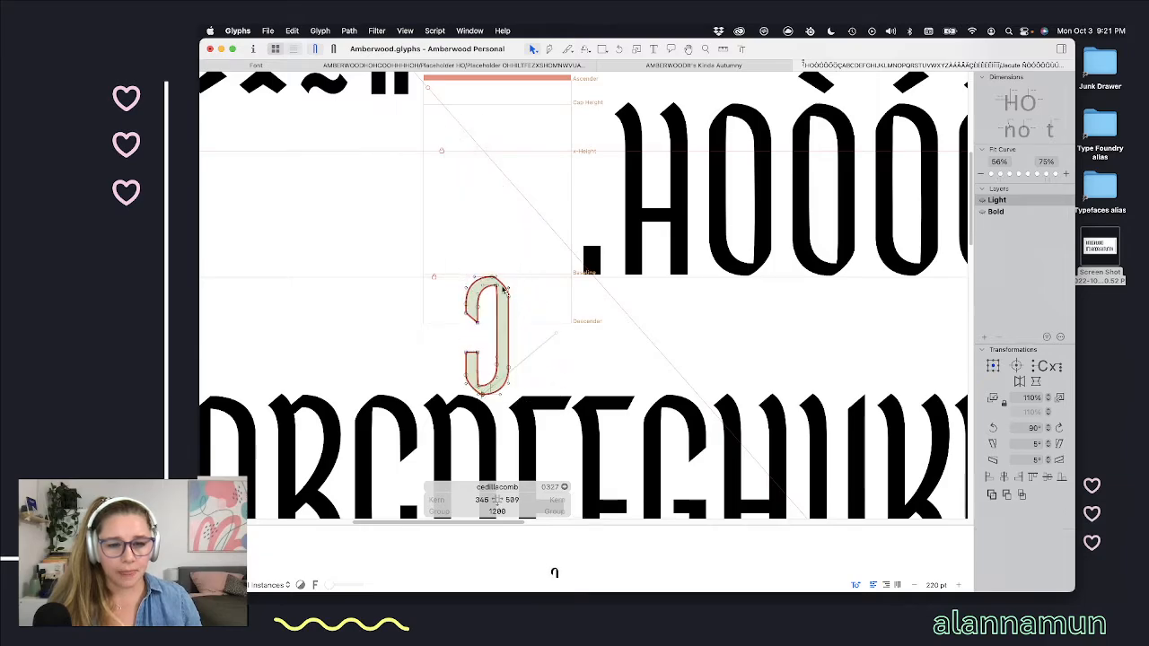
pyautogui.scroll(5, 483, 291)
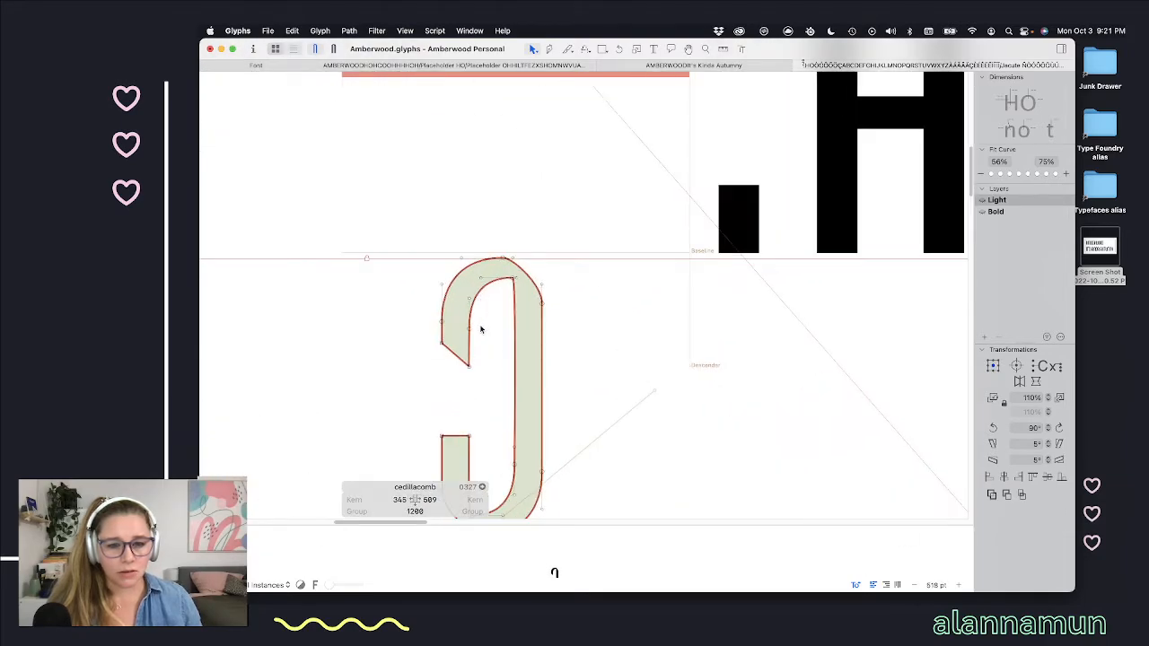
# Step: Delete the two curve nodes just above the angled cut of the upper hook, keeping the outline closed
pyautogui.moveTo(480, 382); pyautogui.dragTo(436, 320)
pyautogui.click(505, 314)
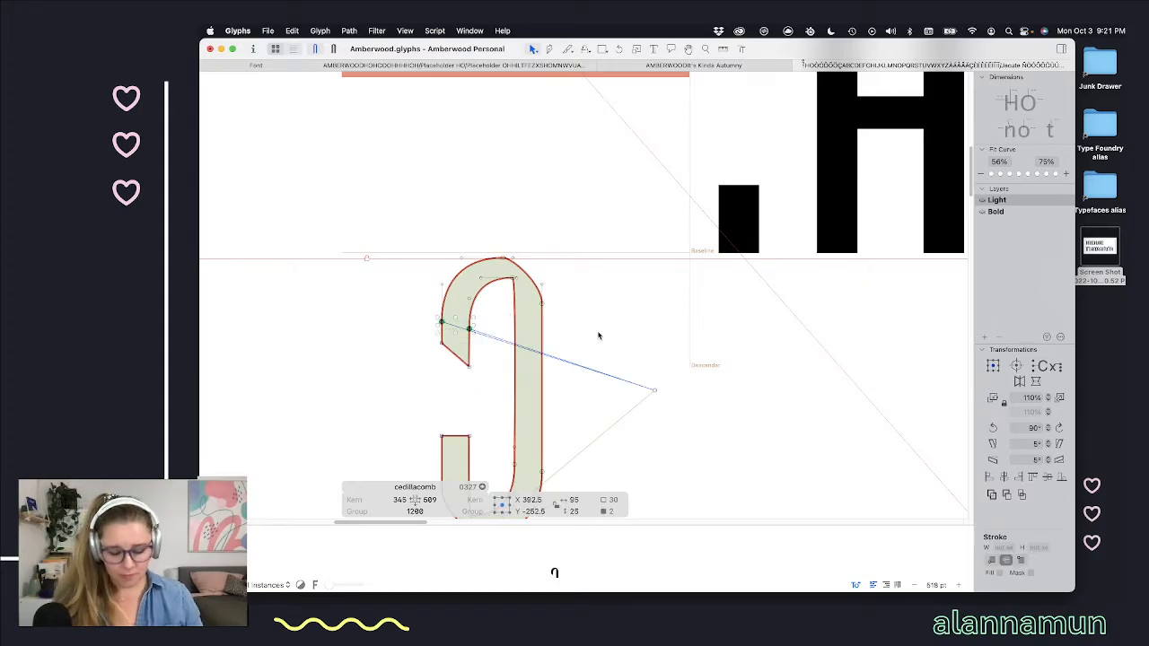
pyautogui.press('super+BackSpace')
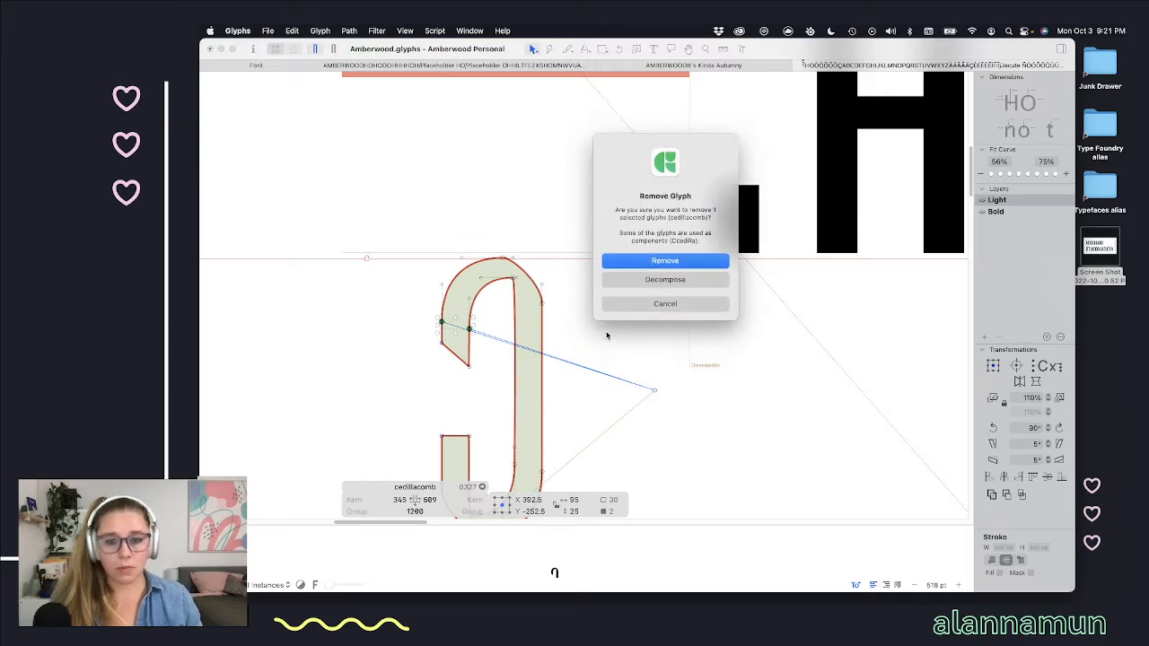
pyautogui.click(664, 304)
pyautogui.click(479, 342)
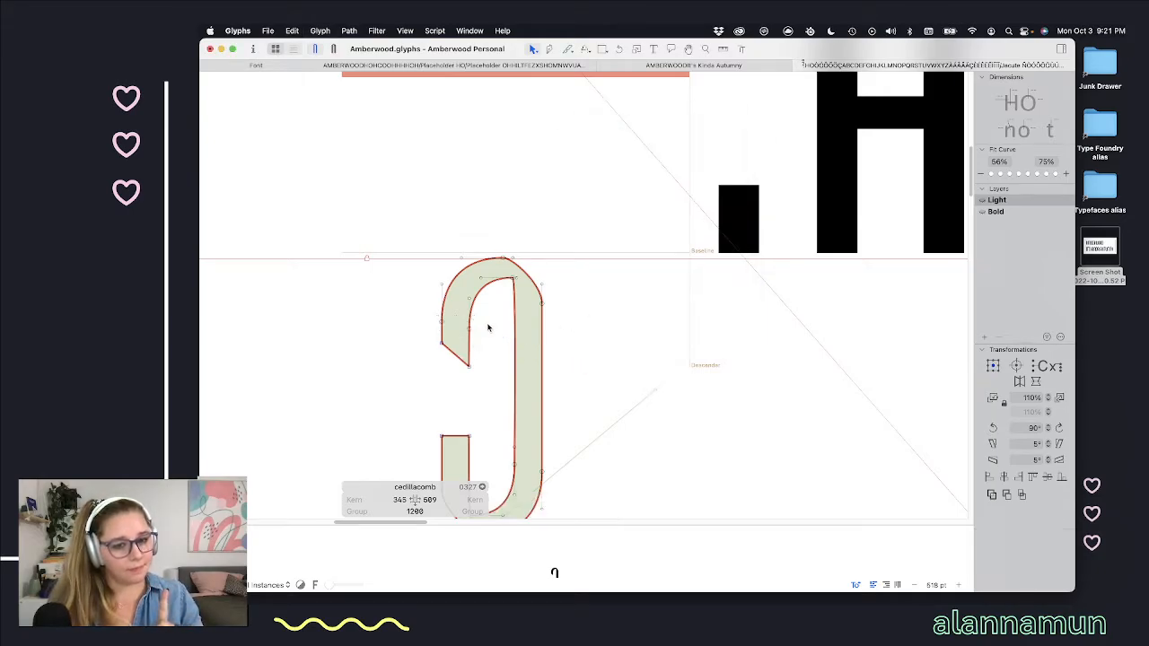
pyautogui.click(469, 330)
pyautogui.press('BackSpace')
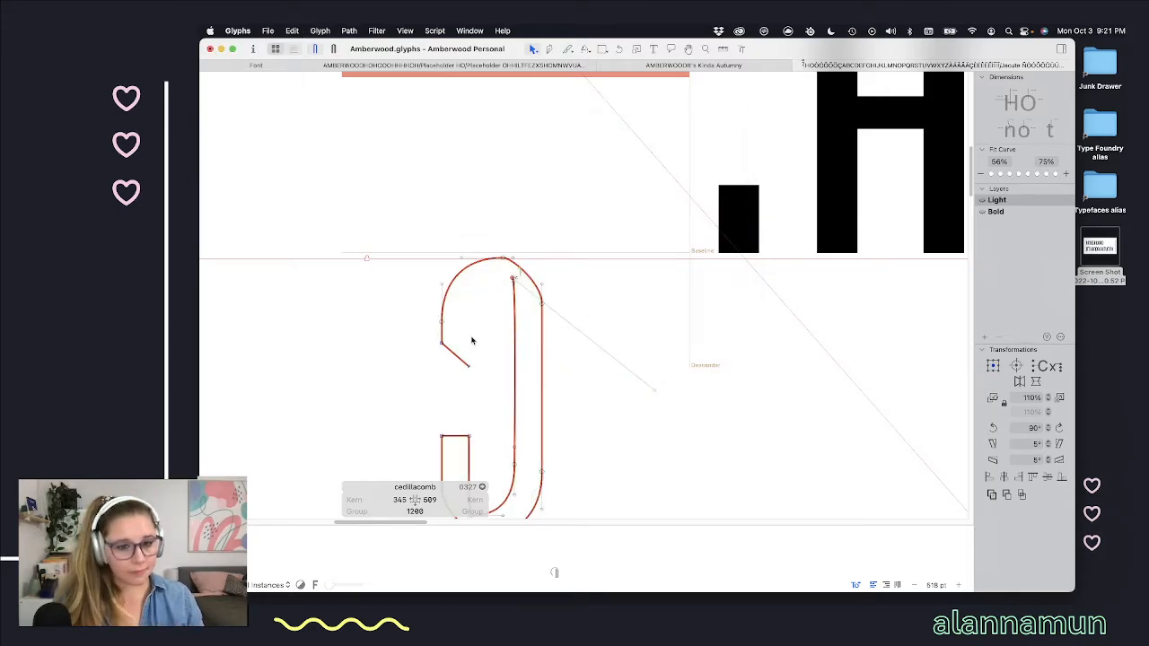
pyautogui.press('super+z')
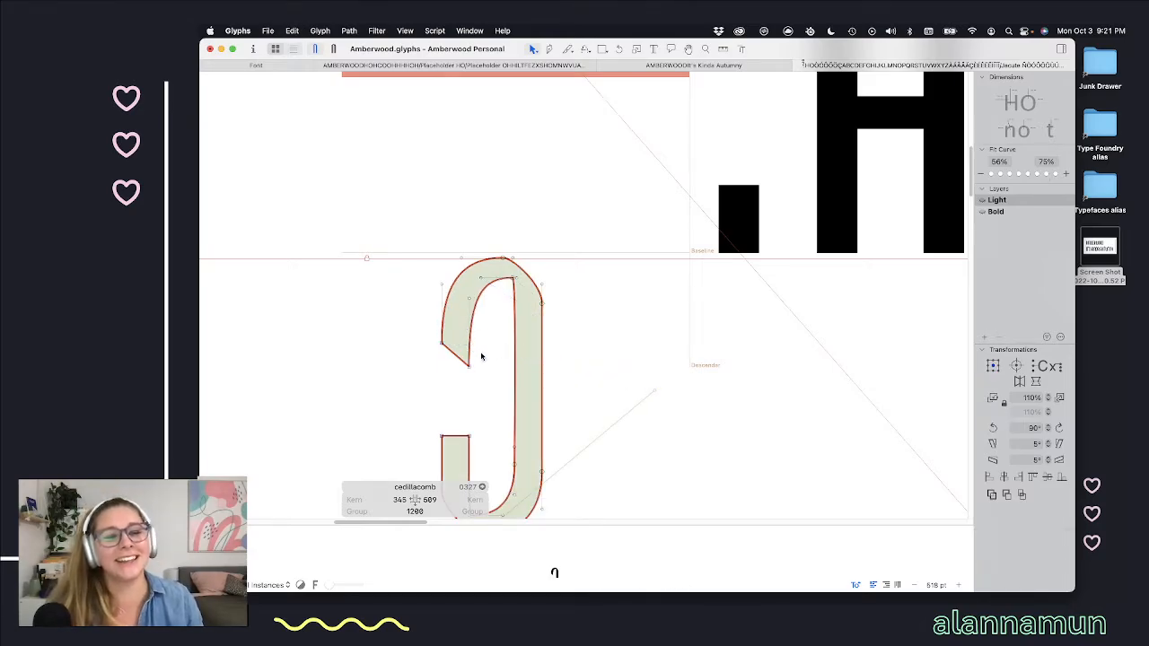
# Step: Raise the two nodes of the upper hook's angled cut until their centre is at Y -296
pyautogui.moveTo(477, 369); pyautogui.dragTo(434, 338)
pyautogui.hotkey('shift', 'Up')
pyautogui.hotkey('shift', 'Up')
pyautogui.hotkey('shift', 'Up')
pyautogui.hotkey('shift', 'Up')
pyautogui.hotkey('shift', 'Up')
pyautogui.hotkey('shift', 'Up')
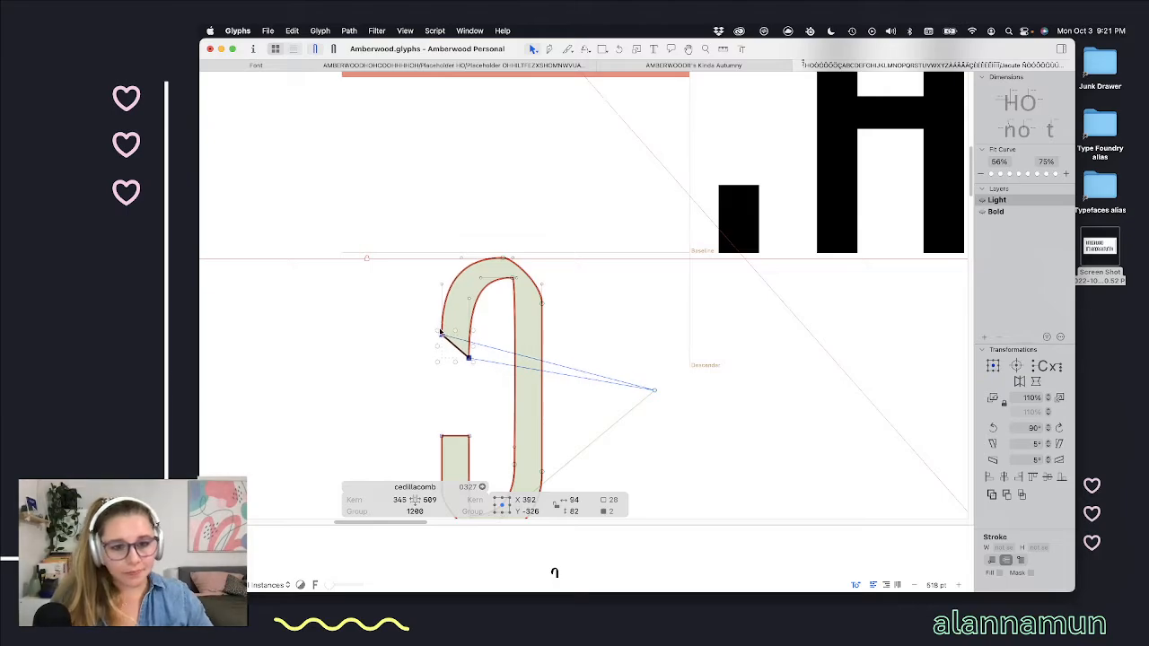
pyautogui.press('space')
pyautogui.scroll(-2, 464, 351)
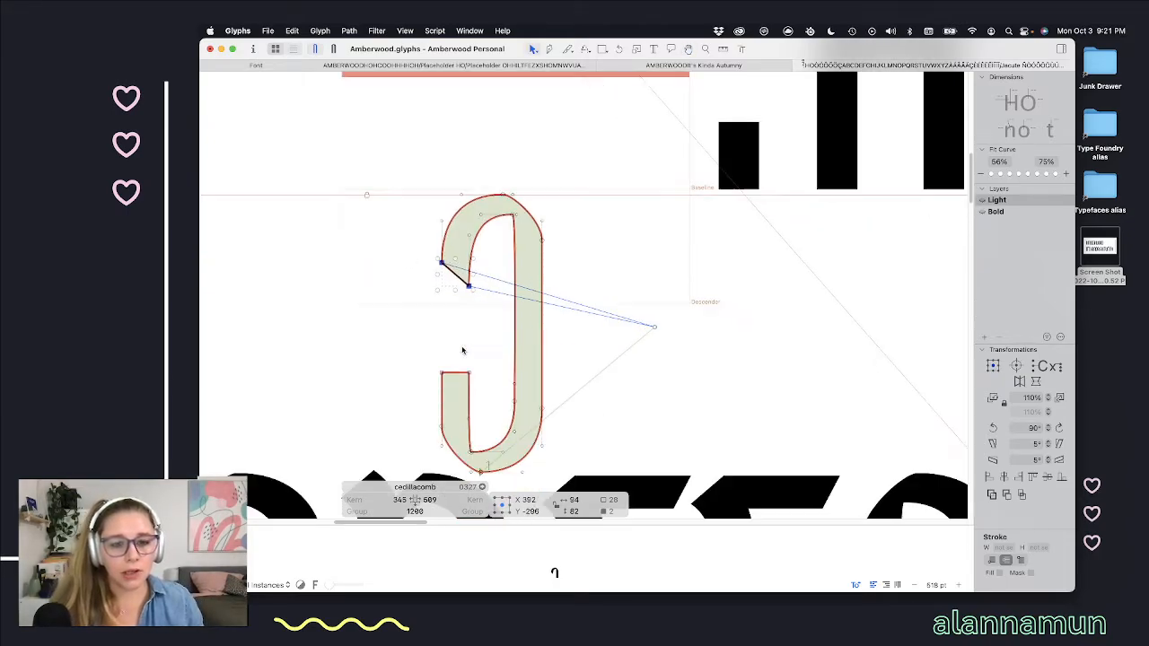
pyautogui.press('space')
pyautogui.press('space')
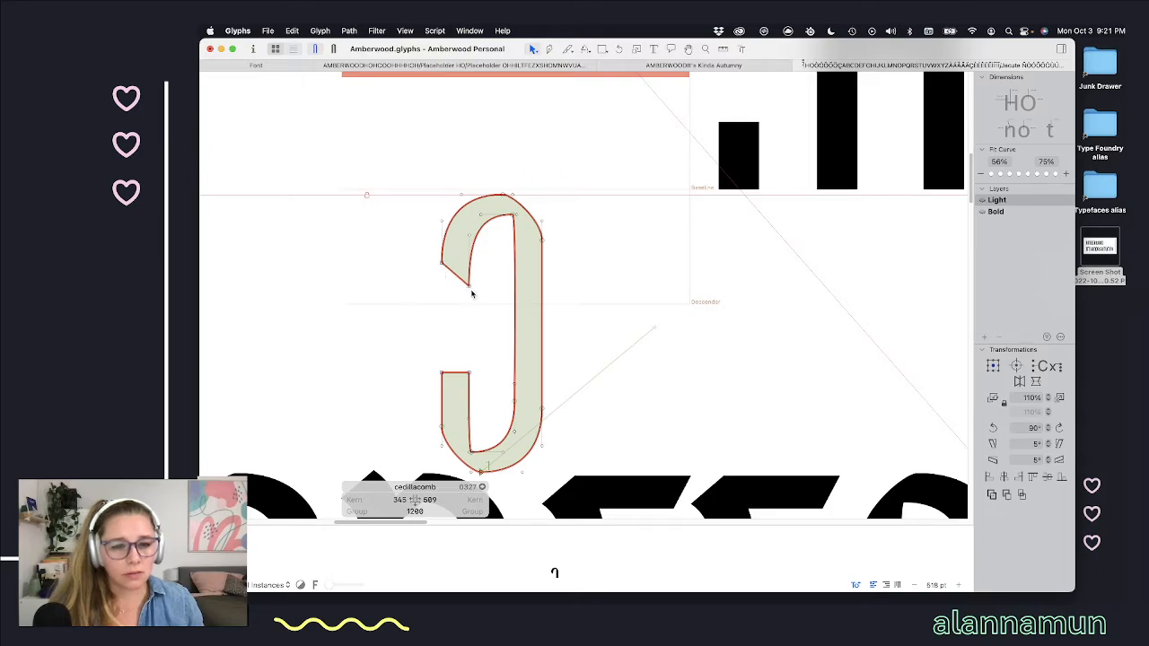
# Step: Raise the two end nodes of the upper hook further above Y -276 to shorten it more
pyautogui.moveTo(476, 298); pyautogui.dragTo(409, 248)
pyautogui.hotkey('shift', 'Up')
pyautogui.hotkey('shift', 'Up')
pyautogui.hotkey('shift', 'Up')
pyautogui.hotkey('shift', 'Up')
pyautogui.hotkey('shift', 'Up')
pyautogui.hotkey('shift', 'Up')
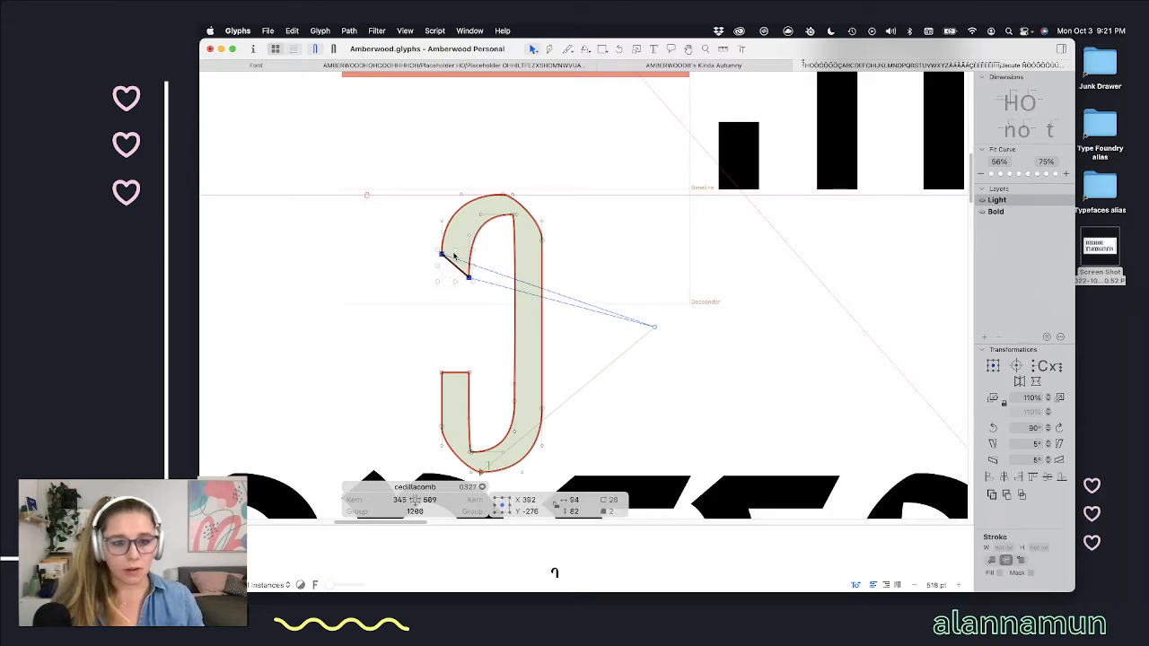
# Step: Select the nodes of the vertical stem together with its upper and lower corners
pyautogui.click(499, 257)
pyautogui.moveTo(573, 177); pyautogui.dragTo(496, 289)
pyautogui.moveTo(580, 342); pyautogui.dragTo(498, 487)
pyautogui.hotkey('shift', 'Right')
pyautogui.hotkey('shift', 'Right')
pyautogui.hotkey('shift', 'Right')
pyautogui.hotkey('shift', 'Right')
pyautogui.hotkey('shift', 'Right')
pyautogui.hotkey('shift', 'Right')
pyautogui.hotkey('shift', 'Right')
pyautogui.hotkey('shift', 'Right')
pyautogui.hotkey('shift', 'Right')
pyautogui.hotkey('shift', 'Right')
pyautogui.hotkey('shift', 'Right')
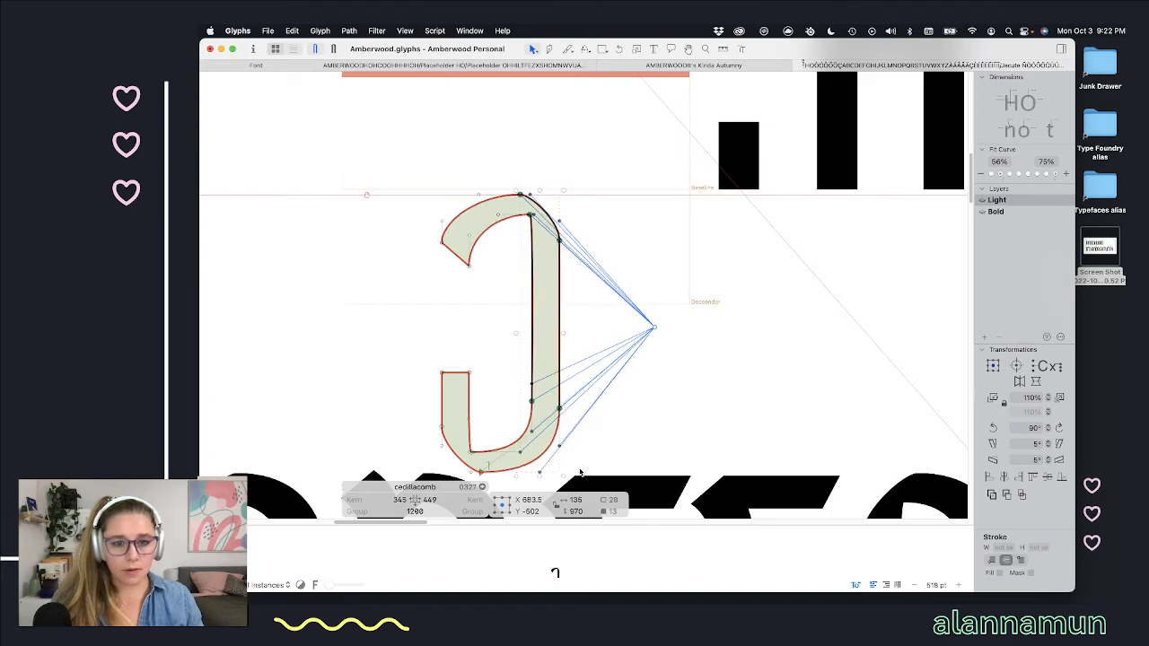
pyautogui.press('super+z')
pyautogui.press('super+z')
pyautogui.press('super+z')
pyautogui.press('super+z')
pyautogui.press('super+z')
pyautogui.press('super+z')
pyautogui.press('super+z')
pyautogui.press('super+z')
pyautogui.press('super+z')
pyautogui.press('super+z')
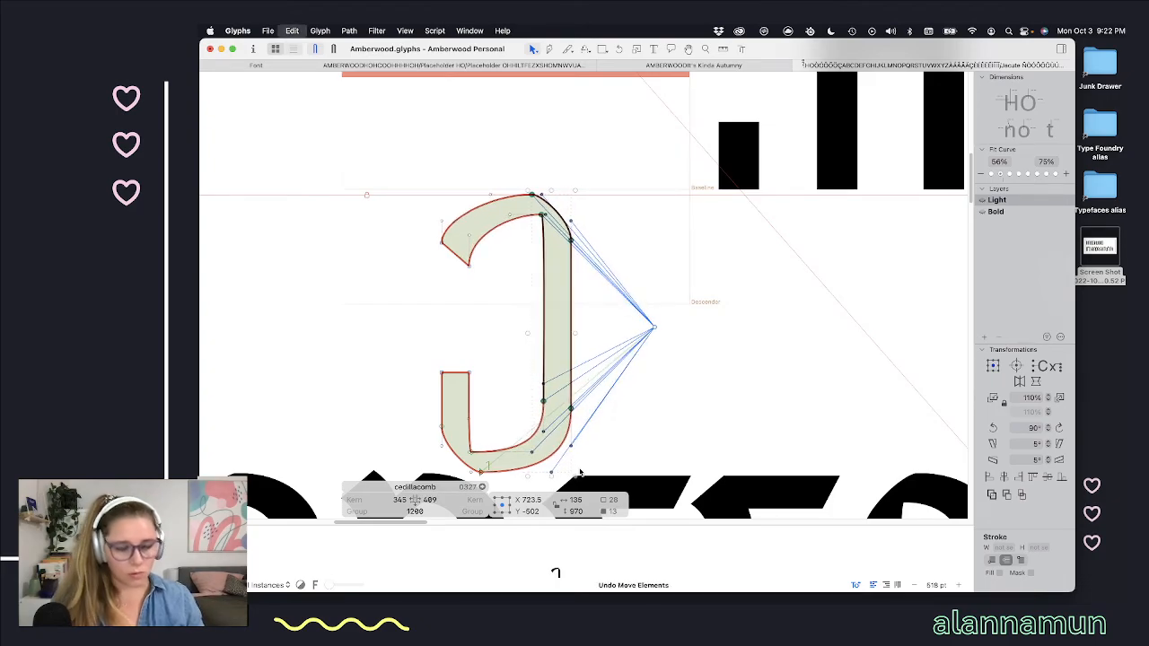
pyautogui.press('super+z')
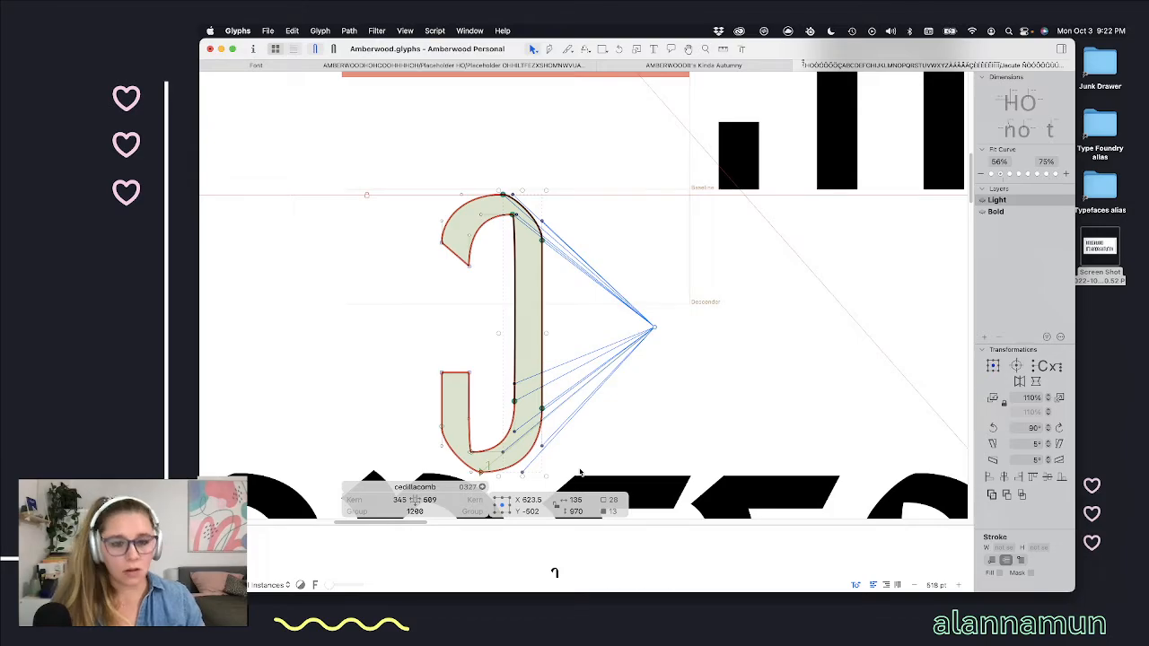
# Step: Shift the selected stem nodes outward to a centre of X 743.5, leaving the curve handles near the terminals in place
pyautogui.hotkey('shift', 'Right')
pyautogui.hotkey('shift', 'Right')
pyautogui.hotkey('shift', 'Right')
pyautogui.hotkey('shift', 'Right')
pyautogui.hotkey('shift', 'Right')
pyautogui.hotkey('shift', 'Right')
pyautogui.hotkey('shift', 'Right')
pyautogui.hotkey('shift', 'Right')
pyautogui.hotkey('shift', 'Right')
pyautogui.hotkey('shift', 'Right')
pyautogui.hotkey('shift', 'Right')
pyautogui.hotkey('shift', 'Right')
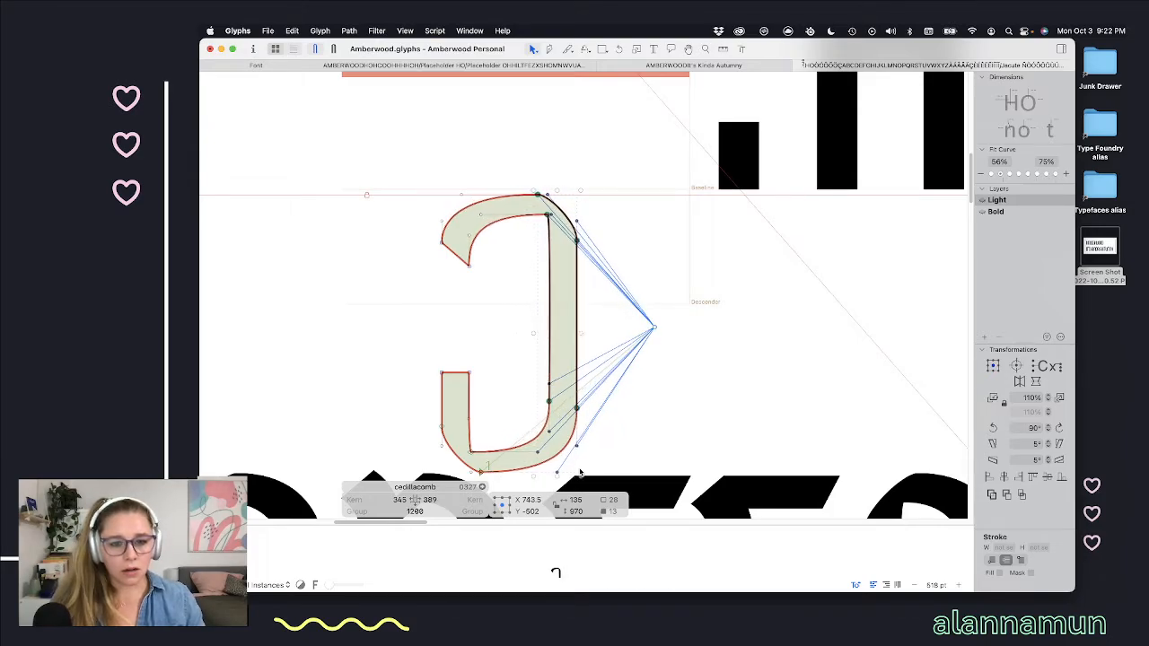
pyautogui.press('space')
pyautogui.click(595, 358)
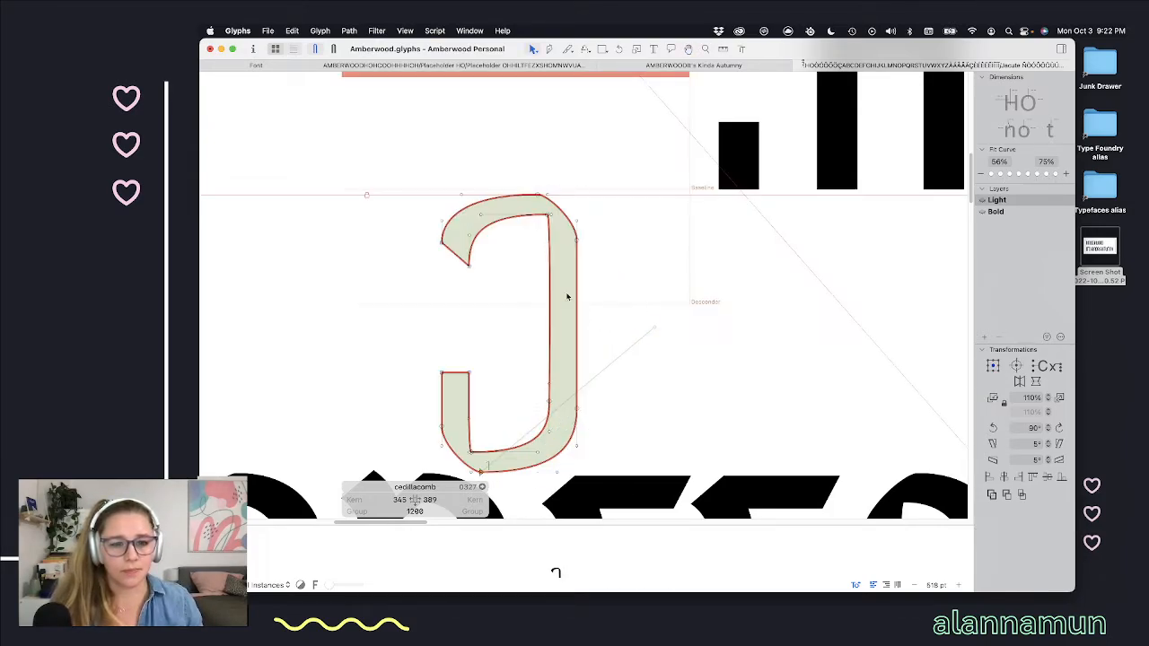
# Step: Raise the whole lower part of the shape to a centre of Y -463 so the cedilla becomes much shorter
pyautogui.scroll(-1, 531, 307)
pyautogui.scroll(-5, 516, 360)
pyautogui.moveTo(615, 431); pyautogui.dragTo(405, 281)
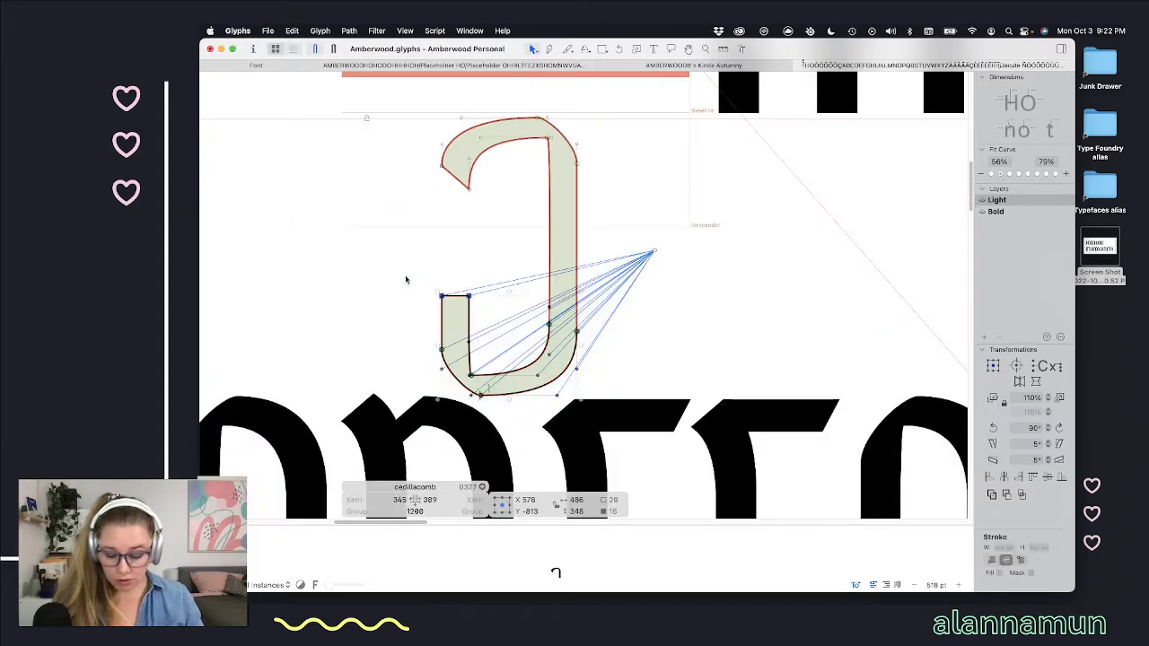
pyautogui.hotkey('shift', 'Up')
pyautogui.hotkey('shift', 'Up')
pyautogui.hotkey('shift', 'Up')
pyautogui.hotkey('shift', 'Up')
pyautogui.hotkey('shift', 'Up')
pyautogui.hotkey('shift', 'Up')
pyautogui.hotkey('shift', 'Up')
pyautogui.hotkey('shift', 'Up')
pyautogui.hotkey('shift', 'Up')
pyautogui.hotkey('shift', 'Up')
pyautogui.hotkey('shift', 'Up')
pyautogui.hotkey('shift', 'Up')
pyautogui.hotkey('shift', 'Up')
pyautogui.hotkey('shift', 'Up')
pyautogui.hotkey('shift', 'Up')
pyautogui.hotkey('shift', 'Up')
pyautogui.hotkey('shift', 'Up')
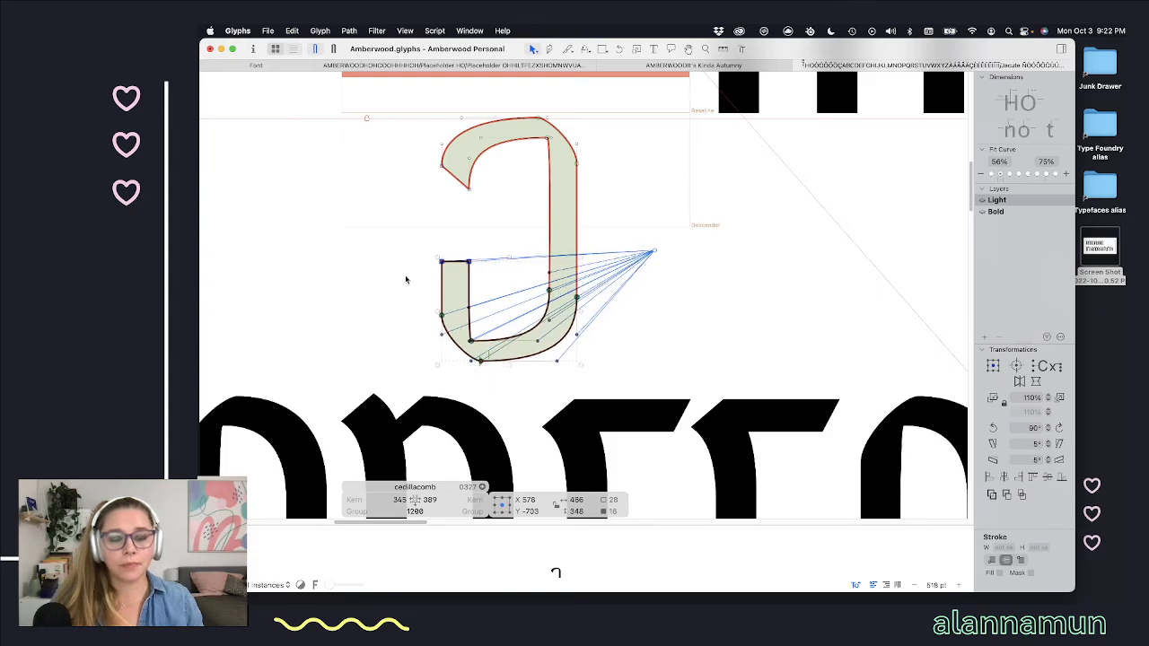
pyautogui.hotkey('shift', 'Up')
pyautogui.hotkey('shift', 'Up')
pyautogui.hotkey('shift', 'Up')
pyautogui.hotkey('shift', 'Up')
pyautogui.hotkey('shift', 'Up')
pyautogui.hotkey('shift', 'Up')
pyautogui.hotkey('shift', 'Up')
pyautogui.hotkey('shift', 'Up')
pyautogui.hotkey('shift', 'Up')
pyautogui.hotkey('shift', 'Up')
pyautogui.hotkey('shift', 'Up')
pyautogui.hotkey('shift', 'Up')
pyautogui.hotkey('shift', 'Up')
pyautogui.hotkey('shift', 'Up')
pyautogui.hotkey('shift', 'Up')
pyautogui.hotkey('shift', 'Up')
pyautogui.hotkey('shift', 'Up')
pyautogui.hotkey('shift', 'Up')
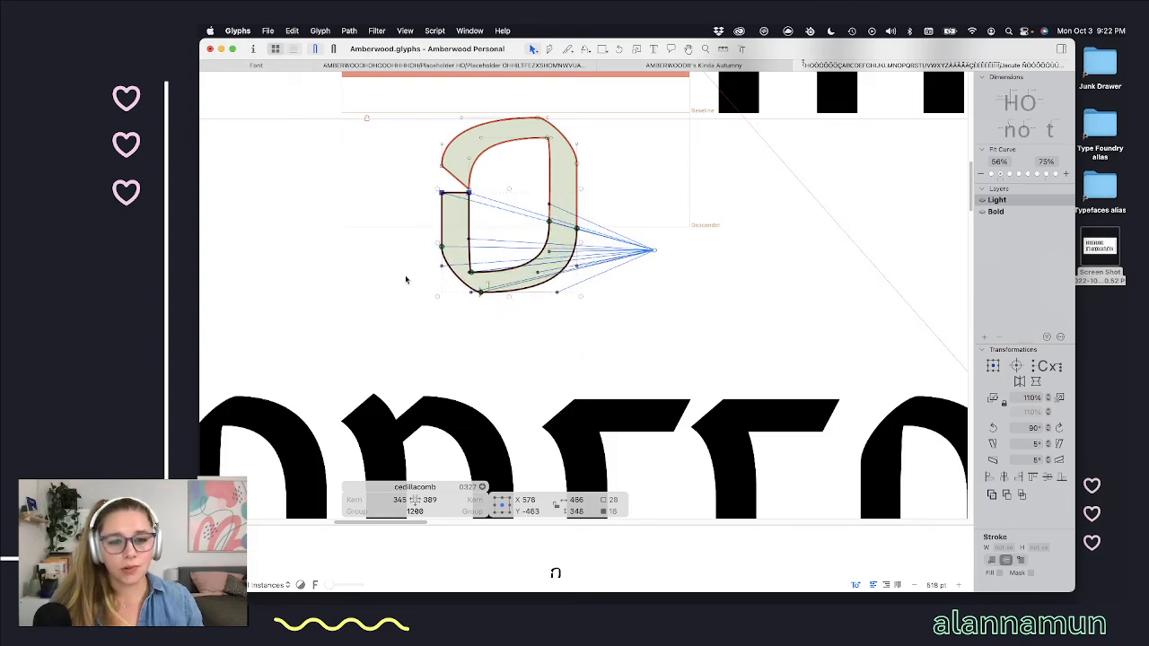
# Step: Lower the two end nodes of the lower terminal to Y -459 to open the gap below the upper hook
pyautogui.click(485, 242)
pyautogui.scroll(5, 485, 241)
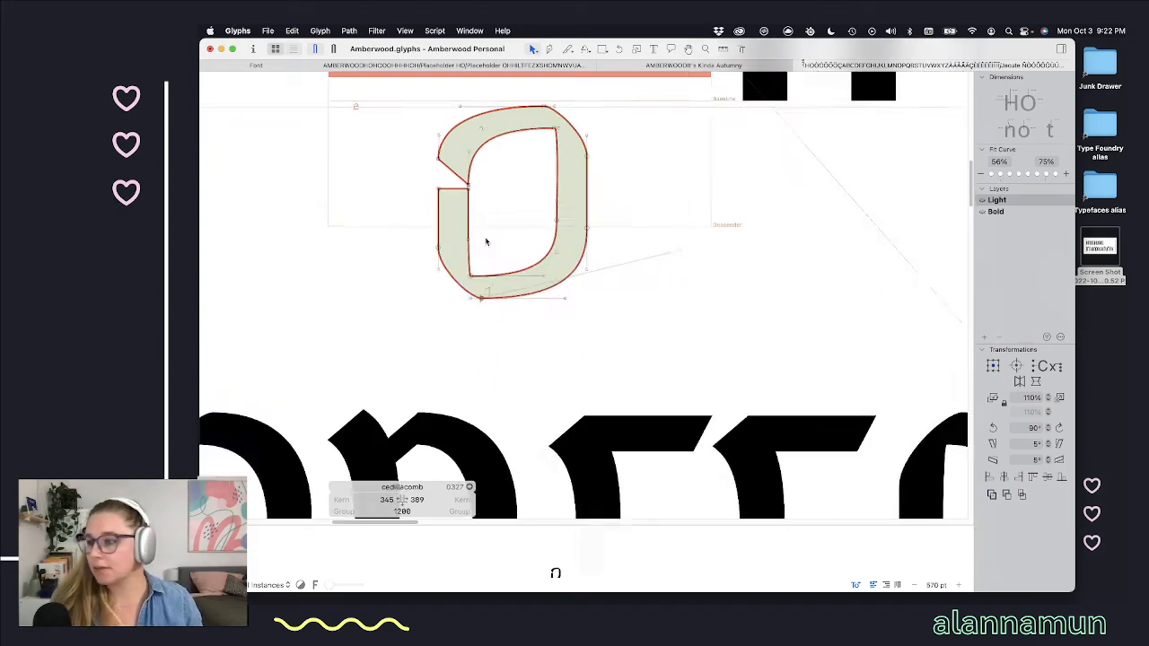
pyautogui.click(465, 168)
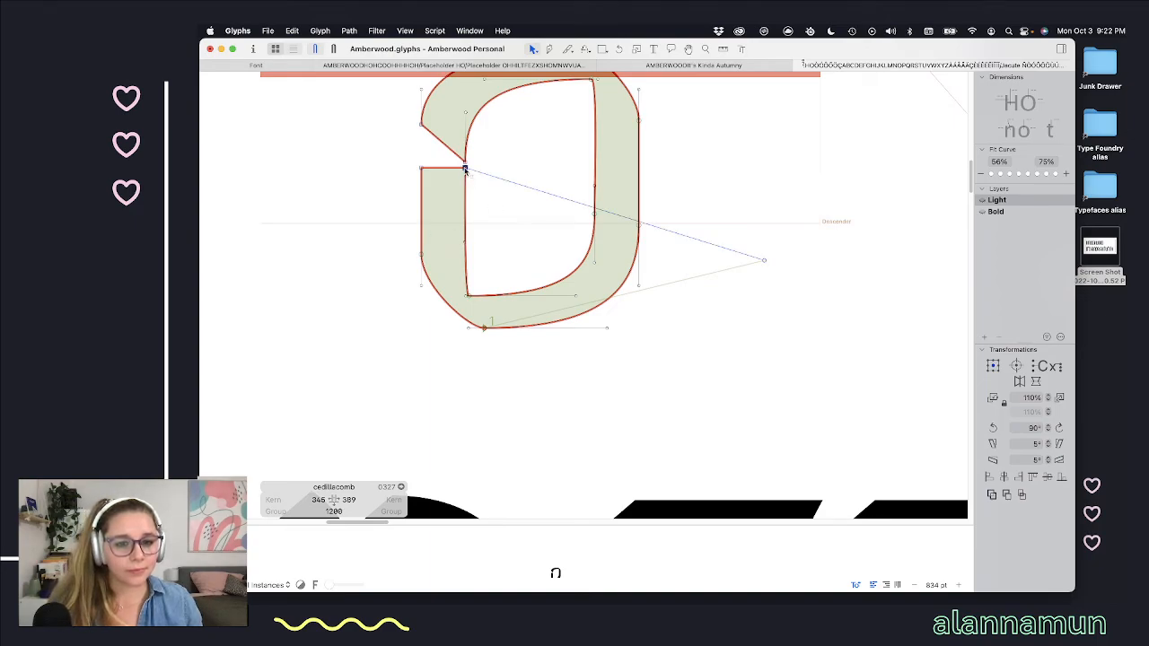
pyautogui.keyDown('shift'); pyautogui.click(422, 168); pyautogui.keyUp('shift')
pyautogui.hotkey('shift', 'Down')
pyautogui.hotkey('shift', 'Down')
pyautogui.hotkey('shift', 'Down')
pyautogui.hotkey('shift', 'Down')
pyautogui.hotkey('shift', 'Down')
pyautogui.hotkey('shift', 'Down')
pyautogui.hotkey('shift', 'Down')
pyautogui.hotkey('shift', 'Down')
pyautogui.hotkey('shift', 'Down')
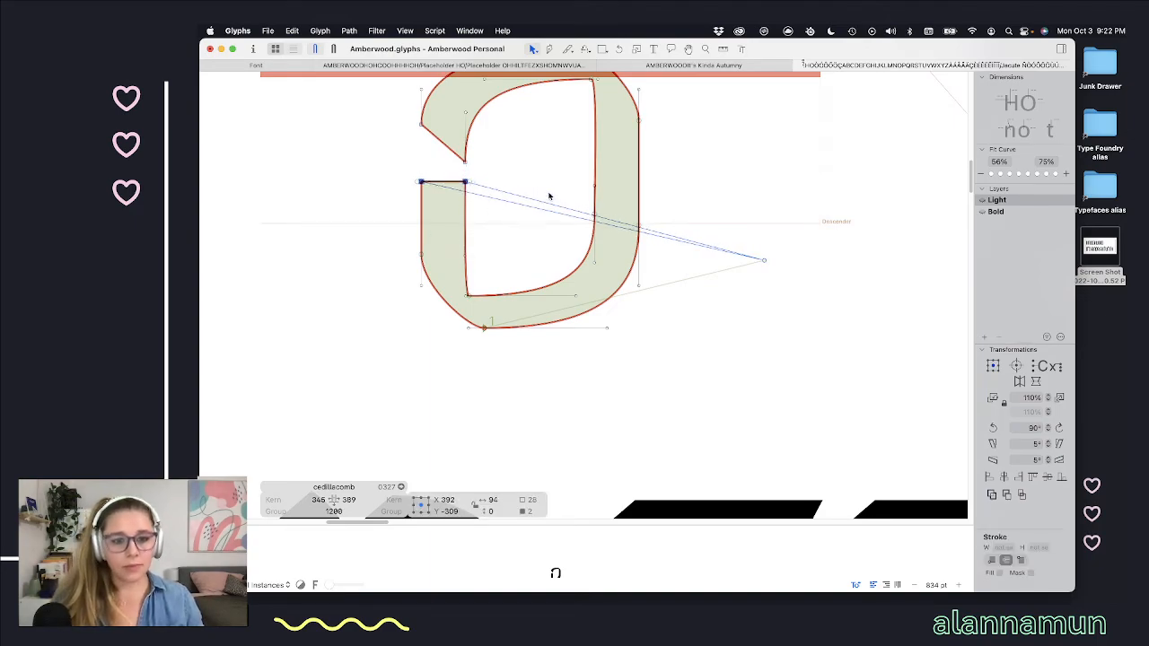
pyautogui.hotkey('shift', 'Down')
pyautogui.hotkey('shift', 'Down')
pyautogui.hotkey('shift', 'Down')
pyautogui.hotkey('shift', 'Down')
pyautogui.hotkey('shift', 'Down')
pyautogui.hotkey('shift', 'Down')
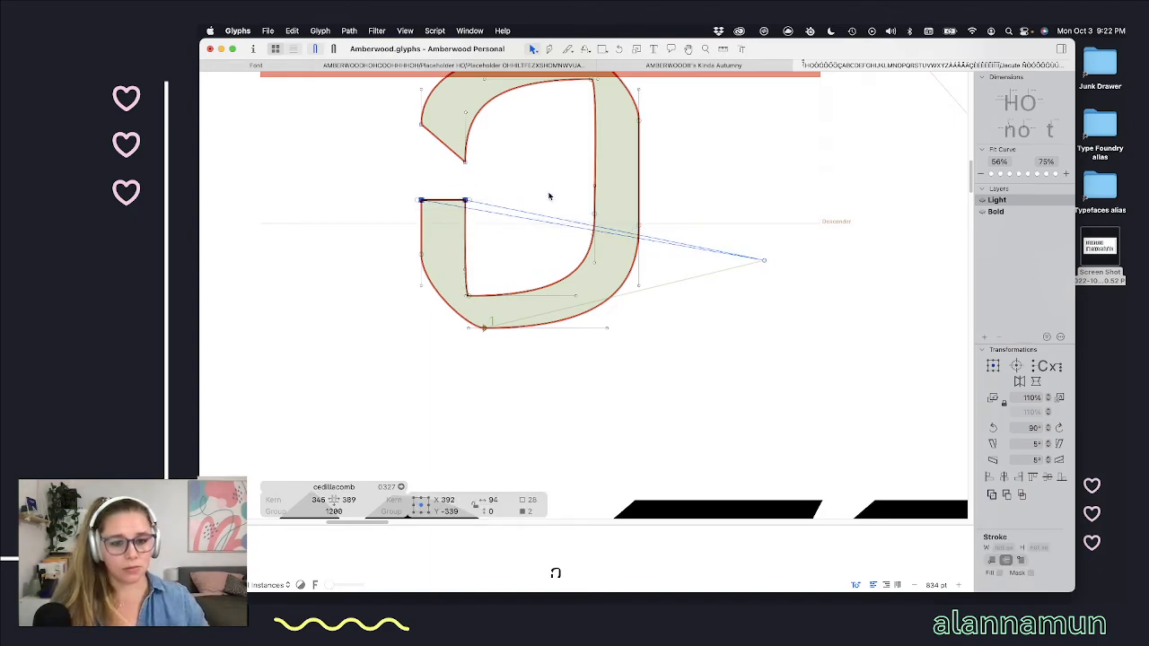
pyautogui.hotkey('shift', 'Down')
pyautogui.hotkey('shift', 'Down')
pyautogui.hotkey('shift', 'Down')
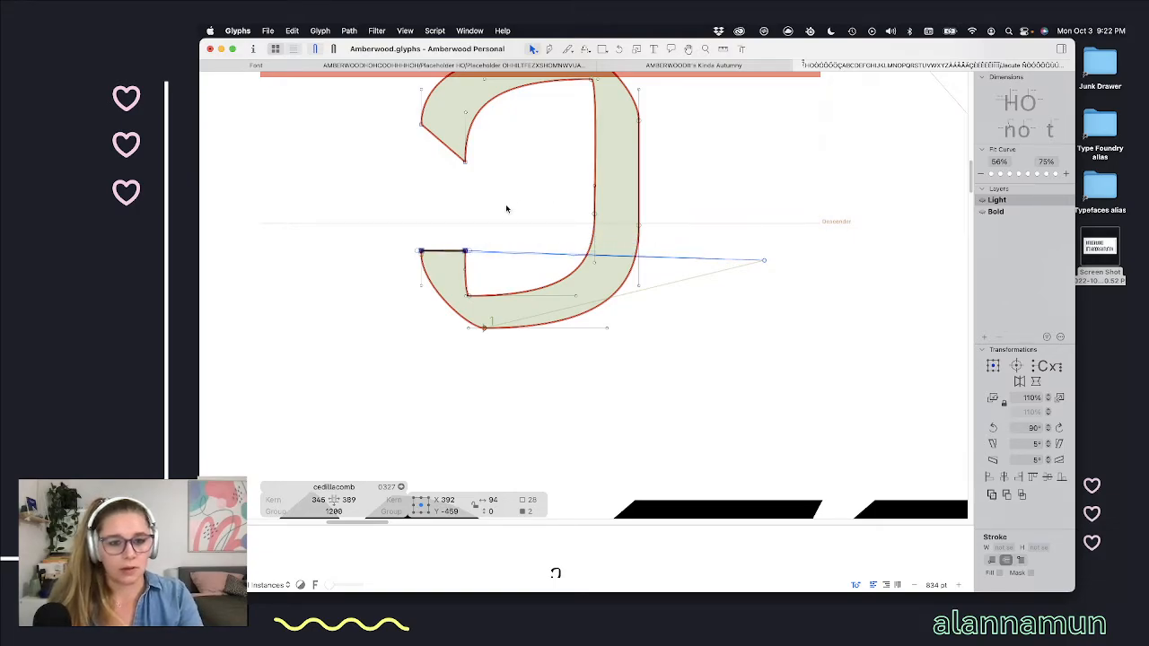
# Step: Lower the lower terminal's two end nodes one after the other to about Y -467 so that its edge is level
pyautogui.click(433, 239)
pyautogui.click(423, 254)
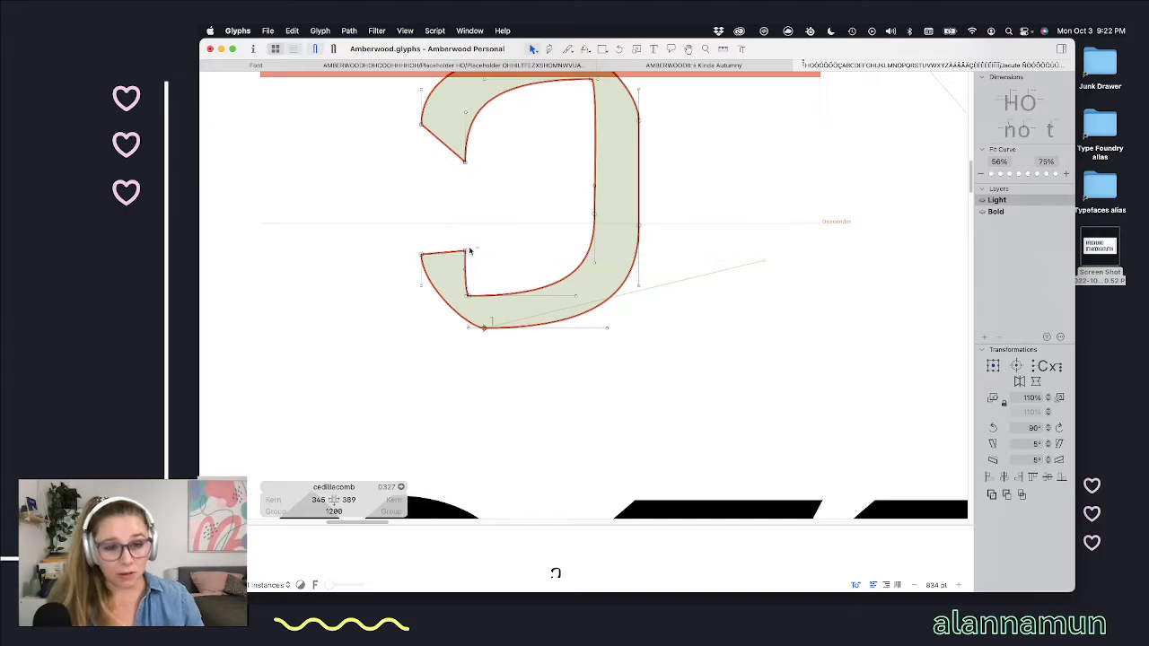
pyautogui.click(465, 252)
pyautogui.press('Down')
pyautogui.press('Down')
pyautogui.press('Down')
pyautogui.press('Down')
pyautogui.press('Down')
pyautogui.press('Down')
pyautogui.press('Down')
pyautogui.press('Down')
pyautogui.press('Down')
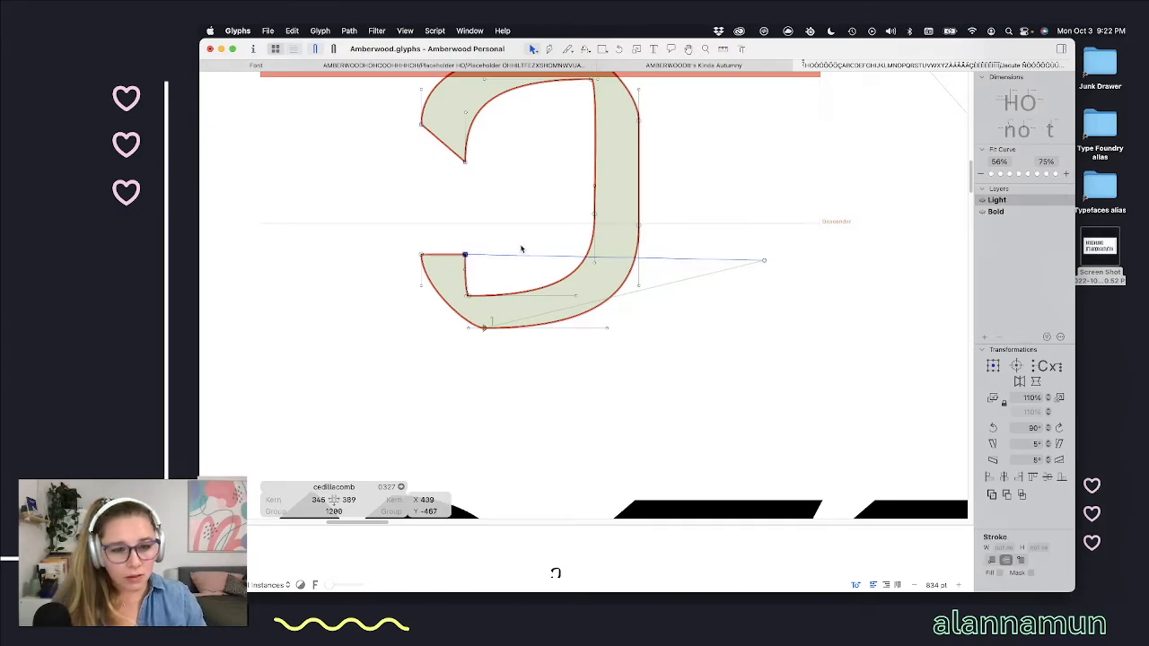
pyautogui.press('Up')
pyautogui.click(489, 202)
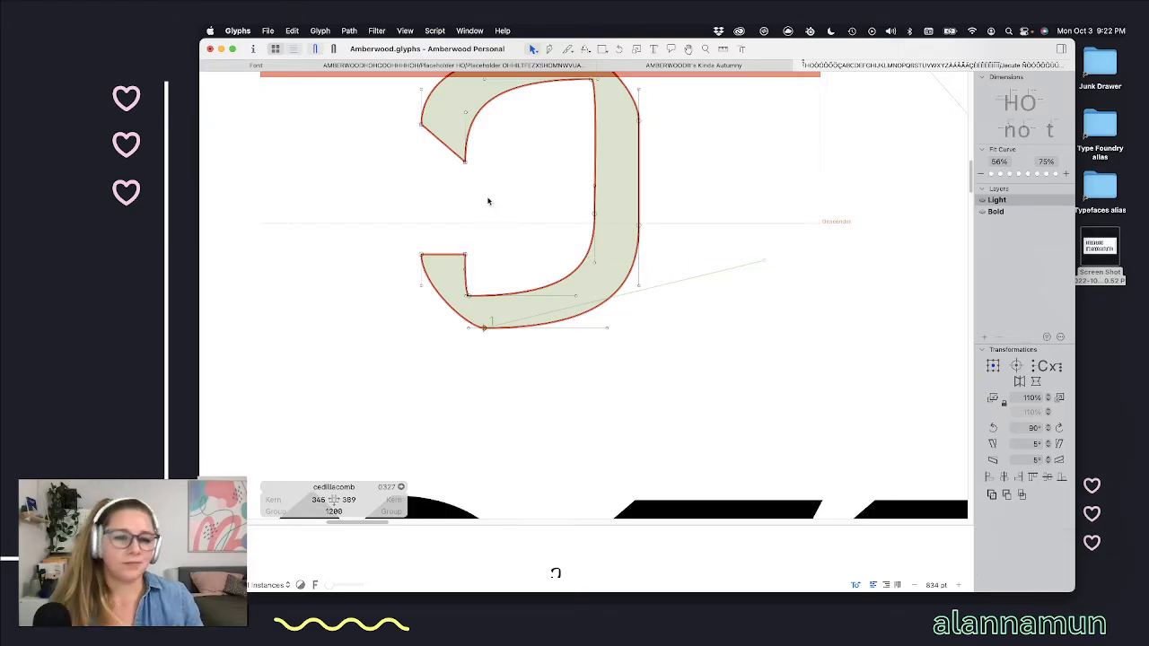
pyautogui.scroll(-3, 499, 215)
pyautogui.press('space')
pyautogui.scroll(-2, 523, 240)
pyautogui.scroll(-3, 521, 240)
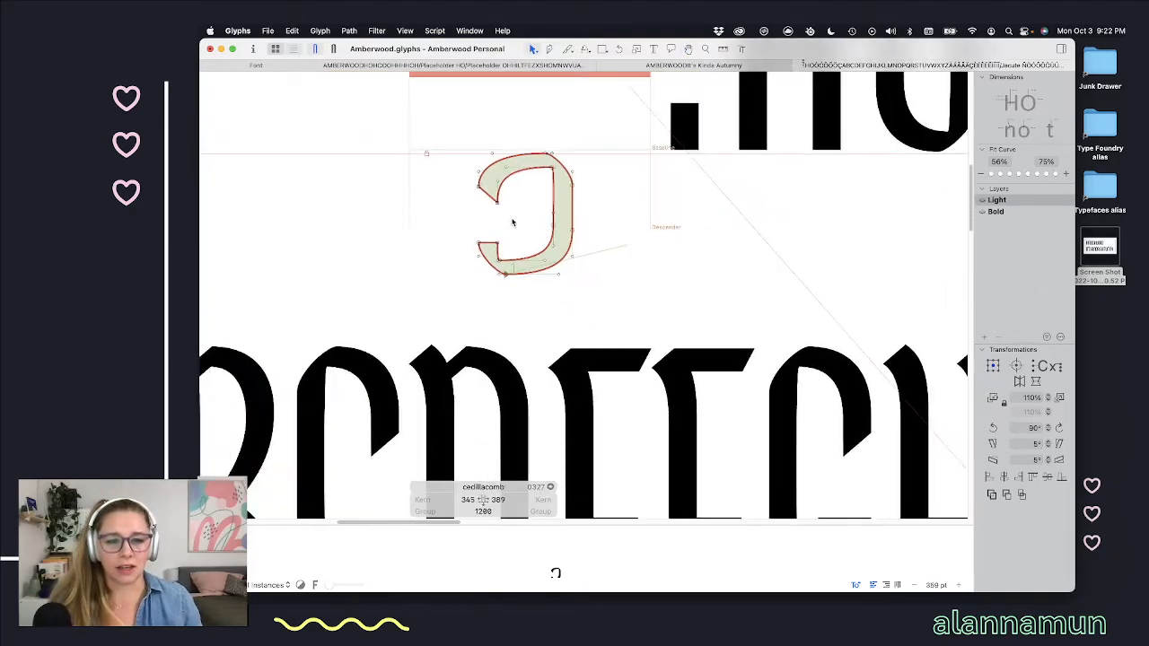
# Step: Raise the lower hook and stem nodes of the mirrored C shape to a centre of Y -362.5
pyautogui.moveTo(600, 212); pyautogui.dragTo(445, 319)
pyautogui.hotkey('shift', 'Up')
pyautogui.hotkey('shift', 'Up')
pyautogui.hotkey('shift', 'Up')
pyautogui.hotkey('shift', 'Up')
pyautogui.hotkey('shift', 'Up')
pyautogui.hotkey('shift', 'Up')
pyautogui.hotkey('shift', 'Up')
pyautogui.hotkey('shift', 'Up')
pyautogui.hotkey('shift', 'Up')
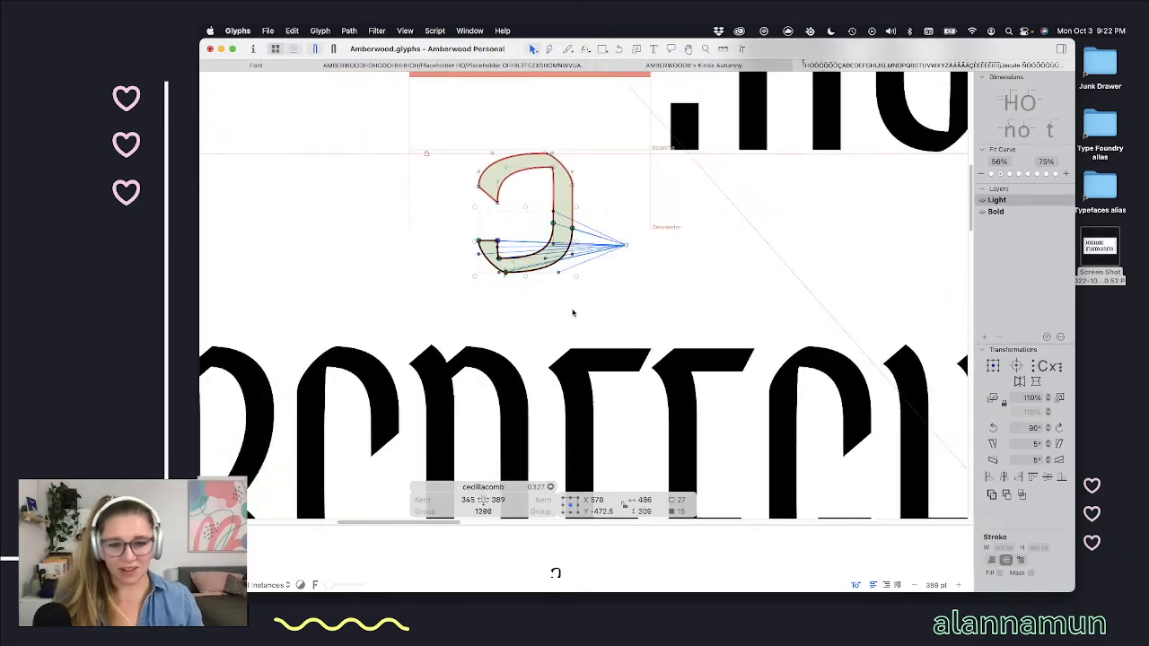
pyautogui.hotkey('shift', 'Up')
pyautogui.hotkey('shift', 'Up')
pyautogui.hotkey('shift', 'Up')
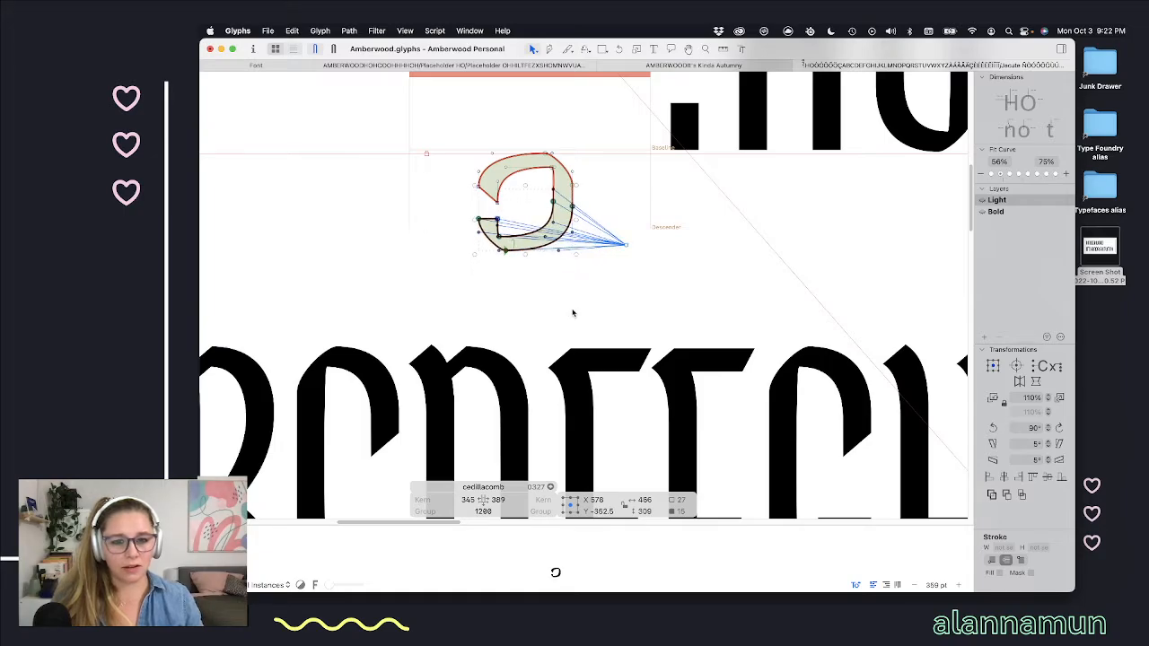
# Step: Delete the whole mirrored C shape from the cedillacomb glyph
pyautogui.press('space')
pyautogui.click(567, 218)
pyautogui.scroll(-2, 576, 215)
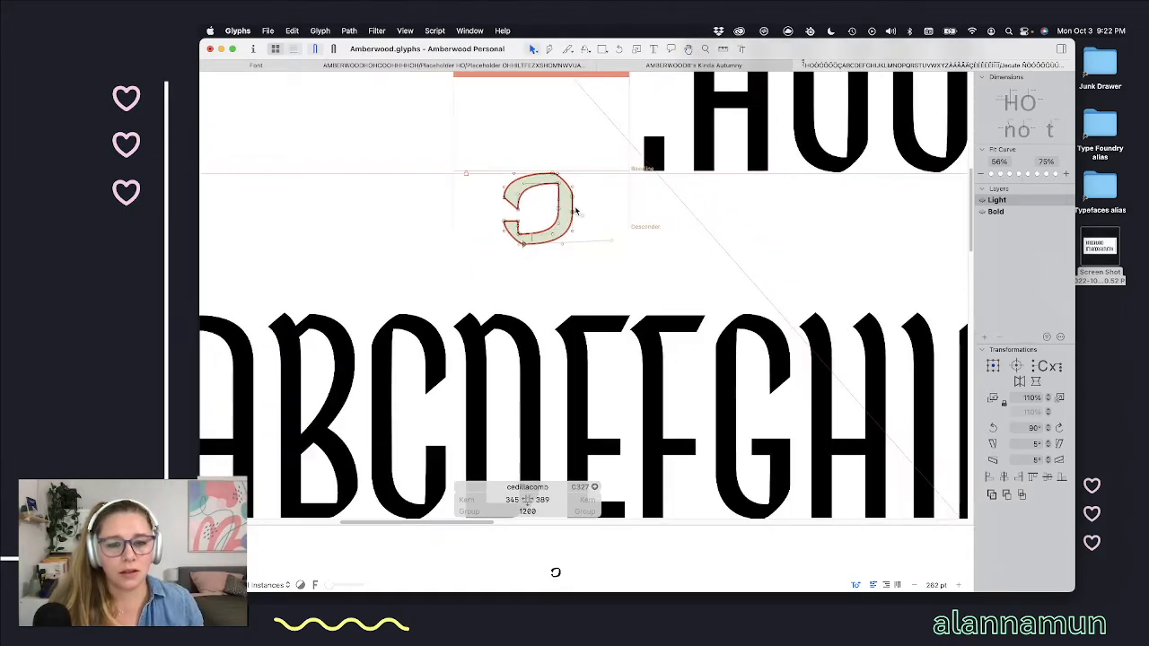
pyautogui.press('space')
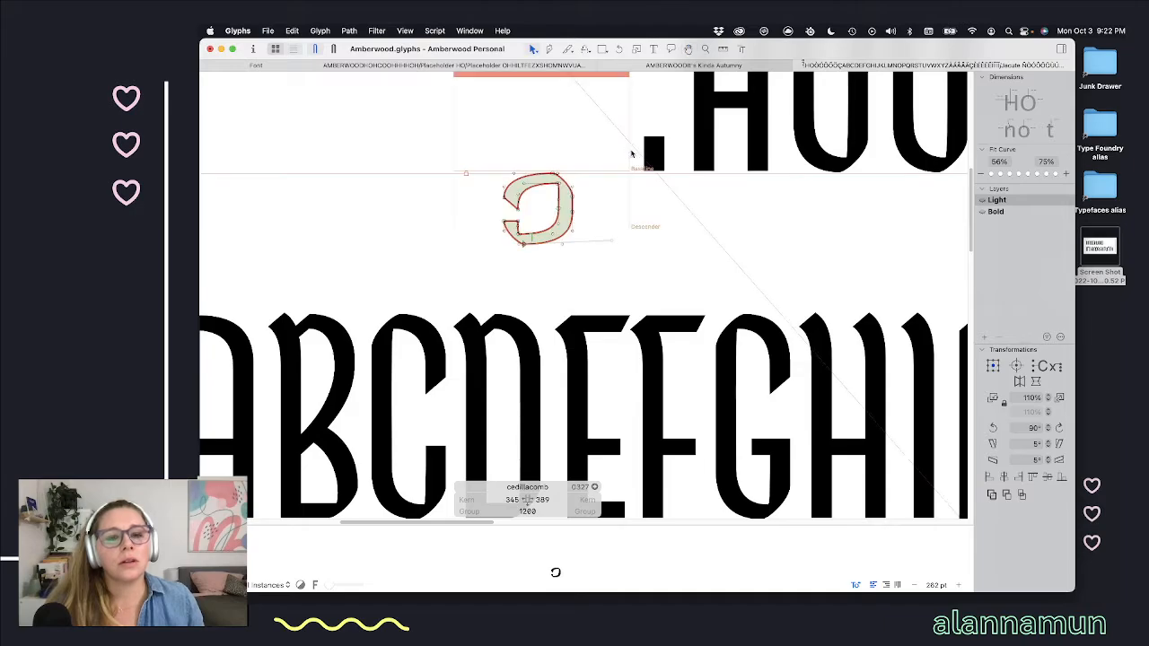
pyautogui.moveTo(614, 138); pyautogui.dragTo(468, 261)
pyautogui.press('Delete')
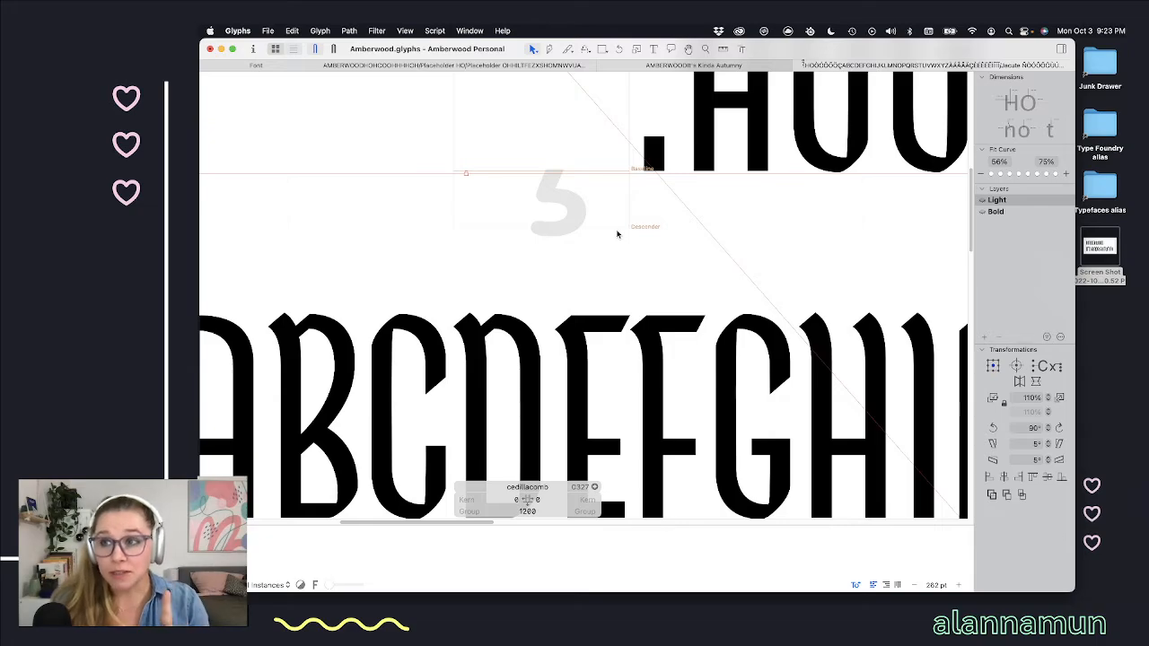
# Step: Copy the tail of the capital Q into the empty cedillacomb glyph
pyautogui.scroll(-3, 628, 200)
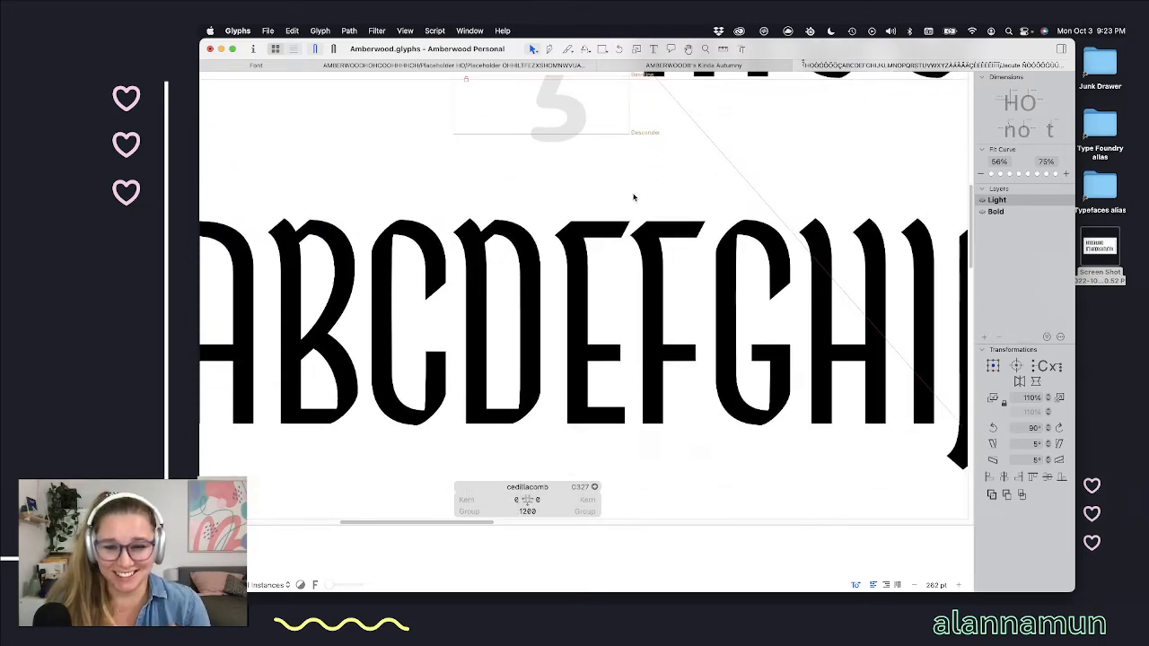
pyautogui.hscroll(5, 635, 194)
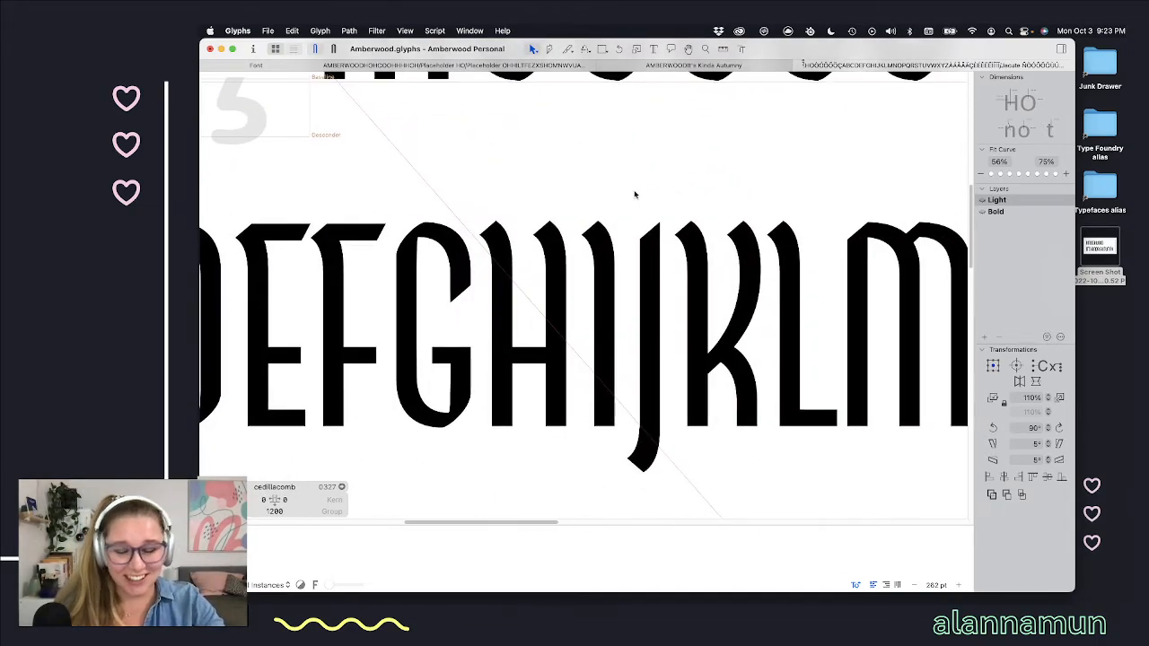
pyautogui.hscroll(10, 635, 194)
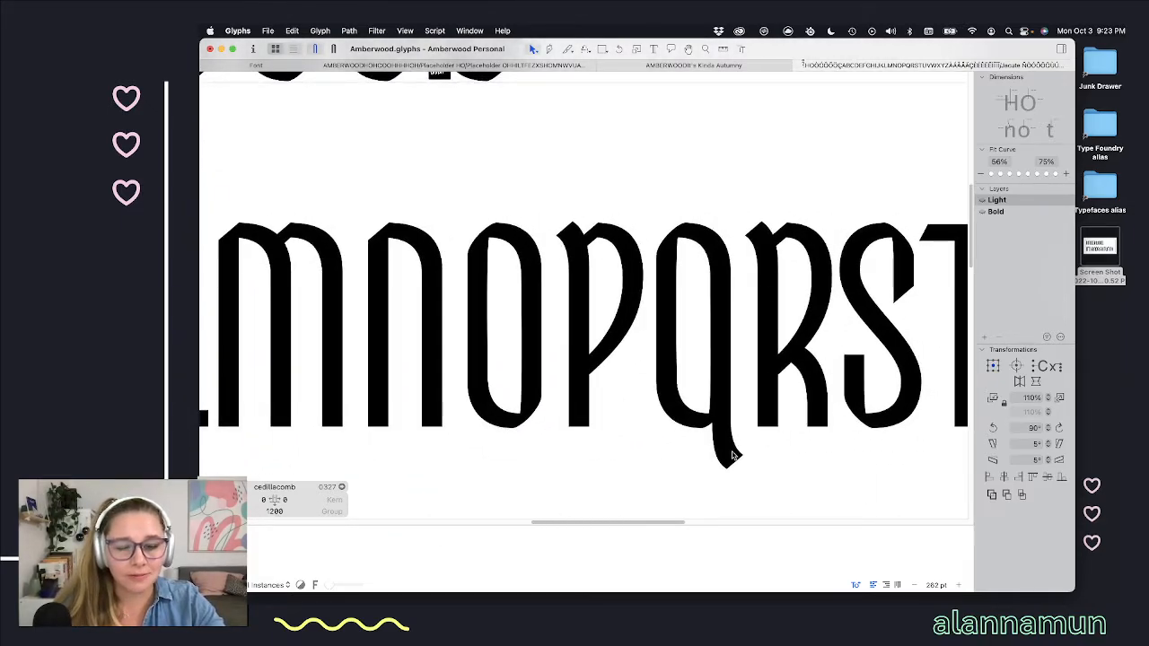
pyautogui.hscroll(2, 735, 454)
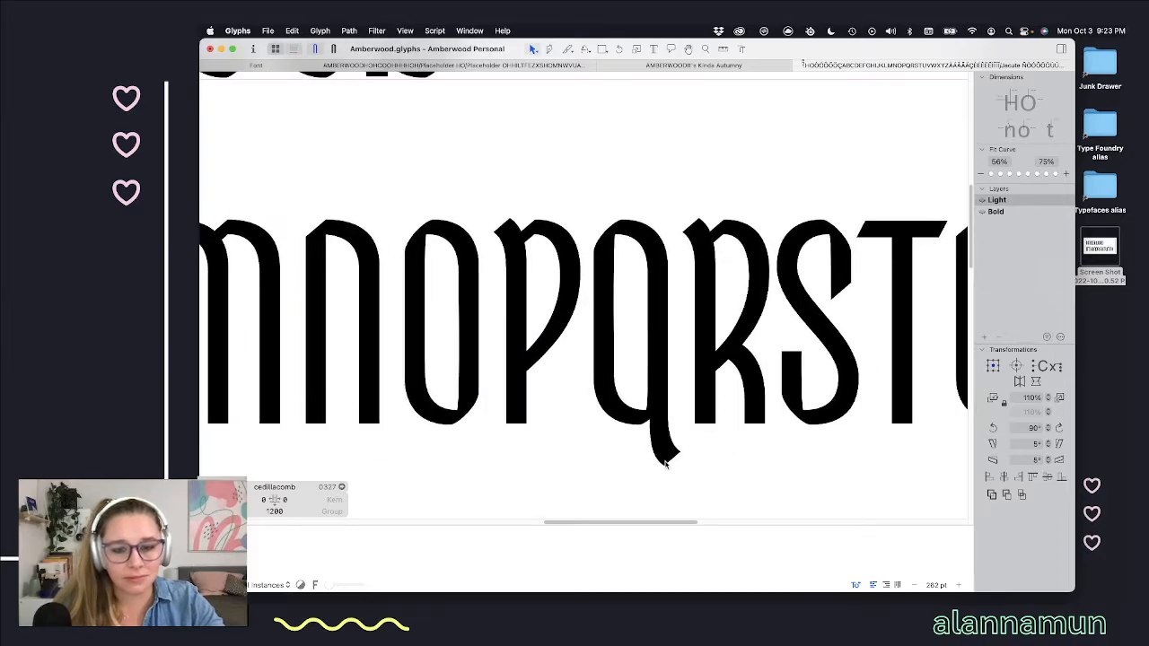
pyautogui.doubleClick(665, 464)
pyautogui.click(678, 450)
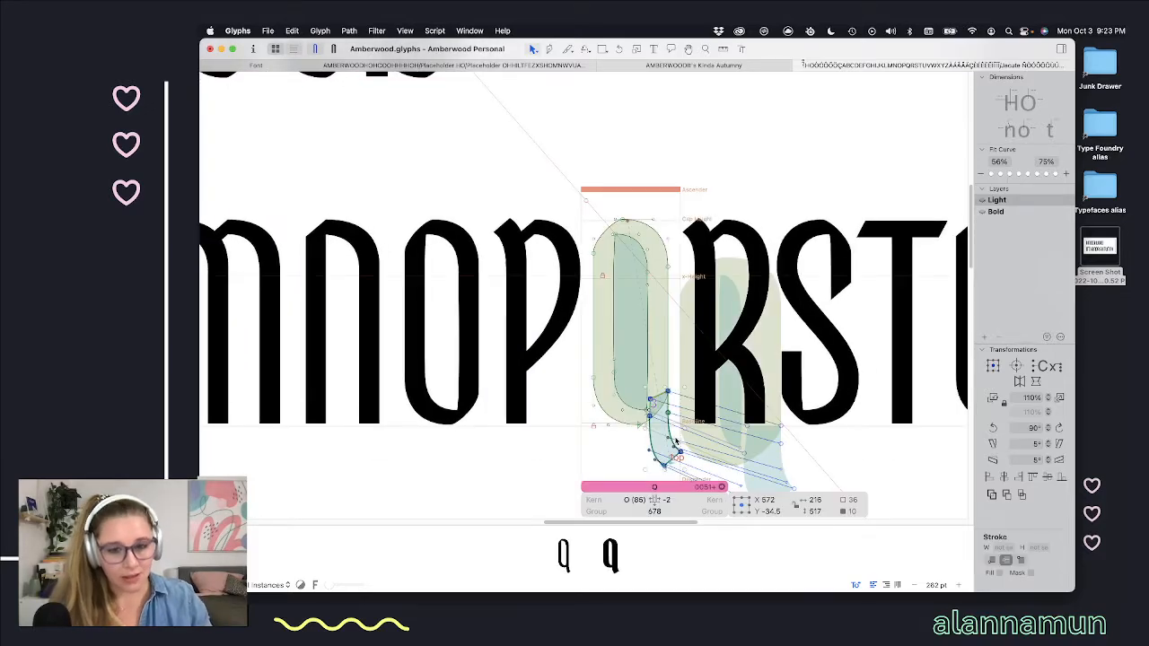
pyautogui.hscroll(-5, 675, 440)
pyautogui.scroll(3, 723, 310)
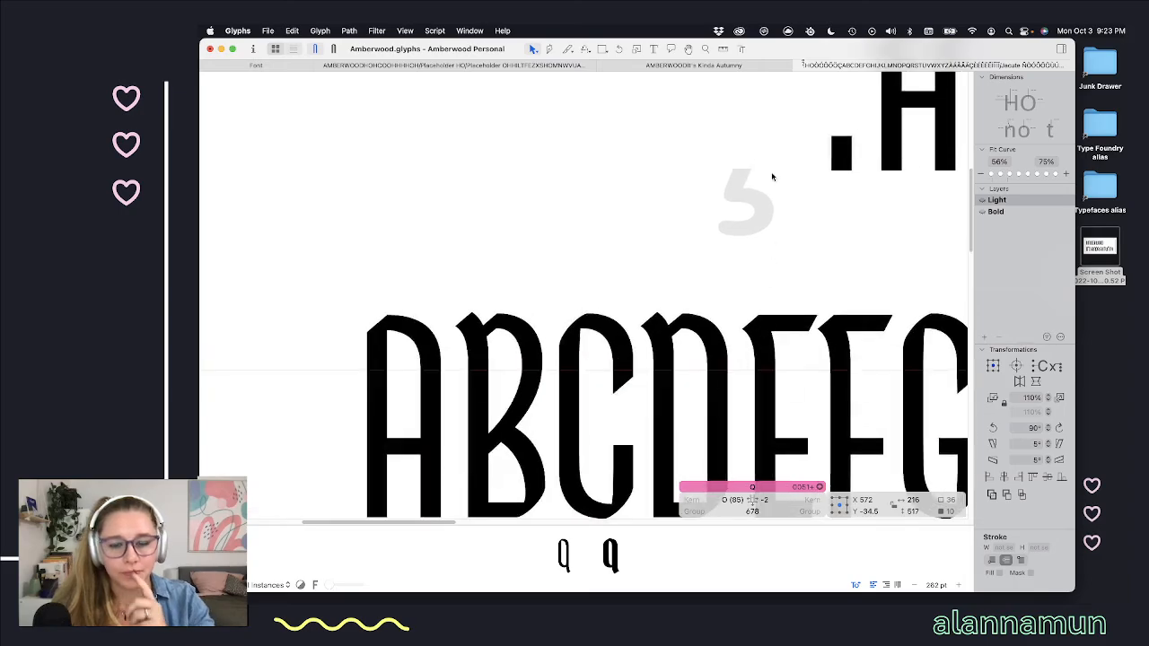
pyautogui.doubleClick(772, 177)
pyautogui.press('super+v')
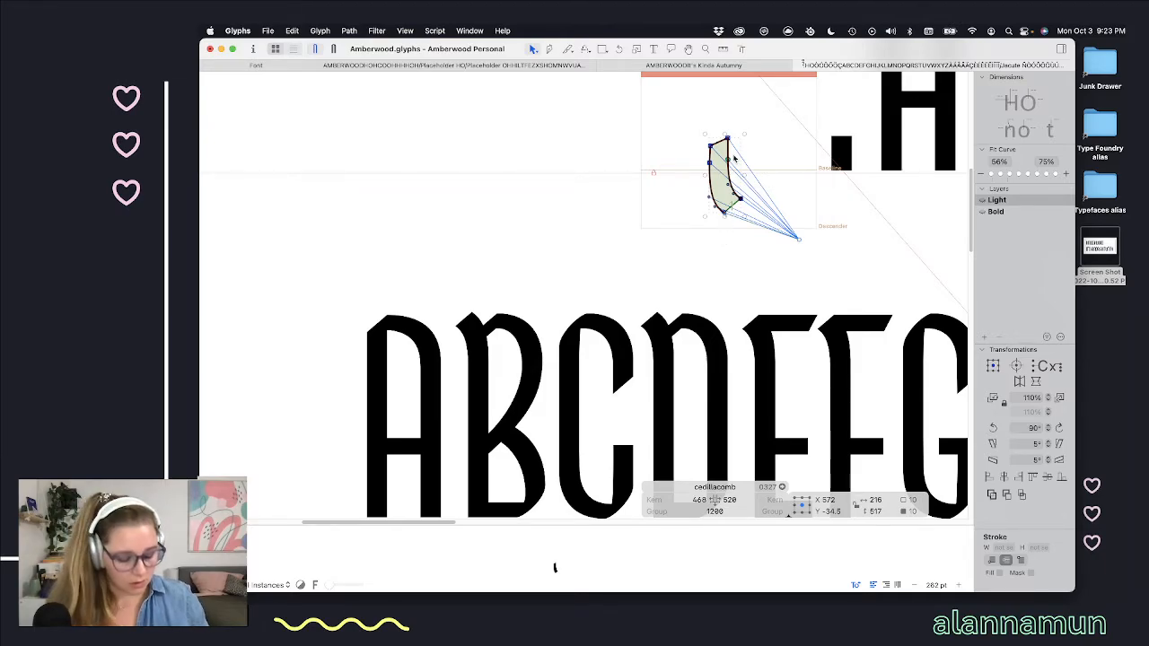
# Step: Shift the four upper nodes of the pasted tail to the right, to a centre of X 599.5
pyautogui.scroll(5, 735, 157)
pyautogui.click(751, 130)
pyautogui.moveTo(747, 122); pyautogui.dragTo(631, 197)
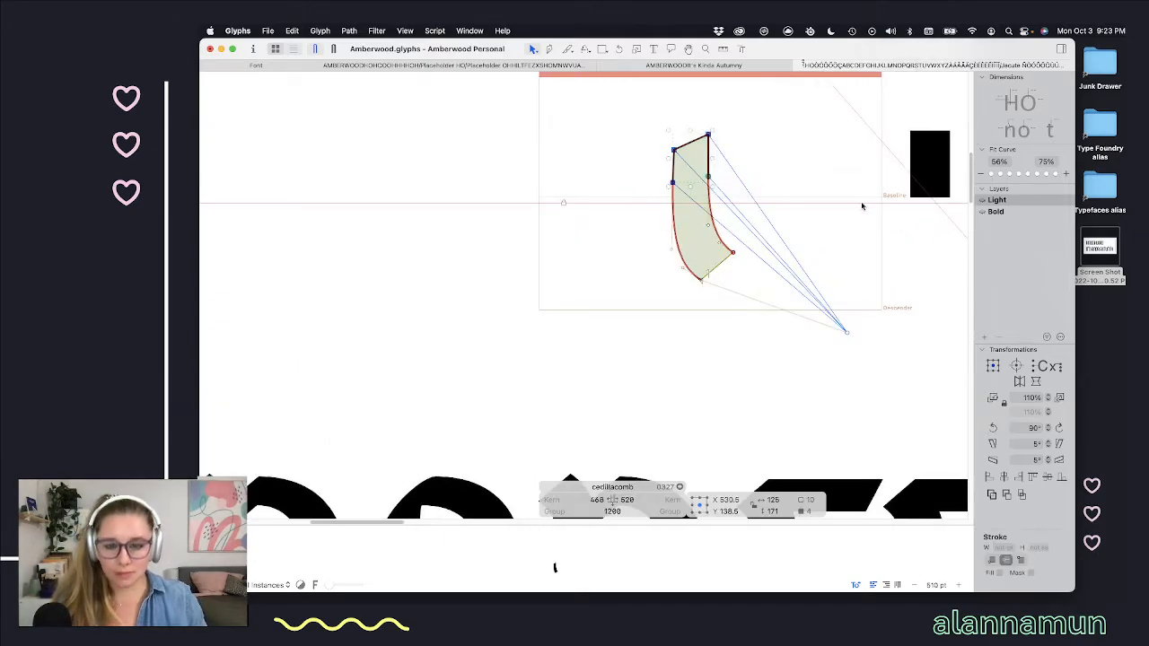
pyautogui.hotkey('shift', 'Right')
pyautogui.hotkey('shift', 'Right')
pyautogui.hotkey('shift', 'Right')
pyautogui.hotkey('shift', 'Right')
pyautogui.hotkey('shift', 'Right')
pyautogui.hotkey('shift', 'Right')
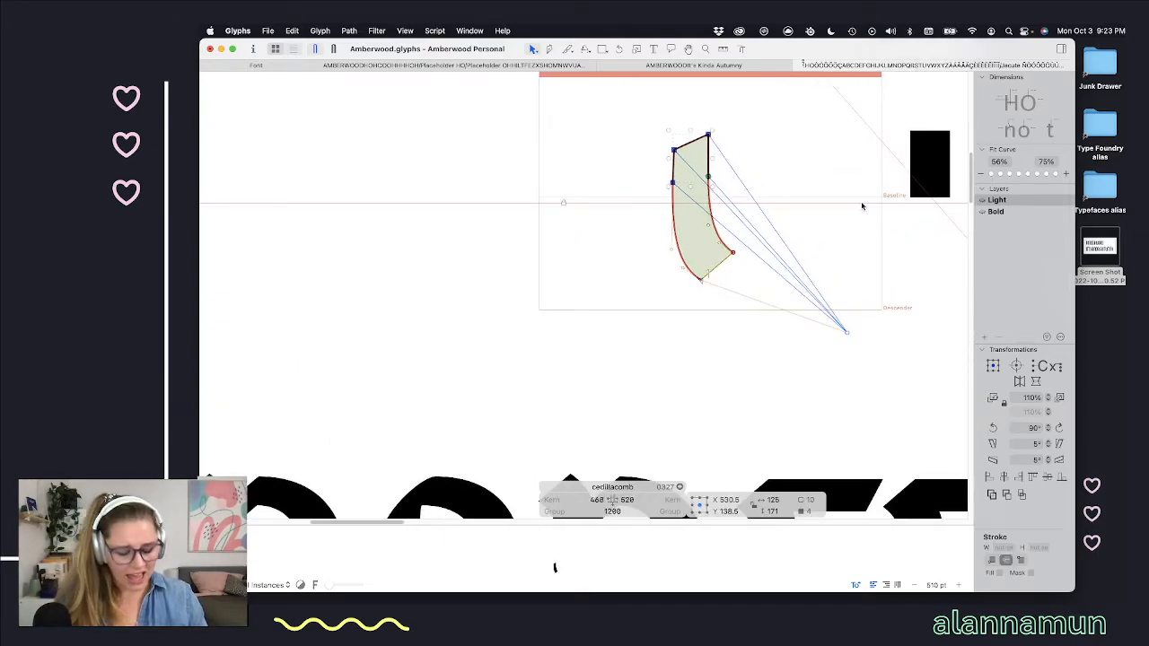
pyautogui.hotkey('shift', 'Right')
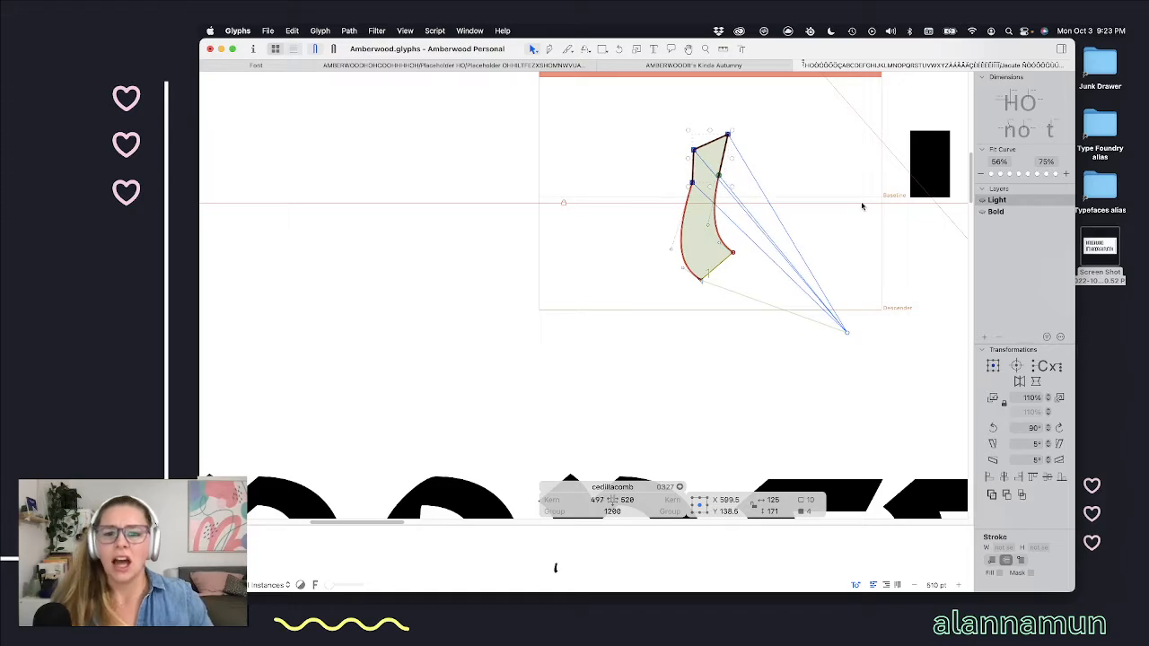
# Step: Delete the two topmost nodes of the tail to shorten the stroke
pyautogui.click(855, 201)
pyautogui.moveTo(760, 117); pyautogui.dragTo(664, 161)
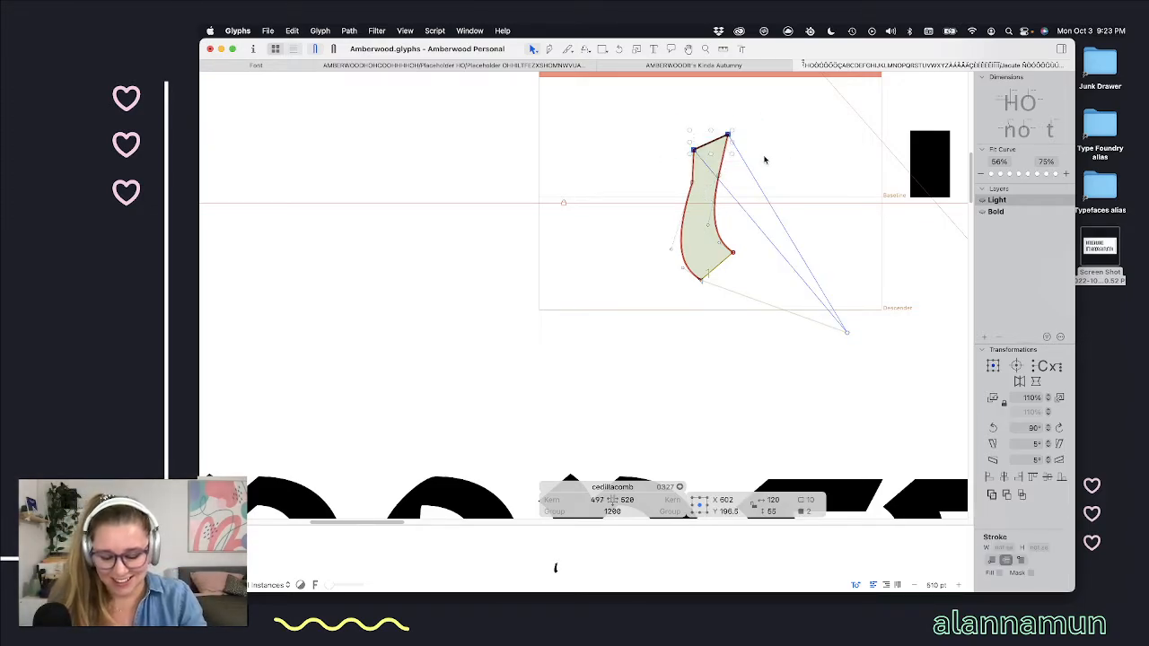
pyautogui.press('space')
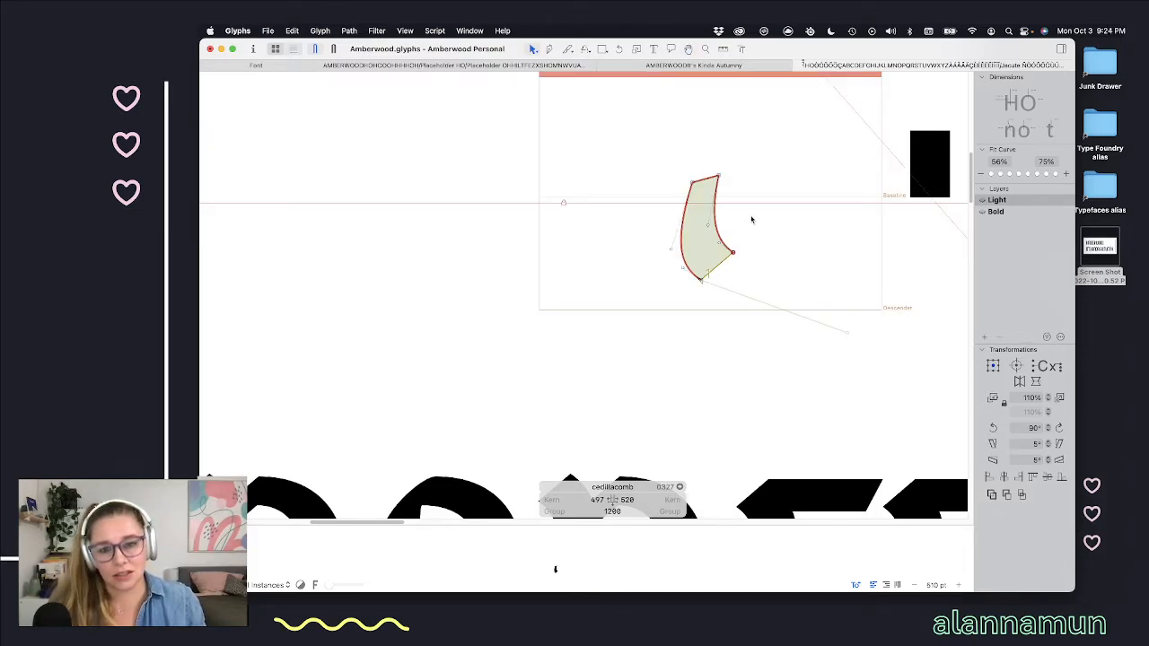
# Step: Shift the lower terminal's nodes and the curve handles to the left, to a centre of X 491.5
pyautogui.moveTo(777, 213); pyautogui.dragTo(603, 321)
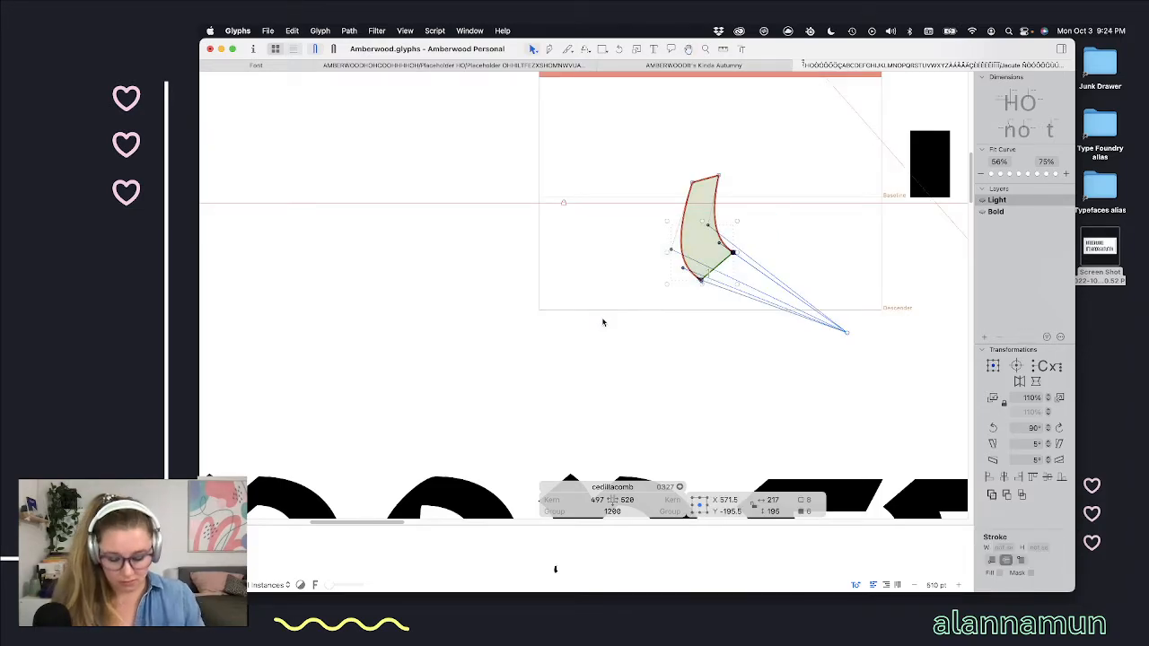
pyautogui.hotkey('shift', 'Left')
pyautogui.hotkey('shift', 'Left')
pyautogui.hotkey('shift', 'Left')
pyautogui.hotkey('shift', 'Left')
pyautogui.hotkey('shift', 'Left')
pyautogui.hotkey('shift', 'Left')
pyautogui.hotkey('shift', 'Left')
pyautogui.hotkey('shift', 'Left')
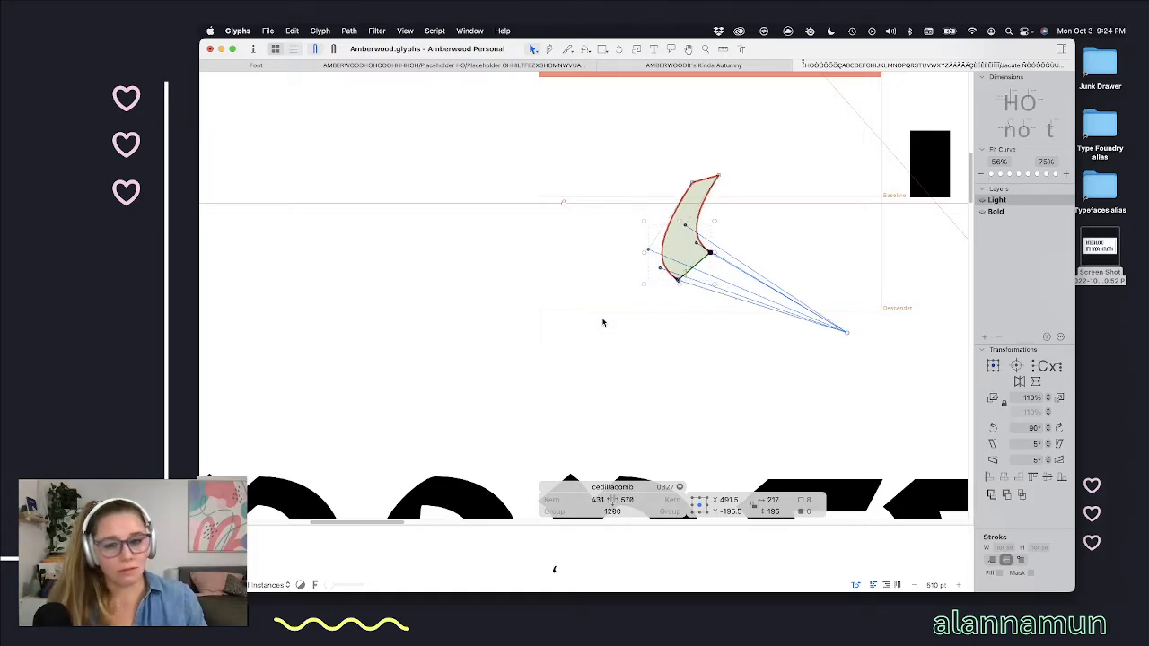
# Step: Move the upper handle of the stroke's outer curve to X 371, Y -116 to round the curve
pyautogui.click(707, 235)
pyautogui.press('space')
pyautogui.scroll(5, 687, 300)
pyautogui.scroll(-3, 686, 350)
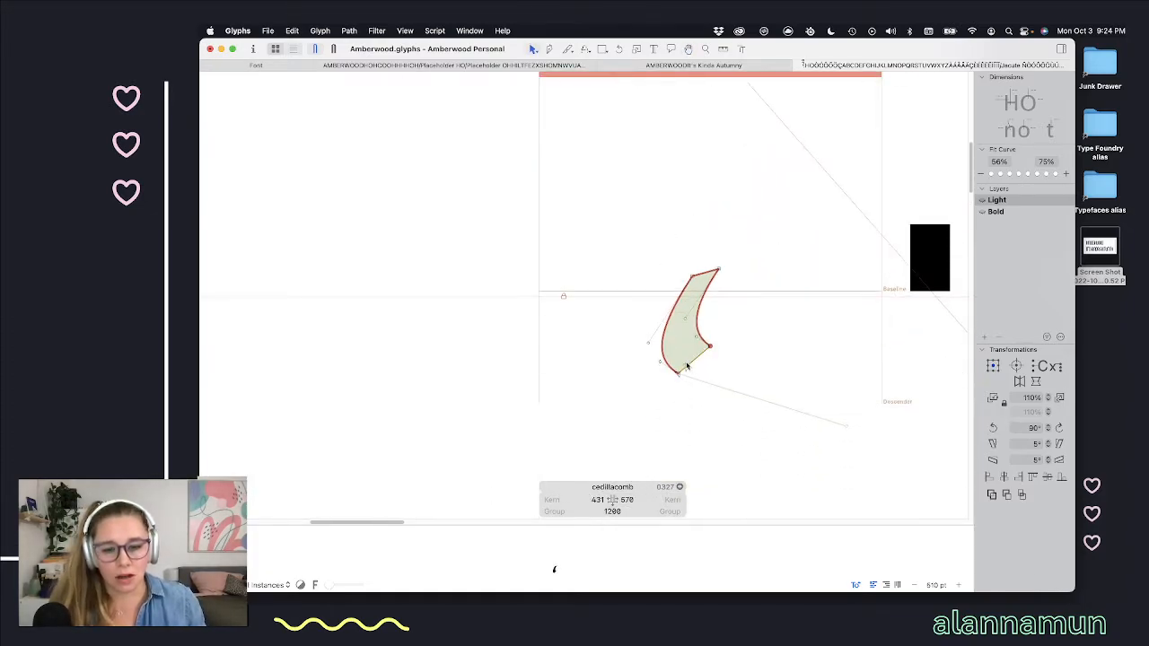
pyautogui.scroll(5, 687, 367)
pyautogui.press('space')
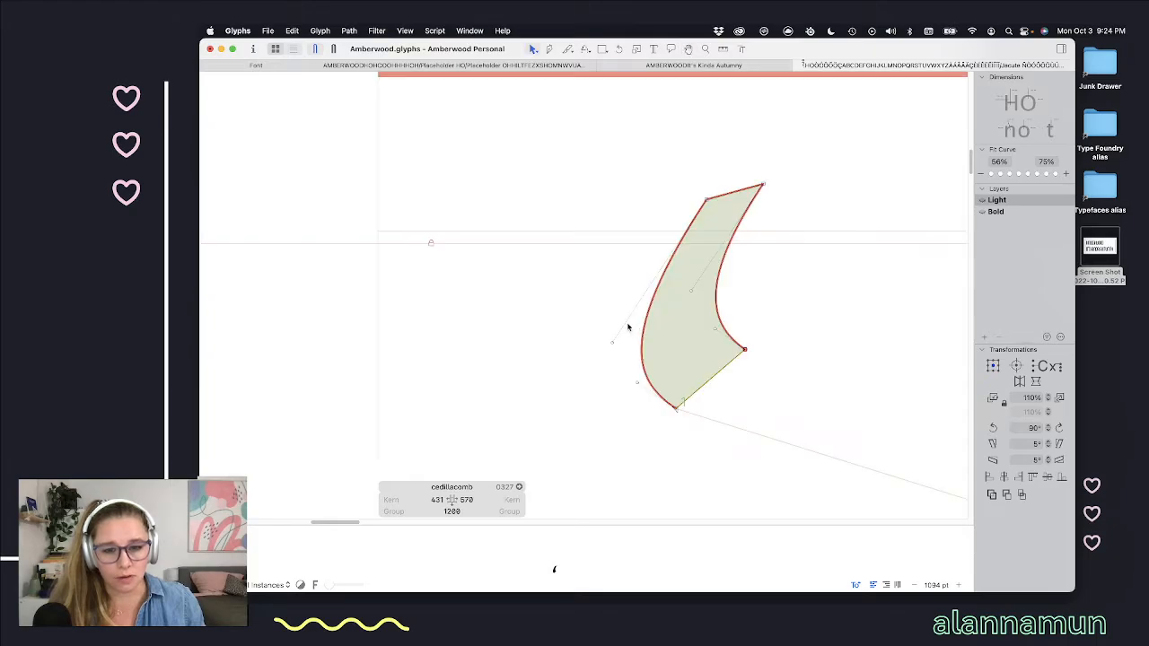
pyautogui.moveTo(602, 332); pyautogui.dragTo(620, 354)
pyautogui.hotkey('alt', 'shift', 'Up')
pyautogui.hotkey('alt', 'shift', 'Up')
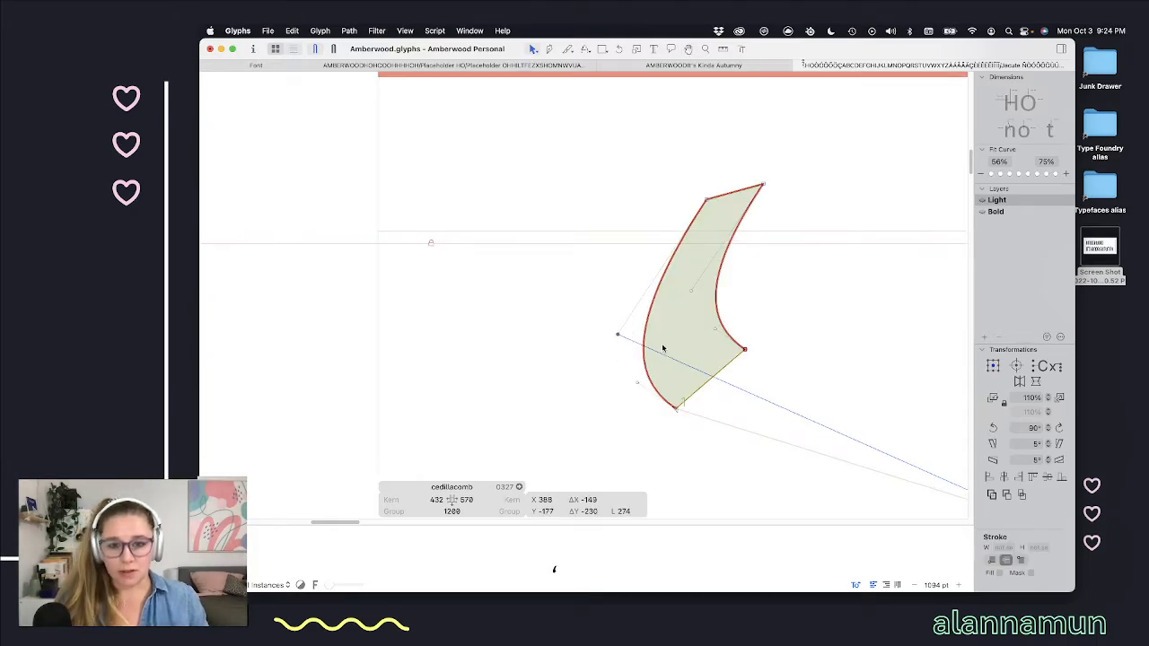
pyautogui.hotkey('alt', 'shift', 'Up')
pyautogui.hotkey('alt', 'shift', 'Up')
pyautogui.hotkey('shift', 'Left')
pyautogui.hotkey('shift', 'Left')
pyautogui.hotkey('shift', 'Left')
pyautogui.hotkey('shift', 'Up')
pyautogui.hotkey('shift', 'Up')
pyautogui.hotkey('shift', 'Up')
pyautogui.hotkey('shift', 'Up')
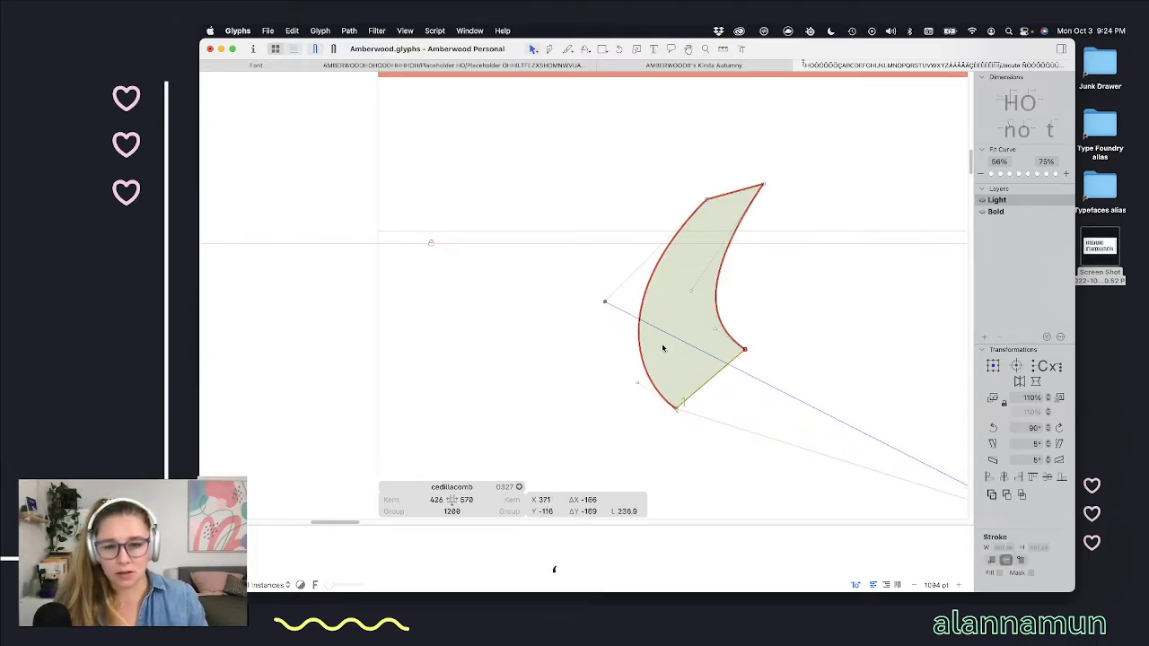
# Step: Nudge the outer curve's upper handle farther outward to X 361, Y -116
pyautogui.hotkey('shift', 'Right')
pyautogui.press('space')
pyautogui.hotkey('shift', 'Left')
pyautogui.hotkey('shift', 'Left')
pyautogui.hotkey('shift', 'Left')
pyautogui.hotkey('shift', 'Up')
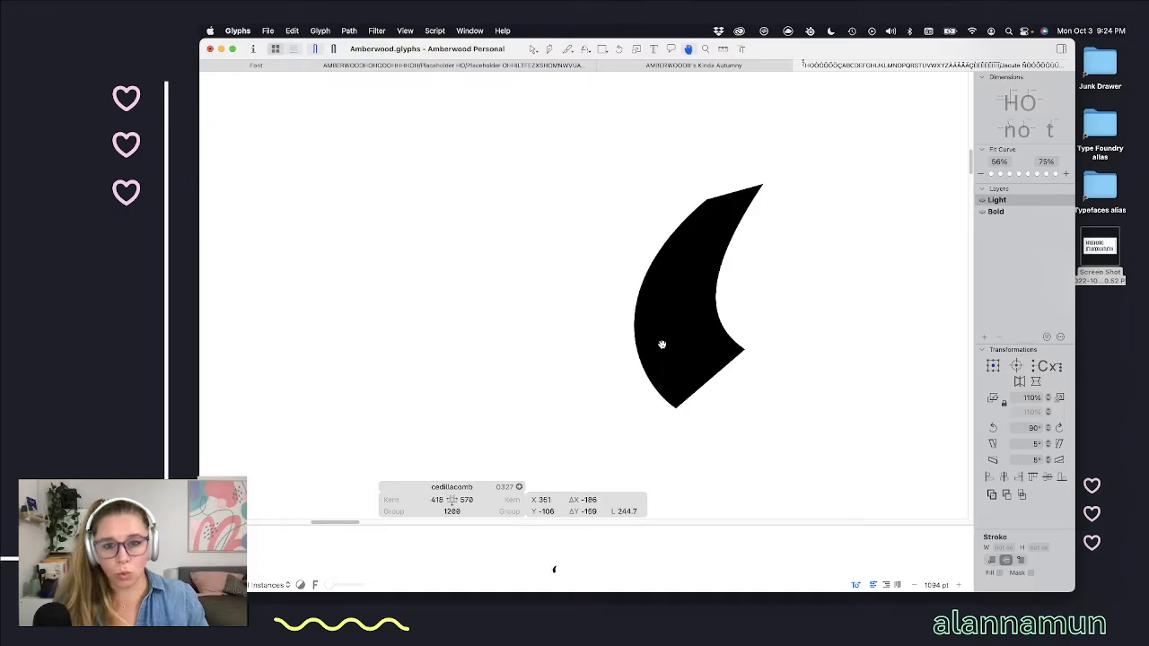
pyautogui.hotkey('shift', 'Right')
pyautogui.hotkey('shift', 'Down')
# Step: Duplicate the whole curved stroke in place and flip the copy both vertically and horizontally
pyautogui.scroll(-5, 661, 347)
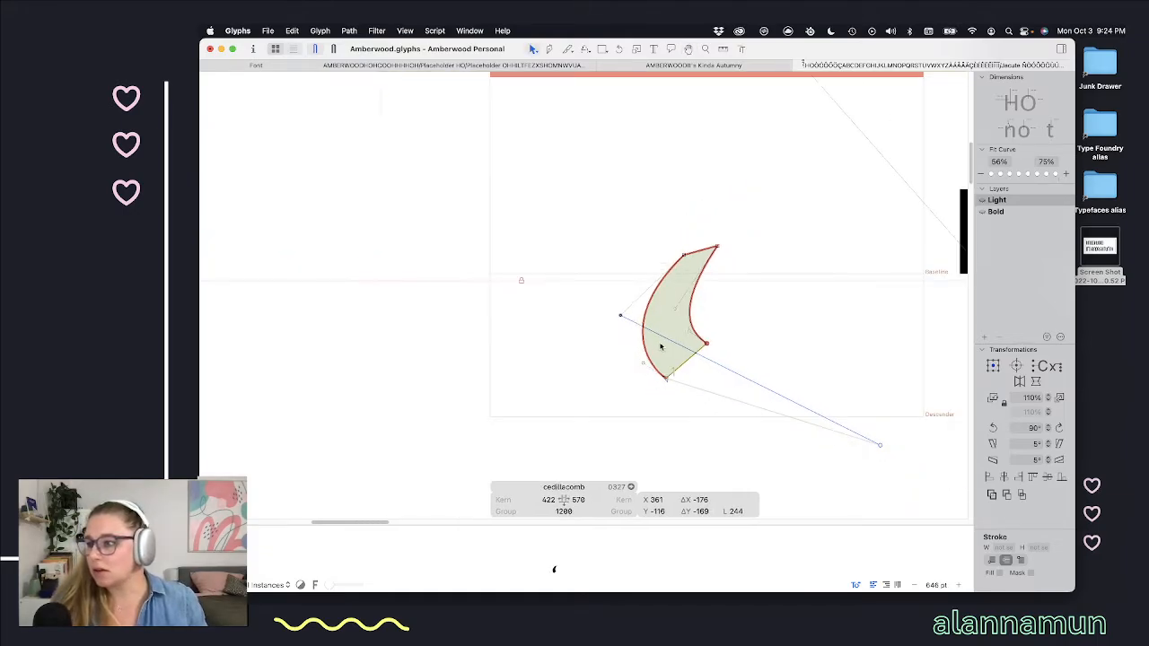
pyautogui.hscroll(3, 665, 332)
pyautogui.scroll(-2, 687, 288)
pyautogui.press('space')
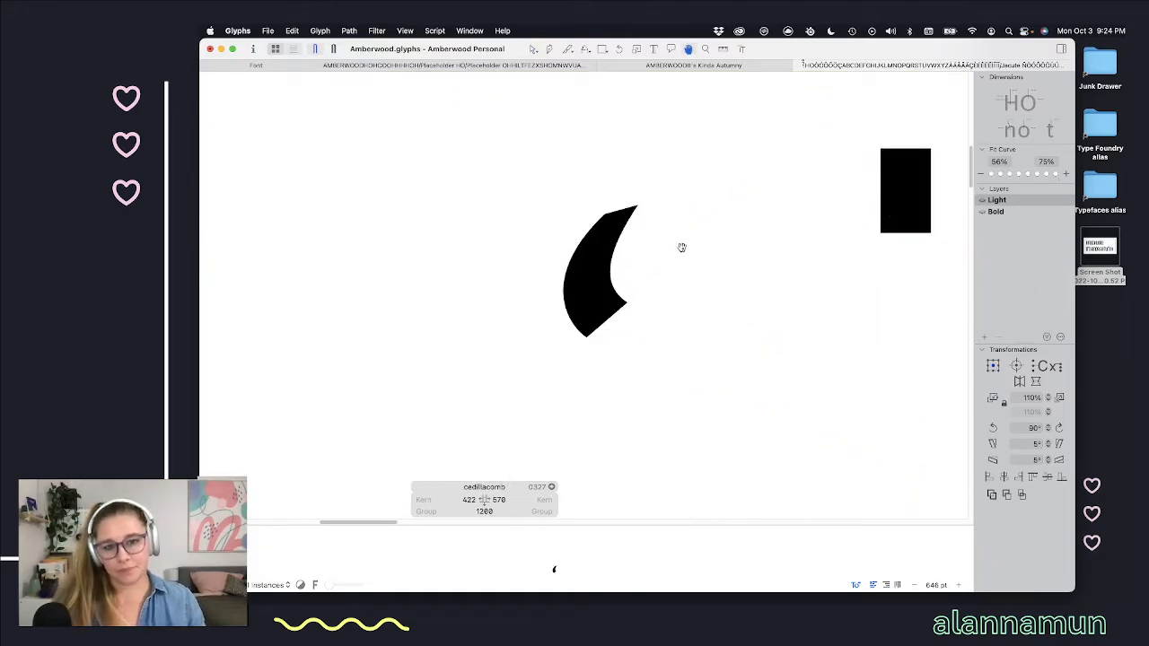
pyautogui.press('space')
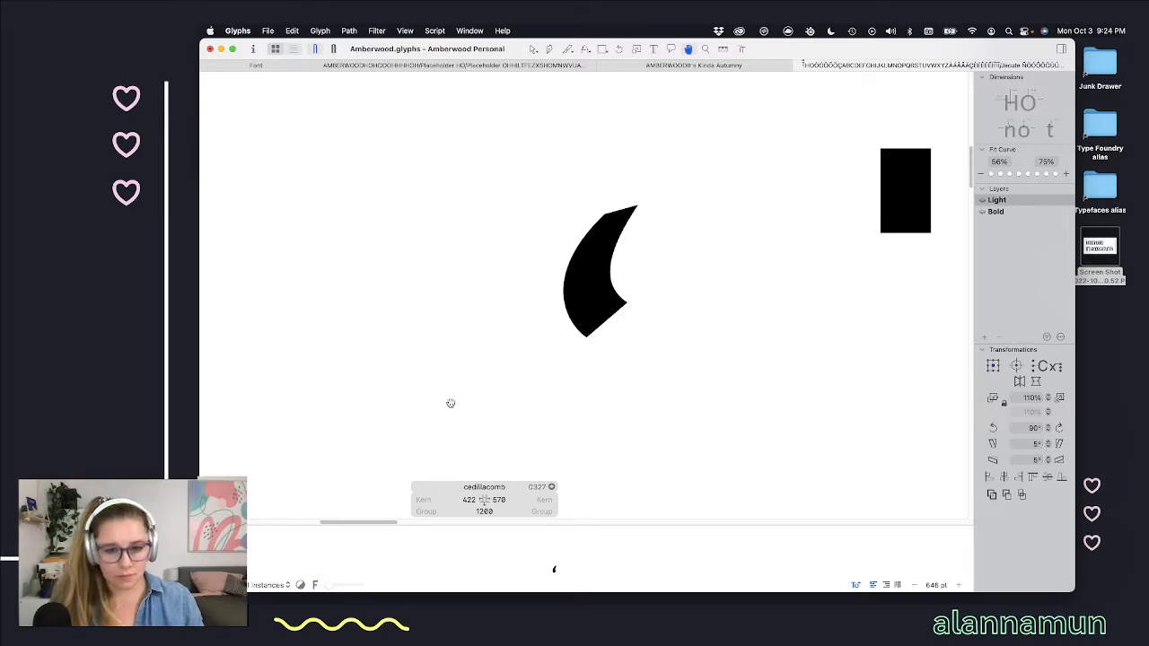
pyautogui.press('v')
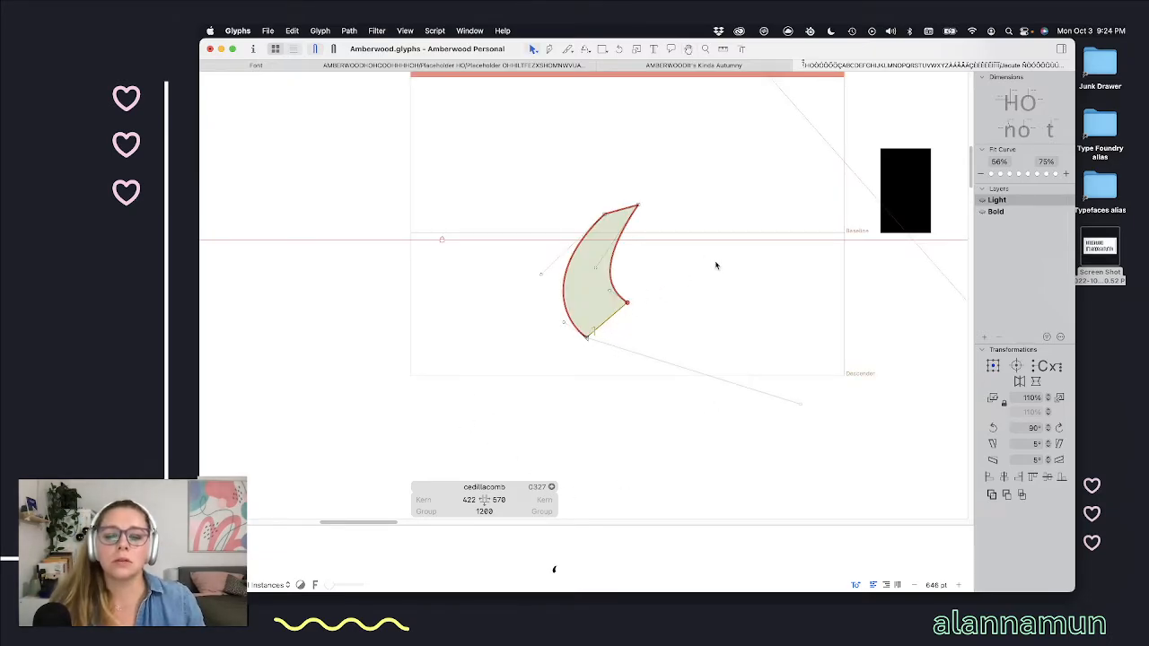
pyautogui.doubleClick(614, 267)
pyautogui.press('super+a')
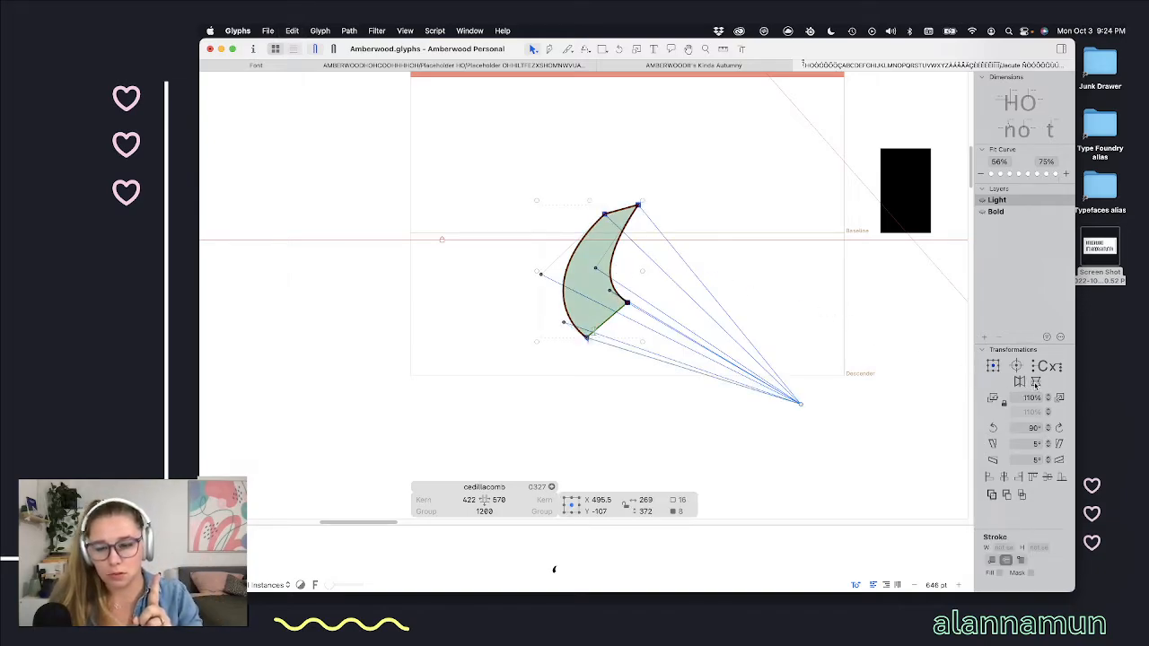
pyautogui.click(1035, 383)
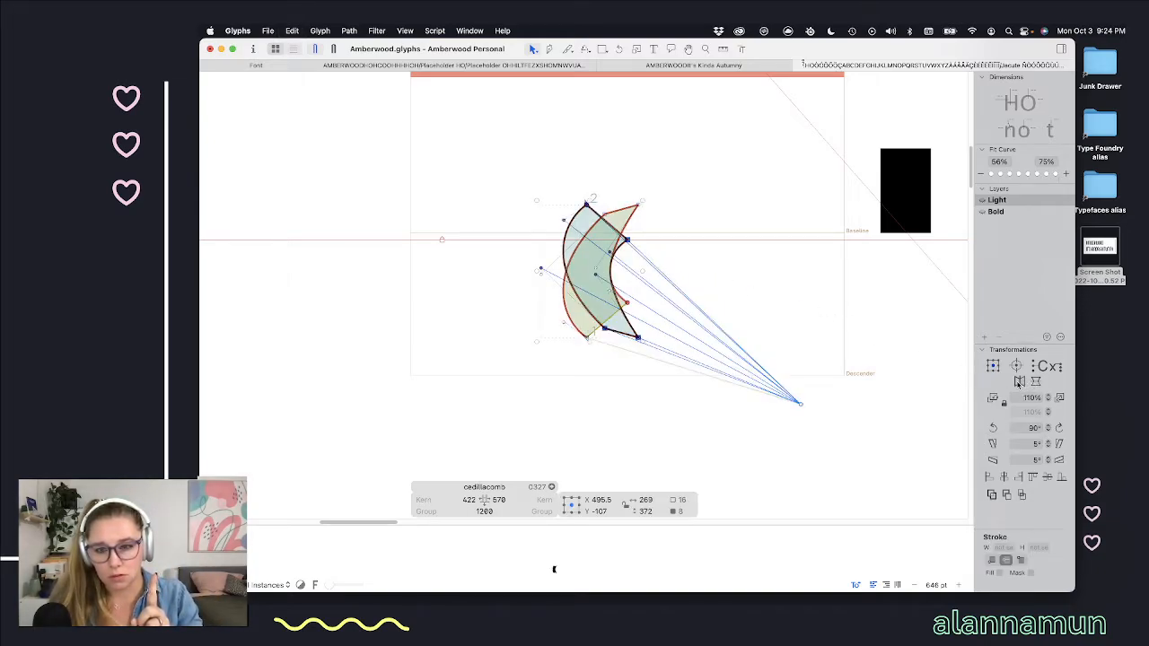
pyautogui.click(1020, 382)
# Step: Move the flipped copy beside the first stroke's lower terminal, to a centre of X 720.5, Y -274
pyautogui.moveTo(616, 208); pyautogui.dragTo(672, 267)
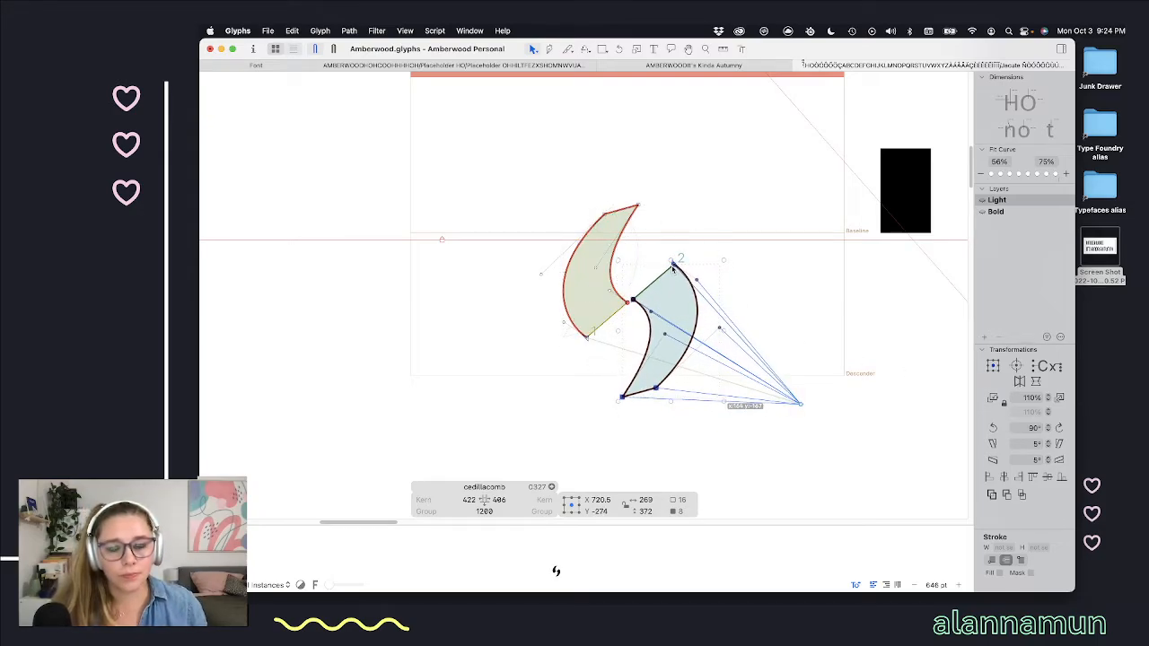
pyautogui.click(770, 286)
pyautogui.press('space')
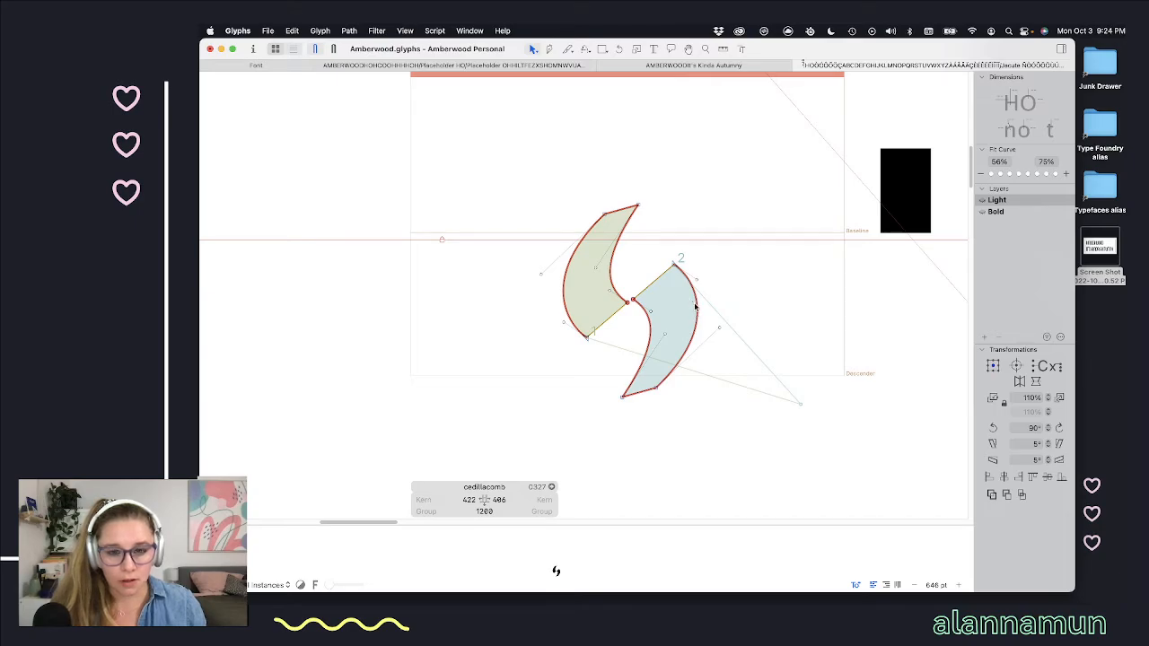
pyautogui.scroll(-5, 698, 308)
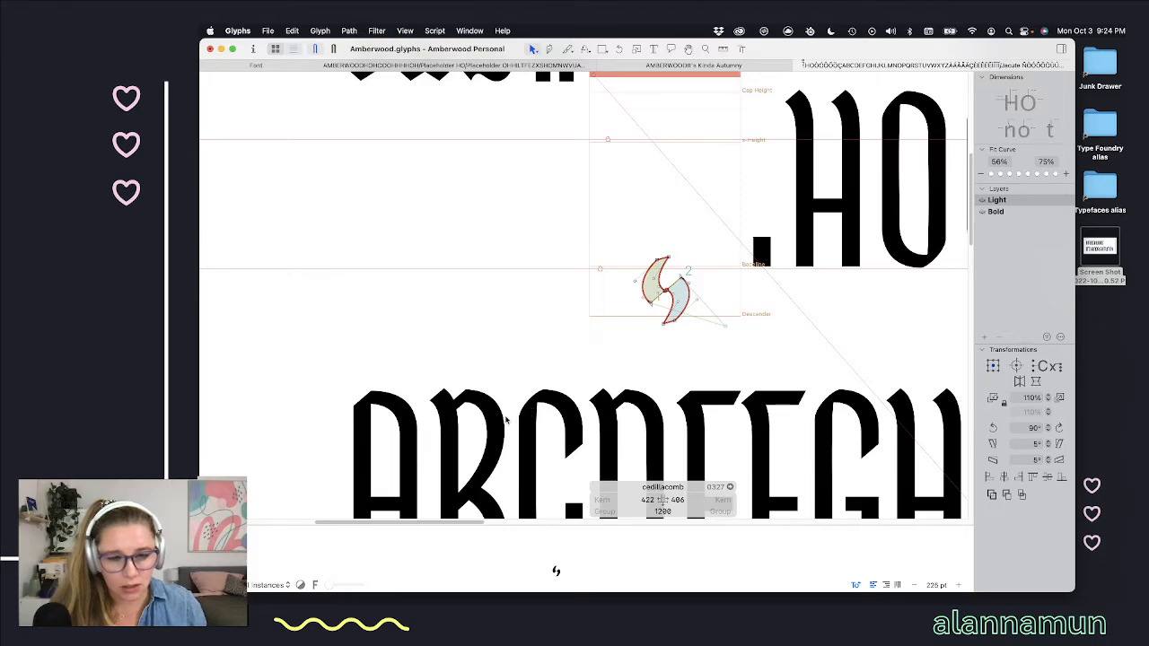
pyautogui.scroll(-2, 517, 413)
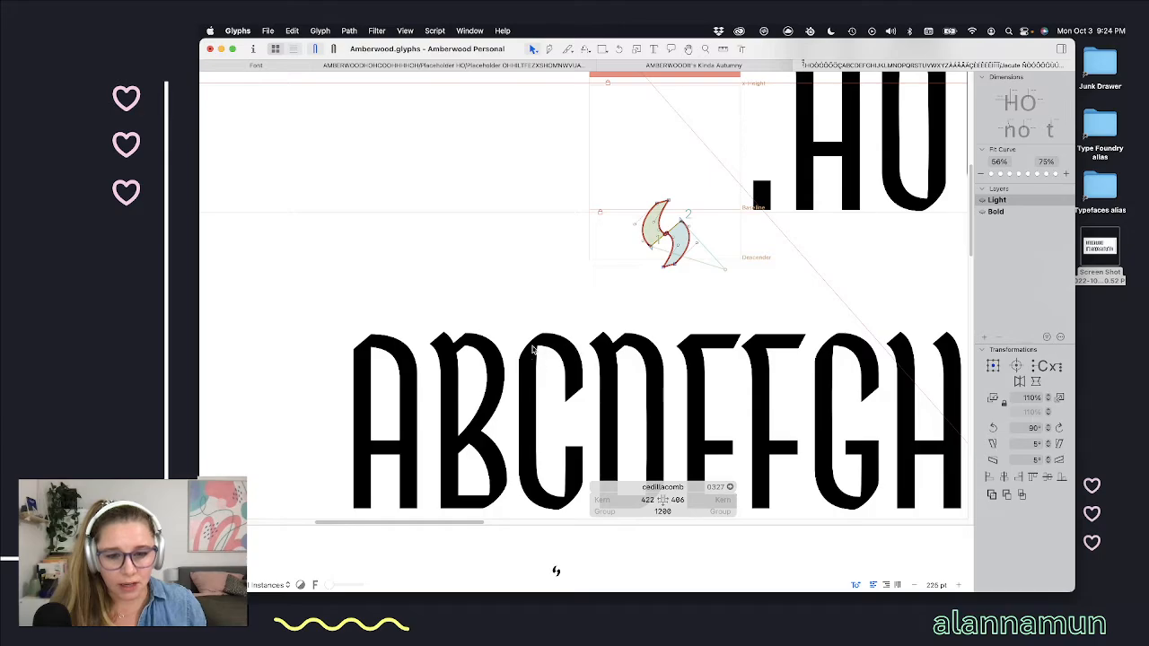
pyautogui.scroll(3, 609, 278)
pyautogui.scroll(2, 687, 249)
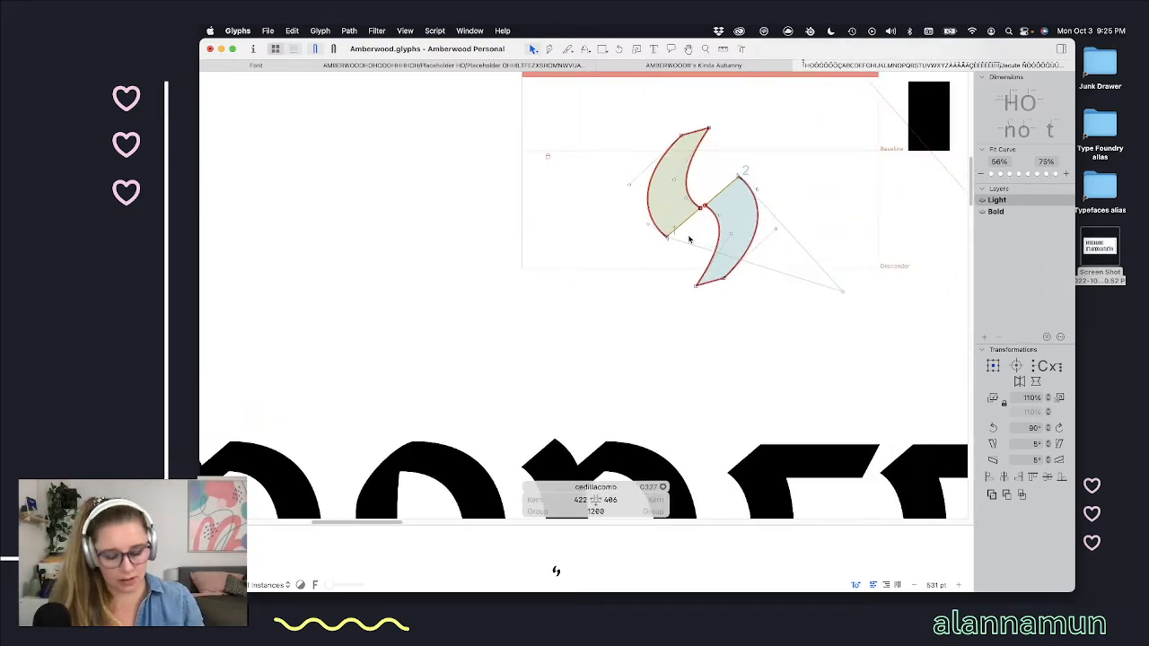
# Step: Draw a closed connecting shape with the Pen tool from the first stroke's lower terminal, curving over to the flipped stroke's upper corner
pyautogui.press('p')
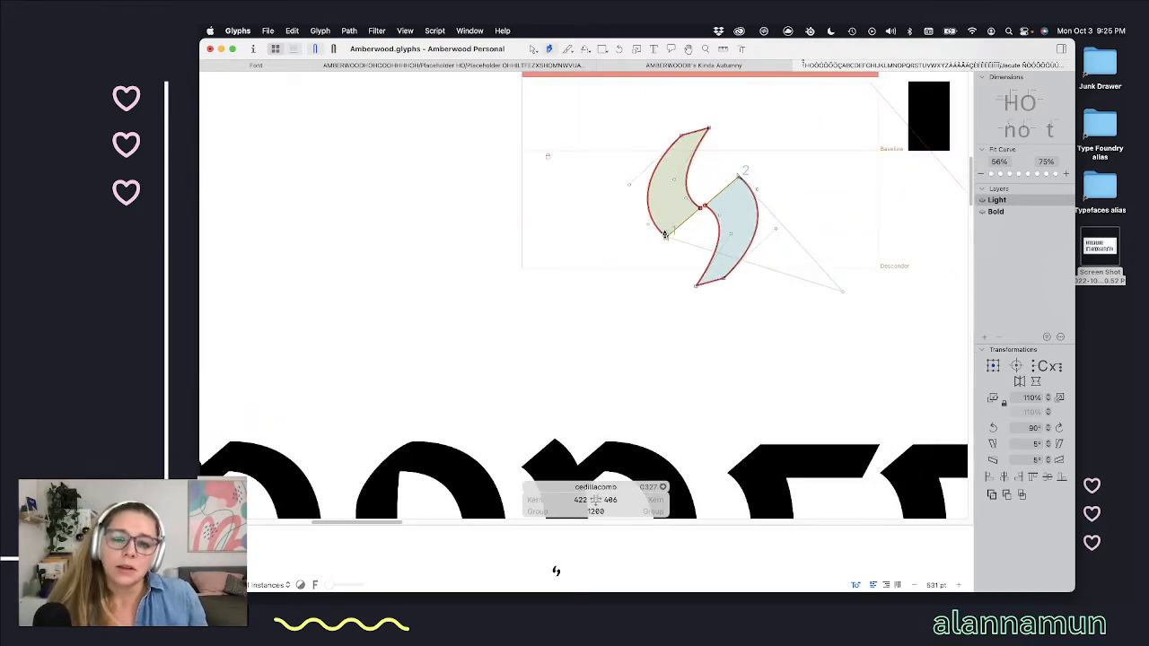
pyautogui.click(665, 234)
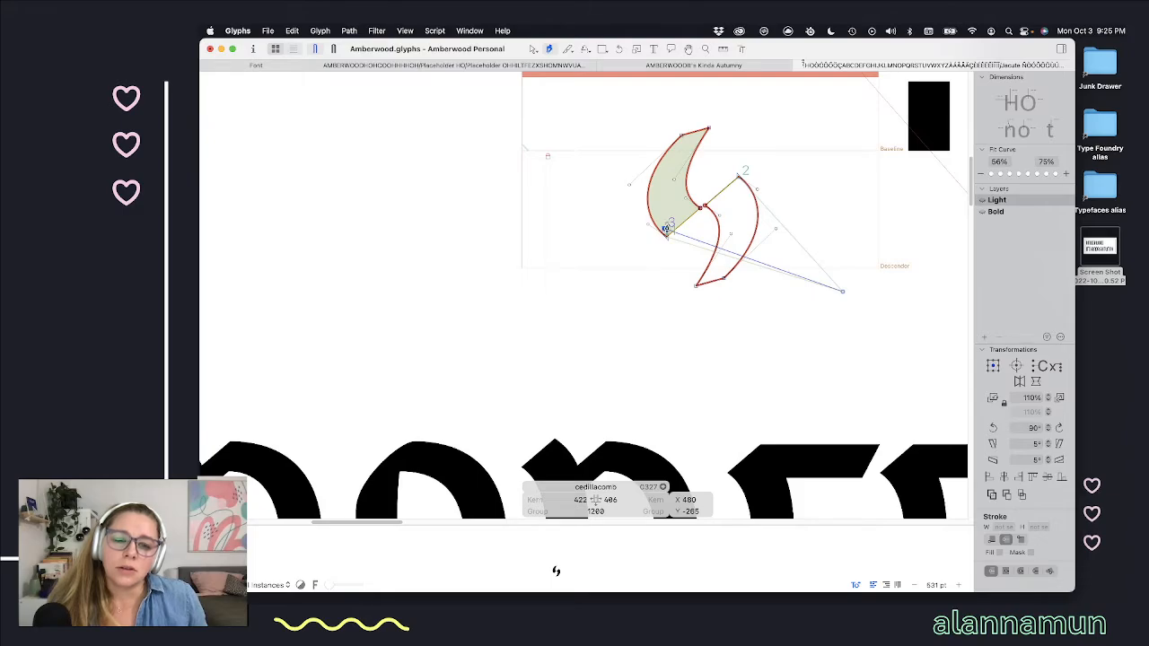
pyautogui.click(736, 175)
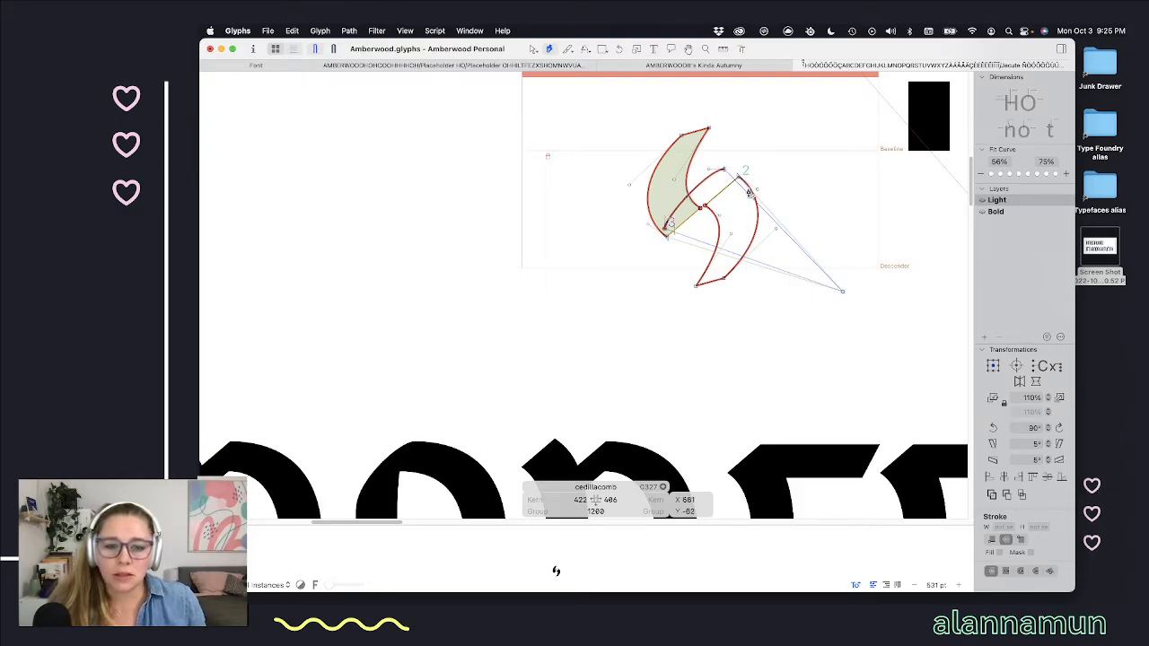
pyautogui.moveTo(750, 188); pyautogui.dragTo(748, 199)
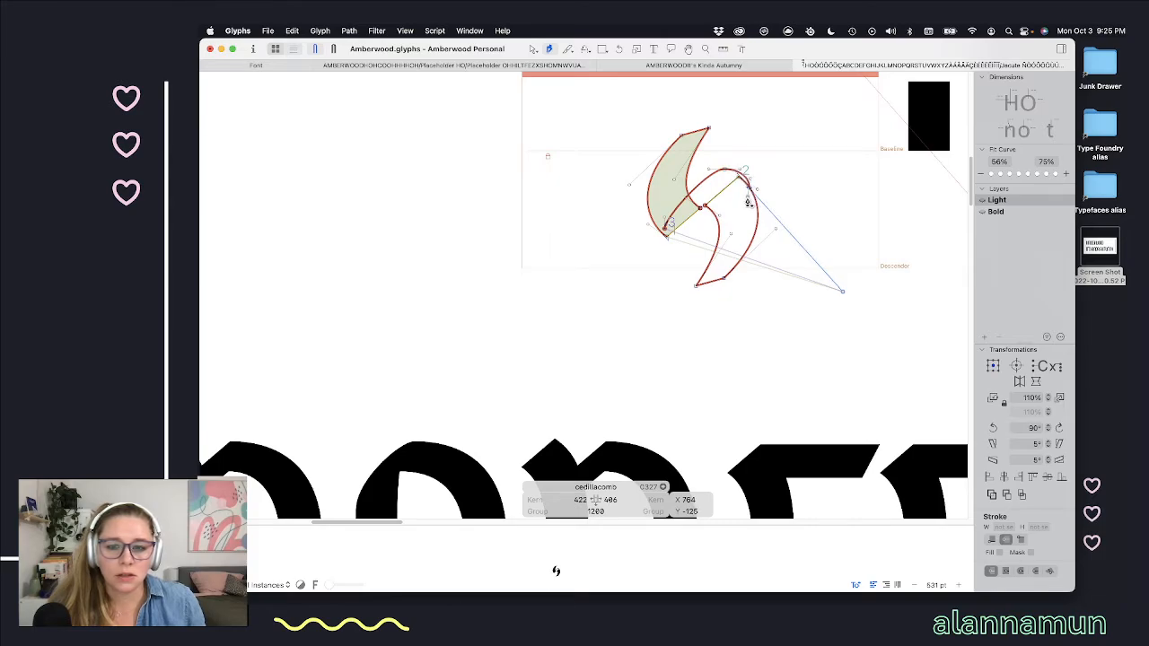
pyautogui.click(667, 231)
pyautogui.press('v')
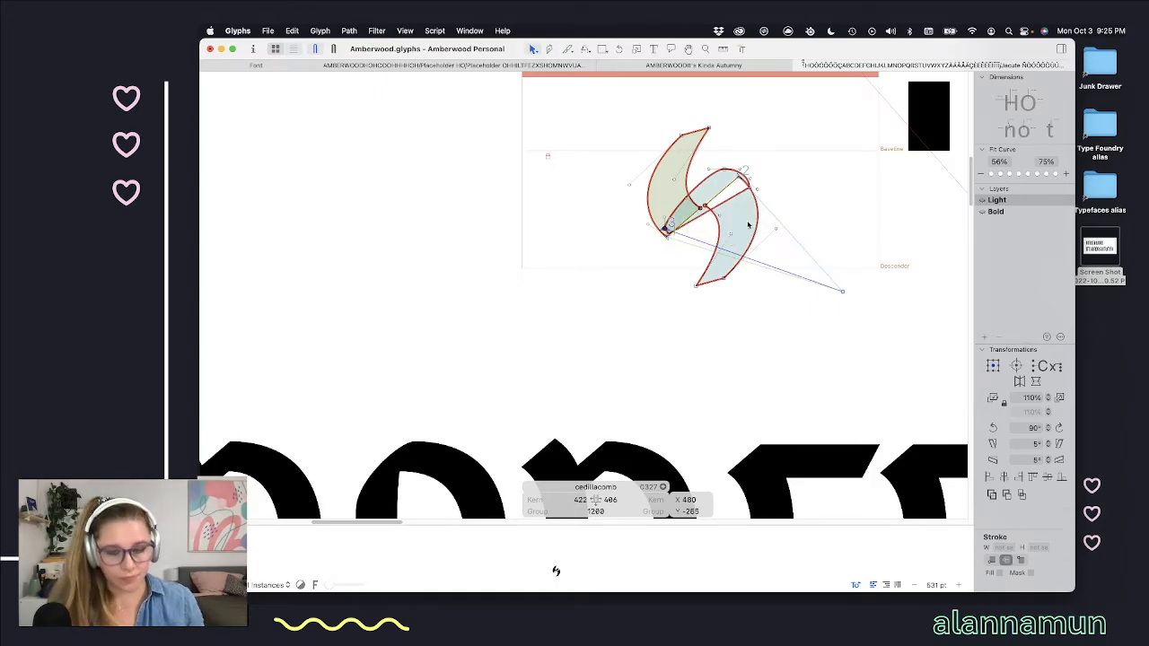
# Step: Align the connecting shape's end node with the flipped stroke's upper corner at X 729, Y -88 and pull in its adjacent handle
pyautogui.moveTo(748, 190)
pyautogui.mouseDown()
pyautogui.moveTo(732, 185)
pyautogui.moveTo(740, 178)
pyautogui.mouseUp()
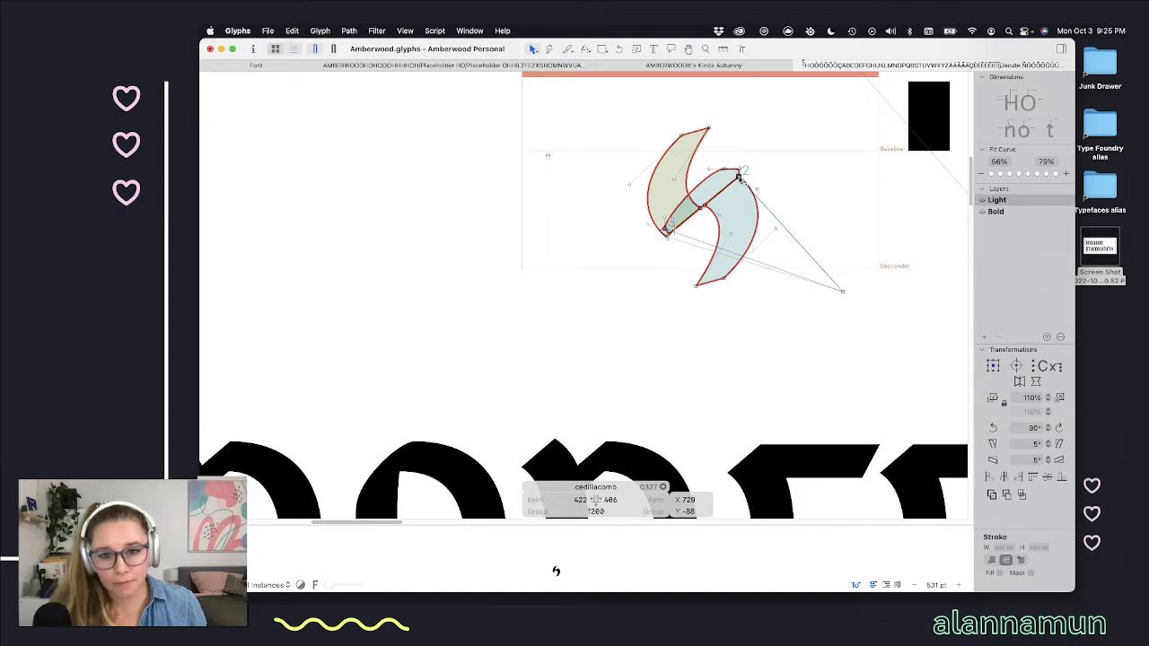
pyautogui.scroll(5, 740, 178)
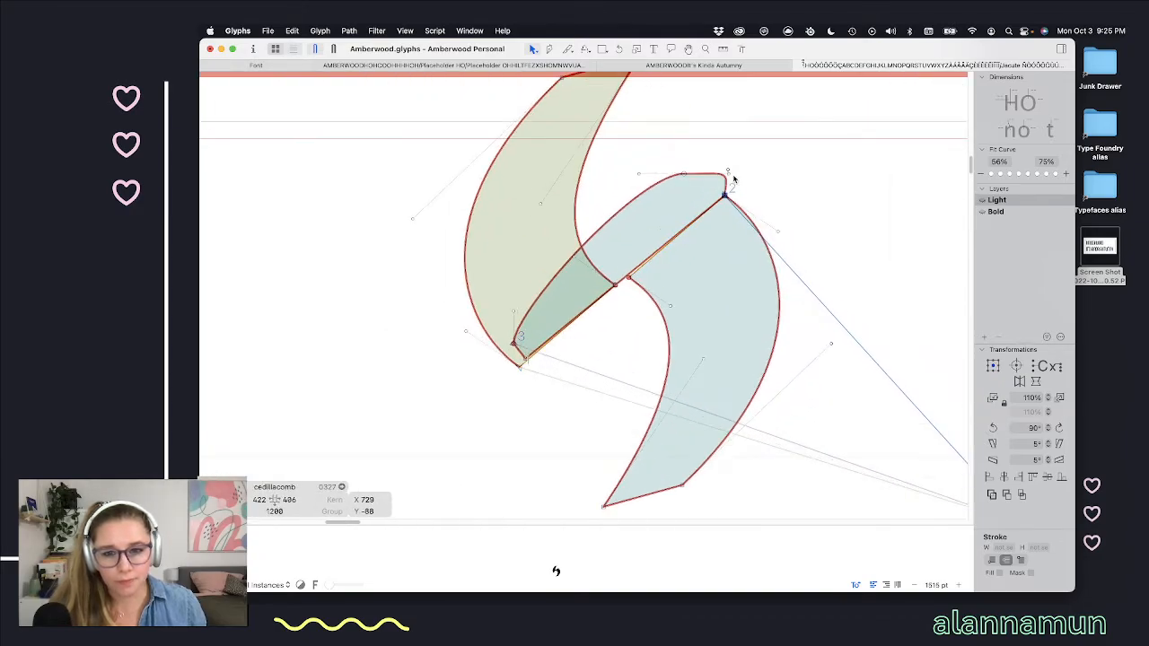
pyautogui.moveTo(727, 173)
pyautogui.mouseDown()
pyautogui.moveTo(731, 199)
pyautogui.moveTo(715, 190)
pyautogui.moveTo(726, 188)
pyautogui.mouseUp()
pyautogui.click(724, 192)
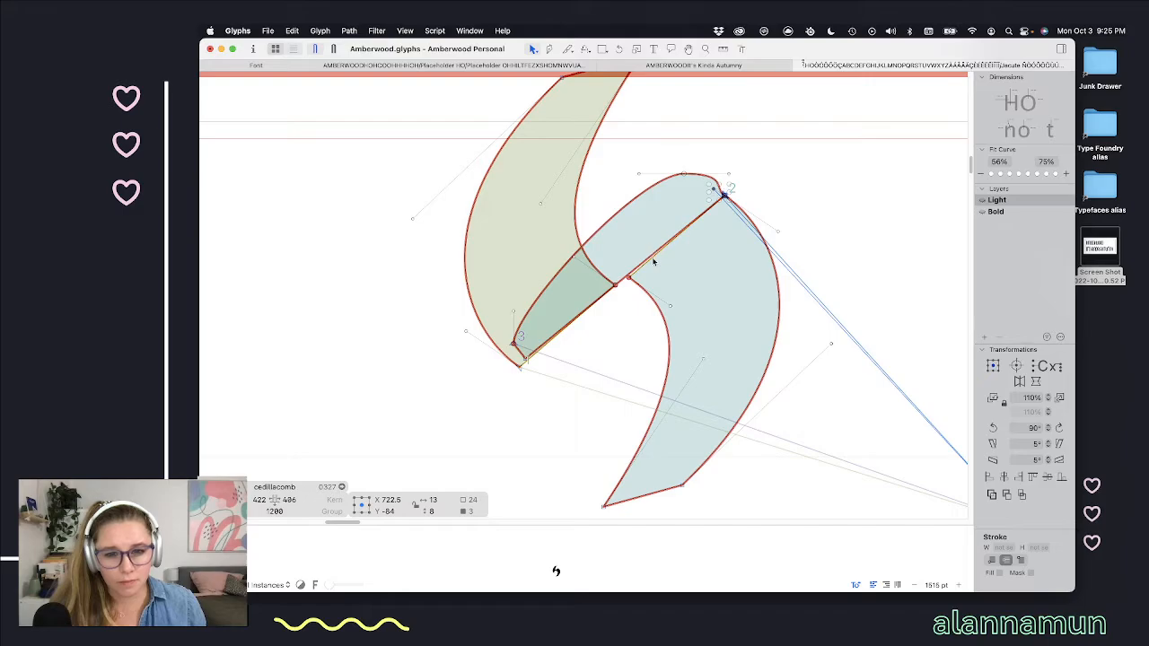
# Step: Move the flipped stroke with the connector's attached end outward to a centre of X 800.5, Y -300
pyautogui.keyDown('shift'); pyautogui.doubleClick(654, 261); pyautogui.keyUp('shift')
pyautogui.hotkey('shift', 'Down')
pyautogui.hotkey('shift', 'Down')
pyautogui.hotkey('shift', 'Down')
pyautogui.hotkey('shift', 'Down')
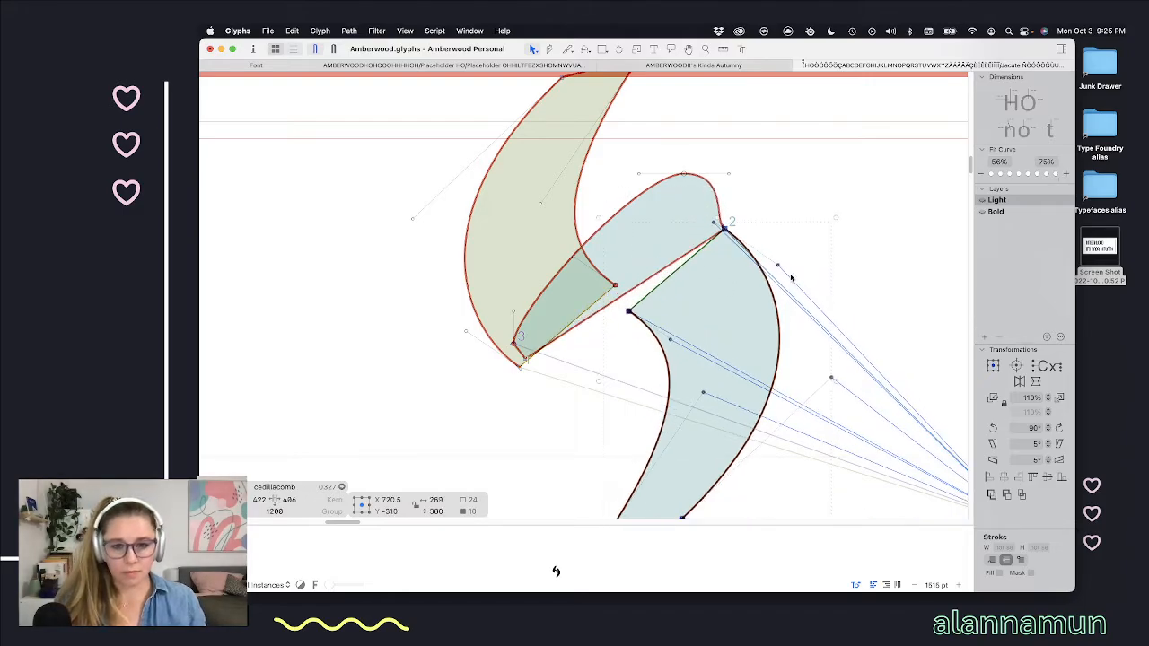
pyautogui.hotkey('shift', 'Right')
pyautogui.hotkey('shift', 'Right')
pyautogui.hotkey('shift', 'Right')
pyautogui.hotkey('shift', 'Up')
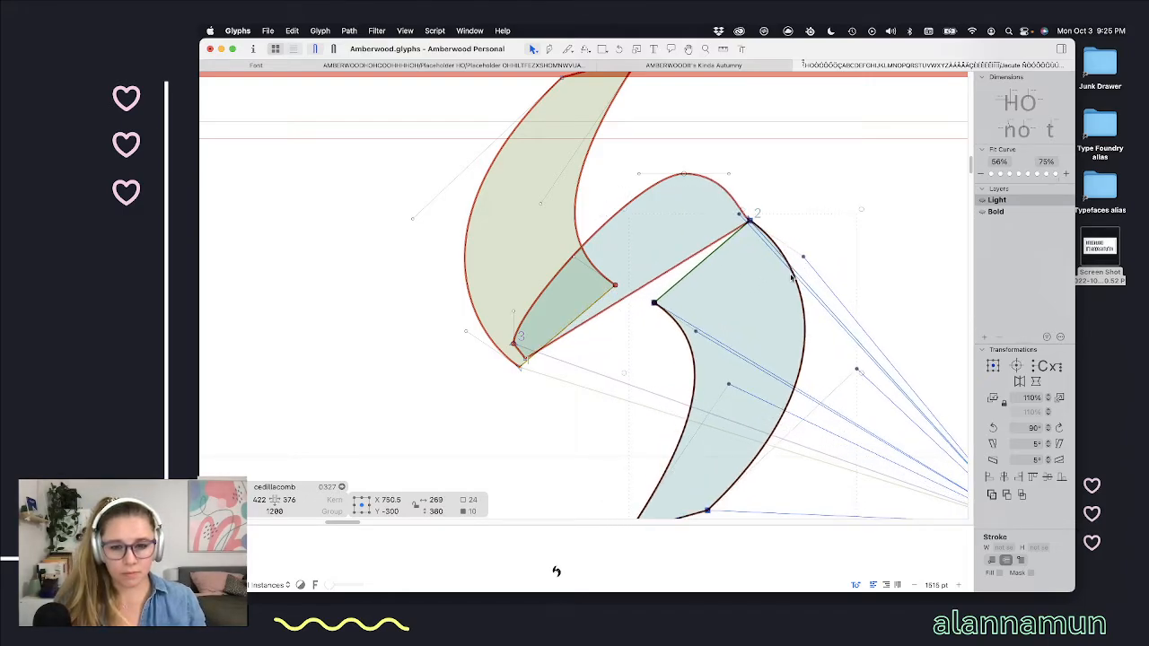
pyautogui.hotkey('shift', 'Up')
pyautogui.hotkey('shift', 'Right')
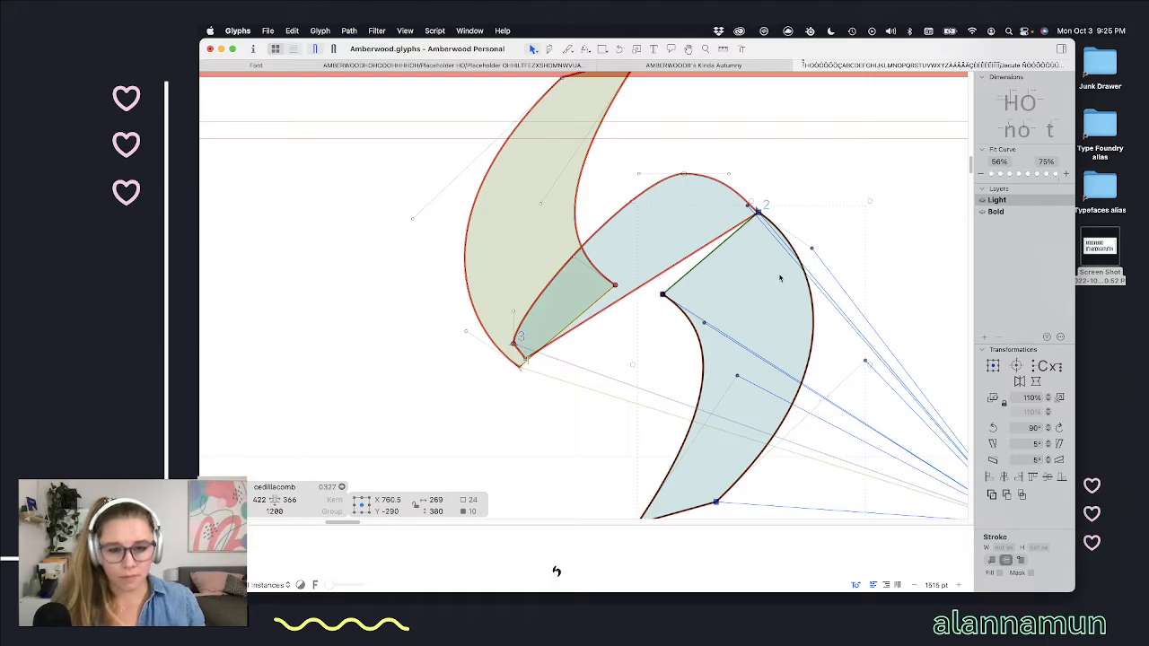
pyautogui.hotkey('shift', 'Right')
pyautogui.hotkey('shift', 'Right')
pyautogui.hotkey('shift', 'Right')
pyautogui.hotkey('shift', 'Right')
pyautogui.hotkey('shift', 'Down')
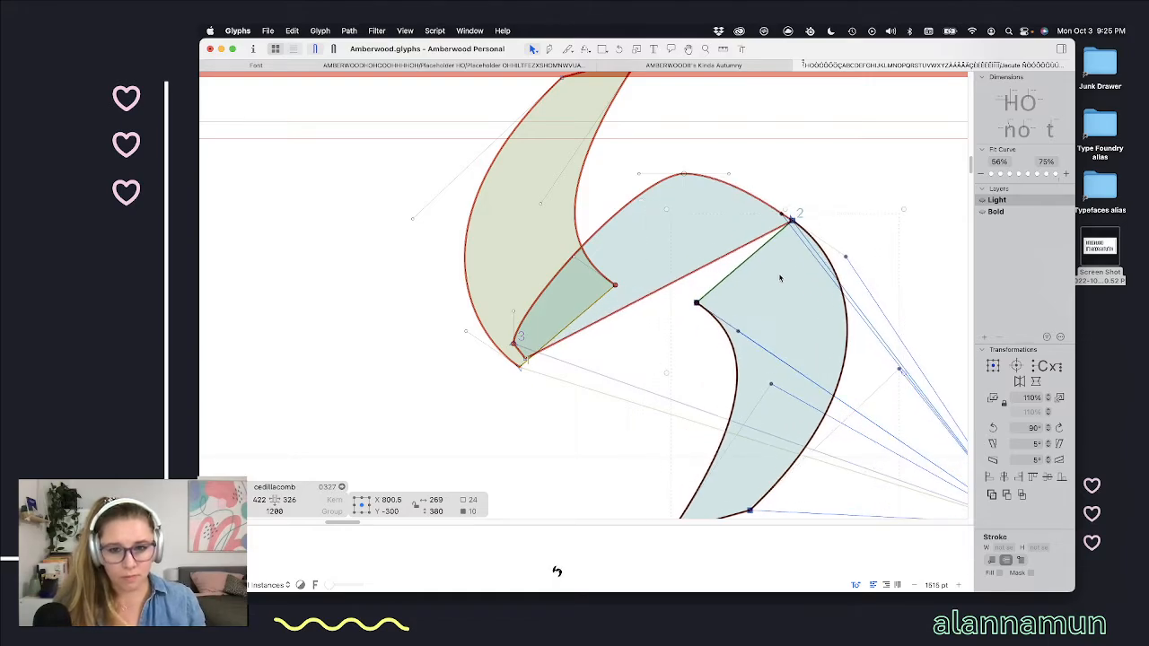
pyautogui.click(746, 188)
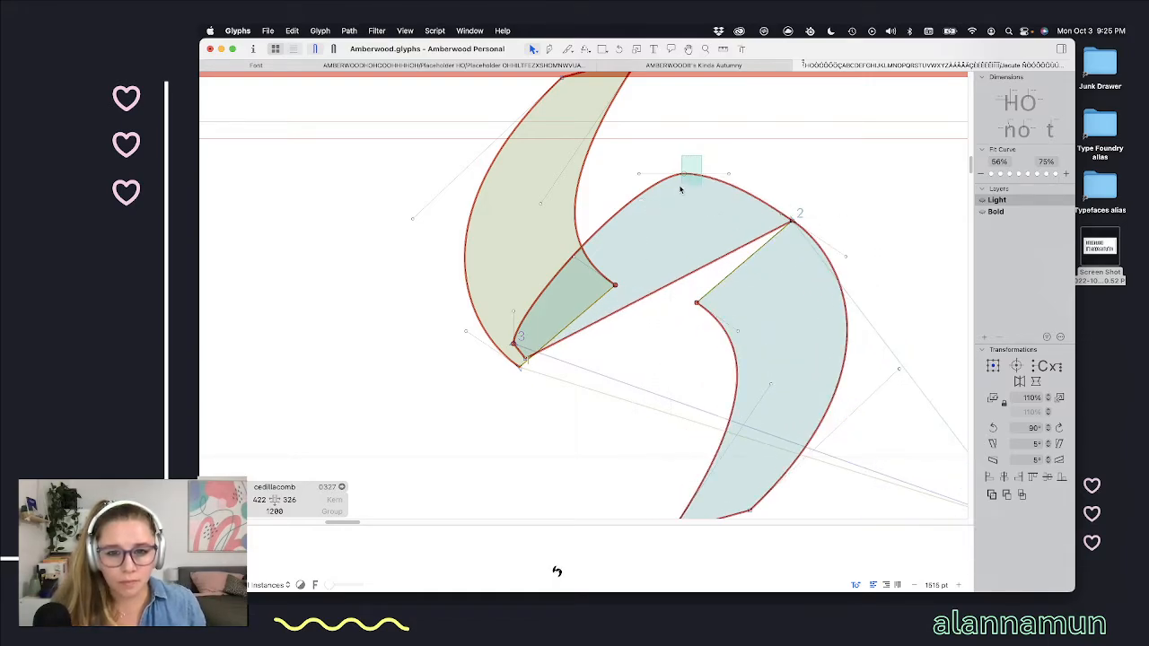
# Step: Shift the connector's top node to X 721 and raise it slightly, and snap its lower corner onto the first stroke's terminal
pyautogui.click(683, 176)
pyautogui.hotkey('shift', 'Right')
pyautogui.hotkey('shift', 'Right')
pyautogui.hotkey('shift', 'Right')
pyautogui.hotkey('shift', 'Right')
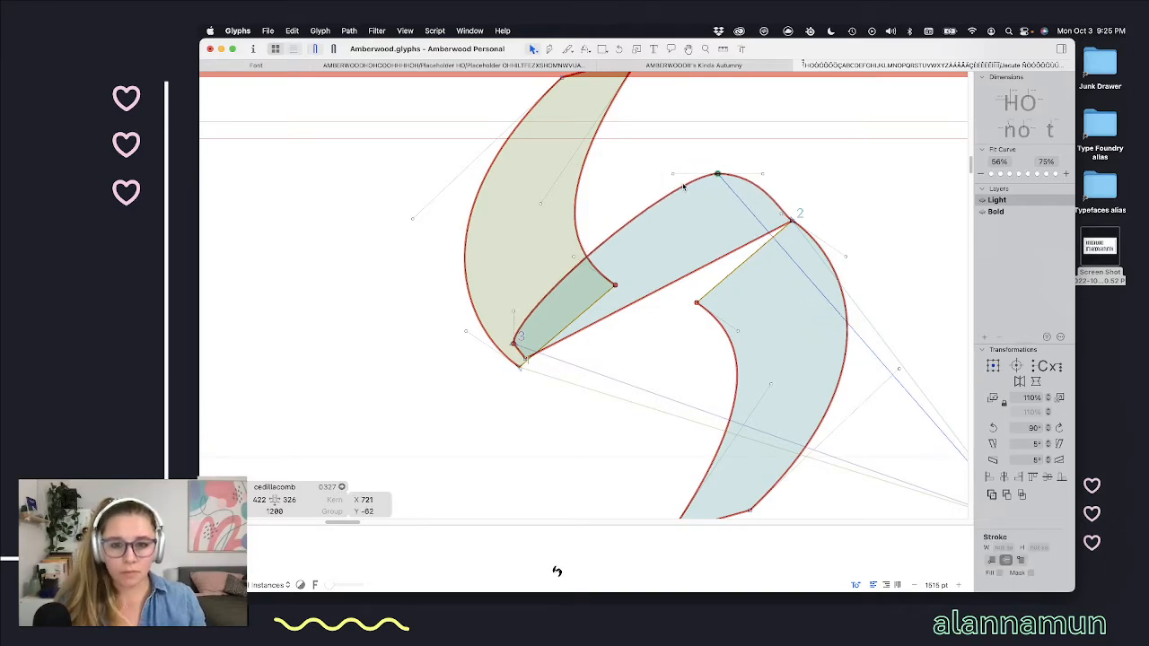
pyautogui.hotkey('shift', 'Up')
pyautogui.click(564, 361)
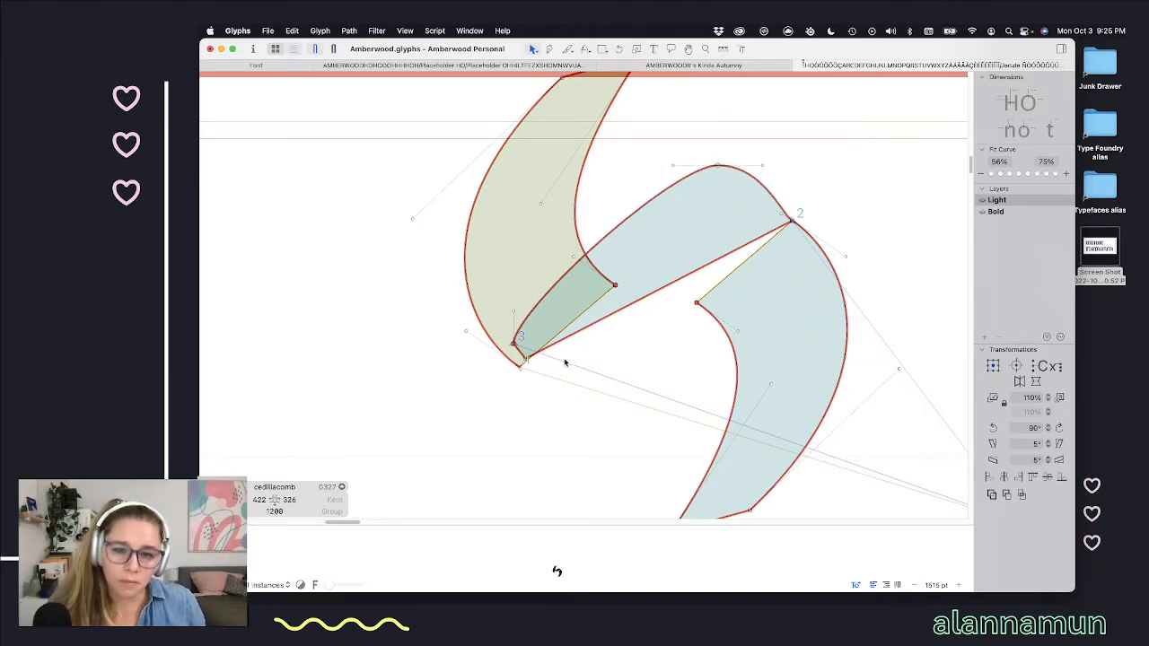
pyautogui.click(519, 364)
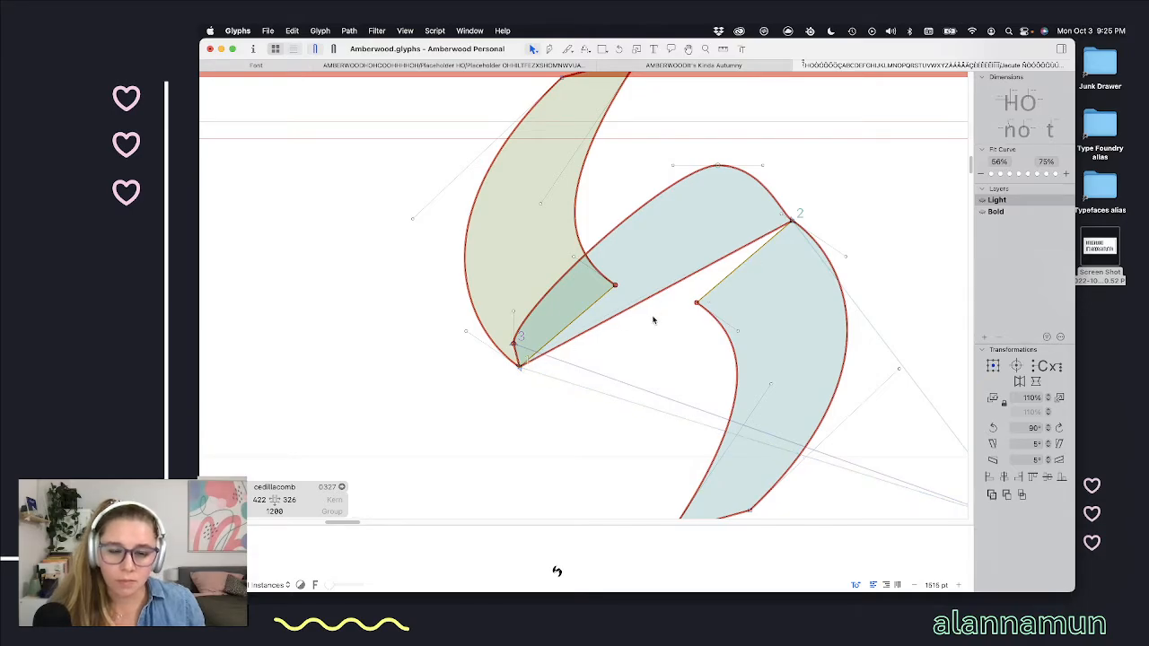
# Step: Correct the path direction of all three cedilla shapes and preview the filled glyph
pyautogui.press('space')
pyautogui.press('super+minus')
pyautogui.press('super+minus')
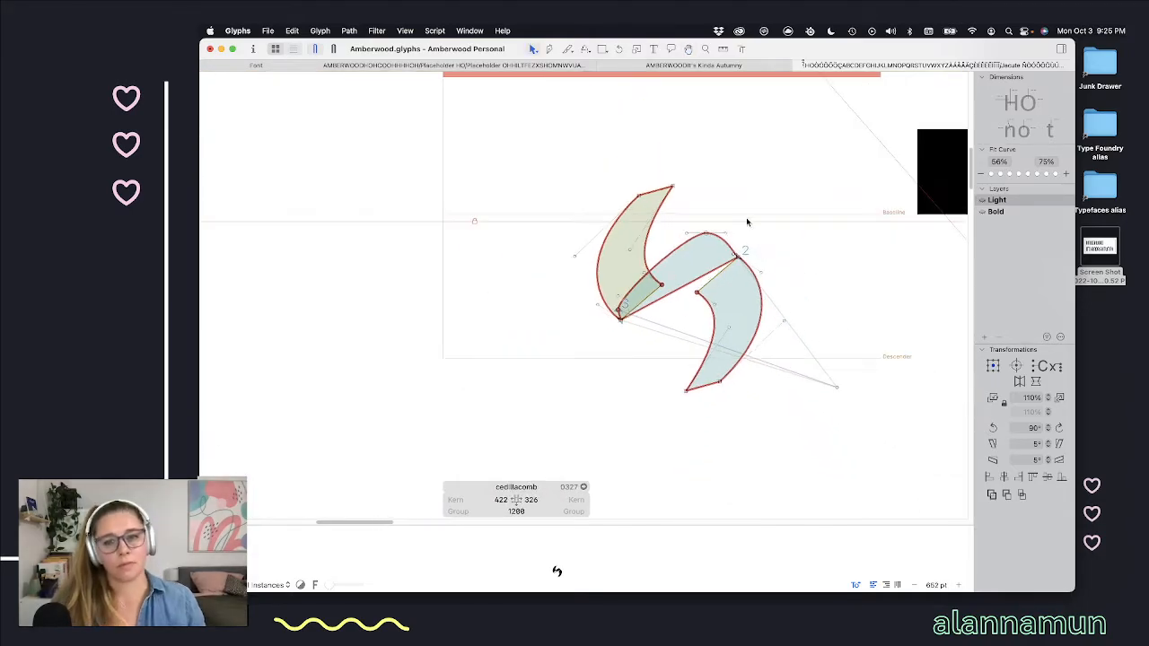
pyautogui.moveTo(851, 137); pyautogui.dragTo(542, 425)
pyautogui.press('super+shift+r')
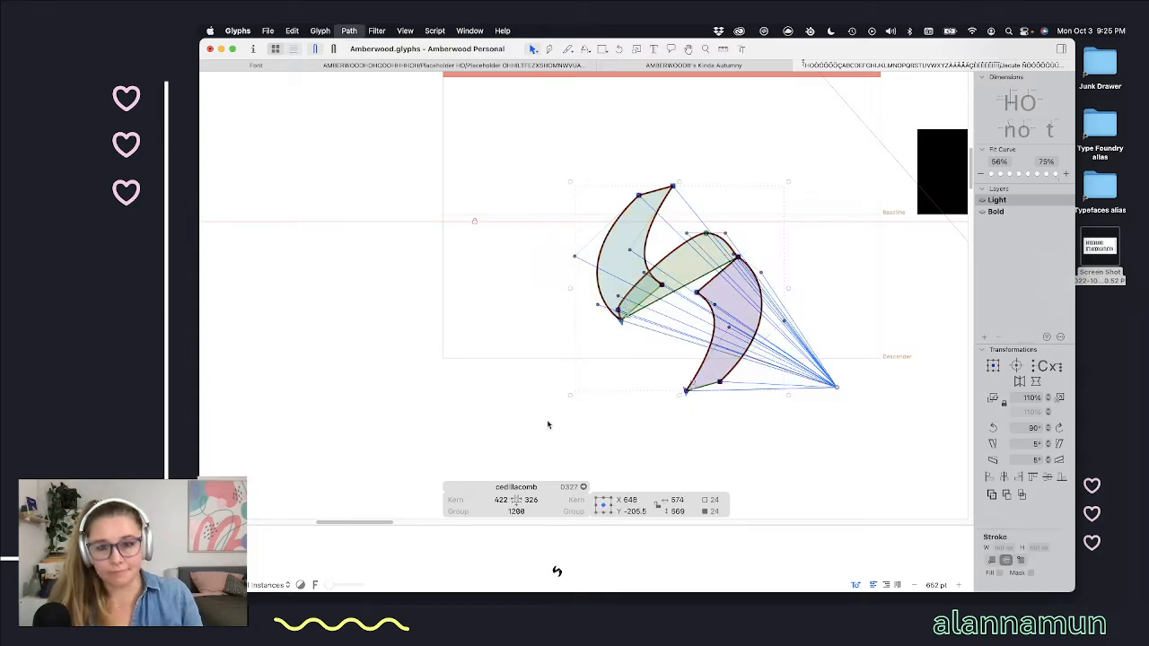
pyautogui.click(811, 219)
pyautogui.press('space')
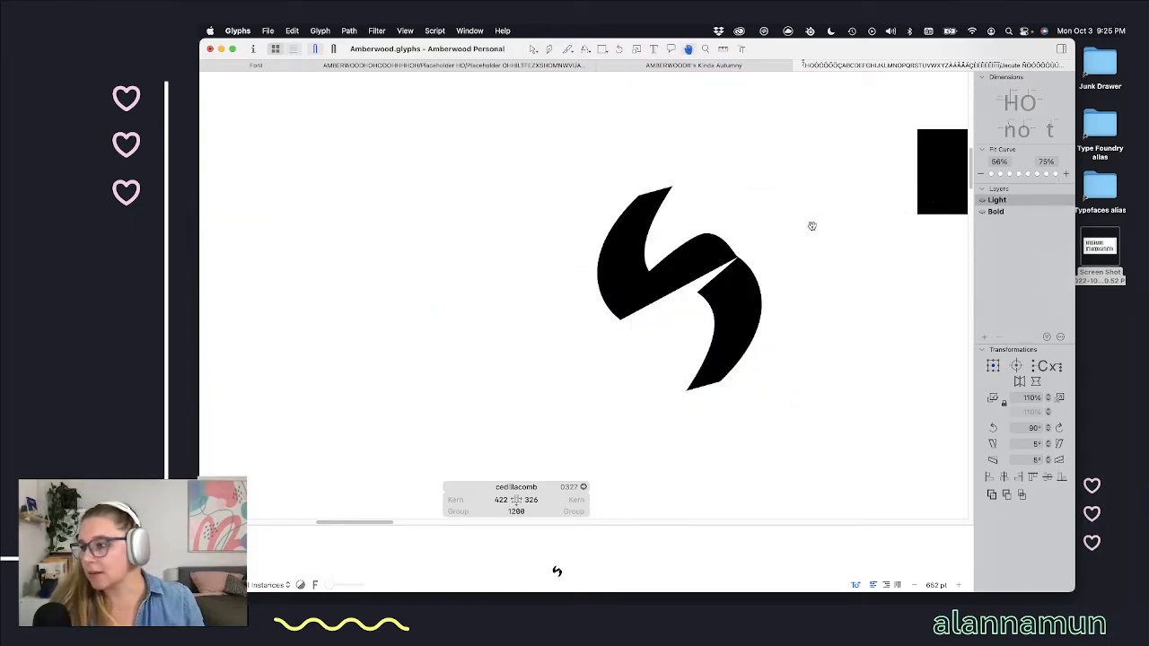
pyautogui.scroll(-2, 659, 333)
pyautogui.press('space')
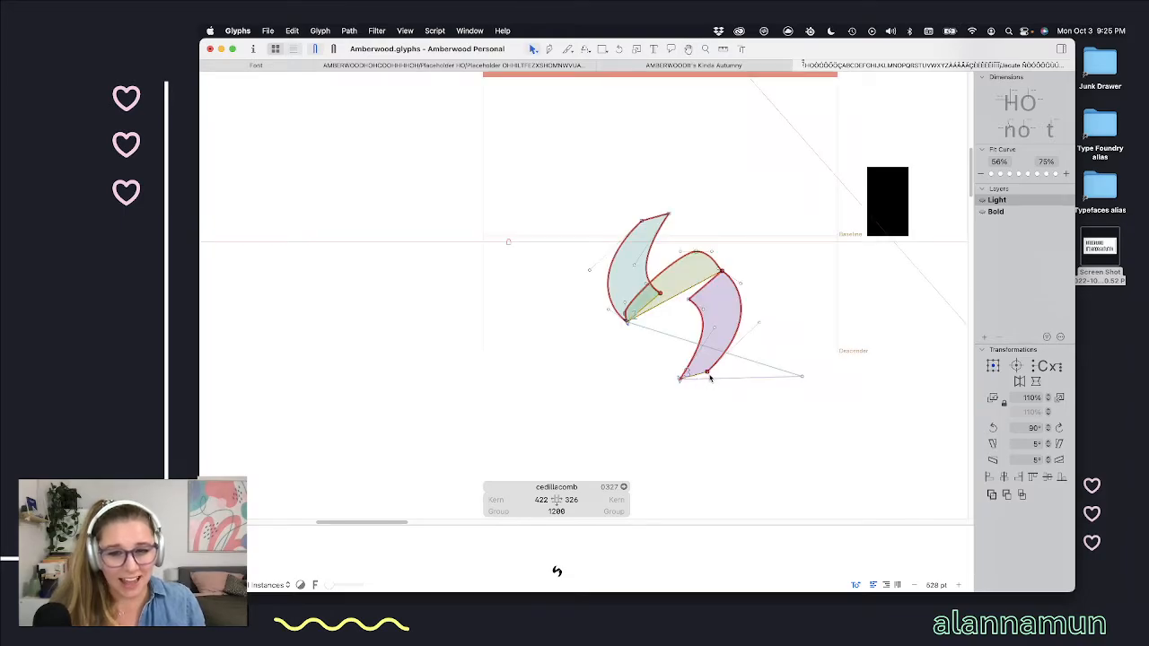
# Step: Add two nodes along the lower stroke's bottom edge at X 739, Y -470 and X 701, Y -480
pyautogui.click(701, 378)
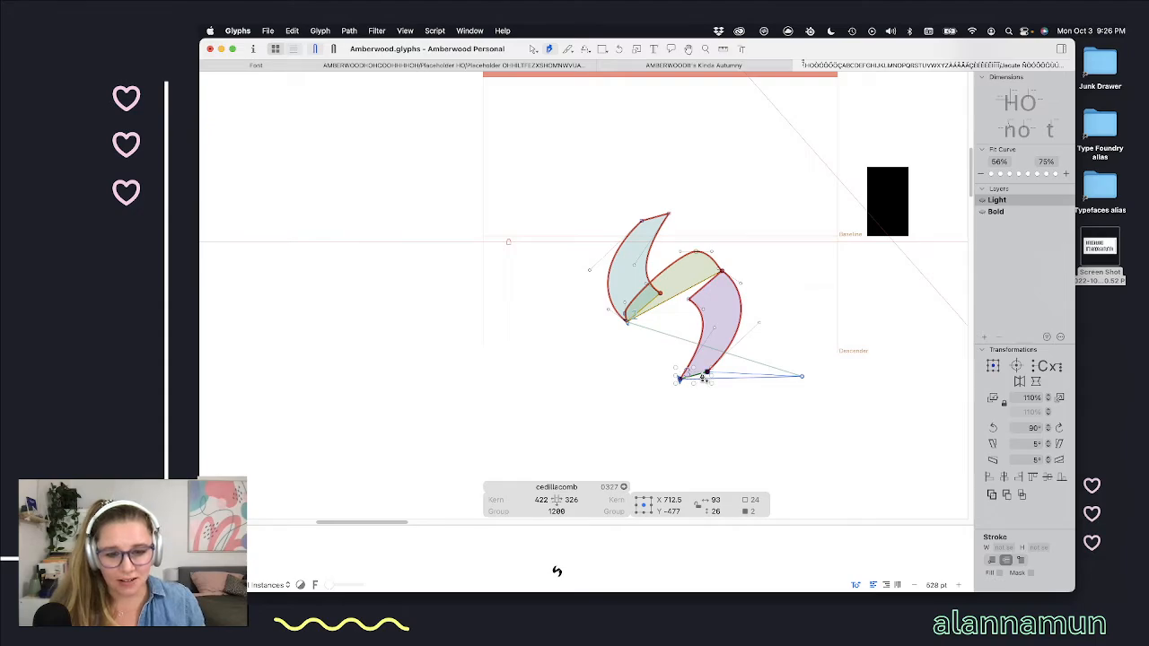
pyautogui.press('Escape')
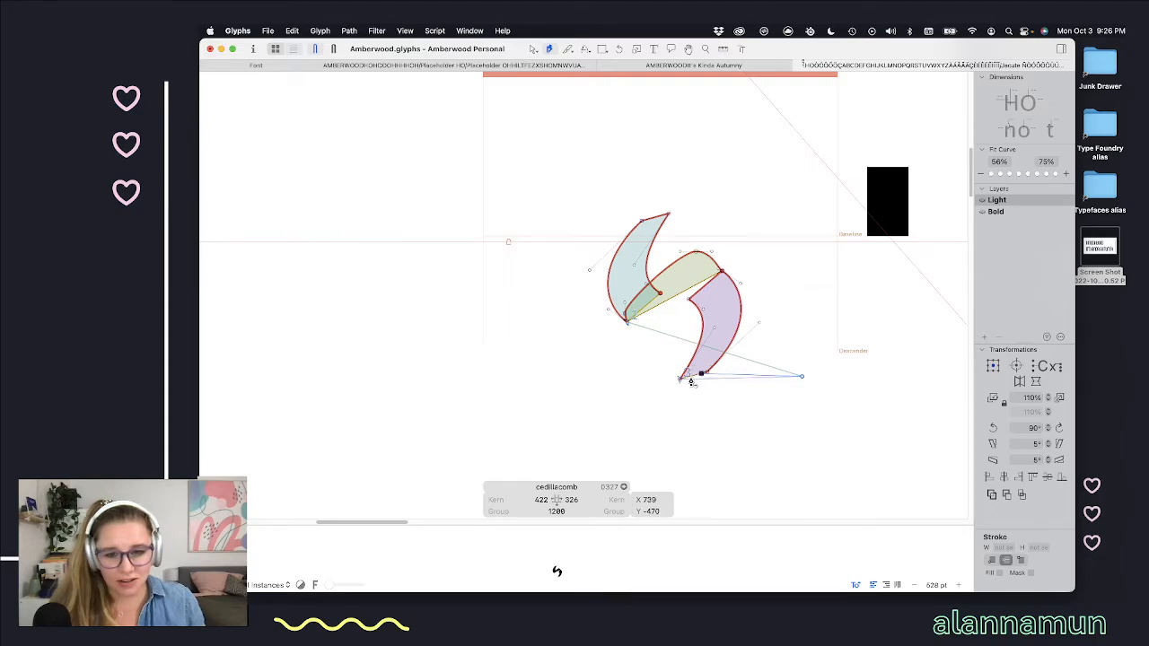
pyautogui.press('v')
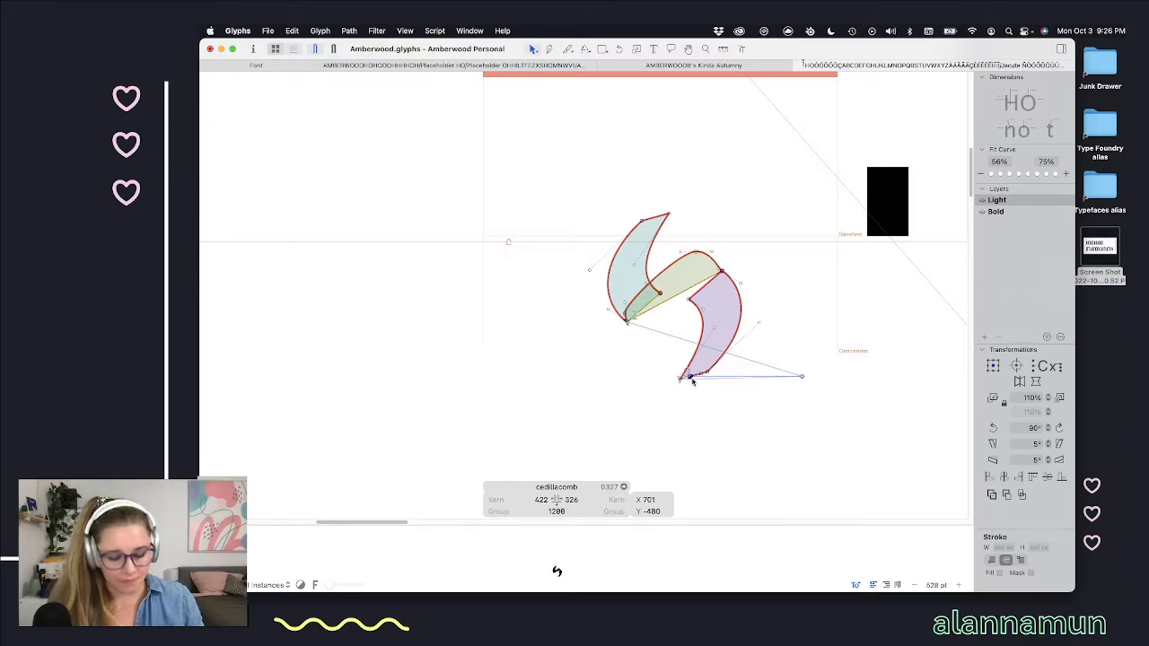
# Step: Pull the bottom edge out into a horizontal tail ending at X 337, Y -456, and set its outer corner to X 727, Y -506
pyautogui.moveTo(695, 386); pyautogui.dragTo(582, 391)
pyautogui.moveTo(690, 378); pyautogui.dragTo(584, 378)
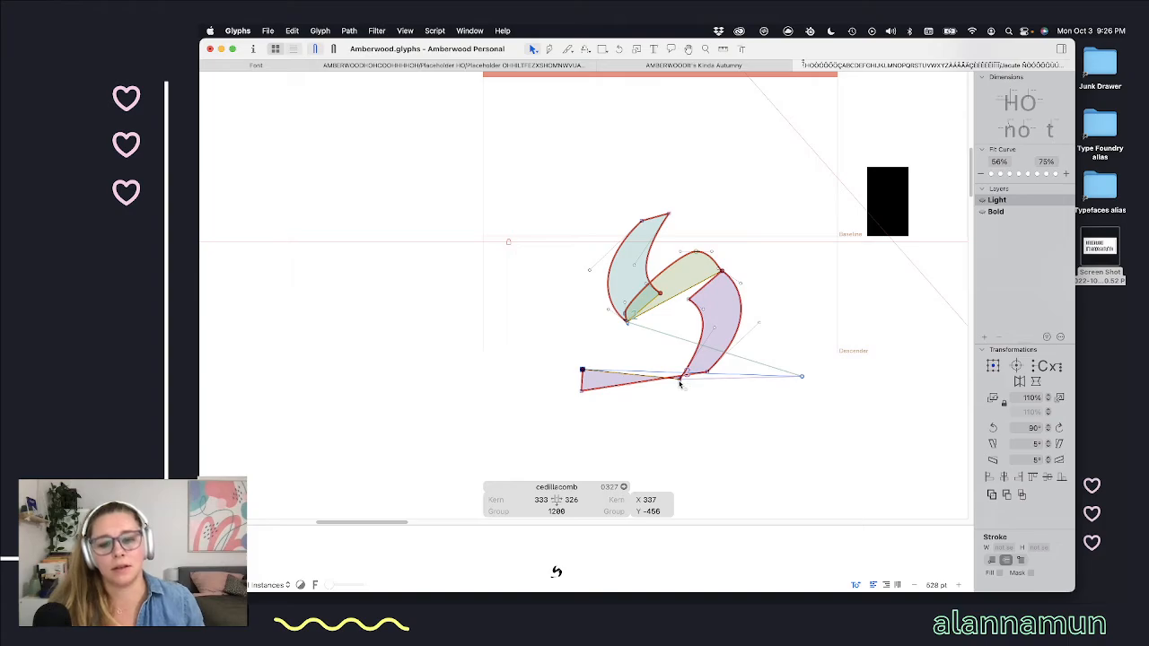
pyautogui.moveTo(680, 378)
pyautogui.mouseDown()
pyautogui.moveTo(686, 370)
pyautogui.moveTo(698, 386)
pyautogui.mouseUp()
pyautogui.click(718, 381)
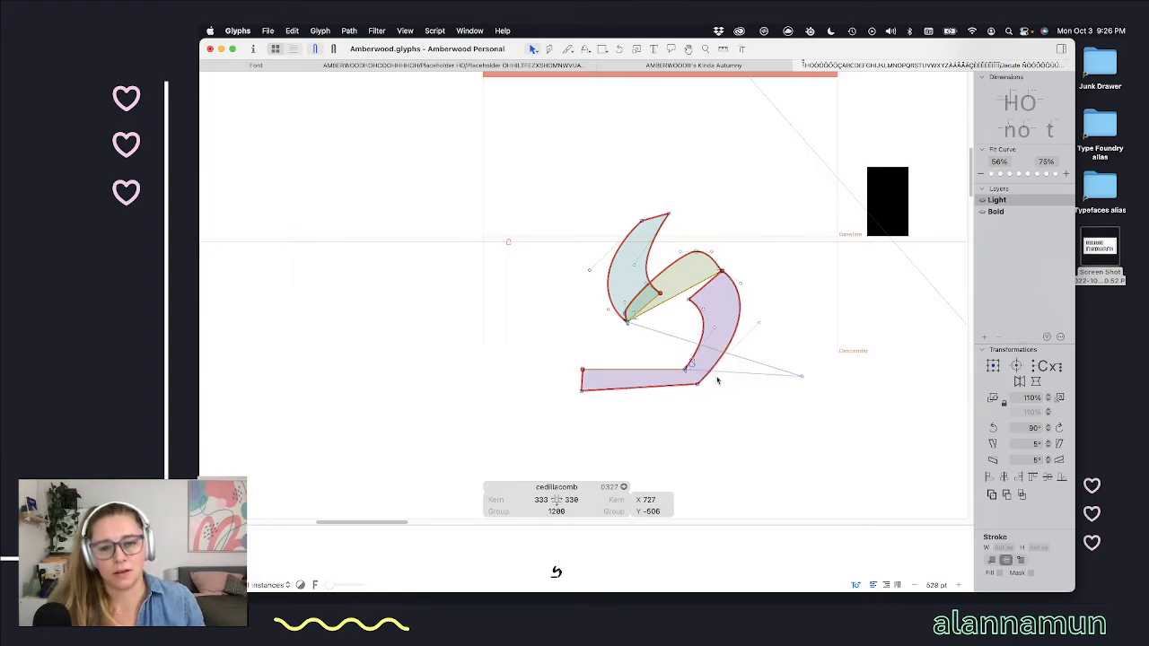
pyautogui.press('space')
pyautogui.press('space')
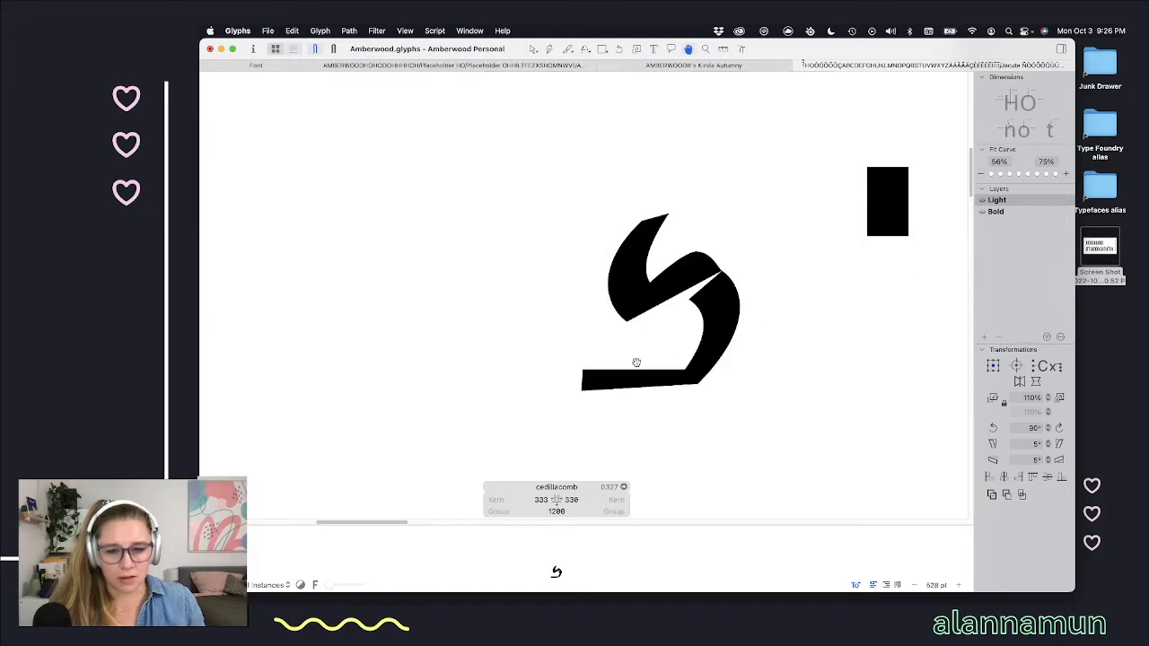
# Step: Lower the connector's top node to X 683, Y -72 to smooth the upper curve
pyautogui.scroll(5, 673, 301)
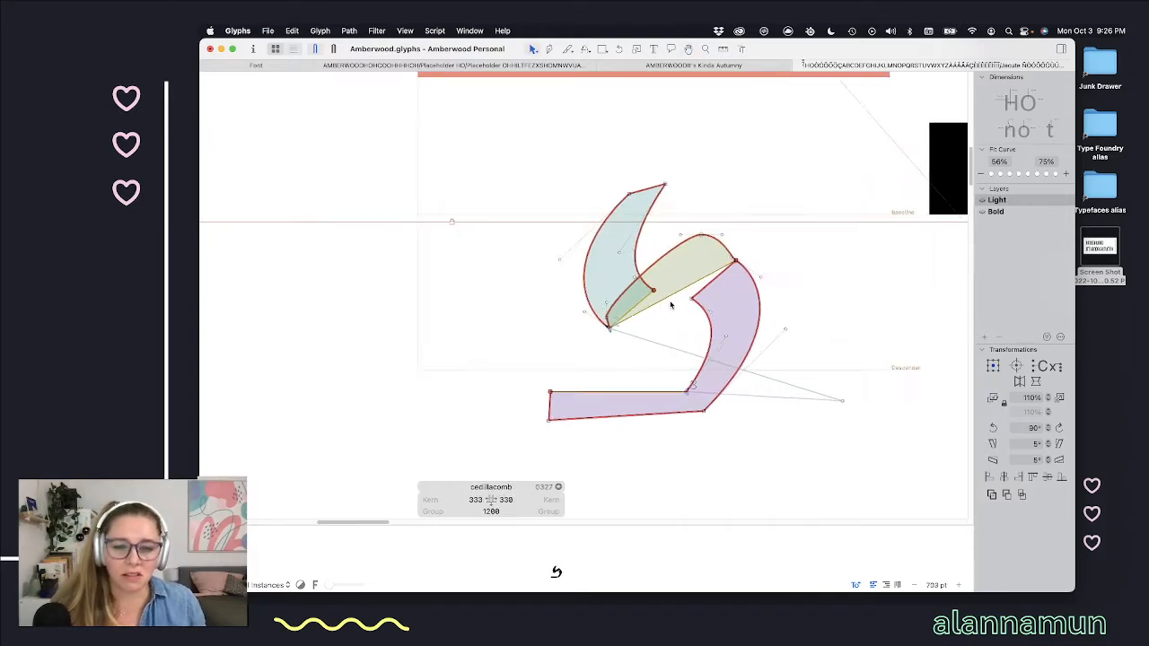
pyautogui.press('space')
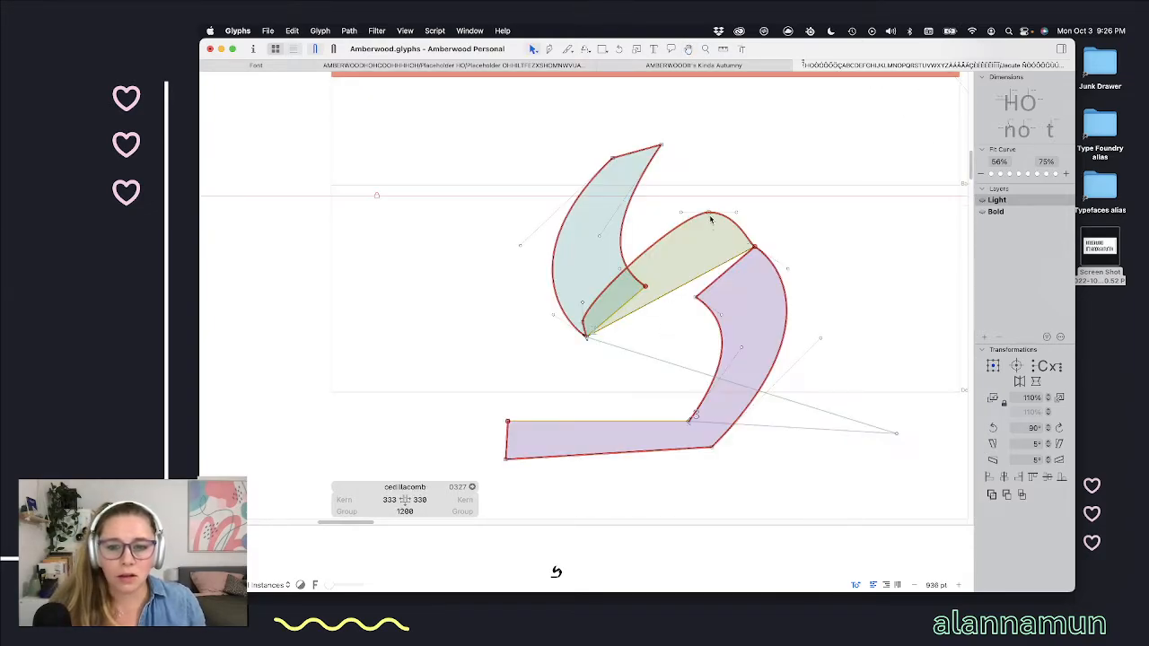
pyautogui.moveTo(712, 218); pyautogui.dragTo(689, 222)
pyautogui.press('space')
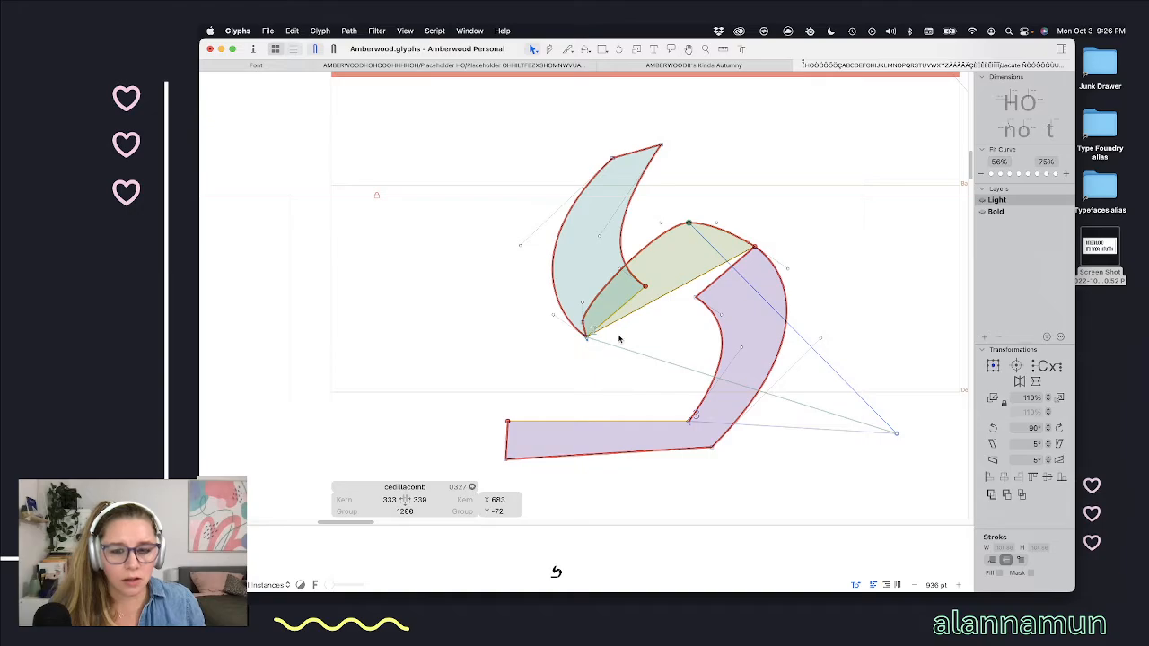
# Step: Add a node on the connector's lower edge and pull it down to X 554, Y -340 to thicken the diagonal and close the gap
pyautogui.press('p')
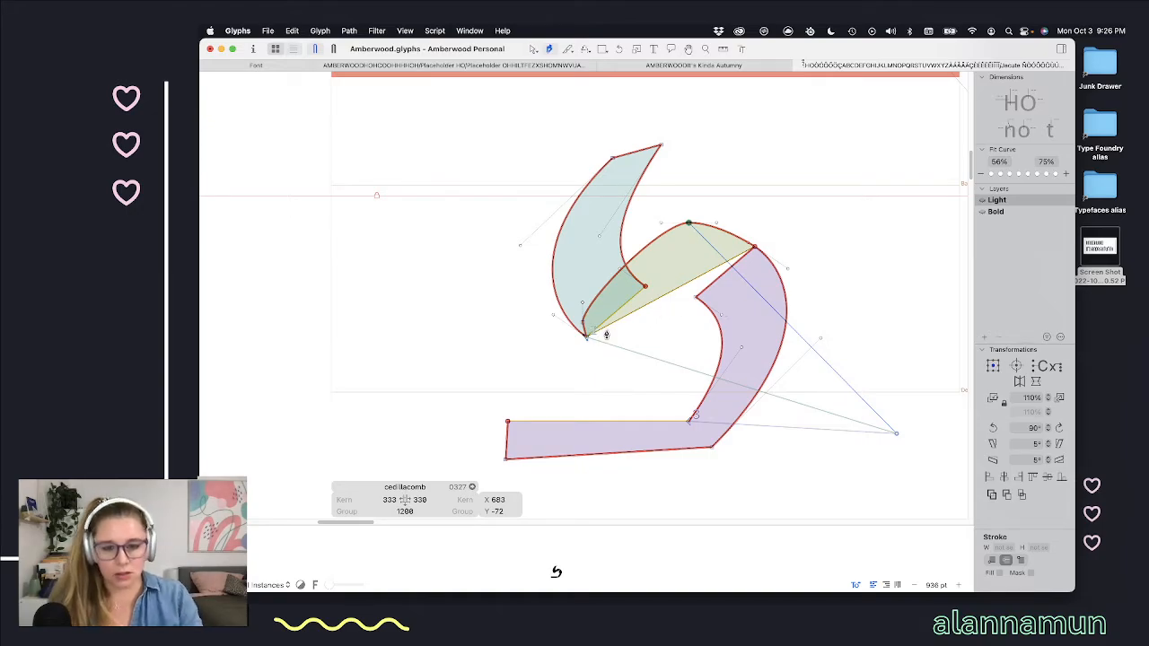
pyautogui.click(609, 325)
pyautogui.press('v')
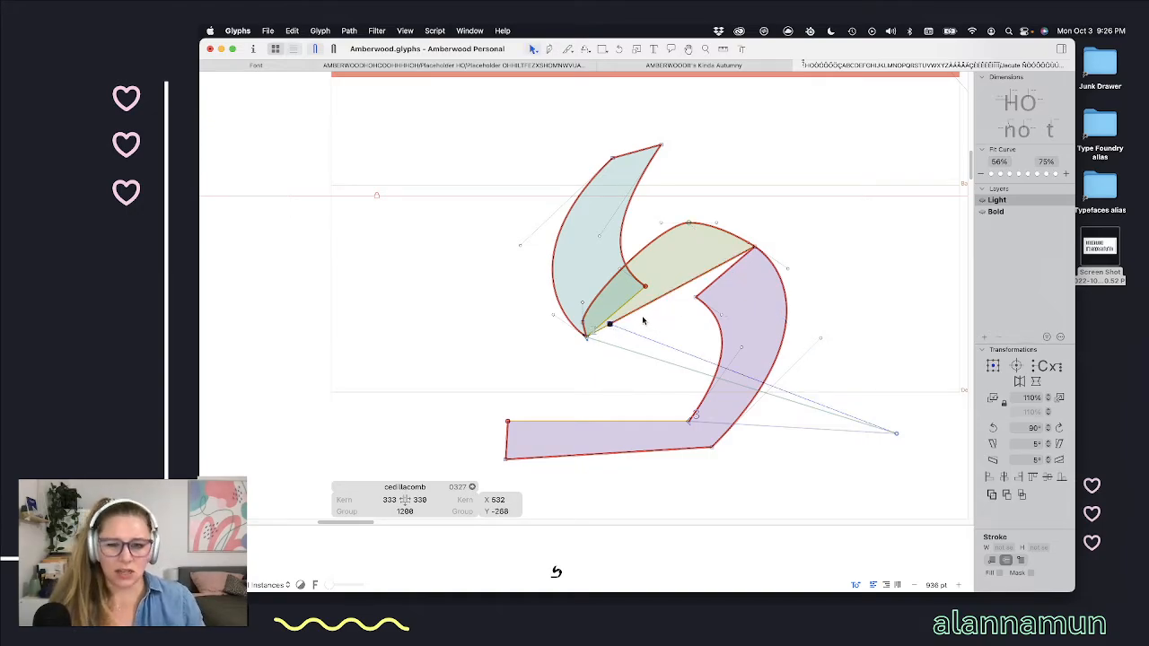
pyautogui.moveTo(609, 324); pyautogui.dragTo(620, 364)
pyautogui.press('space')
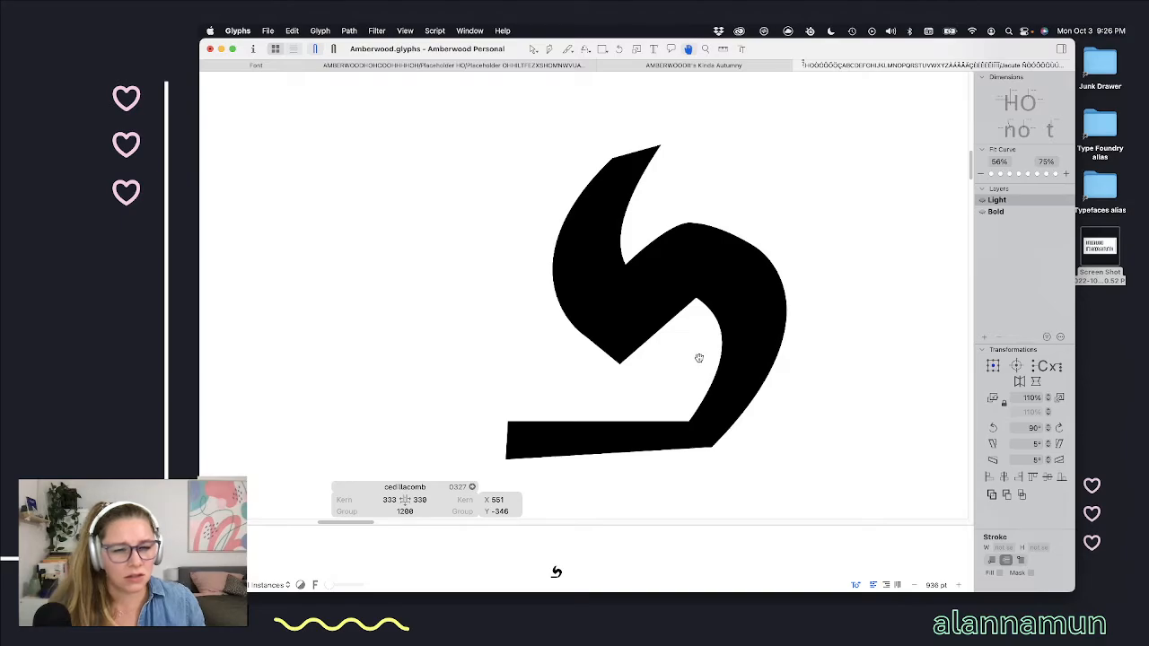
pyautogui.scroll(3, 618, 361)
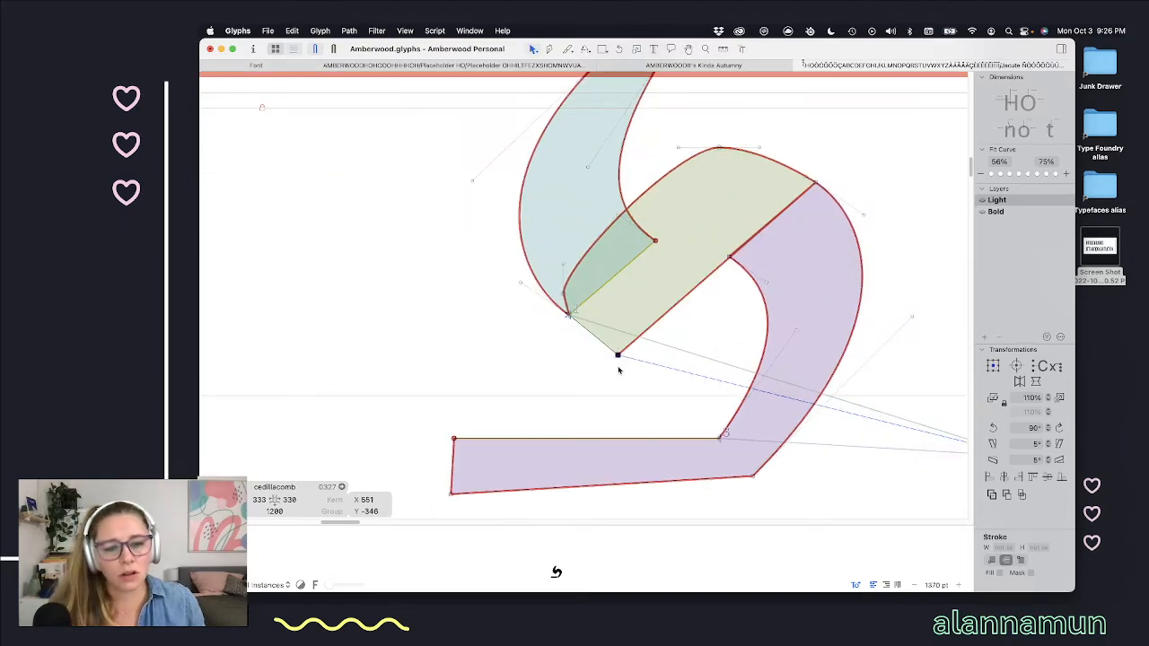
pyautogui.moveTo(617, 345); pyautogui.dragTo(617, 339)
pyautogui.press('space')
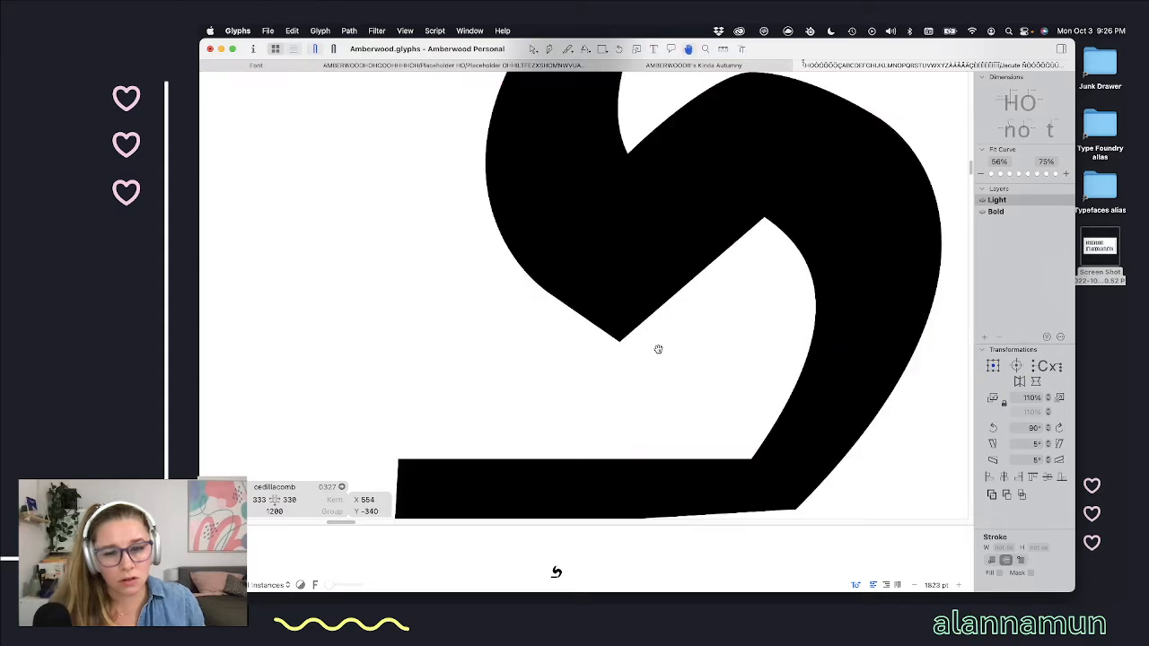
pyautogui.scroll(-10, 618, 341)
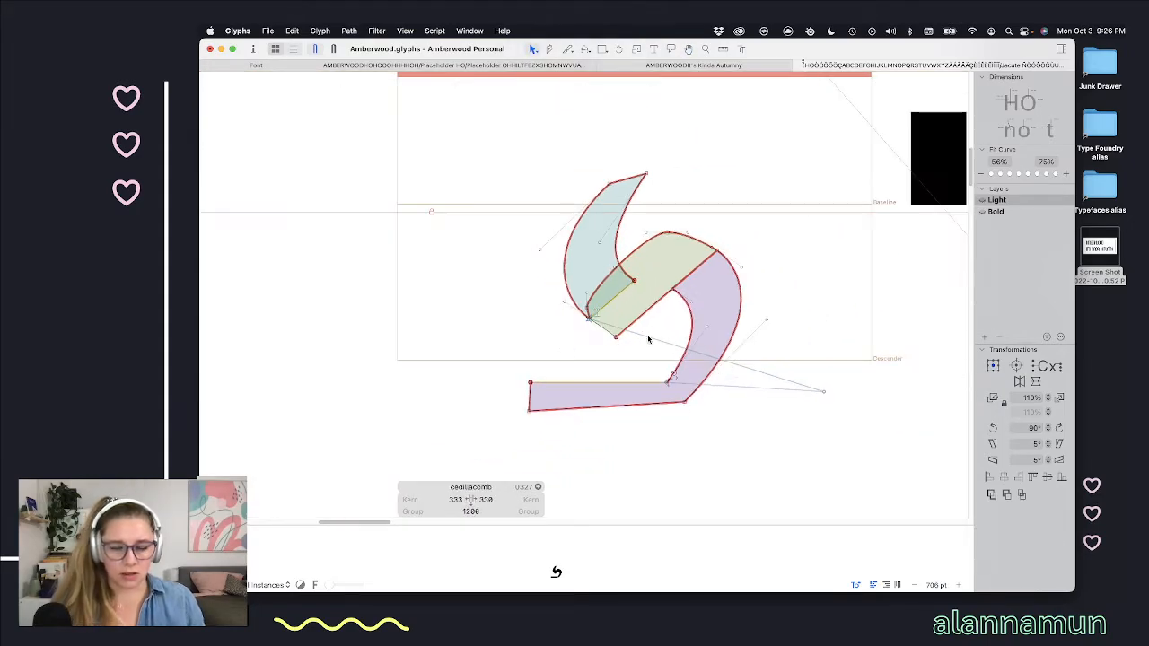
pyautogui.press('space')
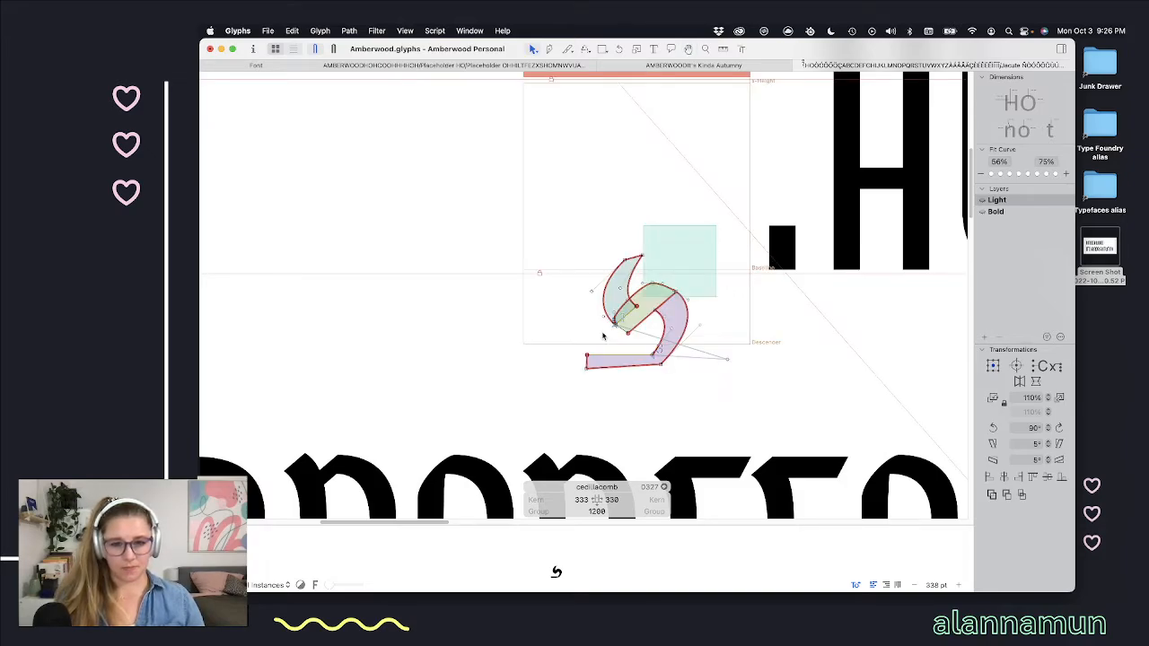
pyautogui.press('super+a')
pyautogui.press('BackSpace')
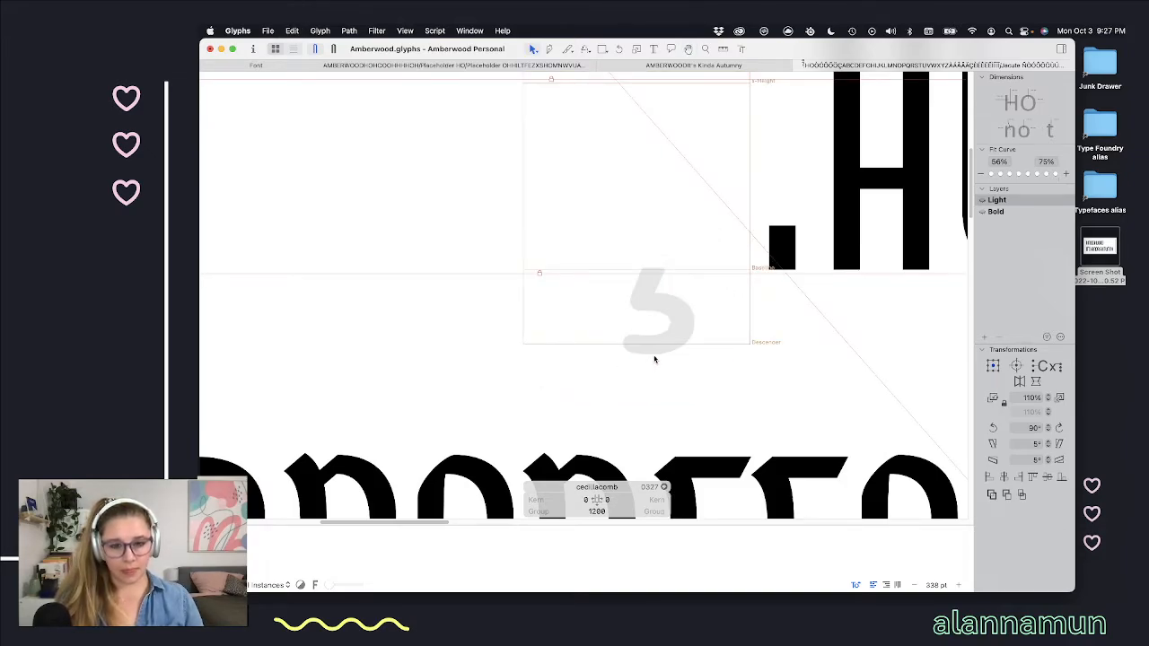
pyautogui.press('super+z')
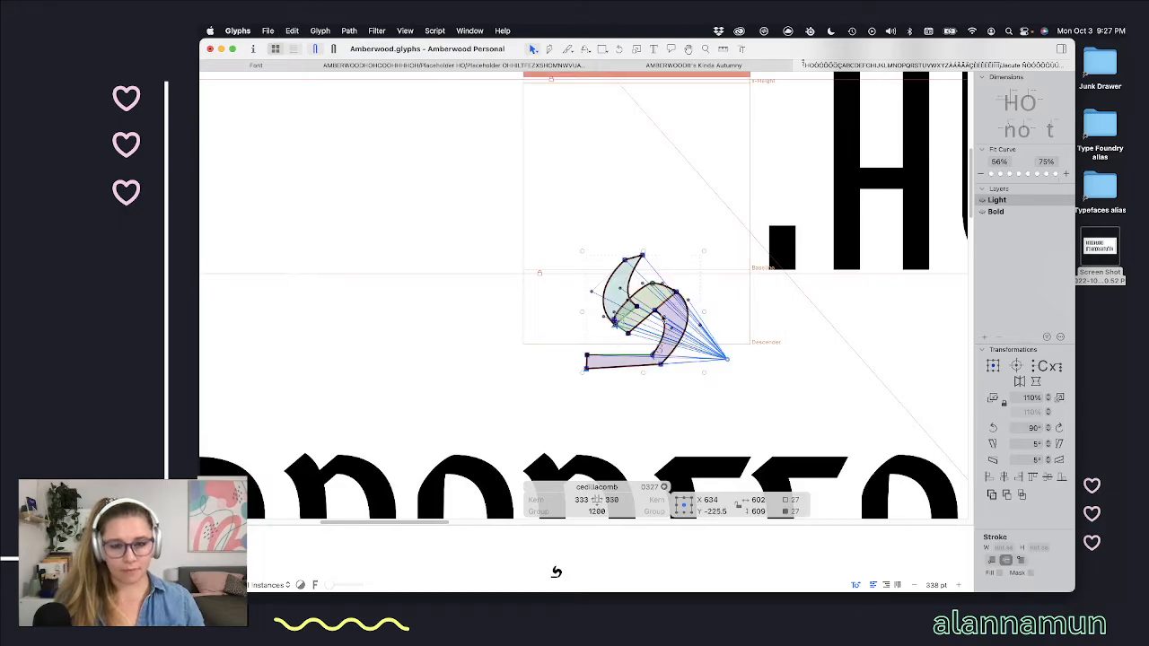
# Step: Preview the cedilla without its outlines and examine how it sits beside the other marks and under the Ç
pyautogui.press('space')
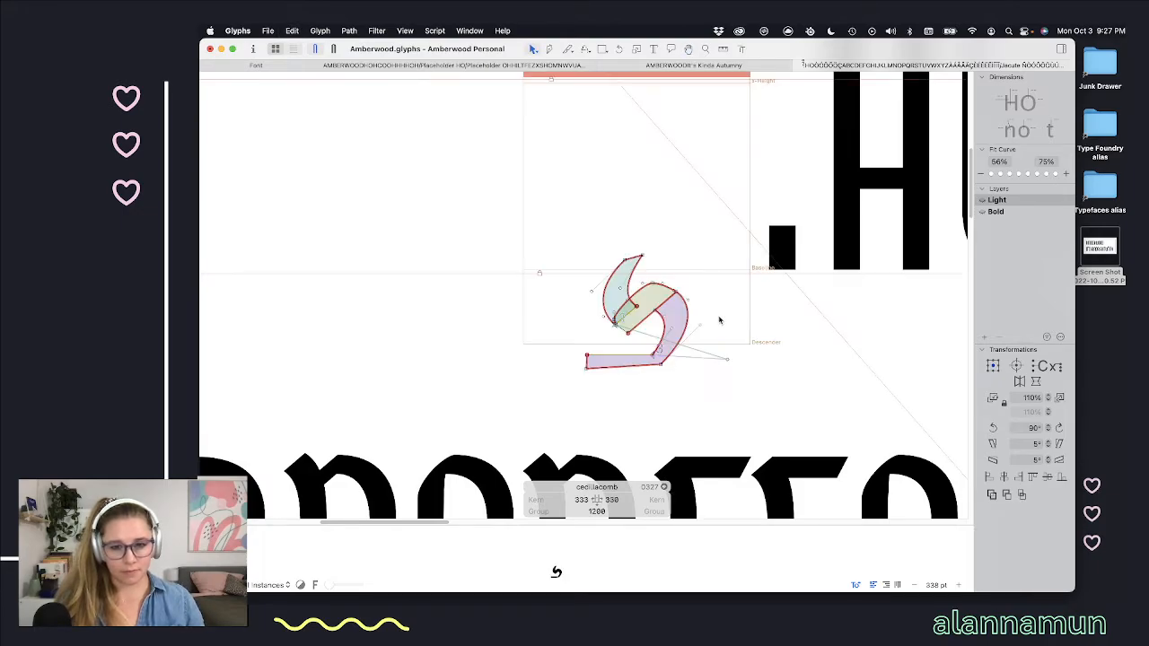
pyautogui.scroll(-5, 715, 319)
pyautogui.press('space')
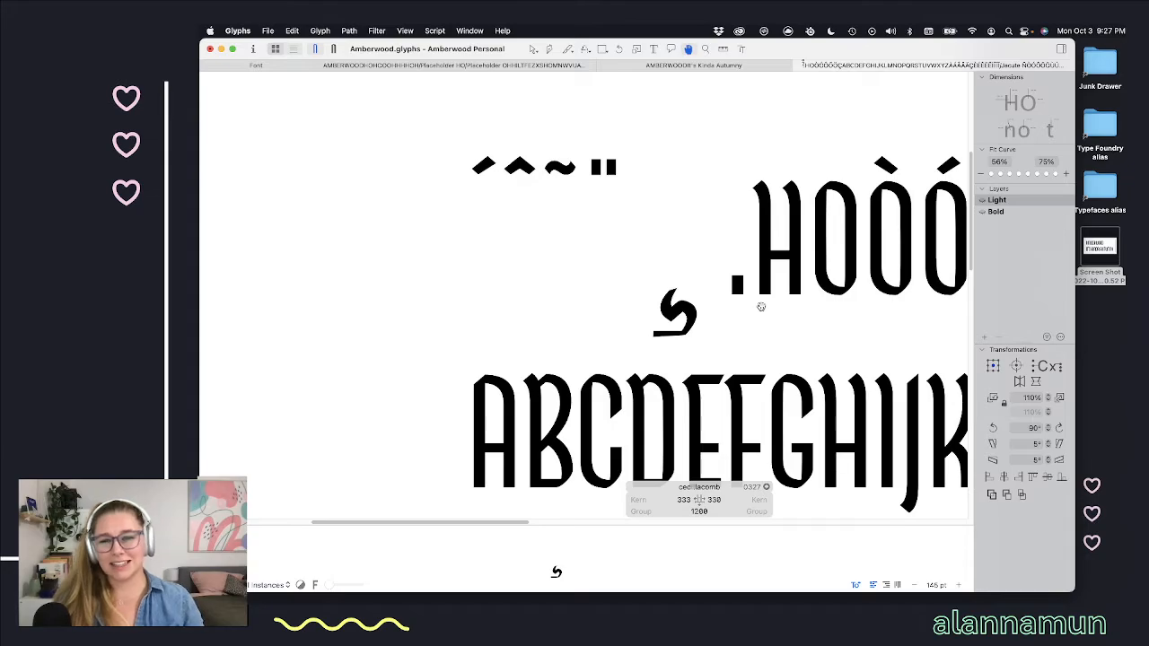
pyautogui.hscroll(5, 763, 306)
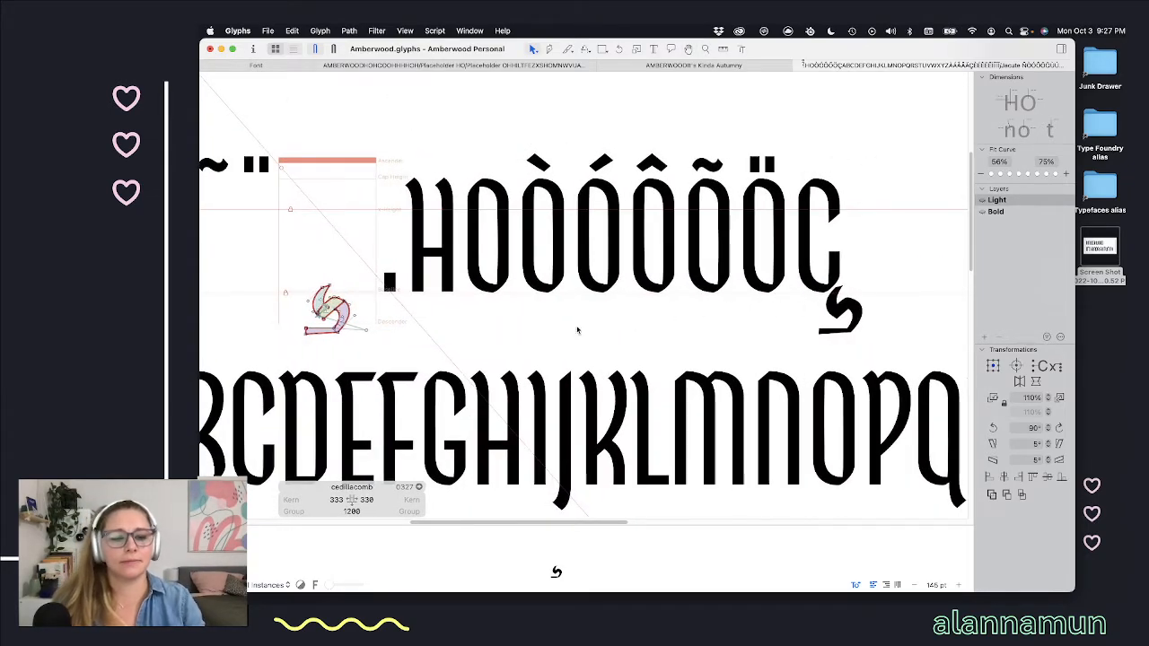
pyautogui.scroll(3, 326, 299)
pyautogui.scroll(10, 325, 299)
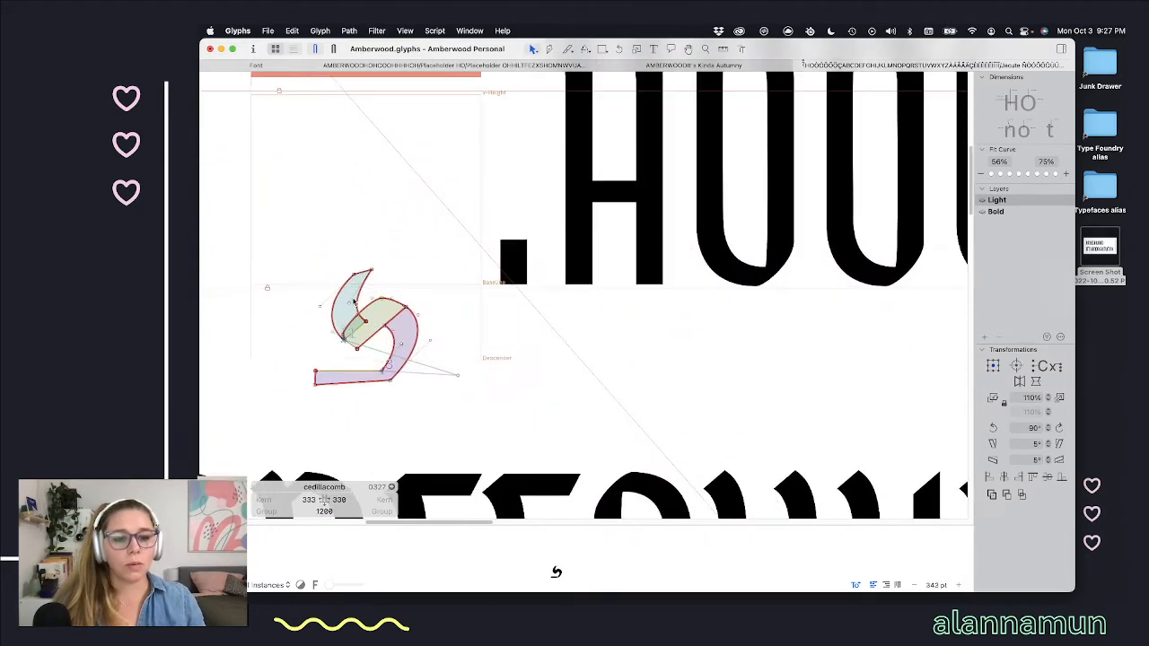
# Step: Add a _bottom anchor to the cedilla on the baseline, just beside the tip of the upper stroke
pyautogui.rightClick(419, 268)
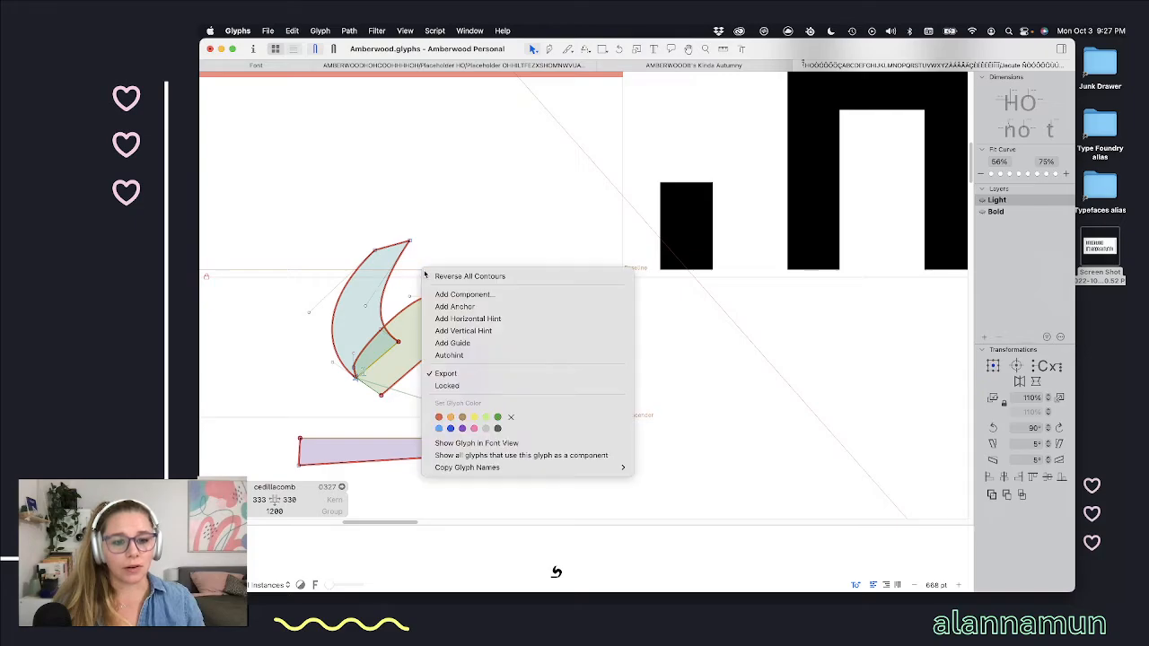
pyautogui.click(463, 306)
pyautogui.press('BackSpace')
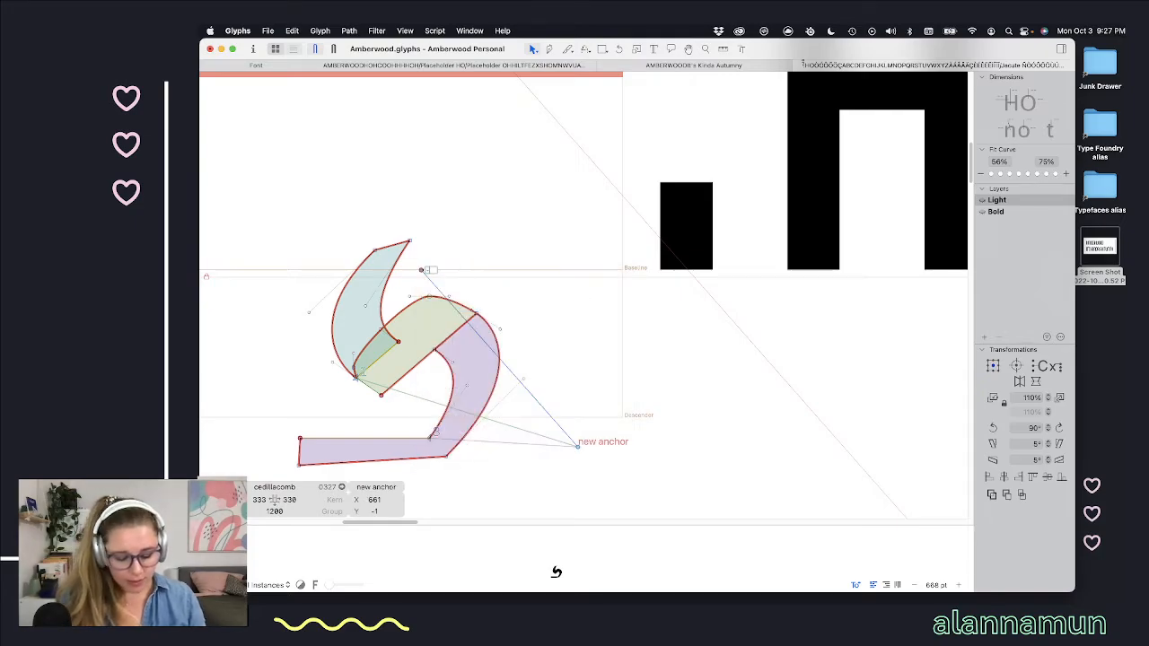
pyautogui.write('_bottom')
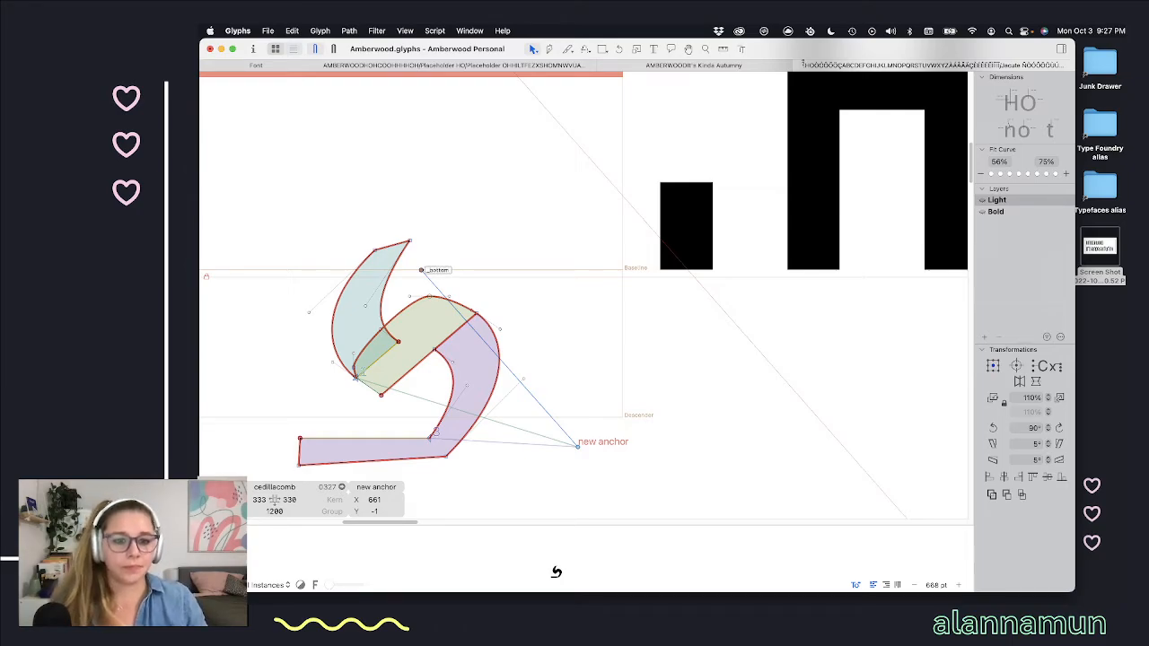
pyautogui.click(541, 256)
pyautogui.moveTo(421, 271)
pyautogui.mouseDown()
pyautogui.moveTo(401, 255)
pyautogui.moveTo(403, 270)
pyautogui.mouseUp()
pyautogui.click(437, 250)
# Step: Move all three cedilla strokes together 50 units down and 10 units to the right
pyautogui.doubleClick(380, 307)
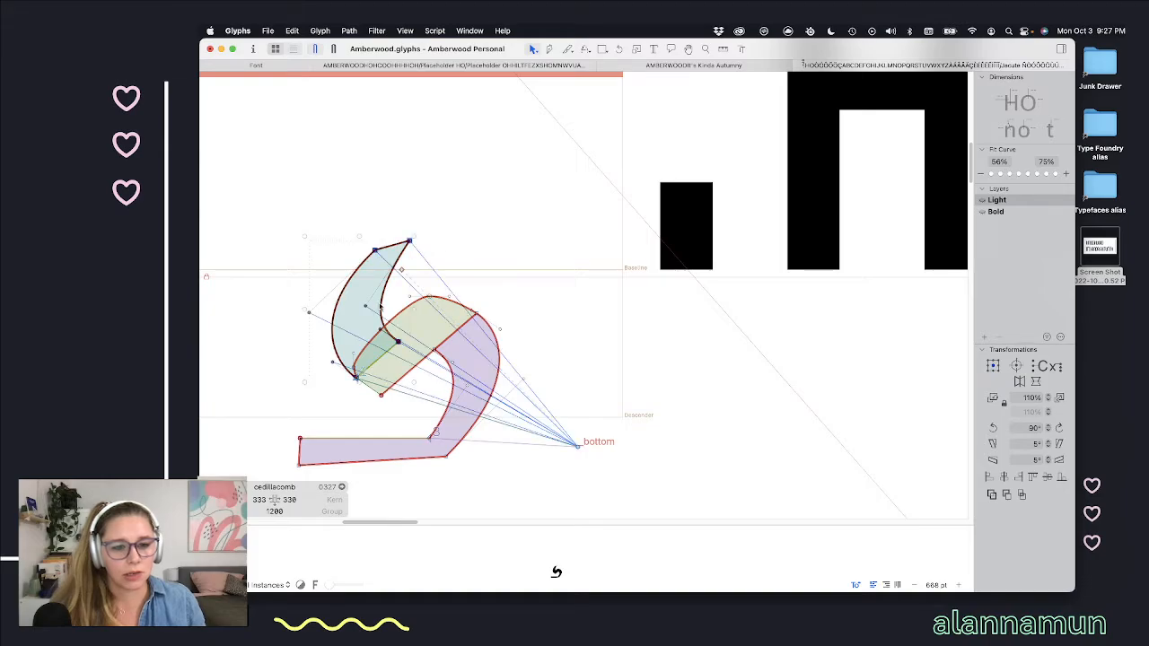
pyautogui.keyDown('shift'); pyautogui.doubleClick(446, 303); pyautogui.keyUp('shift')
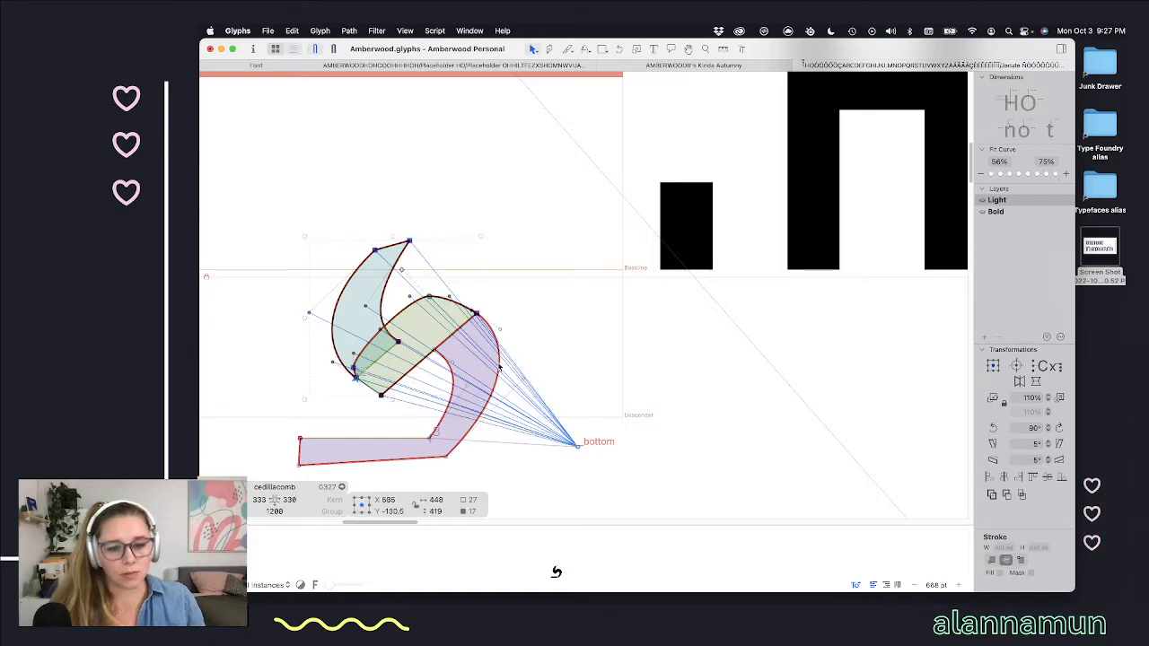
pyautogui.keyDown('shift'); pyautogui.doubleClick(499, 368); pyautogui.keyUp('shift')
pyautogui.hotkey('shift', 'Down')
pyautogui.hotkey('shift', 'Down')
pyautogui.hotkey('shift', 'Down')
pyautogui.hotkey('shift', 'Down')
pyautogui.hotkey('shift', 'Down')
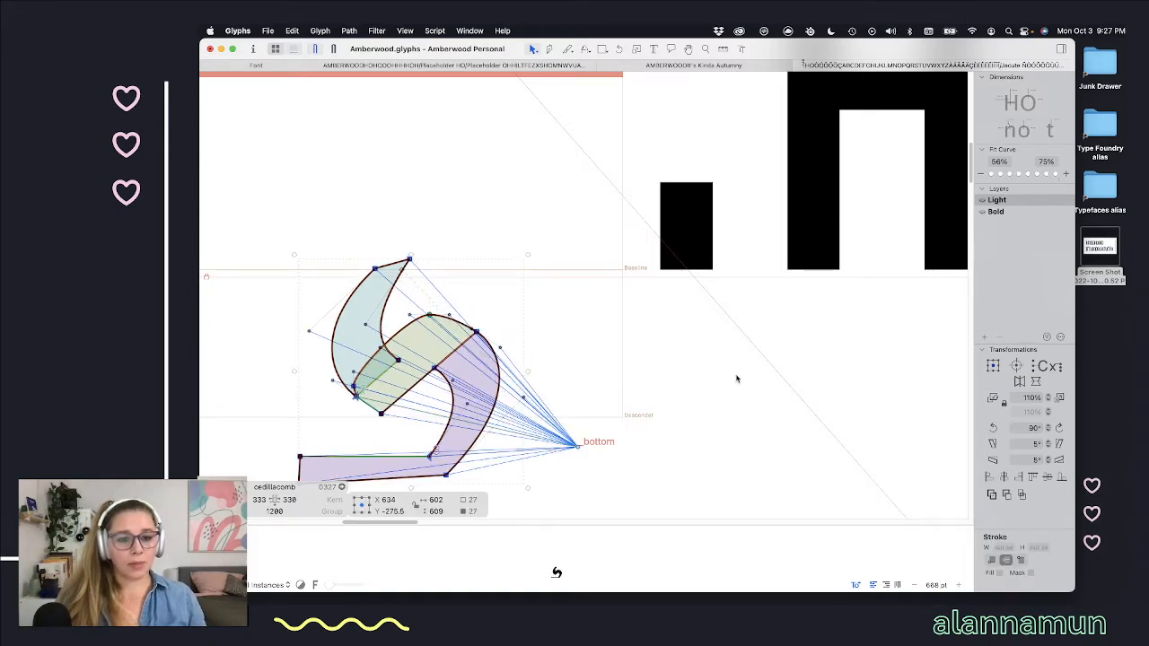
pyautogui.hotkey('shift', 'Right')
# Step: Remove the Ç from the end of the accented line and insert it between the cedilla and the period
pyautogui.scroll(-2, 736, 379)
pyautogui.scroll(-5, 736, 379)
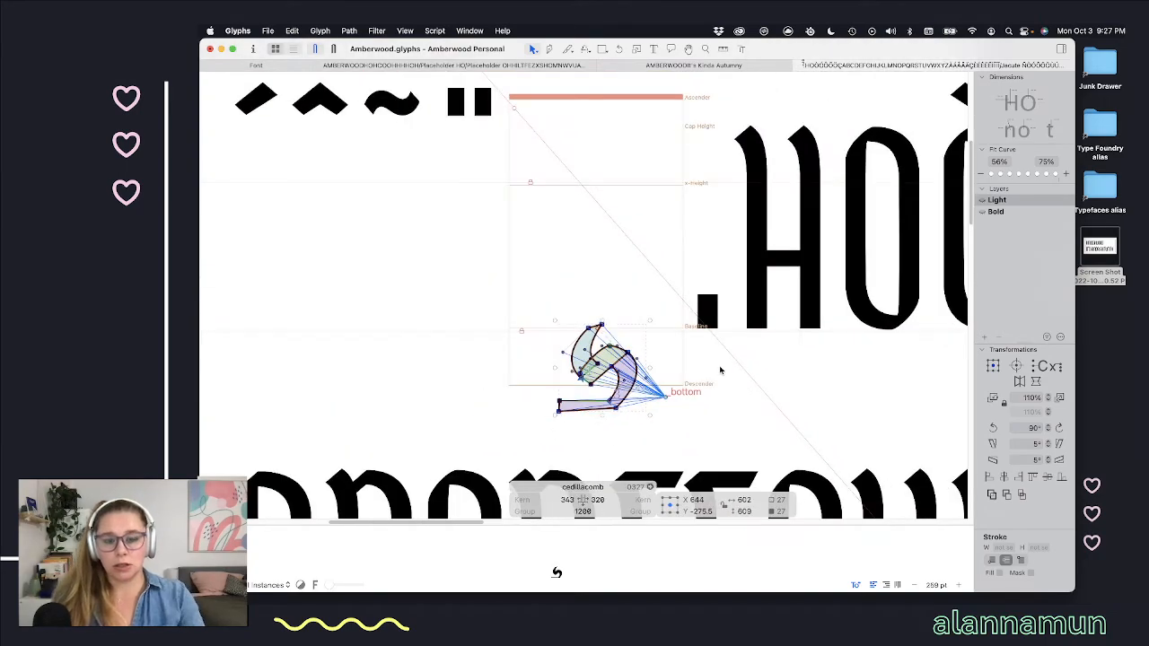
pyautogui.press('t')
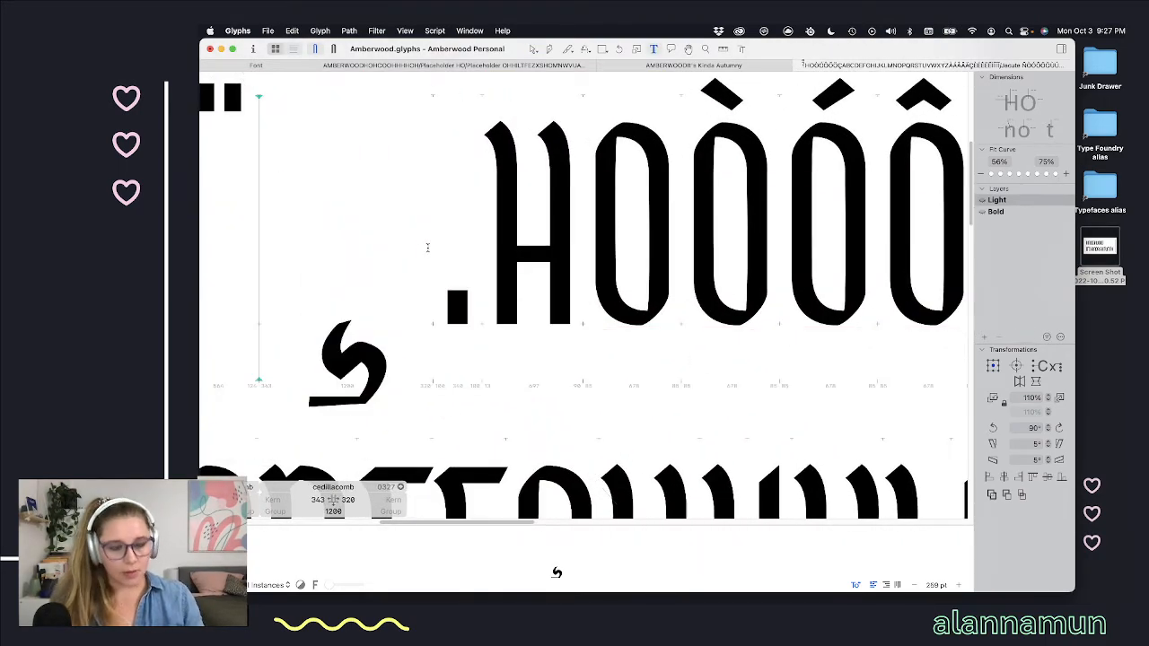
pyautogui.hscroll(10, 551, 244)
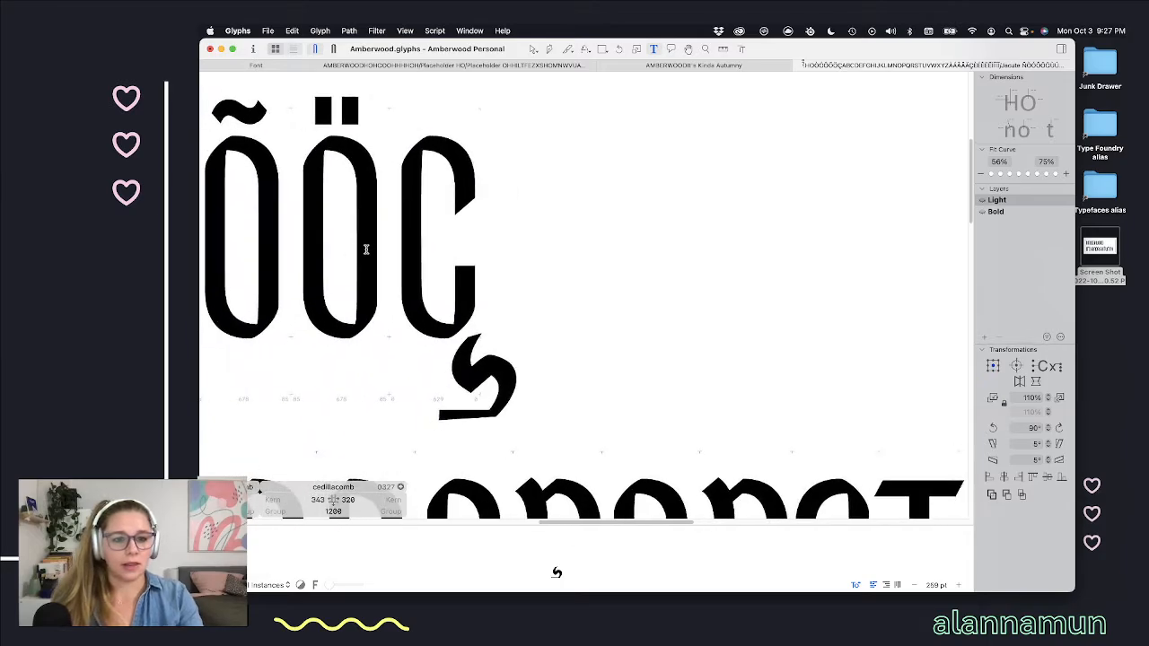
pyautogui.click(445, 247)
pyautogui.moveTo(445, 247); pyautogui.dragTo(537, 258)
pyautogui.press('BackSpace')
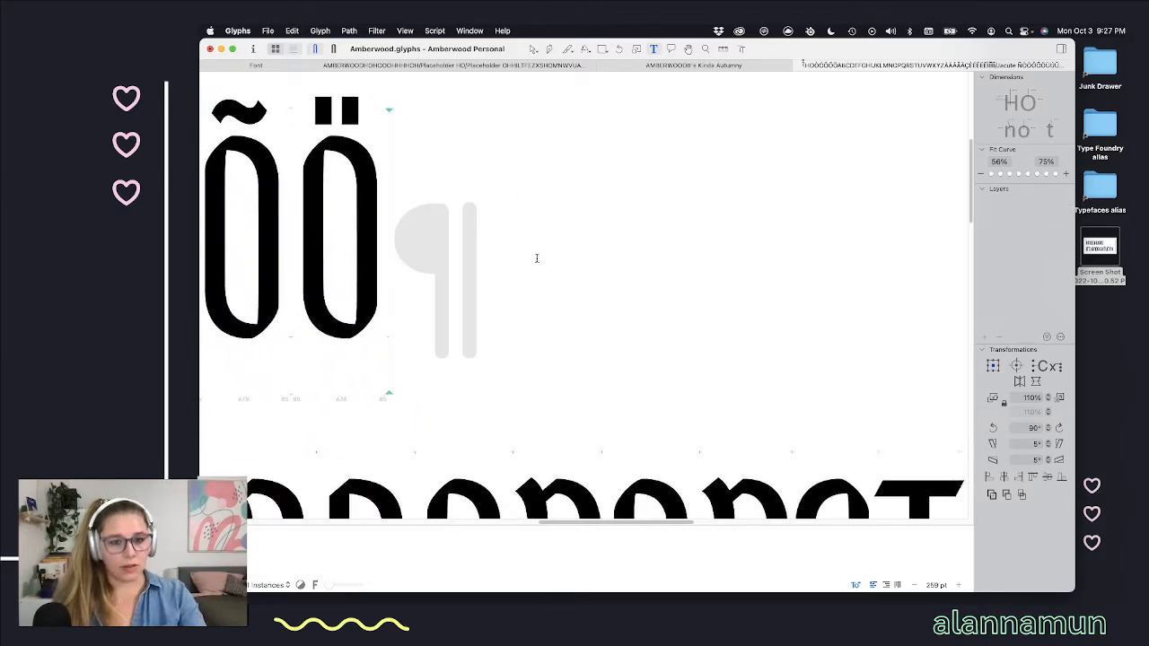
pyautogui.hscroll(-10, 536, 256)
pyautogui.click(480, 284)
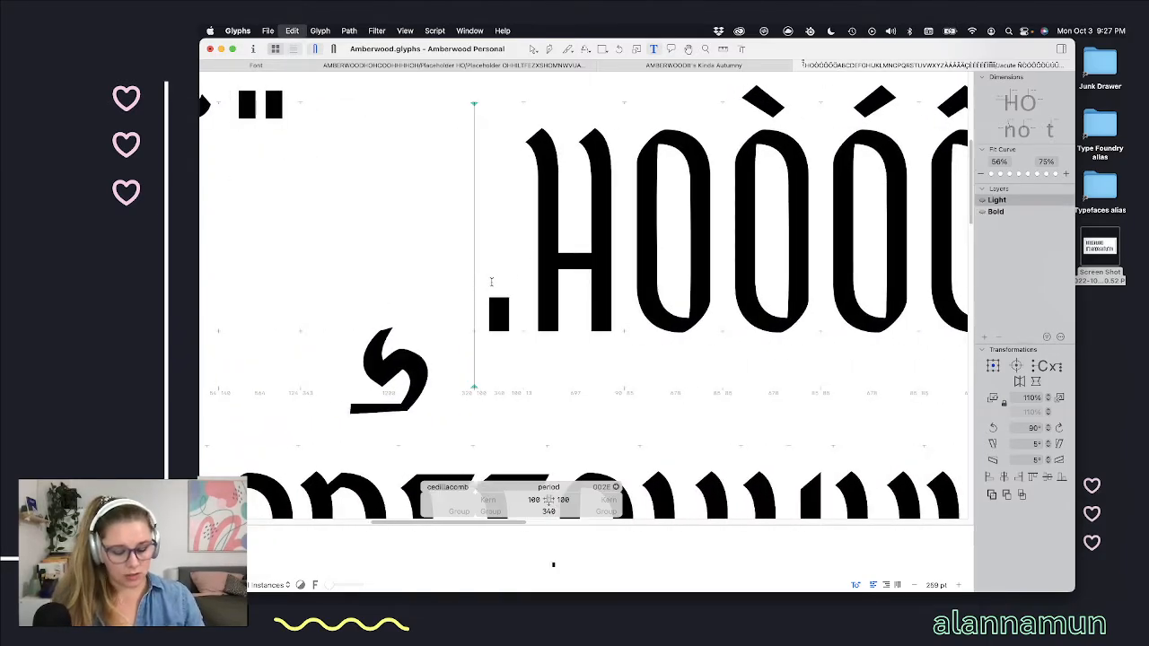
pyautogui.write('Ç')
pyautogui.hscroll(-3, 574, 284)
pyautogui.press('Escape')
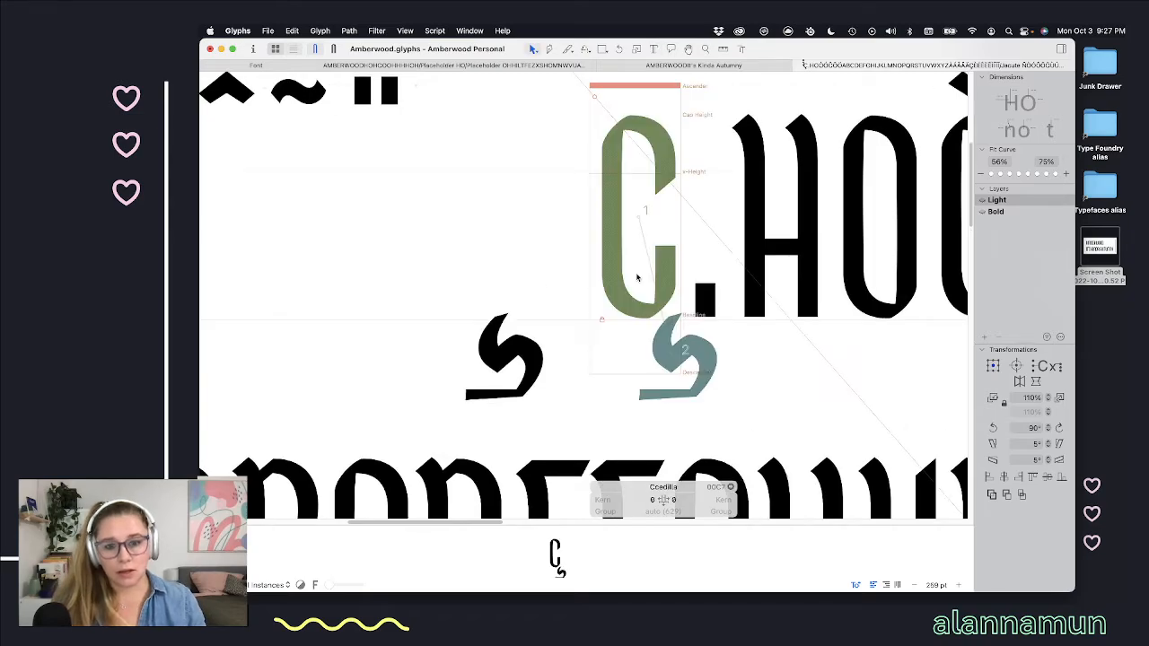
# Step: Open the base C of the Ç and add a bottom anchor beneath it at X 281, Y -81
pyautogui.doubleClick(609, 267)
pyautogui.rightClick(630, 329)
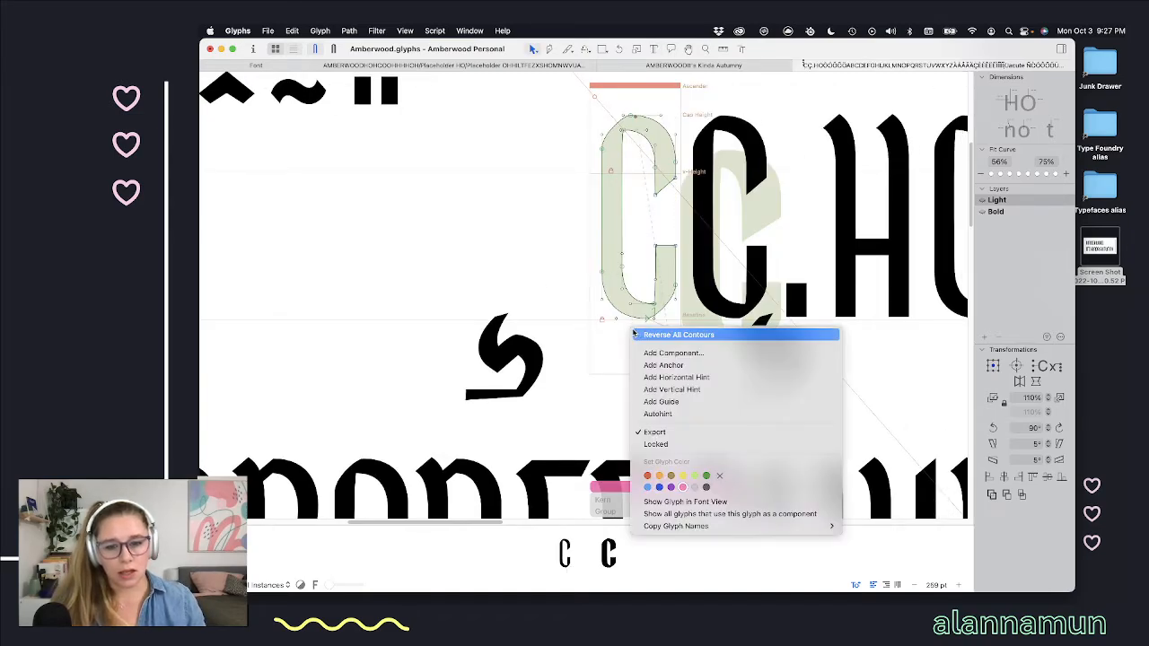
pyautogui.click(662, 365)
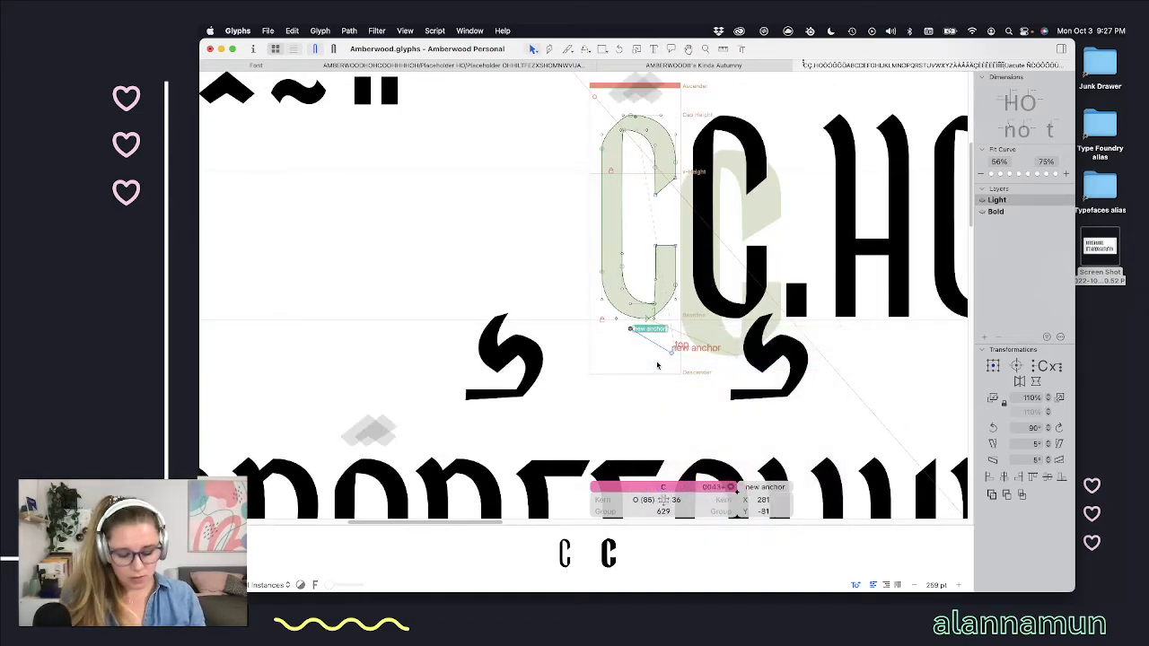
pyautogui.write('bottom')
pyautogui.press('Return')
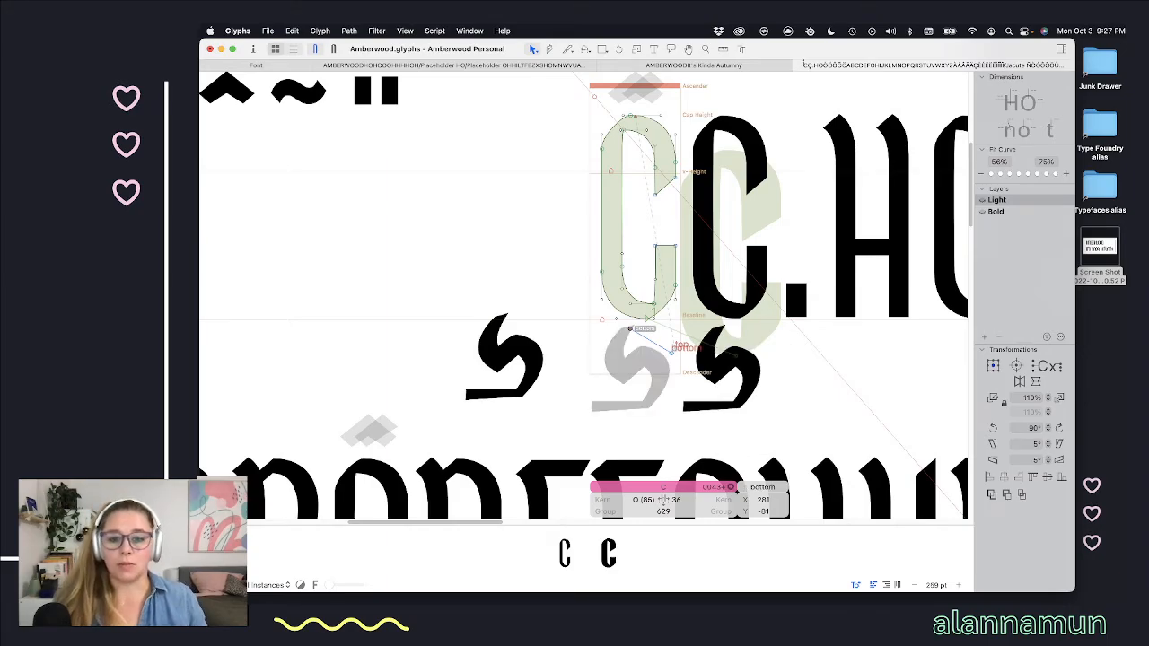
# Step: Move the C's bottom anchor onto the baseline at X 363, Y 0 so the cedilla attaches under the bowl
pyautogui.scroll(6, 660, 330)
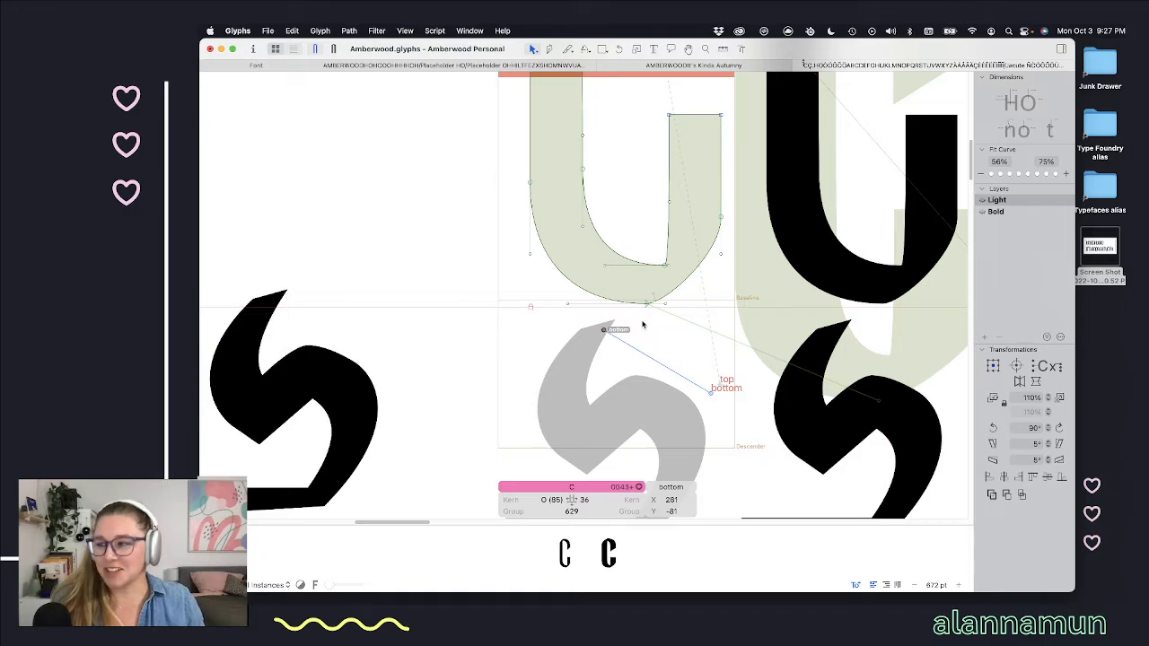
pyautogui.scroll(2, 657, 335)
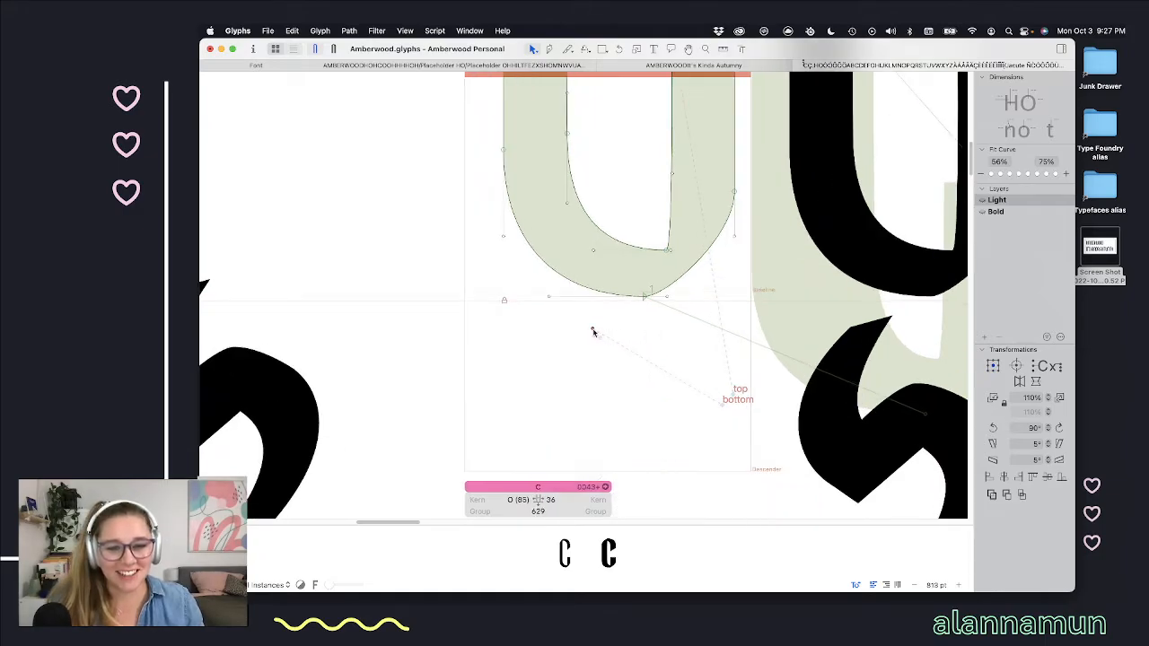
pyautogui.moveTo(592, 329); pyautogui.dragTo(630, 293)
pyautogui.scroll(-4, 661, 315)
pyautogui.scroll(-2, 669, 326)
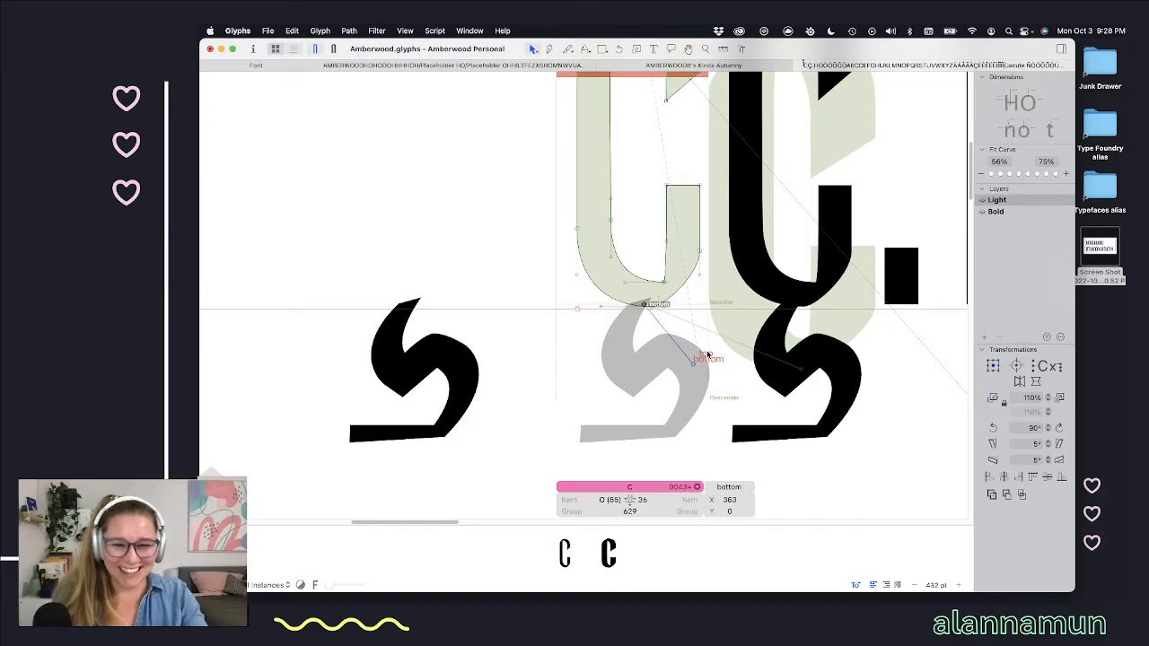
pyautogui.hscroll(-3, 708, 354)
pyautogui.click(682, 346)
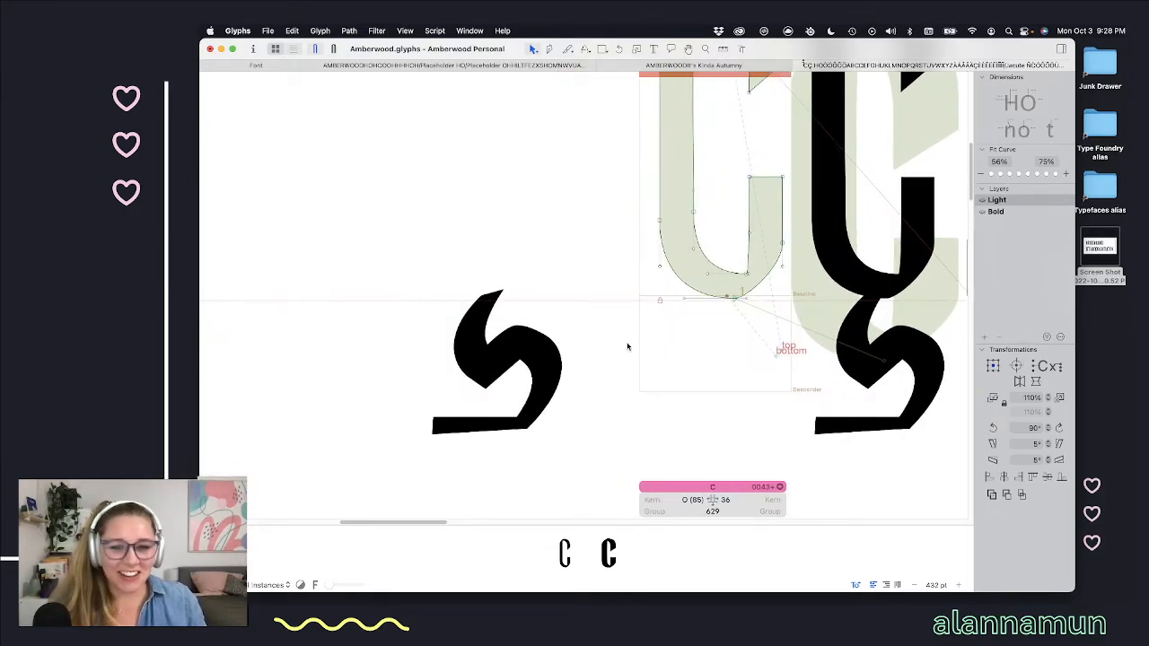
pyautogui.scroll(-3, 650, 337)
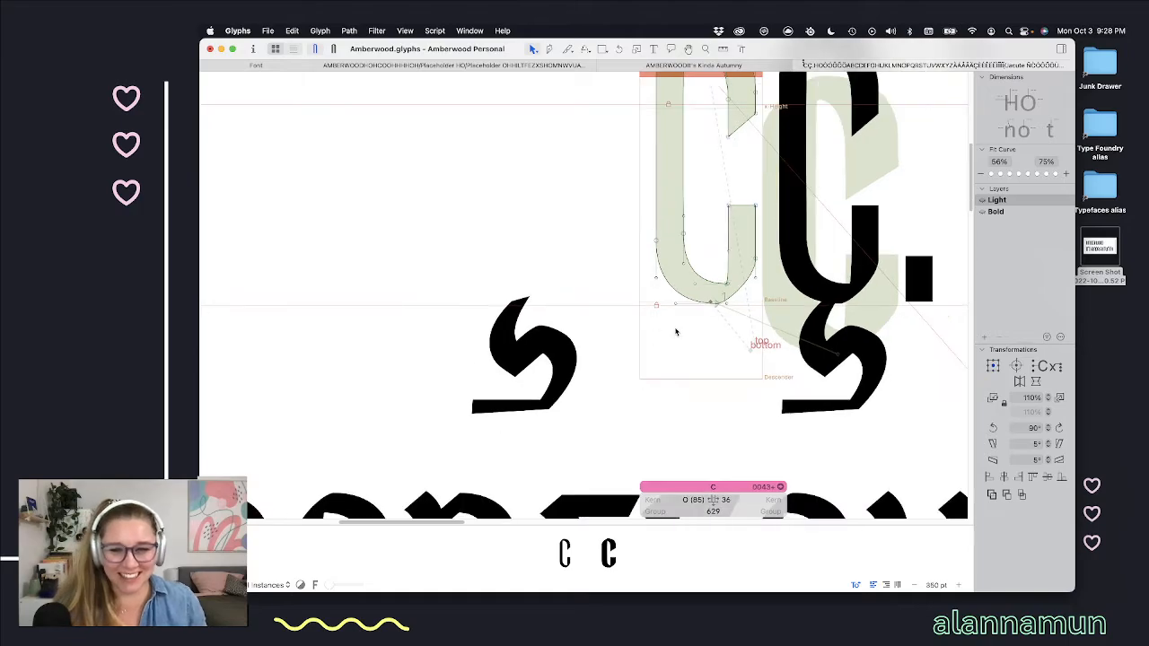
pyautogui.scroll(-1, 685, 335)
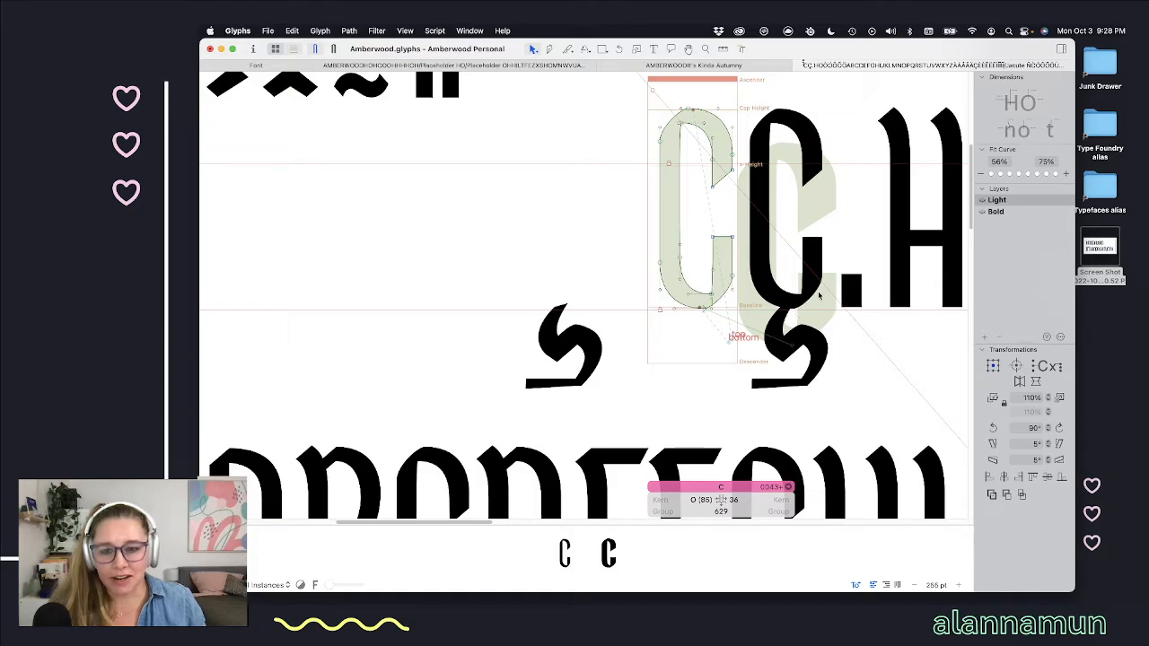
# Step: Add a guide to the C and place it on the bowl's lowest node at X 395, Y -10
pyautogui.scroll(4, 796, 312)
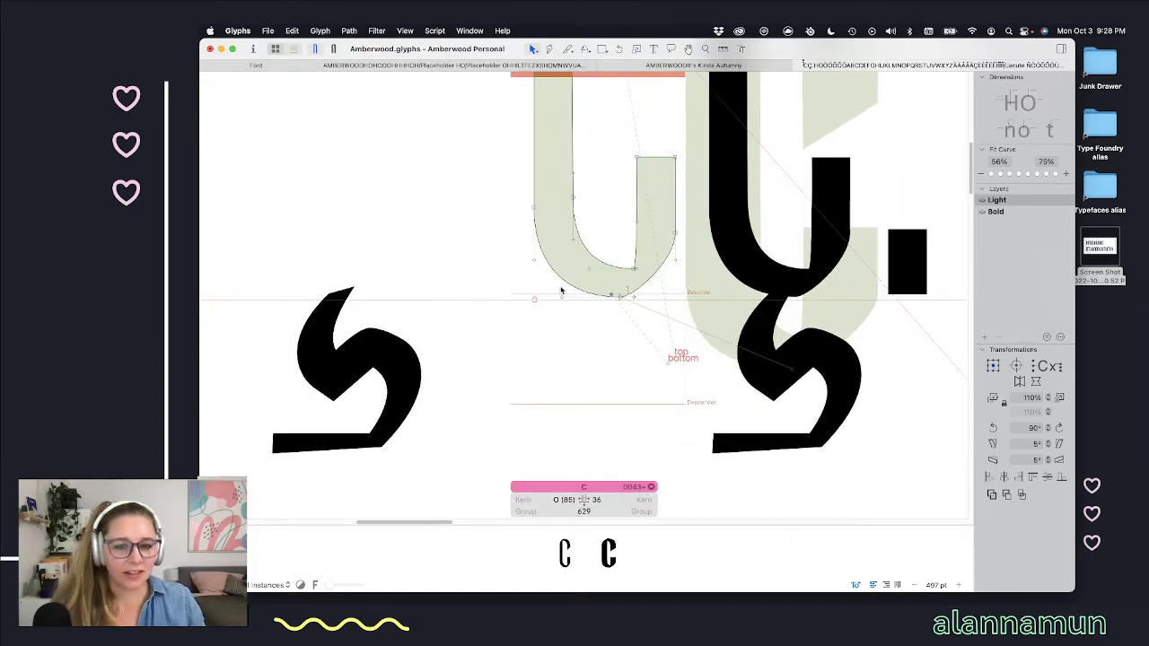
pyautogui.scroll(2, 616, 292)
pyautogui.scroll(-3, 619, 226)
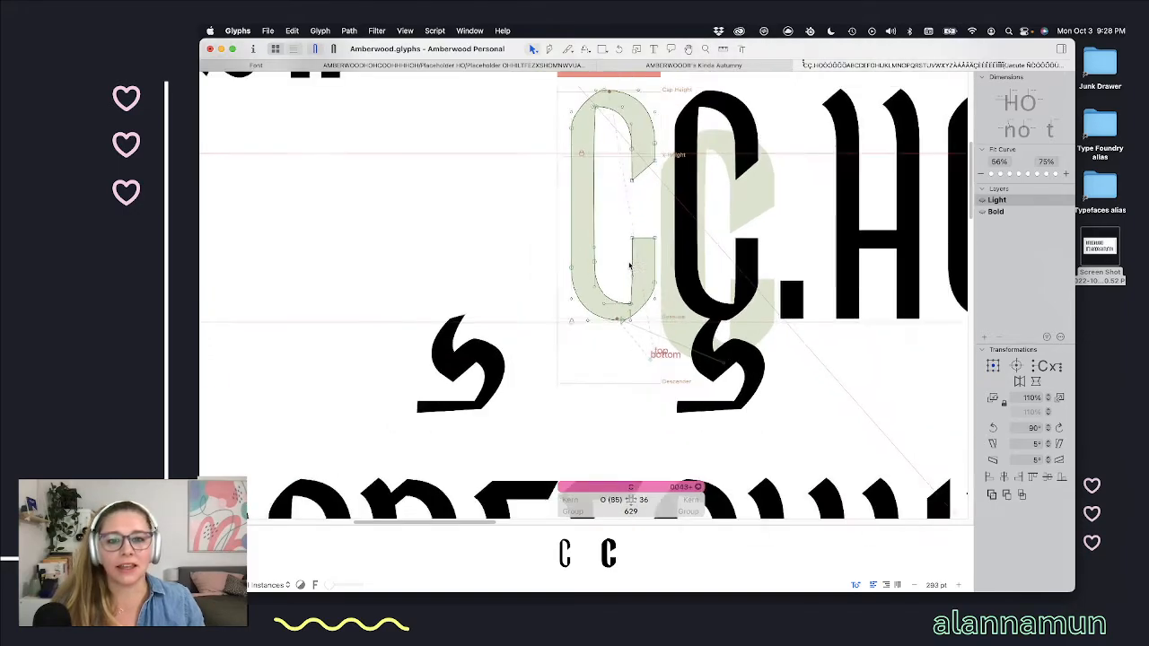
pyautogui.rightClick(626, 247)
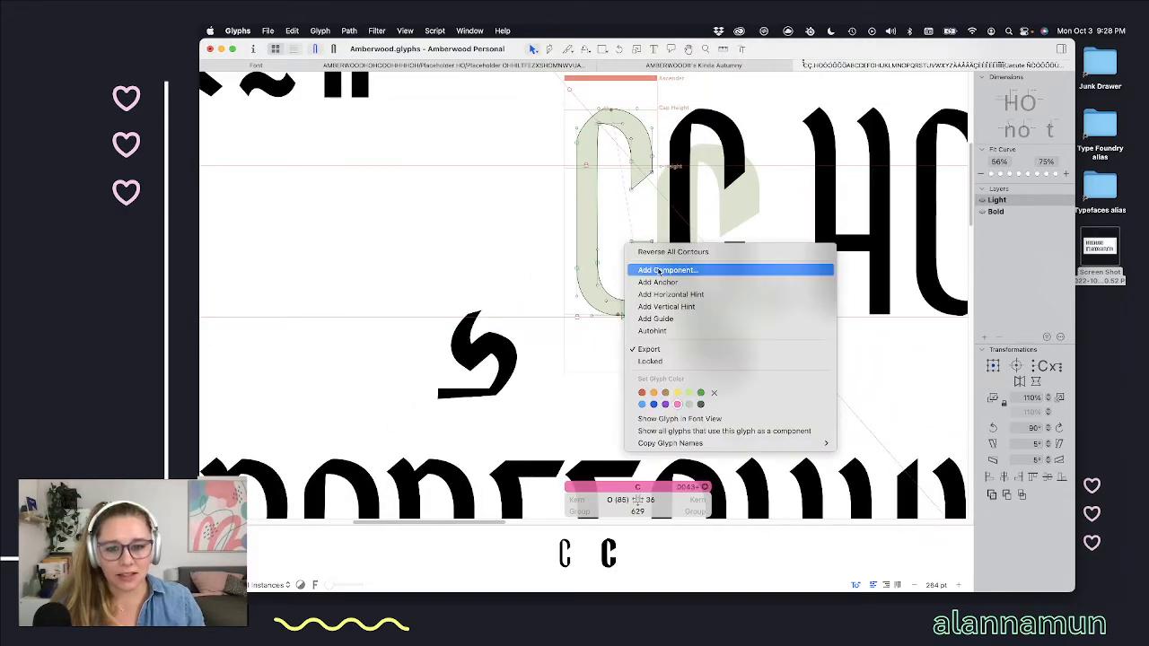
pyautogui.click(672, 321)
pyautogui.scroll(4, 609, 222)
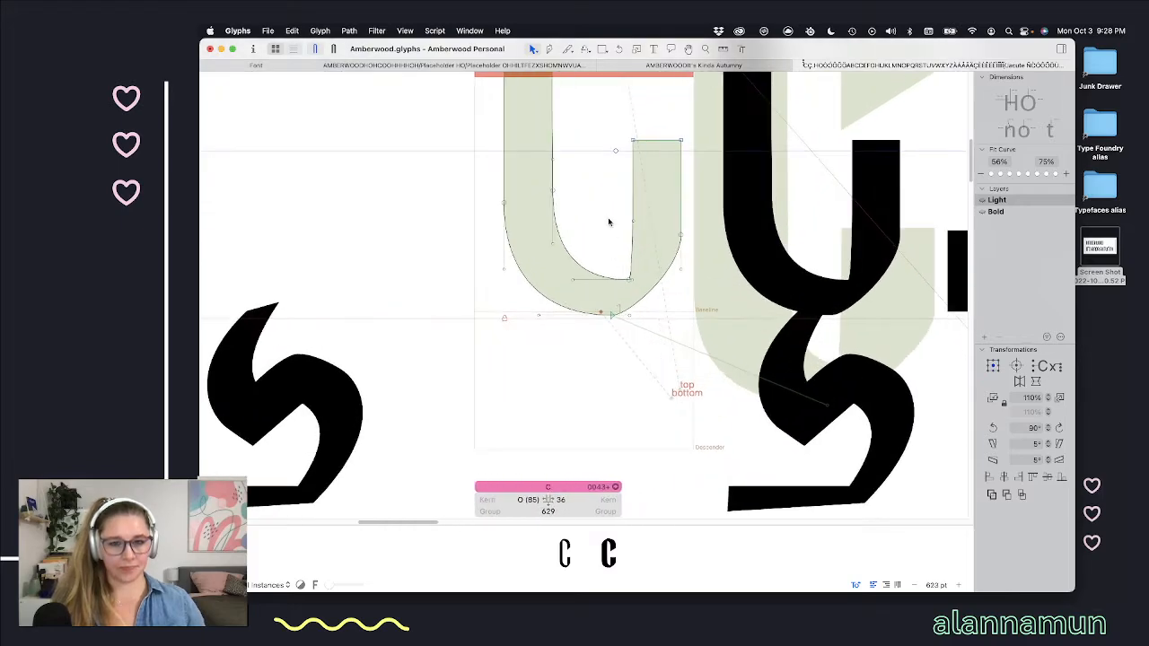
pyautogui.moveTo(615, 155); pyautogui.dragTo(612, 315)
# Step: Set the angle of the guide on the C's lowest node to 41°
pyautogui.click(676, 501)
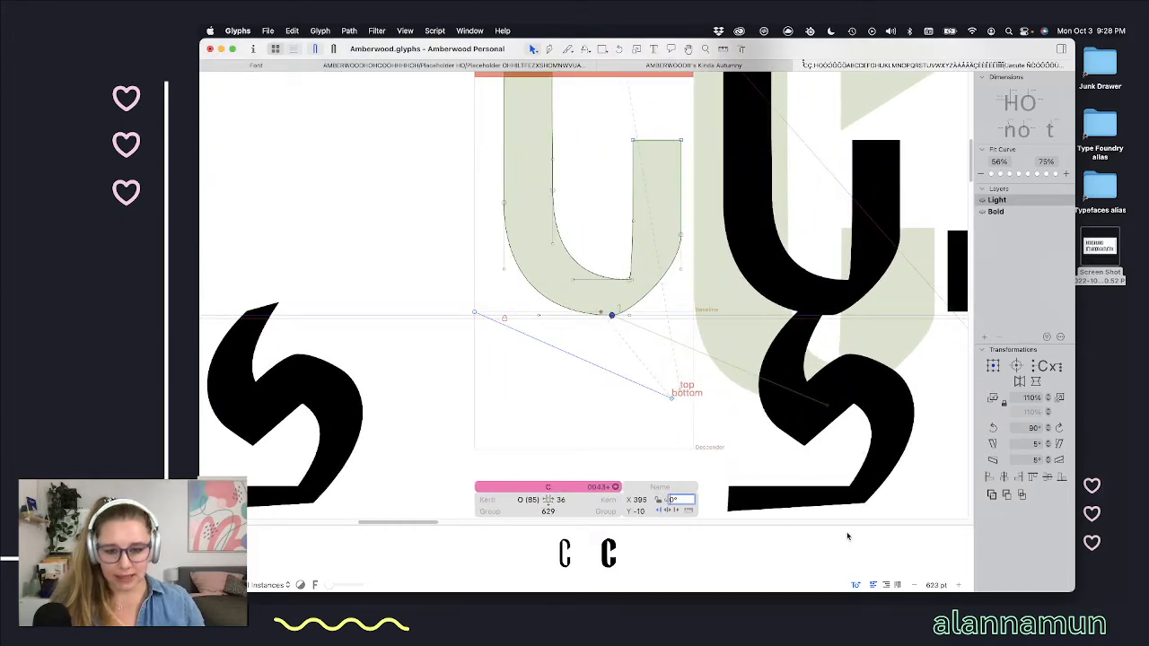
pyautogui.write('40')
pyautogui.press('Return')
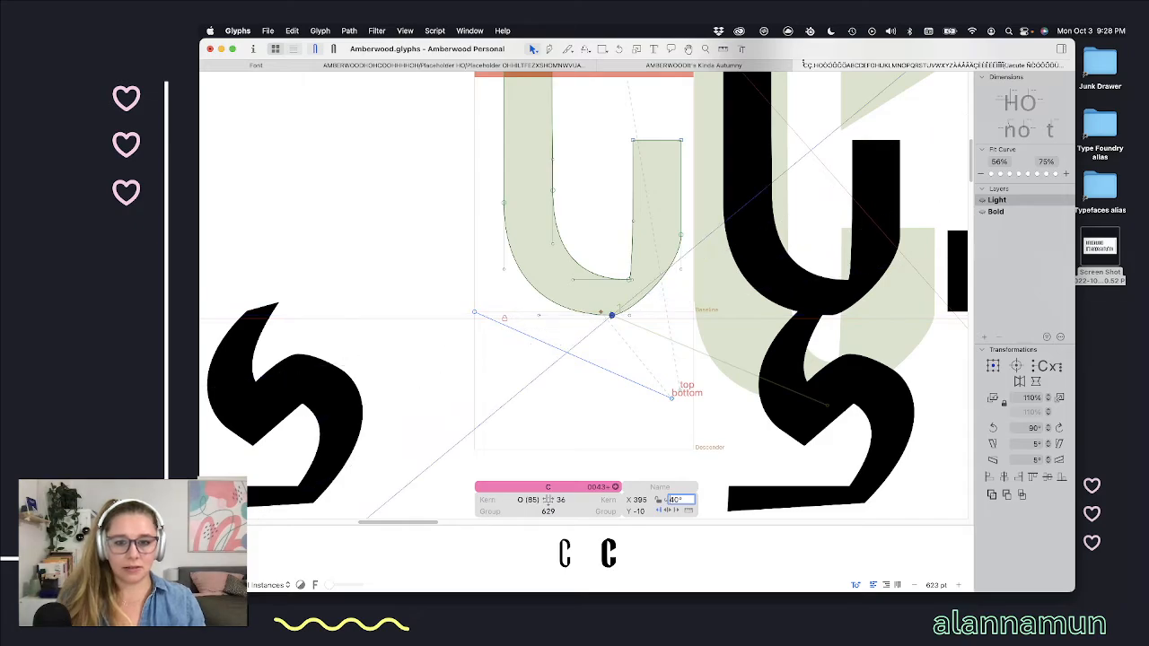
pyautogui.press('Up')
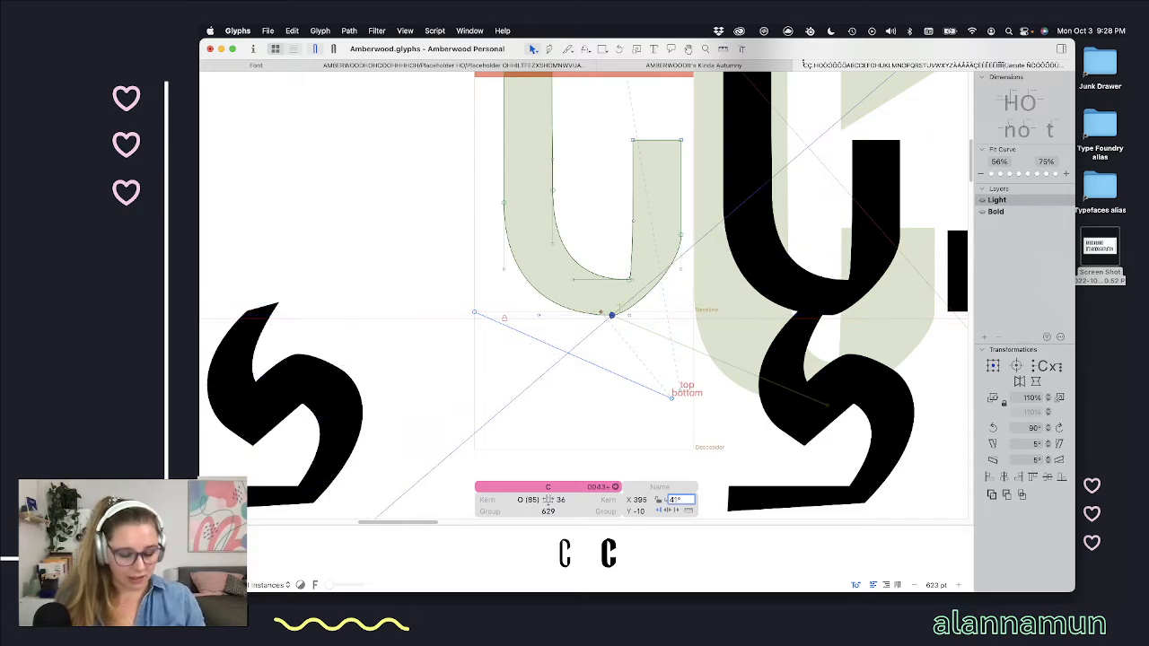
# Step: Convert the C's 41° guide into a global guide and open the cedillacomb for editing
pyautogui.doubleClick(355, 330)
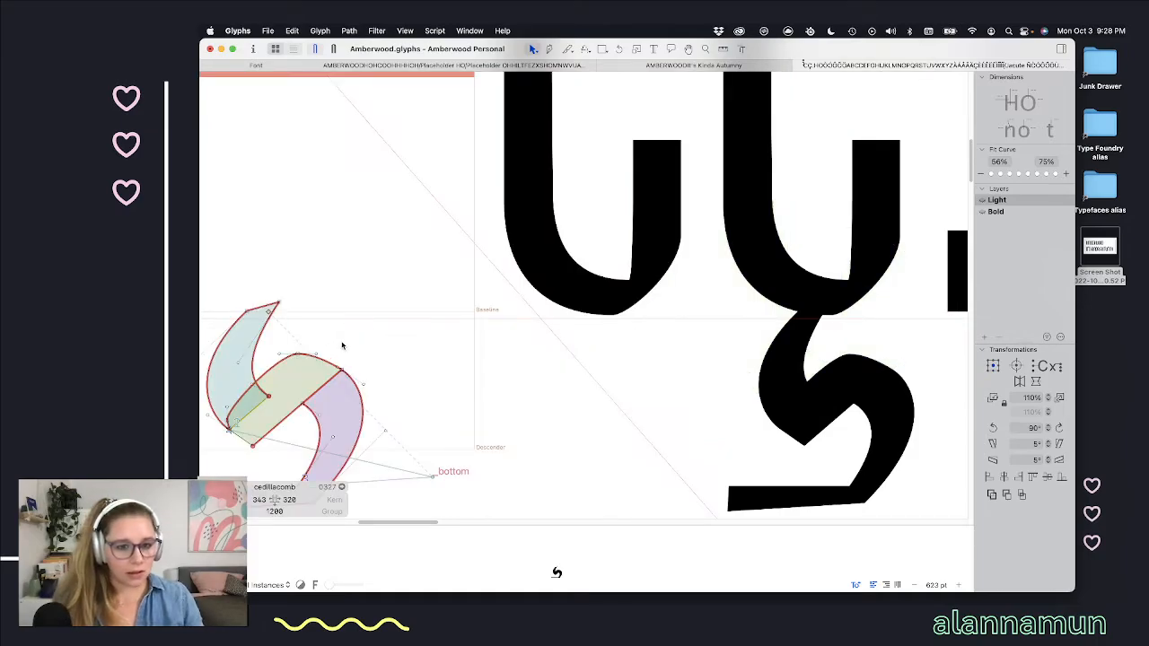
pyautogui.moveTo(340, 347); pyautogui.dragTo(525, 337)
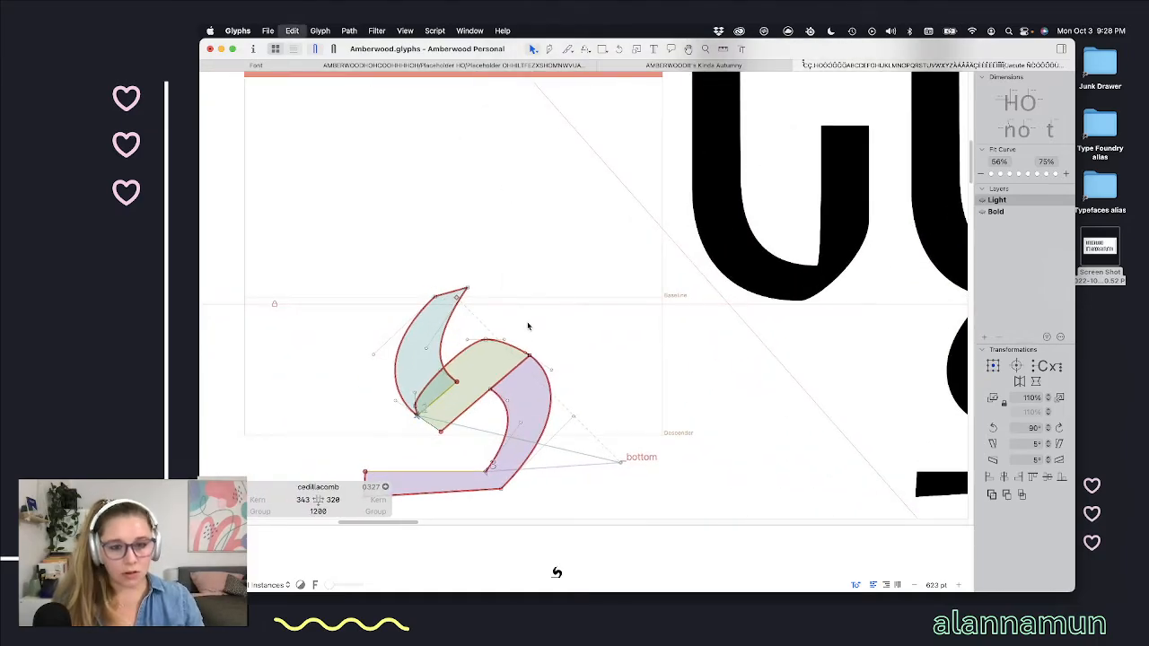
pyautogui.doubleClick(803, 249)
pyautogui.click(800, 301)
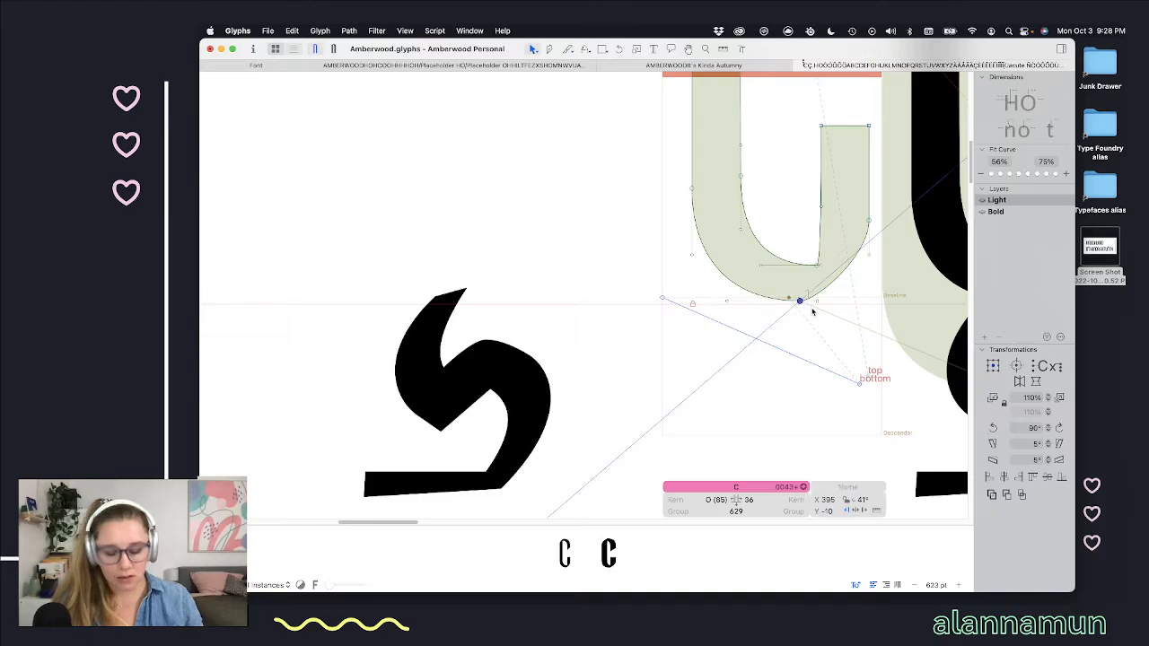
pyautogui.doubleClick(494, 271)
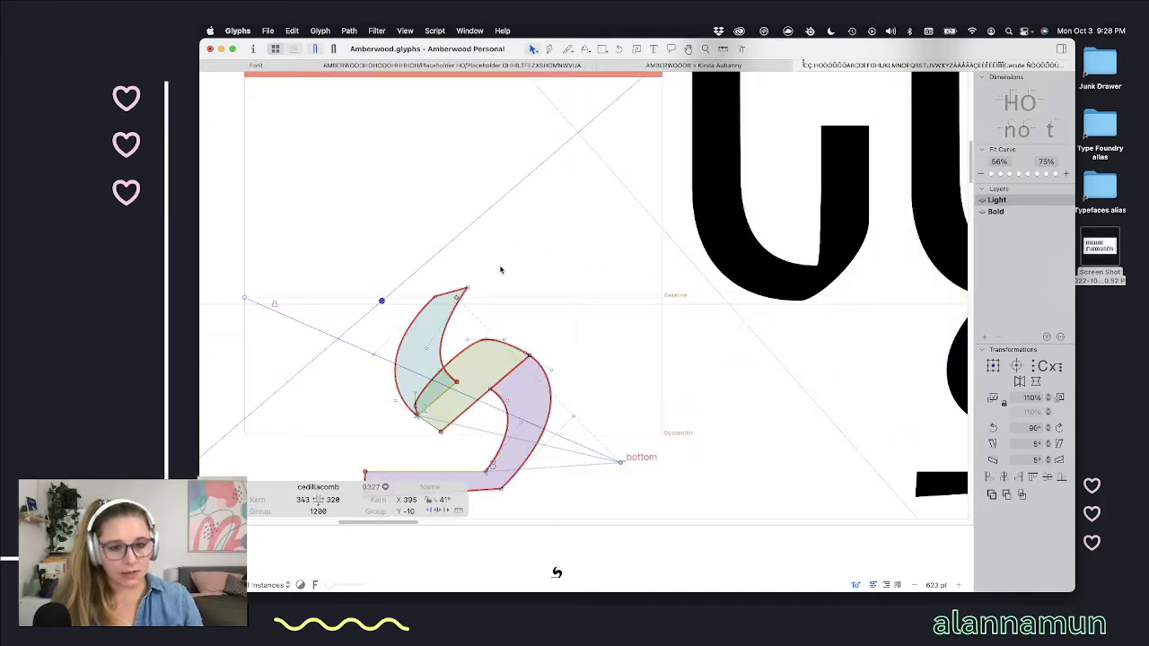
# Step: Move the angled global guide onto the cedilla's upper stroke at X 610, Y -48
pyautogui.moveTo(379, 302); pyautogui.dragTo(458, 315)
pyautogui.scroll(5, 469, 308)
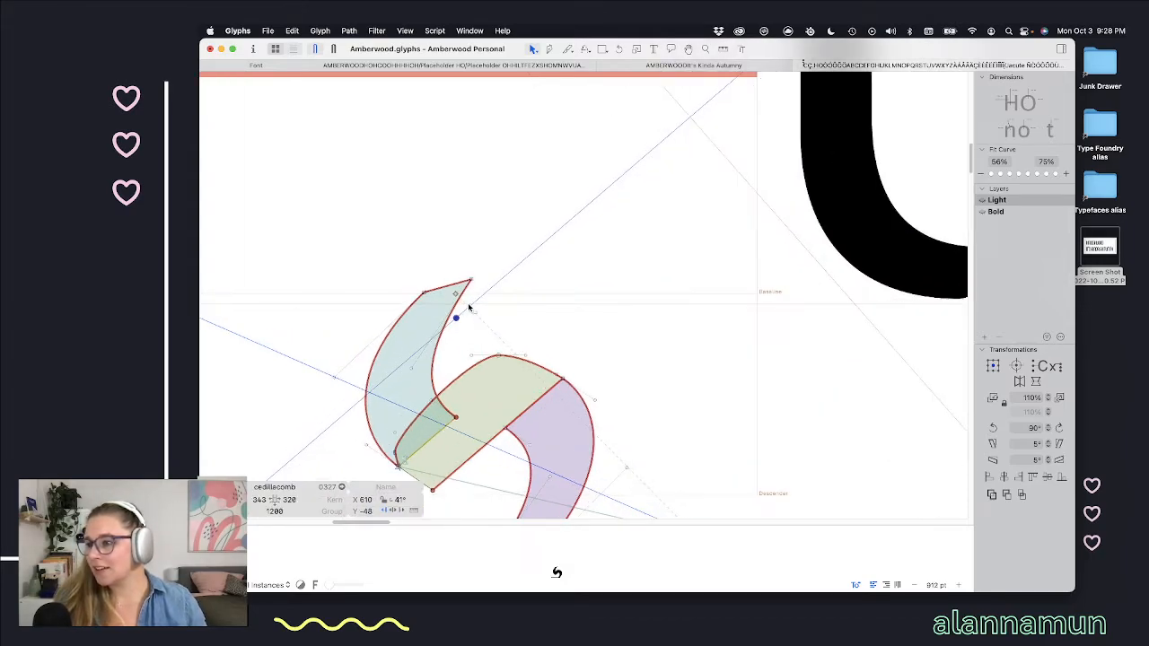
pyautogui.hscroll(-10, 468, 303)
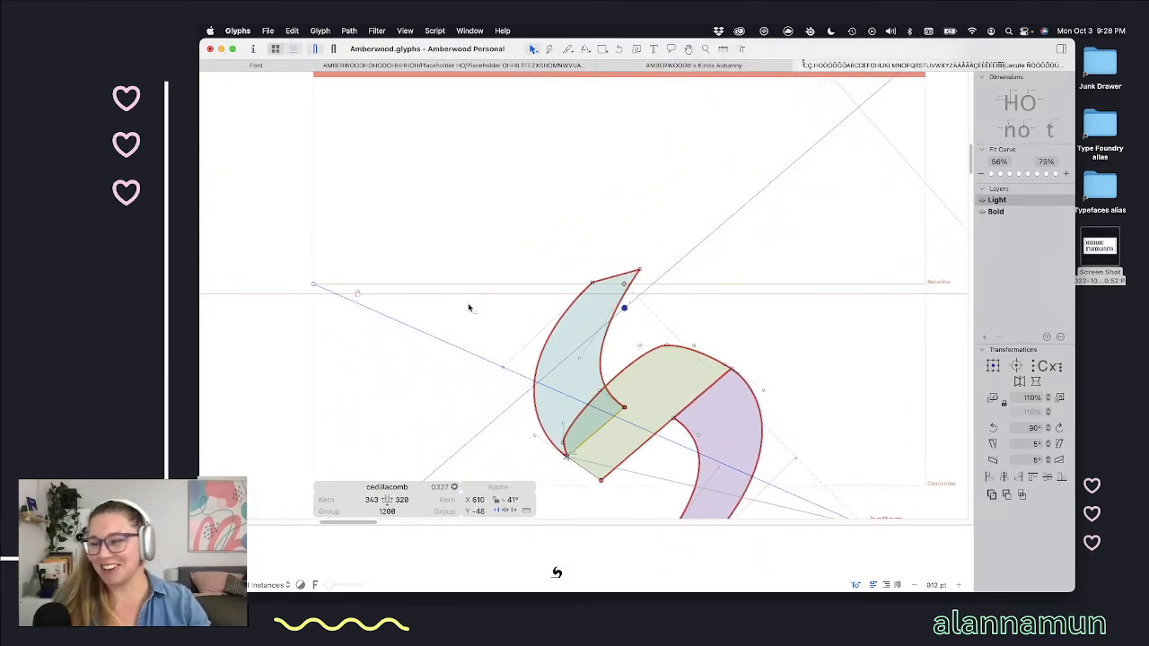
# Step: Shift the two end nodes of the cedilla's upper stroke 90 units right, centering them at X 683.5, Y 16
pyautogui.moveTo(662, 235); pyautogui.dragTo(567, 302)
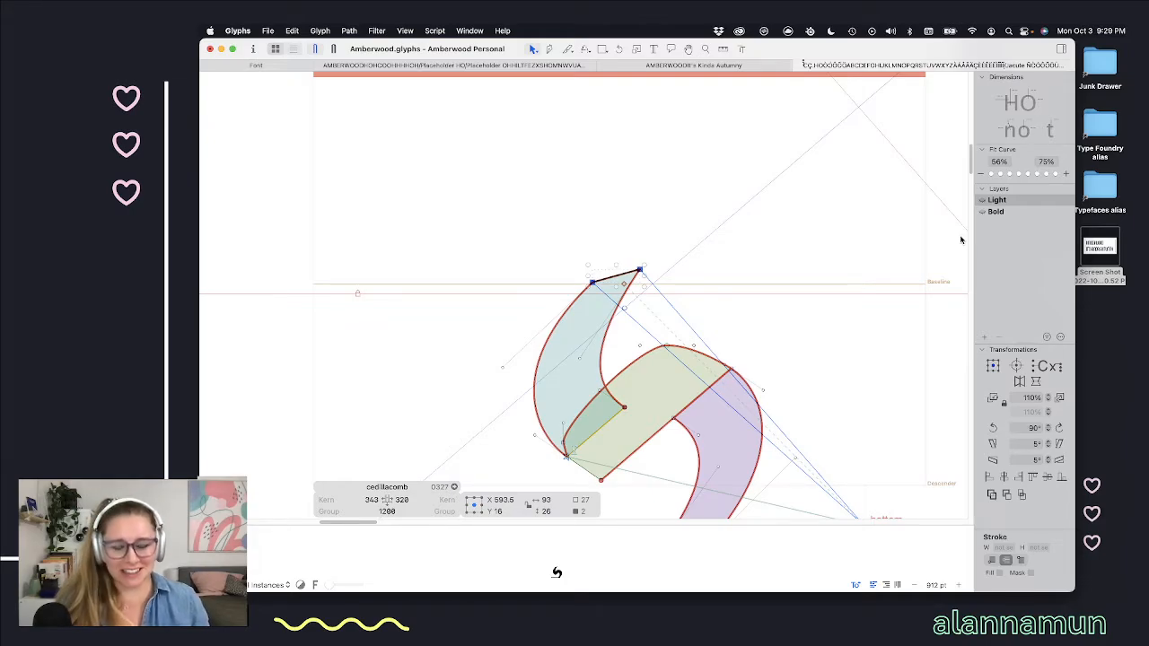
pyautogui.hotkey('shift', 'Right')
pyautogui.hotkey('shift', 'Right')
pyautogui.hotkey('shift', 'Right')
pyautogui.hotkey('shift', 'Right')
pyautogui.hotkey('shift', 'Right')
pyautogui.hotkey('shift', 'Right')
pyautogui.hotkey('shift', 'Right')
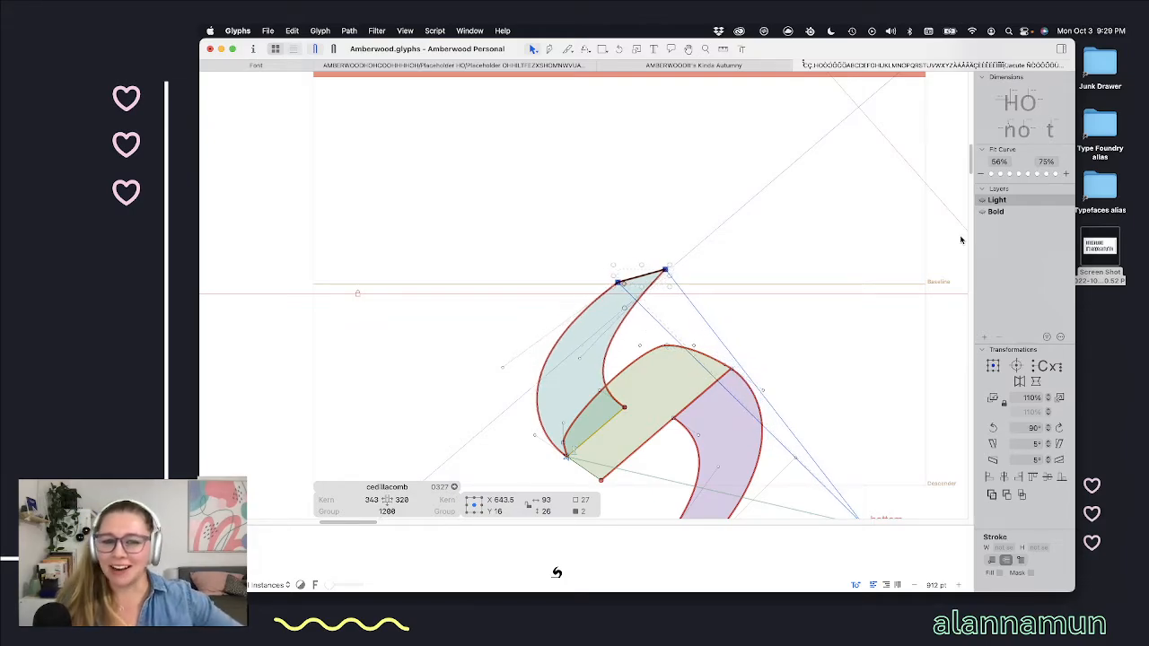
pyautogui.hotkey('shift', 'Right')
pyautogui.hotkey('shift', 'Right')
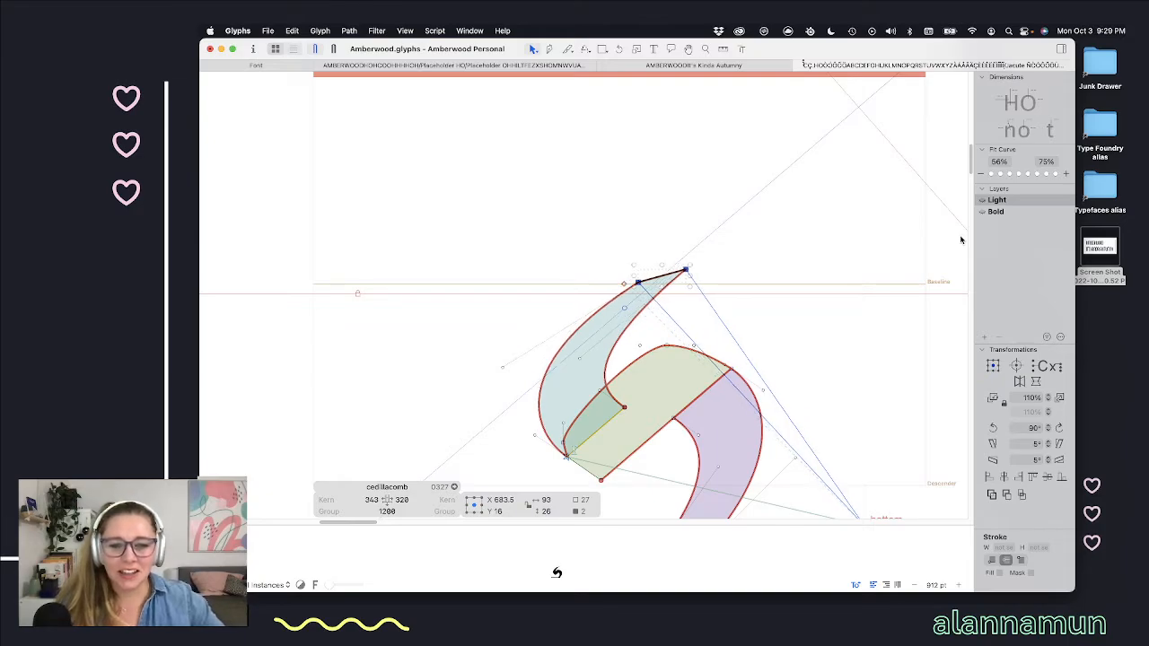
# Step: Move the outer end node of the cedilla's upper stroke to X 682, Y 57 to follow the guide's angle
pyautogui.click(631, 242)
pyautogui.moveTo(640, 286); pyautogui.dragTo(661, 256)
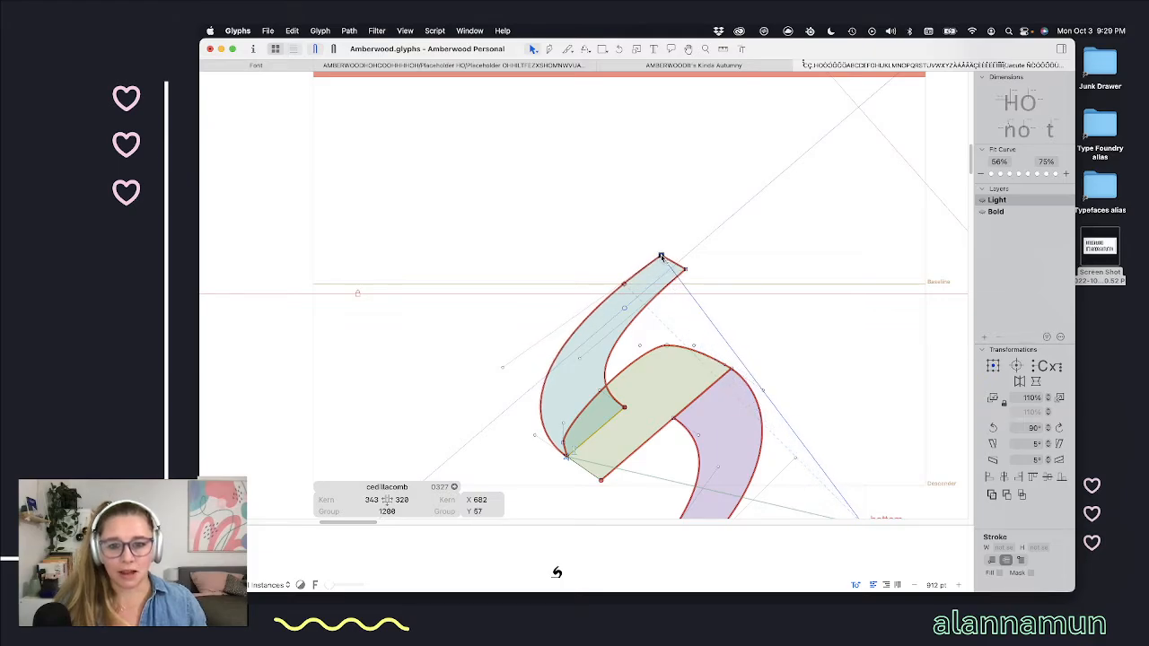
pyautogui.click(677, 209)
pyautogui.press('space')
pyautogui.scroll(-5, 699, 262)
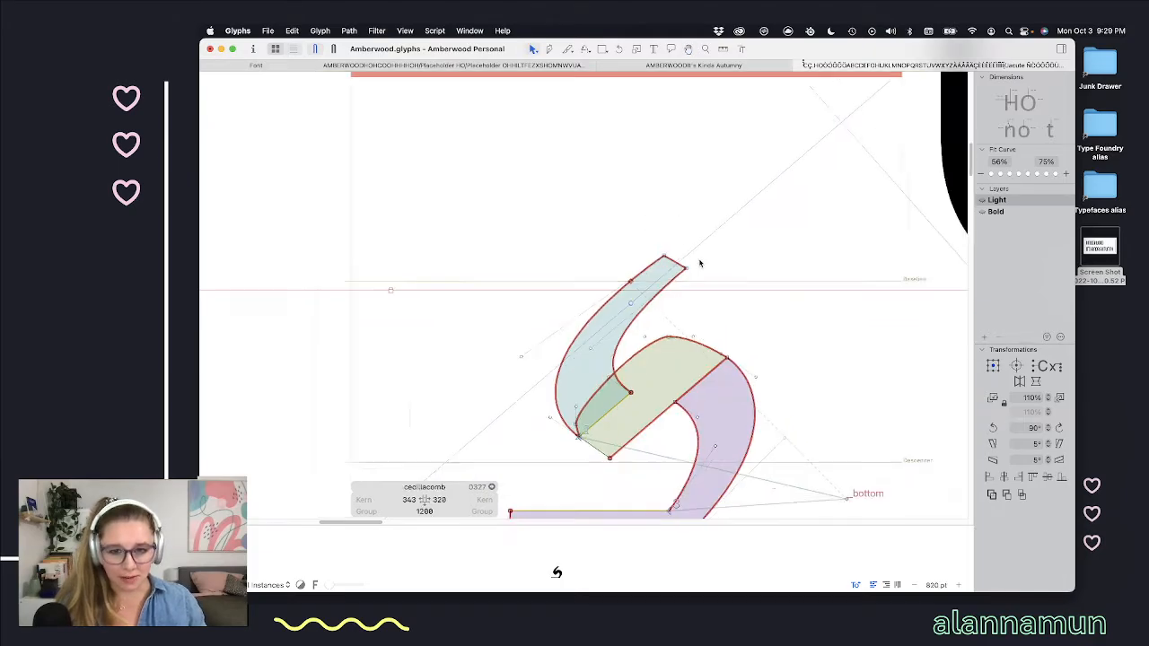
# Step: Move the cedilla's _bottom anchor along the baseline to X 623, Y 0
pyautogui.scroll(-4, 705, 278)
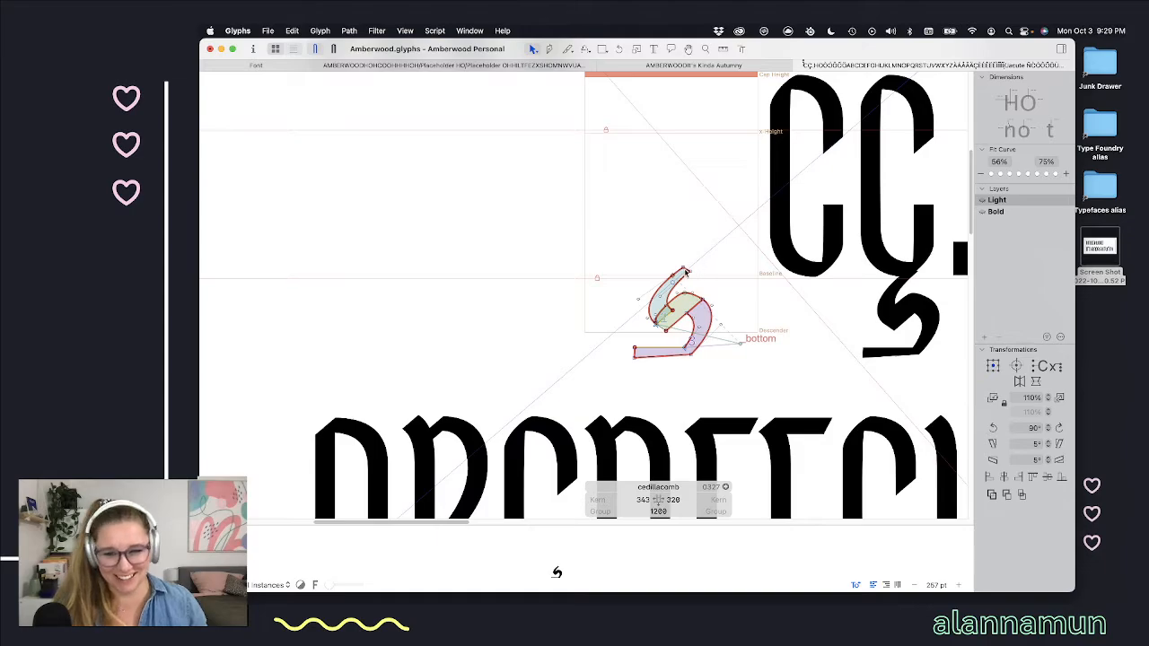
pyautogui.scroll(2, 686, 272)
pyautogui.scroll(-2, 689, 271)
pyautogui.hscroll(2, 690, 270)
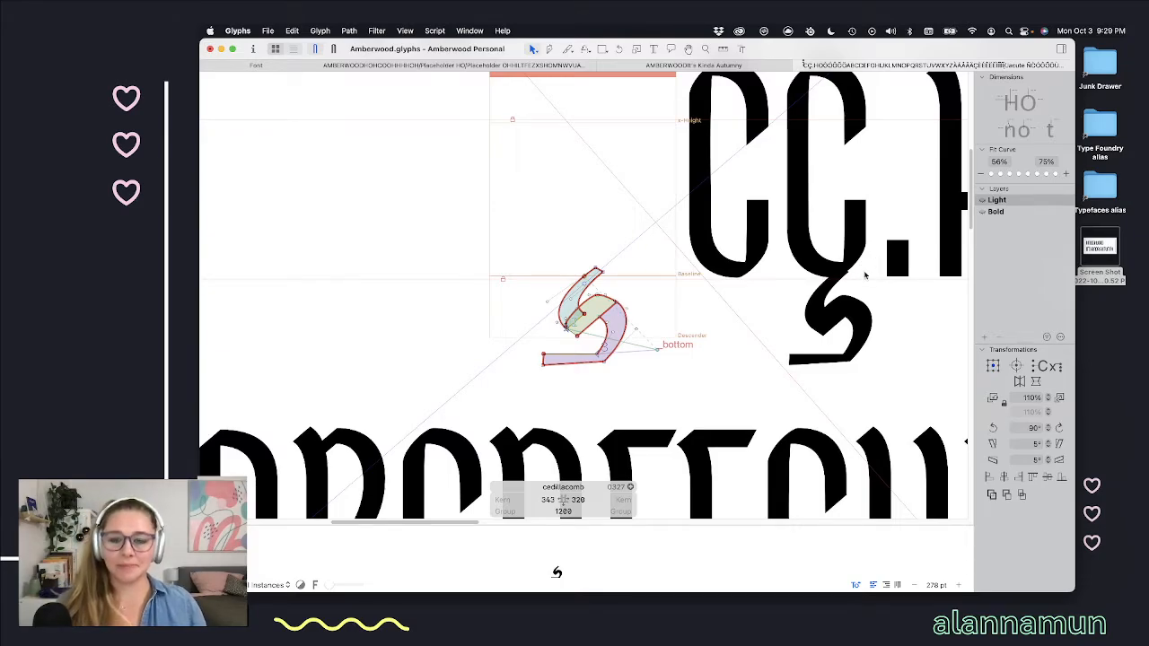
pyautogui.click(596, 274)
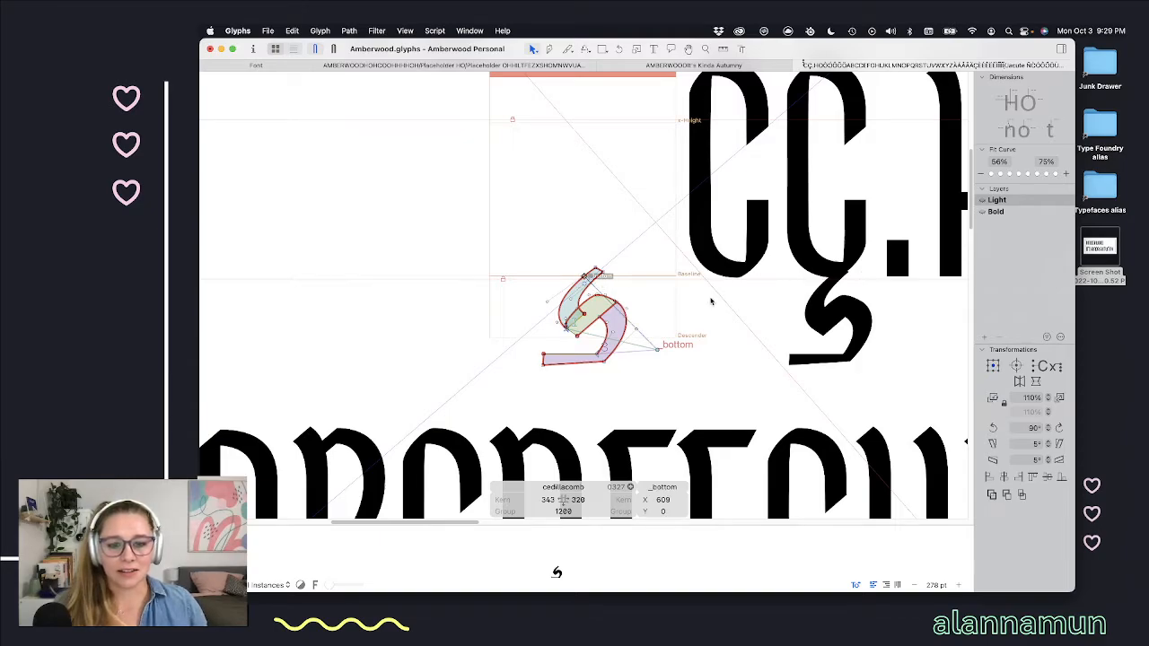
pyautogui.press('Right')
pyautogui.press('Right')
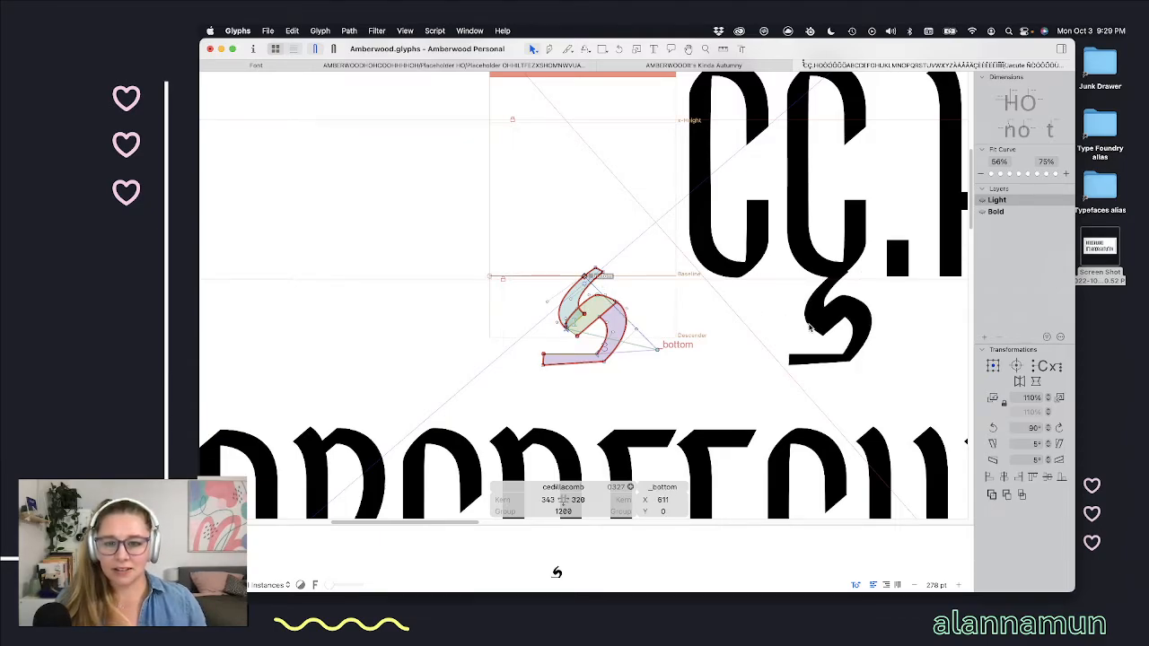
pyautogui.hotkey('shift', 'Right')
pyautogui.press('Right')
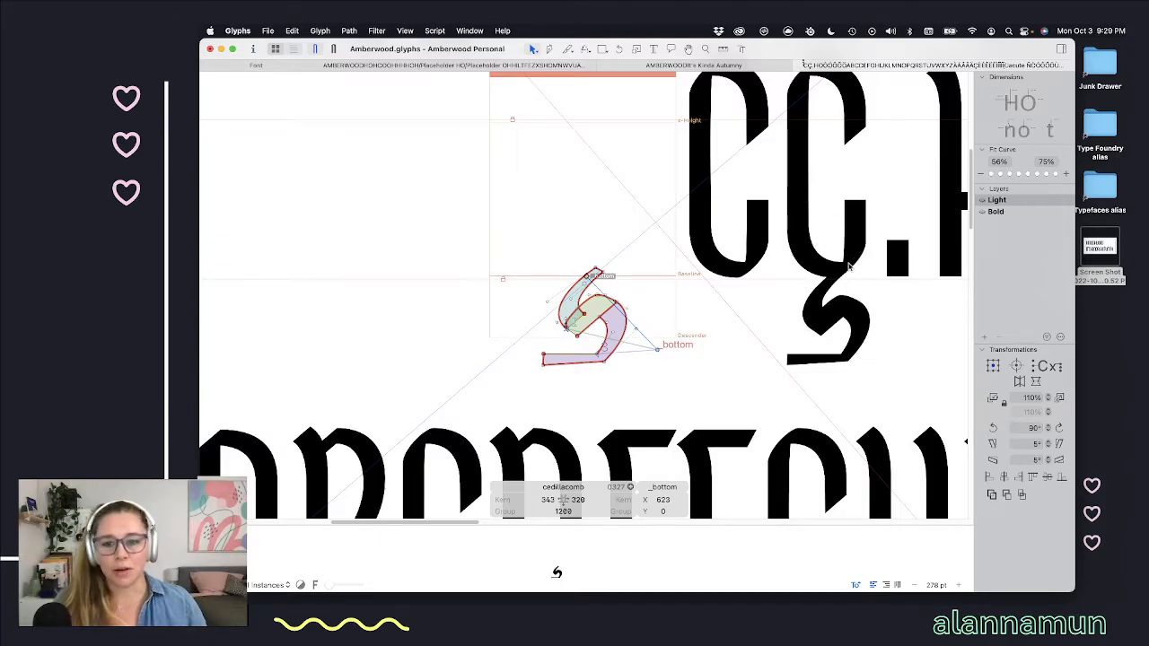
# Step: Examine how the reshaped cedilla joins the bowl of the Ç
pyautogui.scroll(2, 844, 103)
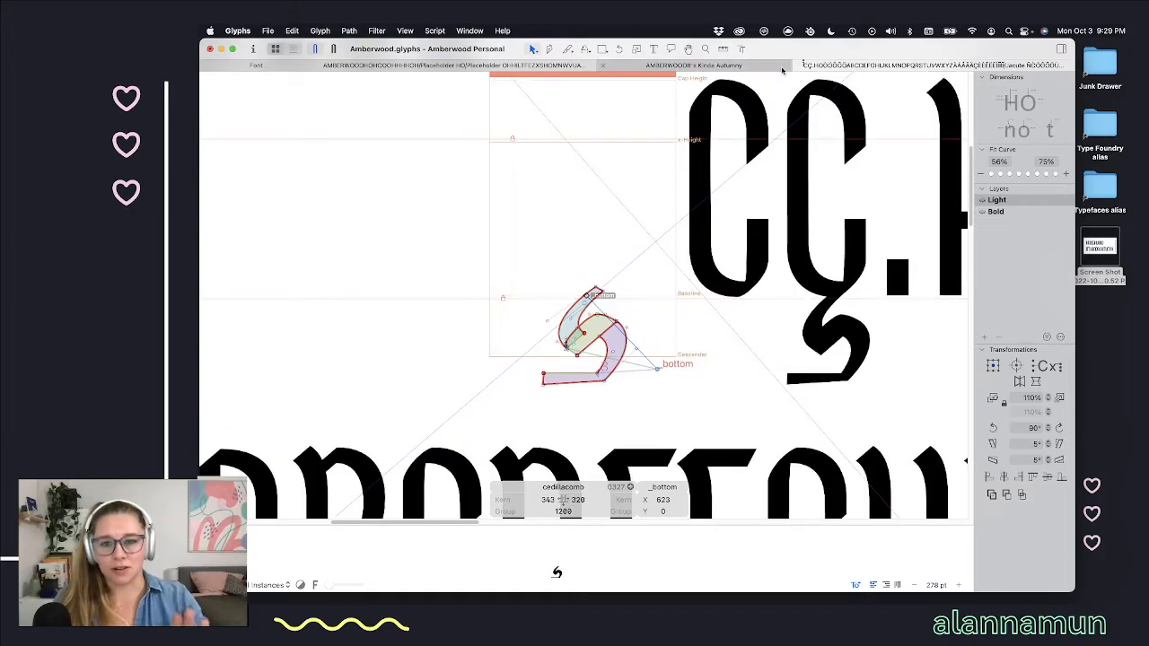
pyautogui.scroll(3, 851, 263)
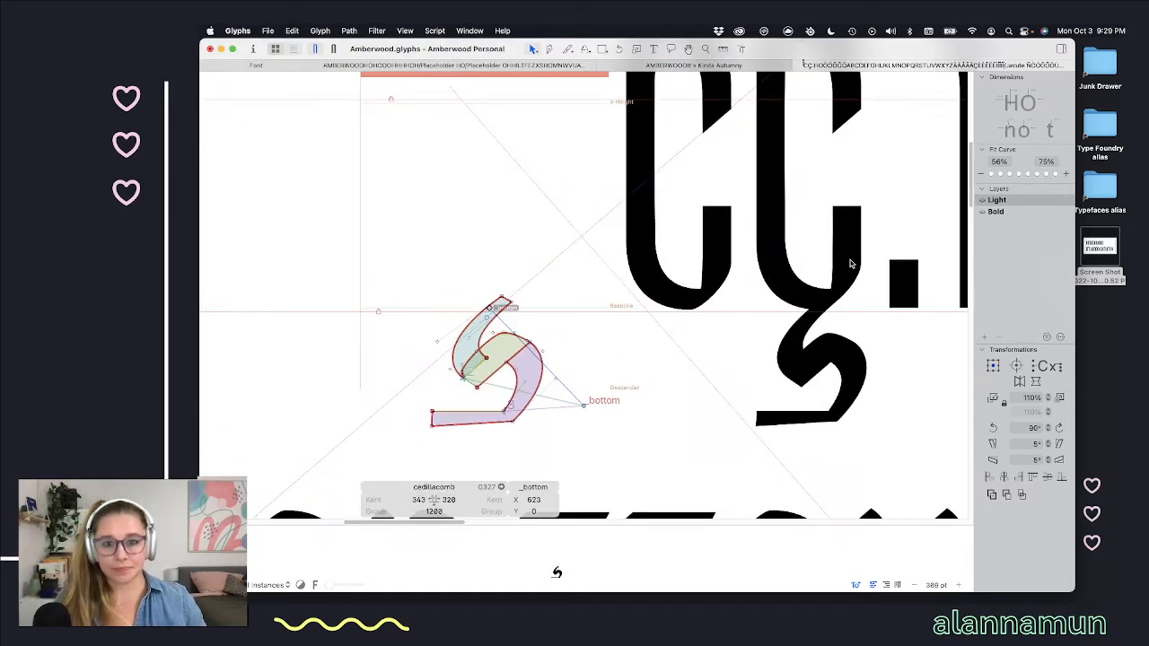
pyautogui.scroll(5, 852, 263)
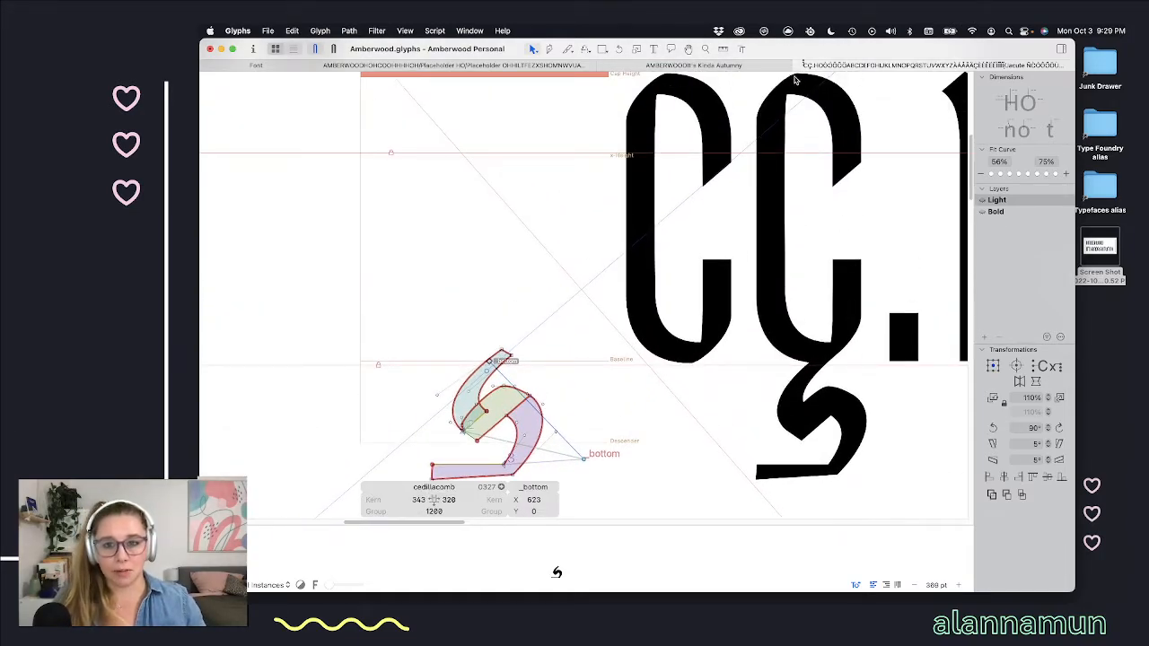
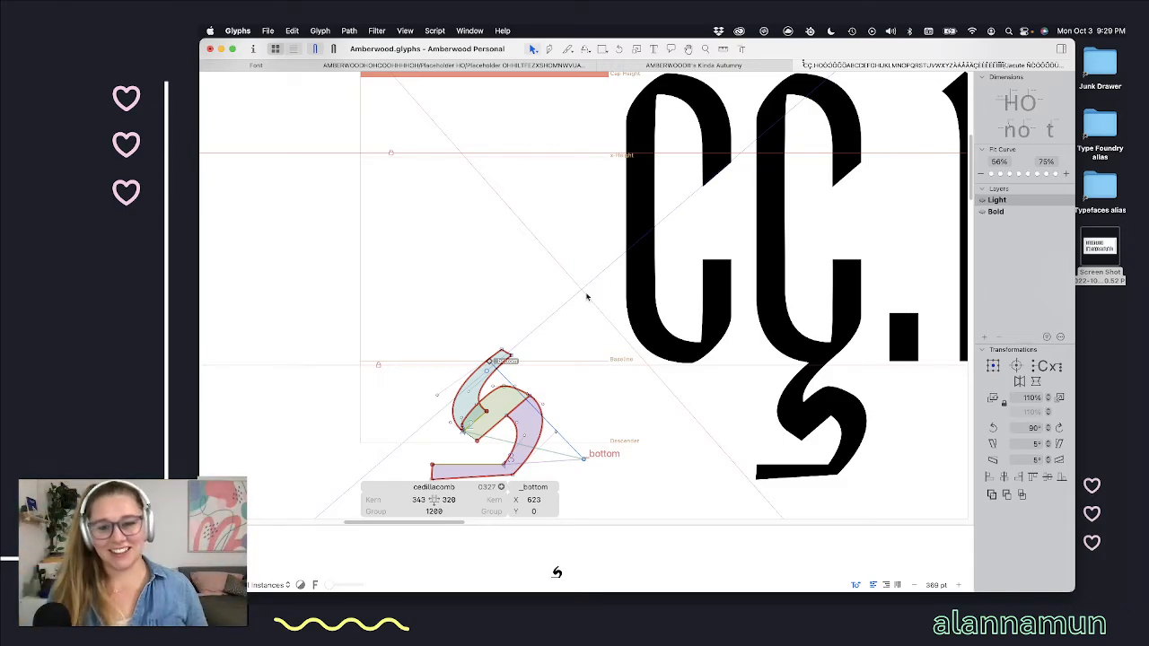
pyautogui.click(703, 223)
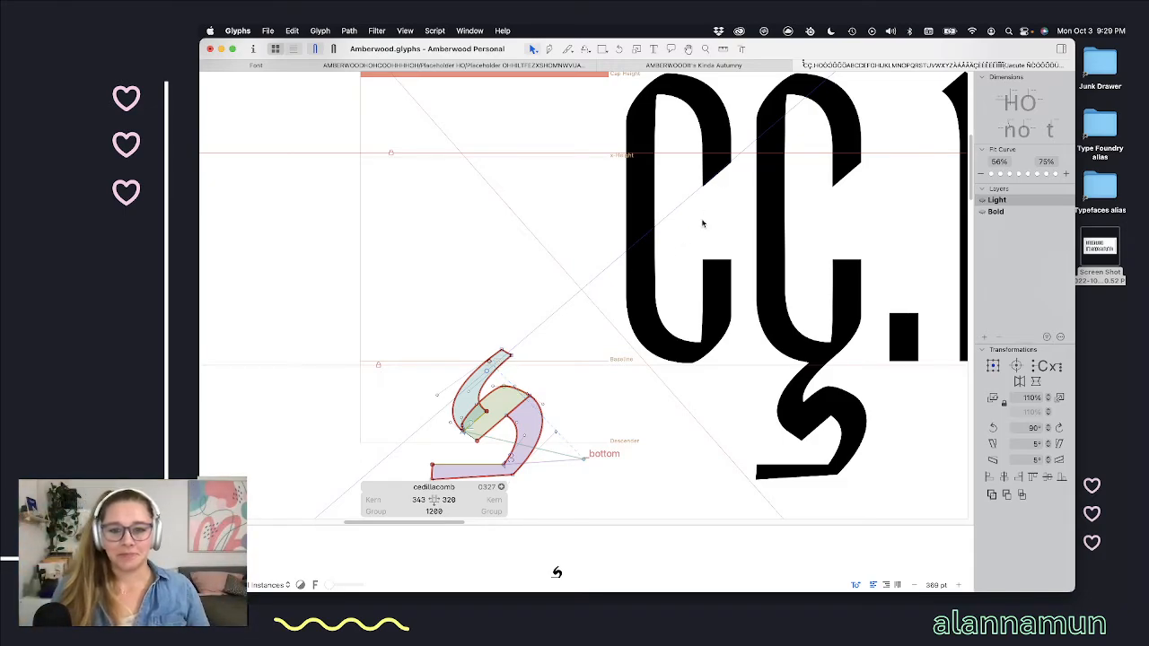
pyautogui.click(481, 176)
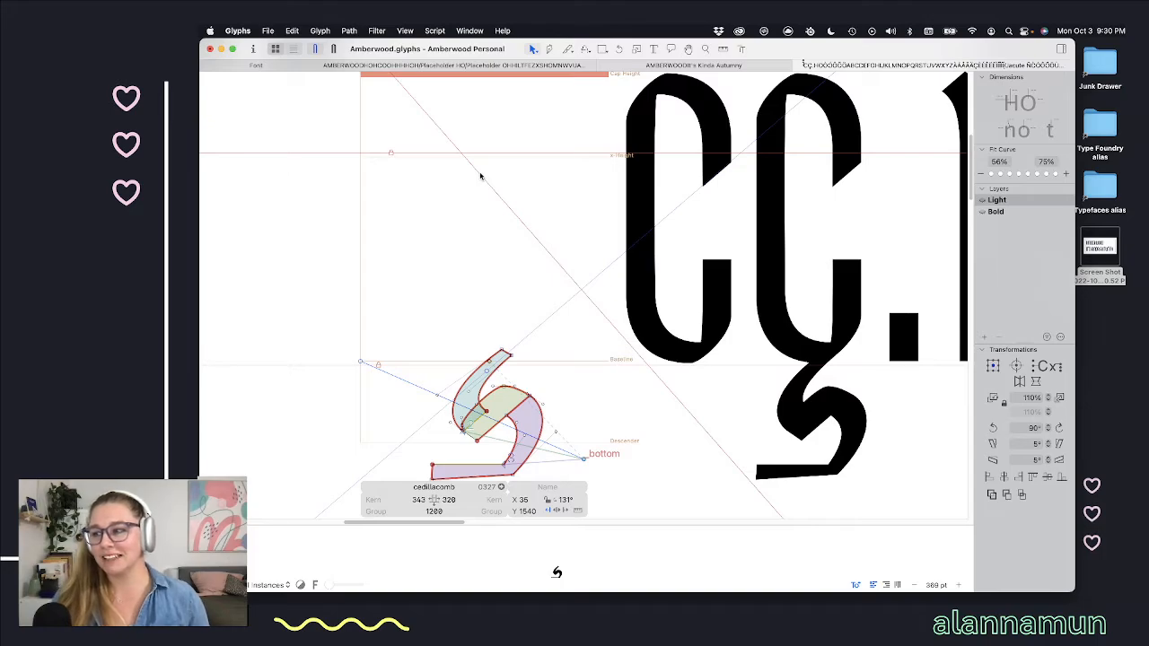
pyautogui.click(536, 221)
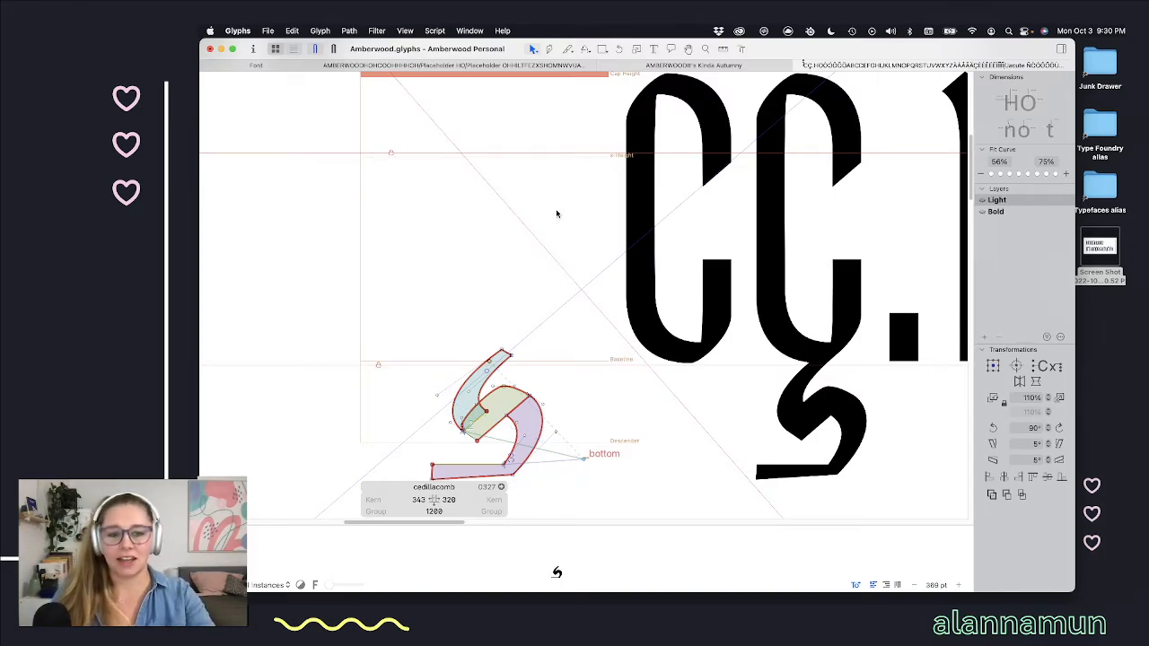
pyautogui.hscroll(-3, 557, 214)
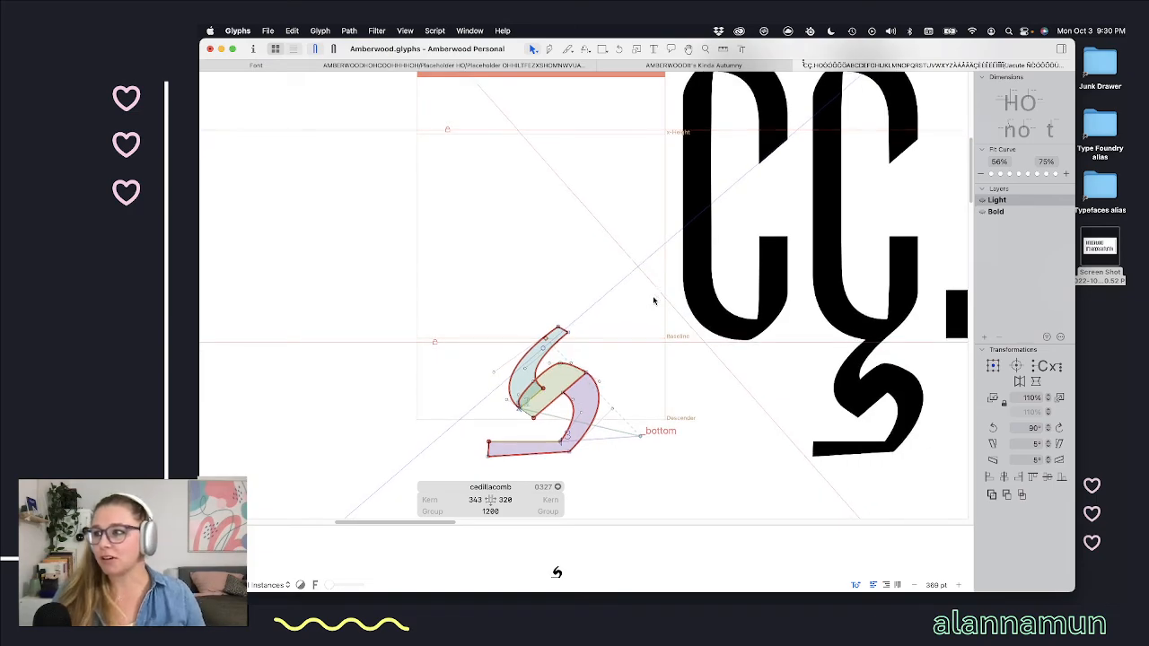
pyautogui.scroll(-3, 654, 301)
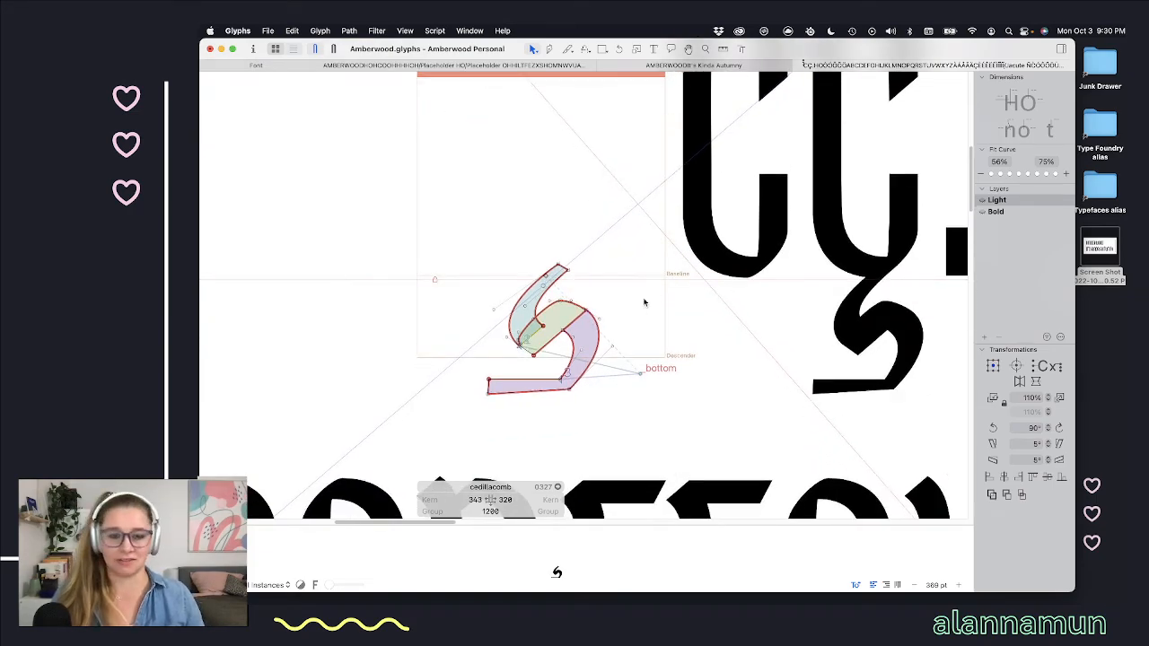
# Step: Select the nodes of the cedilla's lower hook, its flat tail and the lower edge of the middle stroke
pyautogui.scroll(5, 519, 338)
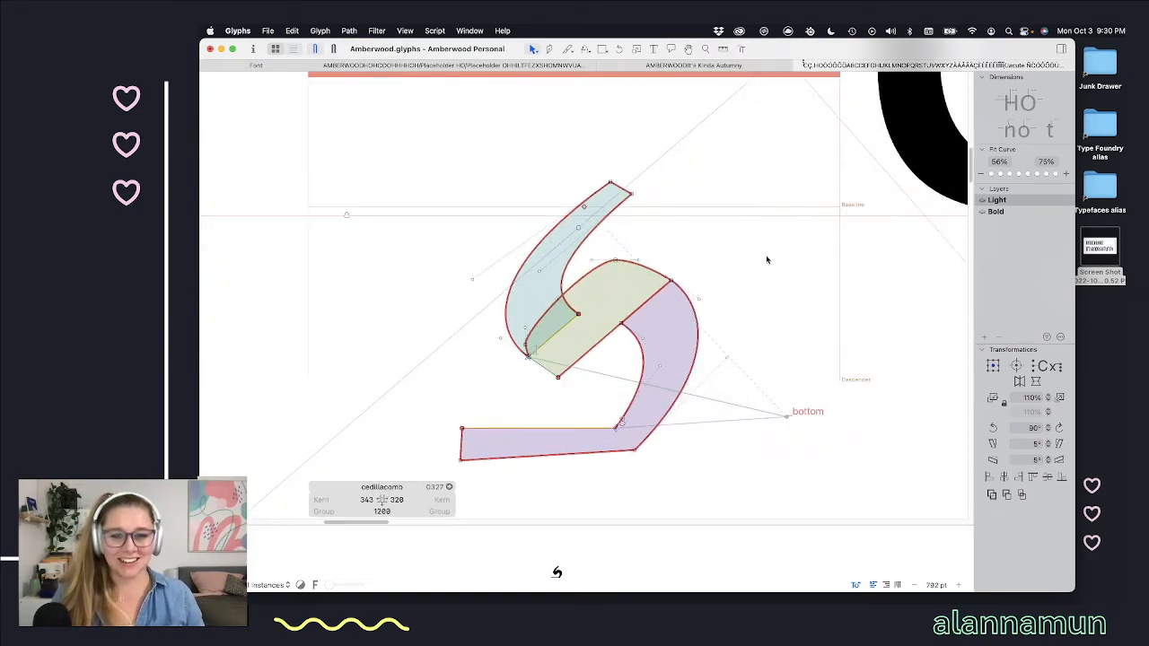
pyautogui.click(557, 378)
pyautogui.moveTo(709, 259); pyautogui.dragTo(626, 346)
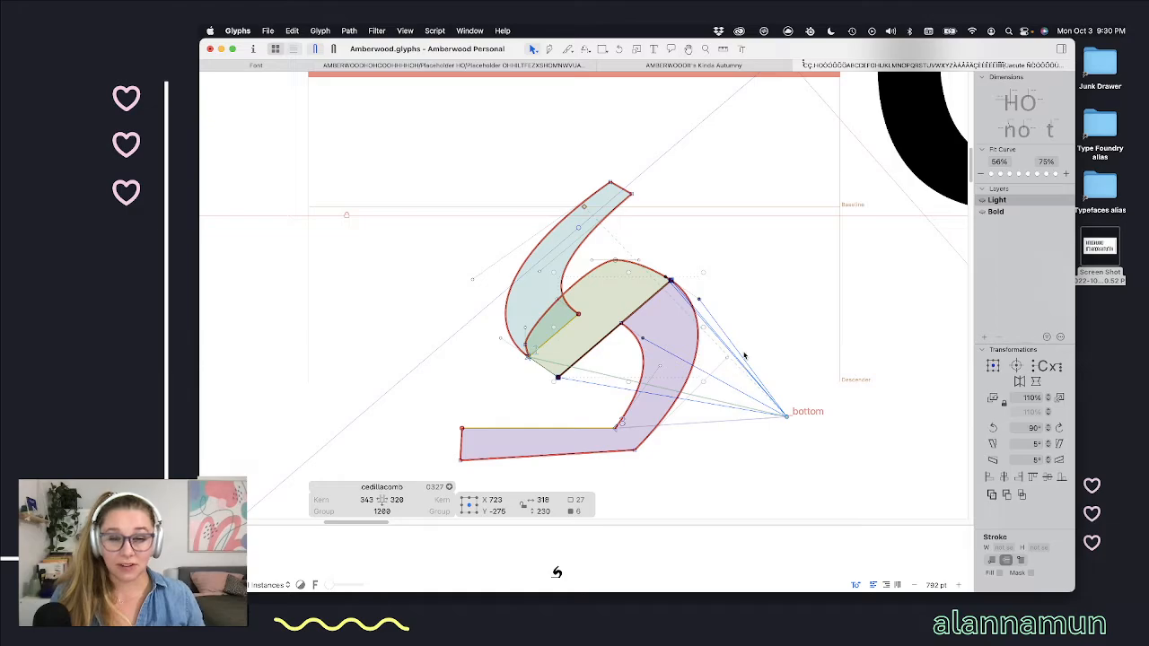
pyautogui.moveTo(745, 352); pyautogui.dragTo(610, 466)
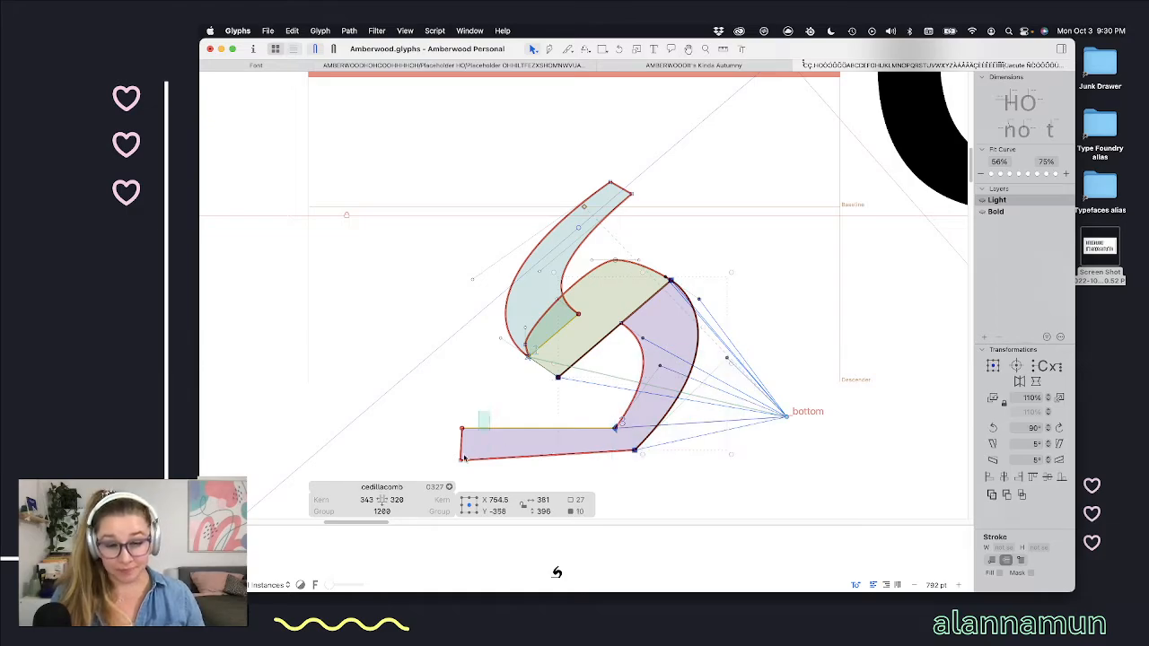
pyautogui.keyDown('shift'); pyautogui.click(464, 459); pyautogui.keyUp('shift')
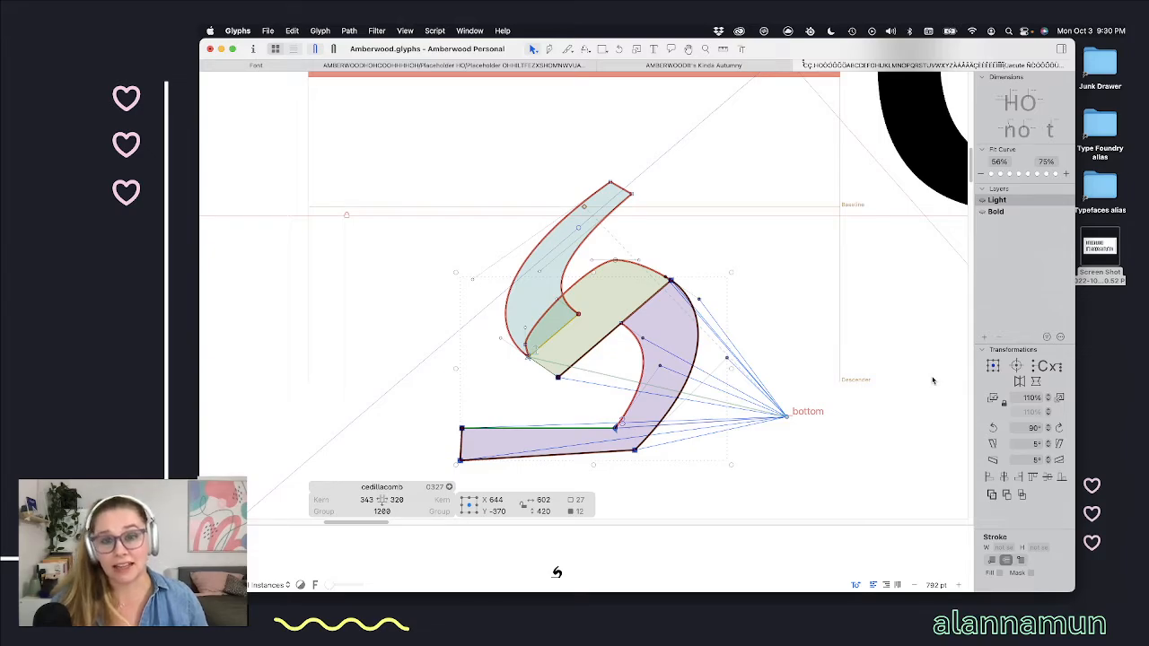
pyautogui.hotkey('shift', 'Left')
pyautogui.hotkey('shift', 'Left')
pyautogui.hotkey('shift', 'Left')
pyautogui.hotkey('shift', 'Left')
pyautogui.hotkey('shift', 'Up')
pyautogui.hotkey('shift', 'Up')
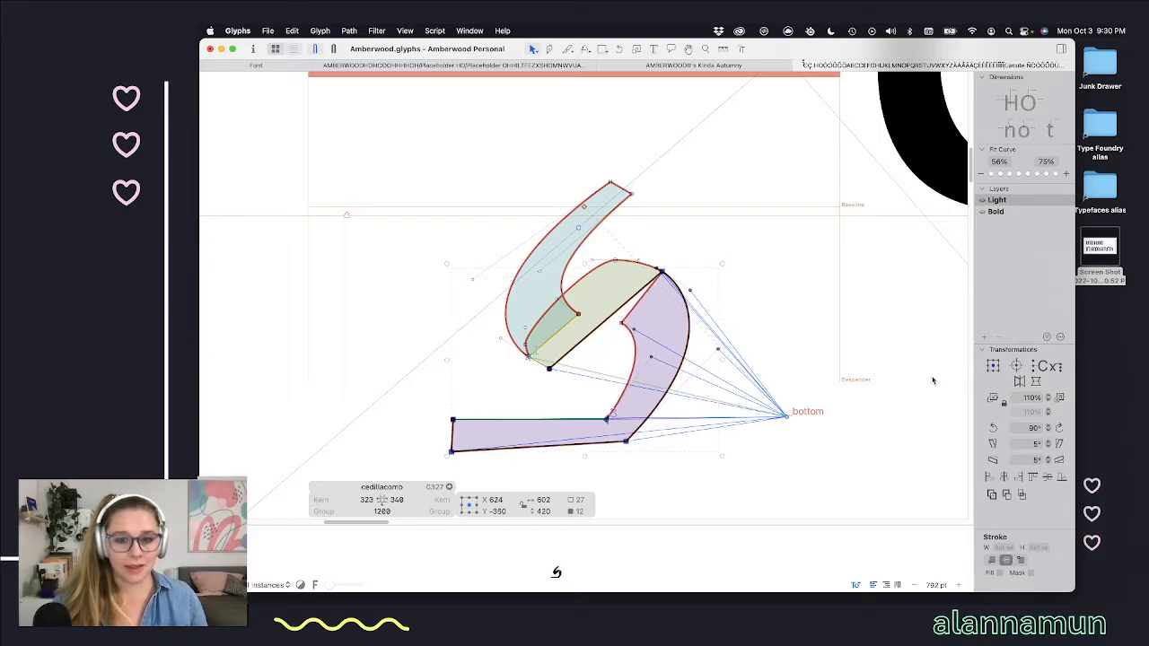
pyautogui.press('super+z')
pyautogui.press('super+z')
pyautogui.press('super+z')
pyautogui.press('super+z')
pyautogui.press('super+z')
pyautogui.press('super+z')
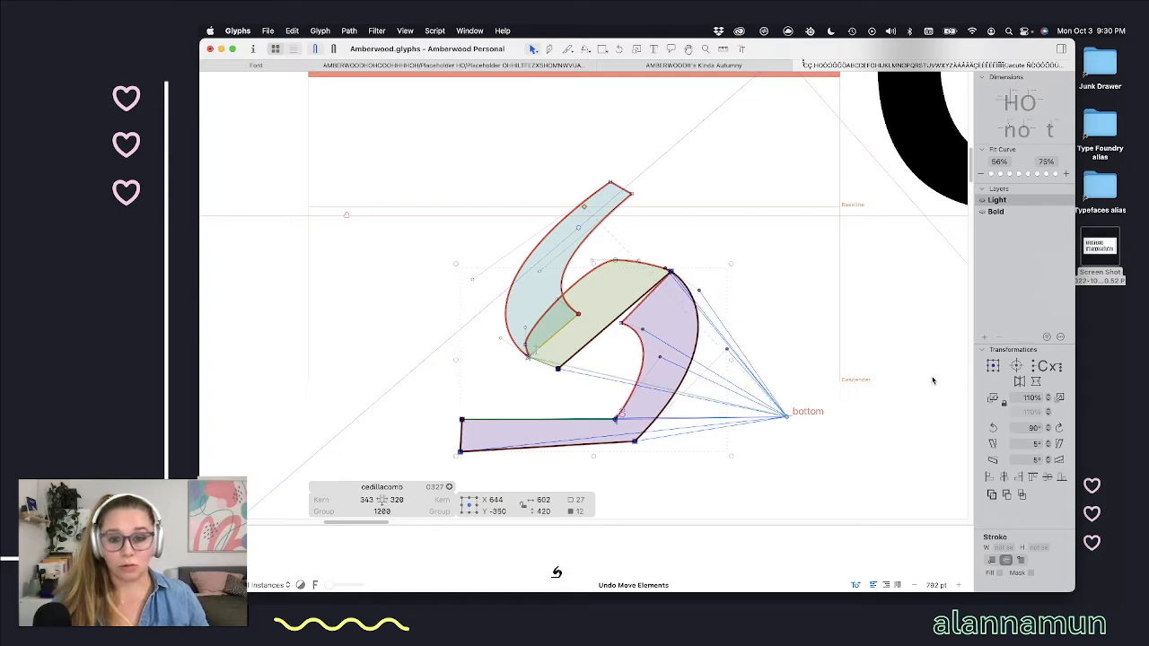
# Step: Add the hook's inner upper node to the selection and shift the cedilla's lower part 30 units left and 20 up
pyautogui.keyDown('shift'); pyautogui.click(622, 324); pyautogui.keyUp('shift')
pyautogui.hotkey('shift', 'Up')
pyautogui.hotkey('shift', 'Up')
pyautogui.hotkey('shift', 'Up')
pyautogui.hotkey('shift', 'Left')
pyautogui.hotkey('shift', 'Left')
pyautogui.hotkey('shift', 'Left')
pyautogui.hotkey('shift', 'Left')
pyautogui.hotkey('shift', 'Left')
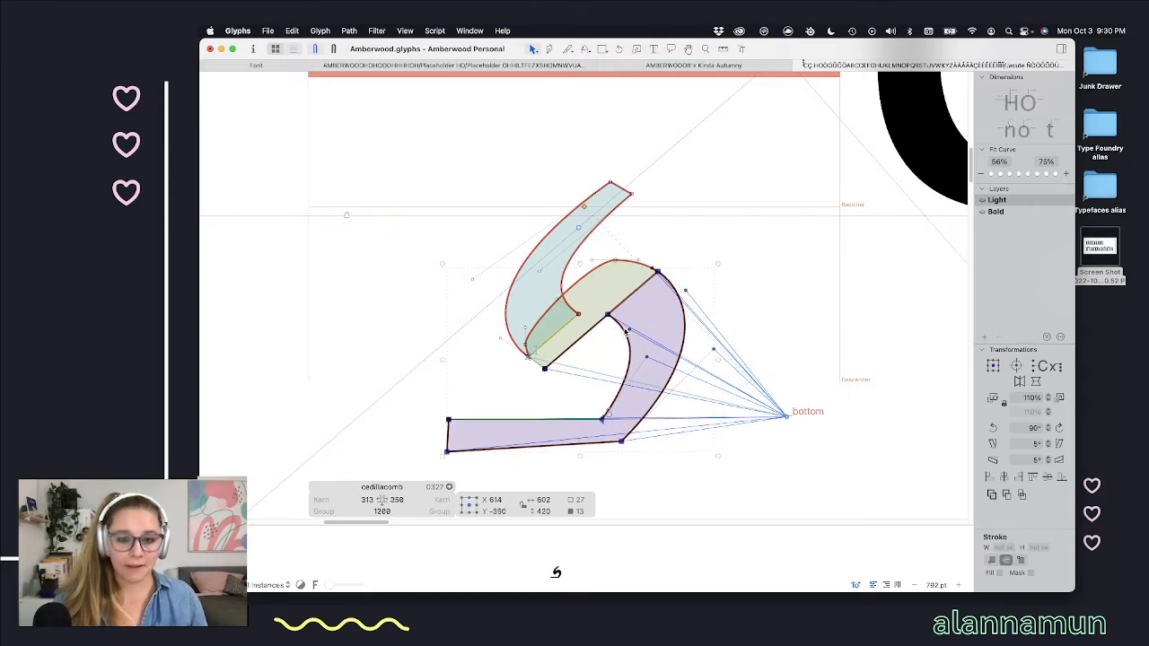
# Step: Select the nodes of the cedilla's lower hook and tail, leaving out the middle stroke, and shift them 10 units left
pyautogui.press('space')
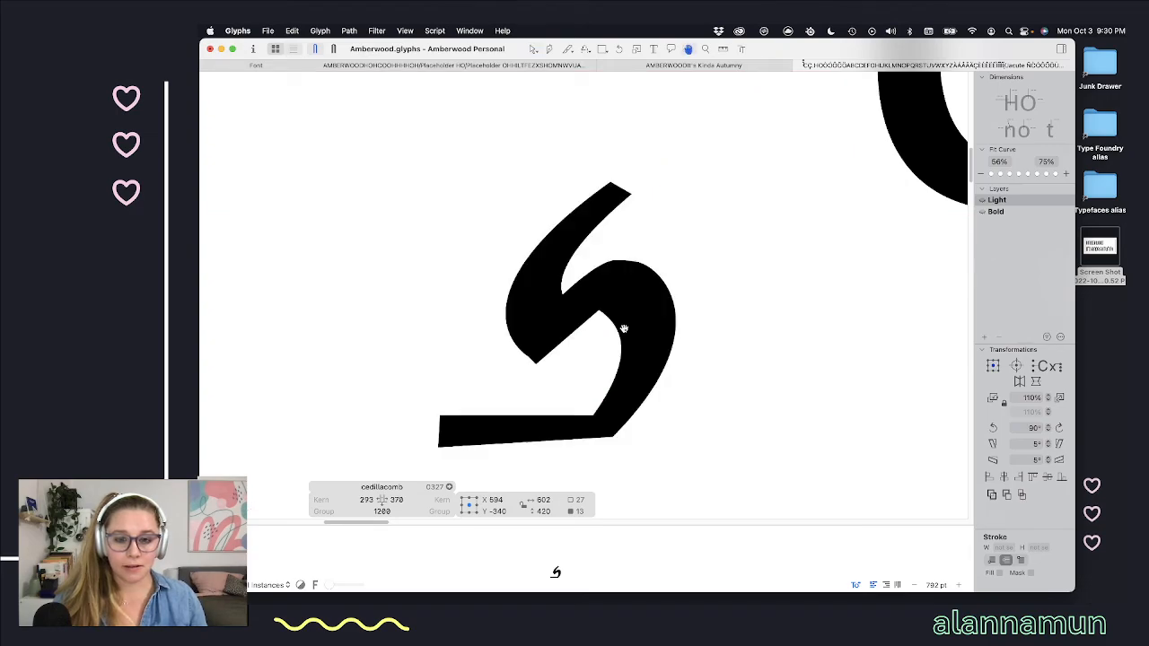
pyautogui.press('space')
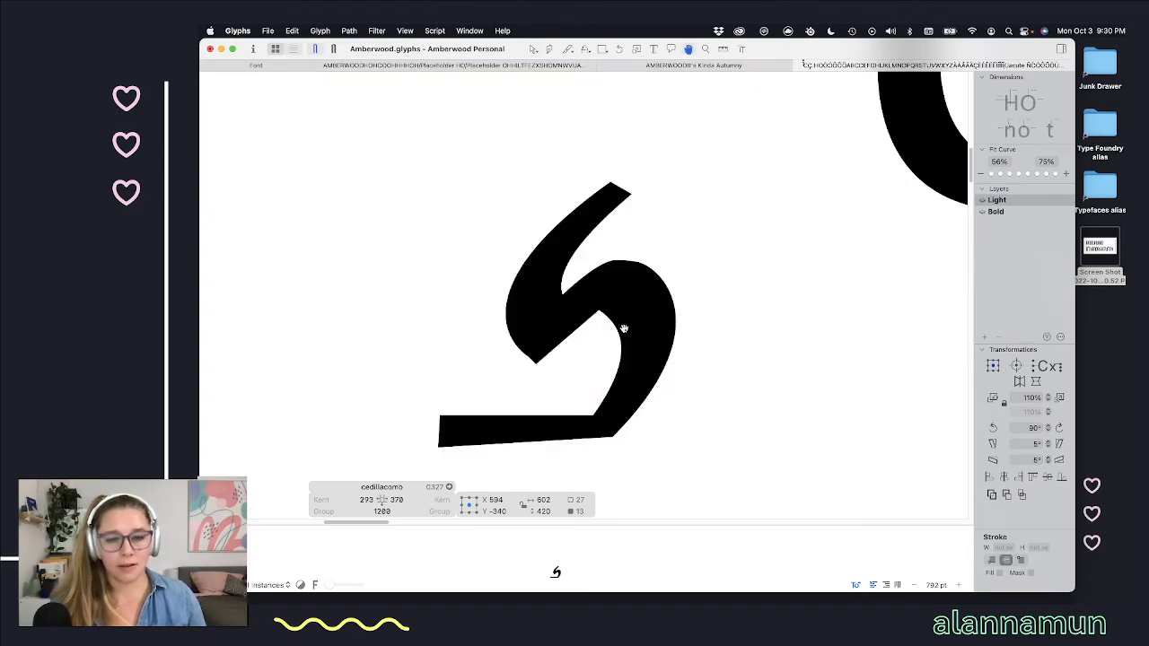
pyautogui.scroll(3, 593, 264)
pyautogui.scroll(5, 592, 264)
pyautogui.click(674, 233)
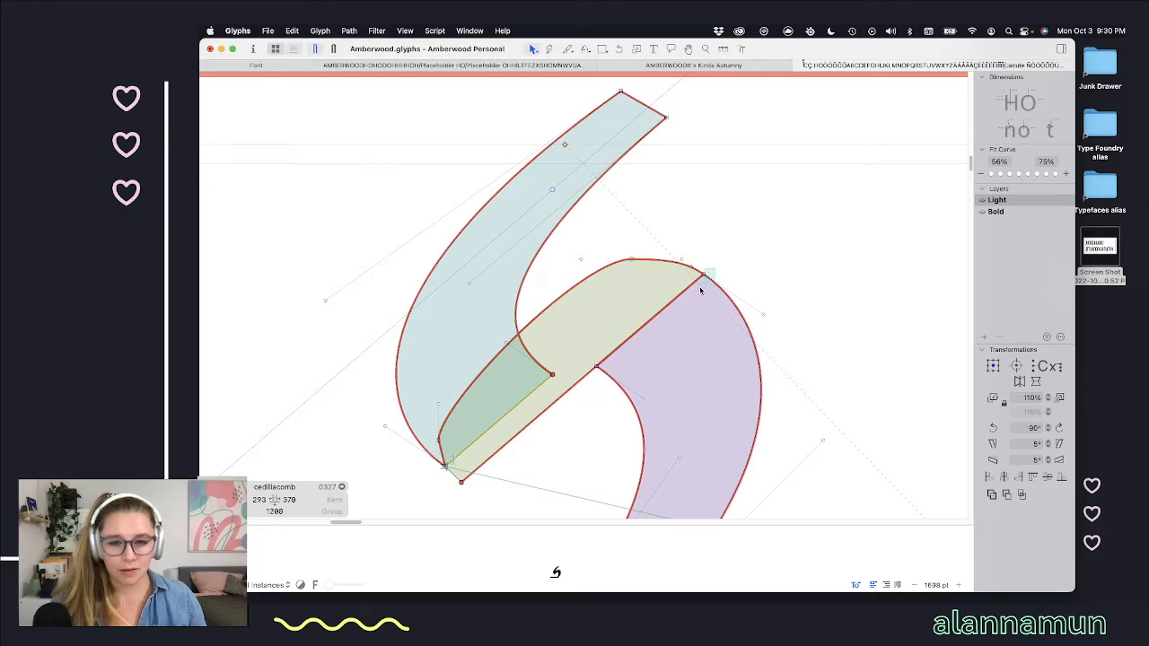
pyautogui.click(704, 274)
pyautogui.moveTo(633, 336); pyautogui.dragTo(578, 386)
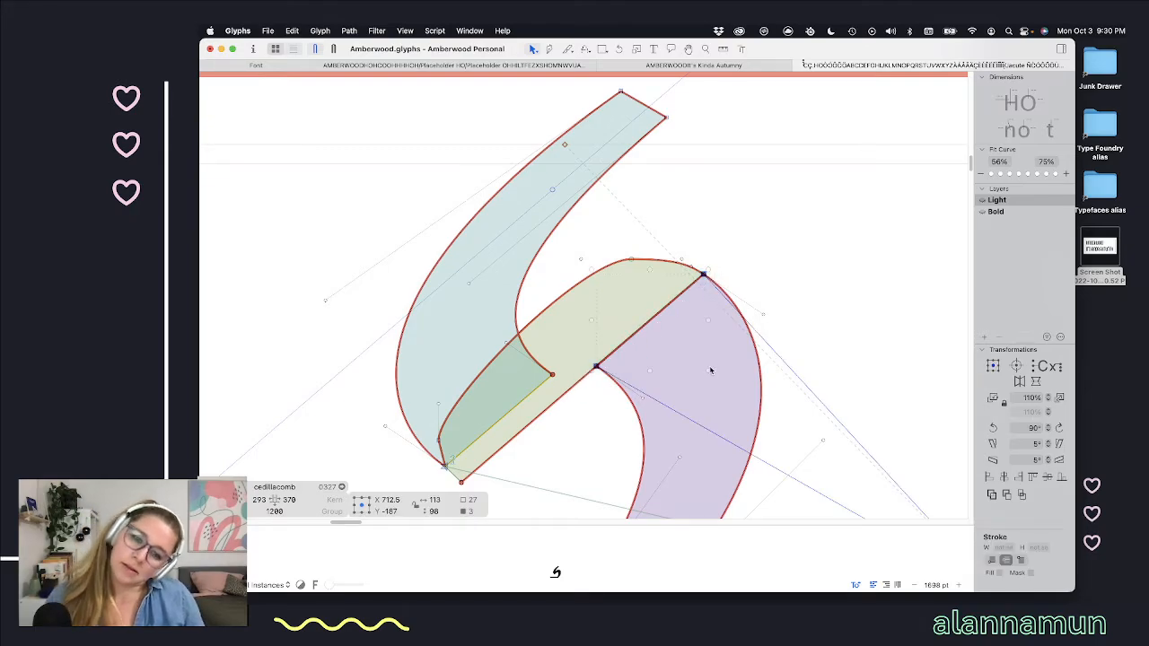
pyautogui.scroll(-5, 739, 359)
pyautogui.doubleClick(668, 299)
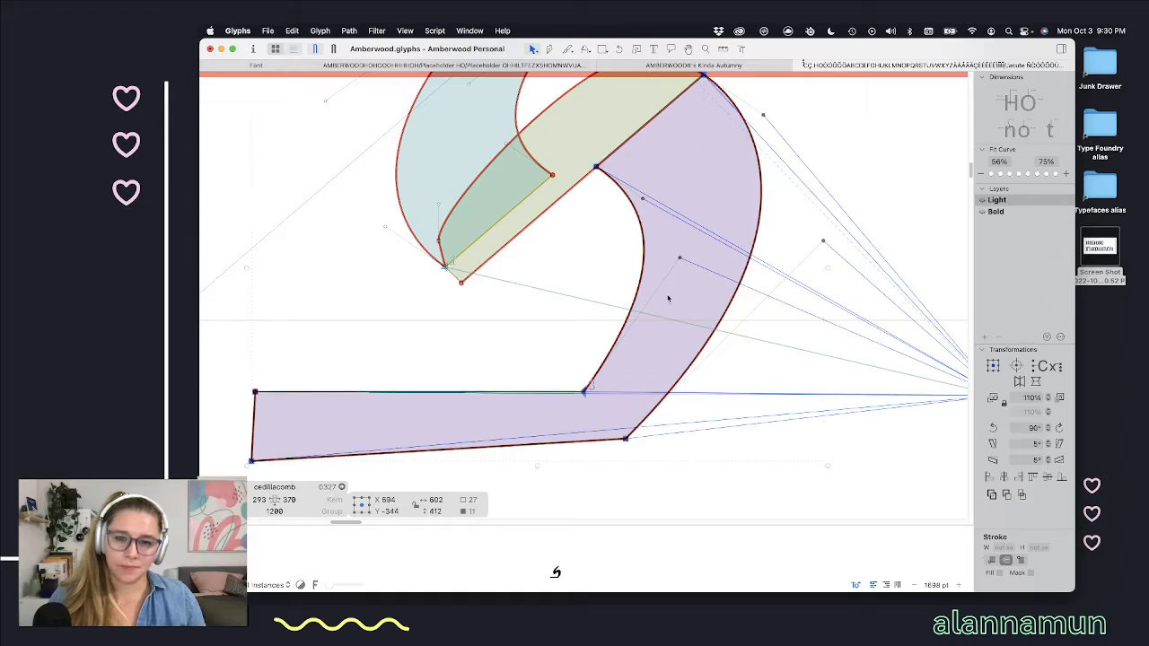
pyautogui.hotkey('shift', 'Left')
# Step: Check the filled shape and nudge the selected hook and tail 3 units down
pyautogui.press('space')
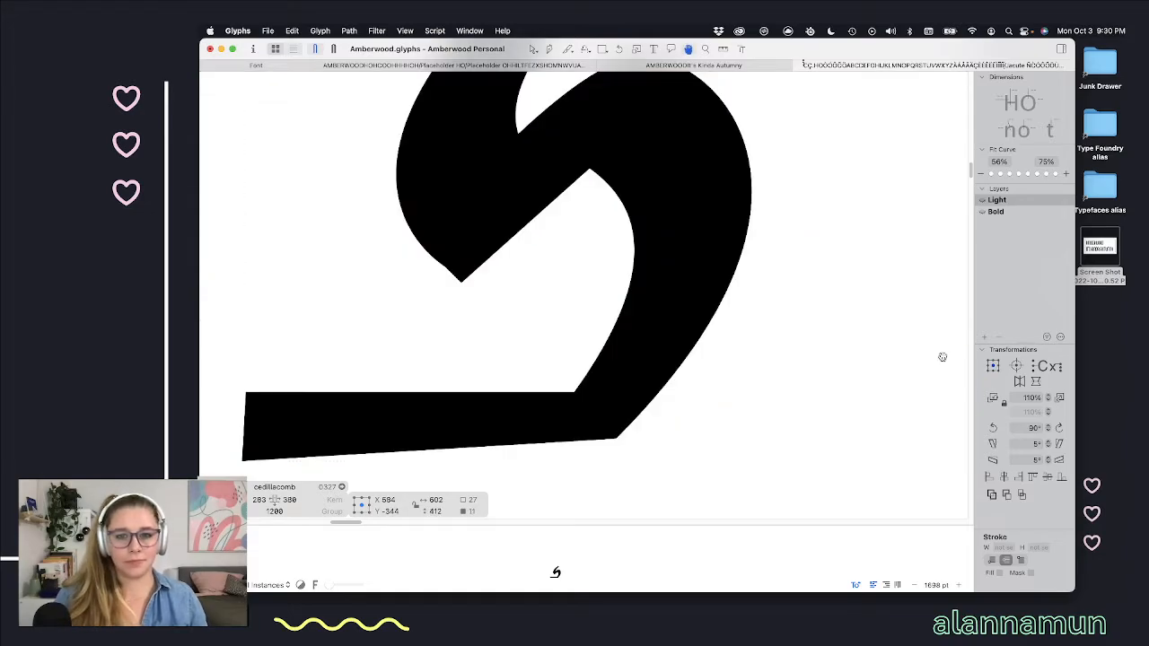
pyautogui.press('Down')
pyautogui.press('Down')
pyautogui.press('Down')
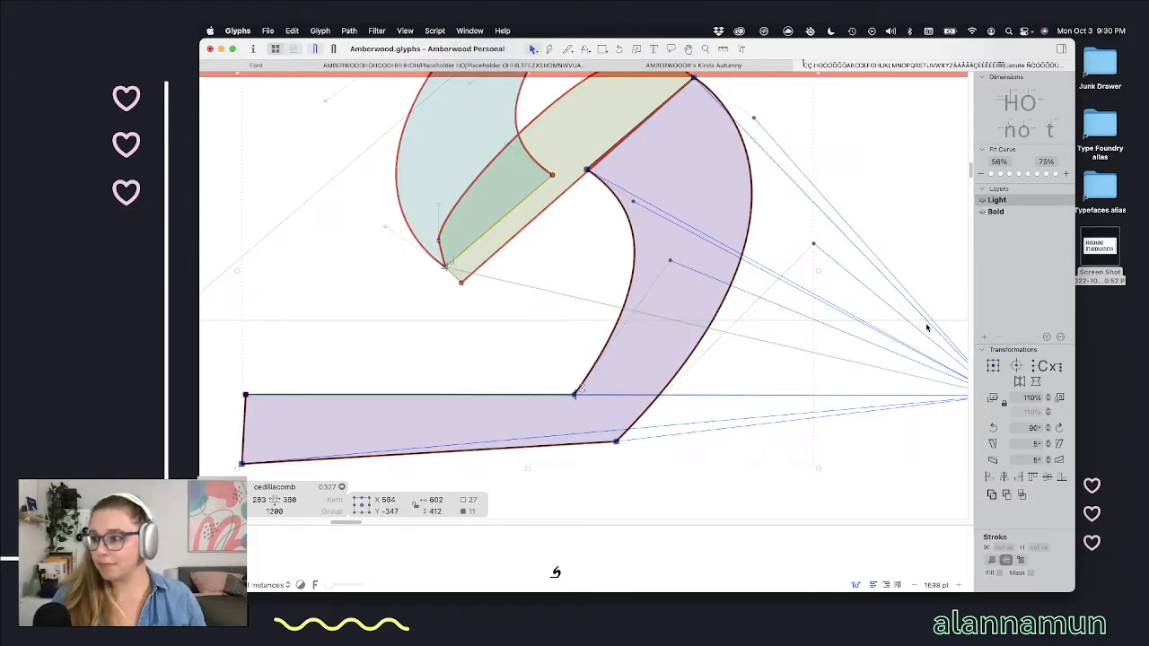
# Step: Shorten the horizontal curve handle leading from the top of the middle stroke towards the hook, and check the filled shape
pyautogui.scroll(3, 926, 322)
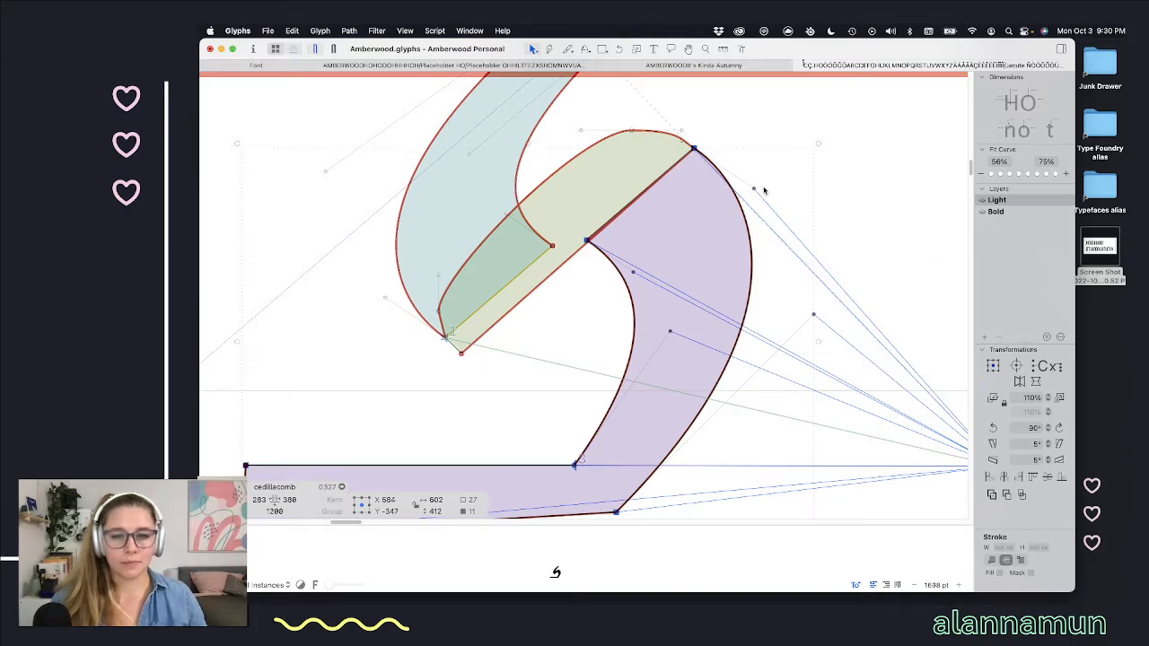
pyautogui.click(682, 132)
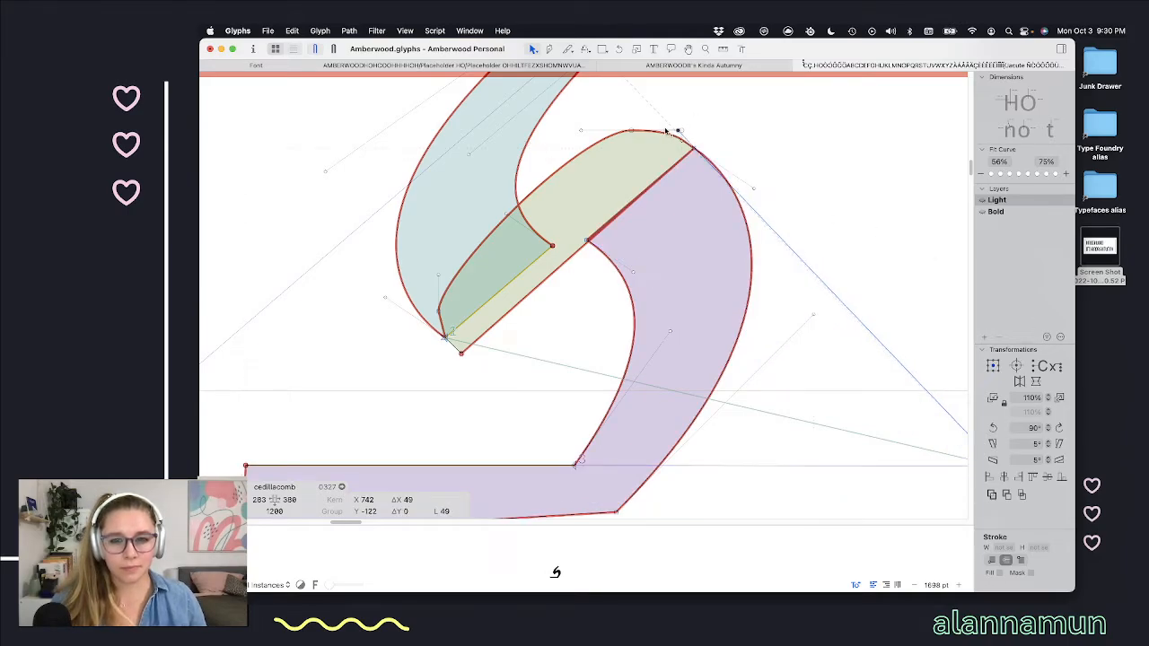
pyautogui.press('space')
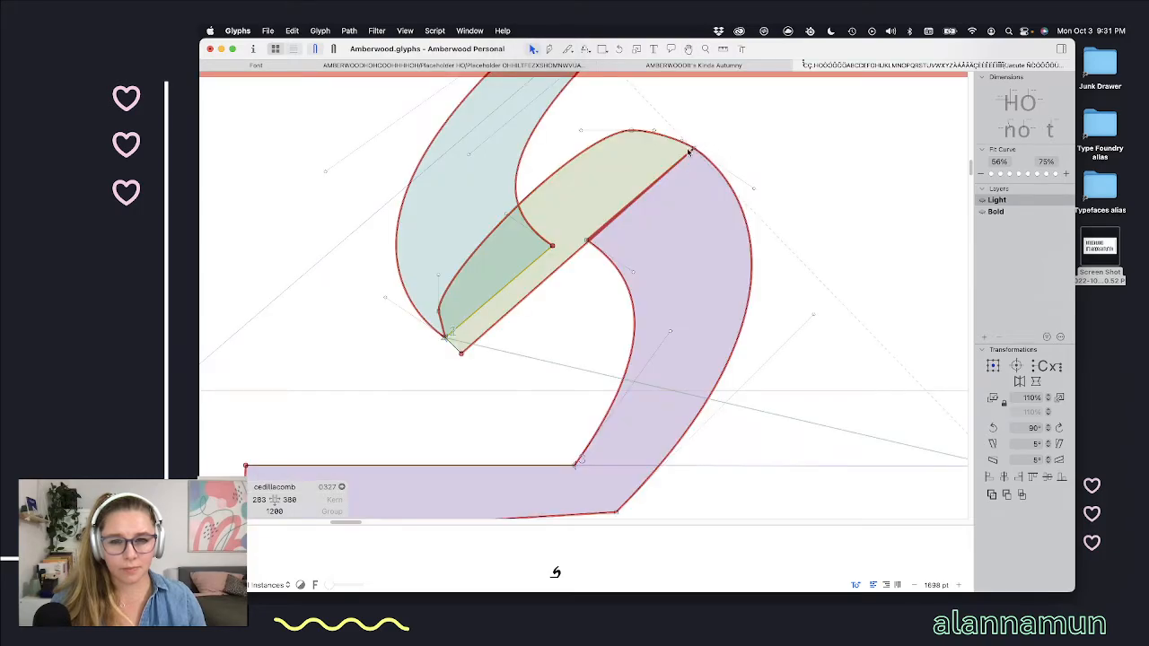
pyautogui.scroll(-3, 682, 171)
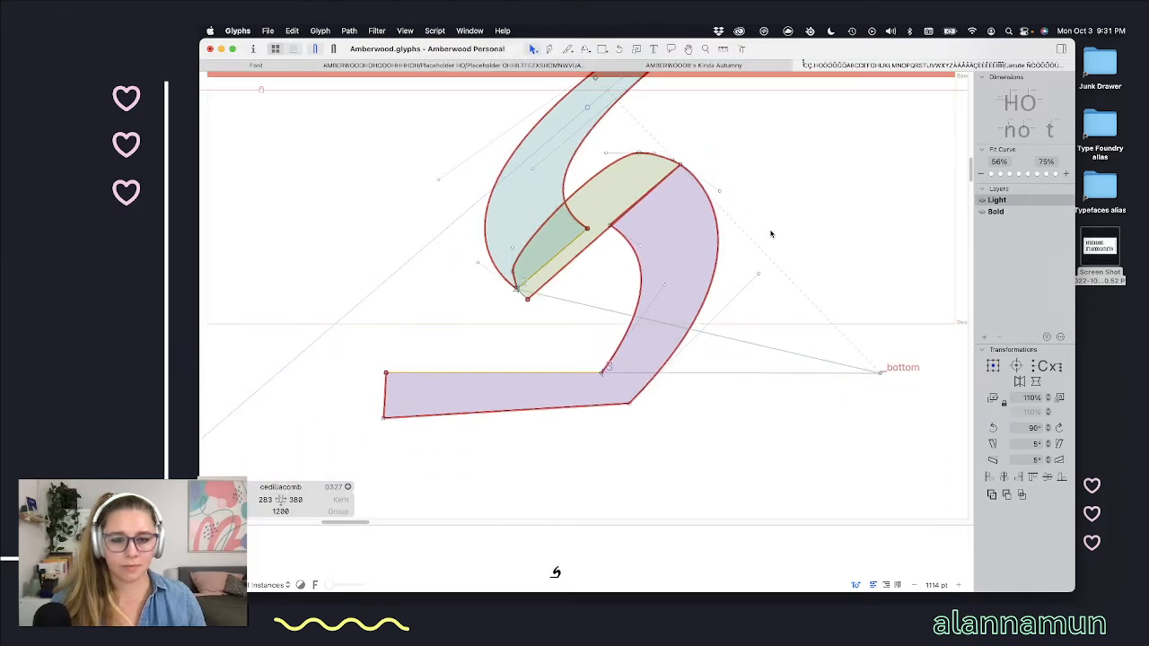
pyautogui.press('space')
# Step: Nudge the middle stroke's lower corner node to X 518, Y -358, smoothing its join with the upper stroke in the filled view
pyautogui.scroll(5, 539, 305)
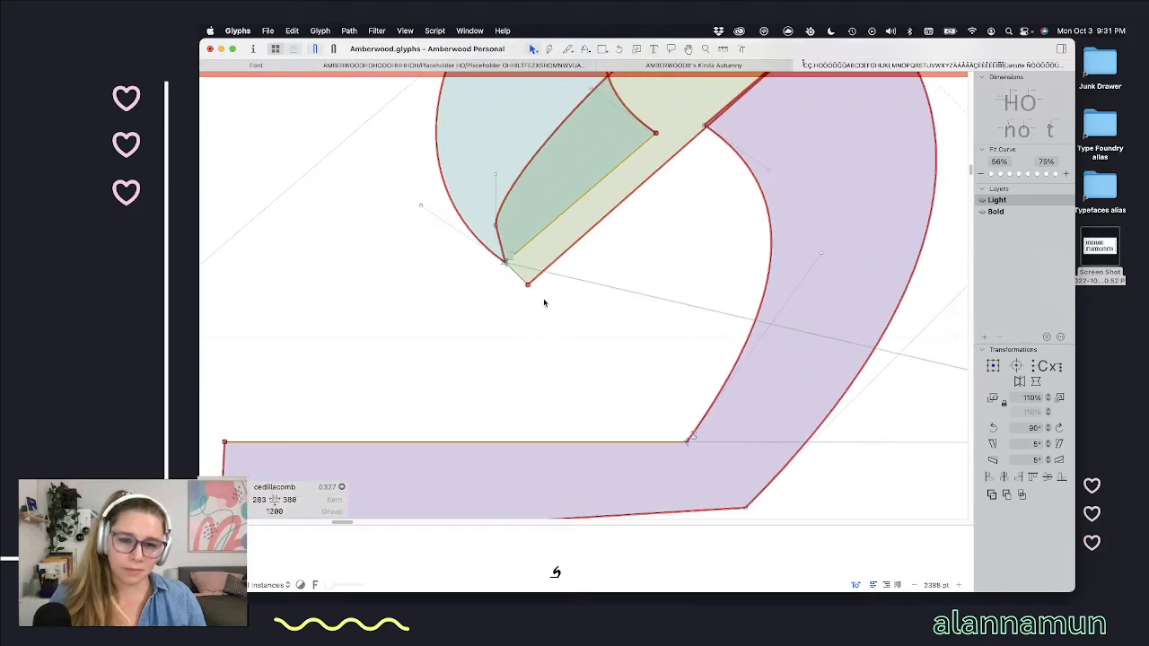
pyautogui.press('space')
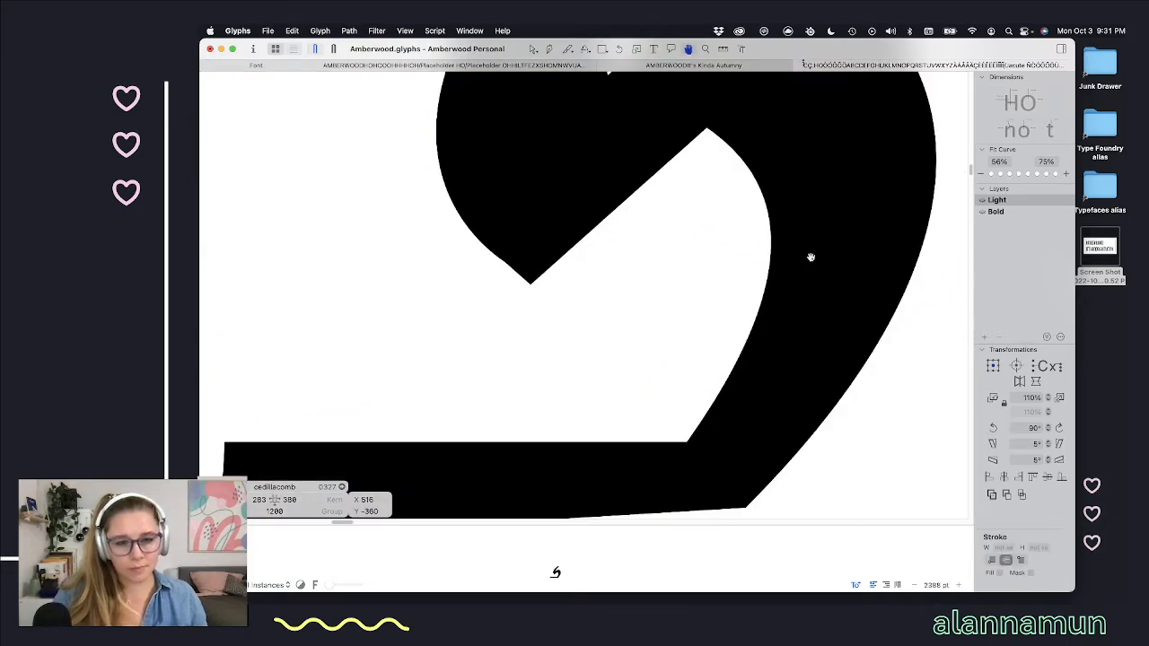
pyautogui.press('Up')
pyautogui.press('Up')
pyautogui.press('Right')
pyautogui.press('Right')
pyautogui.press('Up')
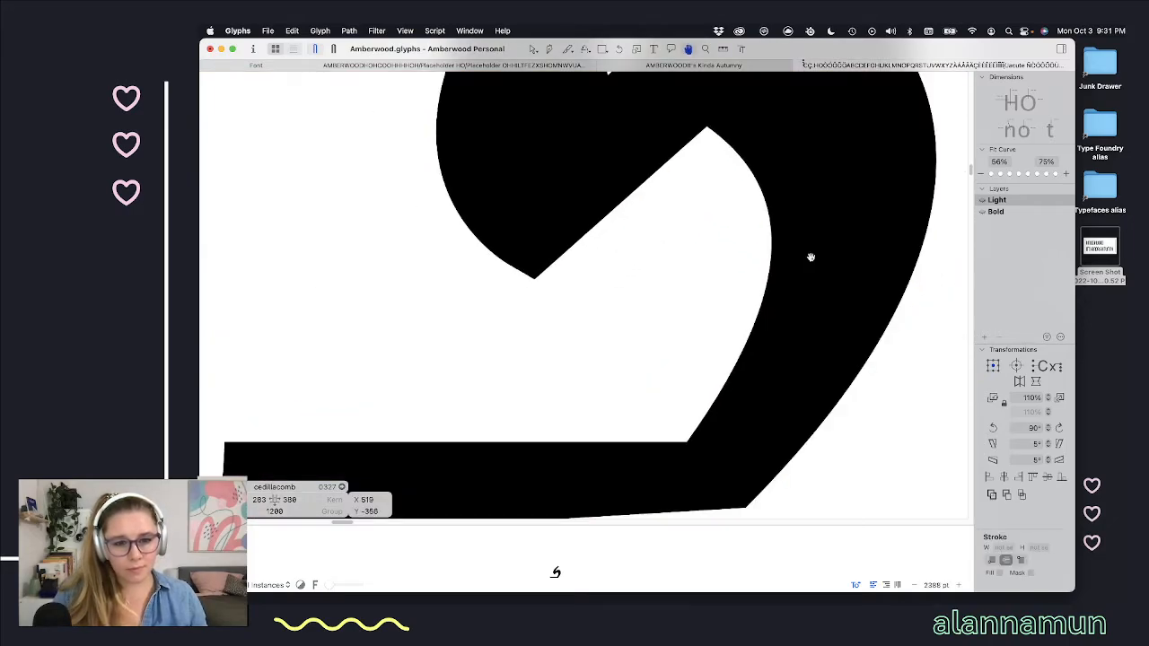
pyautogui.press('Right')
pyautogui.press('Down')
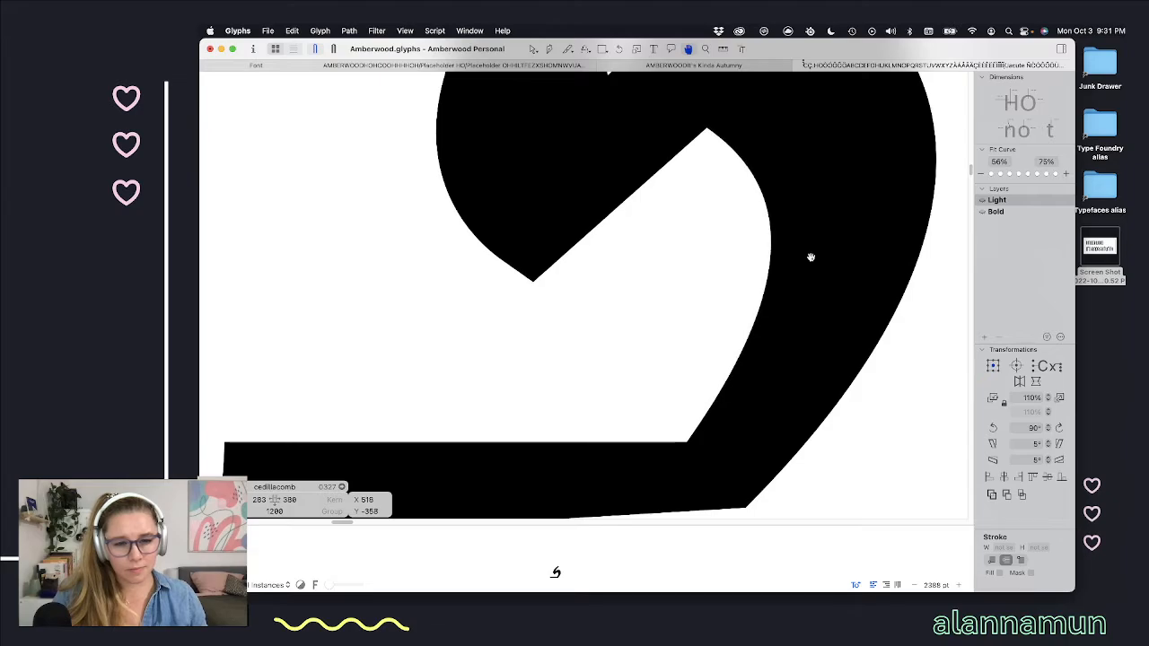
# Step: Examine the cedilla's filled silhouette and curve transitions, and compare it with the Ç and the capital alphabet
pyautogui.scroll(-5, 768, 238)
pyautogui.press('space')
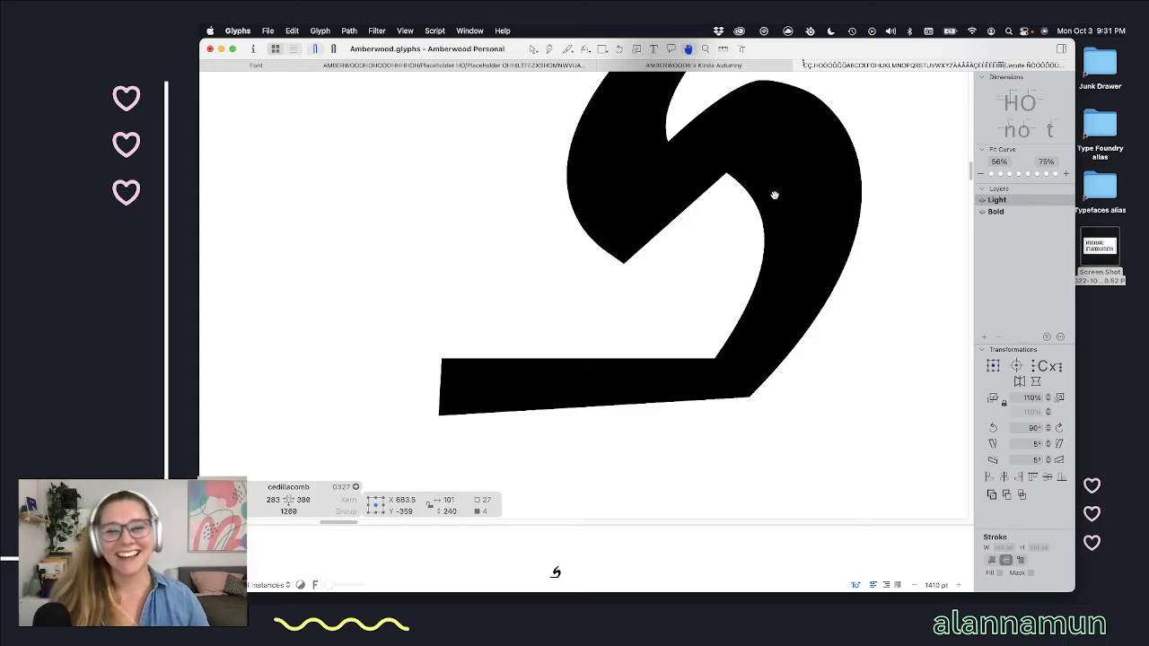
pyautogui.click(708, 223)
pyautogui.scroll(-3, 698, 223)
pyautogui.press('space')
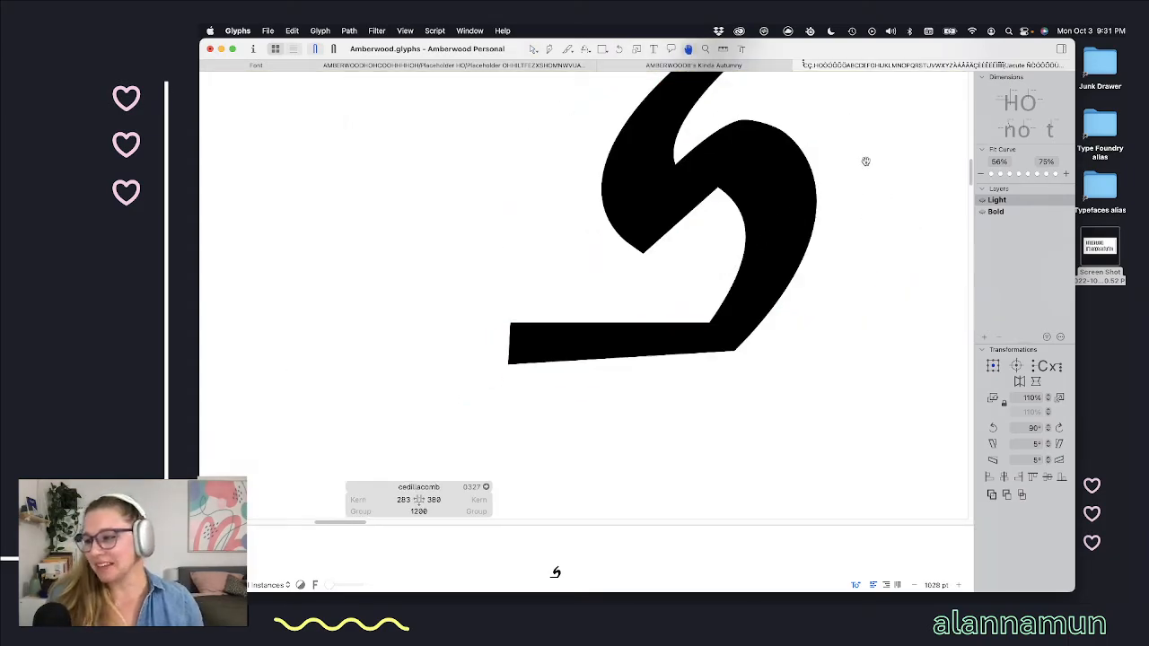
pyautogui.press('space')
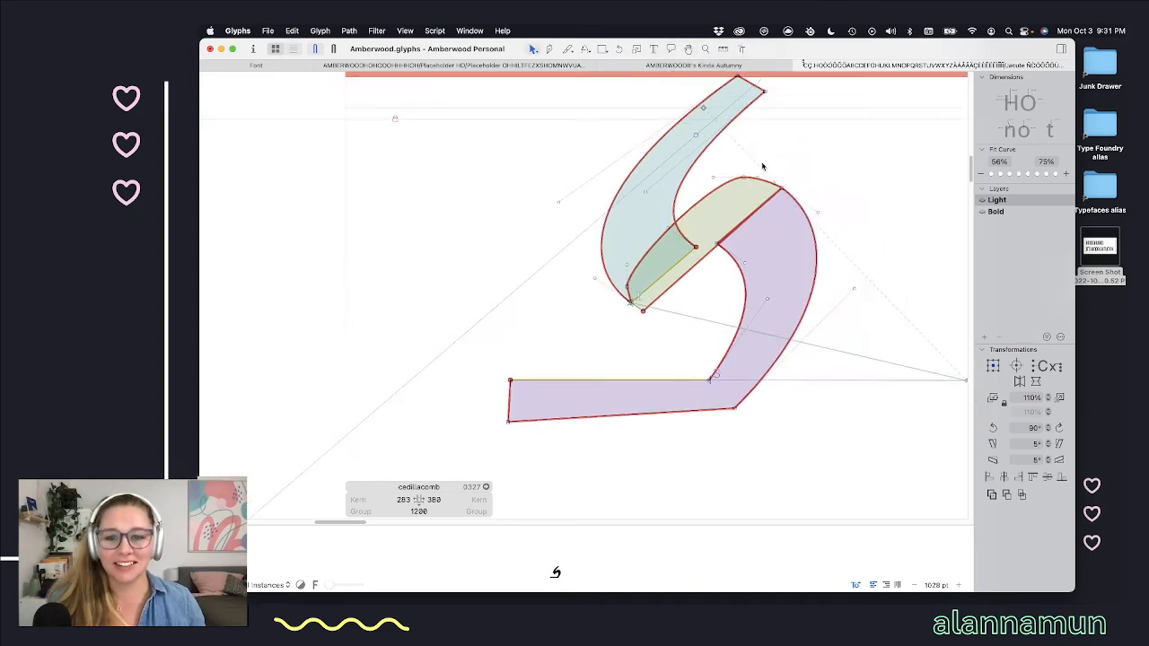
pyautogui.scroll(3, 776, 175)
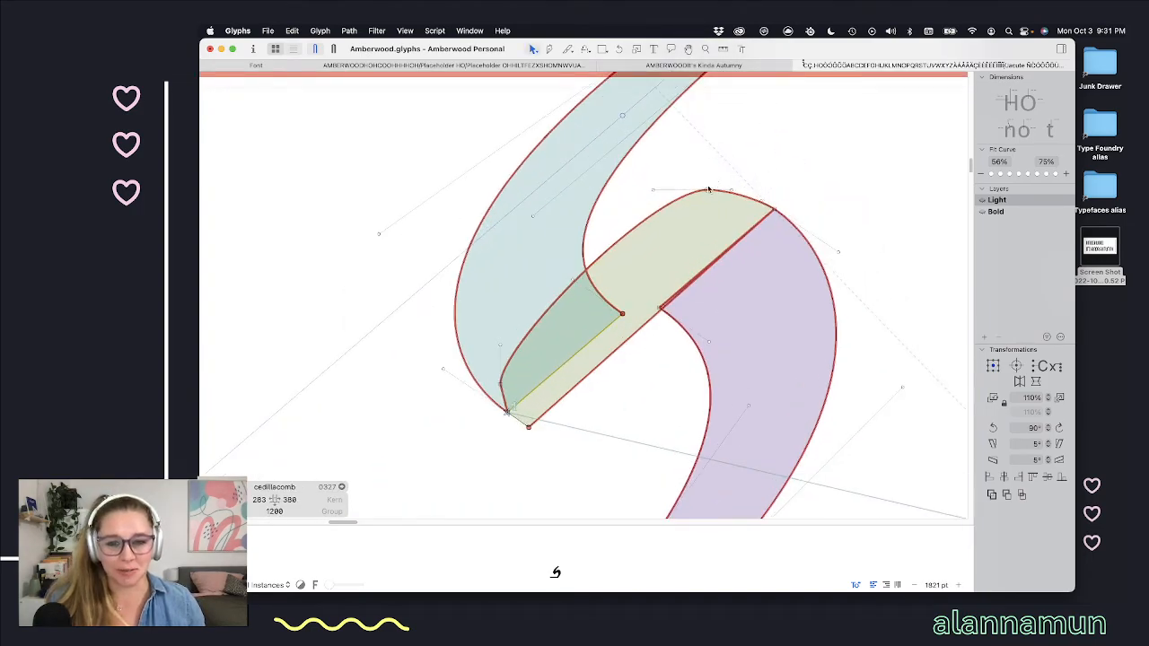
pyautogui.press('space')
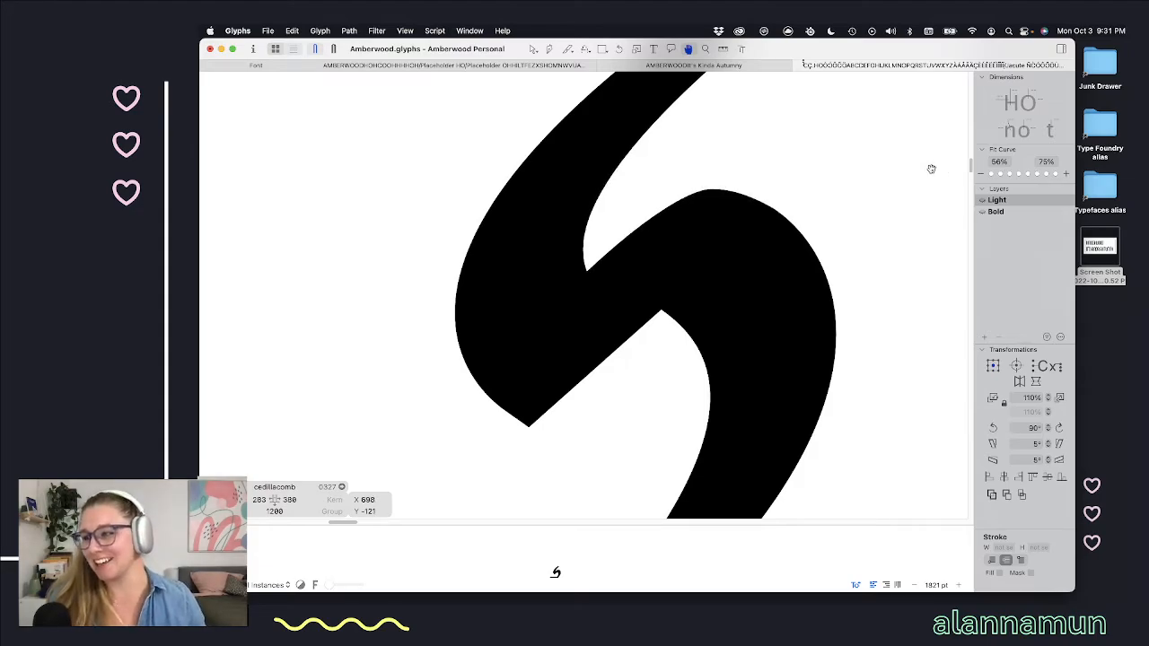
pyautogui.press('space')
pyautogui.click(836, 189)
pyautogui.scroll(-3, 836, 188)
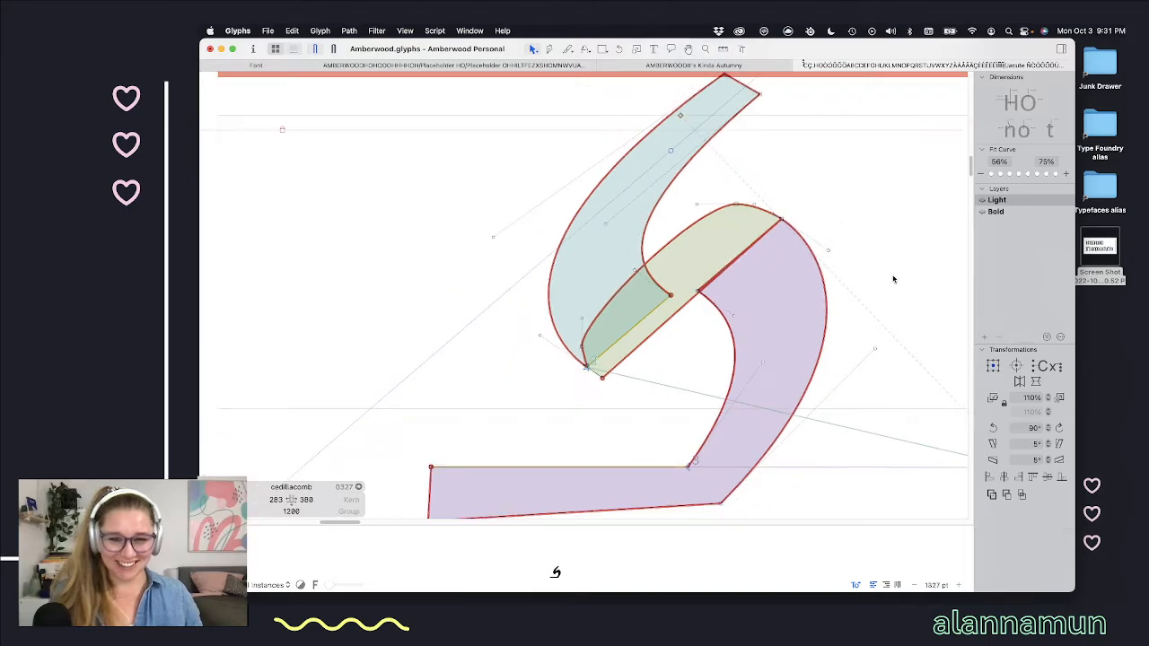
pyautogui.press('space')
pyautogui.scroll(-2, 810, 299)
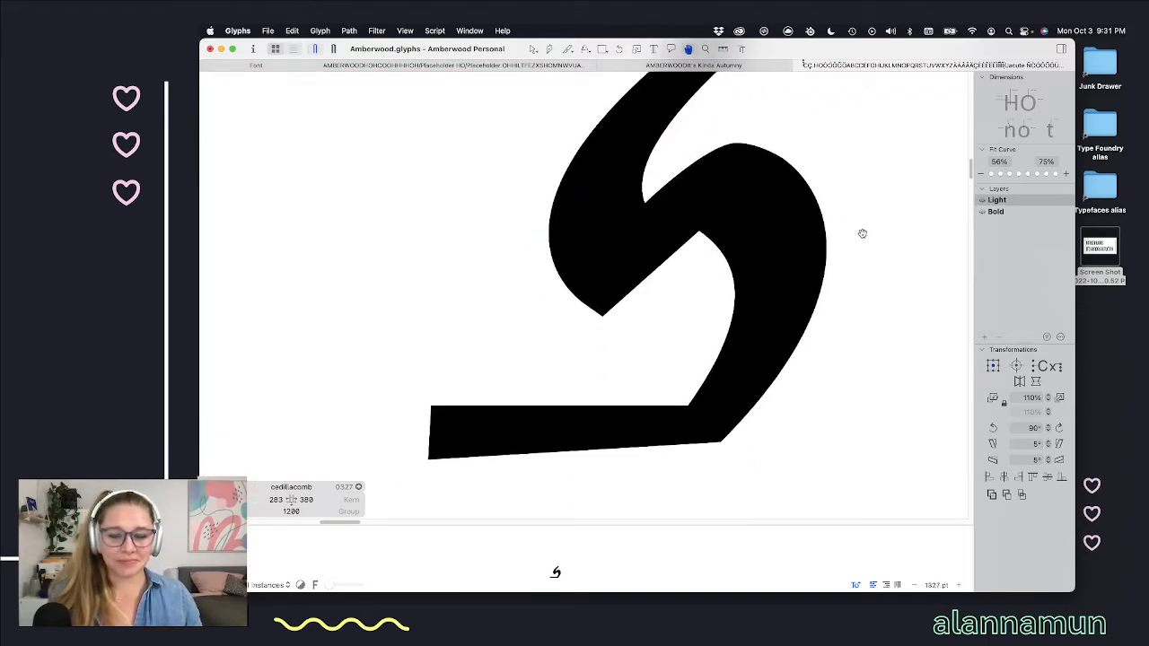
pyautogui.scroll(-10, 749, 274)
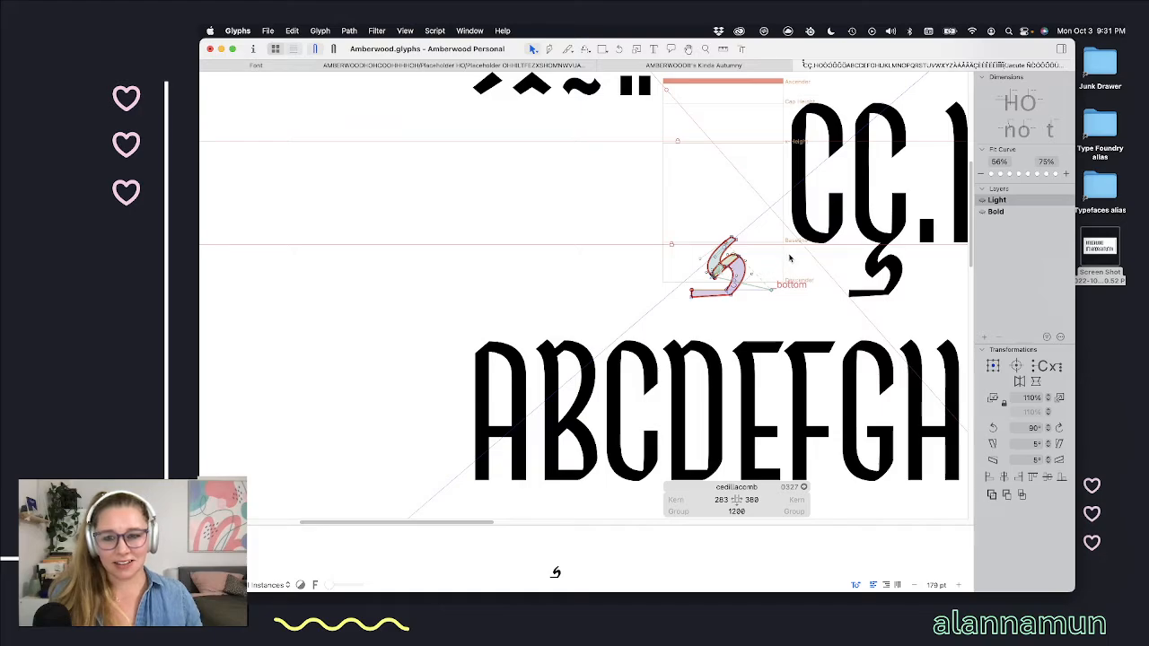
pyautogui.scroll(3, 788, 260)
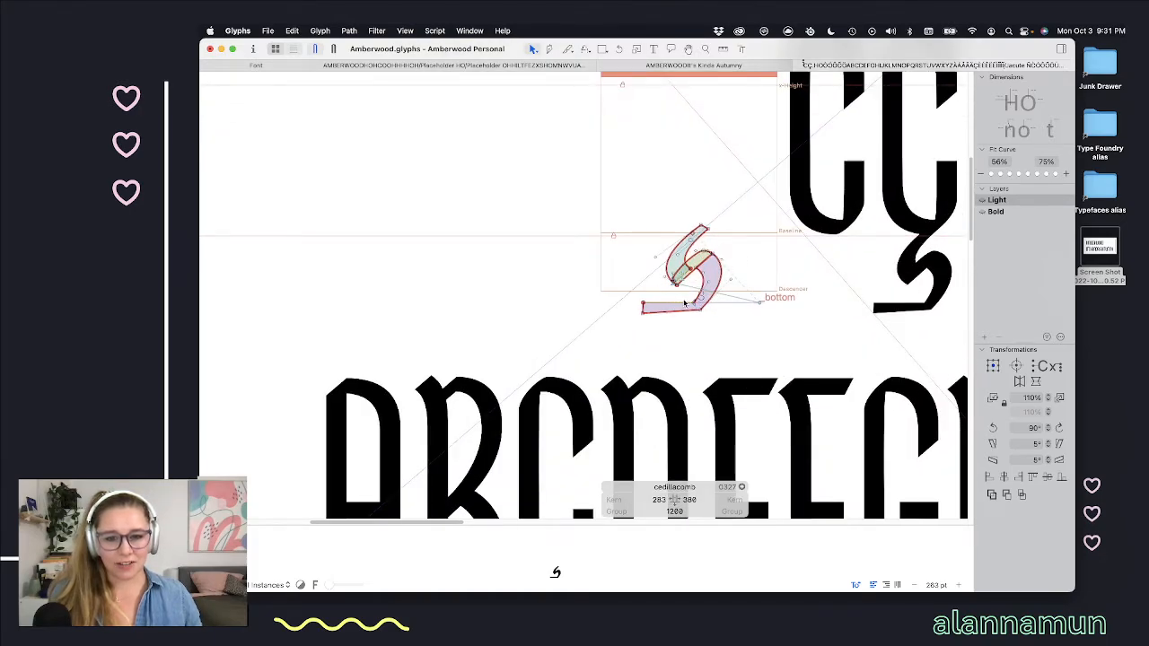
# Step: Convert the tail's straight upper and lower edges to curves and smooth the nodes where they meet the hook
pyautogui.scroll(5, 684, 303)
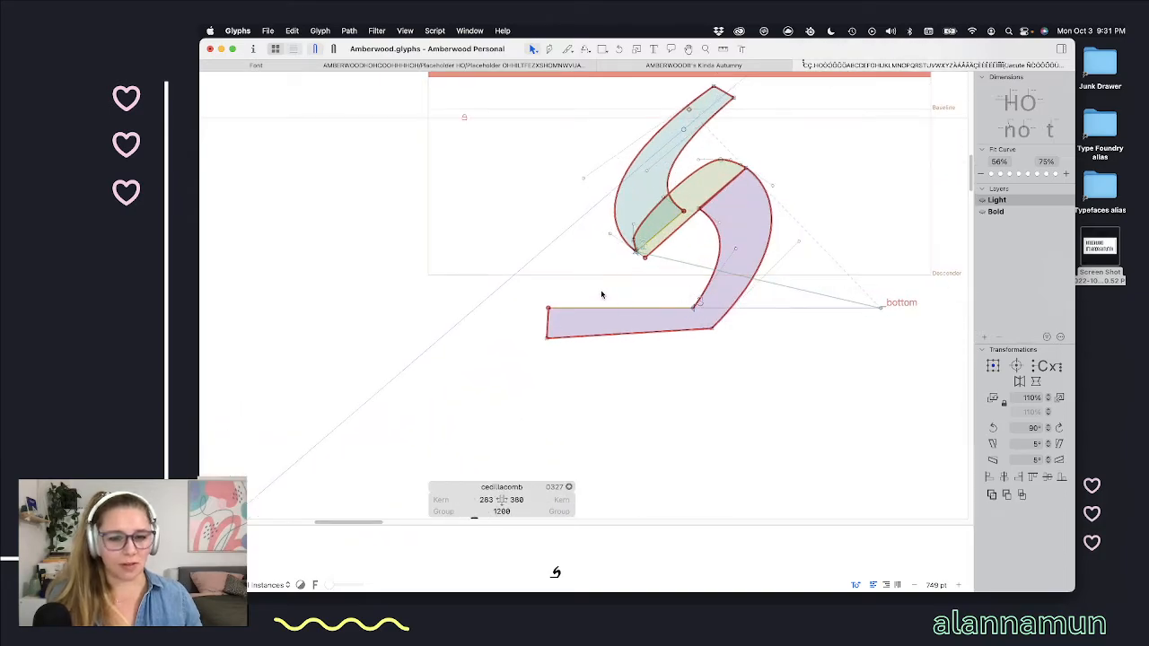
pyautogui.keyDown('alt'); pyautogui.click(679, 309); pyautogui.keyUp('alt')
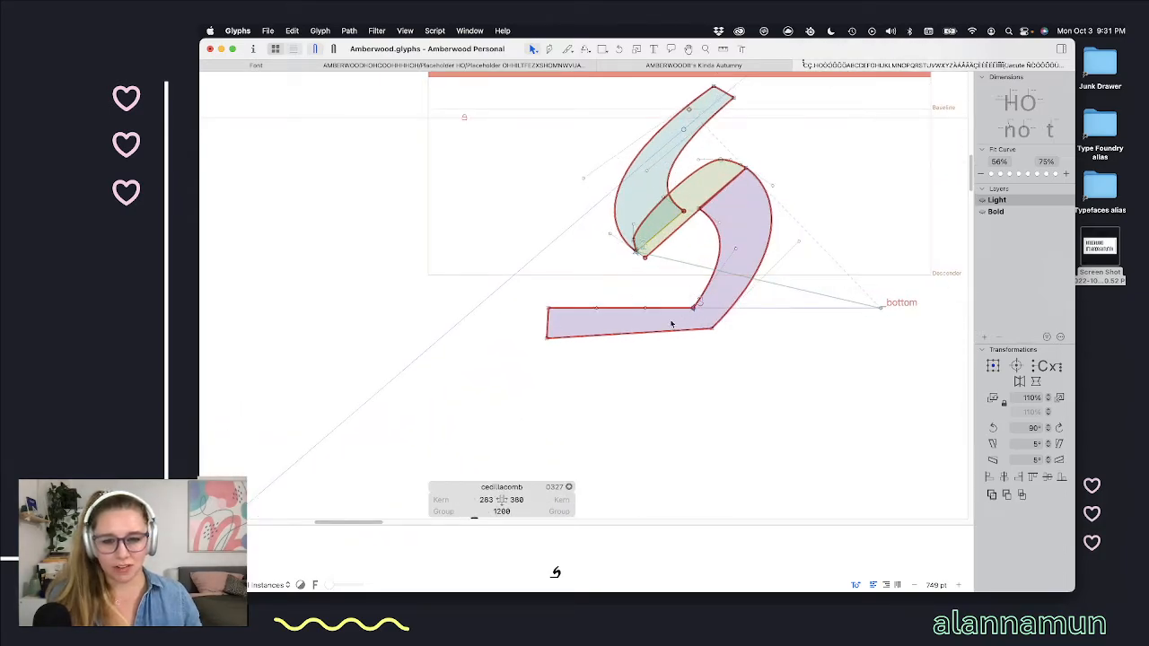
pyautogui.keyDown('alt'); pyautogui.click(711, 330); pyautogui.keyUp('alt')
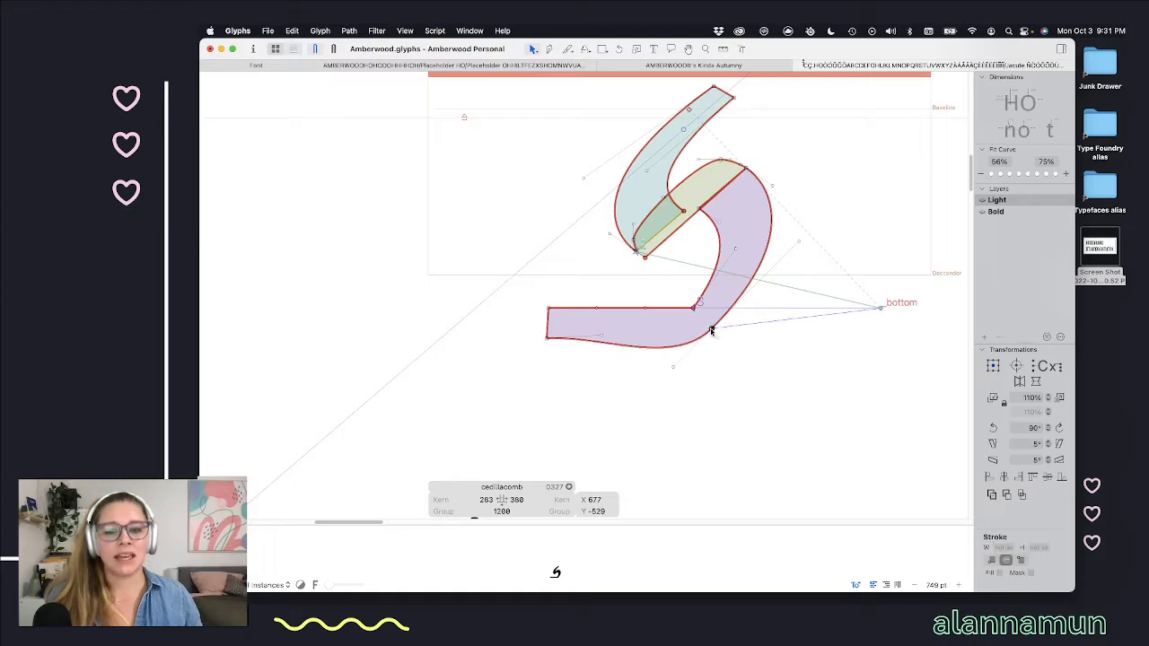
pyautogui.click(694, 310)
pyautogui.scroll(3, 688, 301)
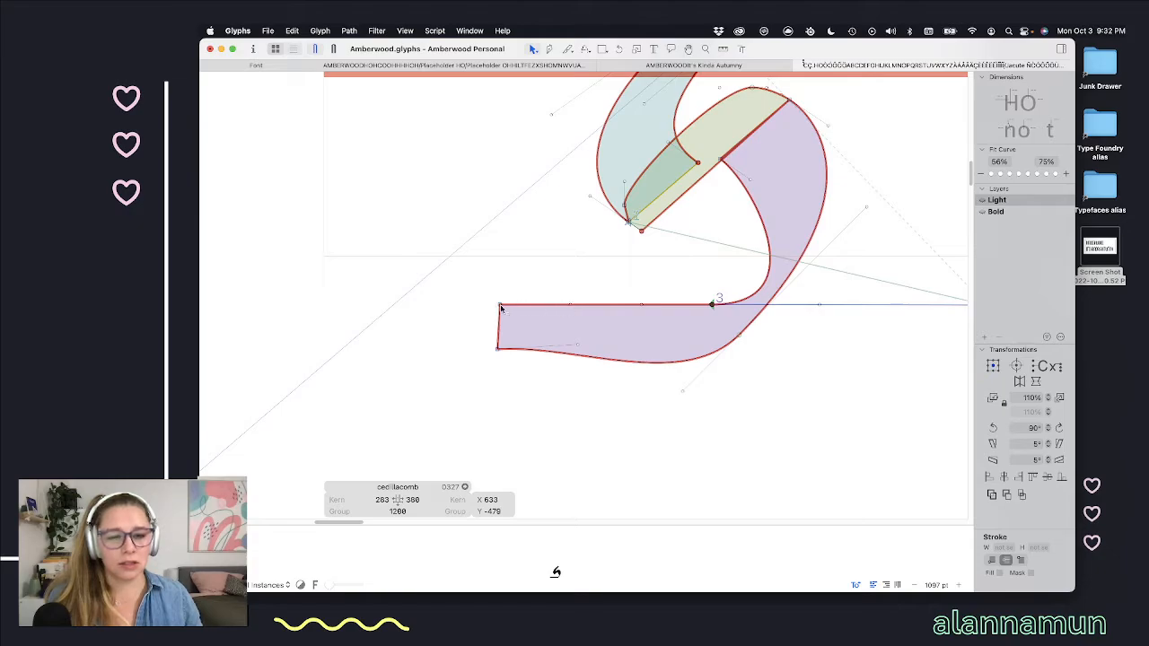
# Step: Raise the tail's upper end node, set its handle to X 434, Y -471, the lower end node to X 267, Y -507, its handle to X 367, Y -556
pyautogui.moveTo(500, 308); pyautogui.dragTo(554, 268)
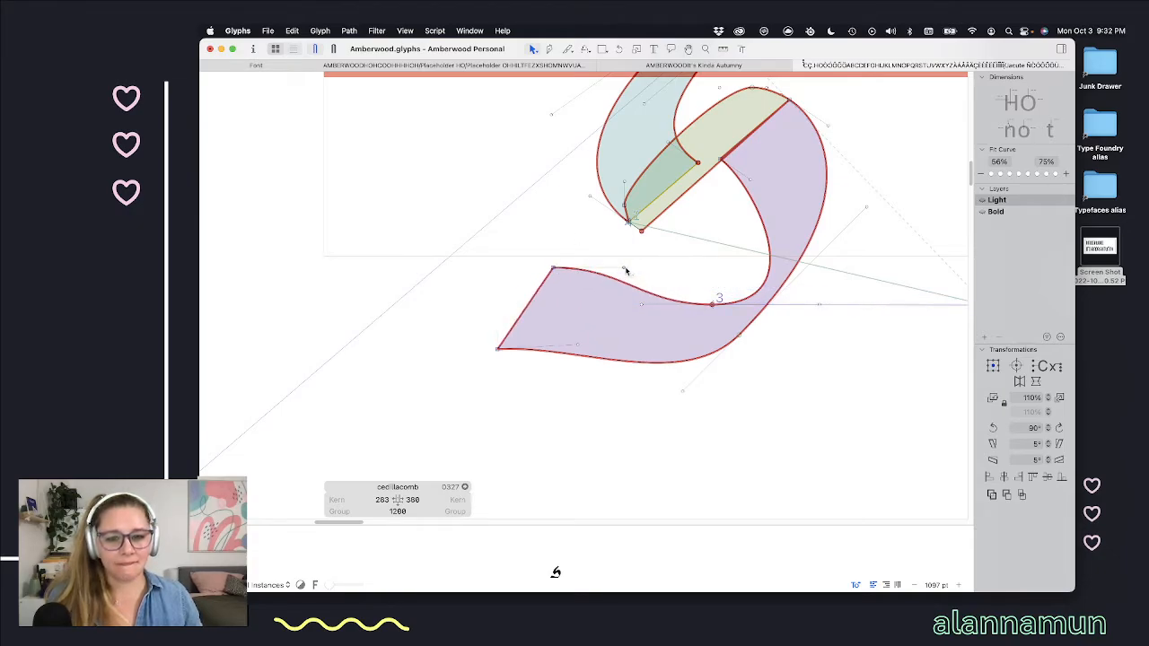
pyautogui.moveTo(627, 271); pyautogui.dragTo(591, 300)
pyautogui.click(496, 351)
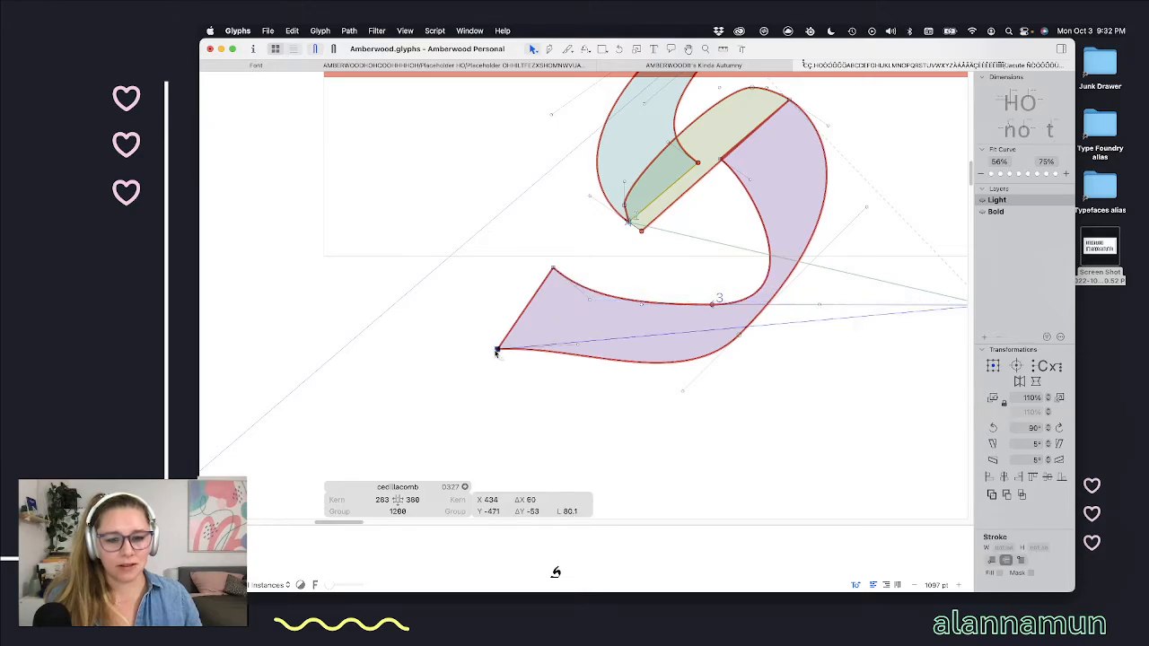
pyautogui.moveTo(496, 350); pyautogui.dragTo(487, 323)
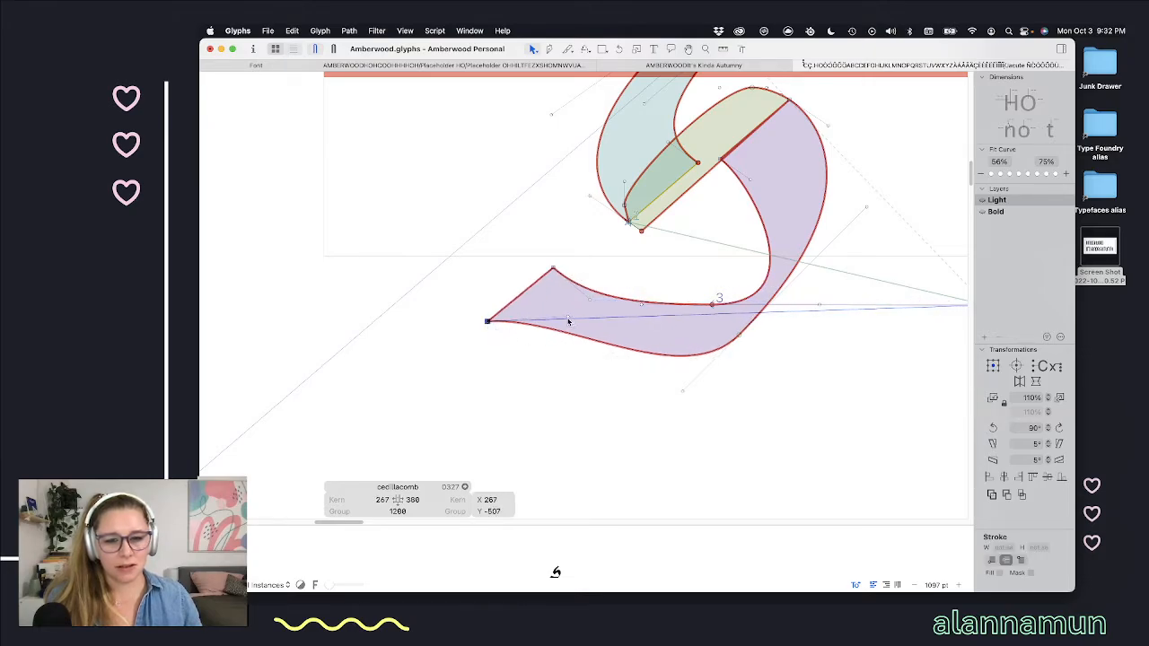
pyautogui.moveTo(568, 317); pyautogui.dragTo(552, 351)
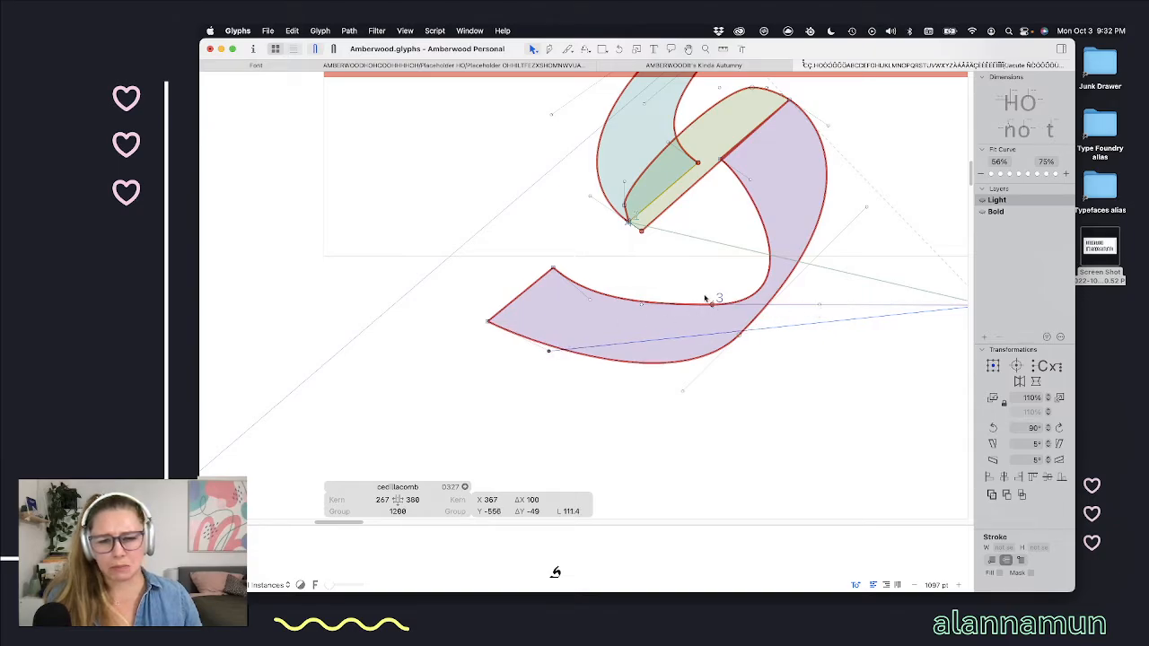
# Step: Slide the smooth node on the hook's inner curve left along the tail and pull its hook-side handle in to X 635, Y -479
pyautogui.moveTo(709, 302); pyautogui.dragTo(672, 305)
pyautogui.moveTo(818, 302); pyautogui.dragTo(714, 306)
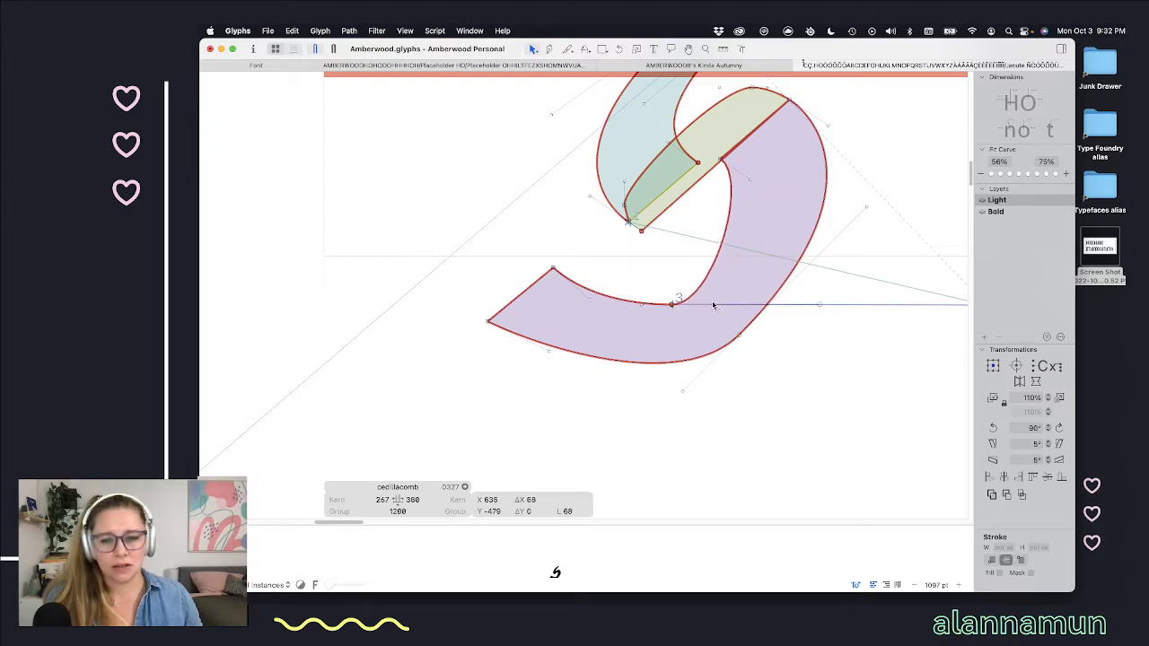